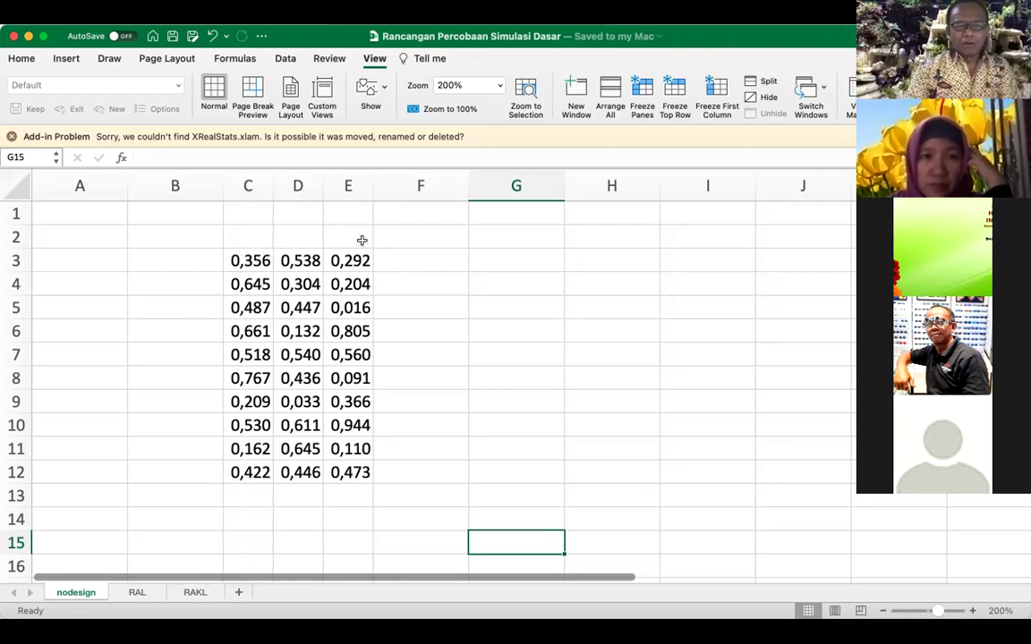
# Step: Regenerate the random numbers in C3:E12 repeatedly by copying empty cell F2 and pasting it onto itself
pyautogui.click(423, 235)
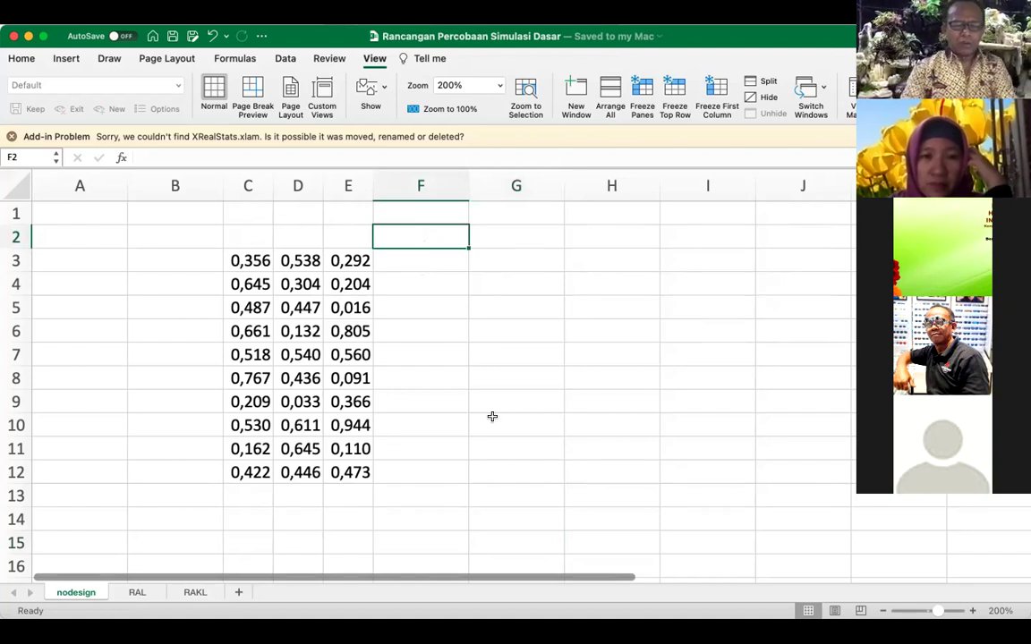
pyautogui.press('super+c')
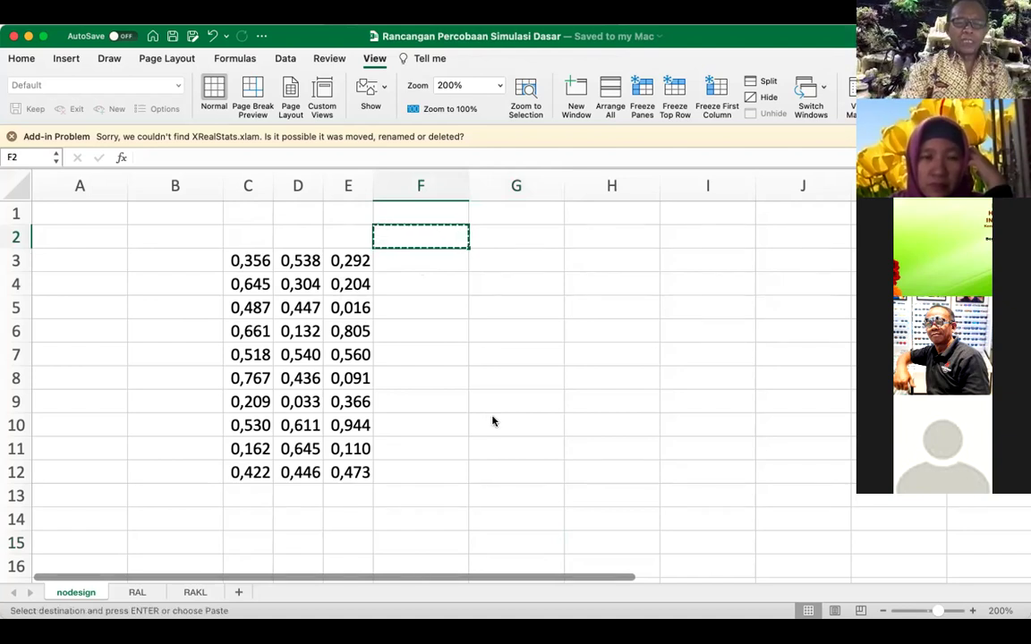
pyautogui.press('super+v')
pyautogui.press('super+v')
pyautogui.press('super+v')
pyautogui.press('super+v')
pyautogui.press('super+v')
pyautogui.press('super+v')
pyautogui.press('super+v')
pyautogui.press('super+v')
pyautogui.press('super+v')
pyautogui.press('super+v')
pyautogui.press('super+v')
pyautogui.press('super+v')
pyautogui.press('super+v')
pyautogui.press('super+v')
pyautogui.press('super+v')
pyautogui.press('super+v')
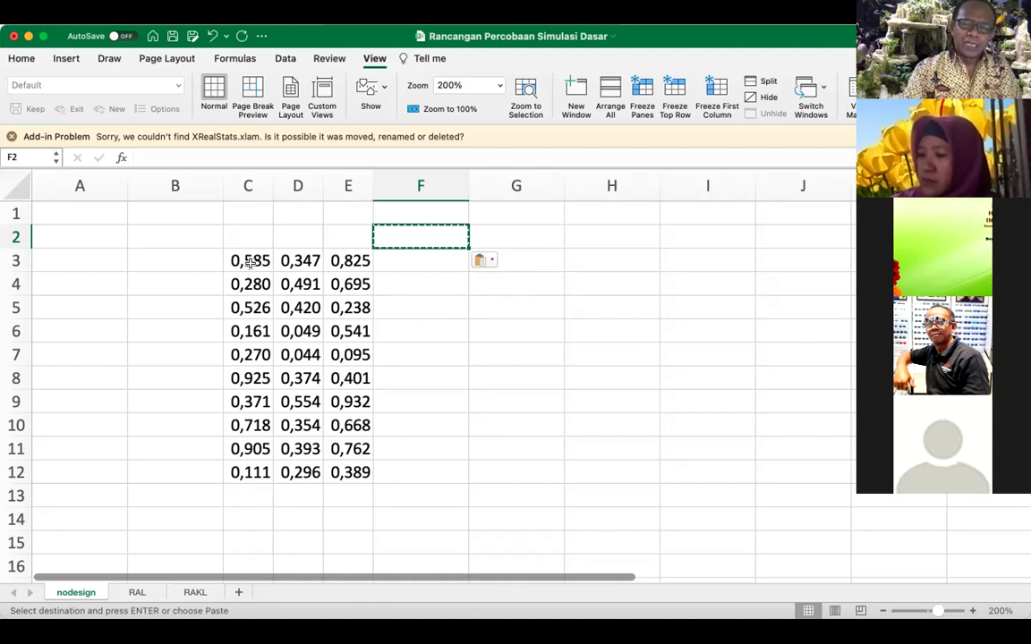
pyautogui.click(281, 518)
pyautogui.write('=avera')
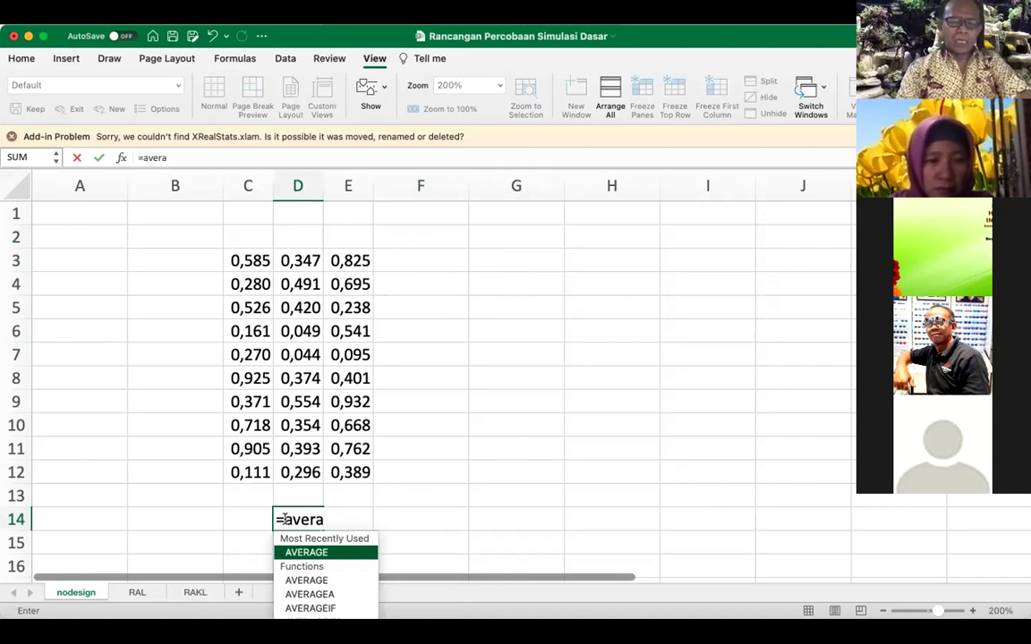
pyautogui.press('Escape')
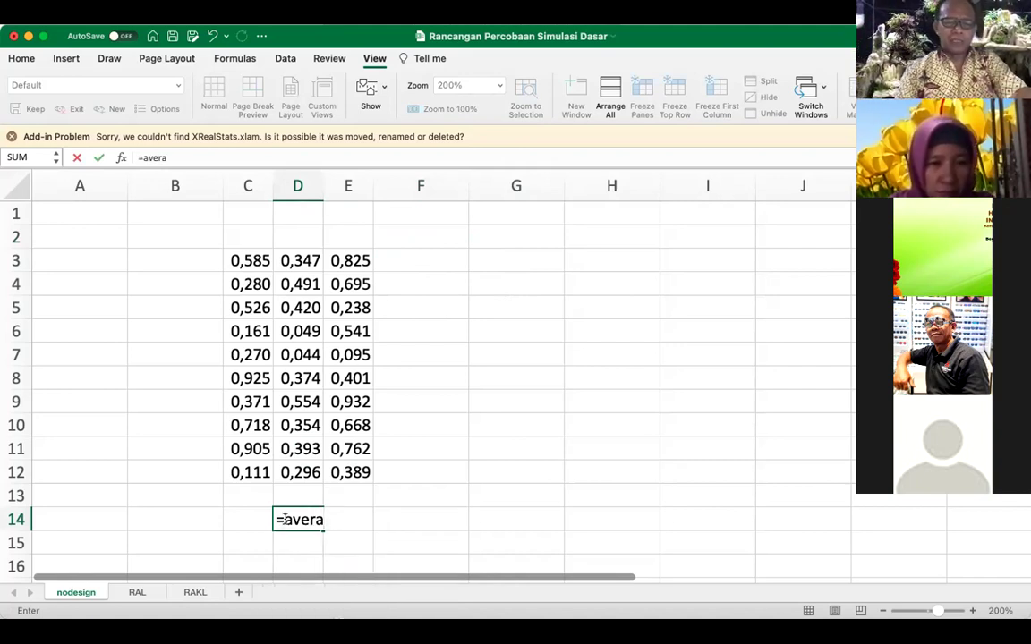
pyautogui.press('Escape')
# Step: Select the random number block C3:E12 to check the range name assigned to it
pyautogui.moveTo(230, 259); pyautogui.dragTo(340, 468)
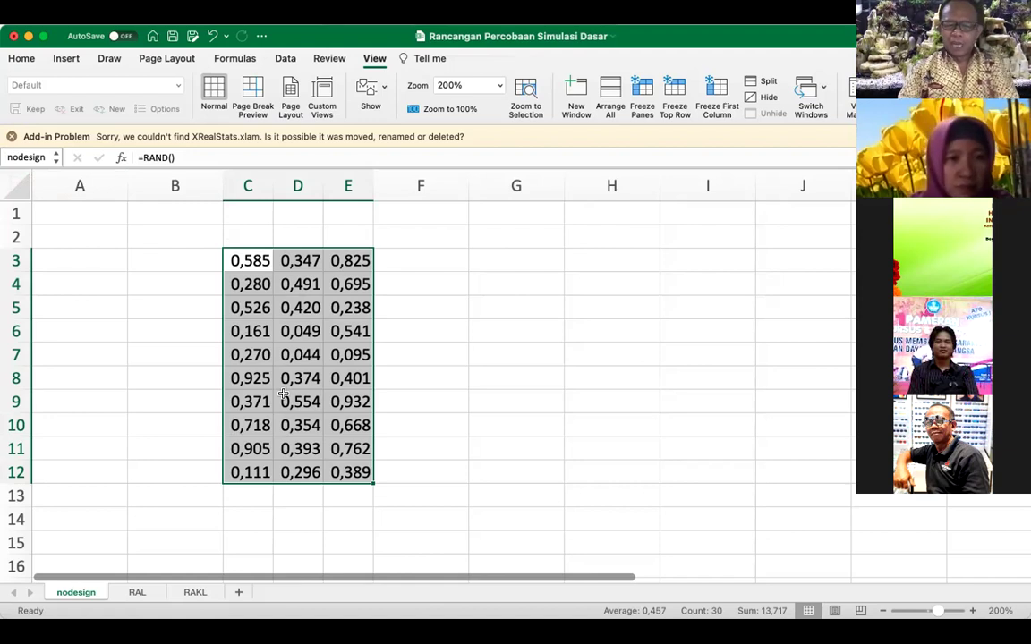
pyautogui.hotkey('shift', 'Up')
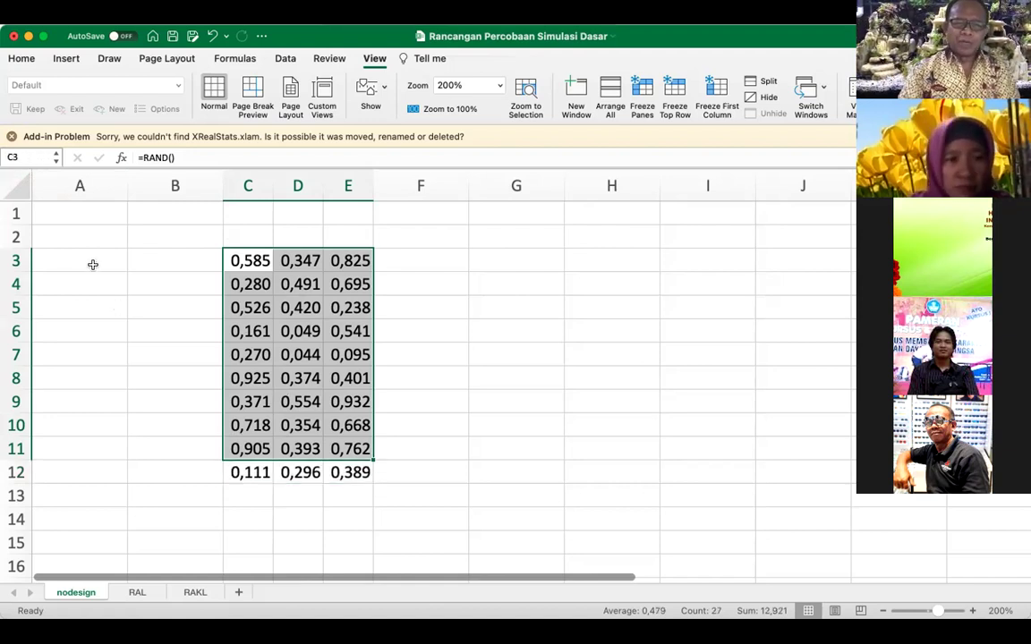
pyautogui.hotkey('shift', 'Down')
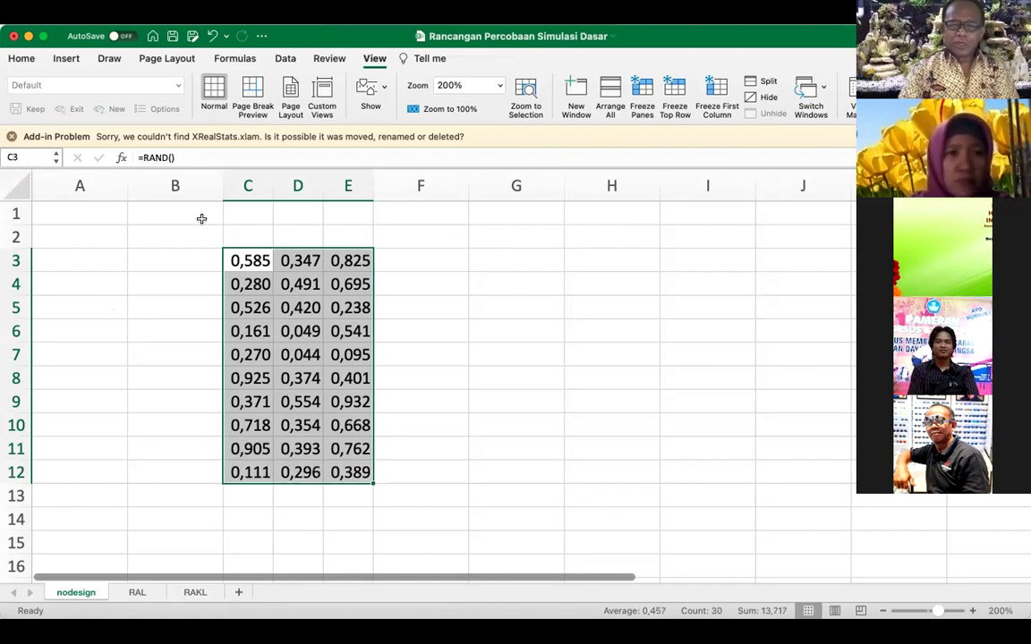
# Step: Calculate the overall mean of the random numbers in D14 with the formula =average(nodesign)
pyautogui.click(296, 520)
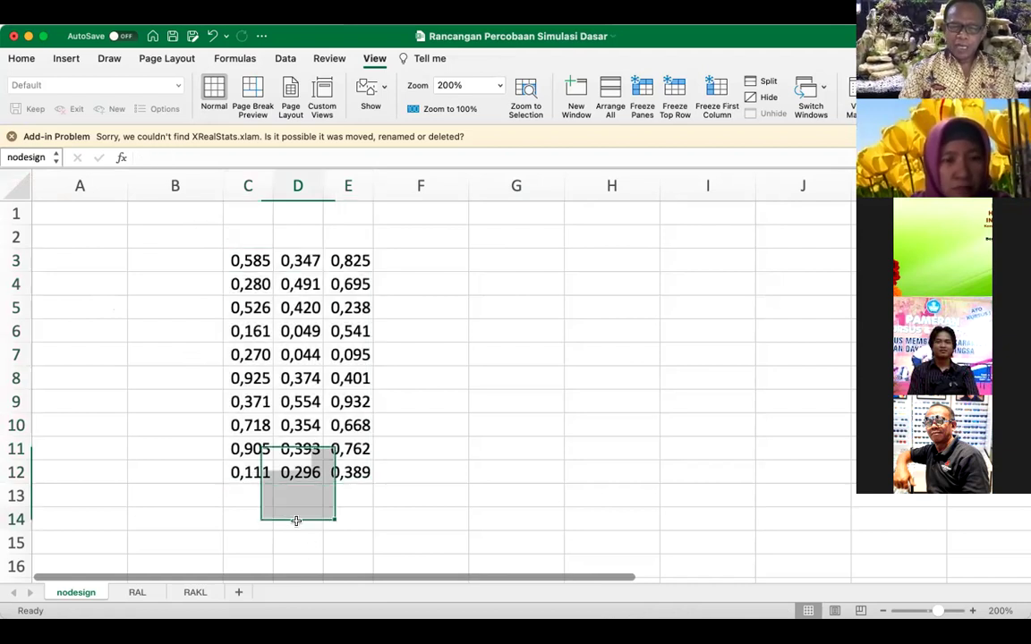
pyautogui.write('=')
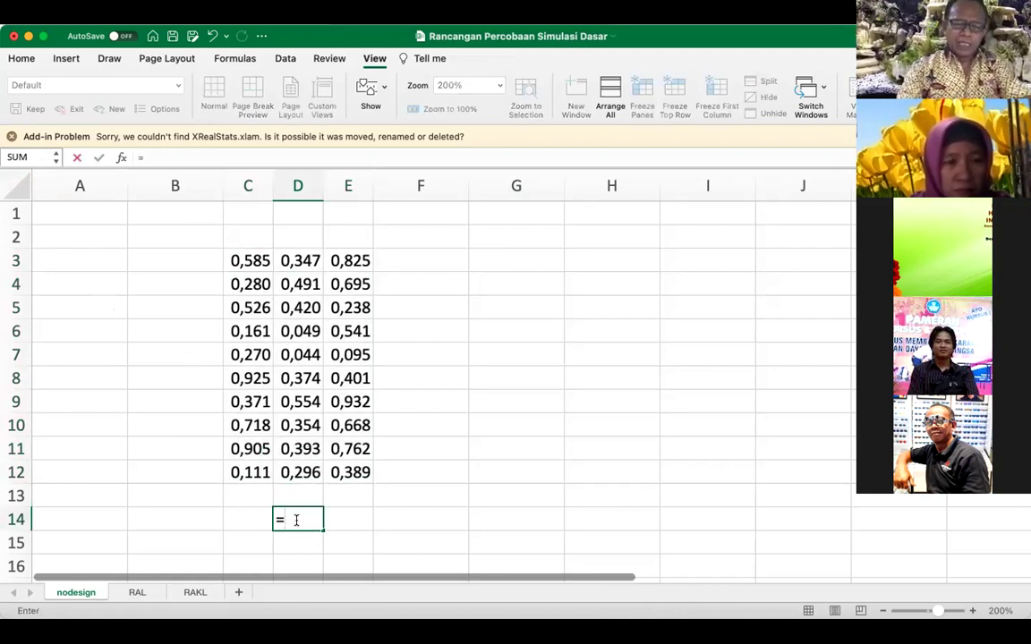
pyautogui.write('a')
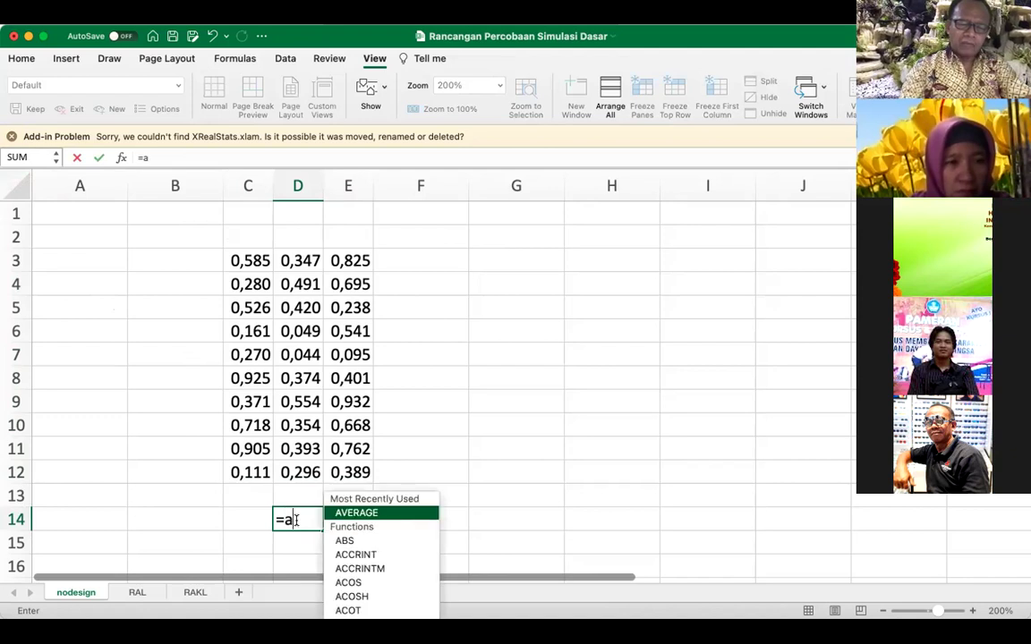
pyautogui.write('verage(')
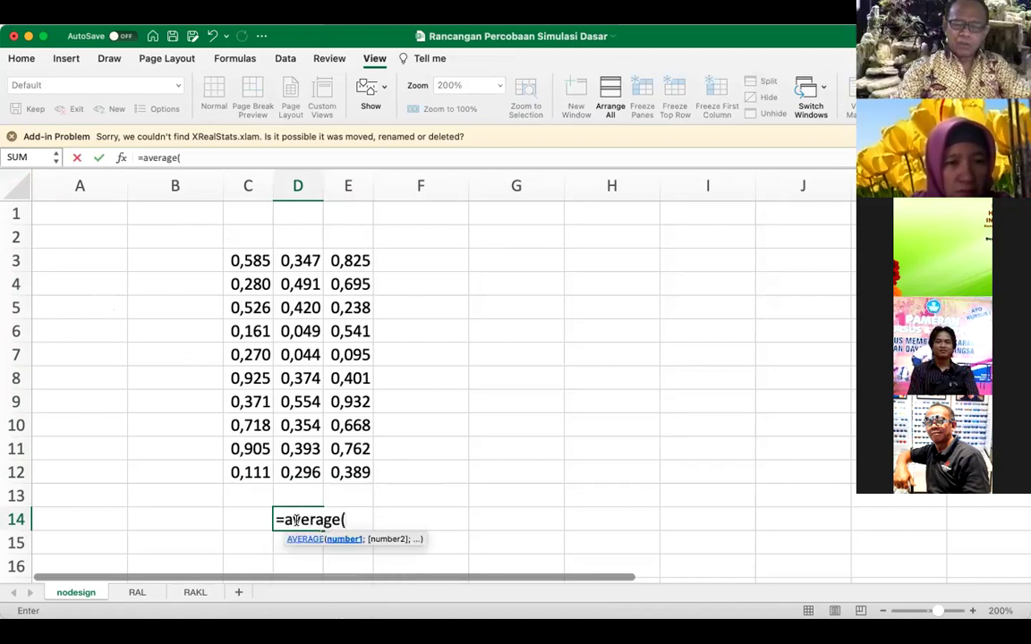
pyautogui.write('nodes')
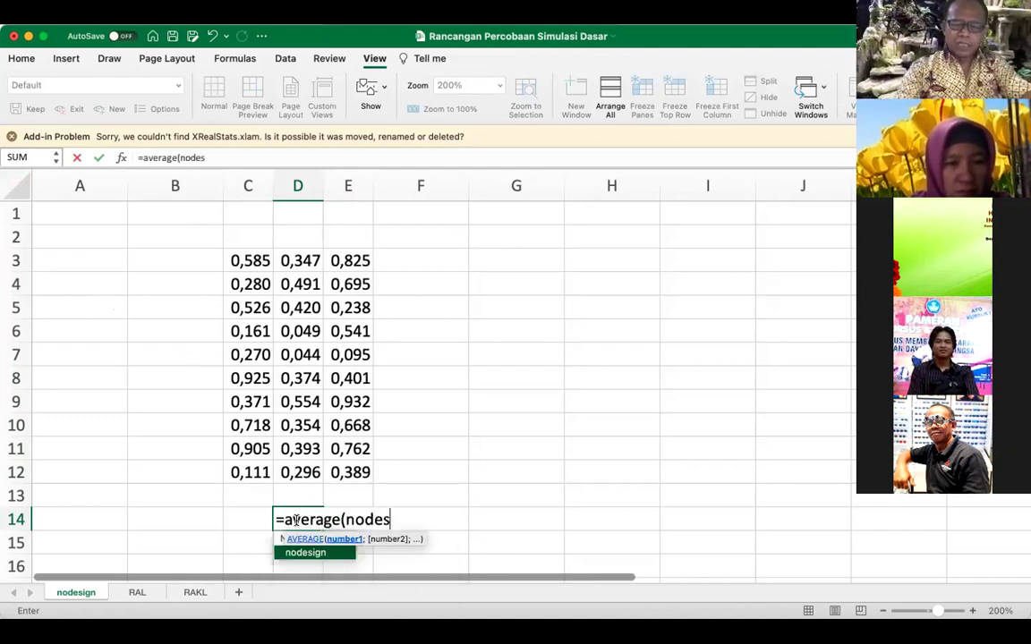
pyautogui.write('ign)')
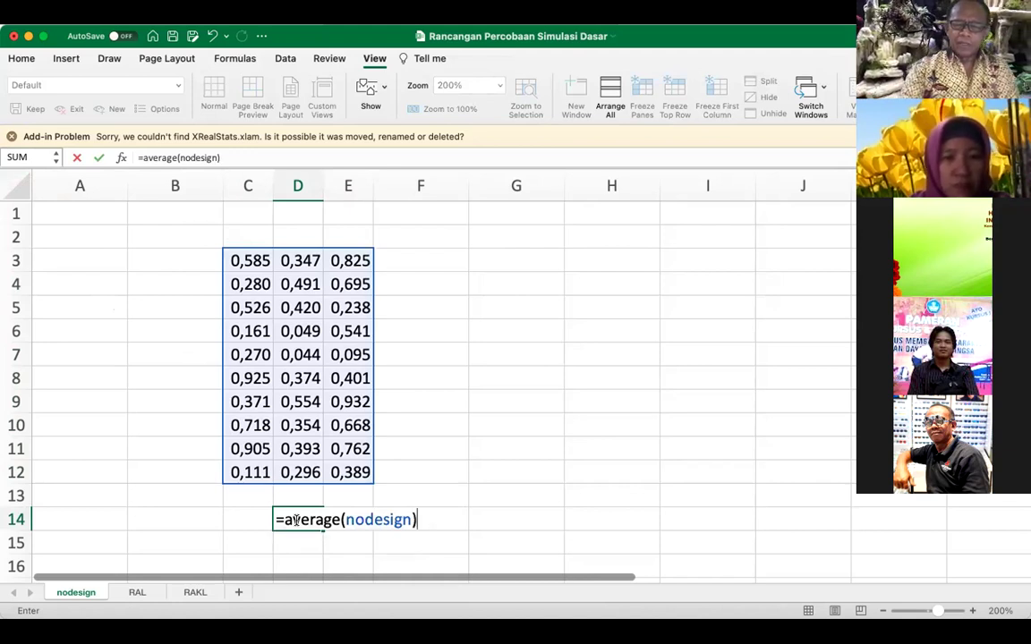
pyautogui.press('Return')
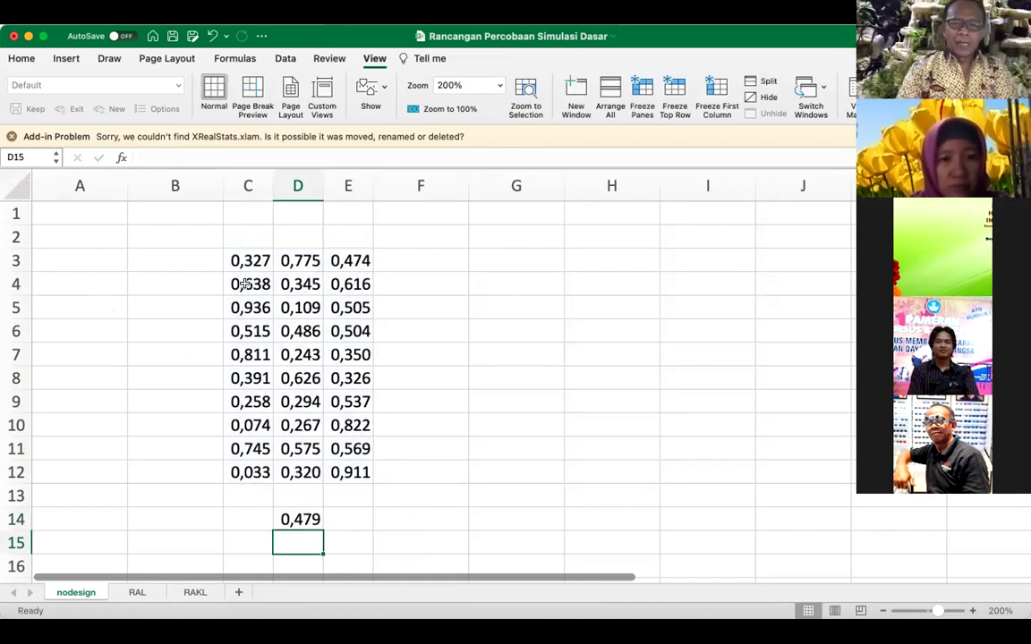
# Step: Regenerate the random numbers and their mean by copying empty cell E14 and pasting it onto itself
pyautogui.click(347, 520)
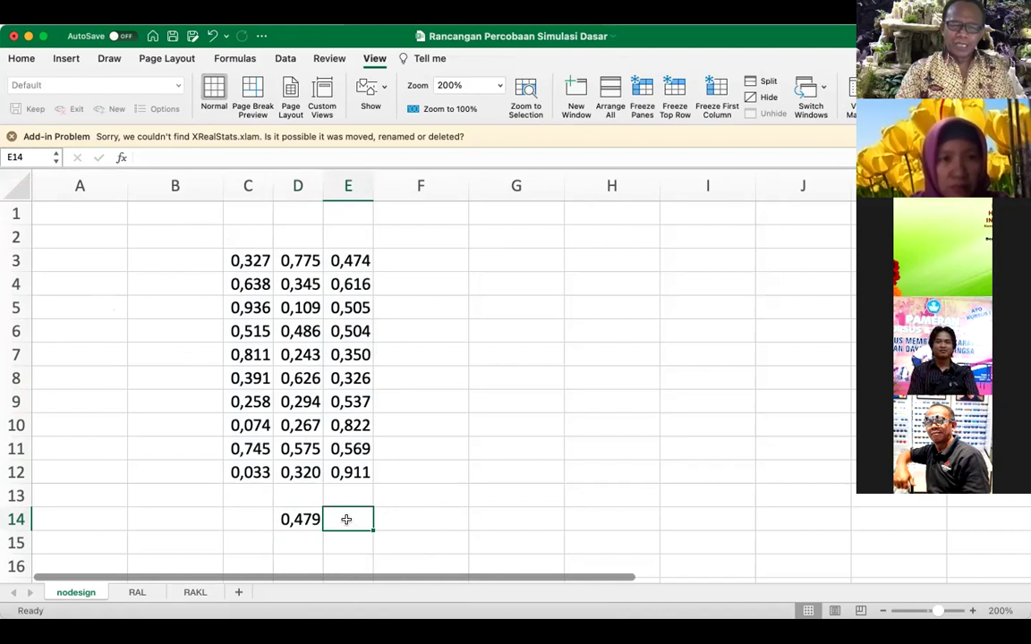
pyautogui.press('super+c')
pyautogui.press('super+v')
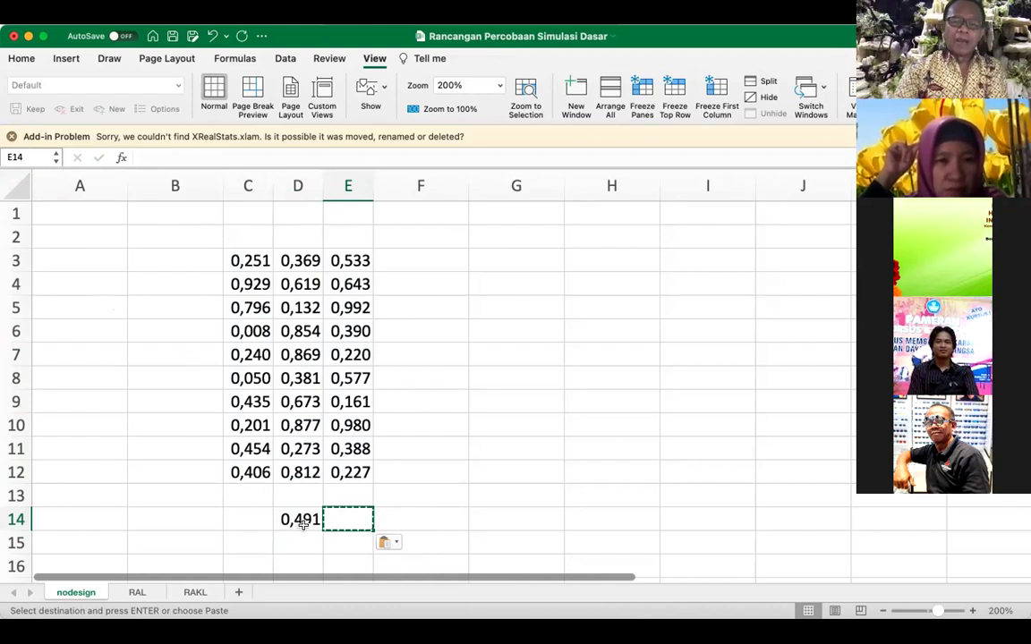
# Step: Enter the formula =D14 in cell G3 to reference the overall mean
pyautogui.click(480, 263)
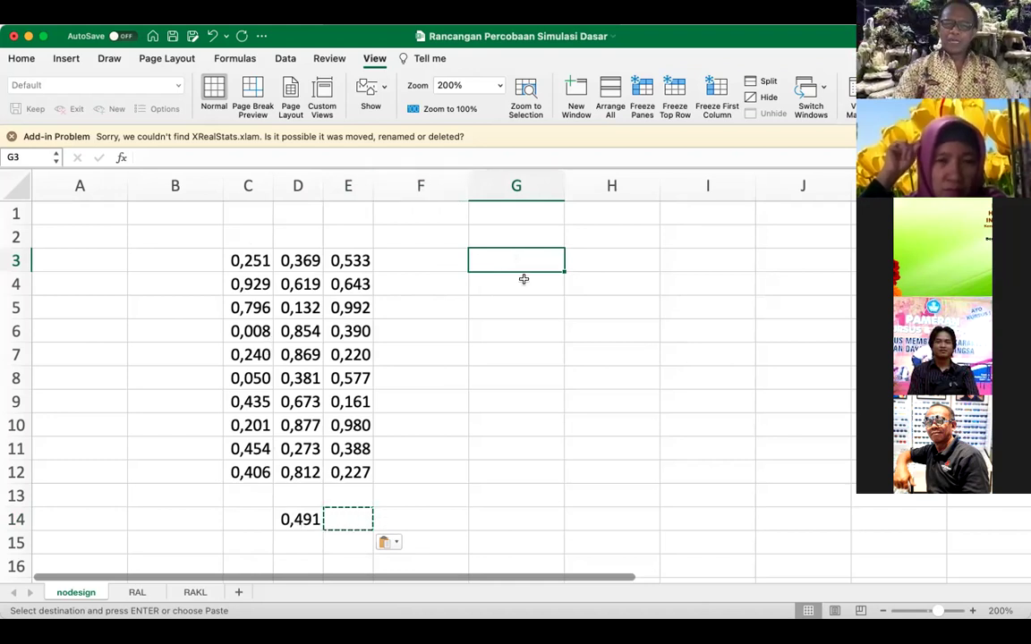
pyautogui.write('=')
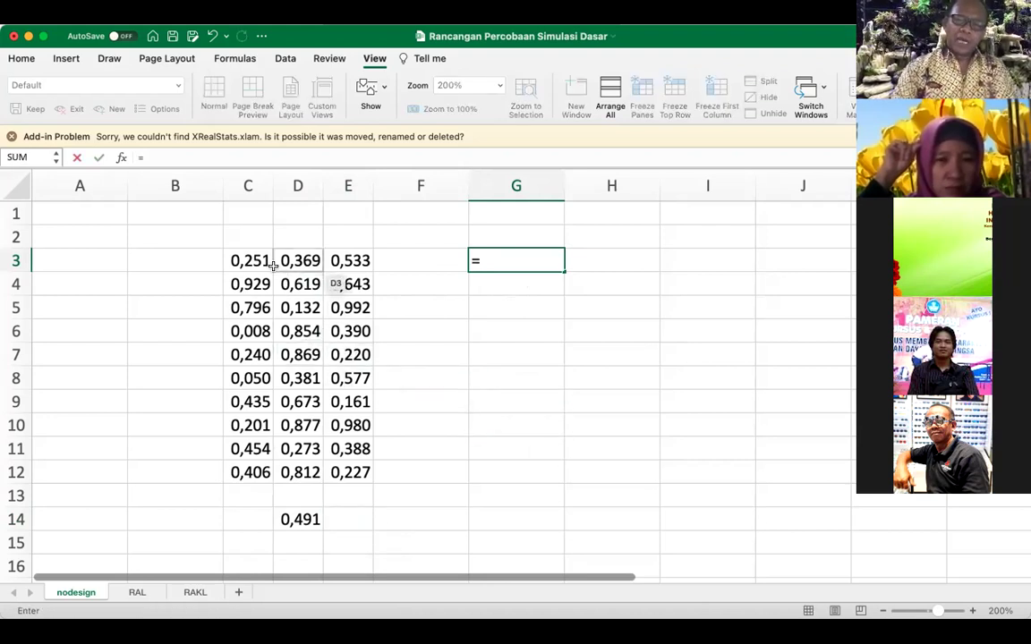
pyautogui.click(243, 261)
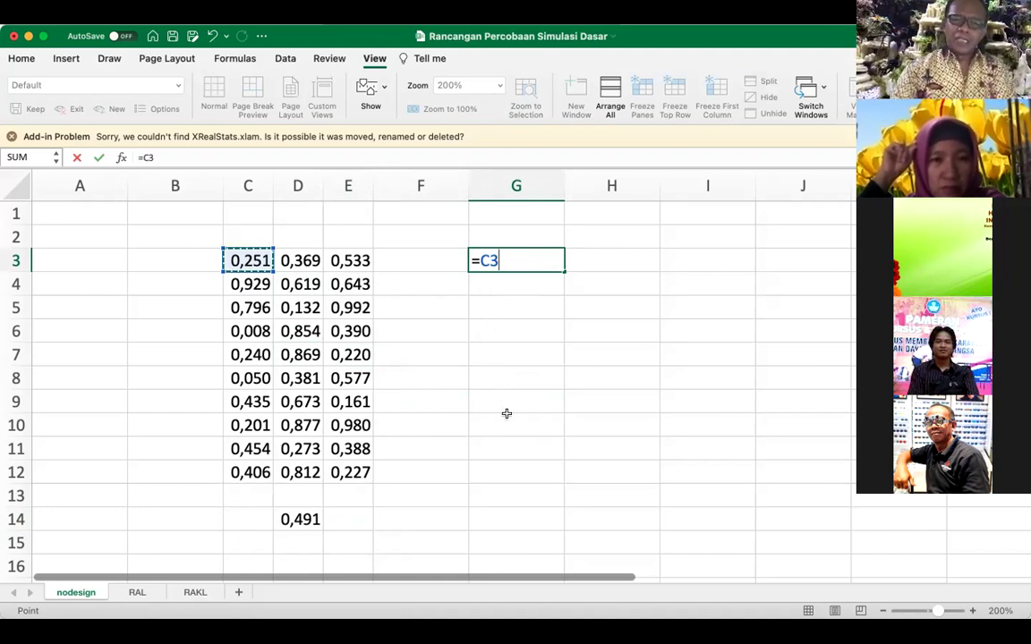
pyautogui.click(298, 522)
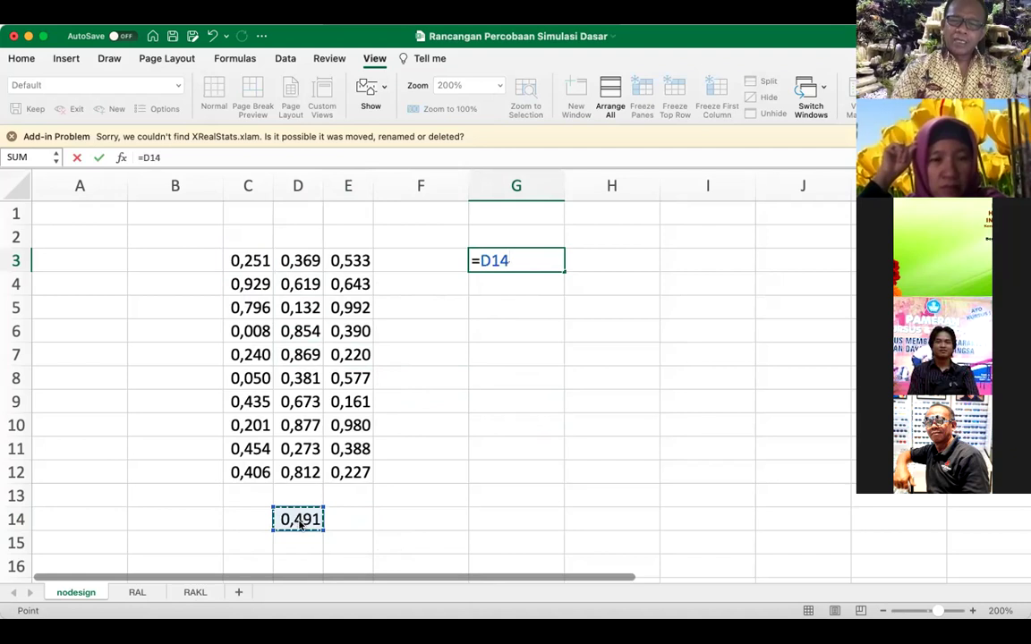
pyautogui.press('Return')
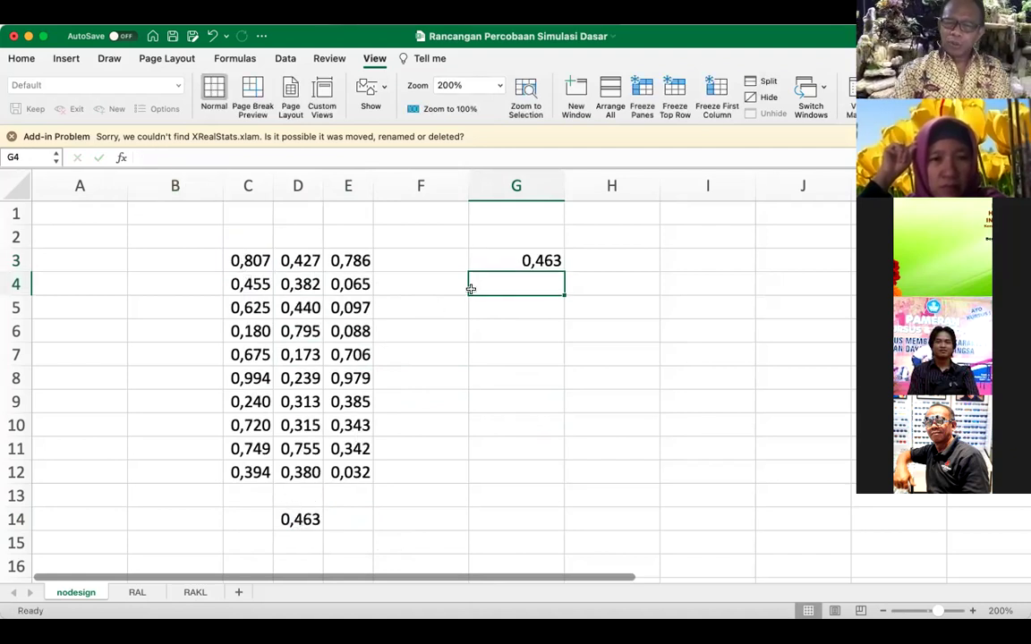
# Step: Calculate the first value's deviation from the overall mean in G3 with the formula =C3-average(nodesign)
pyautogui.click(533, 259)
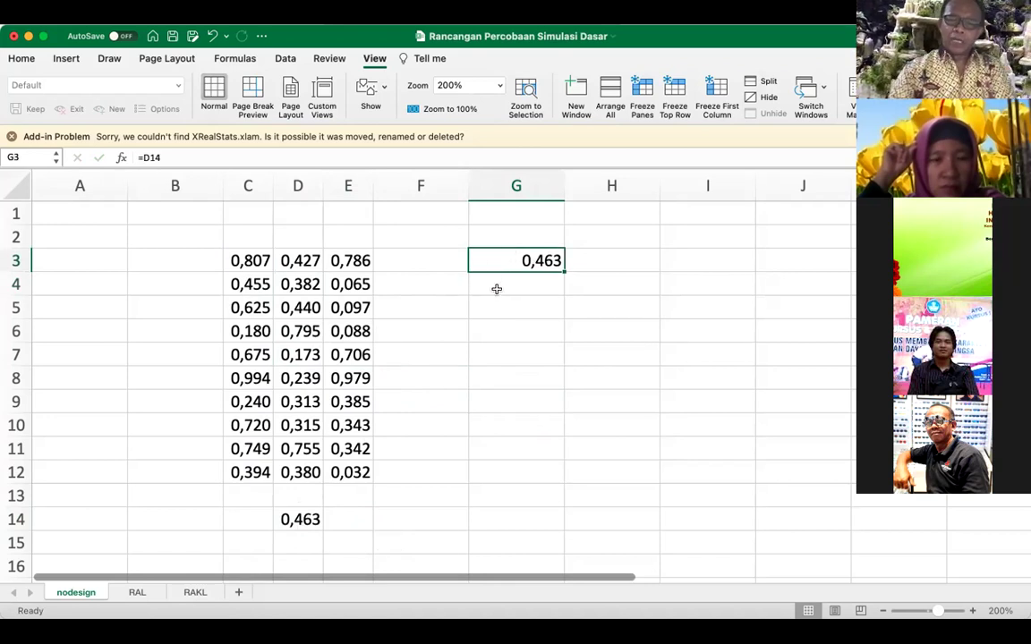
pyautogui.write('=')
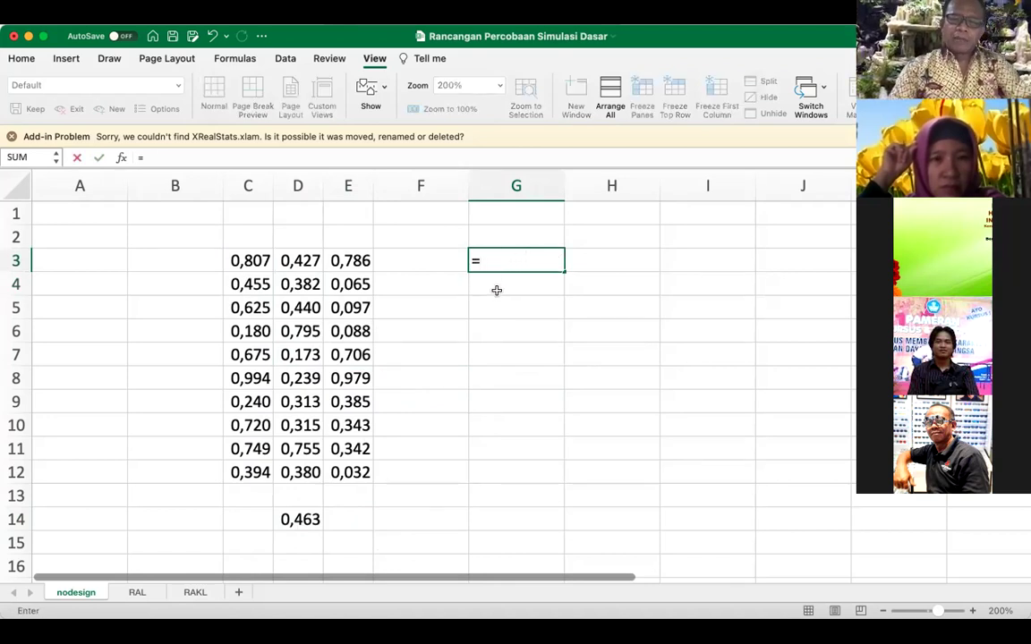
pyautogui.click(255, 261)
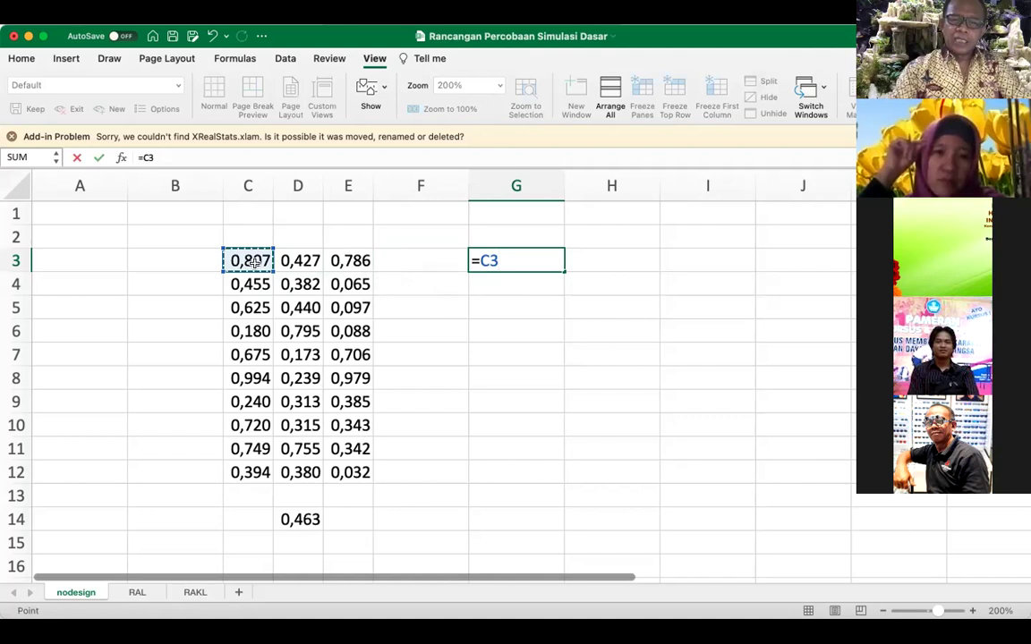
pyautogui.write('-')
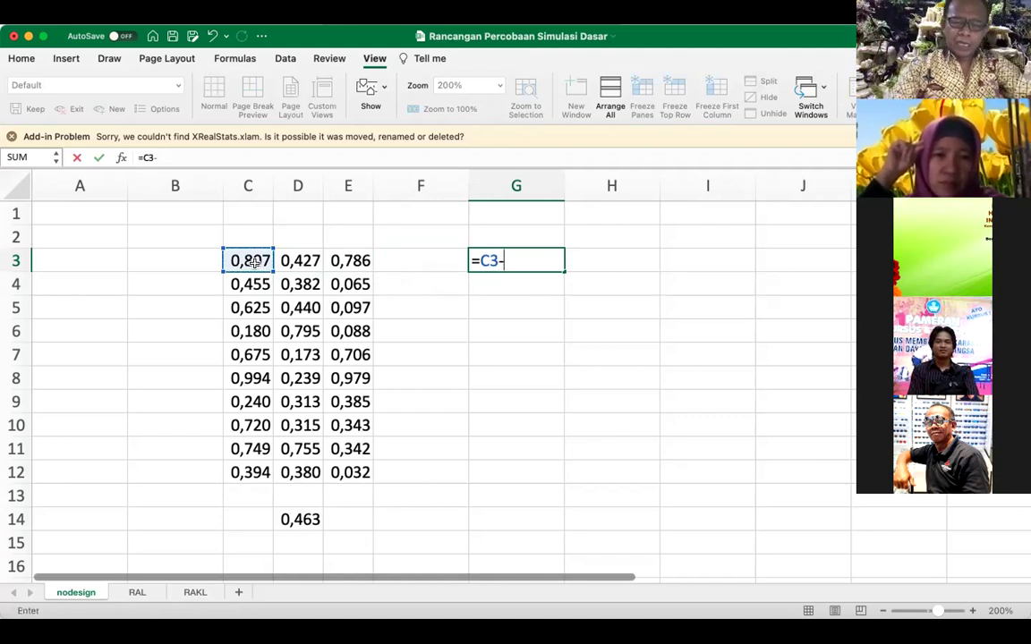
pyautogui.write('average')
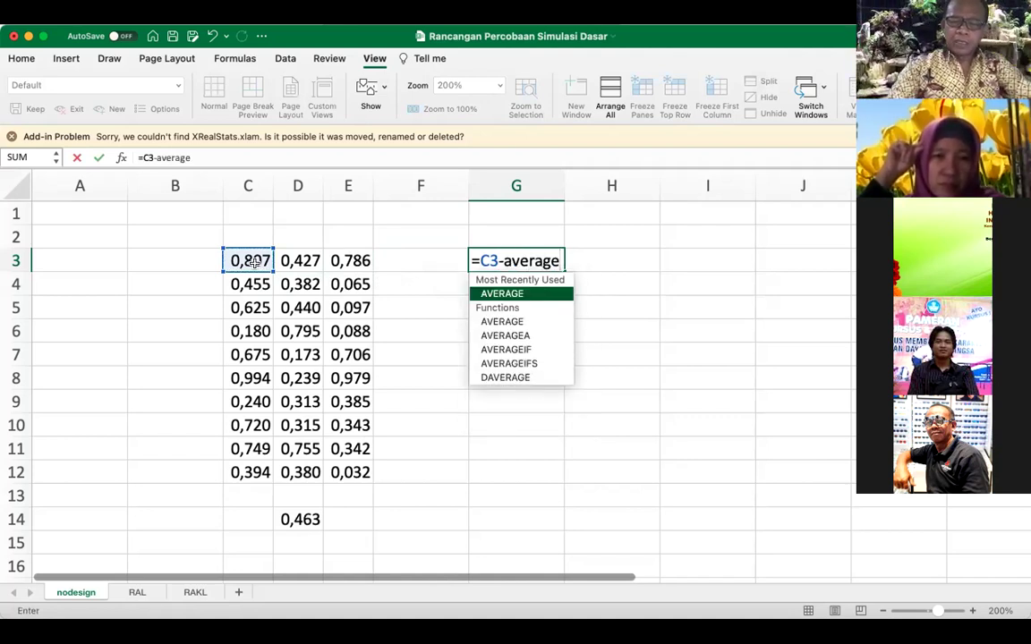
pyautogui.write('(nodesign)')
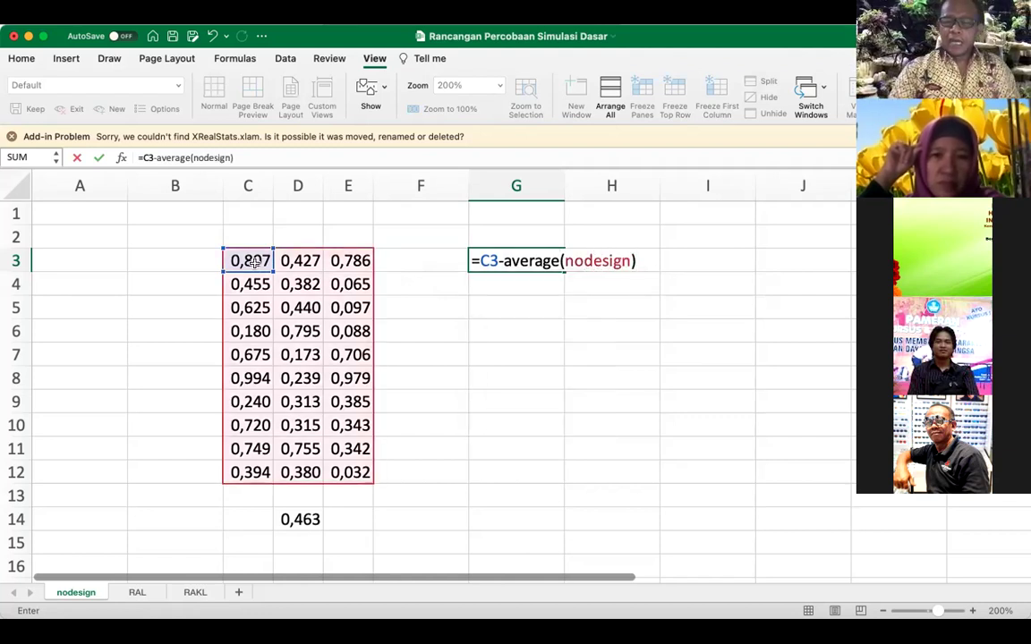
pyautogui.press('Return')
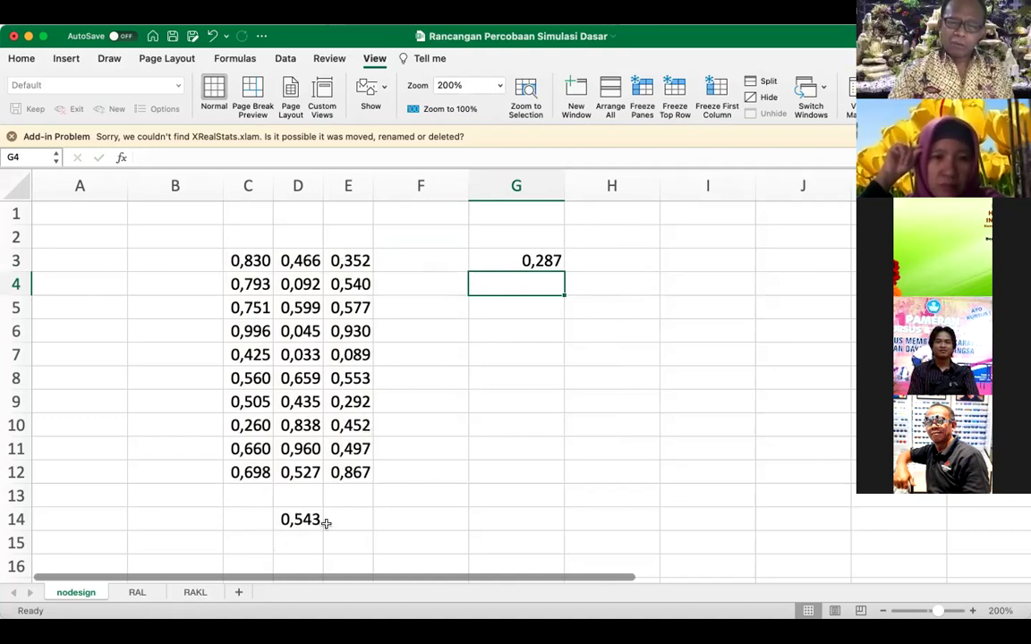
# Step: Copy the deviation formula from G3 across the ten-row, three-column range G3:I12
pyautogui.click(538, 260)
pyautogui.press('super+c')
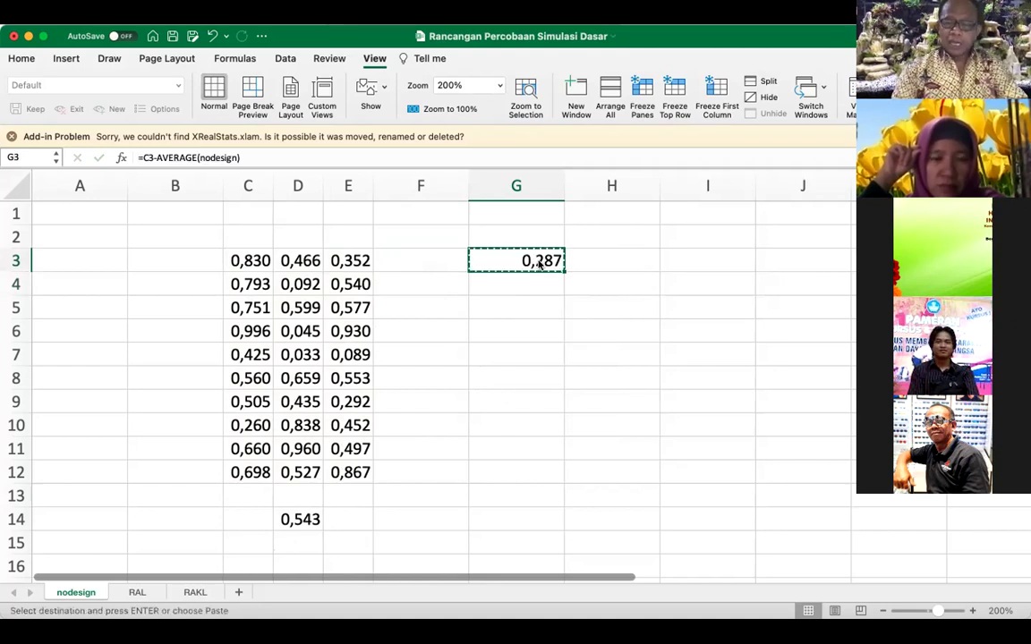
pyautogui.hotkey('shift', 'Down')
pyautogui.hotkey('shift', 'Down')
pyautogui.hotkey('shift', 'Down')
pyautogui.hotkey('shift', 'Down')
pyautogui.hotkey('shift', 'Down')
pyautogui.hotkey('shift', 'Down')
pyautogui.hotkey('shift', 'Down')
pyautogui.hotkey('shift', 'Down')
pyautogui.hotkey('shift', 'Down')
pyautogui.hotkey('shift', 'Right')
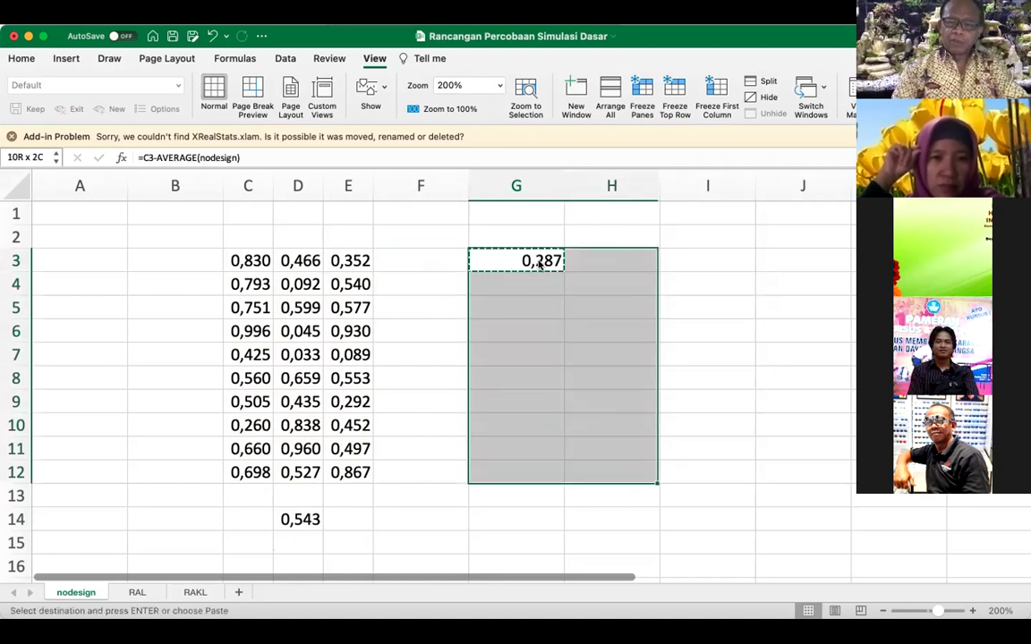
pyautogui.hotkey('shift', 'Right')
pyautogui.press('super+v')
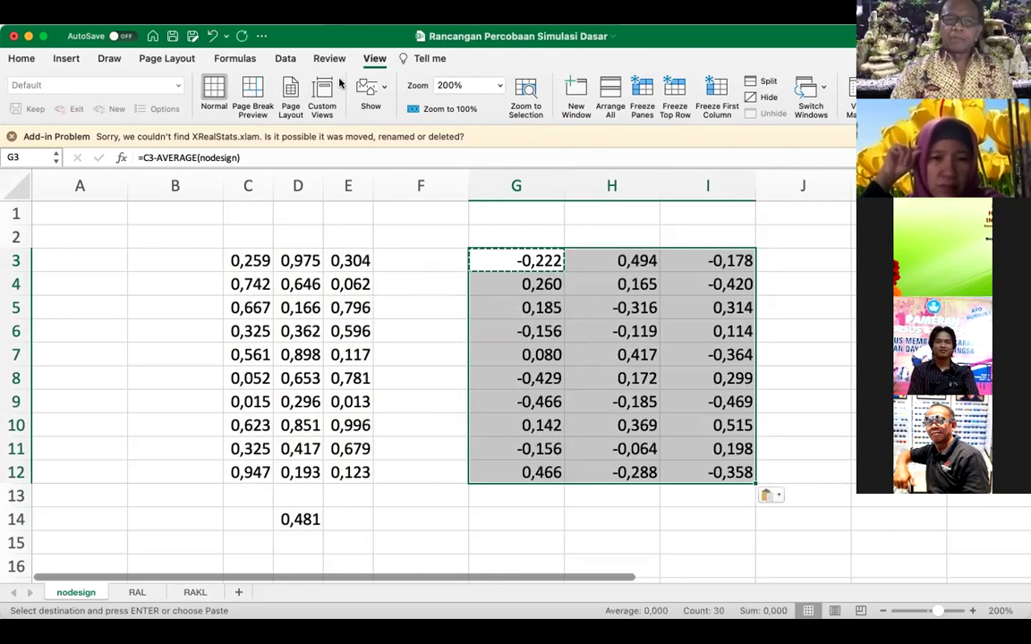
# Step: AutoFit the widths of columns G to I to the deviation values in G3:I12
pyautogui.click(203, 25)
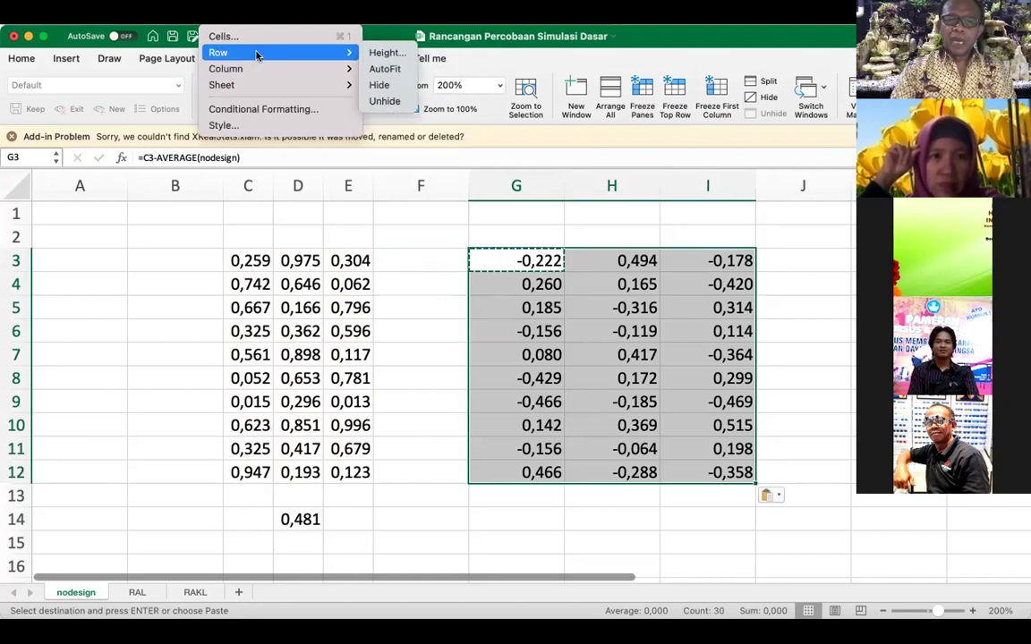
pyautogui.moveTo(338, 70)
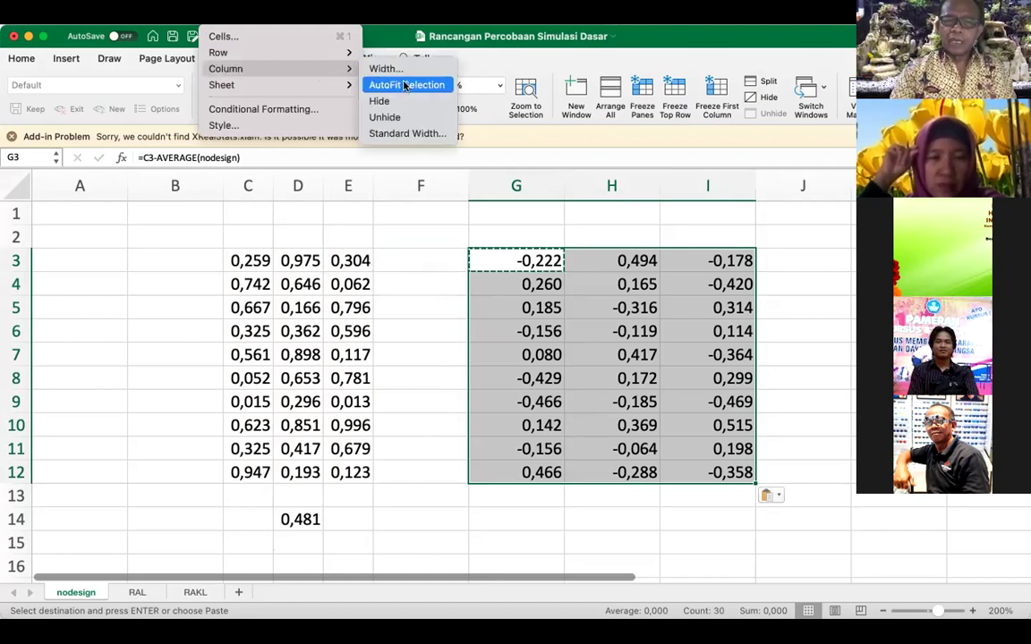
pyautogui.click(405, 85)
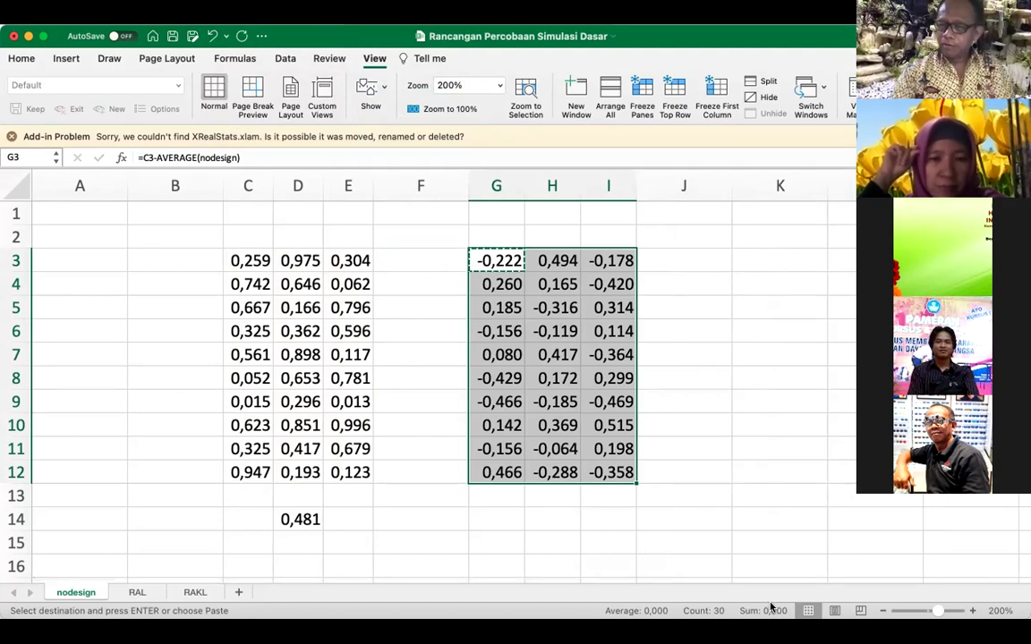
# Step: Recalculate the random data by pasting into empty cell F14, and check the average and sum of the deviations in G3:I12
pyautogui.click(418, 525)
pyautogui.press('super+v')
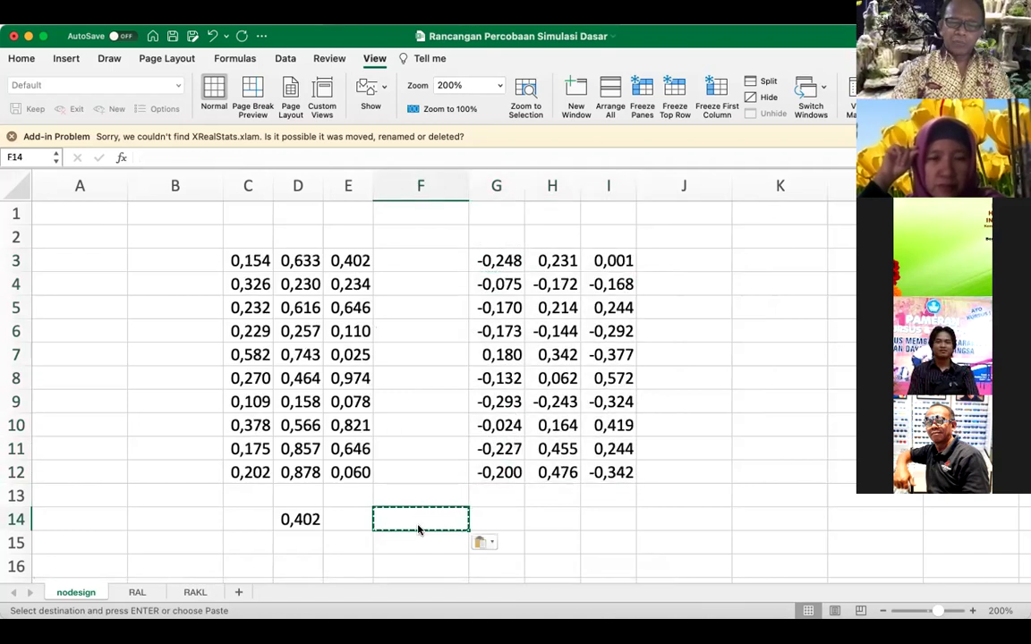
pyautogui.moveTo(488, 261); pyautogui.dragTo(587, 474)
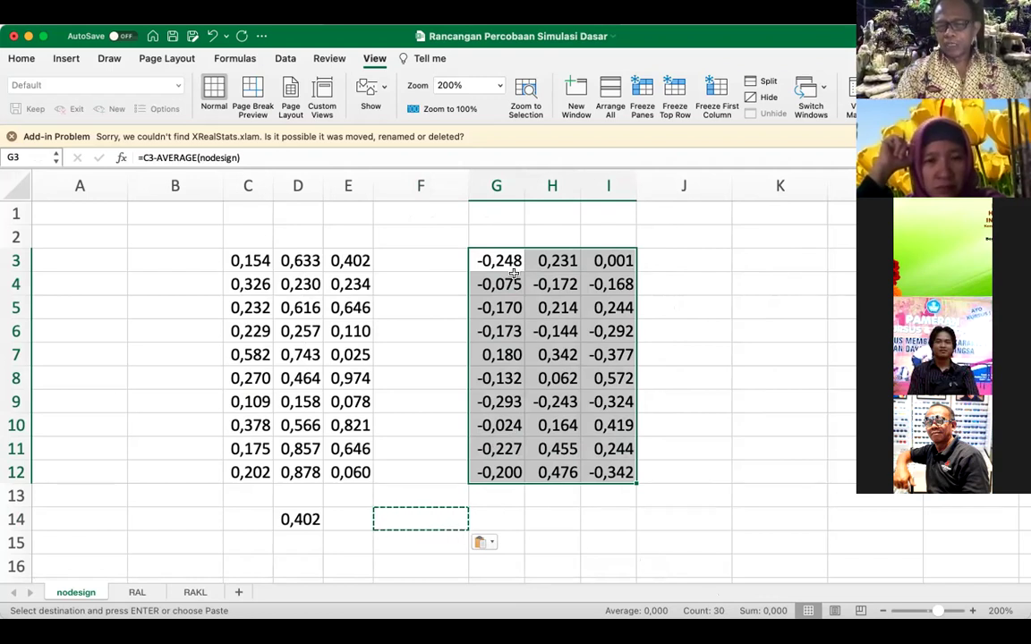
# Step: Enter the row label Rata2 Umum in cell K3 as the first source of variation
pyautogui.click(695, 263)
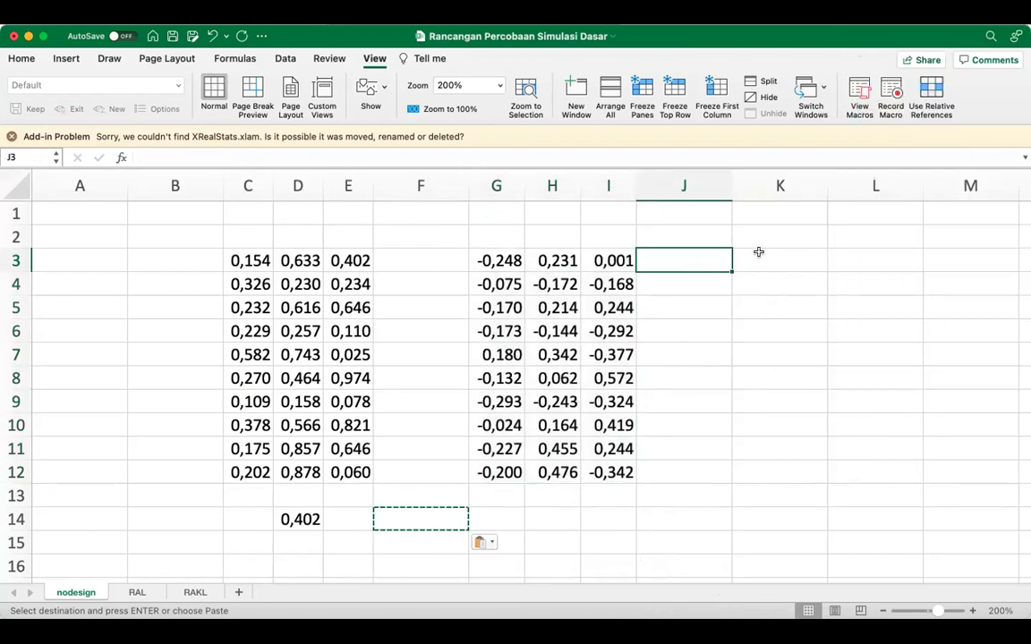
pyautogui.press('Right')
pyautogui.press('Right')
pyautogui.press('Right')
pyautogui.press('Right')
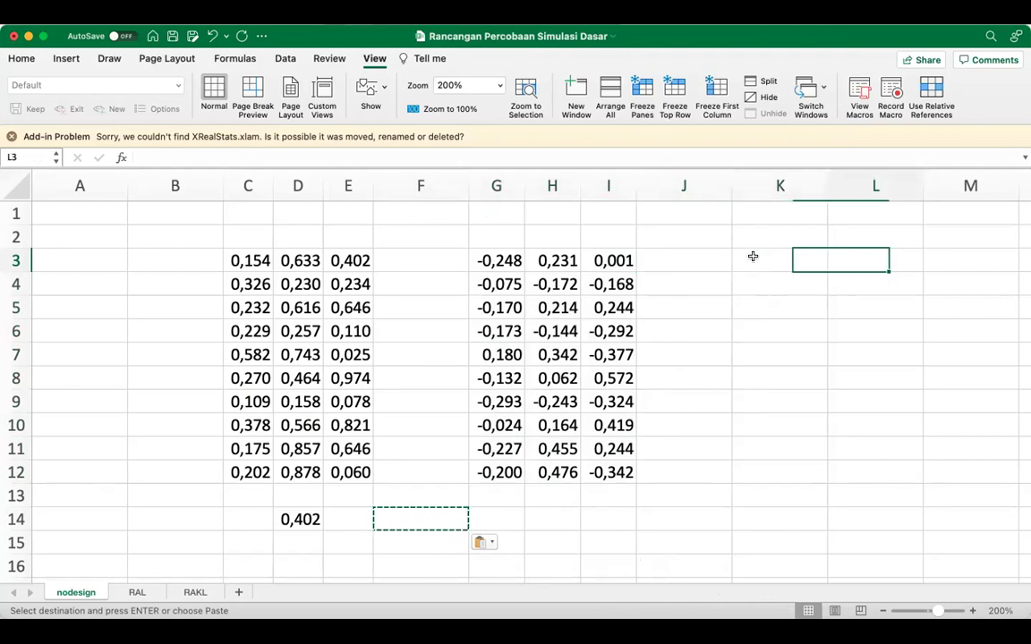
pyautogui.press('Left')
pyautogui.press('Left')
pyautogui.press('Left')
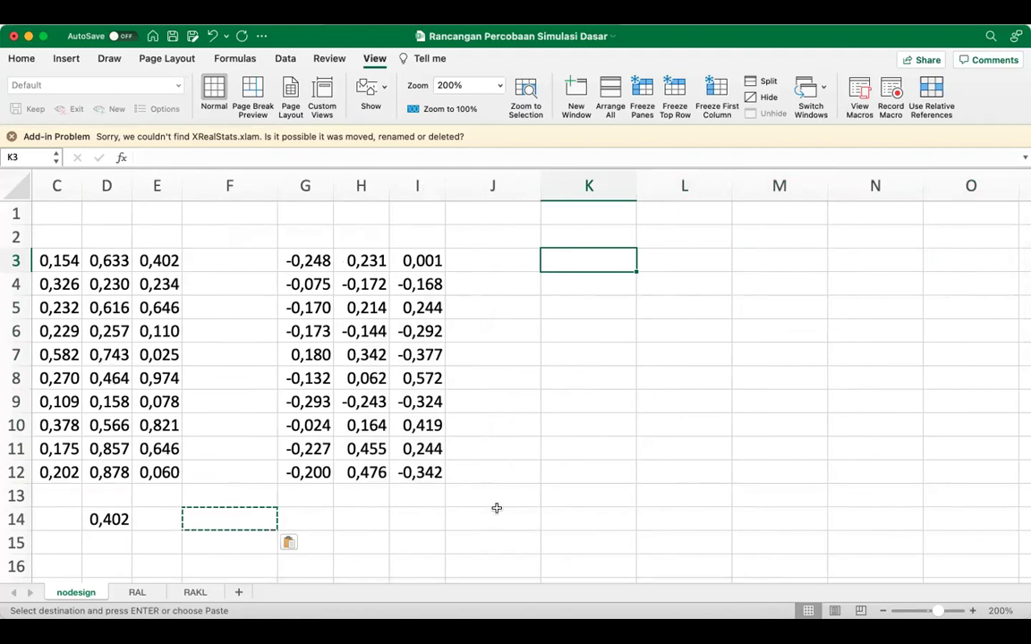
pyautogui.write('R')
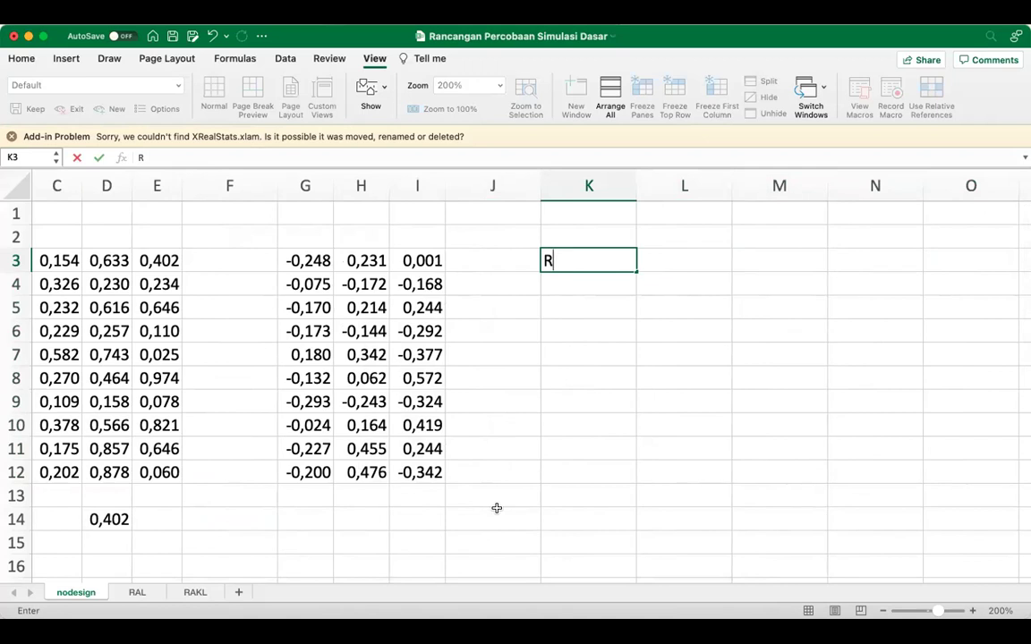
pyautogui.write('ata2 Umum')
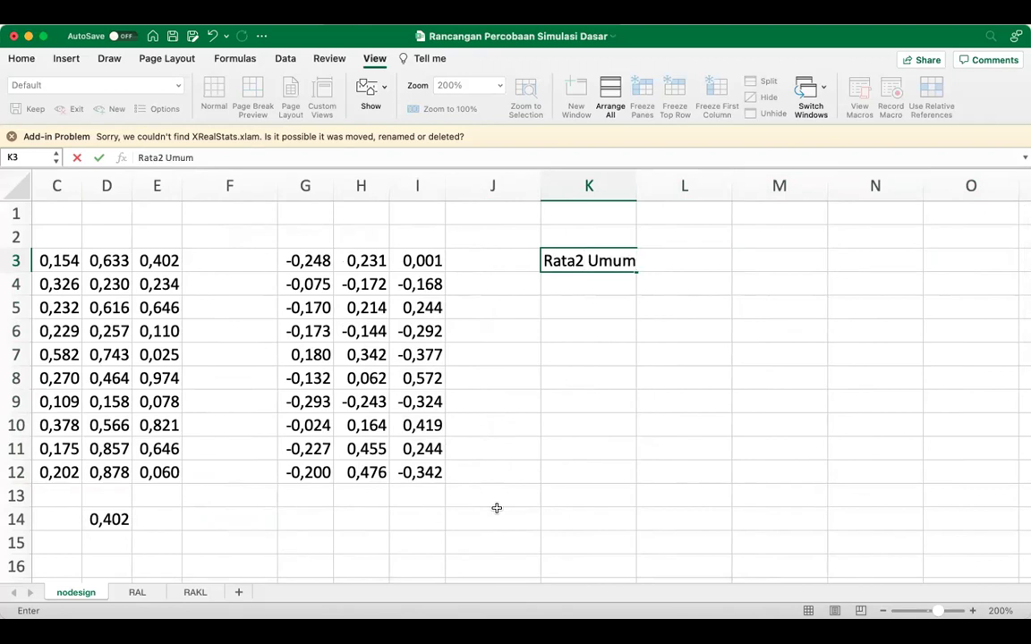
pyautogui.press('Return')
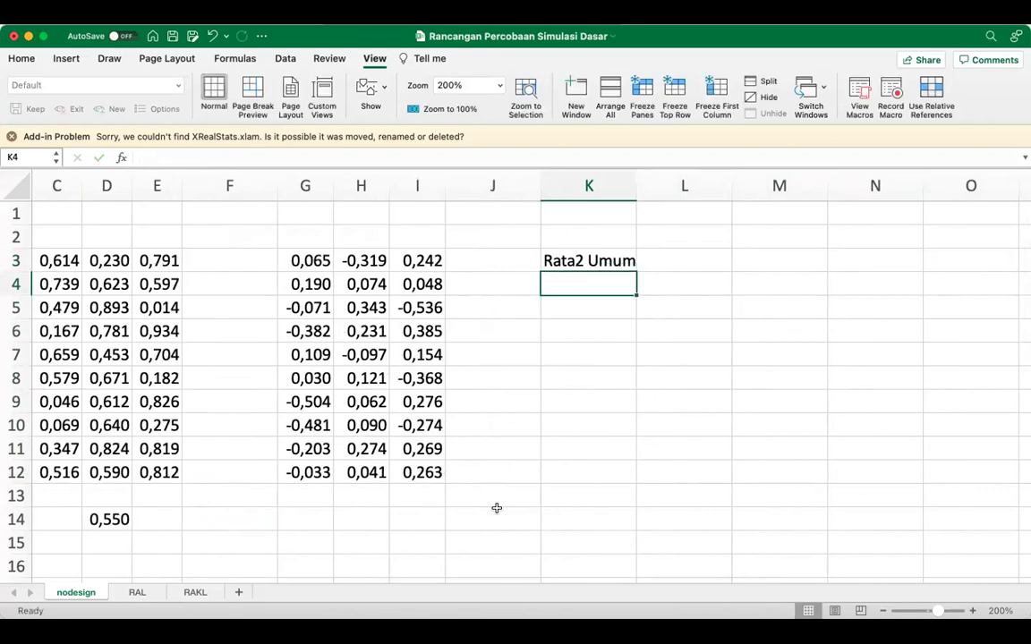
# Step: Add the row labels Galat in K4 and Total in K5 below Rata2 Umum
pyautogui.hotkey('ctrl', 'g')
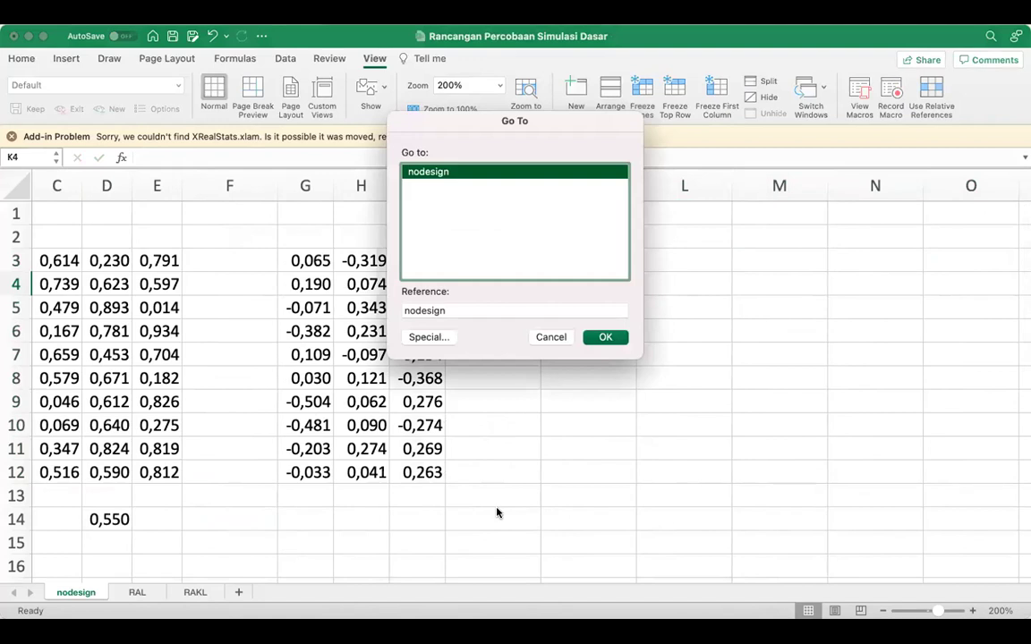
pyautogui.press('Escape')
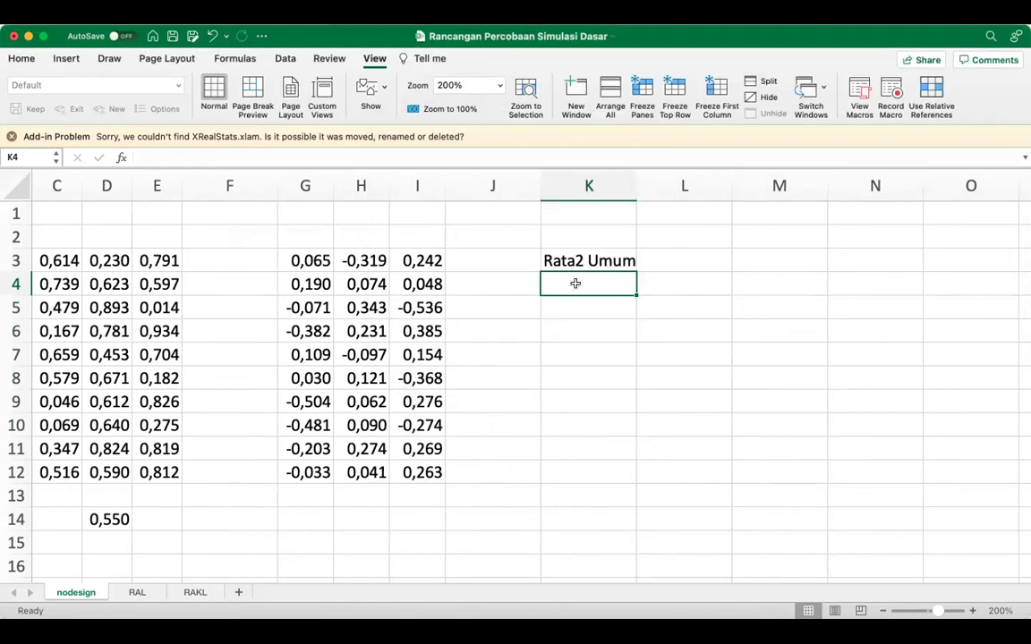
pyautogui.write('Galat')
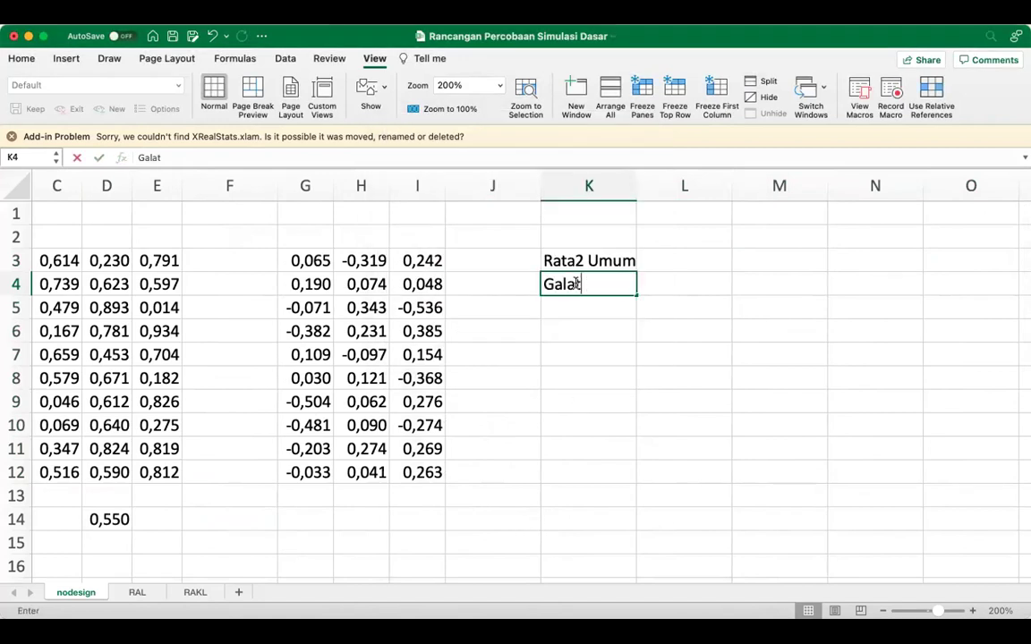
pyautogui.press('Return')
pyautogui.write('T')
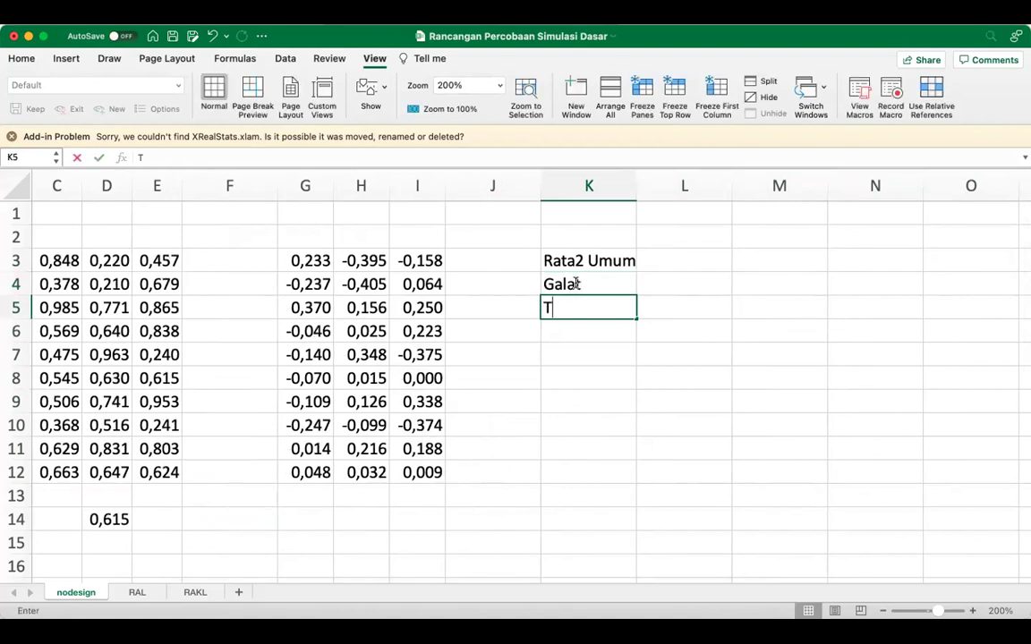
pyautogui.write('otal')
pyautogui.press('Tab')
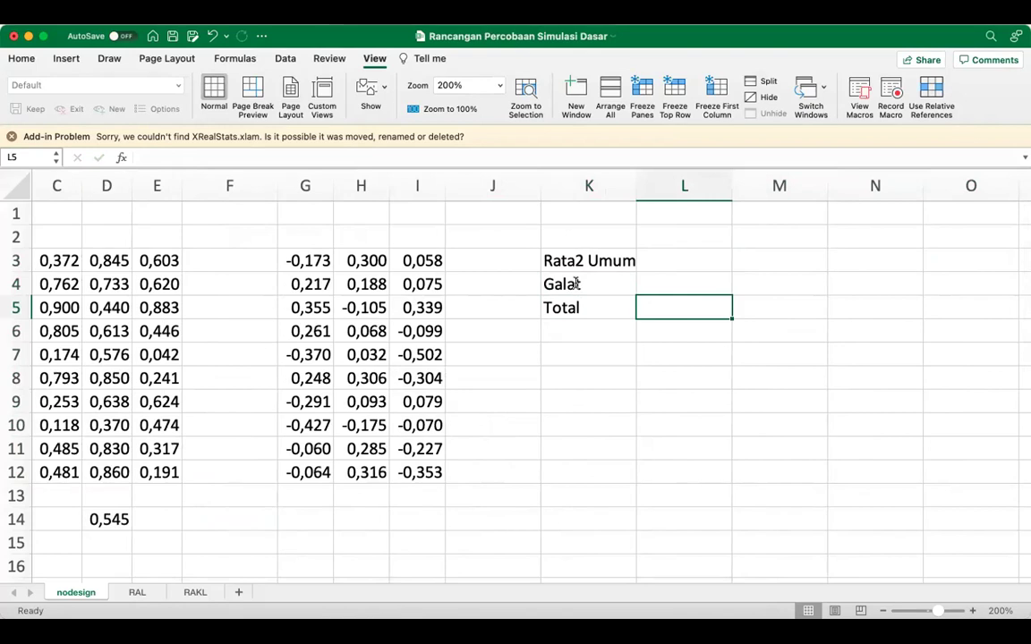
pyautogui.press('Up')
pyautogui.press('Up')
pyautogui.press('Up')
pyautogui.press('Up')
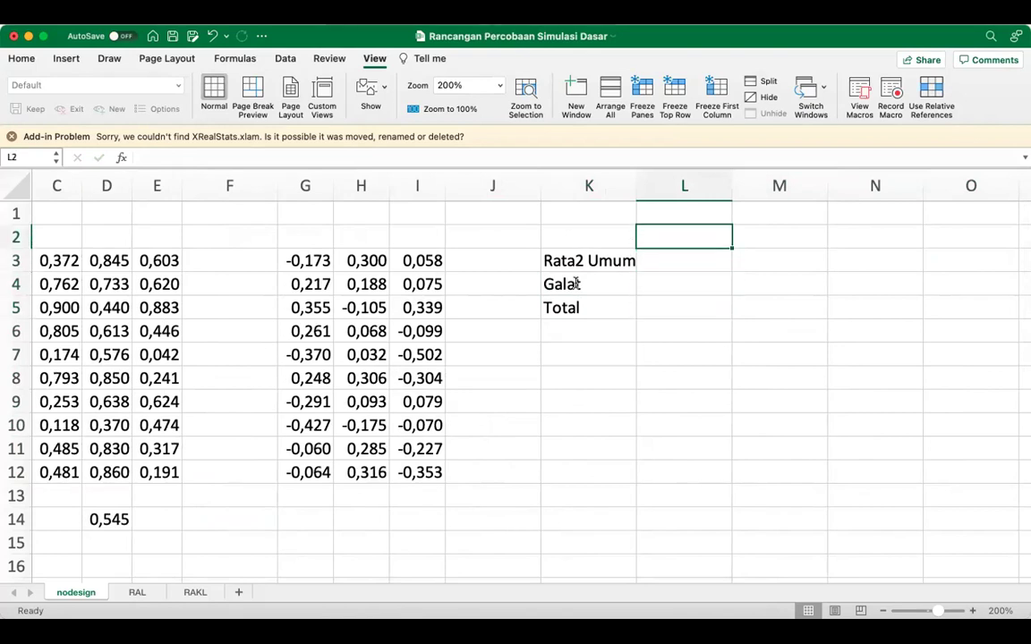
pyautogui.press('Left')
pyautogui.press('Left')
pyautogui.press('Right')
pyautogui.press('Down')
pyautogui.press('Down')
pyautogui.press('Down')
pyautogui.press('Down')
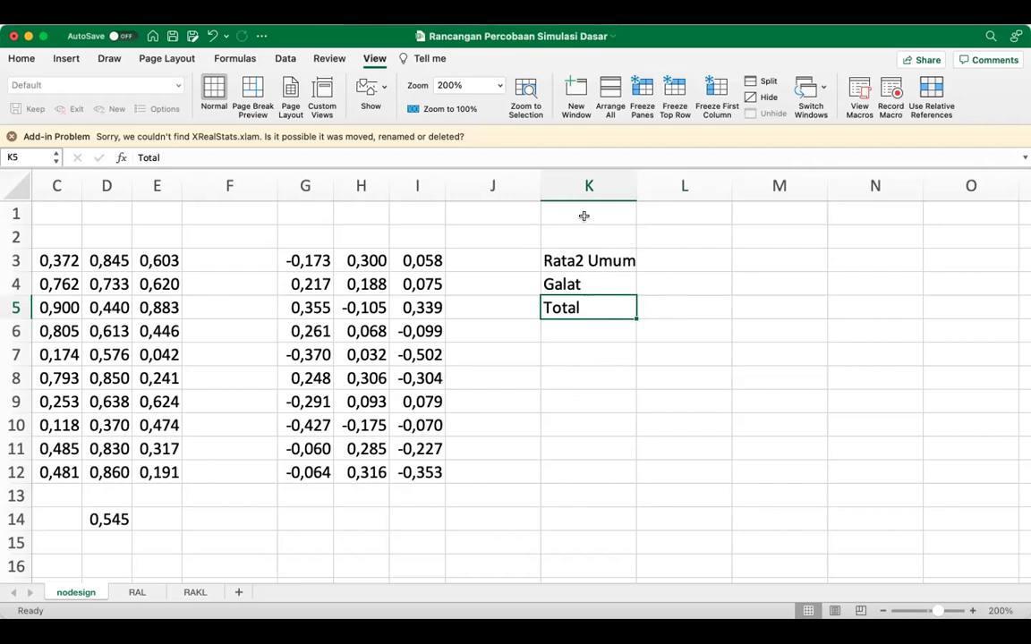
# Step: Enter the column headings Sumber Keragaman in K1 and der bebas in L1
pyautogui.click(566, 218)
pyautogui.write('S')
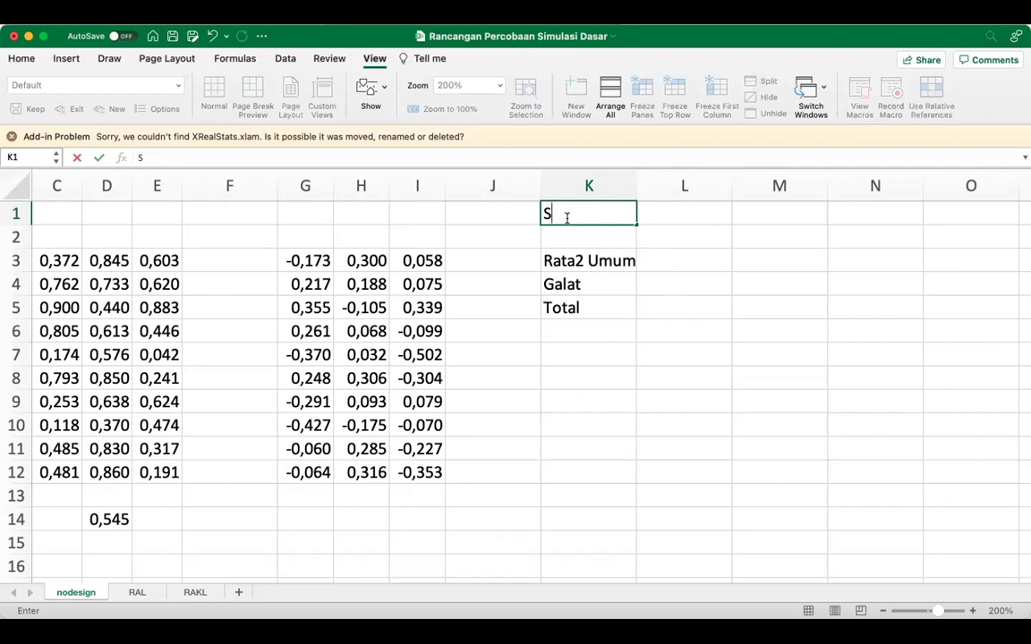
pyautogui.write('umber Keragaman')
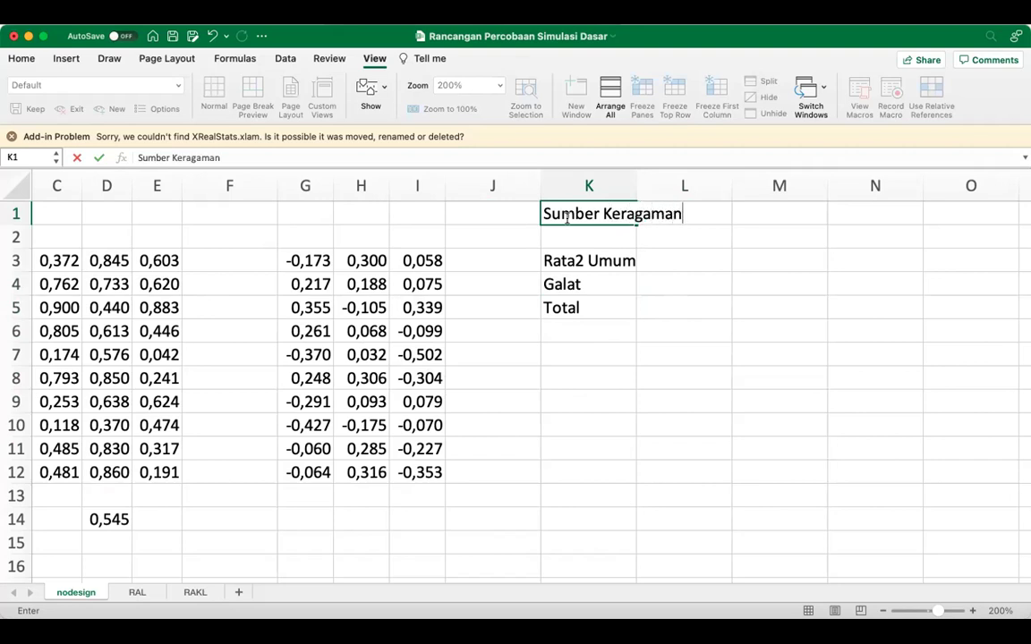
pyautogui.press('Tab')
pyautogui.write('der bebas')
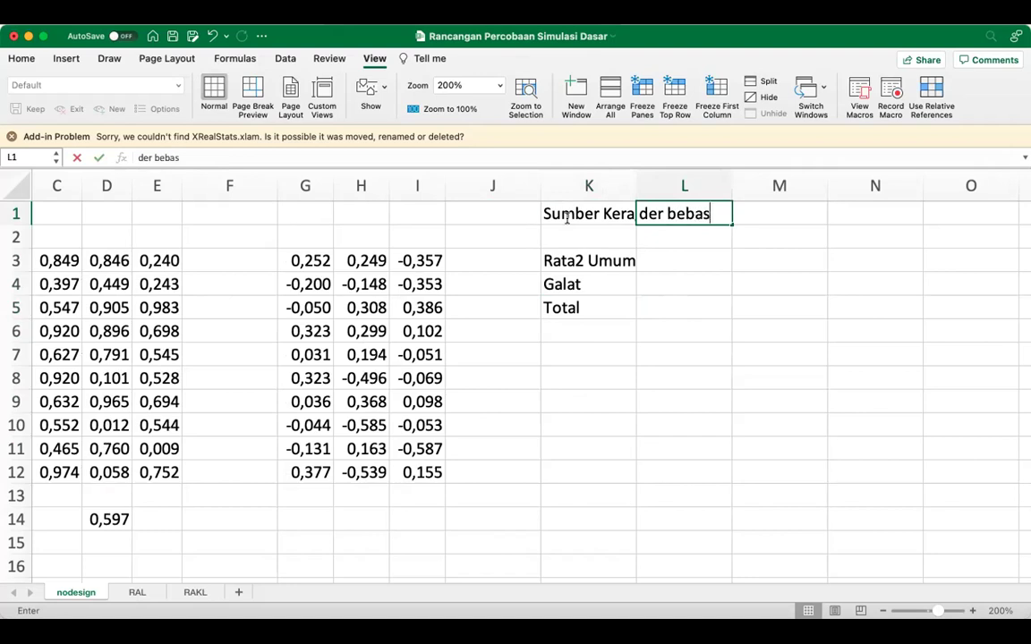
# Step: Enter the column headings Jum Kuadrat in M1 and Kuad Tengah in N1
pyautogui.press('Tab')
pyautogui.write('JK')
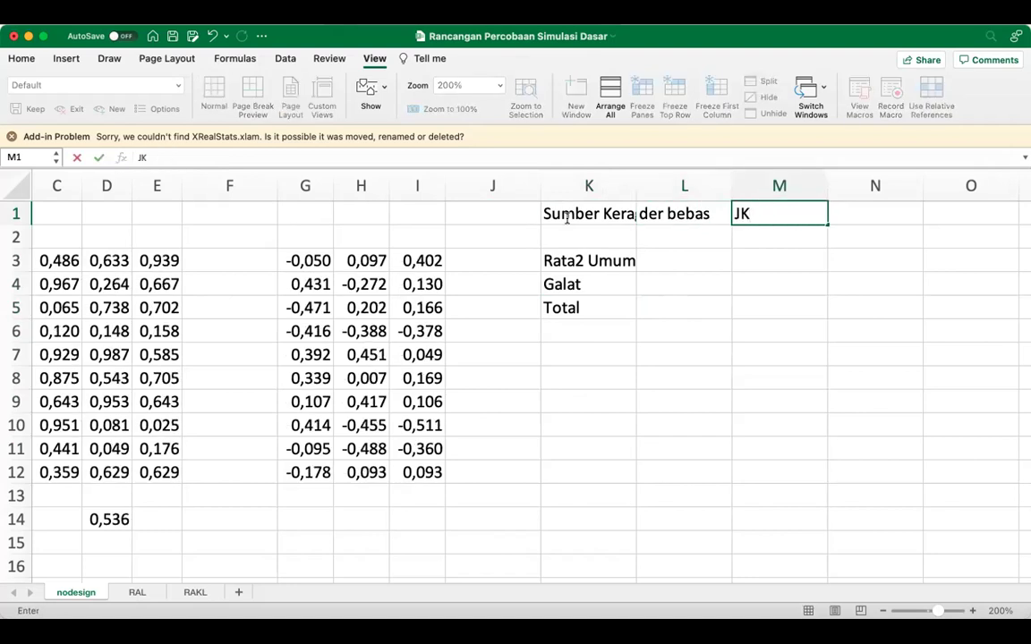
pyautogui.press('BackSpace')
pyautogui.write('um Kuadrat')
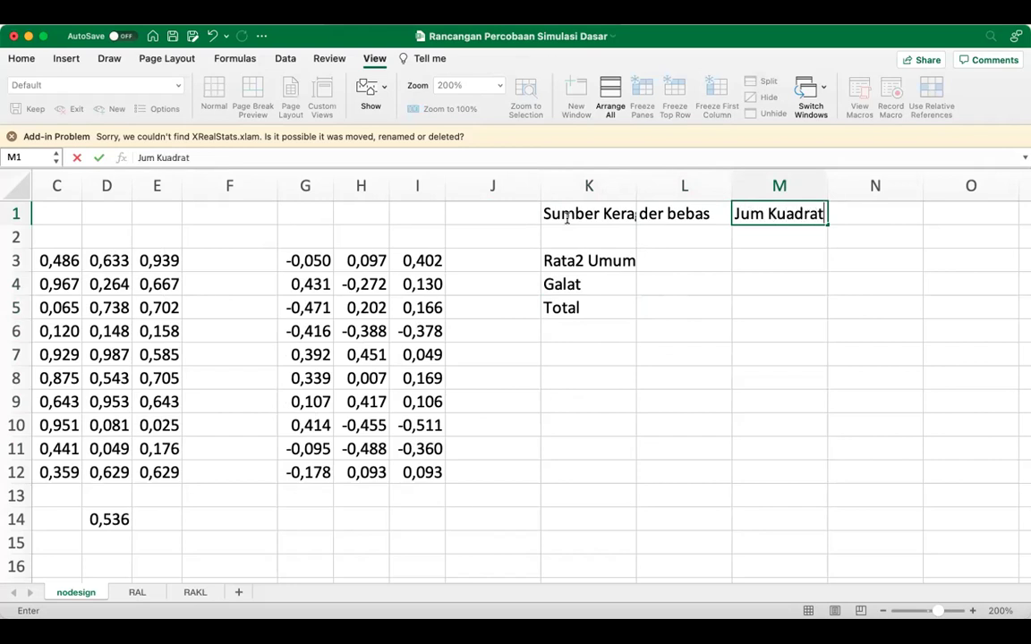
pyautogui.press('Tab')
pyautogui.write('Kuad')
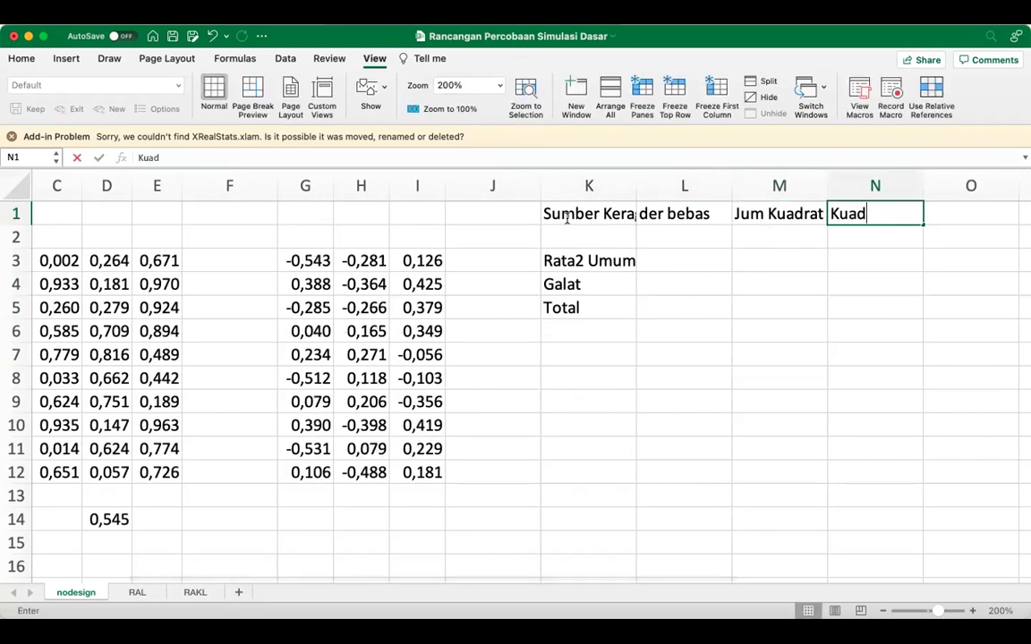
pyautogui.write(' Tengah')
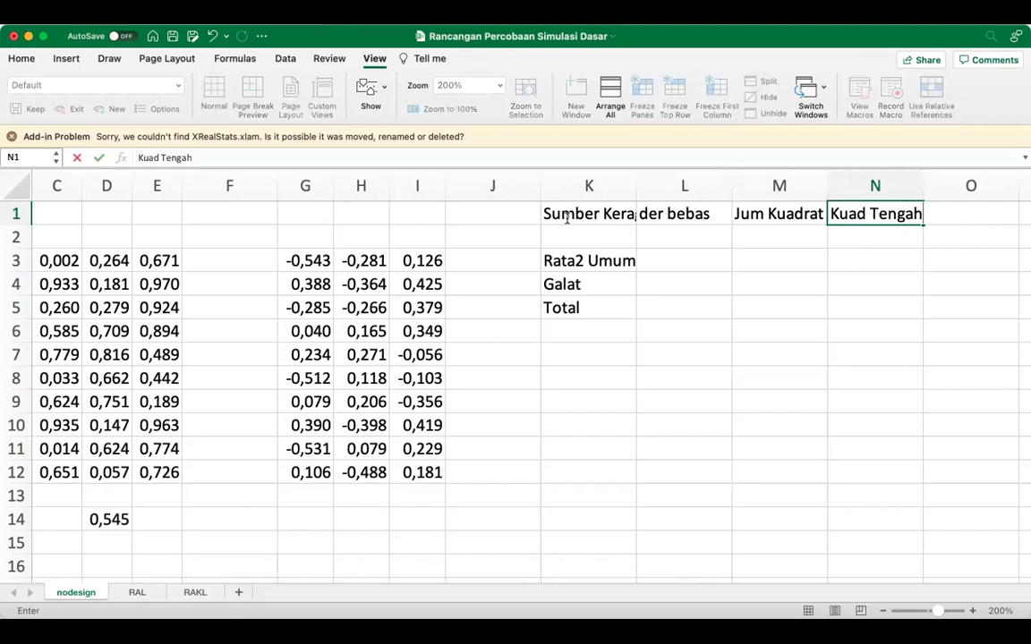
pyautogui.press('Return')
# Step: Enter 1 in L3 as the degrees of freedom for Rata2 Umum
pyautogui.press('Down')
pyautogui.press('Left')
pyautogui.press('Left')
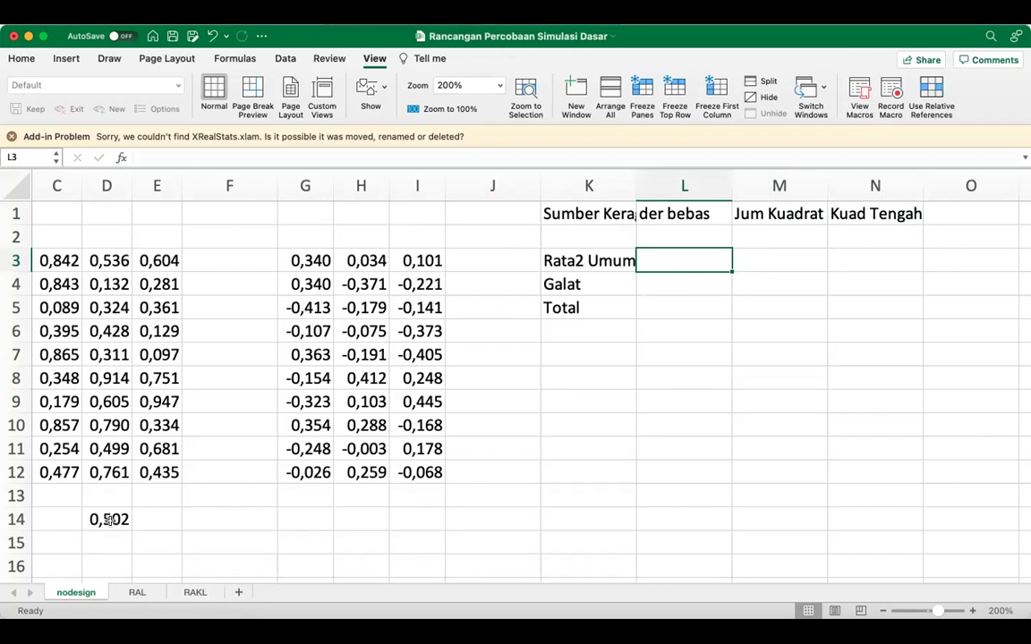
pyautogui.write('1')
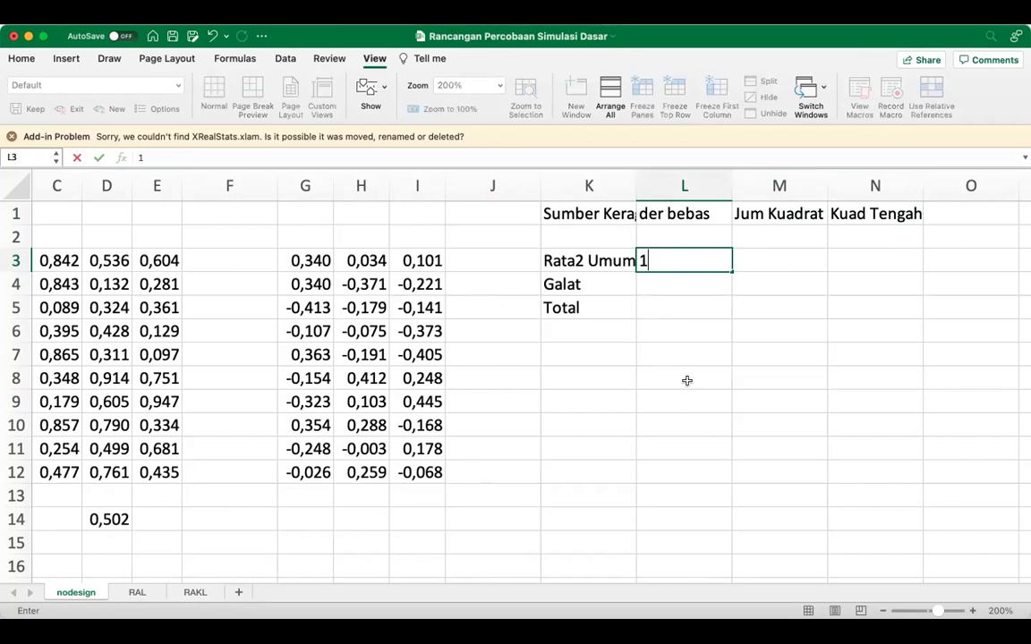
pyautogui.press('Return')
# Step: Calculate the total degrees of freedom in L5 with the formula =count(nodesign)
pyautogui.press('Down')
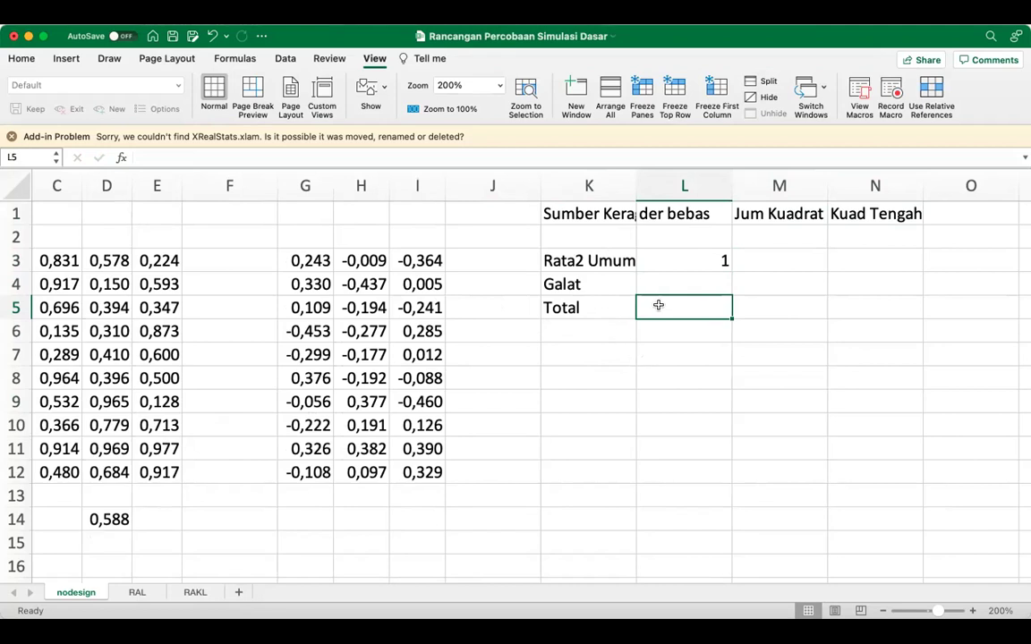
pyautogui.write('=')
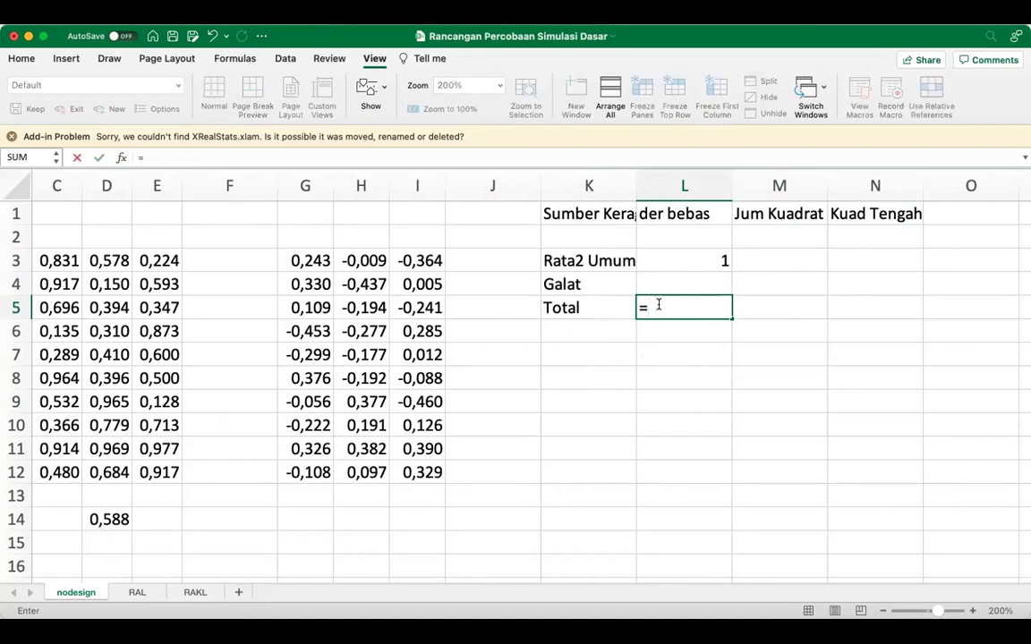
pyautogui.write('count(')
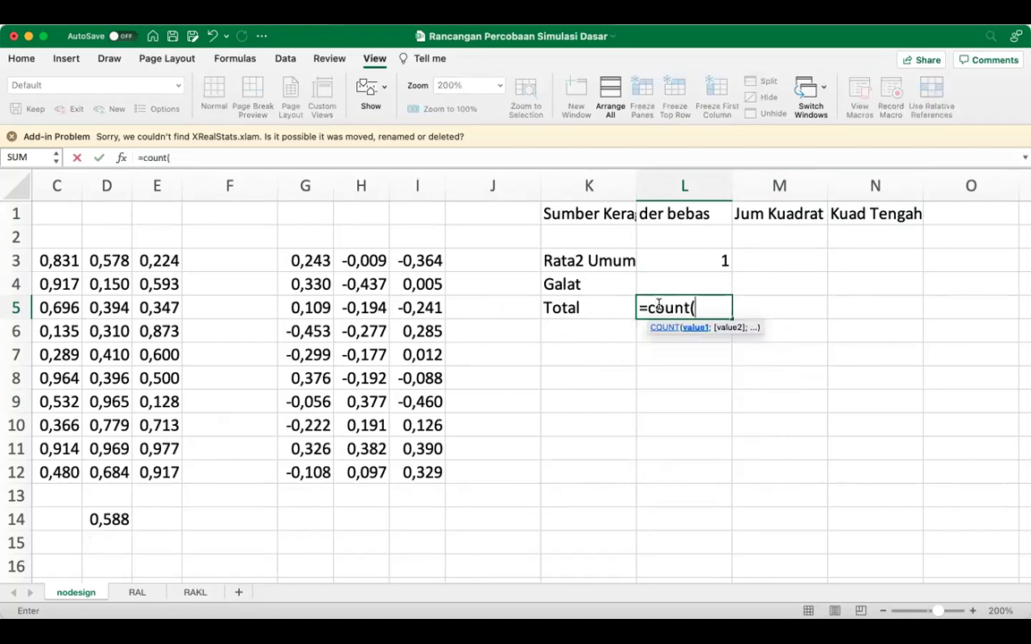
pyautogui.write('nodesign)')
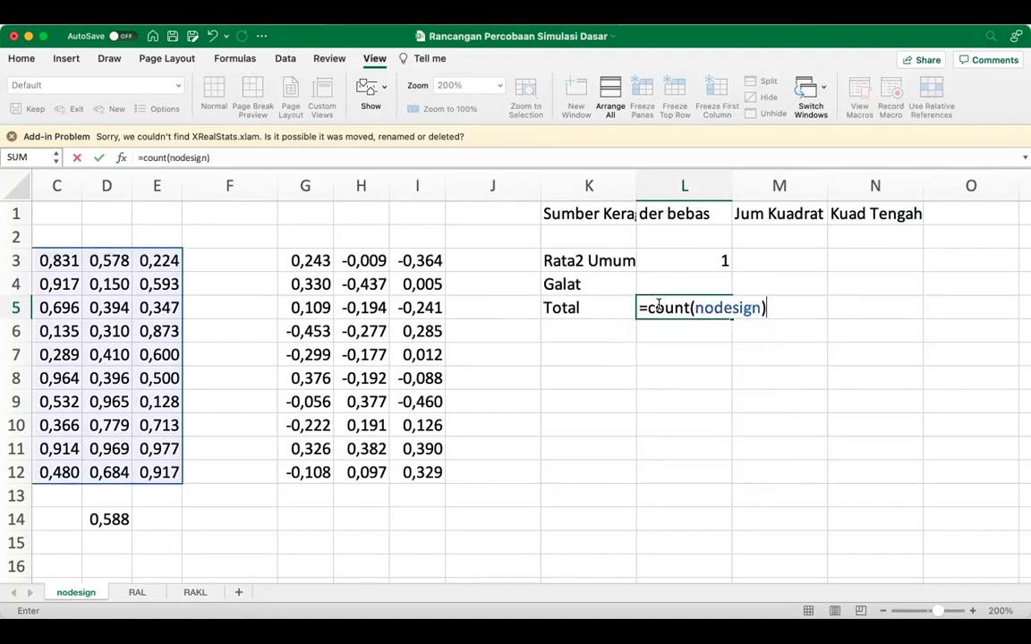
pyautogui.press('Return')
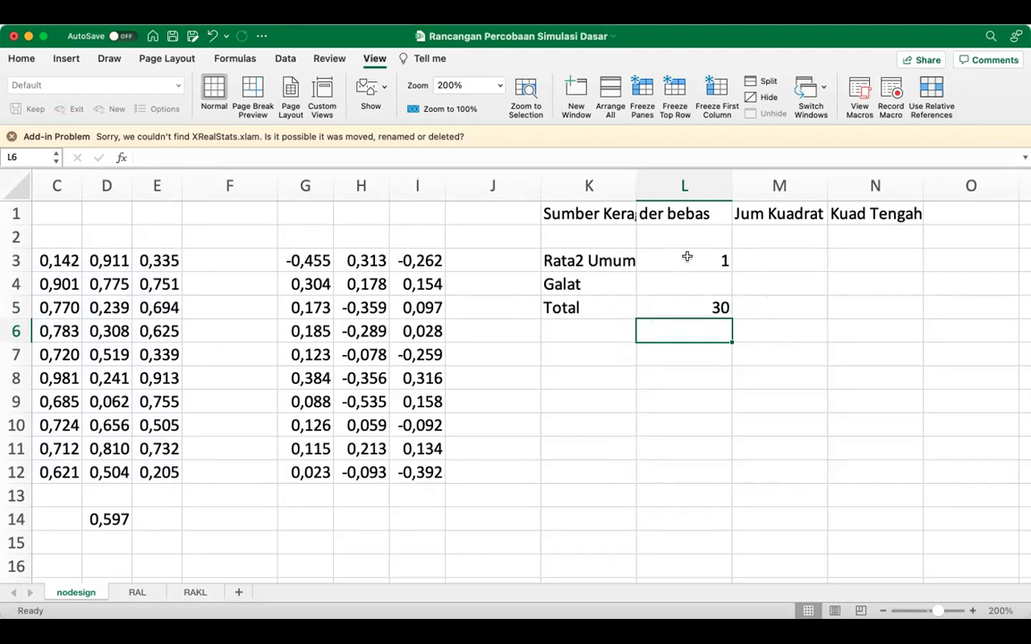
# Step: Calculate the degrees of freedom for Galat in L4 with the formula =L5-L3
pyautogui.click(684, 286)
pyautogui.write('=')
pyautogui.press('Down')
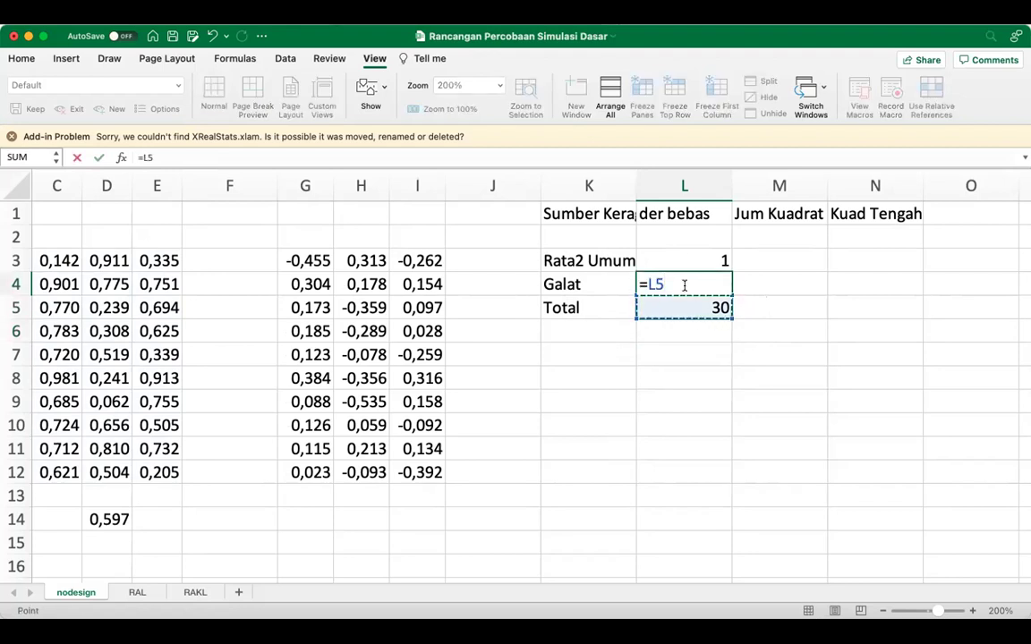
pyautogui.write('-')
pyautogui.press('Up')
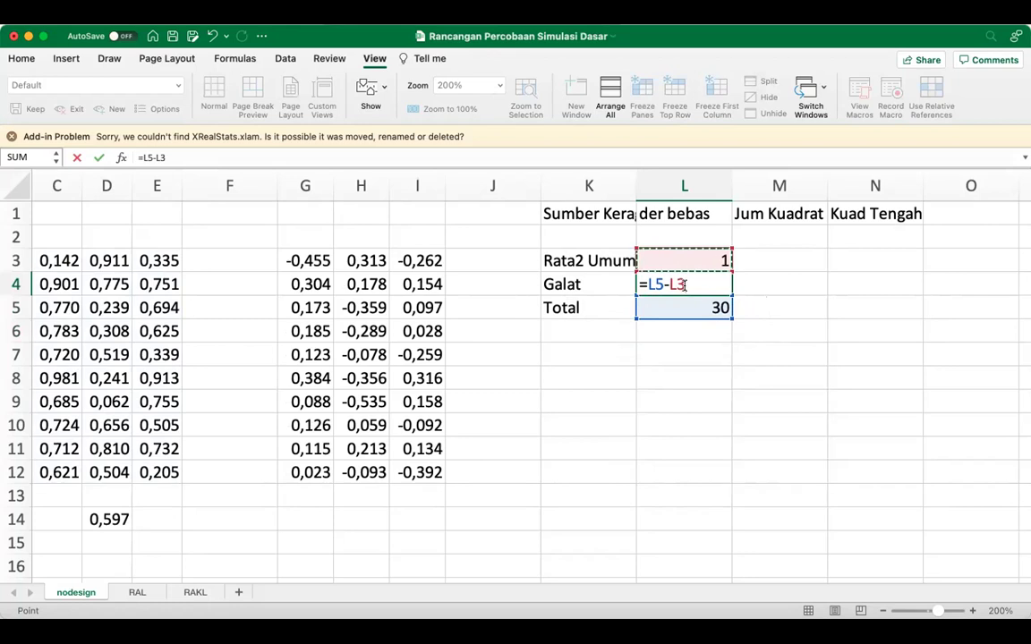
pyautogui.press('Return')
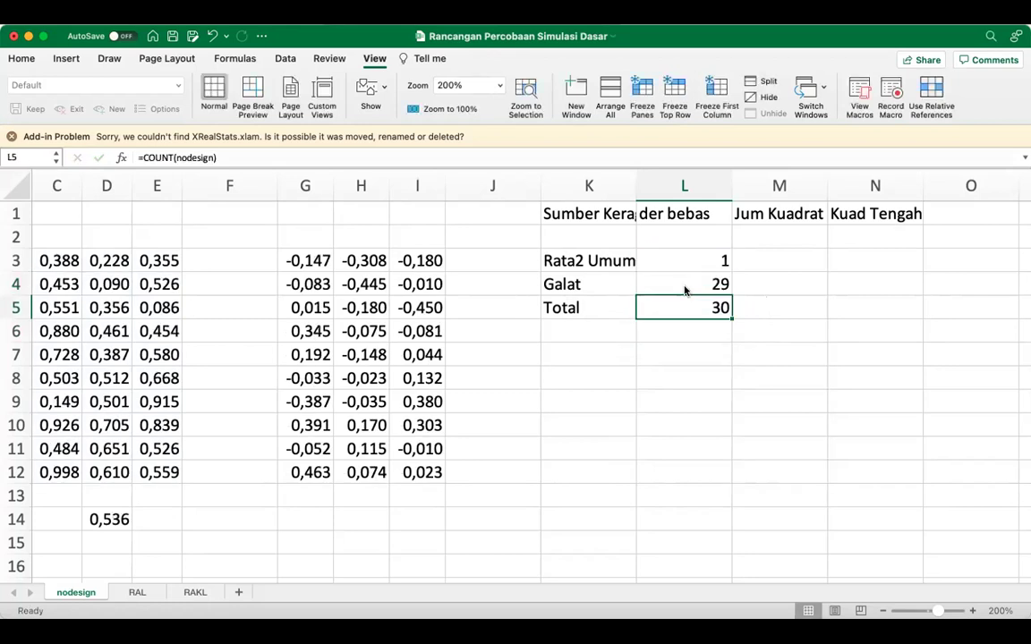
pyautogui.click(685, 288)
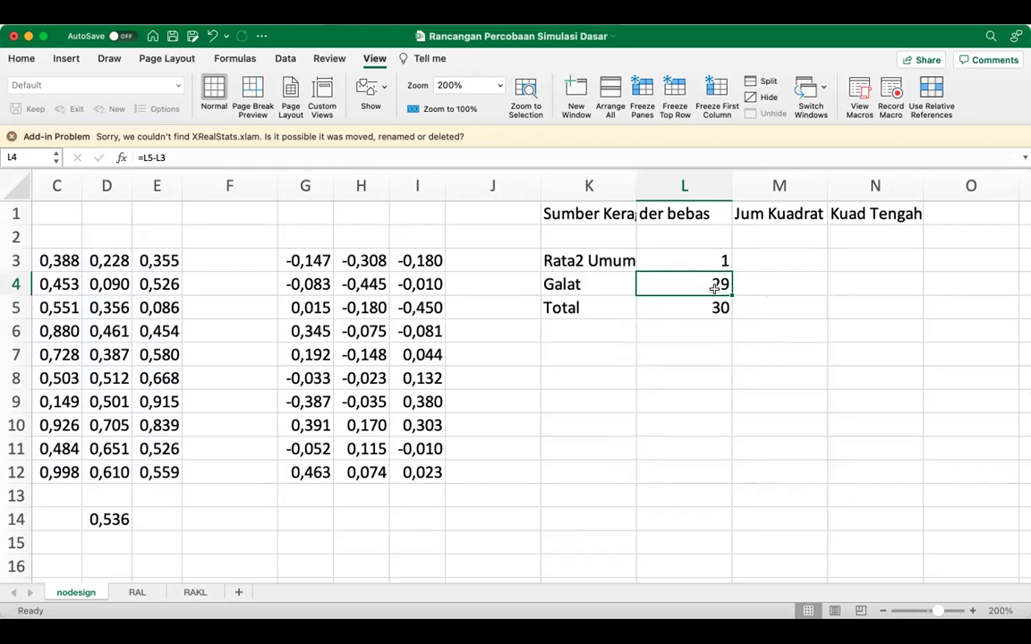
pyautogui.click(755, 307)
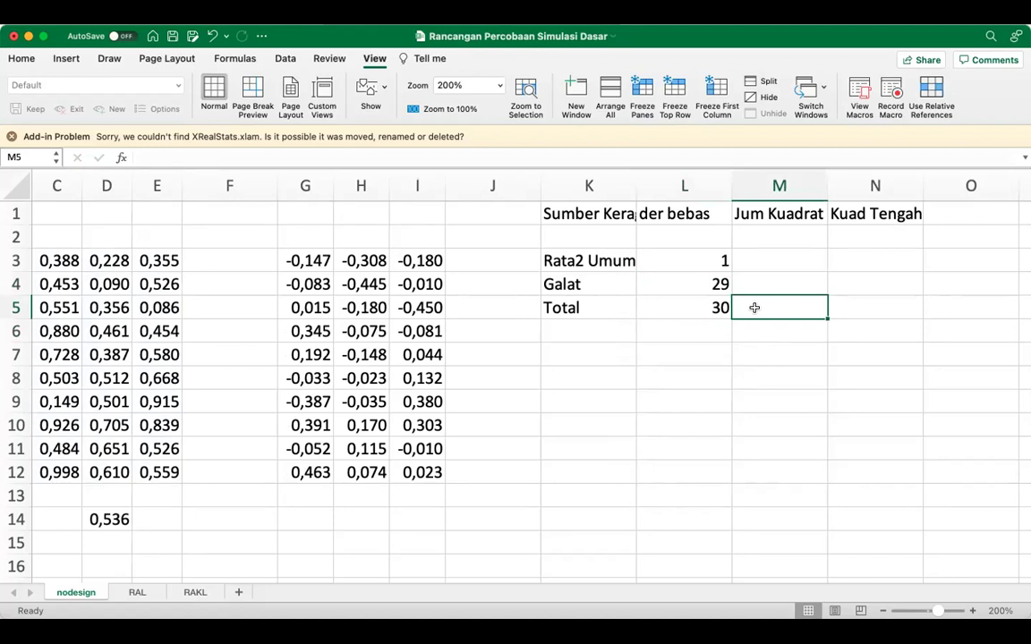
pyautogui.press('Right')
pyautogui.press('Right')
pyautogui.press('Right')
pyautogui.press('Right')
pyautogui.press('Left')
pyautogui.press('Left')
pyautogui.press('Left')
pyautogui.press('Left')
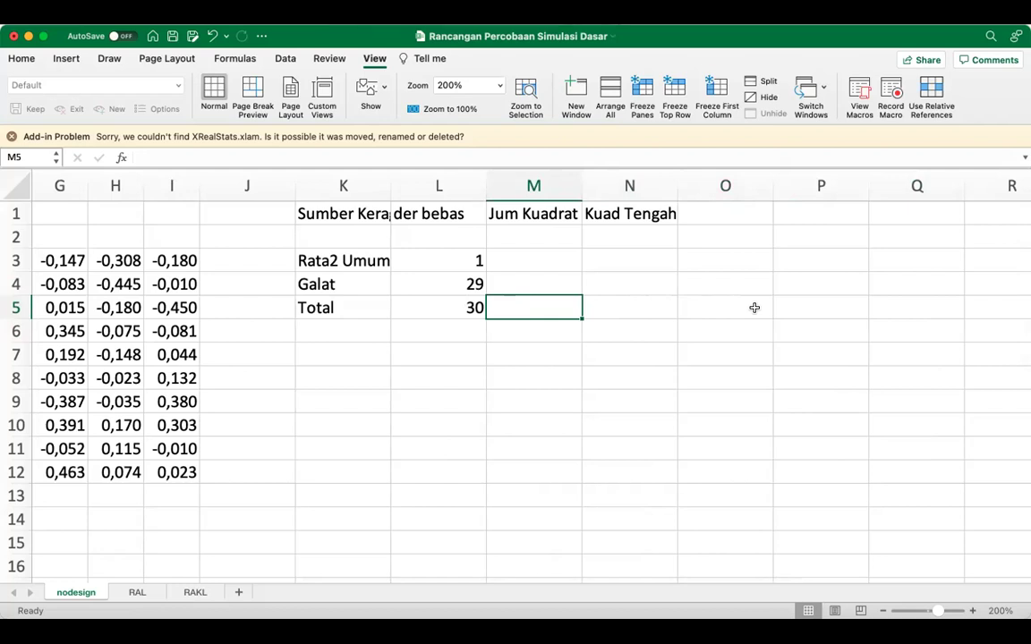
# Step: Calculate the total sum of squares in M5 with the formula =sumsq(nodesign)
pyautogui.write('=')
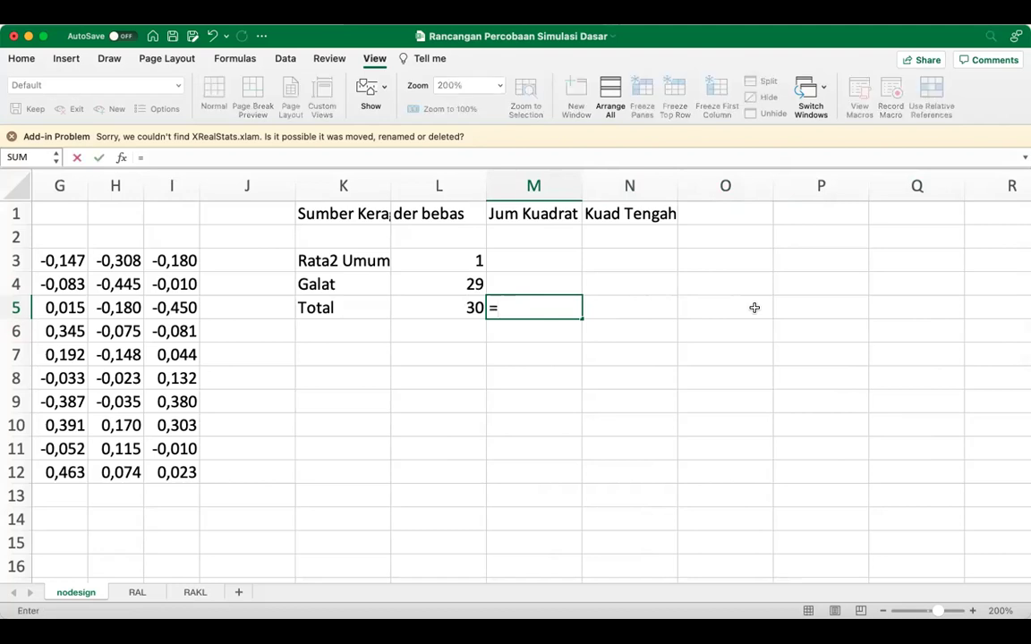
pyautogui.write('sum')
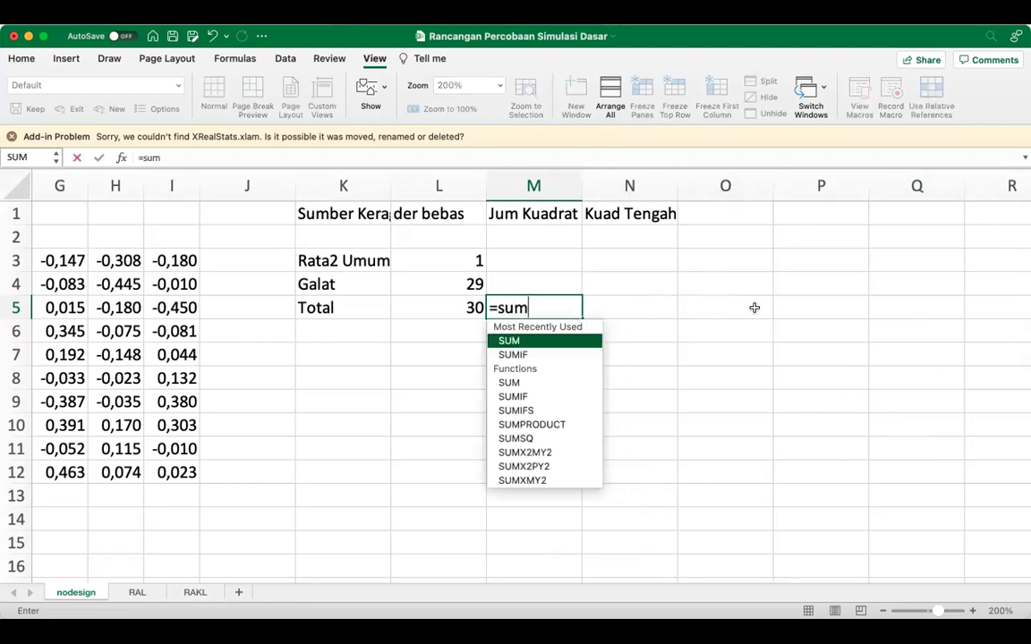
pyautogui.write('sq(')
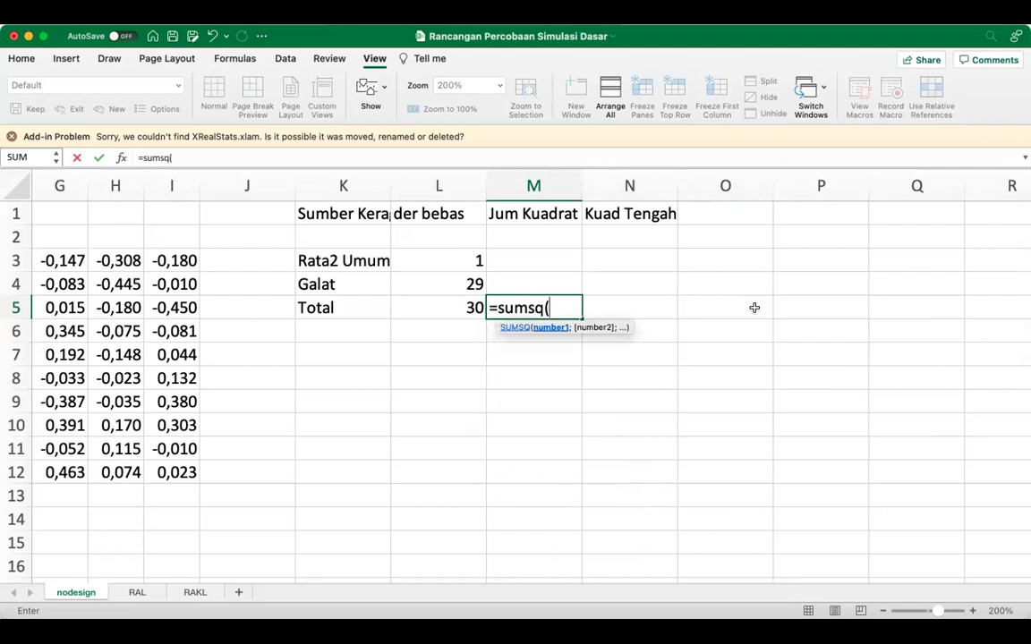
pyautogui.write('nodesi')
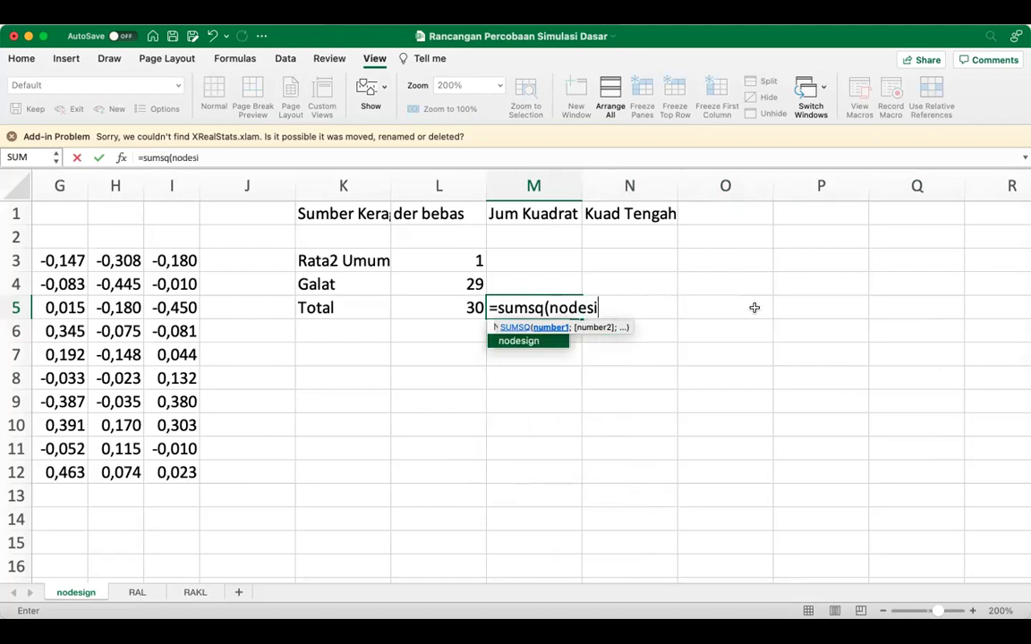
pyautogui.write('gn)')
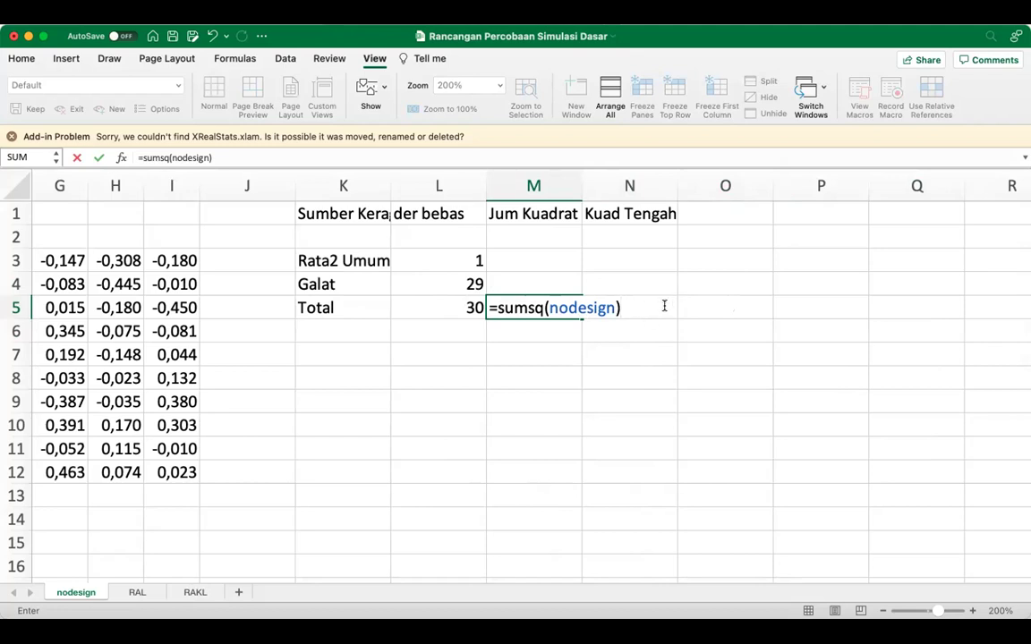
pyautogui.press('Return')
# Step: Calculate the sum of squares for Rata2 Umum in M3 with the formula =sum(nodesign)^2/count(nodesign)
pyautogui.press('Up')
pyautogui.press('Up')
pyautogui.press('Up')
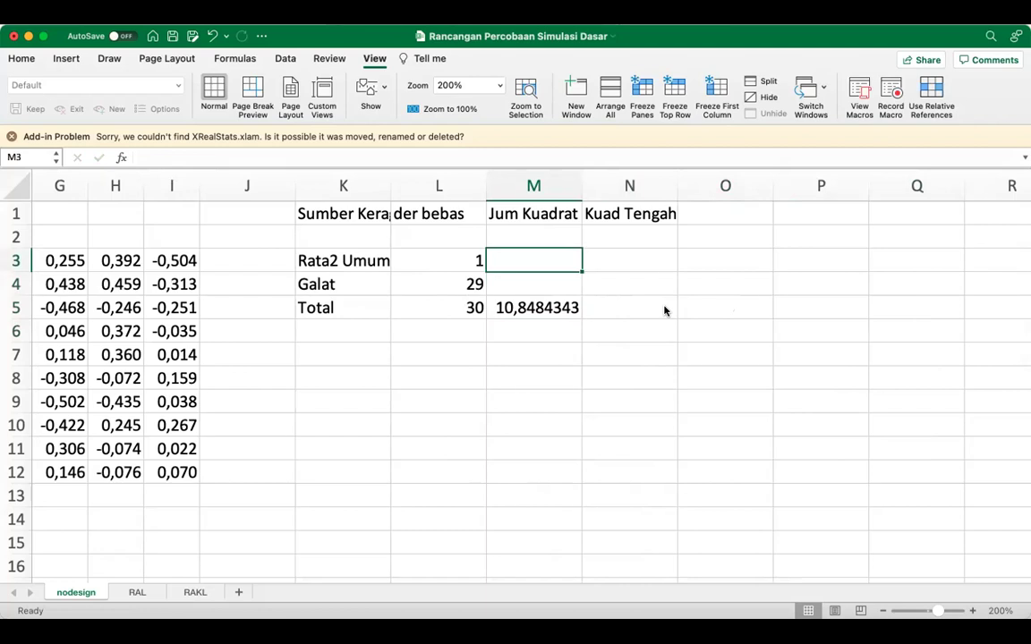
pyautogui.write('=')
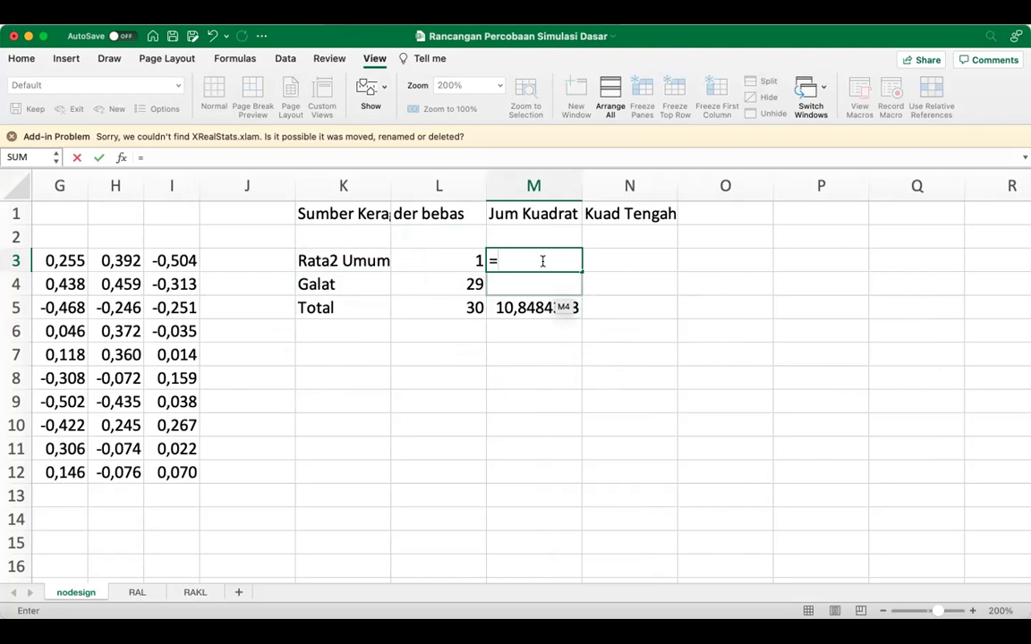
pyautogui.write('sum')
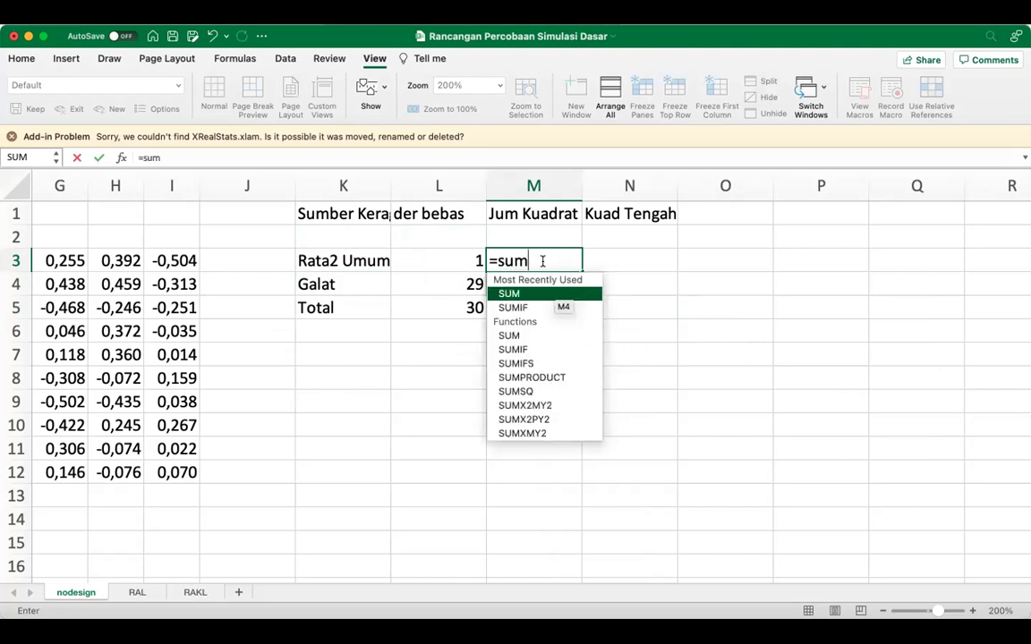
pyautogui.write('(')
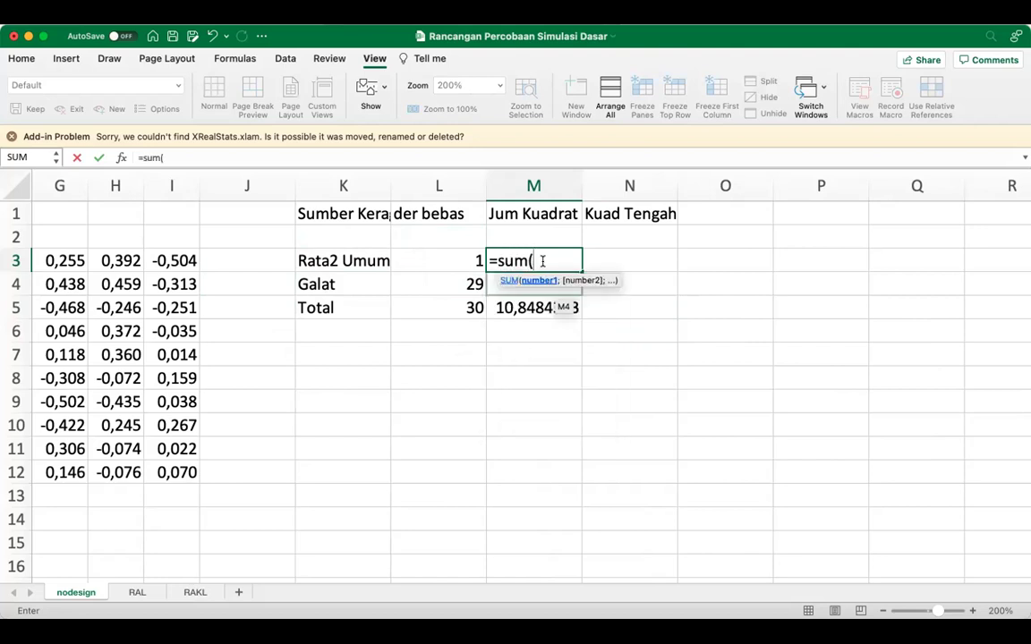
pyautogui.write('no')
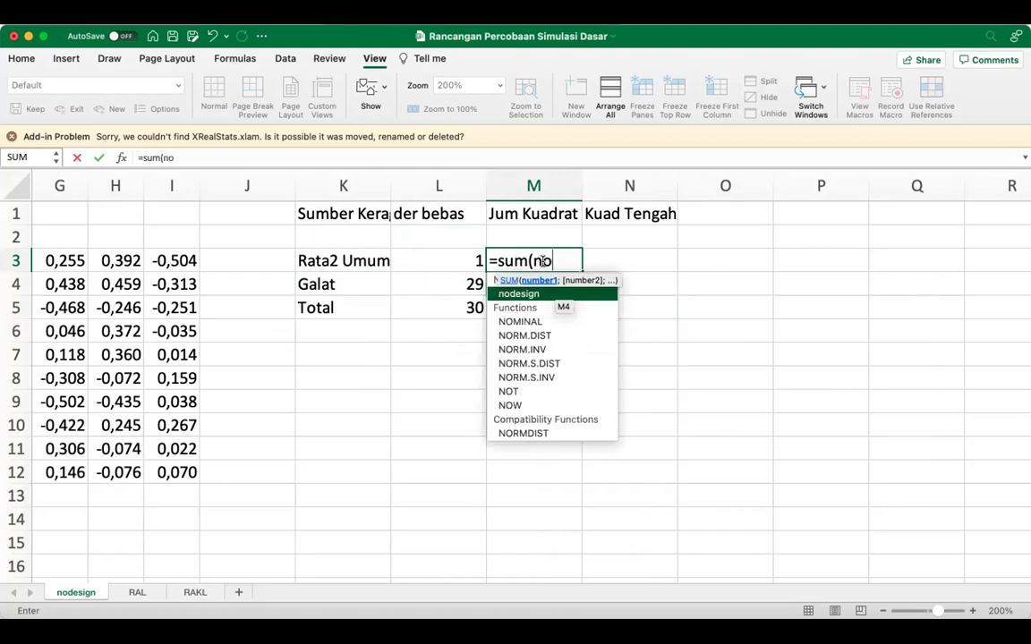
pyautogui.write('design)^2')
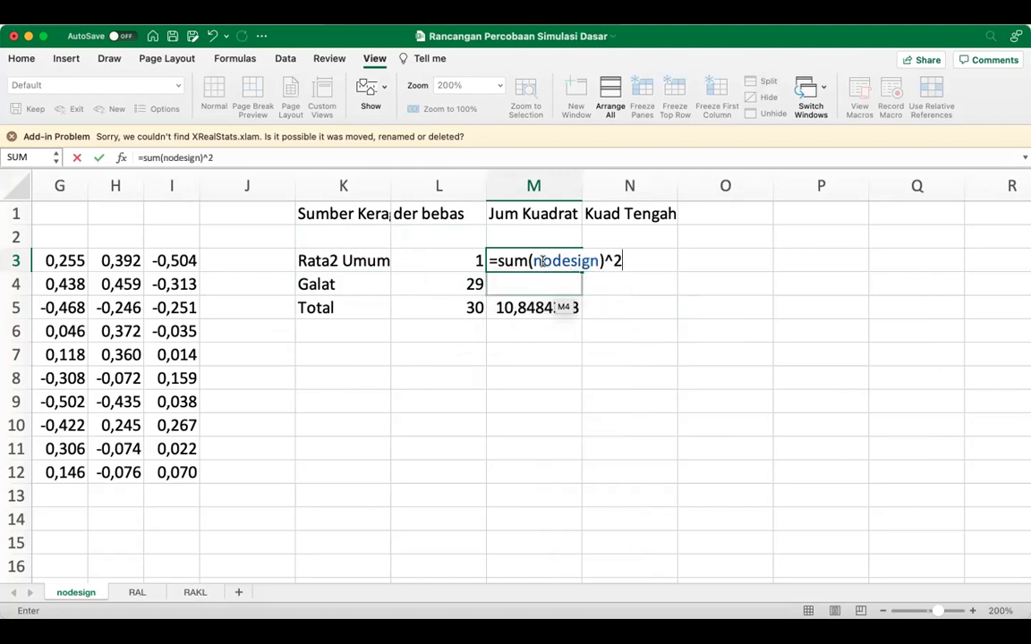
pyautogui.write('/count')
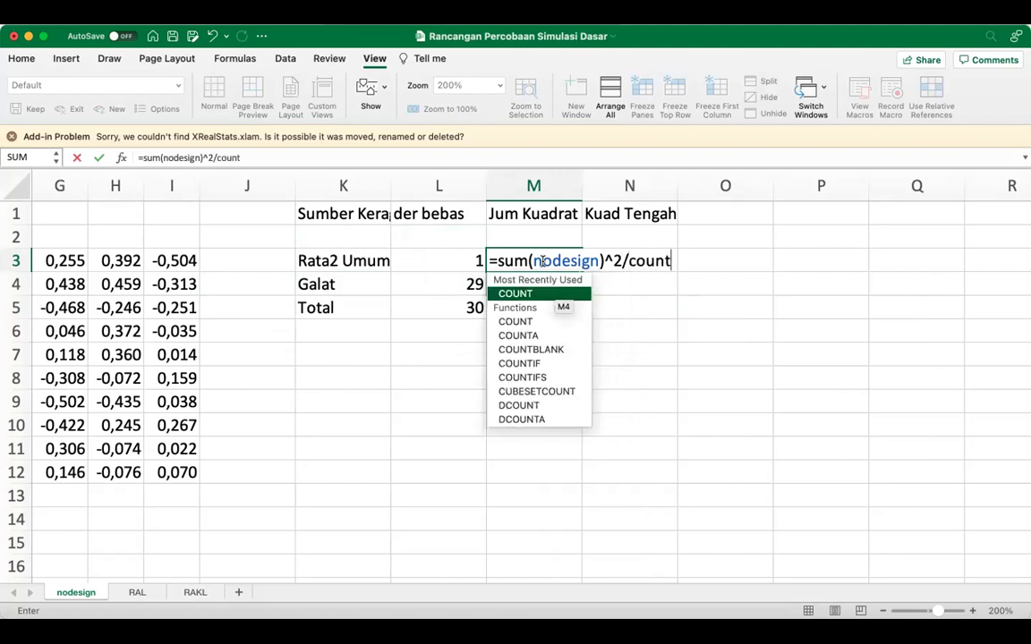
pyautogui.write('(nodesign)')
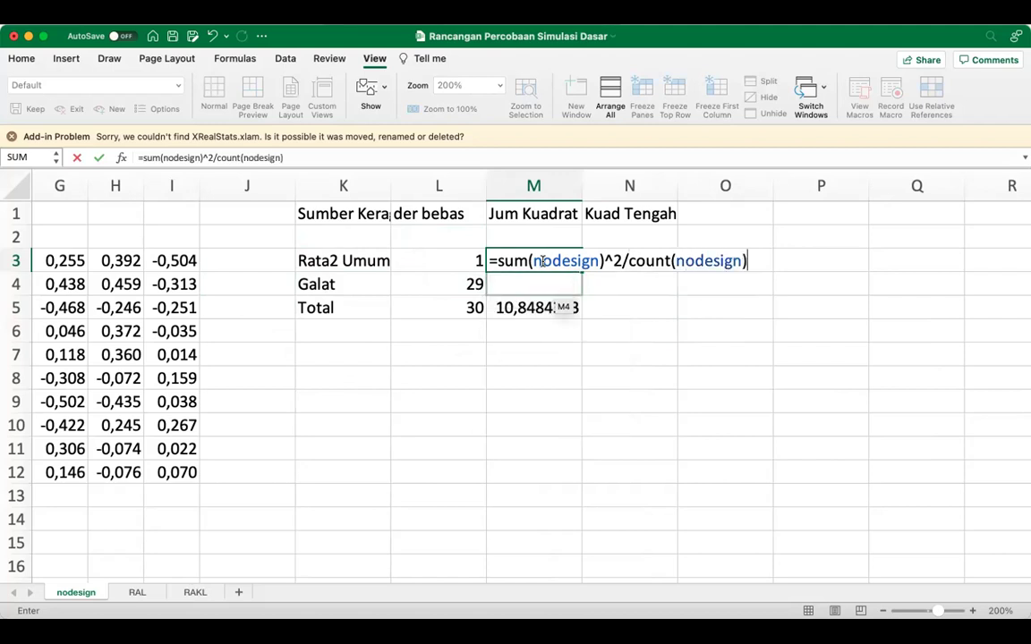
pyautogui.press('Return')
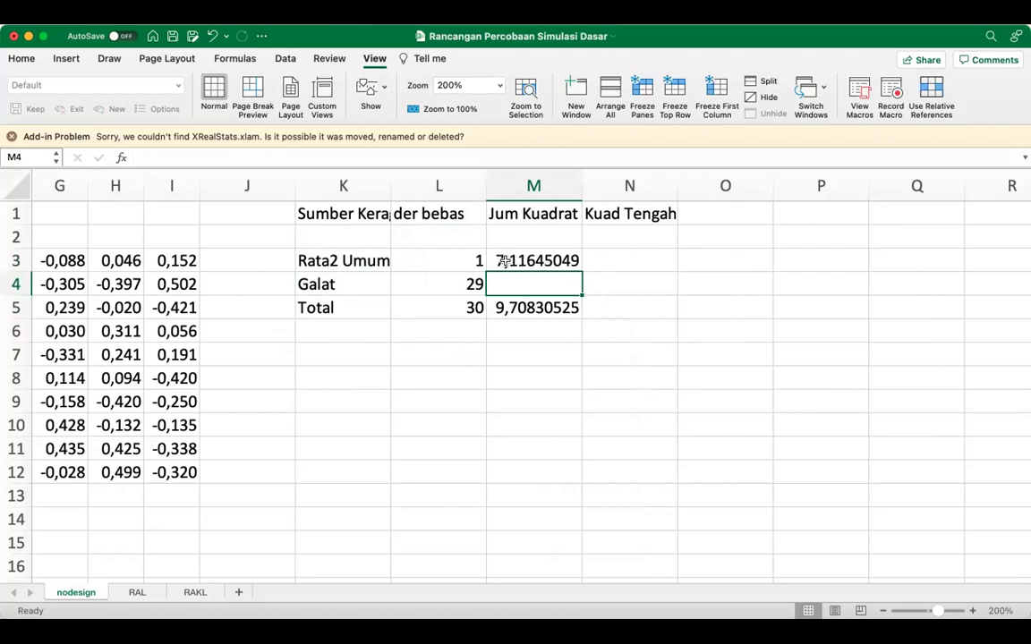
pyautogui.press('Up')
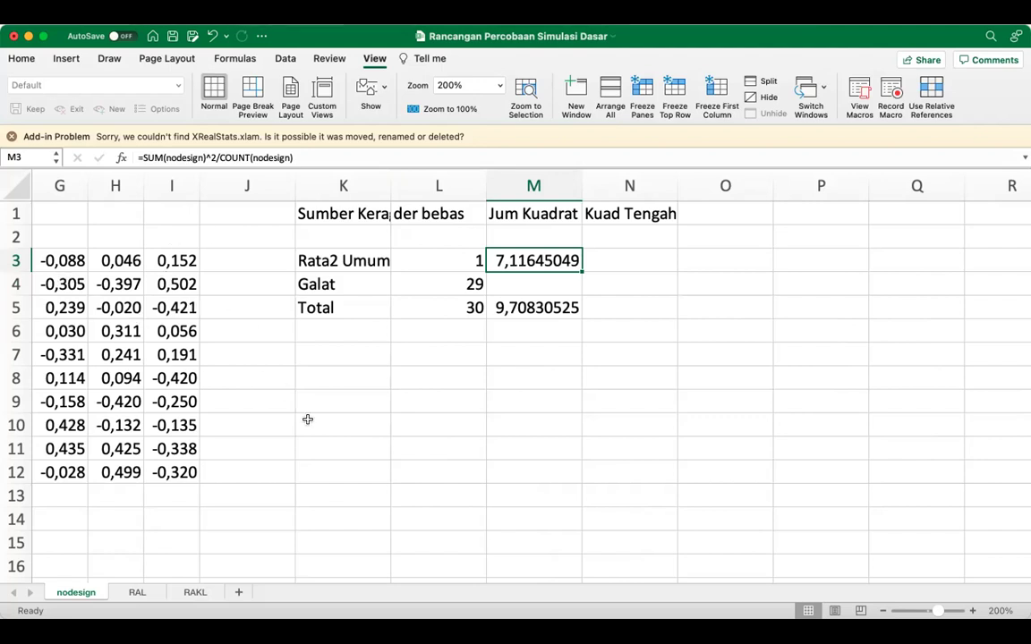
# Step: Copy the Galat degrees-of-freedom formula from L4 into M4 to get the Galat sum of squares, =M5-M3
pyautogui.click(509, 286)
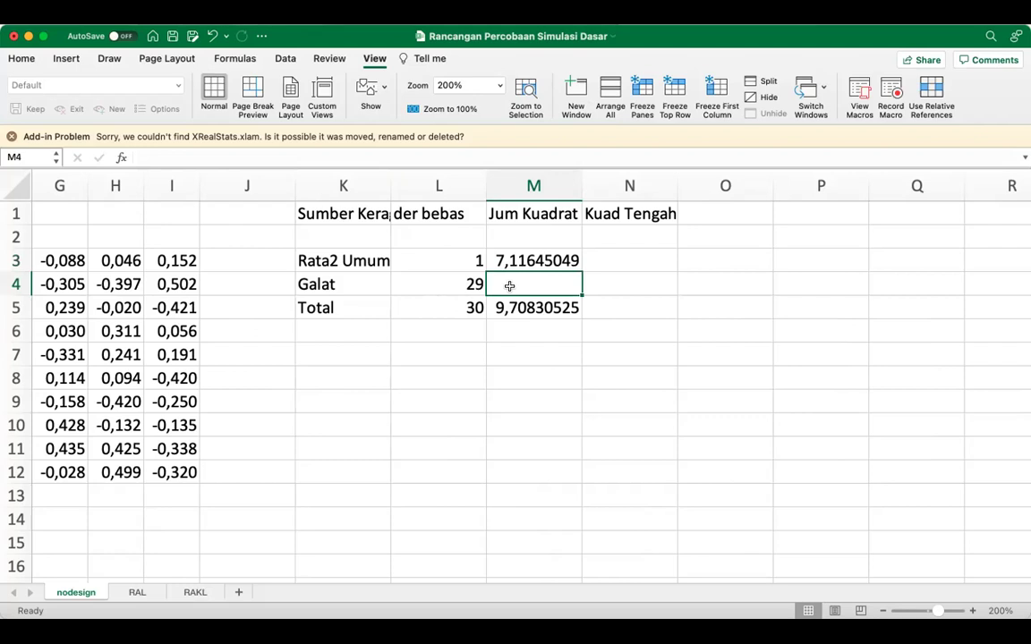
pyautogui.press('Left')
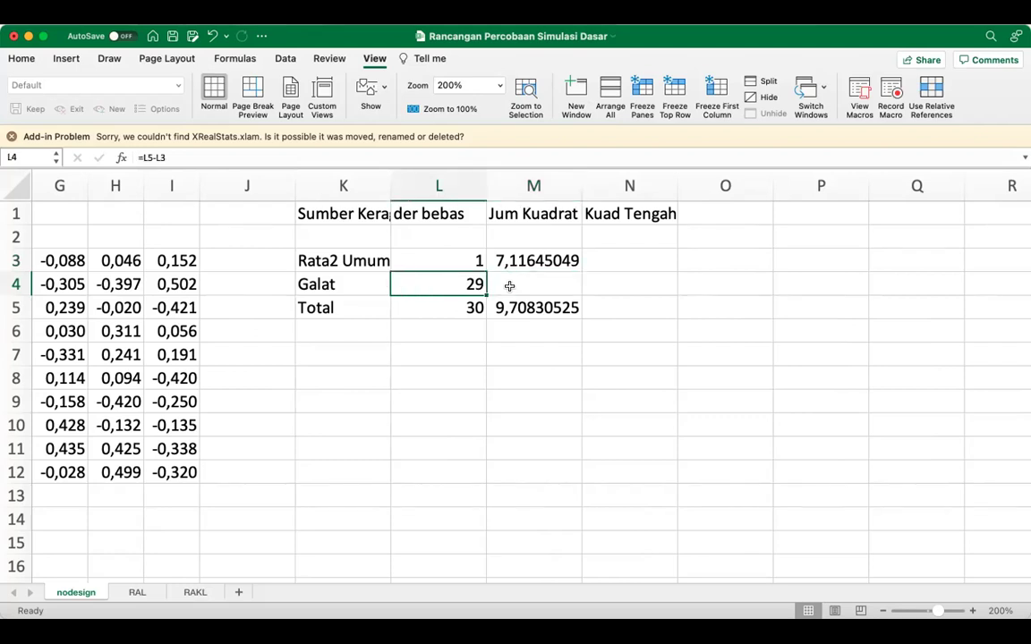
pyautogui.press('super+c')
pyautogui.click(511, 287)
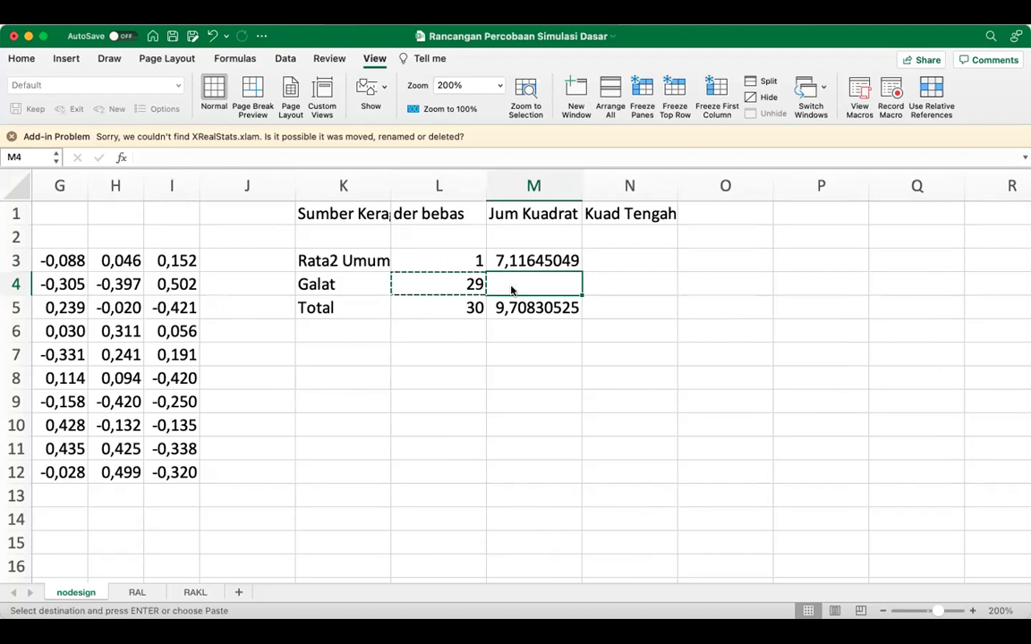
pyautogui.press('super+v')
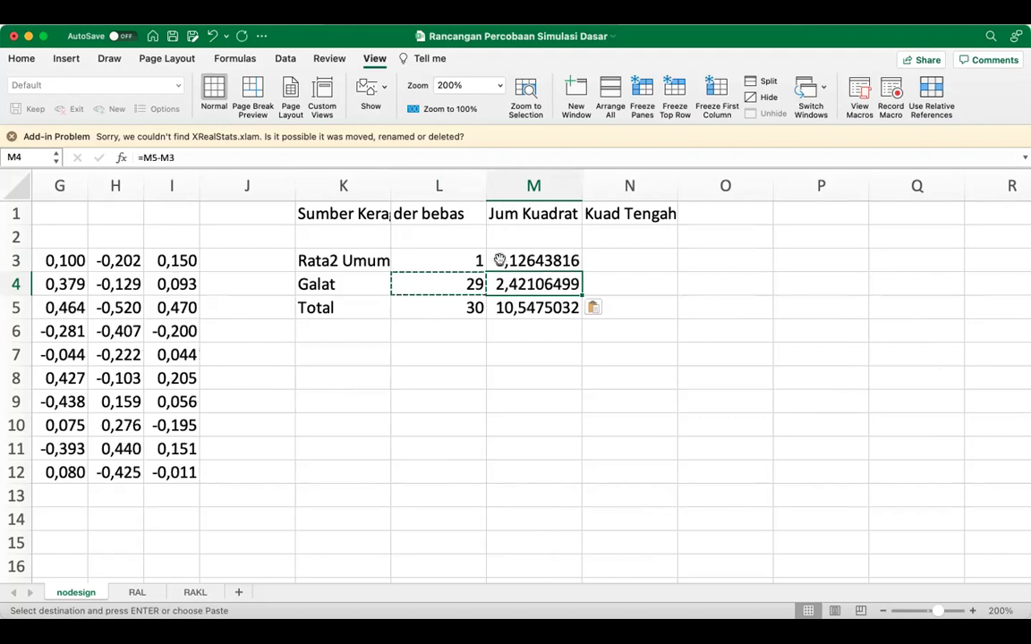
# Step: Calculate the mean square for Rata2 Umum in N3 with the formula =M3/L3
pyautogui.click(629, 259)
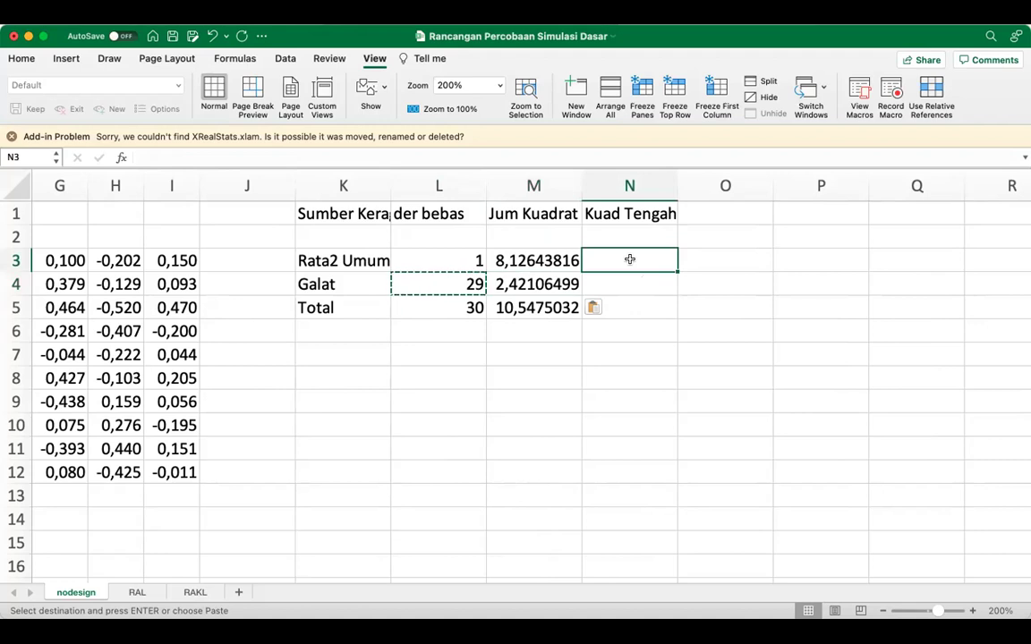
pyautogui.write('=M3/')
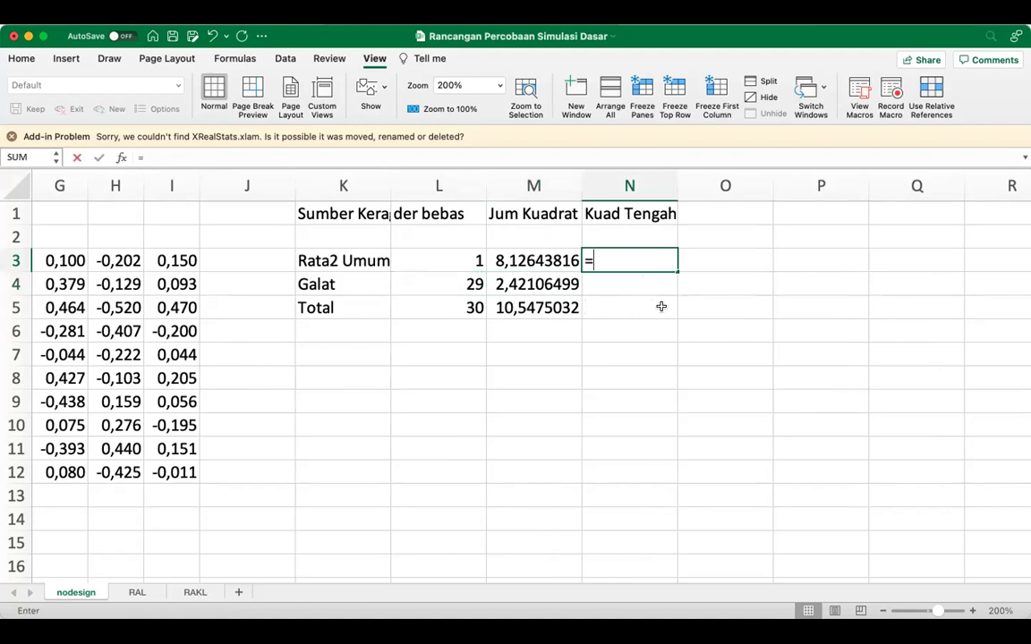
pyautogui.press('Left')
pyautogui.press('Left')
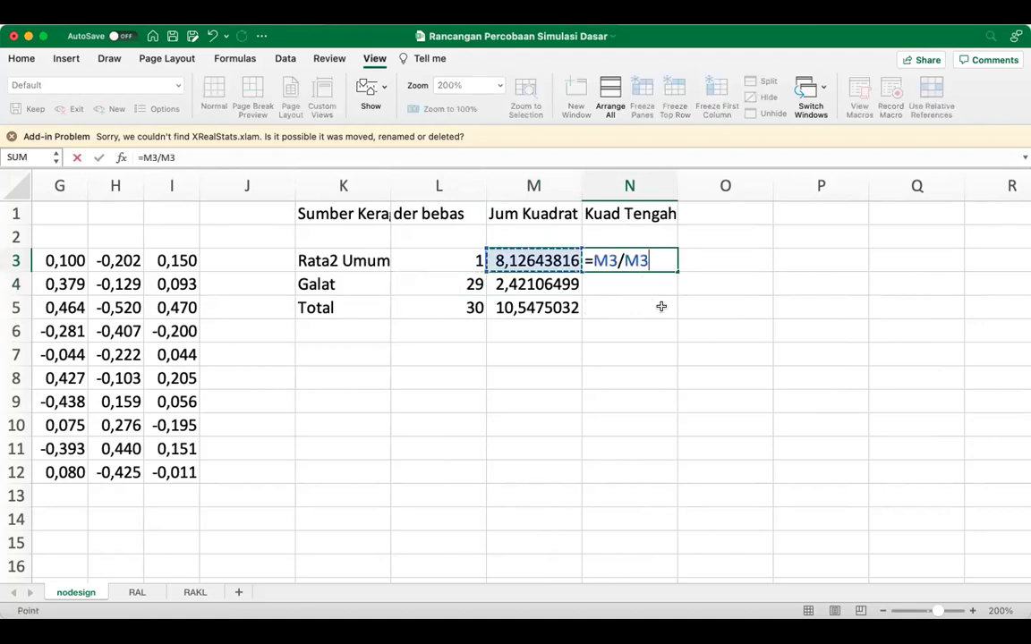
pyautogui.press('Return')
# Step: Copy the mean square formula from N3 into N4 for the Galat row
pyautogui.press('Up')
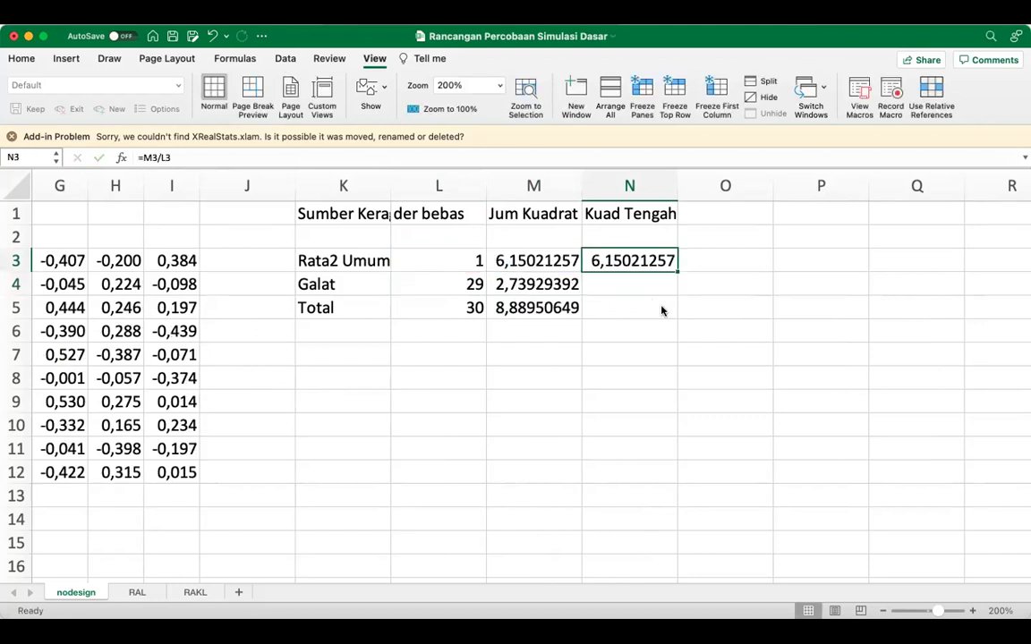
pyautogui.press('super+c')
pyautogui.press('Down')
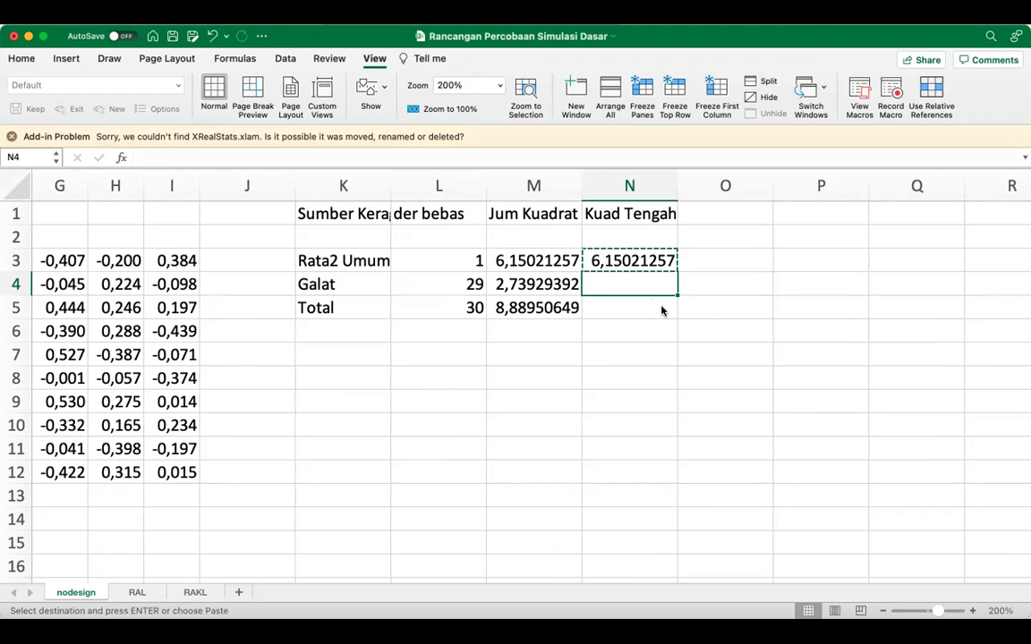
pyautogui.press('super+v')
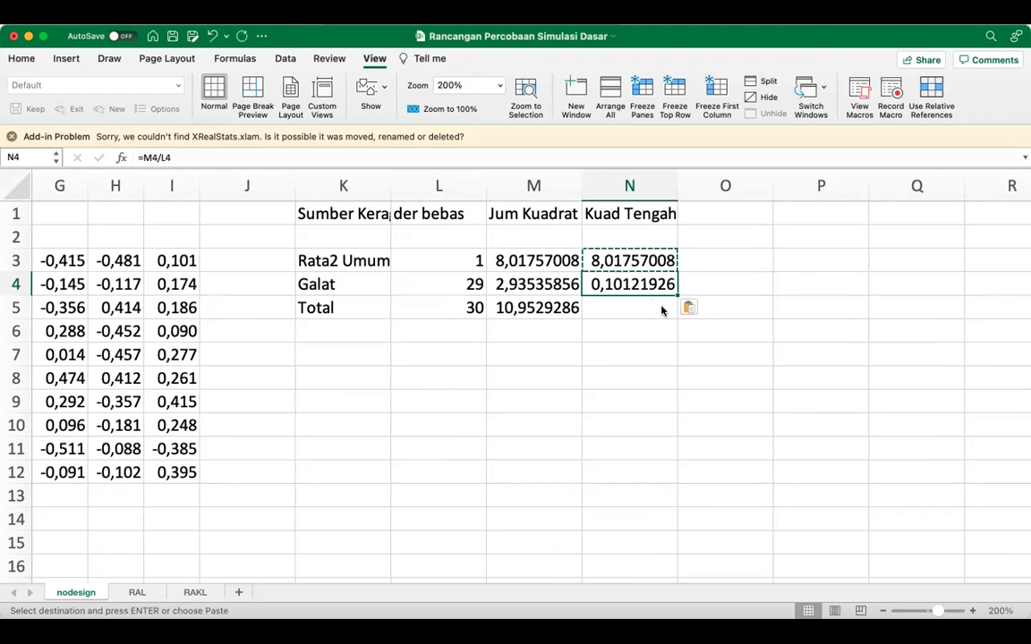
# Step: Enter the column heading F_hit in O1
pyautogui.press('Up')
pyautogui.press('Up')
pyautogui.press('Up')
pyautogui.press('Right')
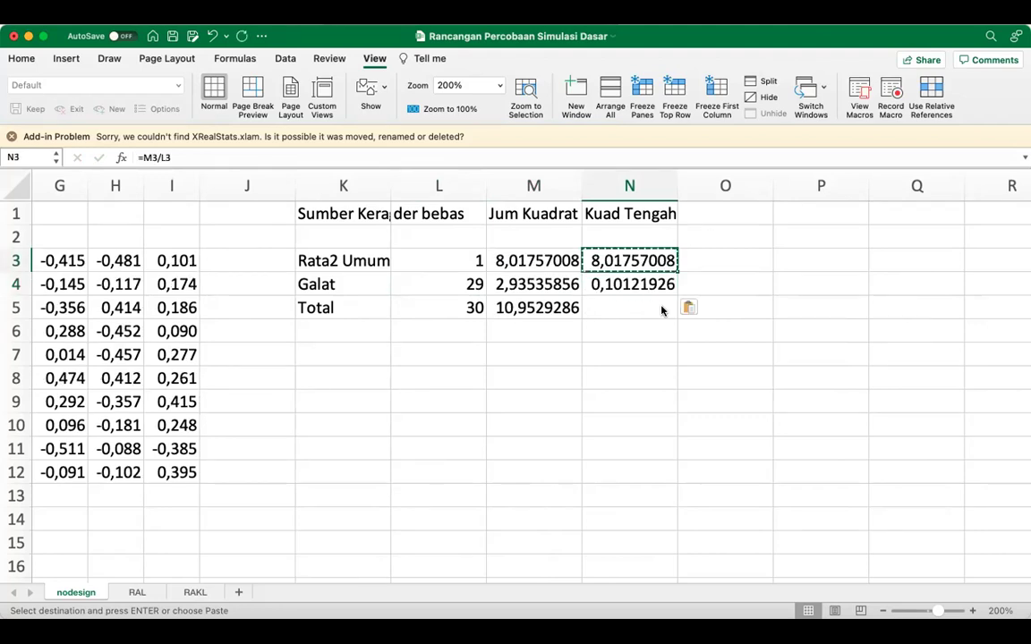
pyautogui.write('F_hit')
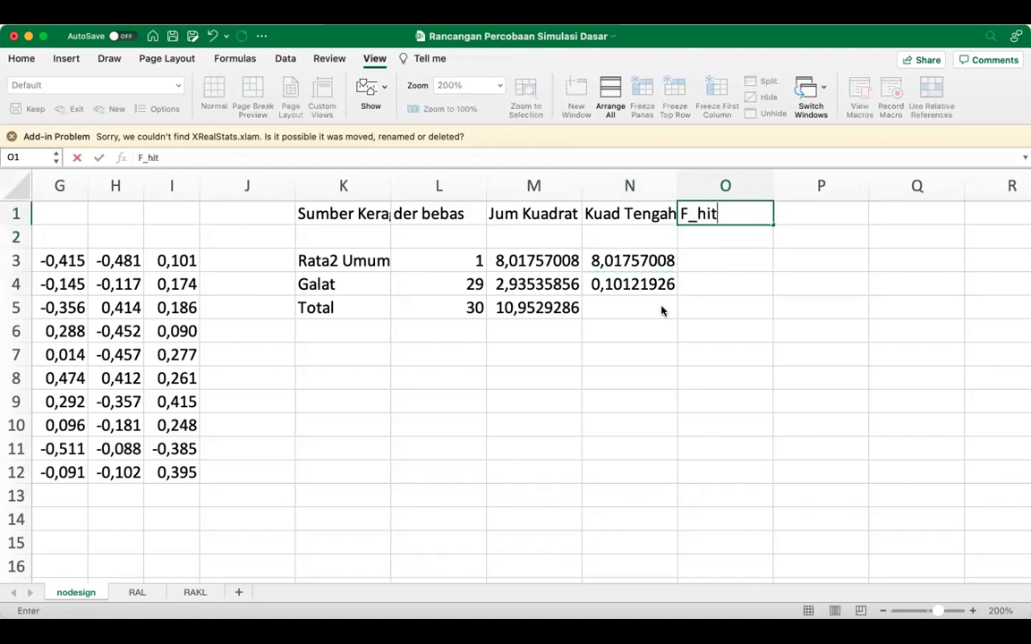
pyautogui.press('Return')
# Step: Calculate the F value for Rata2 Umum in O3 with the formula =N3/N4
pyautogui.press('Return')
pyautogui.write('=')
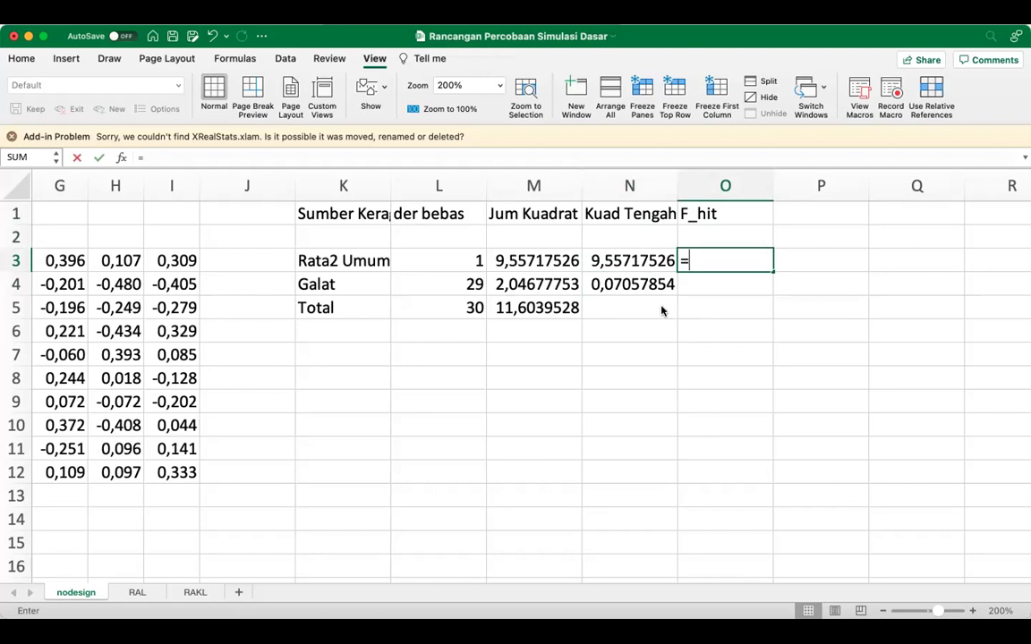
pyautogui.click(622, 260)
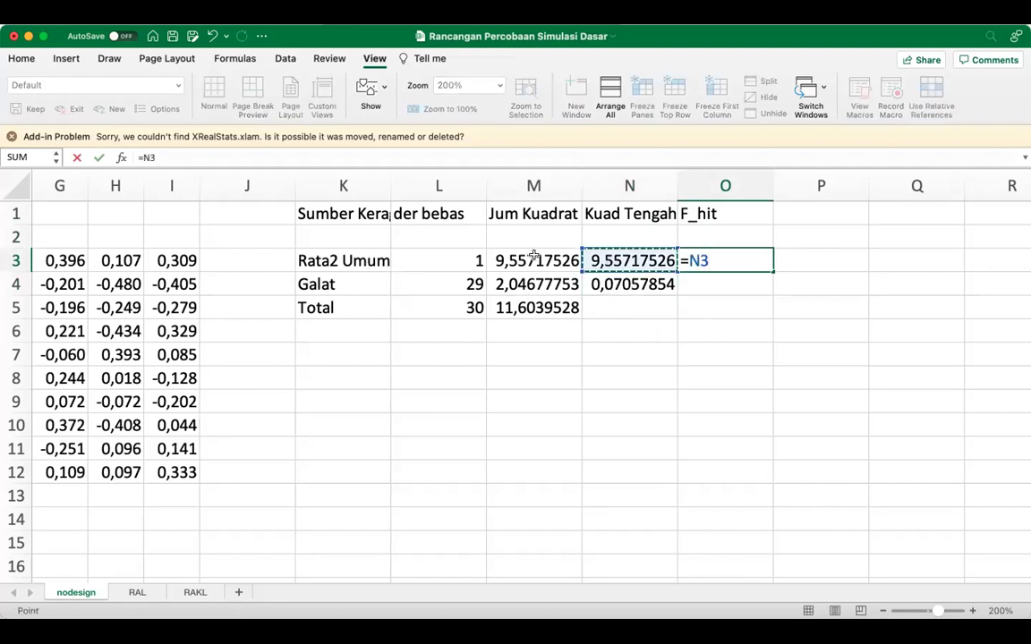
pyautogui.write('/')
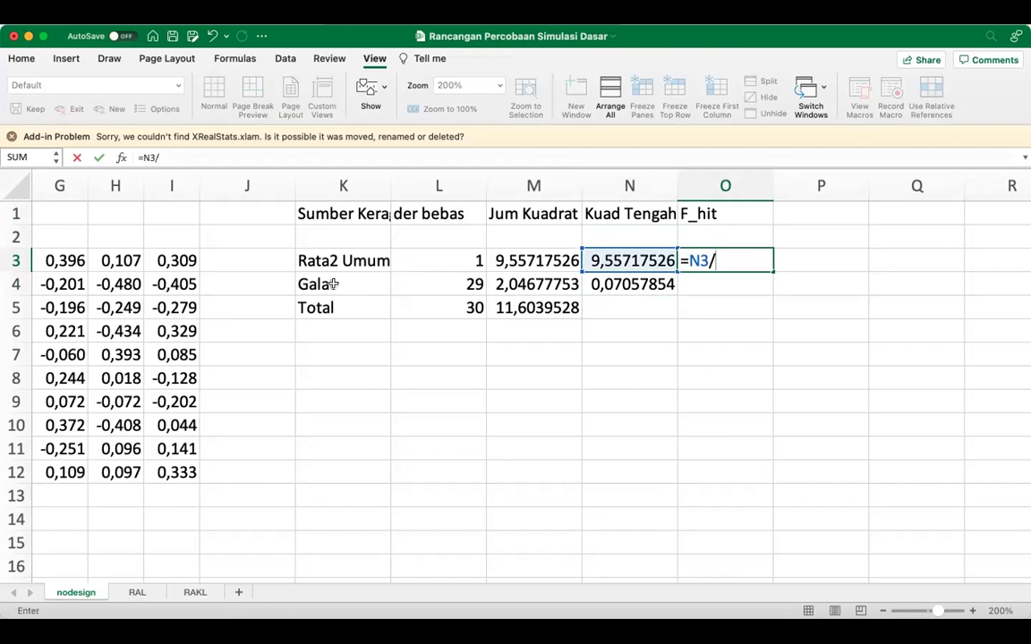
pyautogui.click(625, 287)
pyautogui.press('Return')
pyautogui.press('Up')
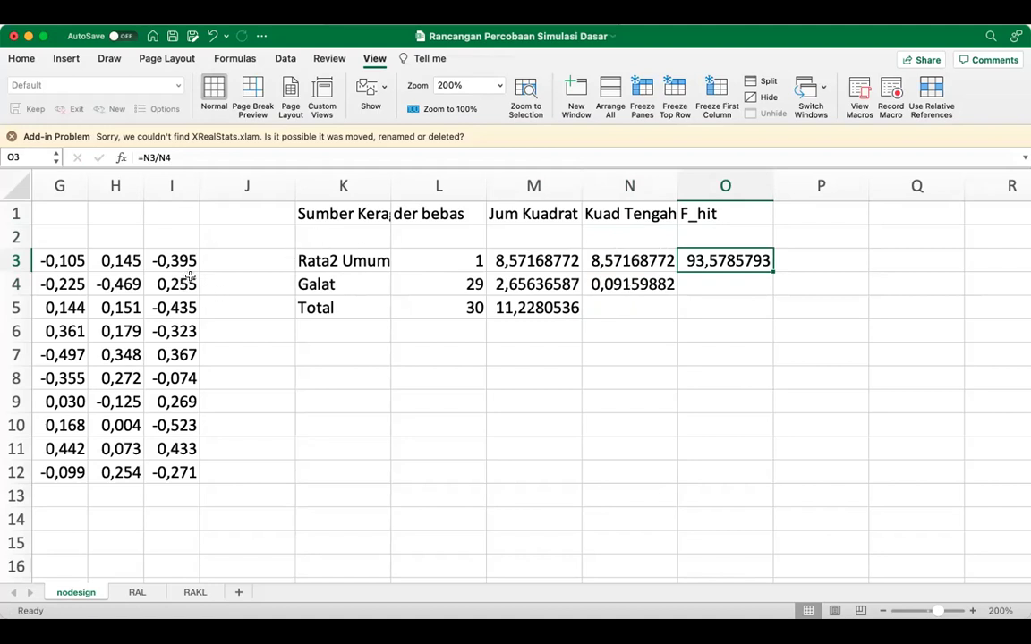
# Step: Examine the deviations in columns G to I and the random data in columns C to E alongside the analysis-of-variance table
pyautogui.press('Left')
pyautogui.press('Left')
pyautogui.press('Left')
pyautogui.press('Left')
pyautogui.press('Left')
pyautogui.press('Left')
pyautogui.press('Left')
pyautogui.press('Left')
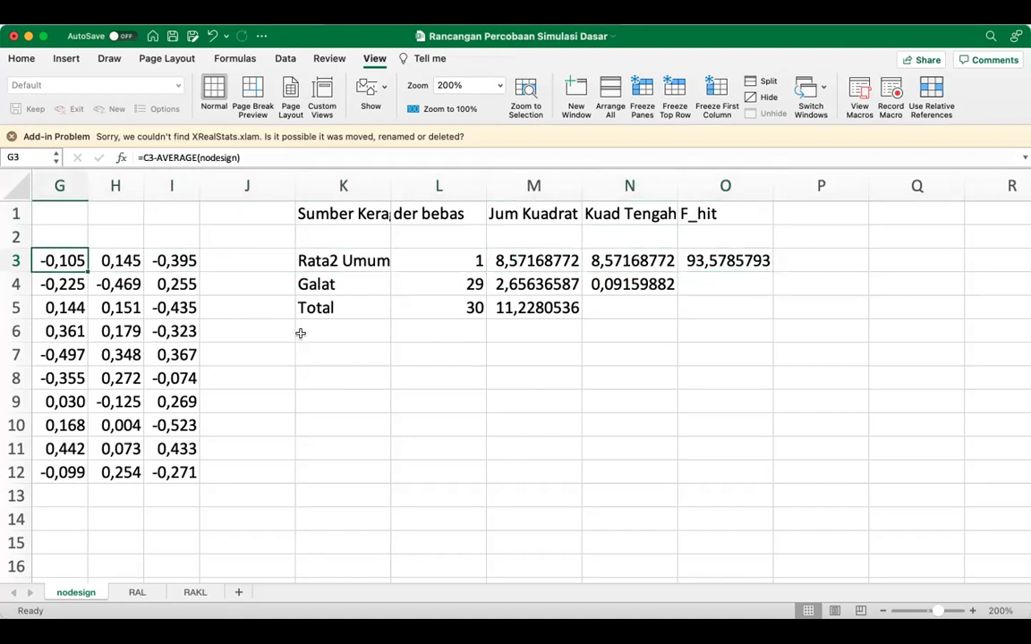
pyautogui.press('Left')
pyautogui.press('Left')
pyautogui.press('Left')
pyautogui.press('Left')
pyautogui.press('Left')
pyautogui.press('Left')
pyautogui.press('Right')
pyautogui.press('Right')
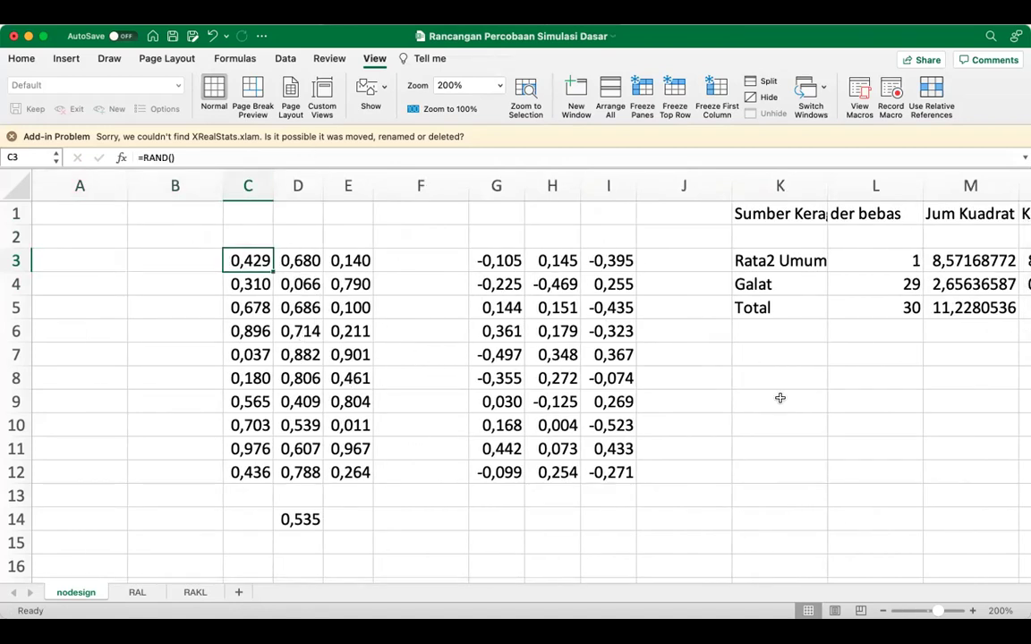
pyautogui.hscroll(5, 850, 399)
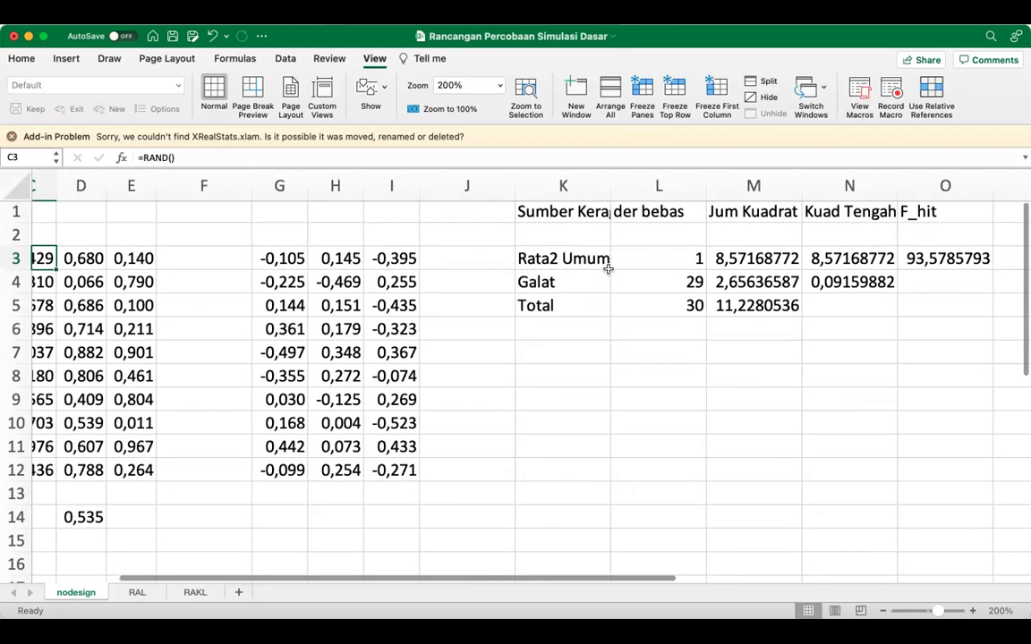
pyautogui.click(664, 348)
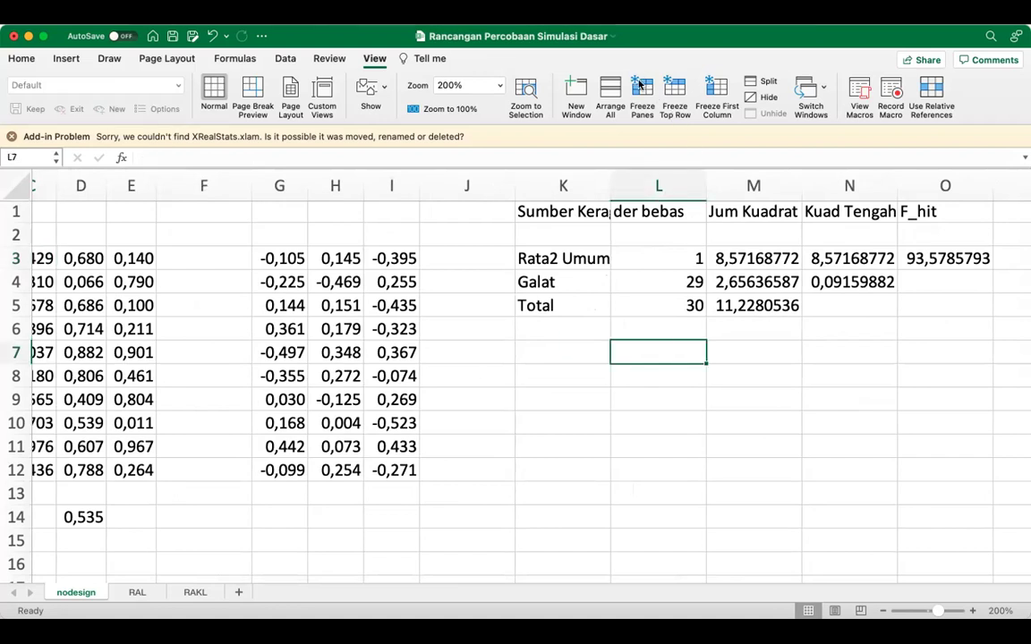
# Step: Recalculate the random data repeatedly by pasting blank cells K7 and L7 onto themselves, and observe how the analysis-of-variance table and F_hit change
pyautogui.click(566, 356)
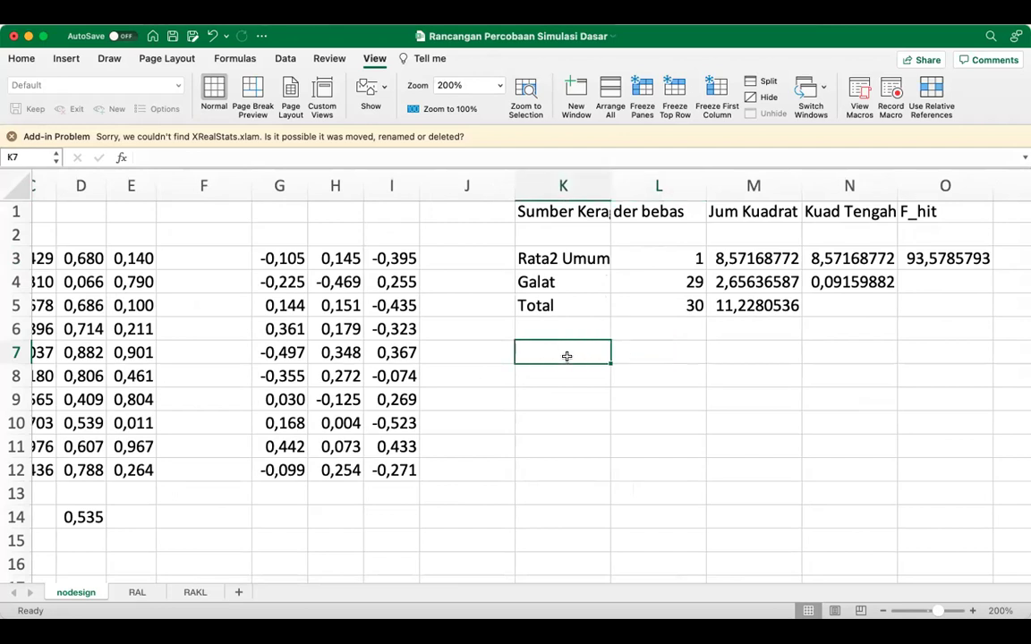
pyautogui.press('super+c')
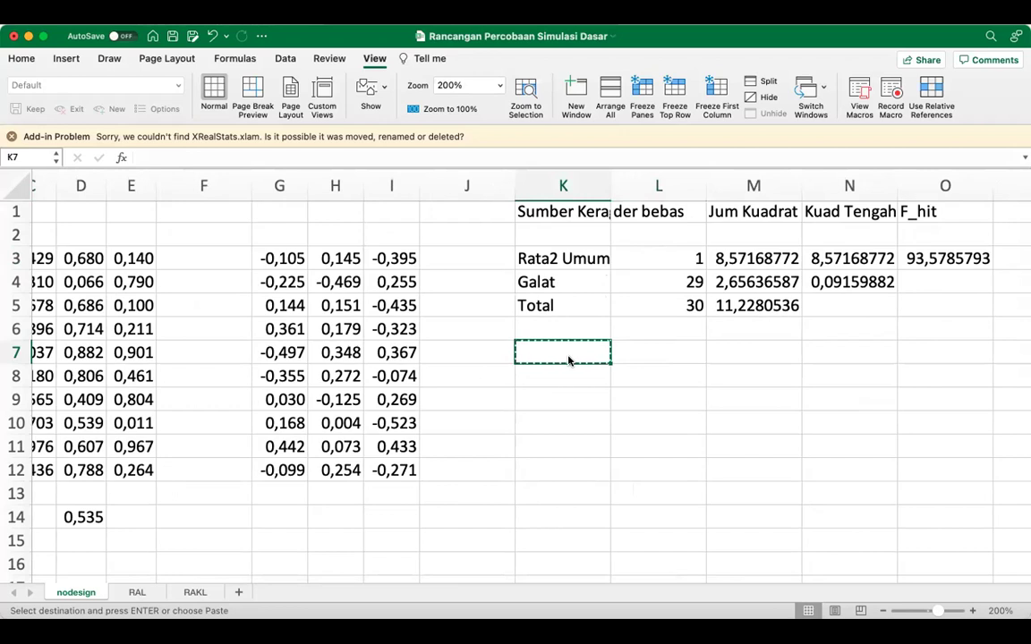
pyautogui.press('super+v')
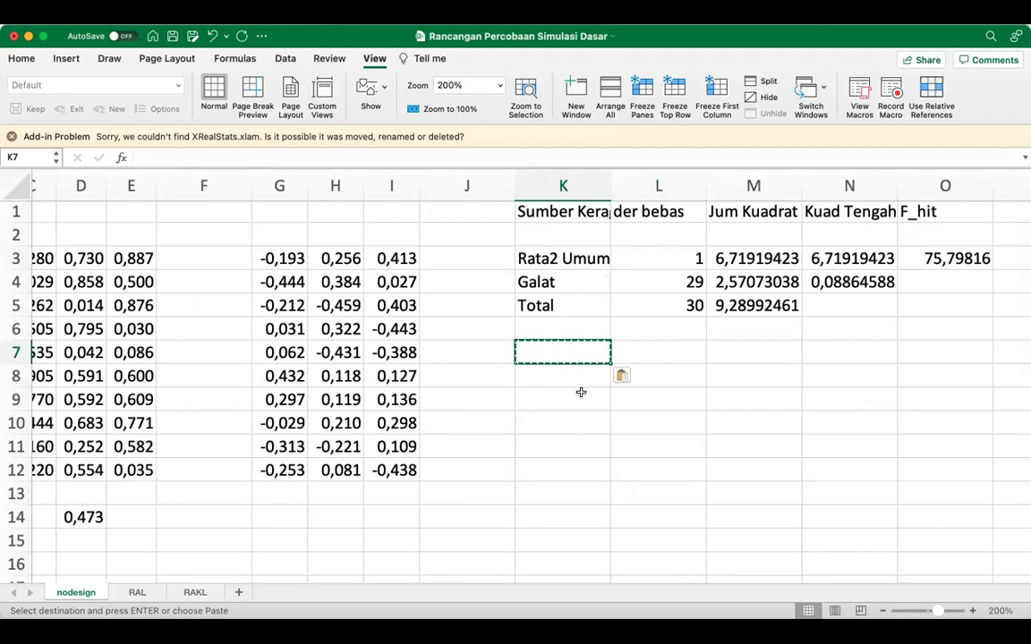
pyautogui.click(637, 351)
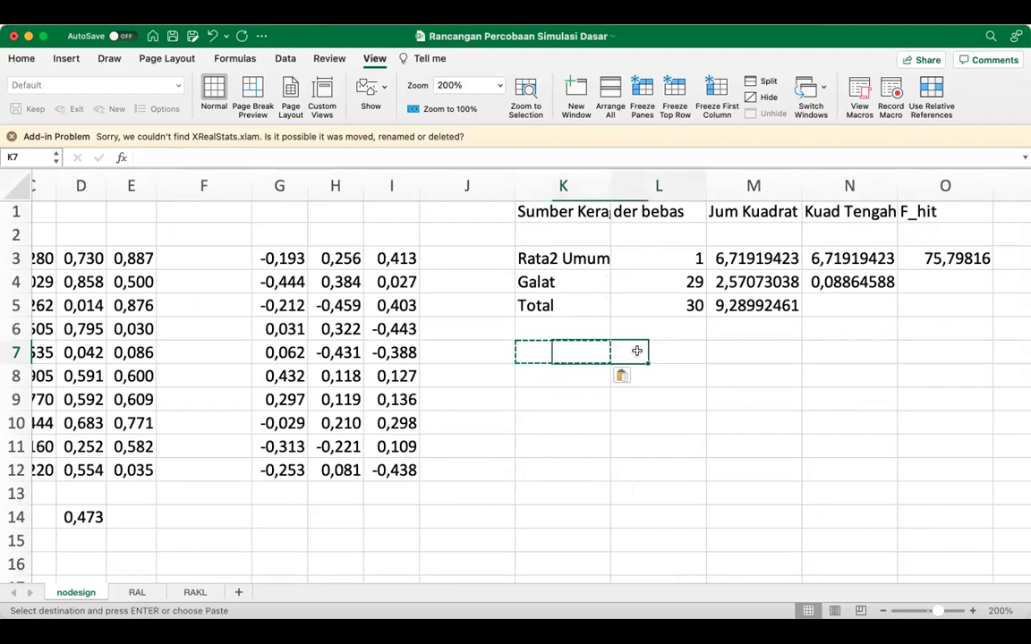
pyautogui.press('super+c')
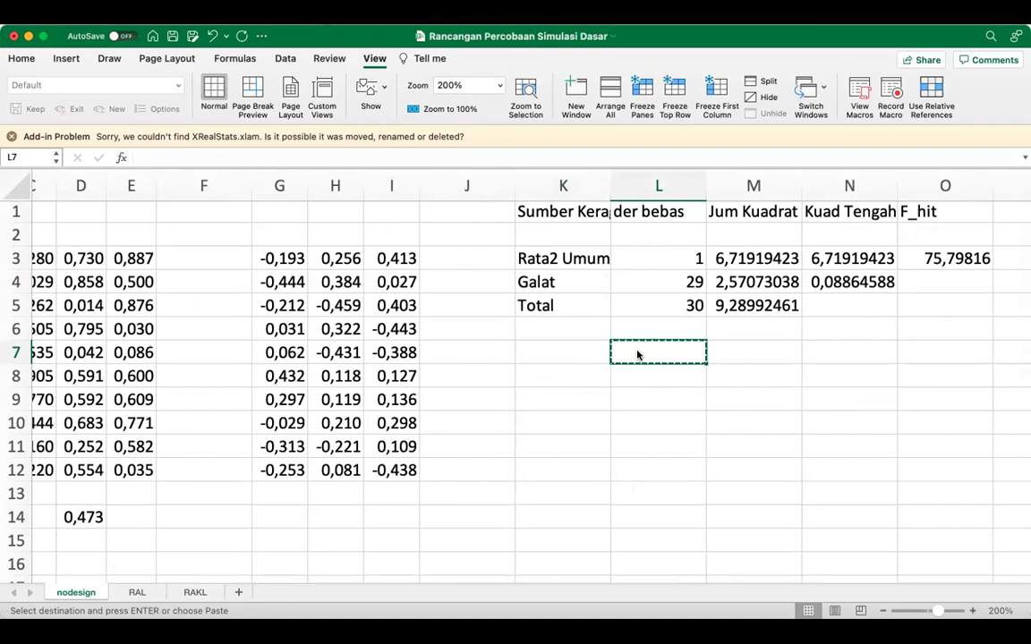
pyautogui.press('super+v')
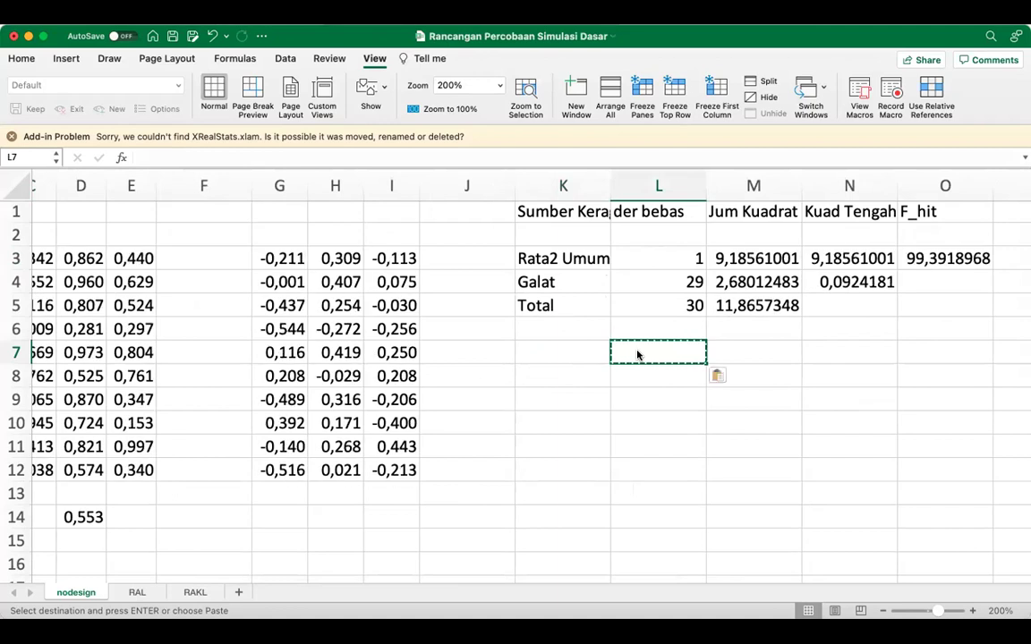
pyautogui.press('super+v')
pyautogui.press('super+v')
pyautogui.press('super+v')
pyautogui.press('super+v')
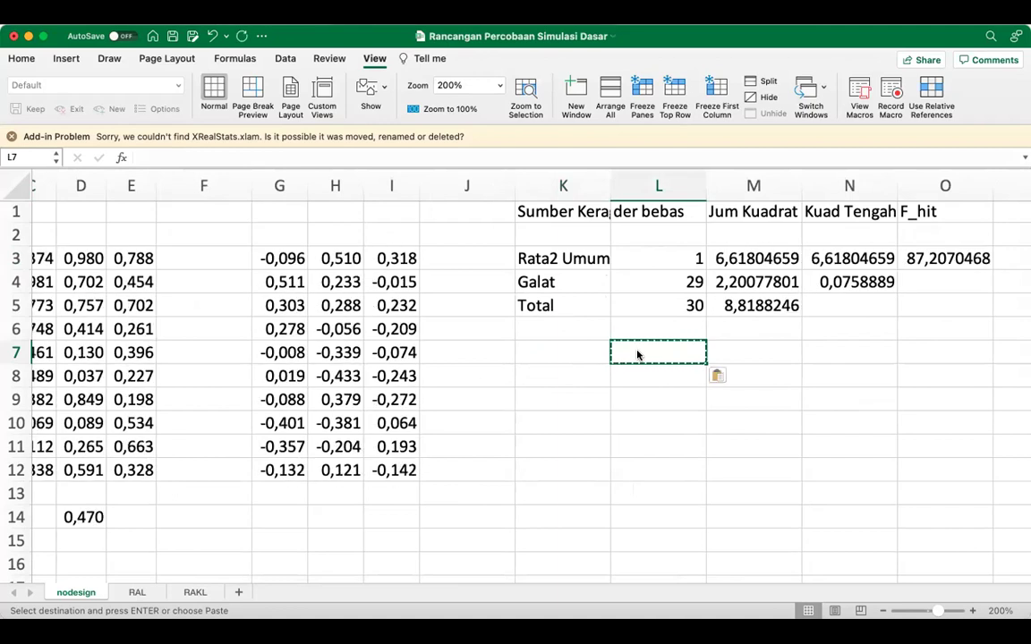
pyautogui.press('super+v')
pyautogui.press('super+v')
pyautogui.press('super+v')
pyautogui.press('super+v')
pyautogui.press('super+v')
pyautogui.press('super+v')
pyautogui.press('super+v')
pyautogui.press('super+v')
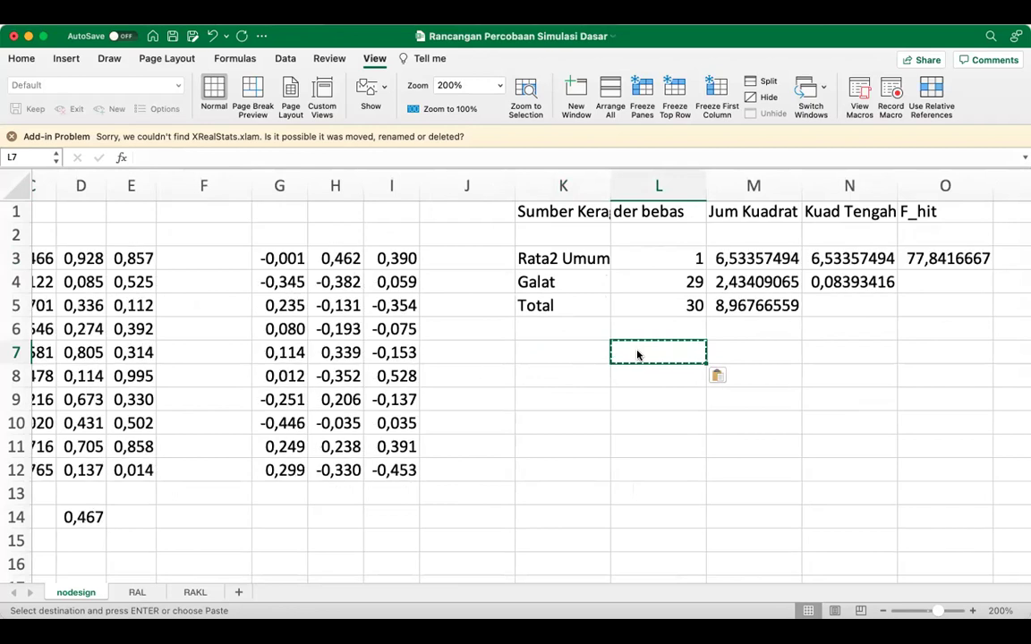
pyautogui.press('super+v')
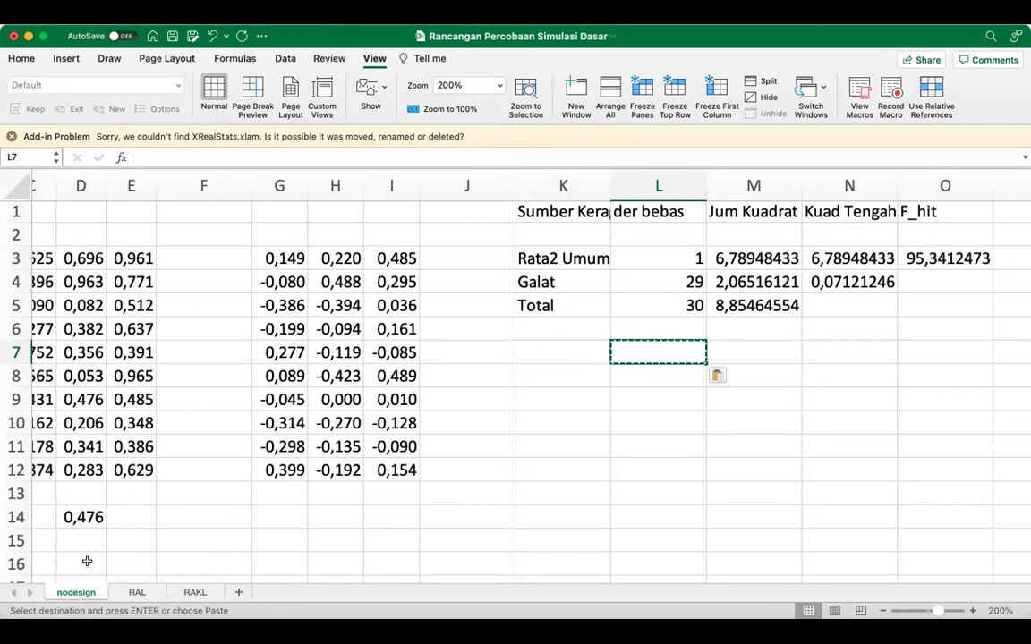
# Step: On the RAL sheet, generate a random number in G4 with the formula =RAND()
pyautogui.click(136, 593)
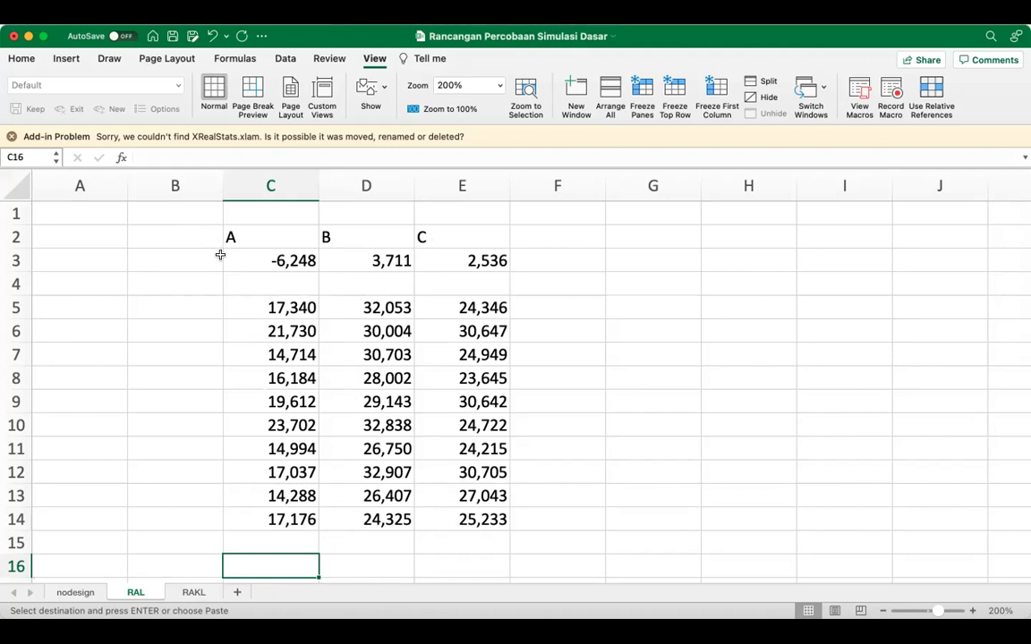
pyautogui.click(643, 291)
pyautogui.write('=')
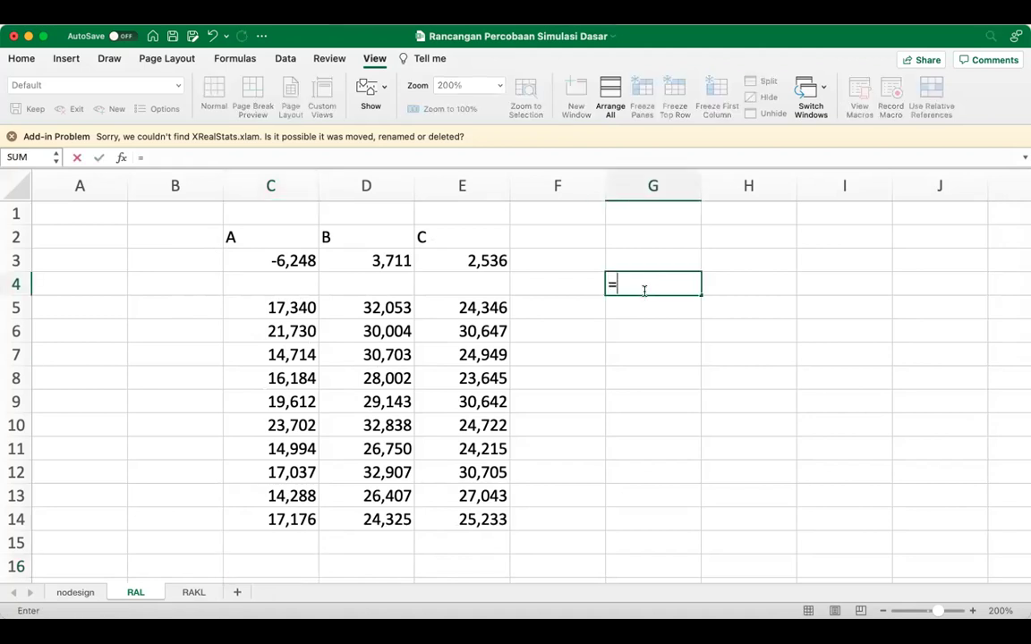
pyautogui.write('rand()')
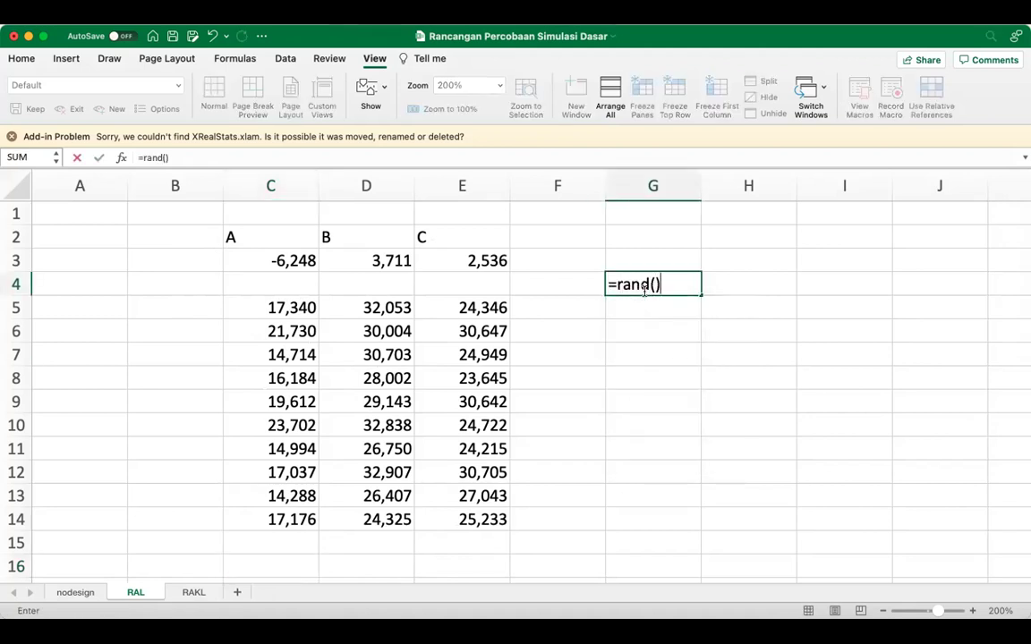
pyautogui.press('Return')
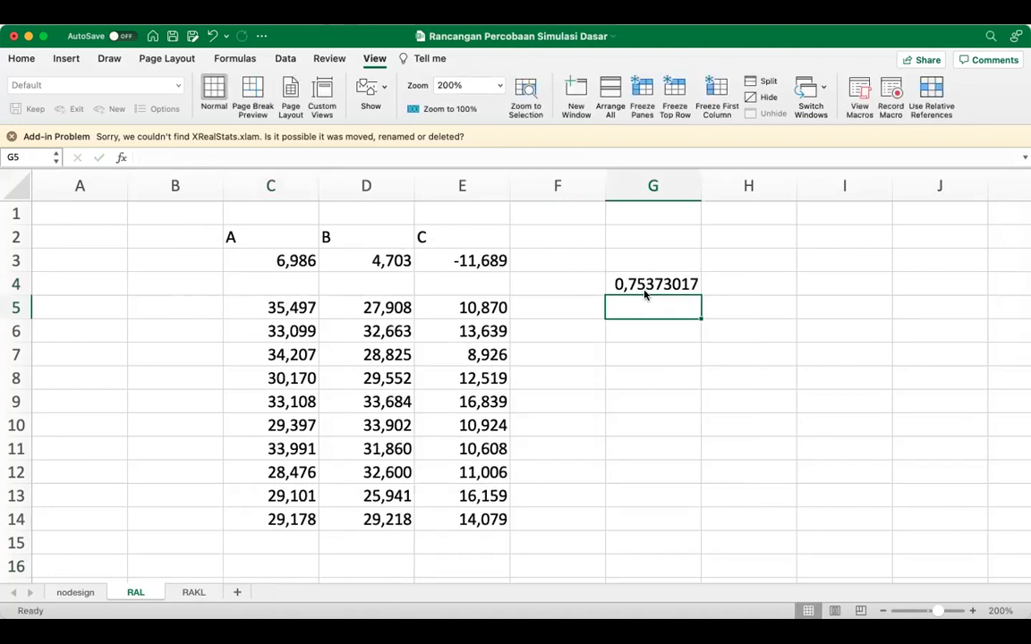
# Step: Copy the random number formula from G4 down through G13
pyautogui.click(645, 291)
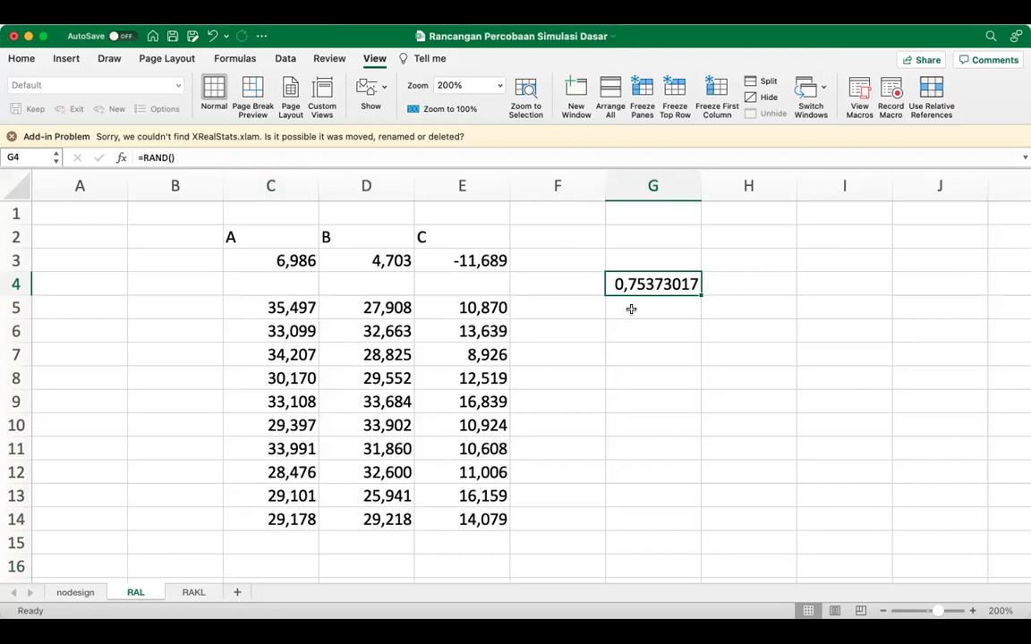
pyautogui.press('super+c')
pyautogui.moveTo(632, 310); pyautogui.dragTo(632, 378)
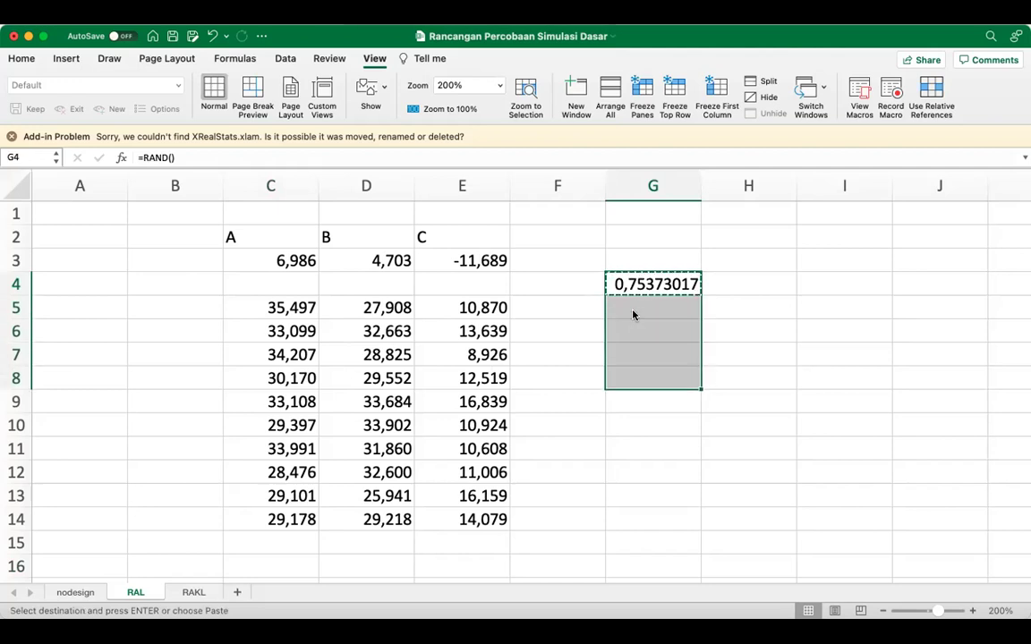
pyautogui.hotkey('shift', 'Down')
pyautogui.hotkey('shift', 'Down')
pyautogui.hotkey('shift', 'Down')
pyautogui.hotkey('shift', 'Down')
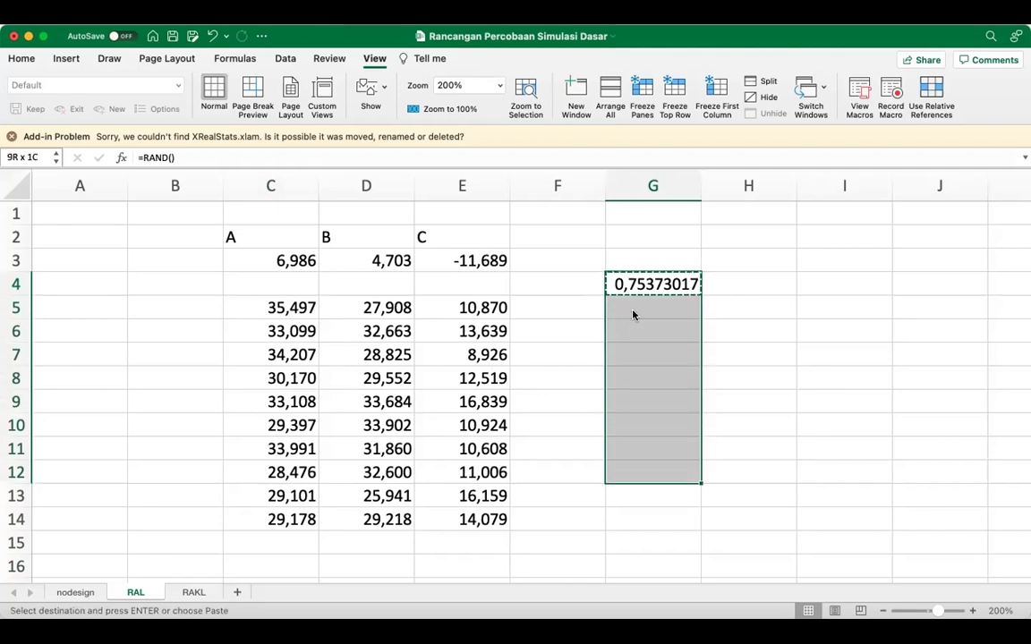
pyautogui.hotkey('shift', 'Down')
pyautogui.press('super+v')
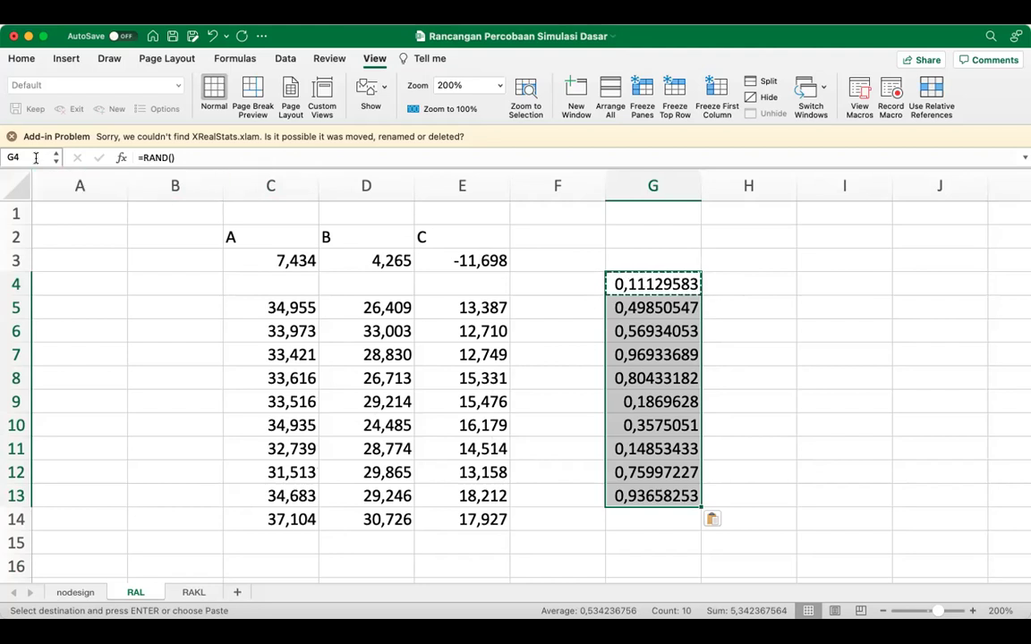
# Step: Rank the first random number in H4 in ascending order with the formula =RANK.AVG(G4;G4:G13;1)
pyautogui.click(743, 285)
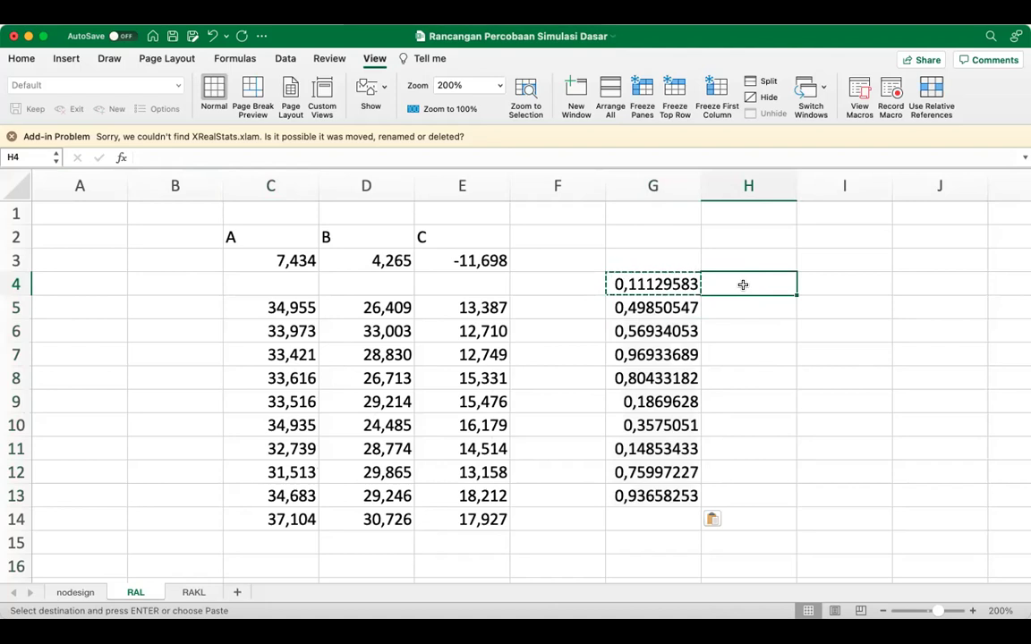
pyautogui.write('=rank')
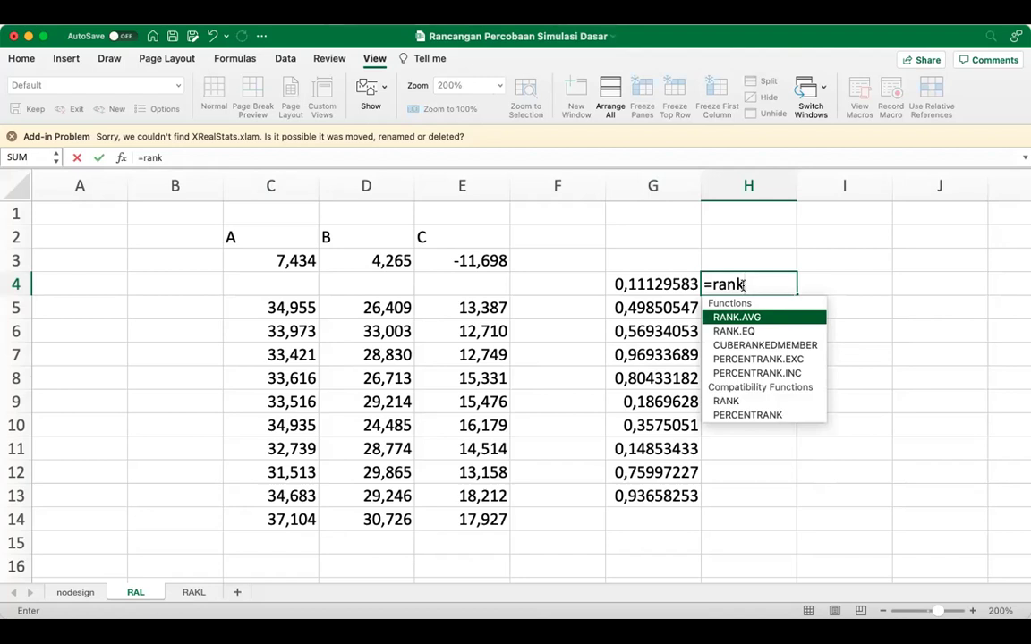
pyautogui.write('.av')
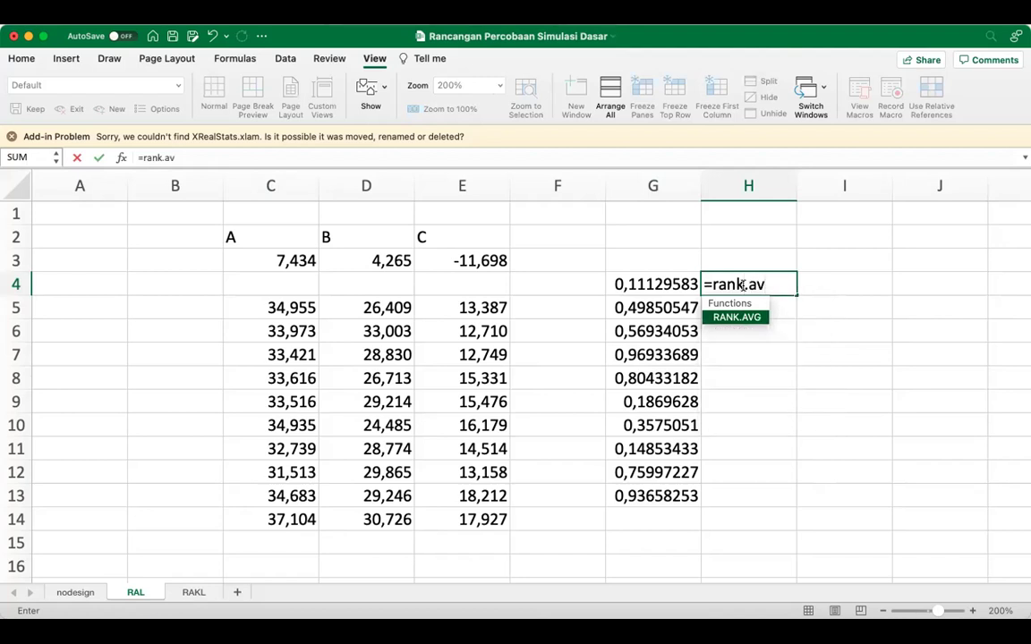
pyautogui.write('g(')
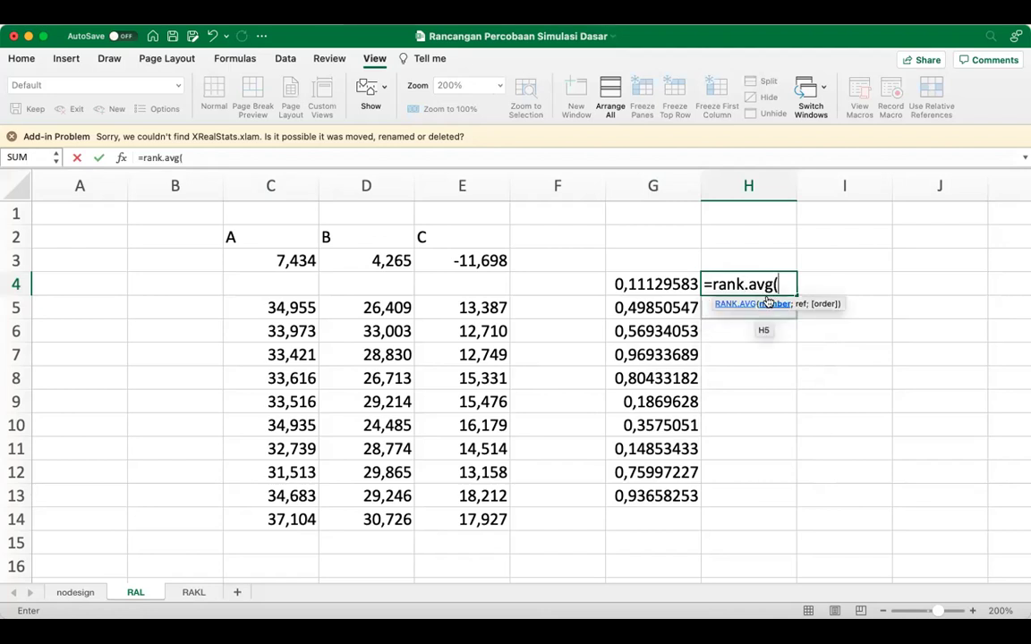
pyautogui.click(650, 286)
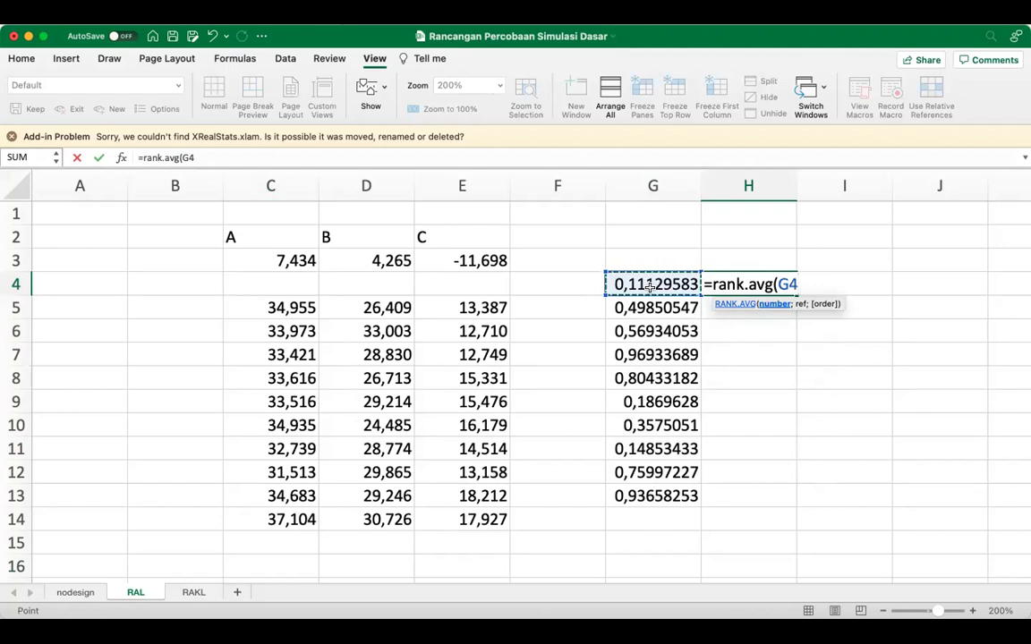
pyautogui.write(';')
pyautogui.moveTo(651, 287); pyautogui.dragTo(658, 495)
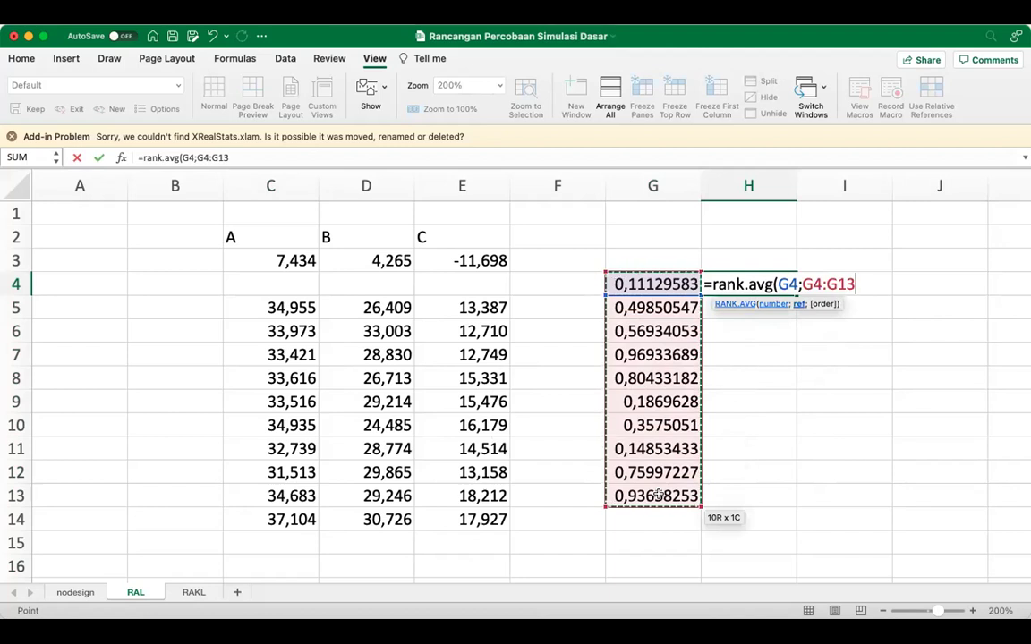
pyautogui.write(';')
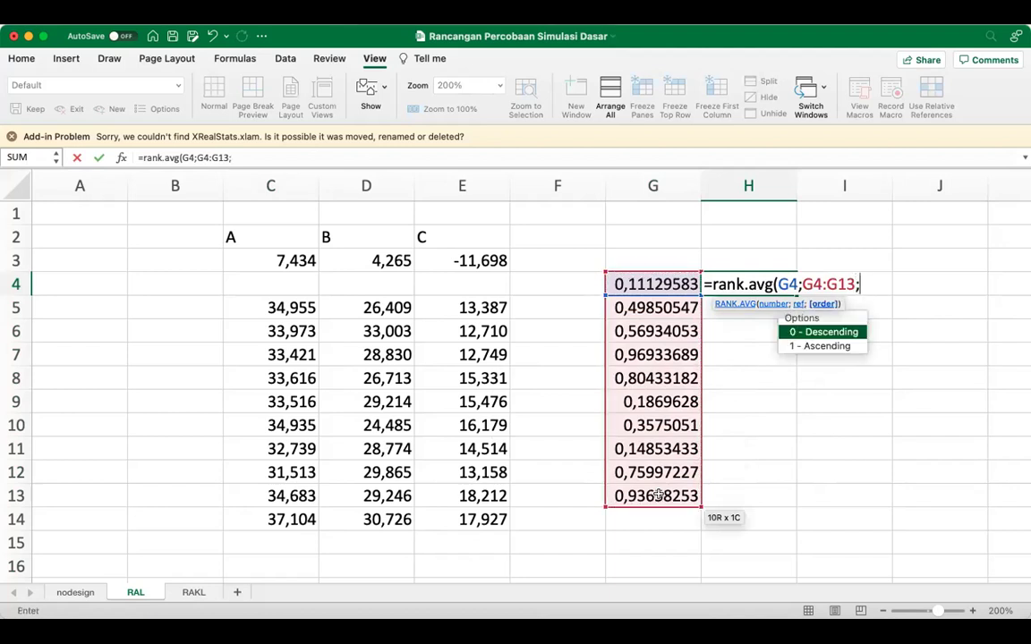
pyautogui.doubleClick(799, 347)
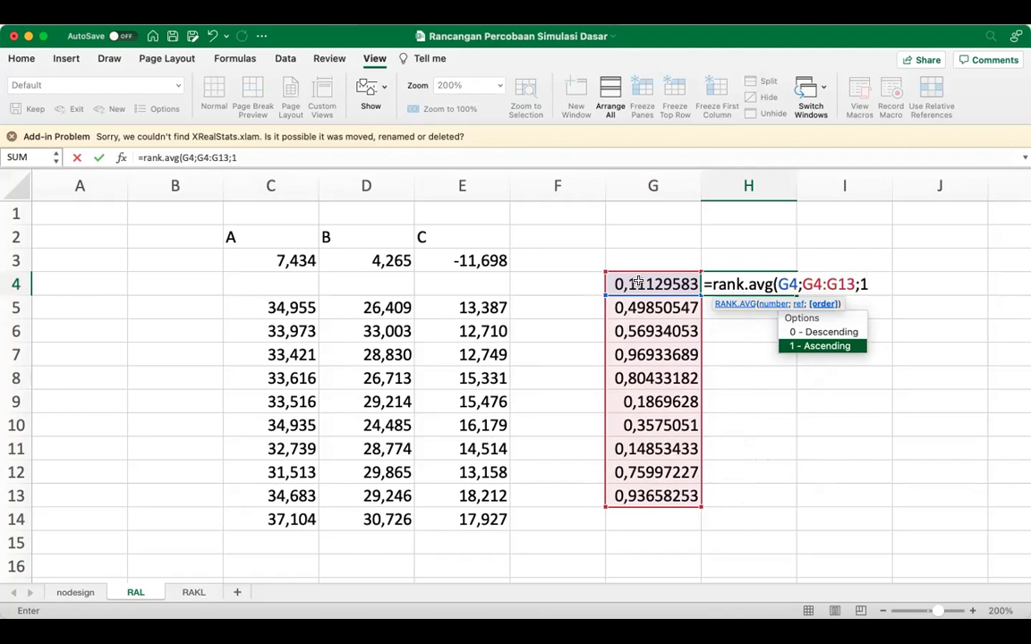
pyautogui.write(')')
pyautogui.press('Return')
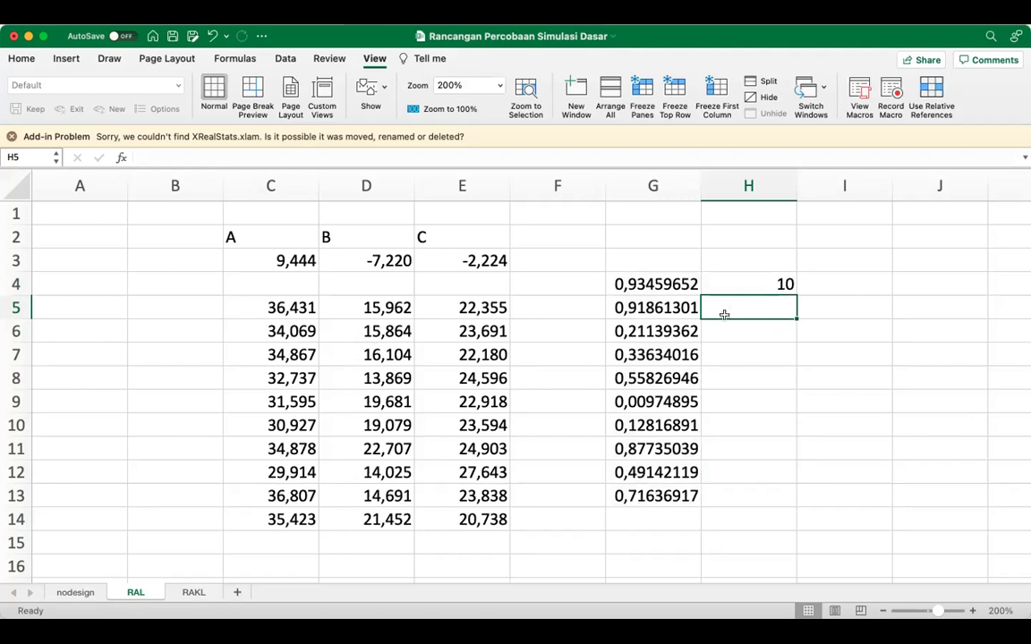
# Step: Lock the reference rows in the H4 ranking formula, making it =RANK.AVG(G4;G$4:G$13;1)
pyautogui.click(764, 285)
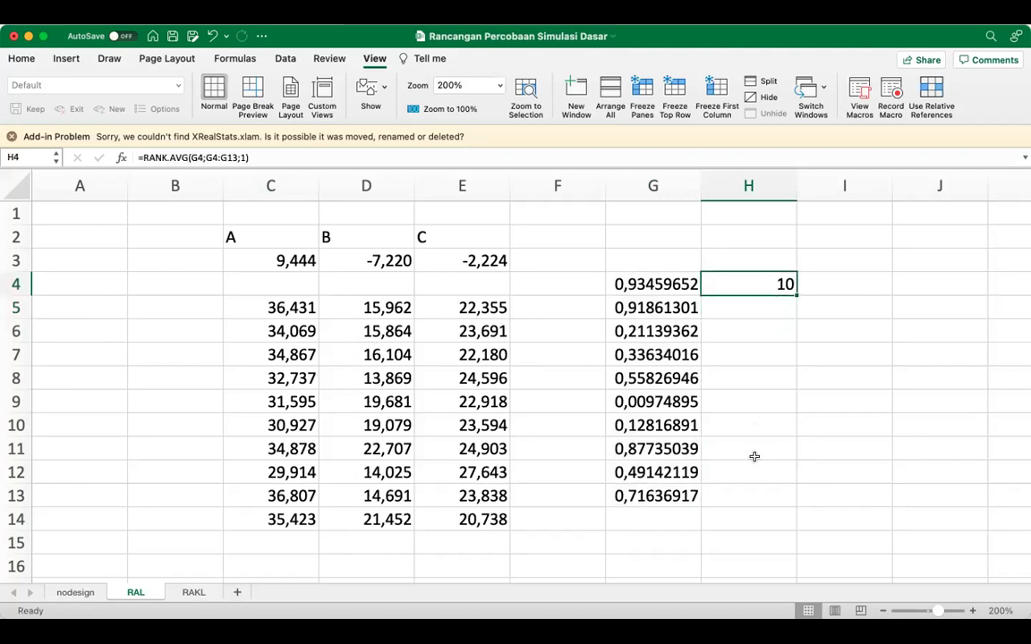
pyautogui.click(260, 157)
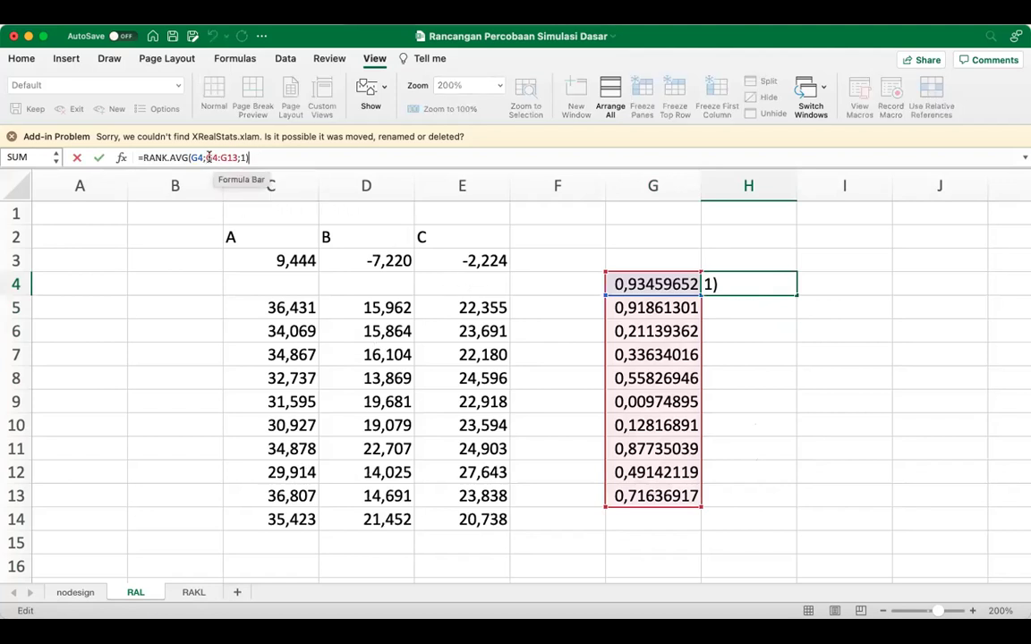
pyautogui.click(210, 158)
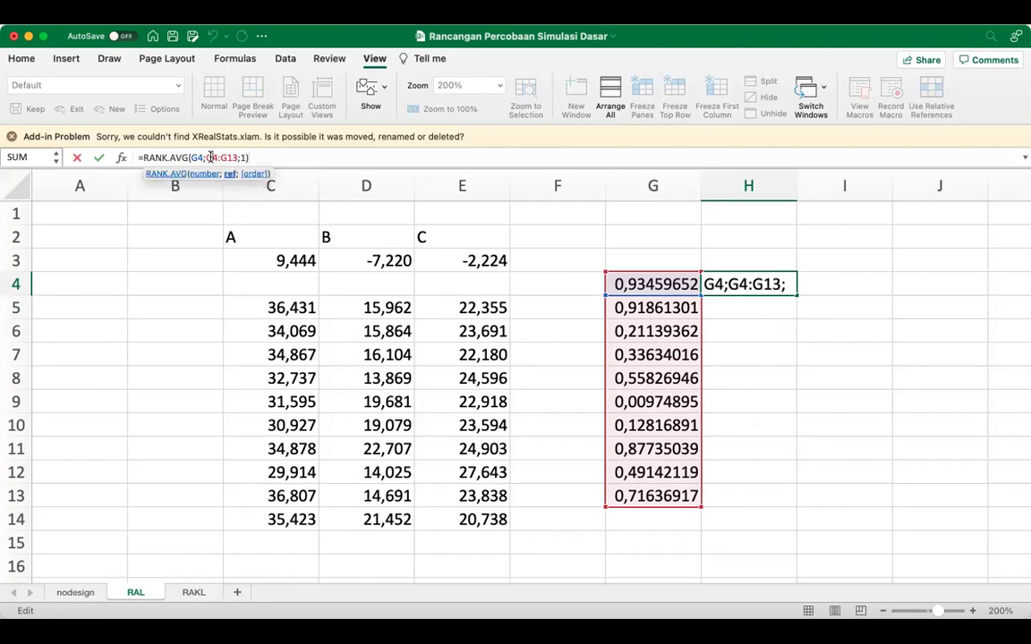
pyautogui.write('$')
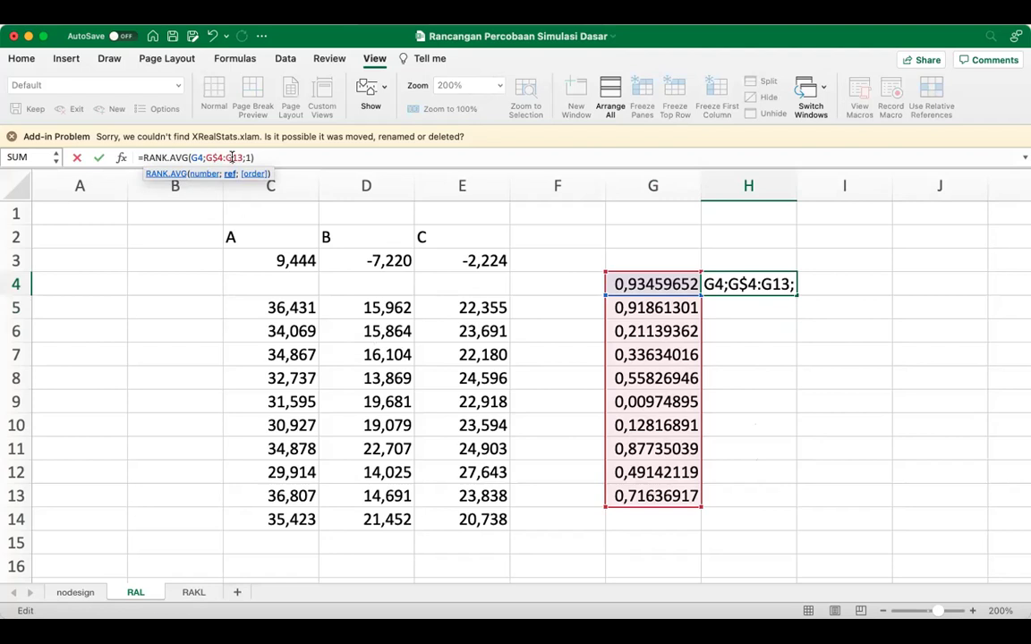
pyautogui.click(232, 157)
pyautogui.write('$')
pyautogui.press('Return')
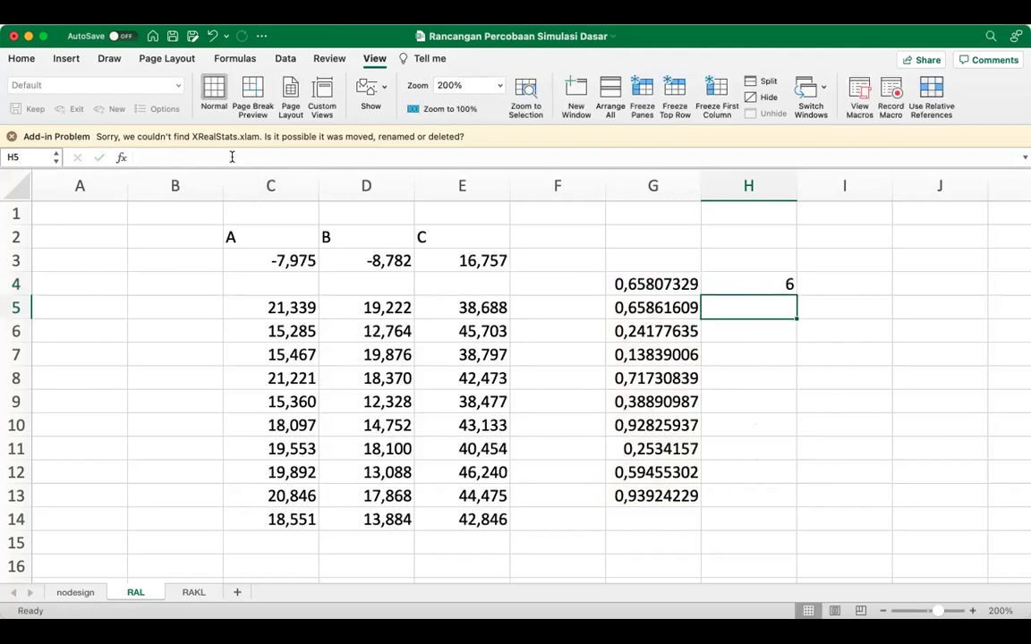
# Step: Copy the ranking formula from H4 down through H13
pyautogui.press('Up')
pyautogui.press('super+c')
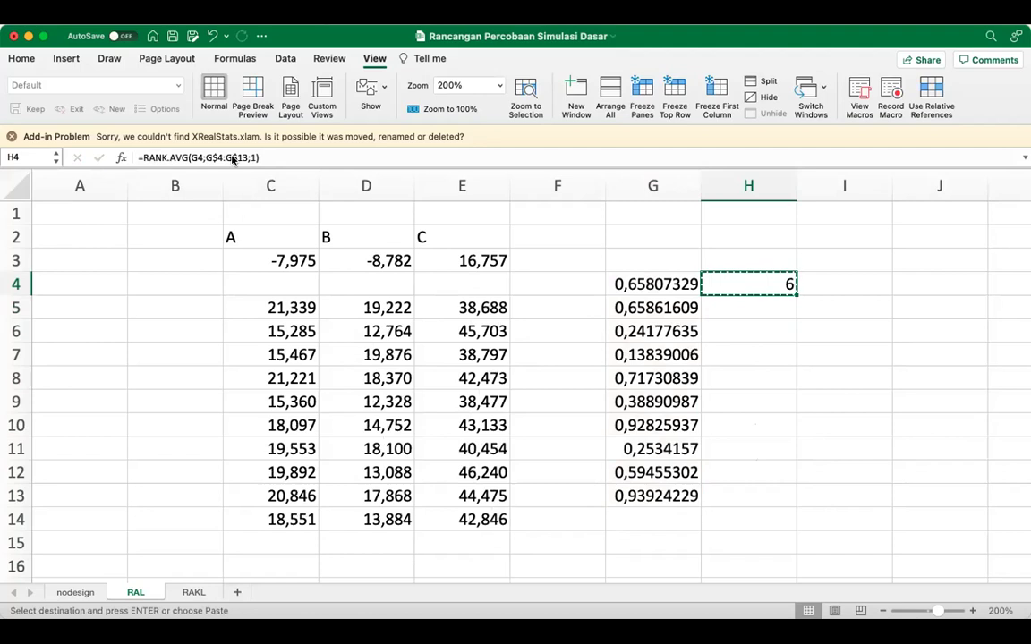
pyautogui.hotkey('shift', 'Down')
pyautogui.hotkey('shift', 'Down')
pyautogui.hotkey('shift', 'Down')
pyautogui.hotkey('shift', 'Down')
pyautogui.hotkey('shift', 'Down')
pyautogui.hotkey('shift', 'Down')
pyautogui.hotkey('shift', 'Down')
pyautogui.hotkey('shift', 'Down')
pyautogui.hotkey('shift', 'Down')
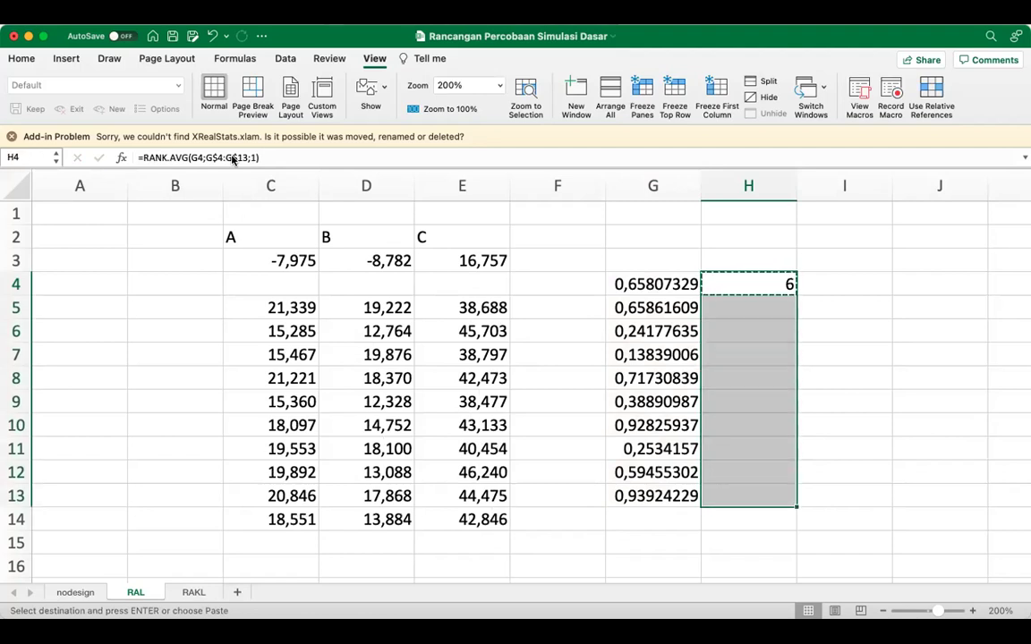
pyautogui.press('super+v')
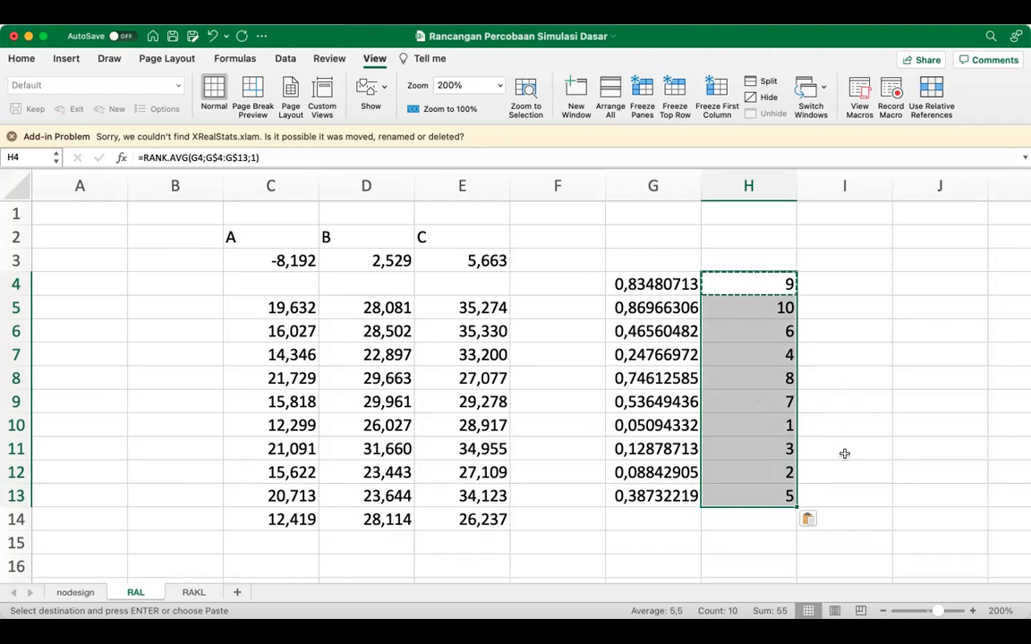
# Step: Recalculate the random numbers and ranks several times by copying empty cell I8 and pasting it onto itself
pyautogui.click(837, 385)
pyautogui.press('super+c')
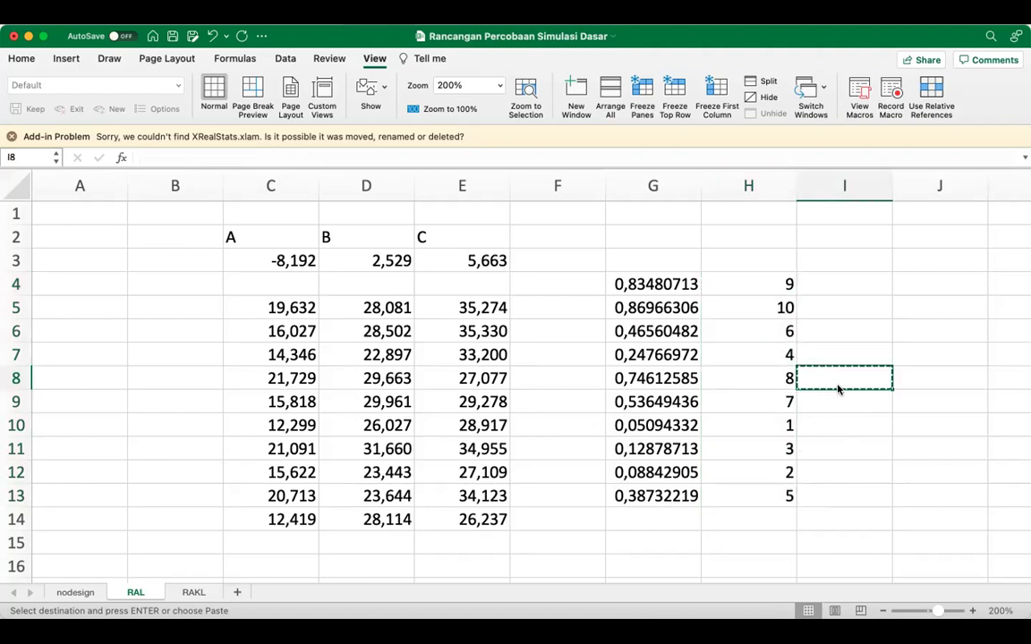
pyautogui.press('super+v')
pyautogui.press('super+v')
pyautogui.press('super+v')
pyautogui.press('super+v')
pyautogui.press('super+v')
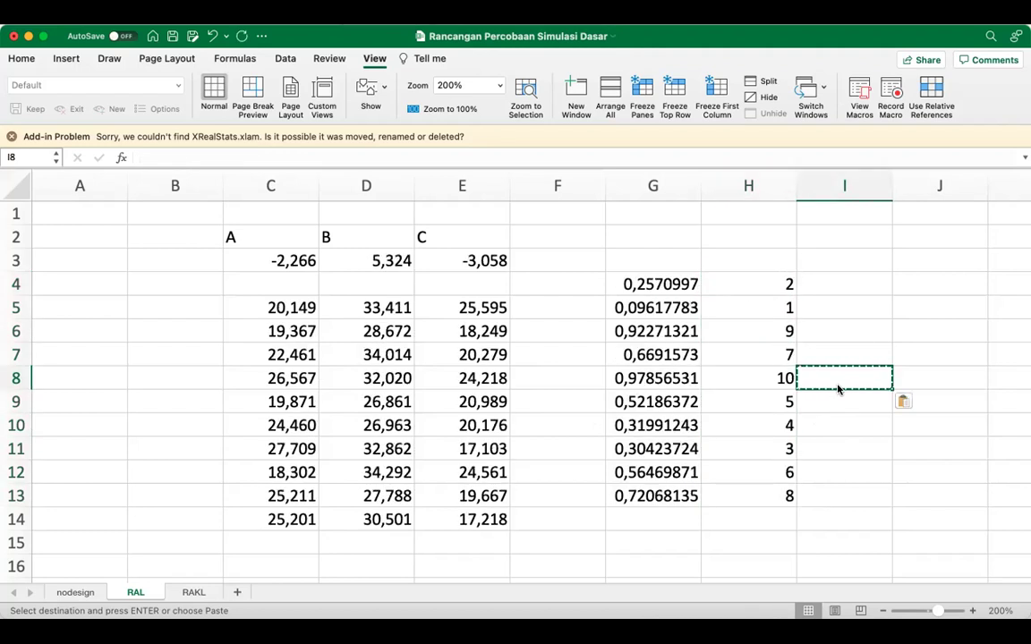
pyautogui.press('super+v')
pyautogui.press('super+v')
pyautogui.press('super+v')
pyautogui.press('super+v')
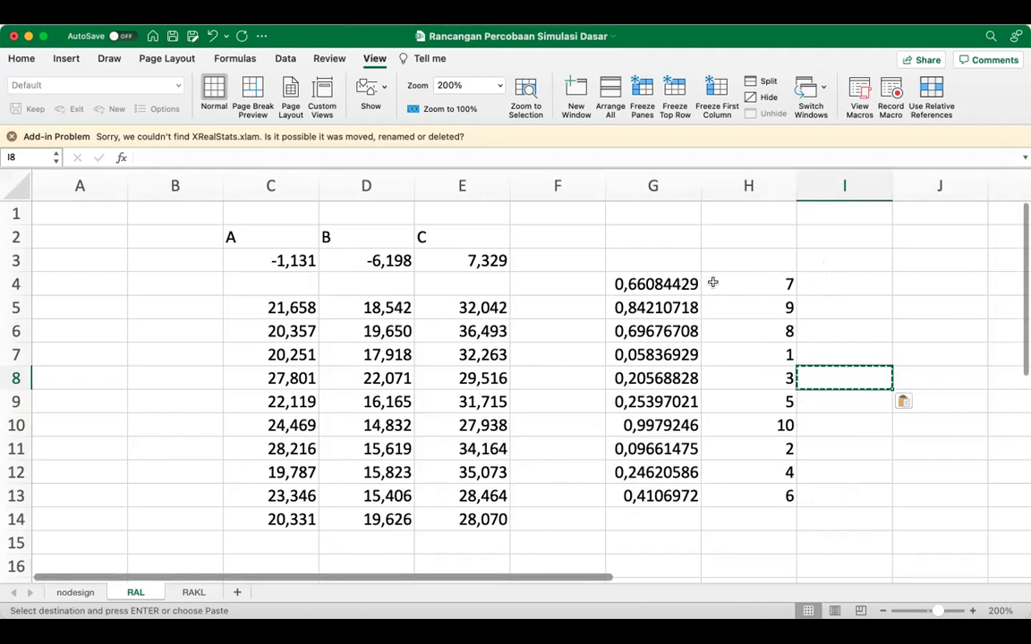
# Step: Examine the formulas in C5 and C3, and recalculate the simulated data in C5:E14 by pasting empty cell G15 onto itself
pyautogui.moveTo(656, 239); pyautogui.dragTo(734, 240)
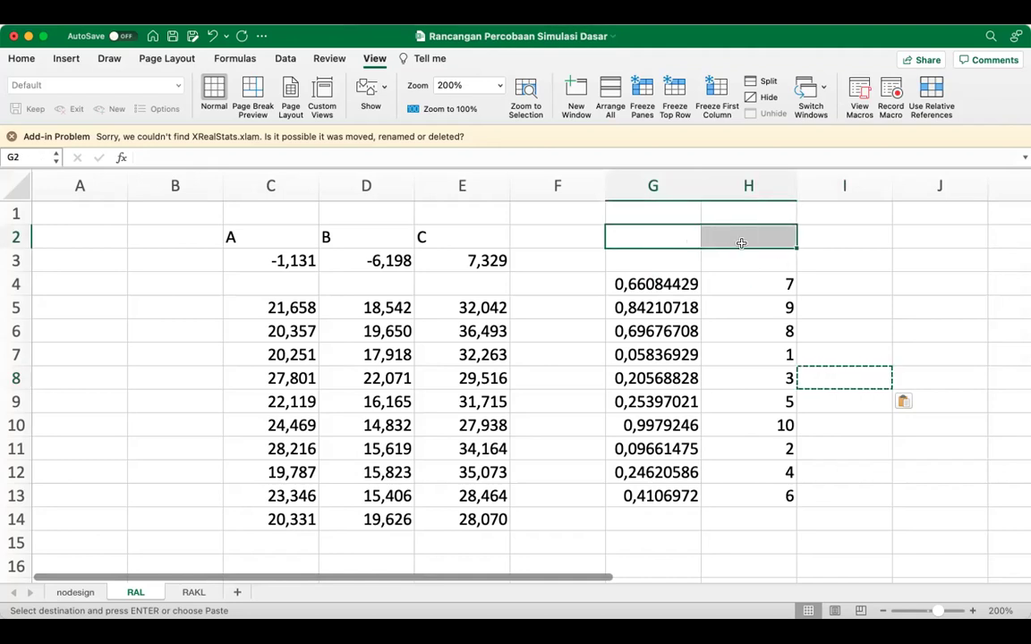
pyautogui.click(859, 287)
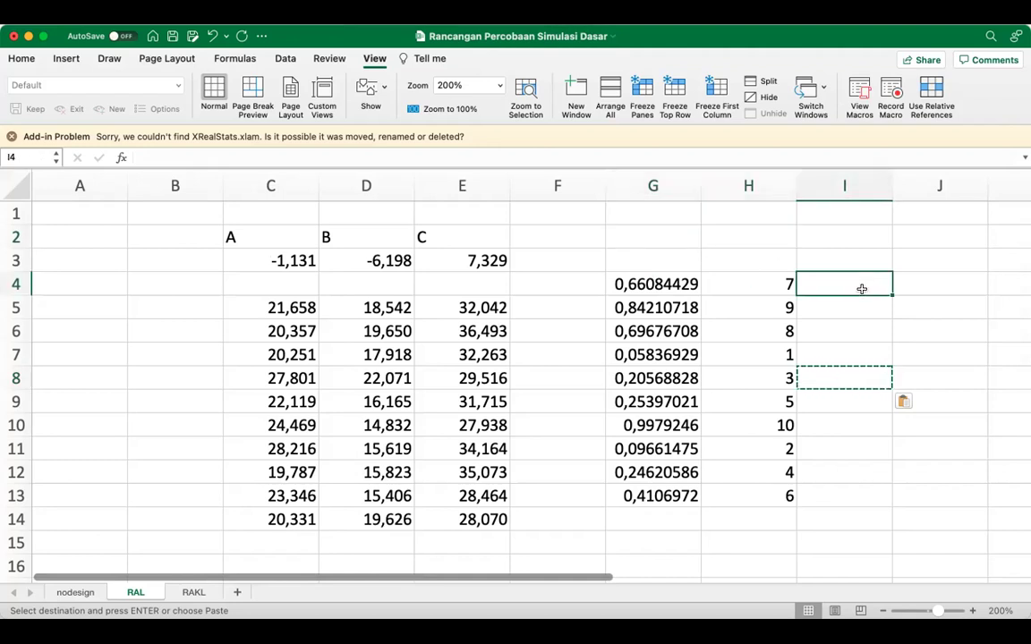
pyautogui.click(650, 536)
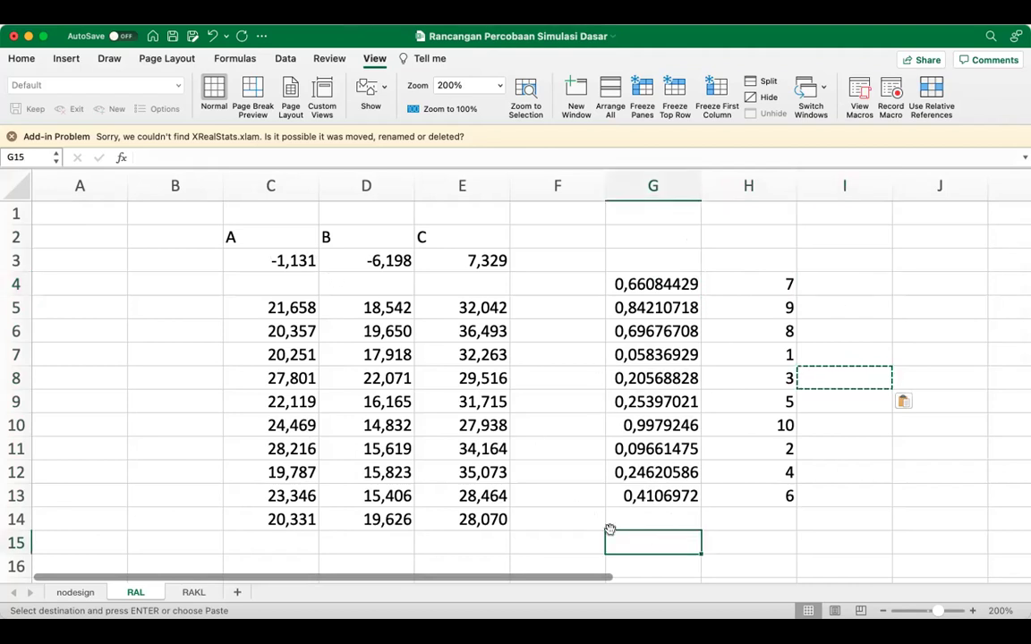
pyautogui.click(264, 304)
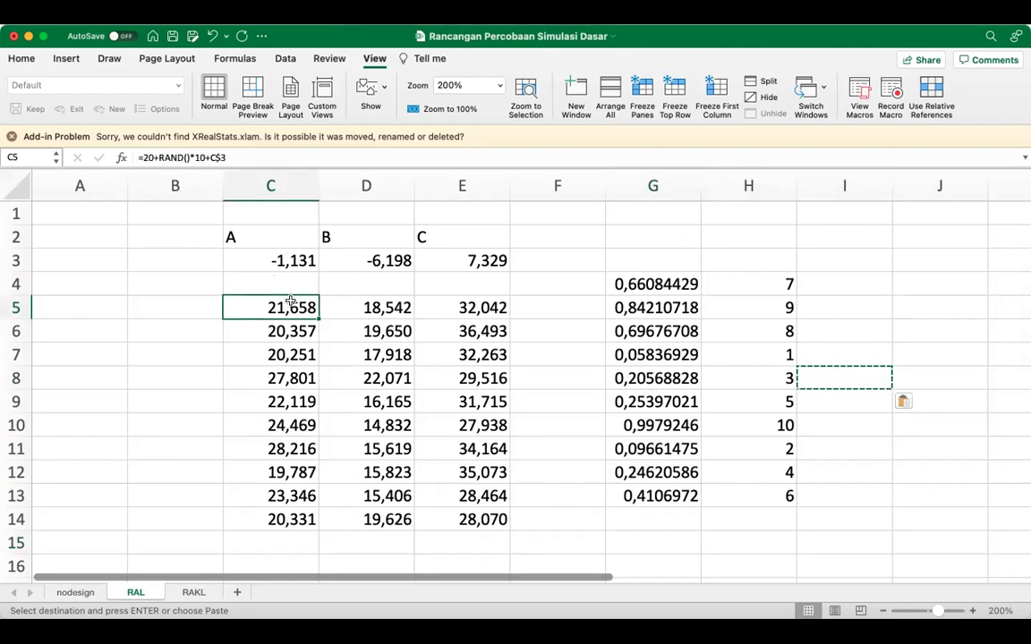
pyautogui.click(271, 260)
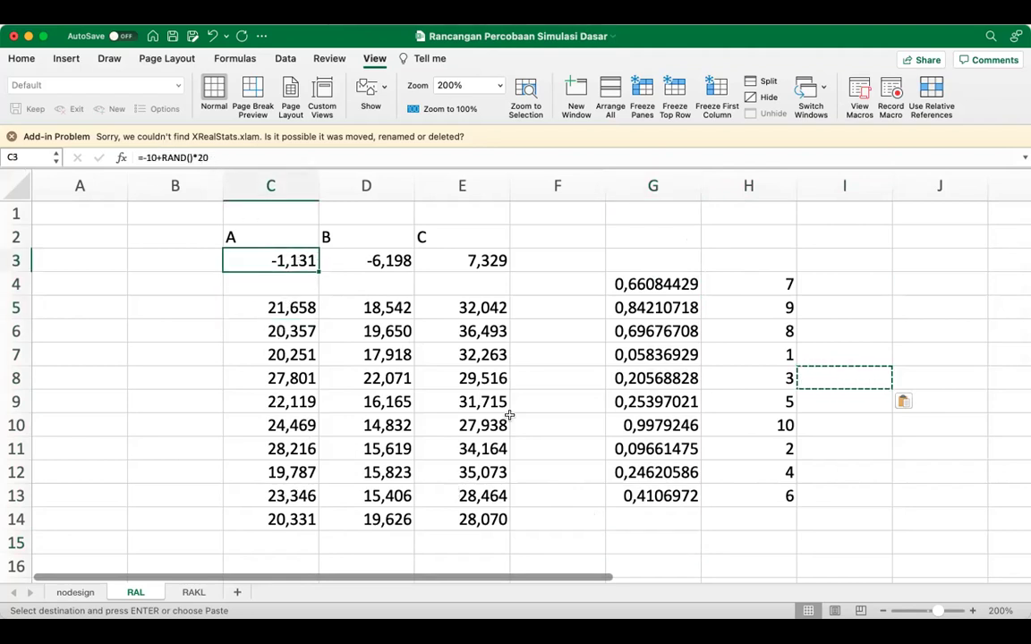
pyautogui.click(640, 544)
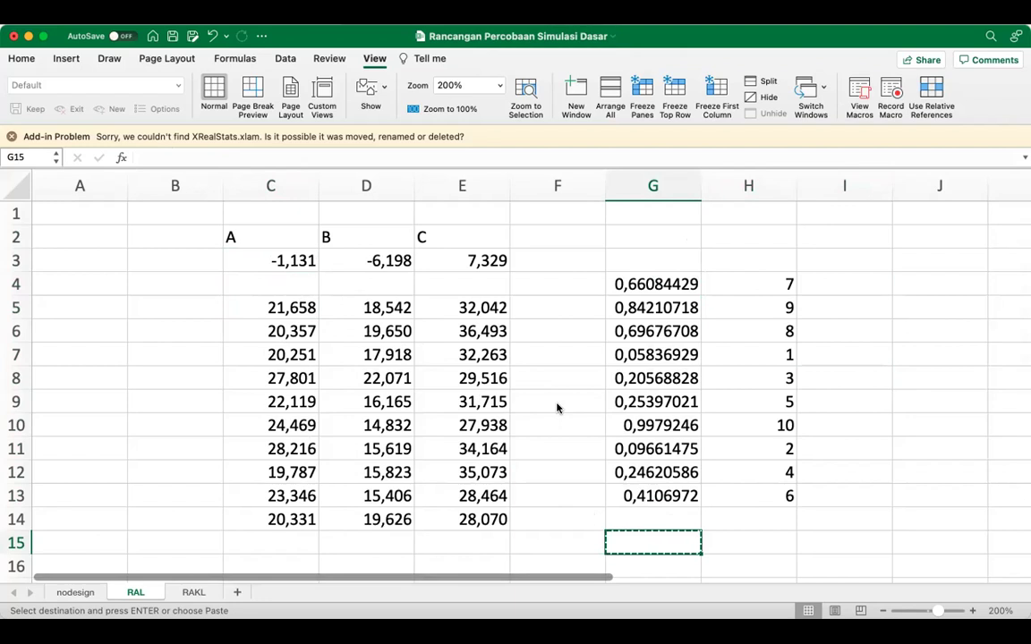
pyautogui.press('super+v')
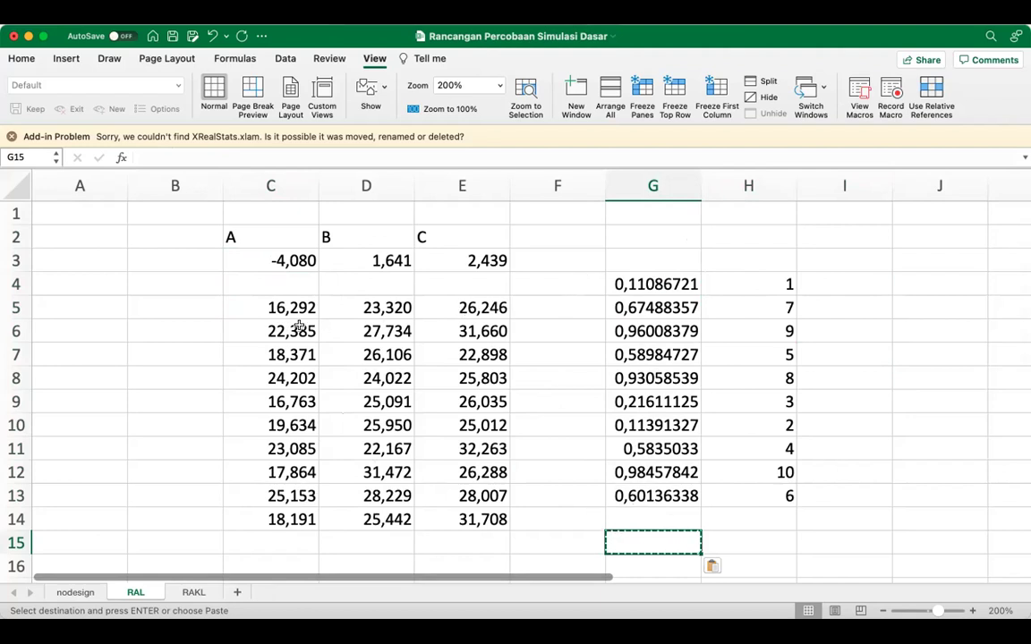
pyautogui.moveTo(269, 302); pyautogui.dragTo(433, 517)
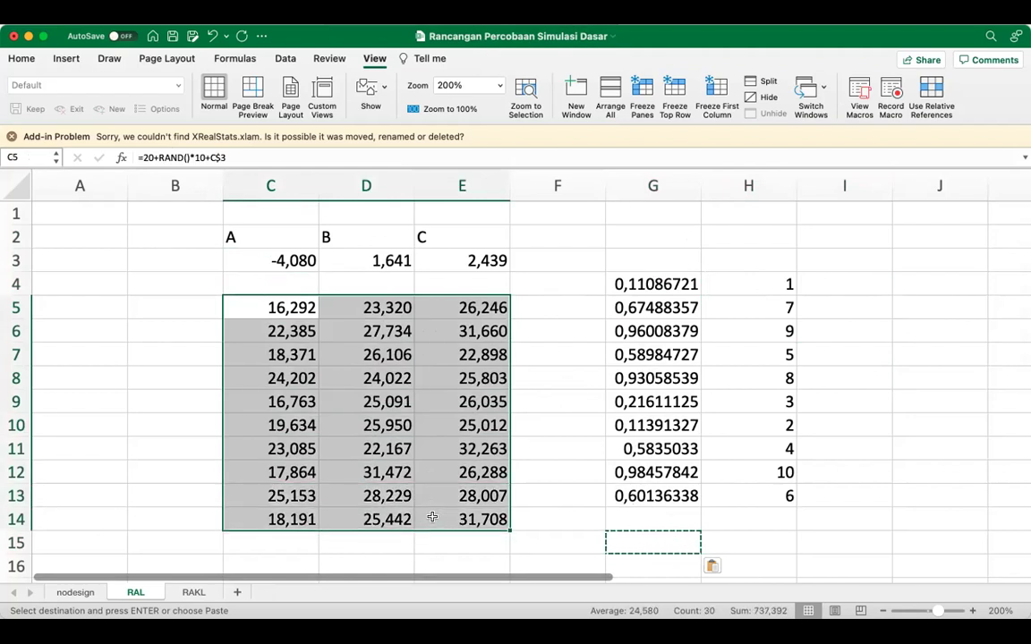
# Step: Replace the random number formulas in G4:G13 with fixed numbers by pasting the range over itself as values only
pyautogui.click(656, 285)
pyautogui.hotkey('shift', 'Down')
pyautogui.hotkey('shift', 'Down')
pyautogui.hotkey('shift', 'Down')
pyautogui.hotkey('shift', 'Down')
pyautogui.hotkey('shift', 'Down')
pyautogui.hotkey('shift', 'Down')
pyautogui.hotkey('shift', 'Down')
pyautogui.hotkey('shift', 'Down')
pyautogui.hotkey('shift', 'Down')
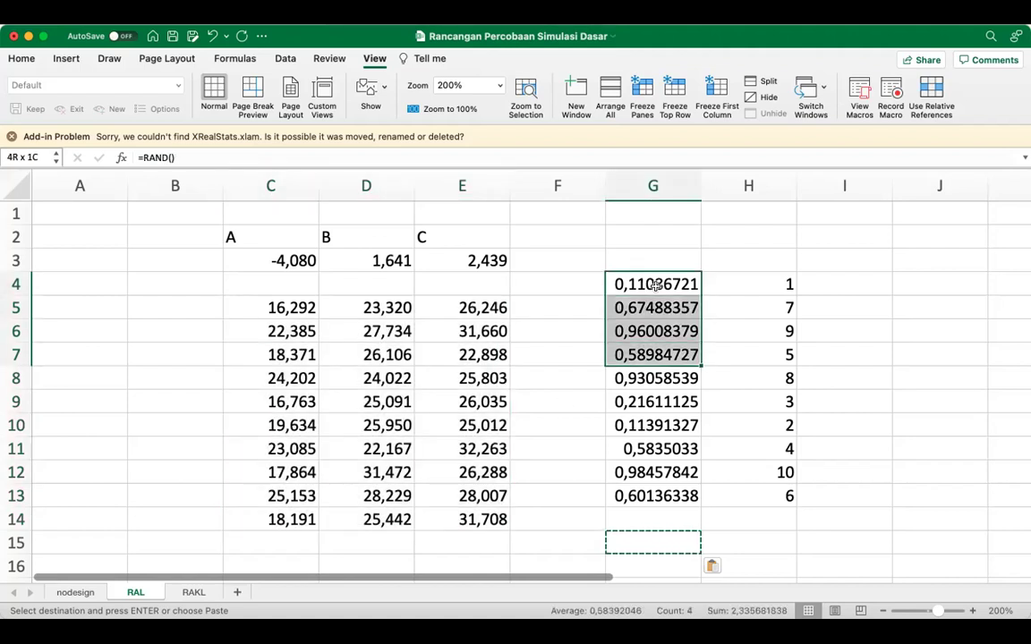
pyautogui.press('super+c')
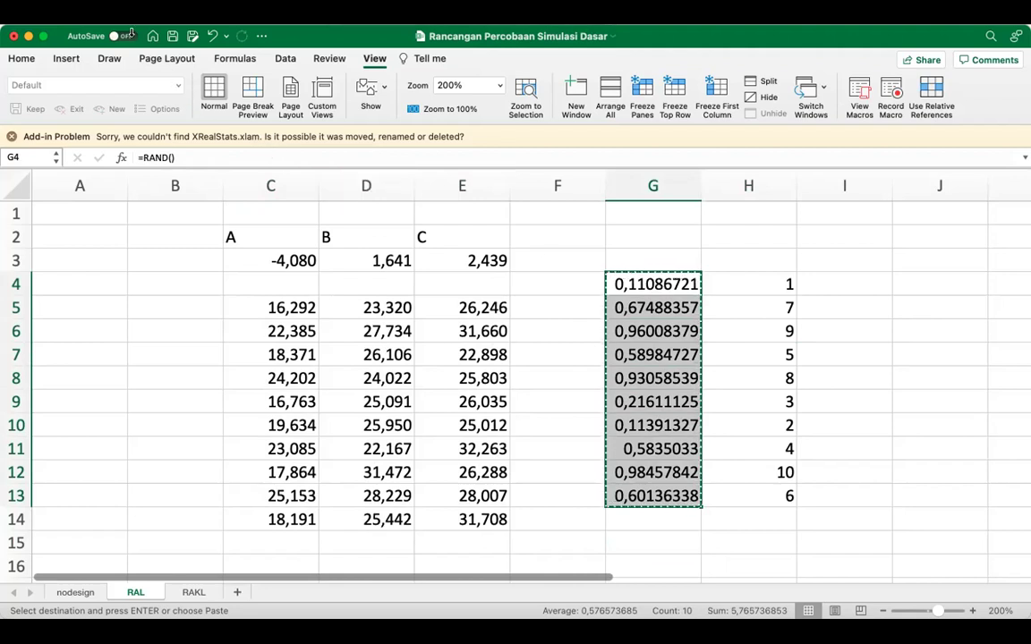
pyautogui.click(106, 11)
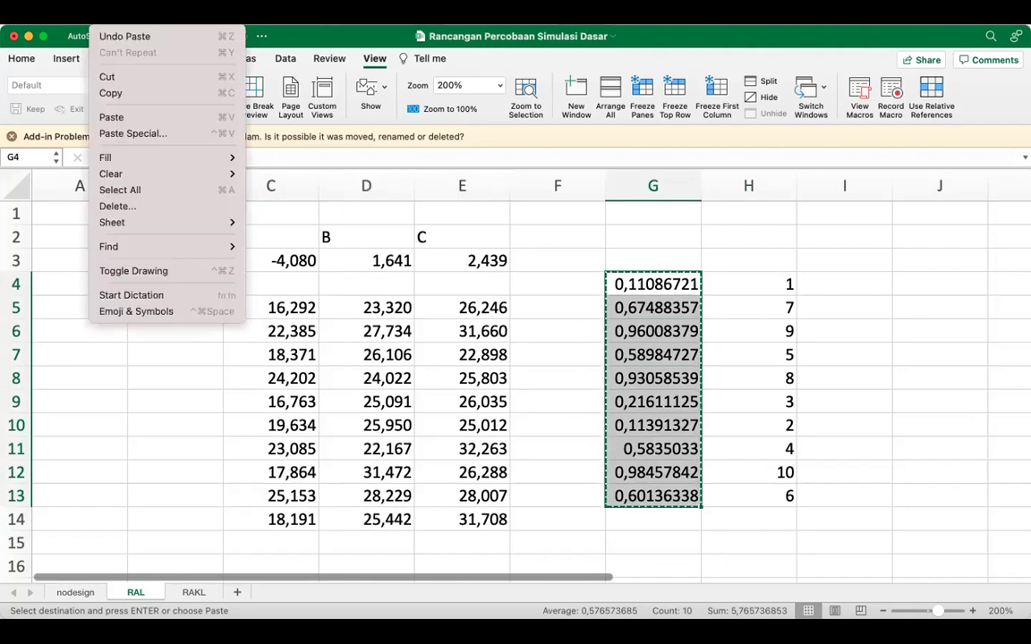
pyautogui.click(124, 134)
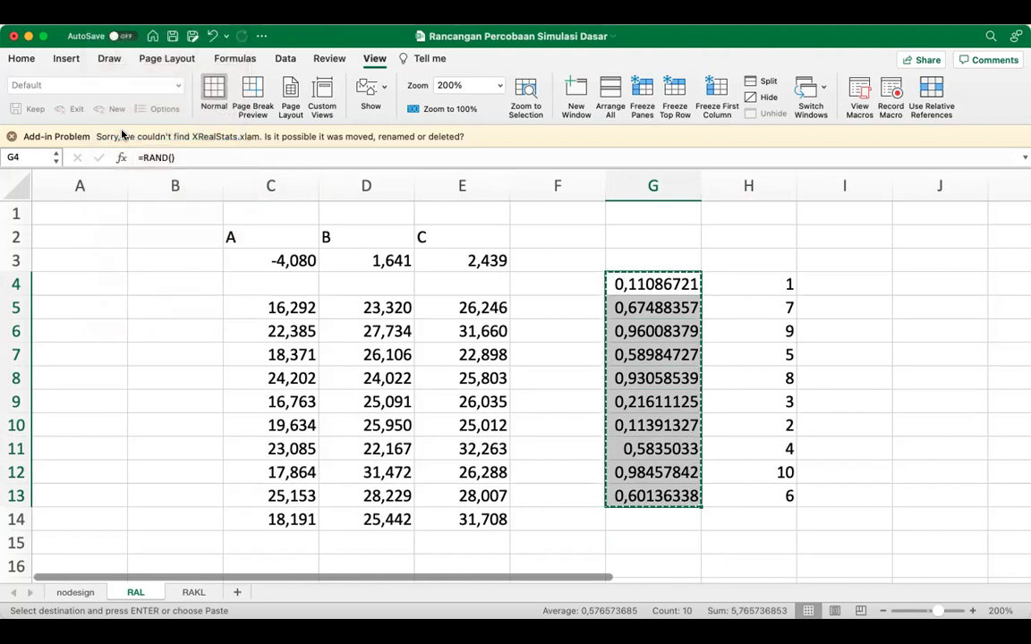
pyautogui.click(399, 188)
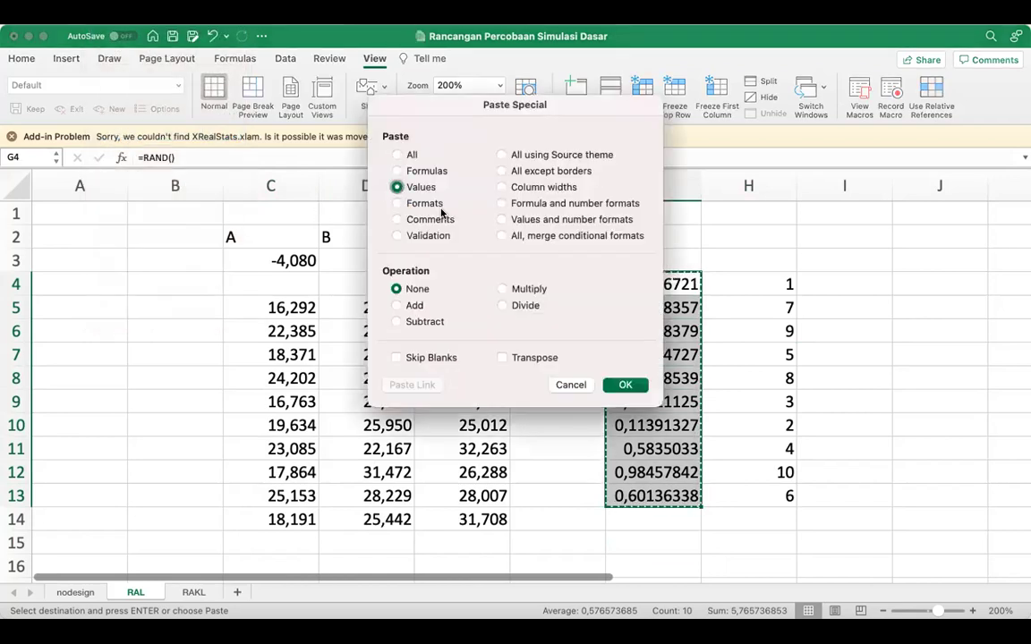
pyautogui.click(627, 385)
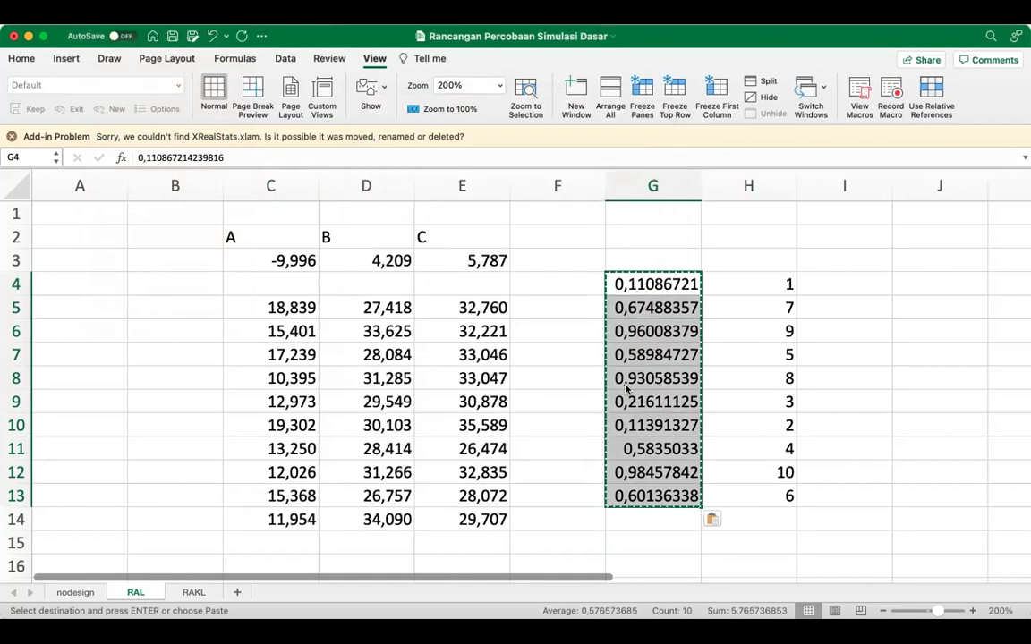
# Step: Recalculate the sheet with the fixed numbers from empty cell G15, and undo the values-only paste in G4:G13
pyautogui.click(660, 291)
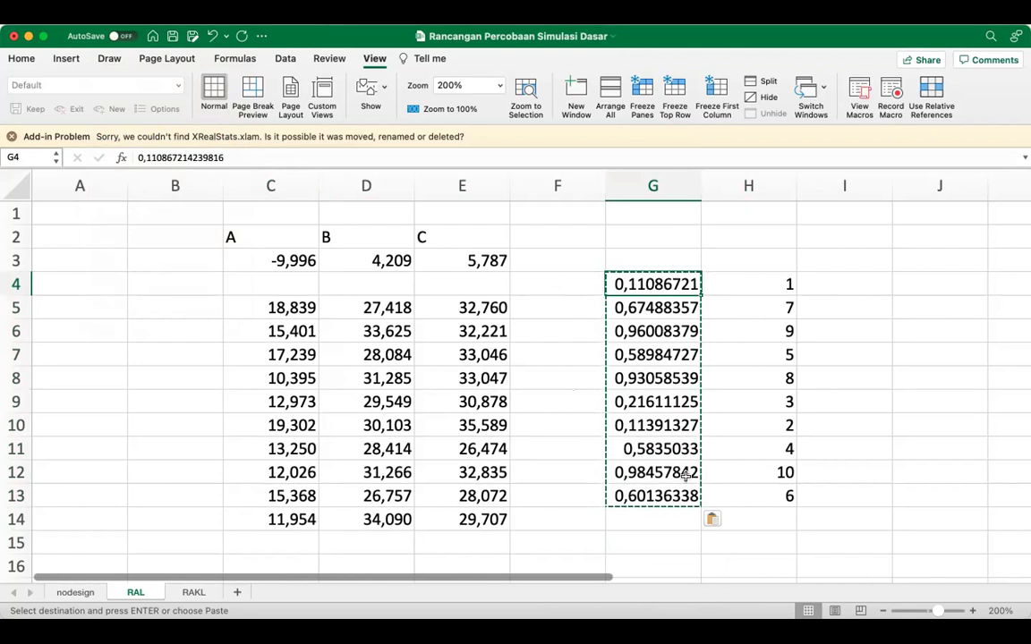
pyautogui.click(630, 537)
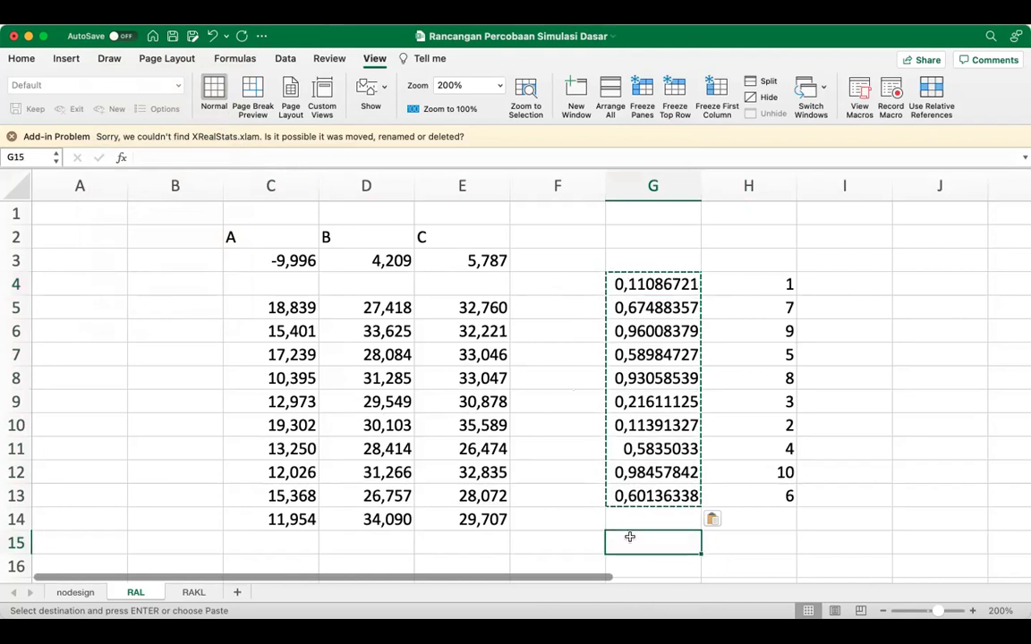
pyautogui.press('super+c')
pyautogui.press('super+v')
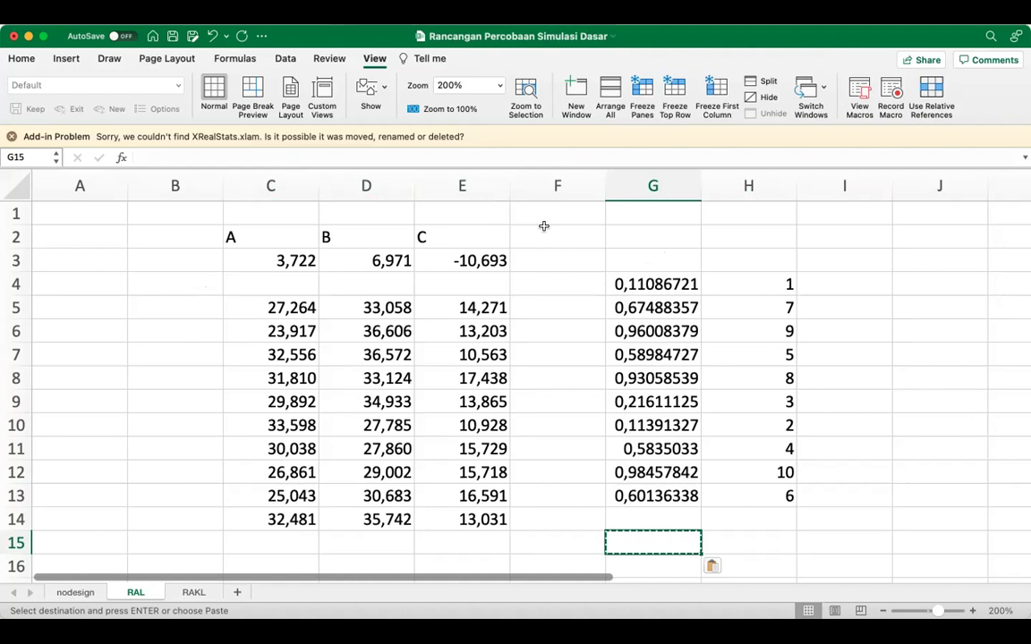
pyautogui.press('F9')
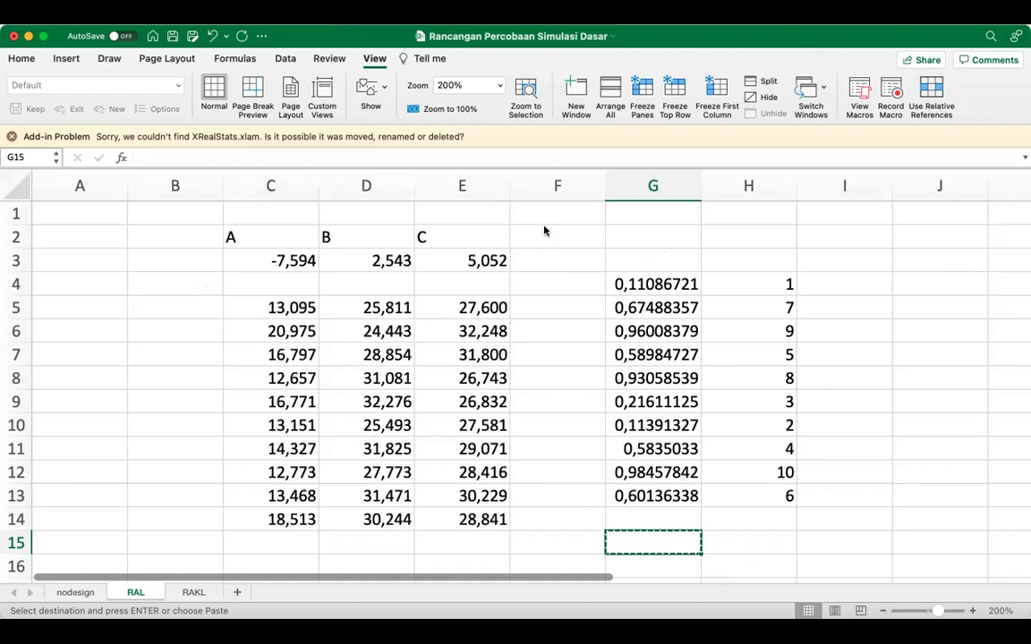
pyautogui.press('super+z')
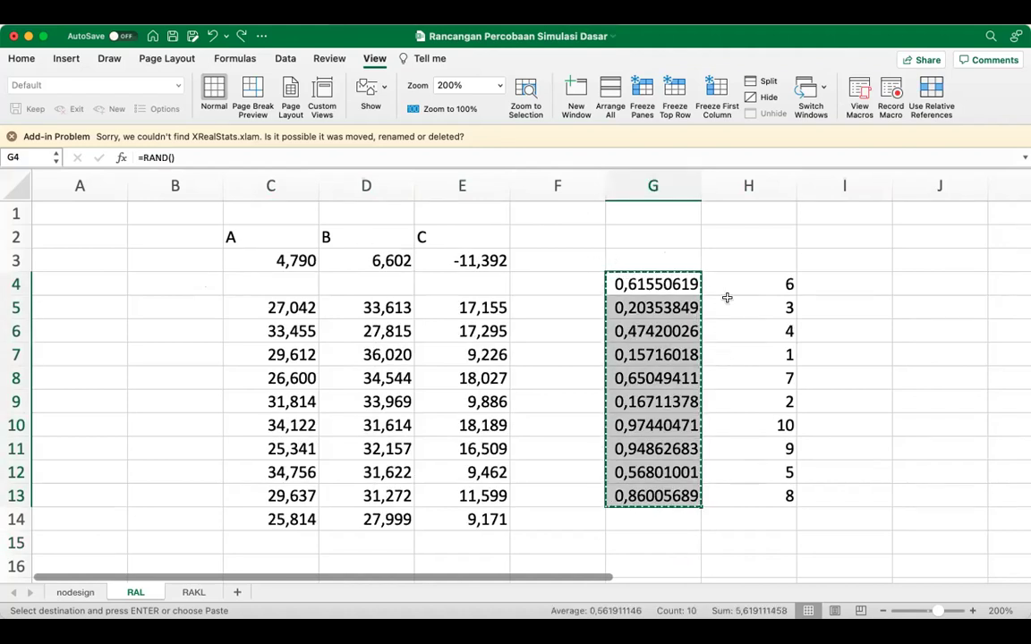
# Step: Examine the treatment effect formulas in C3, D3 and E3 and the observation formula in C5
pyautogui.click(693, 304)
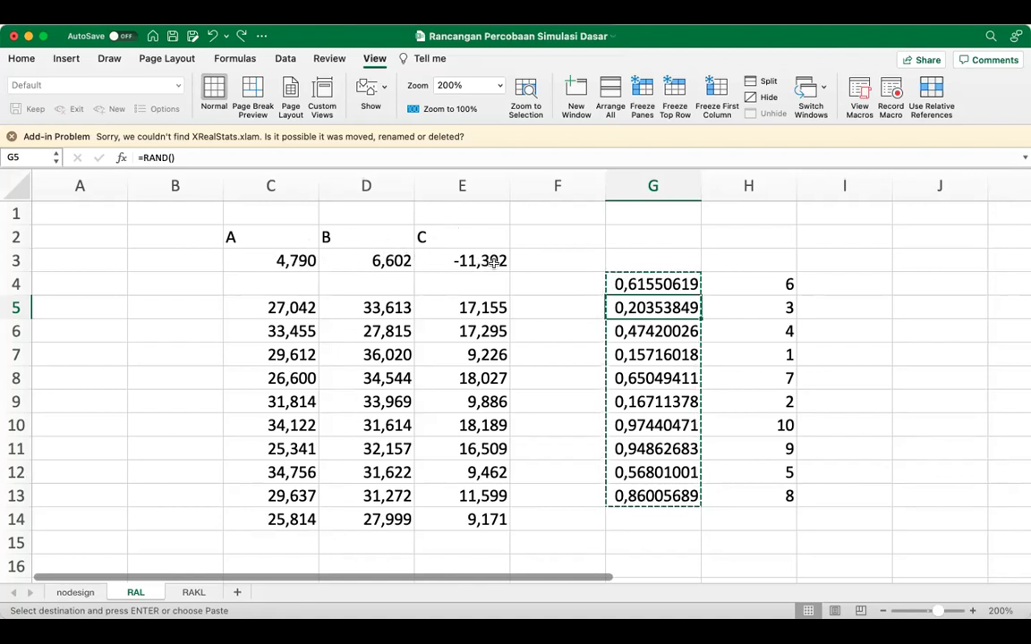
pyautogui.moveTo(294, 260); pyautogui.dragTo(465, 260)
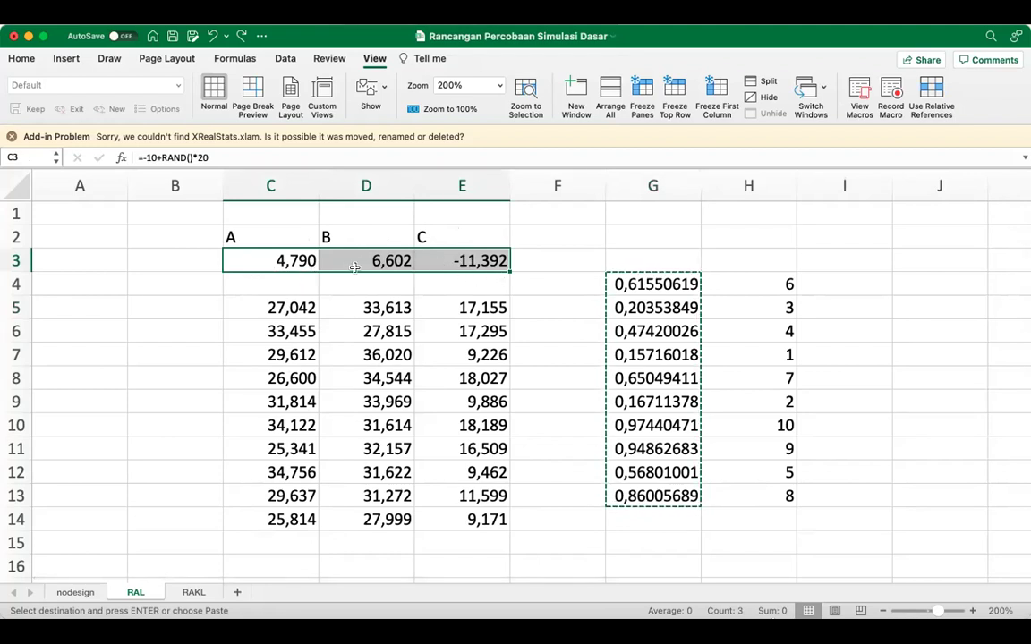
pyautogui.click(261, 260)
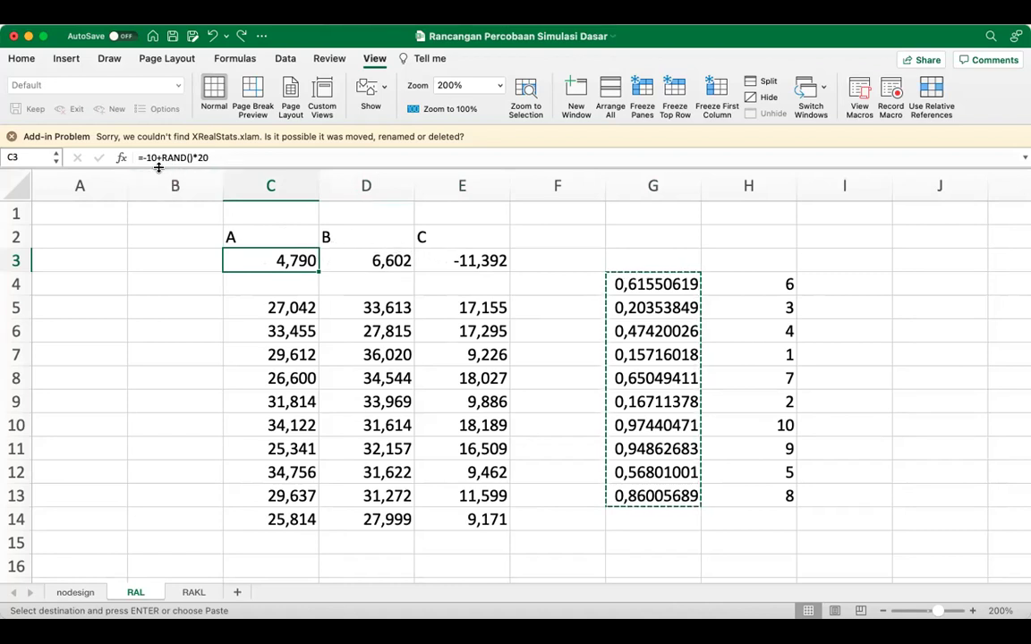
pyautogui.click(345, 261)
pyautogui.click(442, 261)
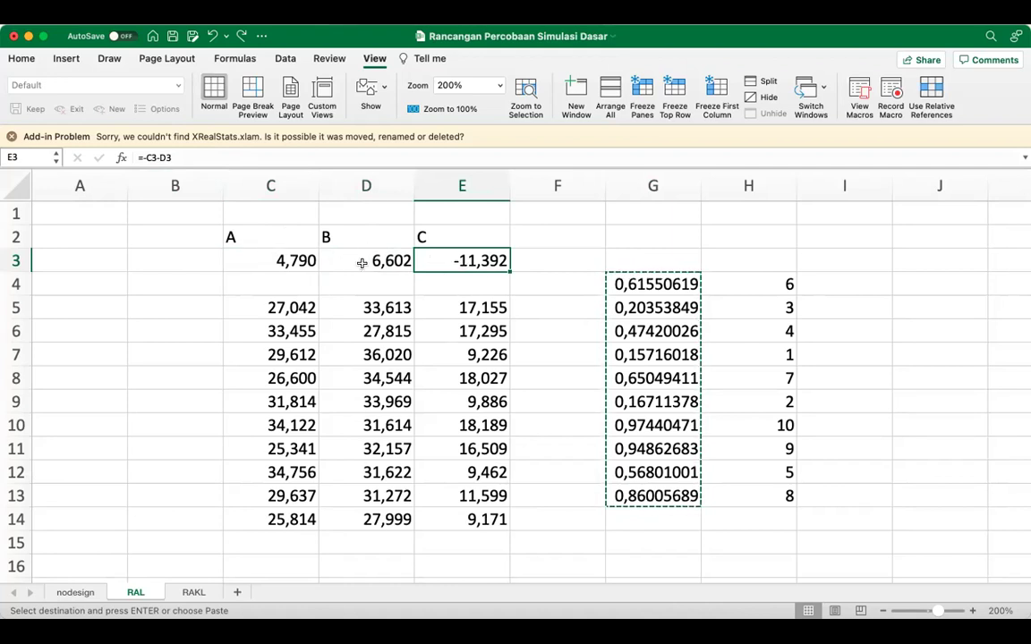
pyautogui.click(273, 307)
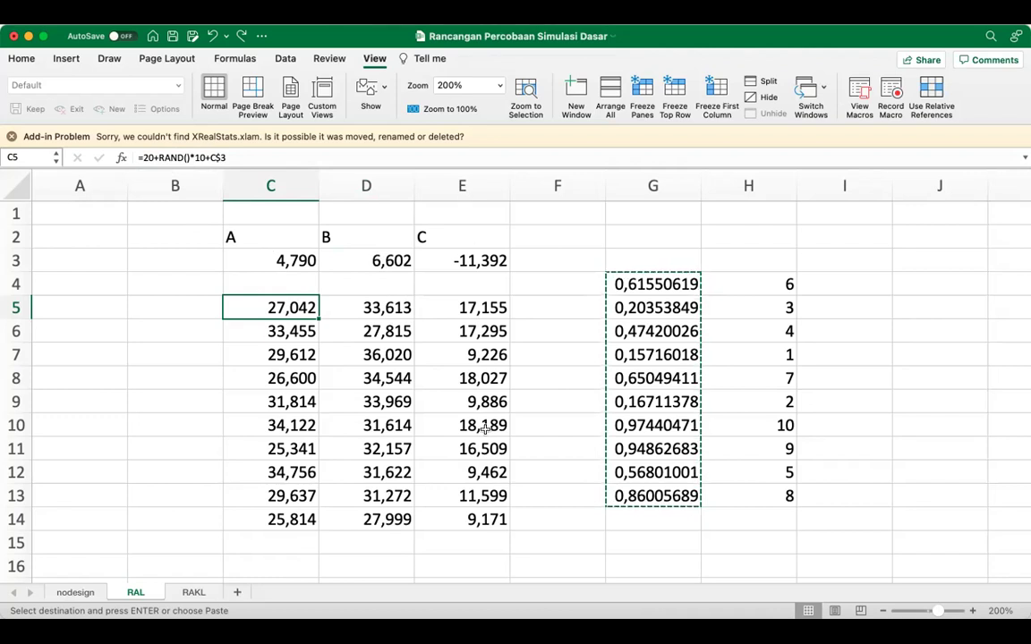
# Step: Enter the row labels "Rata2 Umum" in J4 and "Perlakuan" in J5 for the analysis-of-variance table
pyautogui.click(541, 321)
pyautogui.press('Right')
pyautogui.press('Right')
pyautogui.press('Right')
pyautogui.press('Right')
pyautogui.press('Right')
pyautogui.press('Right')
pyautogui.press('Right')
pyautogui.press('Right')
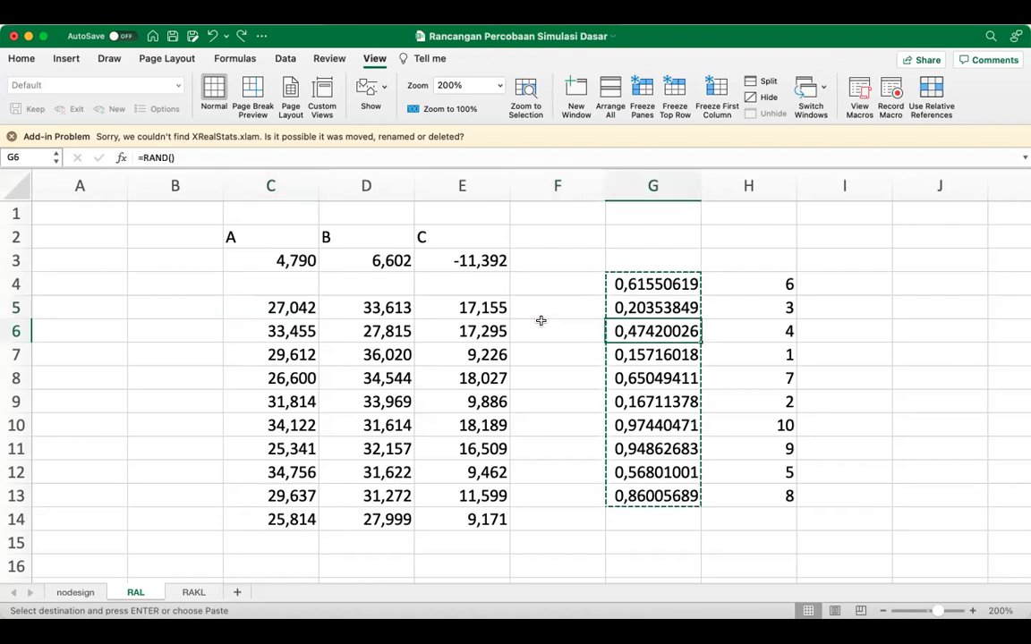
pyautogui.press('Left')
pyautogui.press('Left')
pyautogui.press('Left')
pyautogui.press('Left')
pyautogui.press('Up')
pyautogui.press('Up')
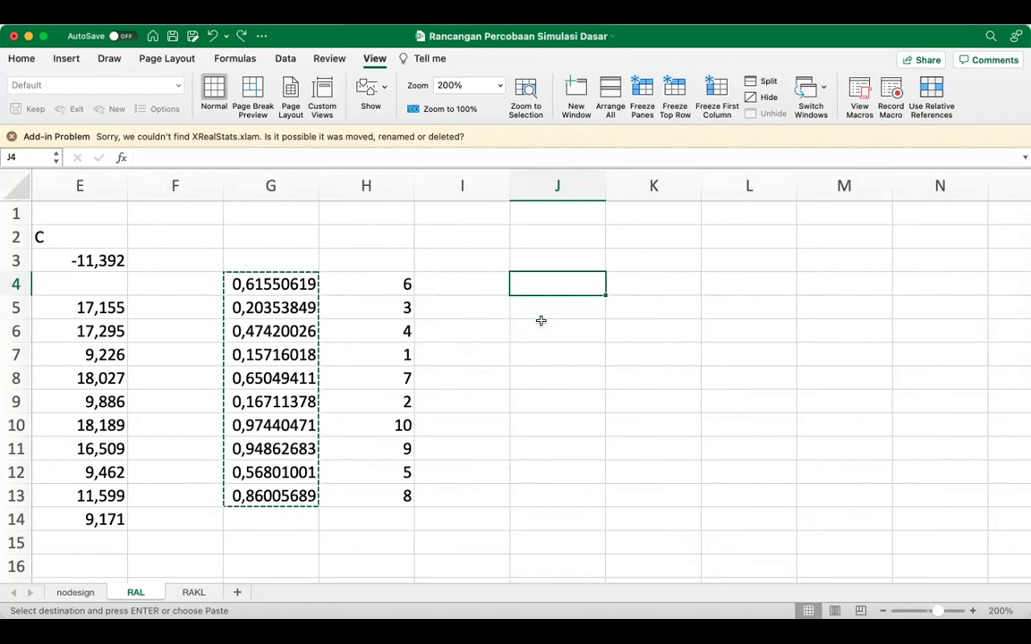
pyautogui.write('Rata2')
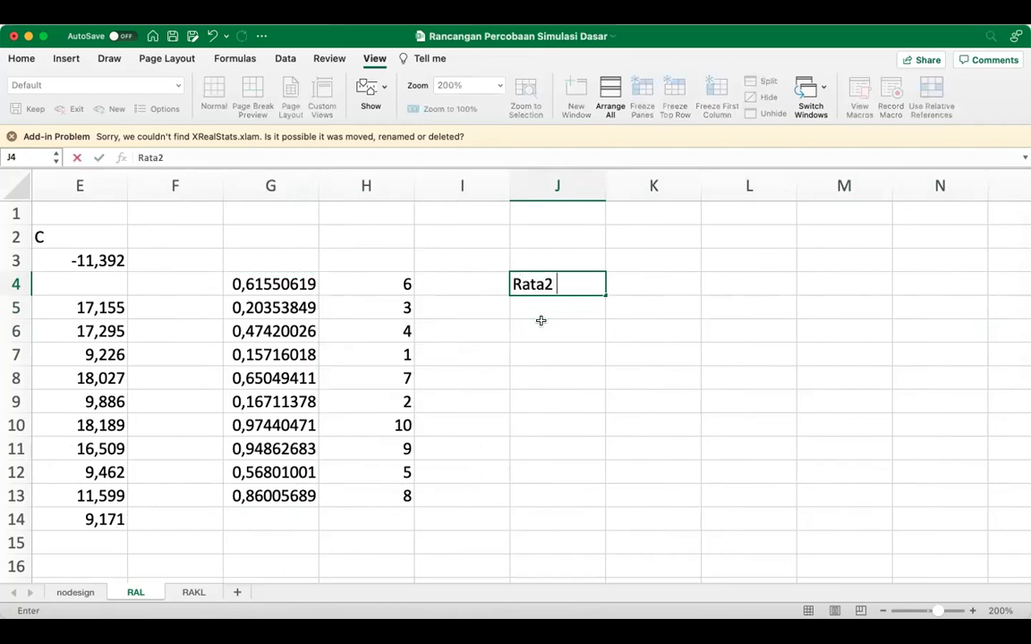
pyautogui.write(' Umum')
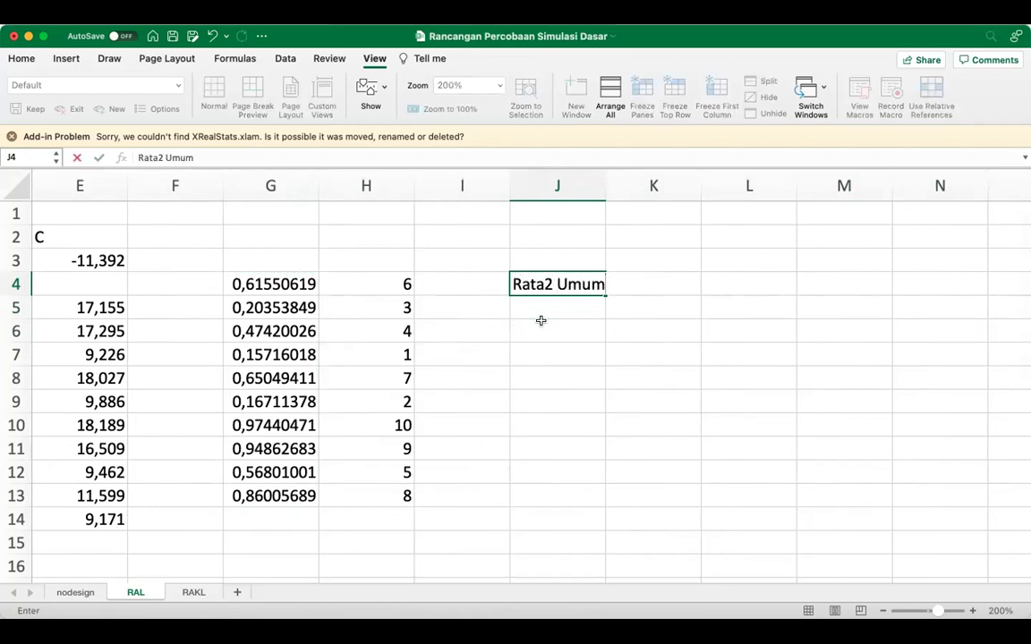
pyautogui.press('Return')
pyautogui.write('Perlakuan')
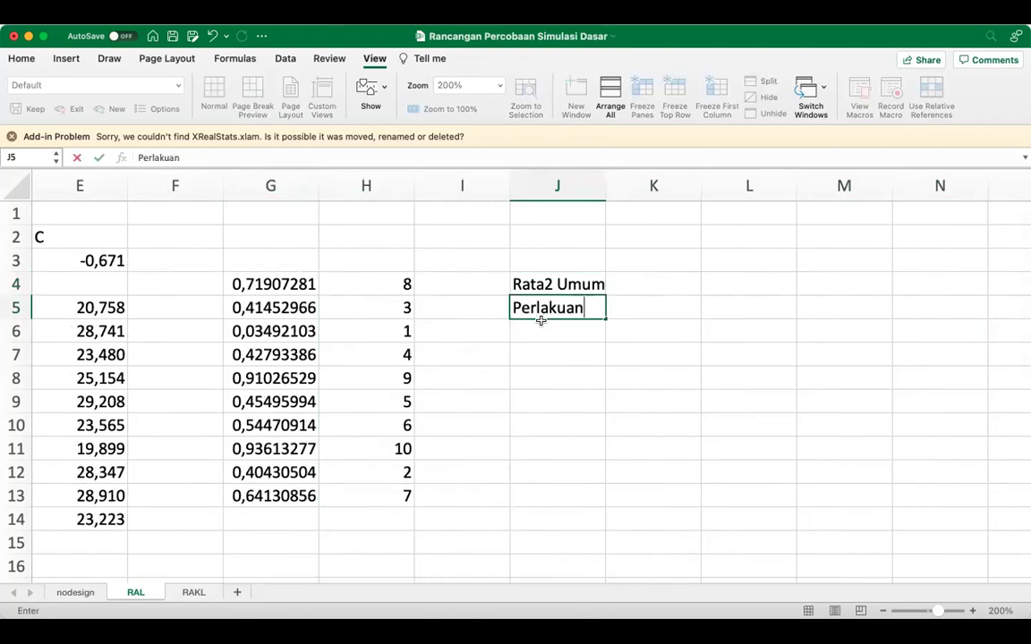
pyautogui.press('Return')
# Step: Add the row labels "Galat" in J6 and "Total" in J7
pyautogui.write('Galka')
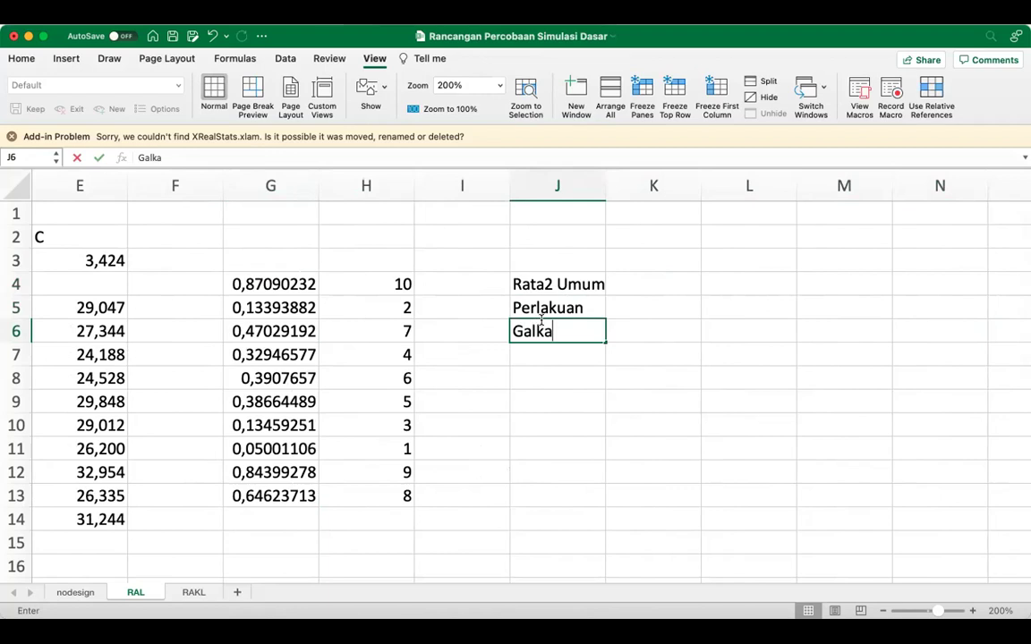
pyautogui.press('BackSpace')
pyautogui.press('BackSpace')
pyautogui.press('BackSpace')
pyautogui.press('BackSpace')
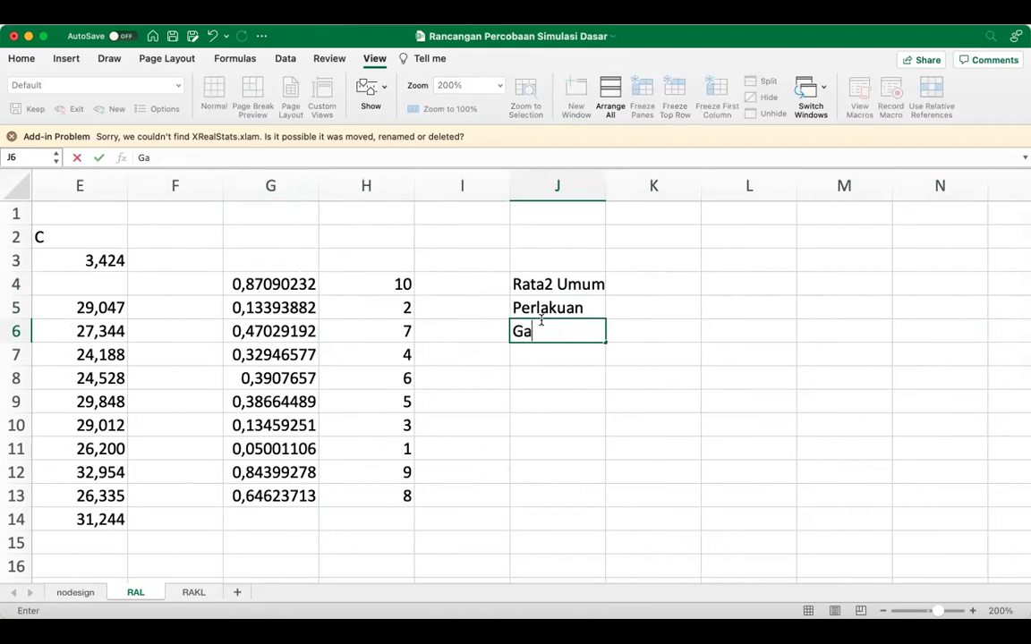
pyautogui.write('lat')
pyautogui.press('Return')
pyautogui.write('Total')
pyautogui.press('Tab')
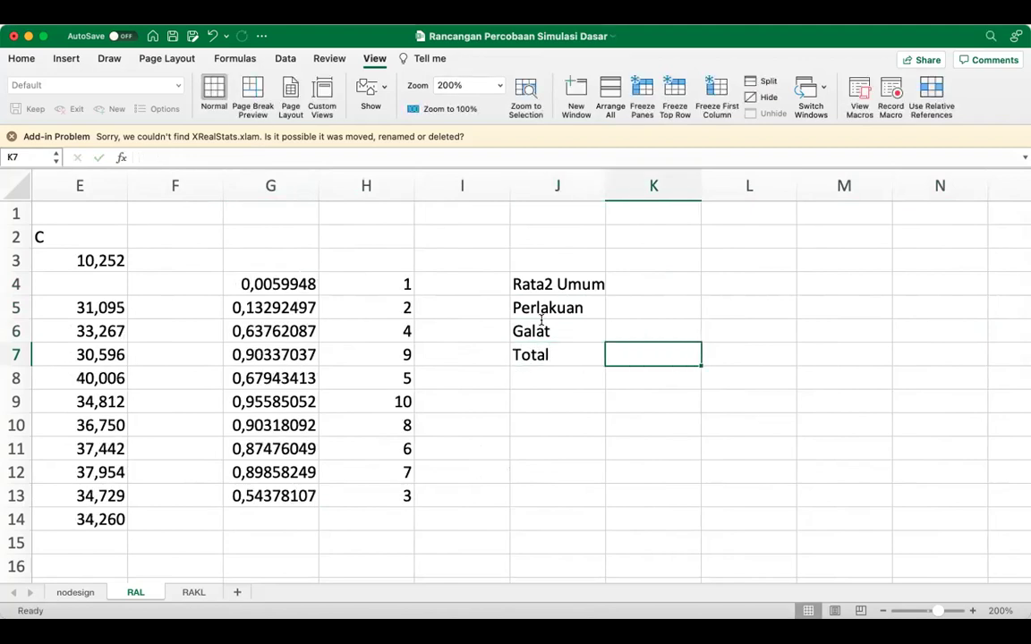
# Step: Examine the observation formula in C5 and the treatment effect formula in C3
pyautogui.press('Left')
pyautogui.press('Left')
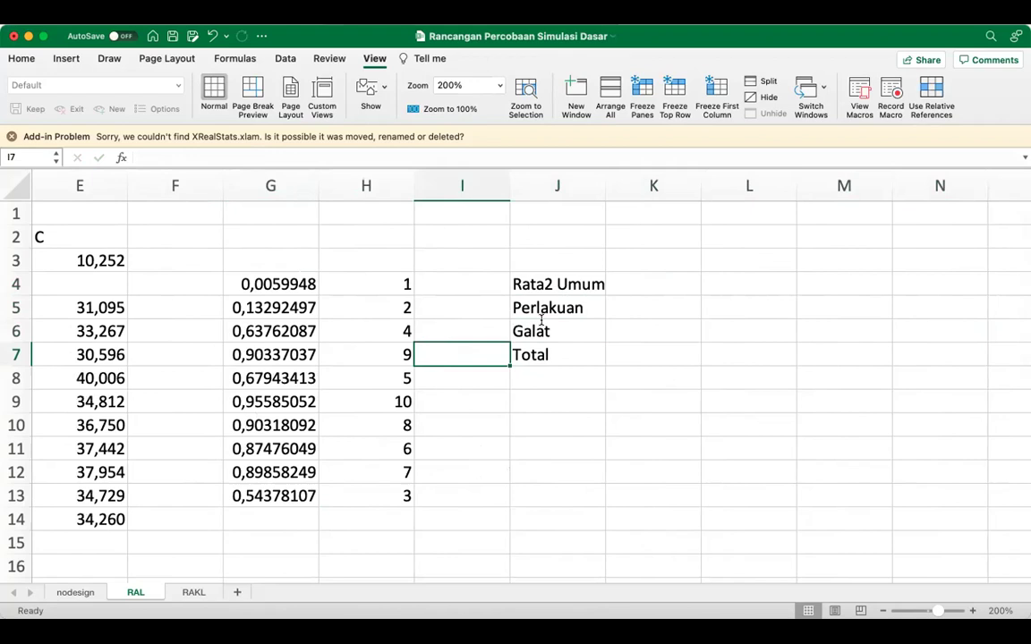
pyautogui.press('Up')
pyautogui.press('Up')
pyautogui.press('Right')
pyautogui.press('Left')
pyautogui.press('Left')
pyautogui.press('Left')
pyautogui.press('Left')
pyautogui.press('Left')
pyautogui.press('Left')
pyautogui.press('Left')
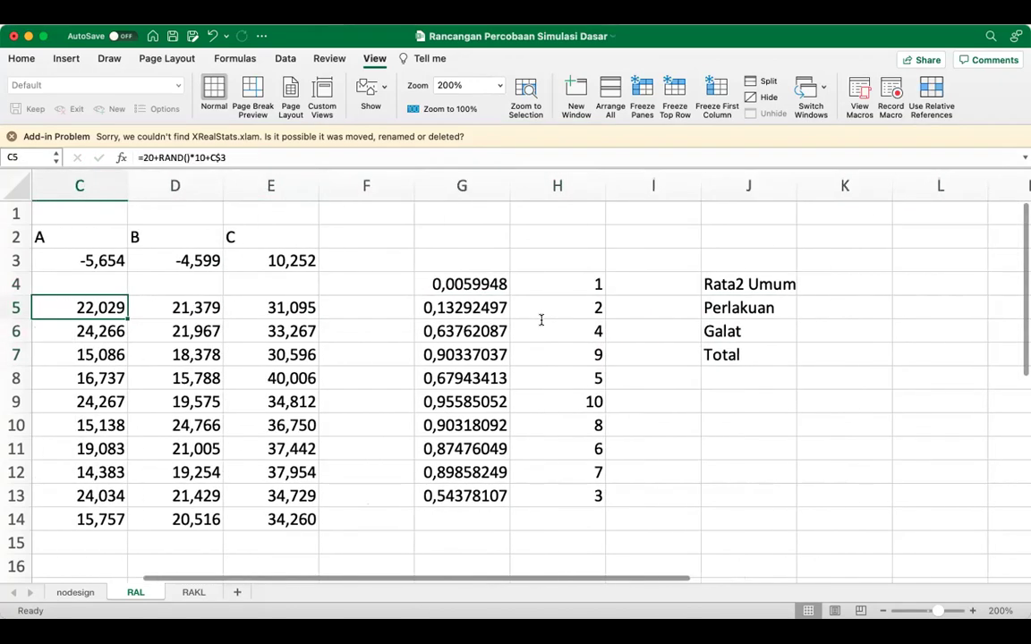
pyautogui.press('Up')
pyautogui.press('Up')
pyautogui.press('Up')
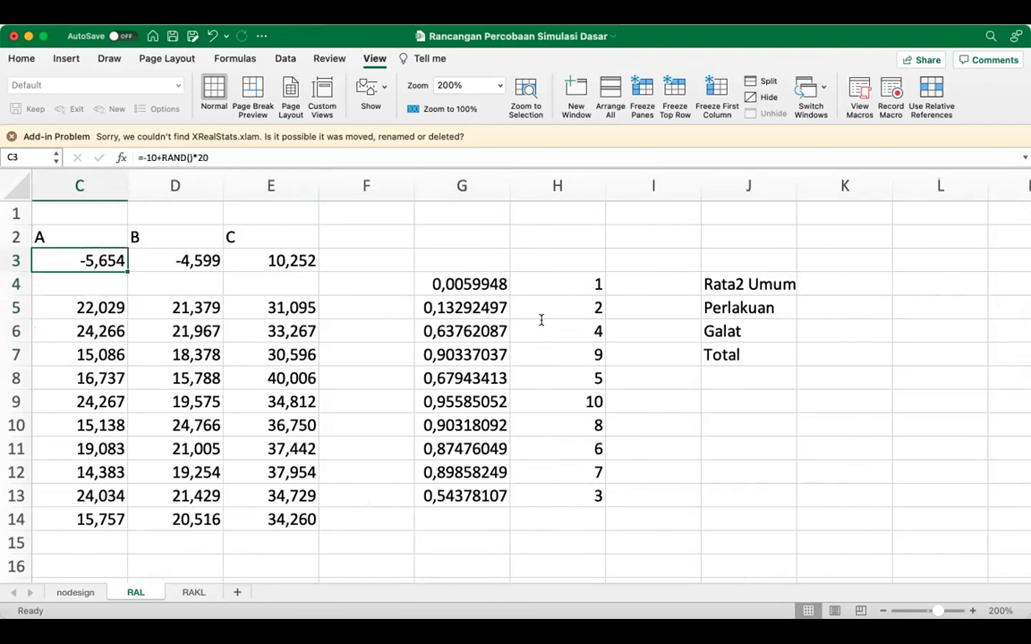
# Step: Review the treatment headings A, B and C in row 2
pyautogui.press('Left')
pyautogui.press('Right')
pyautogui.press('Right')
pyautogui.press('Left')
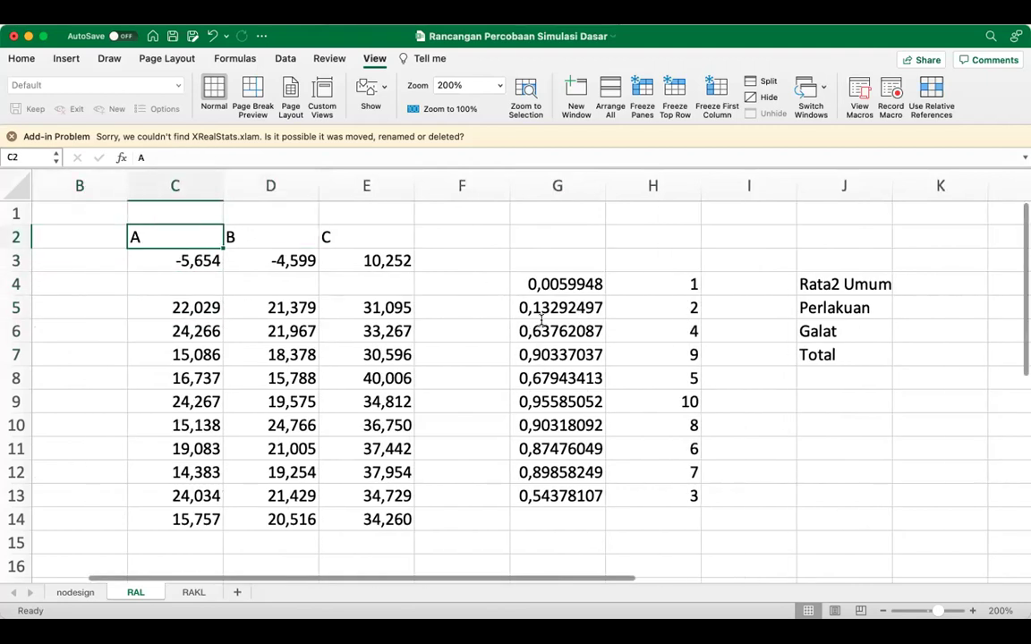
pyautogui.press('Right')
pyautogui.press('Right')
pyautogui.press('Left')
pyautogui.press('Left')
pyautogui.press('Left')
pyautogui.press('Right')
pyautogui.press('Right')
pyautogui.press('Right')
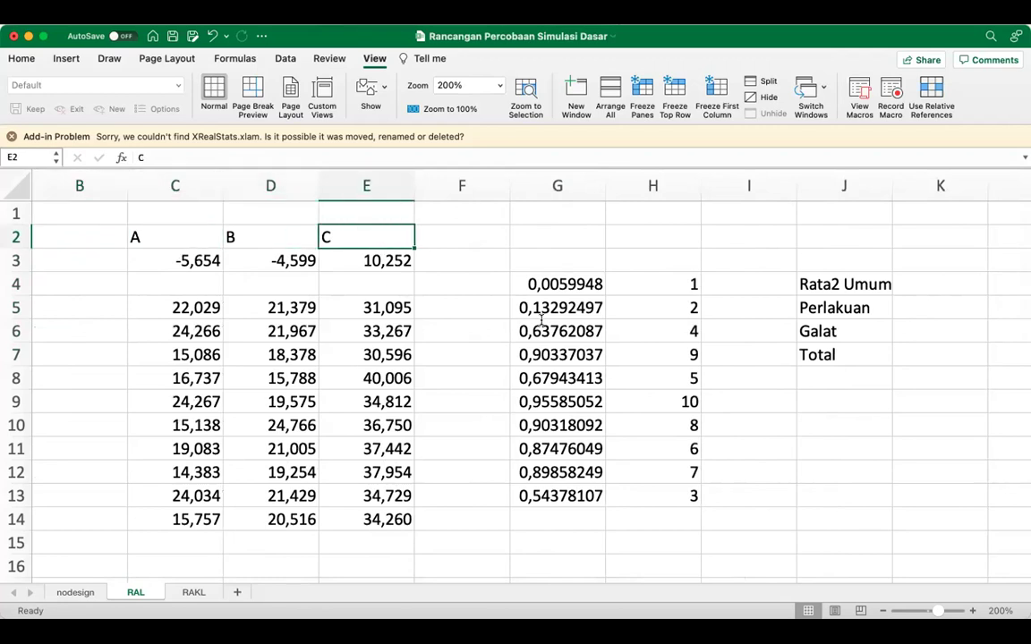
pyautogui.press('Left')
pyautogui.press('Left')
pyautogui.press('Left')
pyautogui.press('Right')
pyautogui.press('Right')
pyautogui.press('Right')
pyautogui.press('Left')
pyautogui.press('Left')
pyautogui.press('Left')
pyautogui.press('Left')
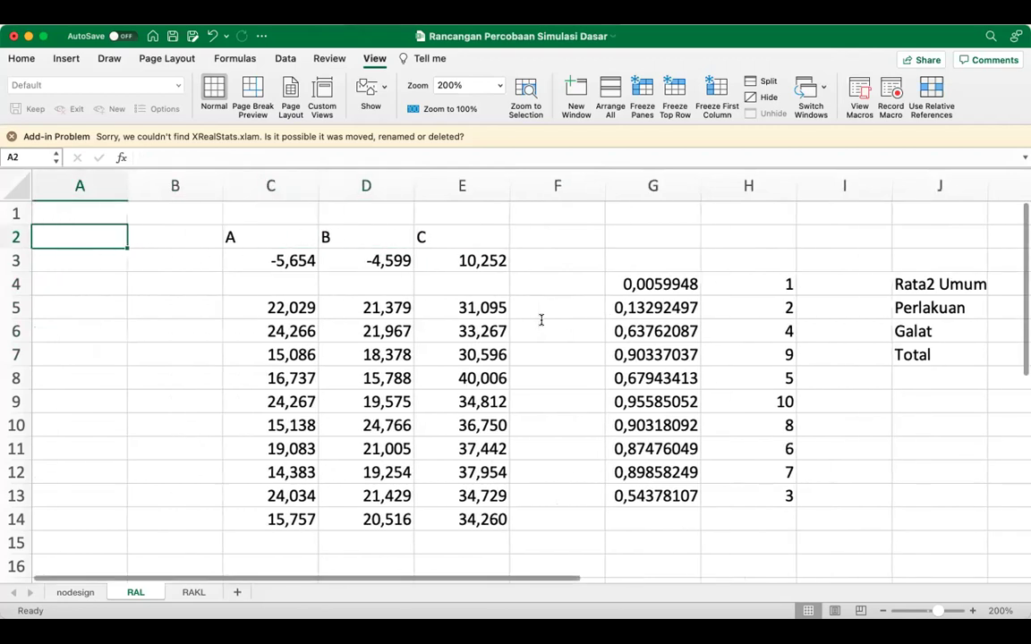
pyautogui.press('Right')
pyautogui.press('Right')
pyautogui.press('Right')
pyautogui.press('Right')
pyautogui.press('Right')
pyautogui.press('Right')
pyautogui.press('Right')
pyautogui.press('Right')
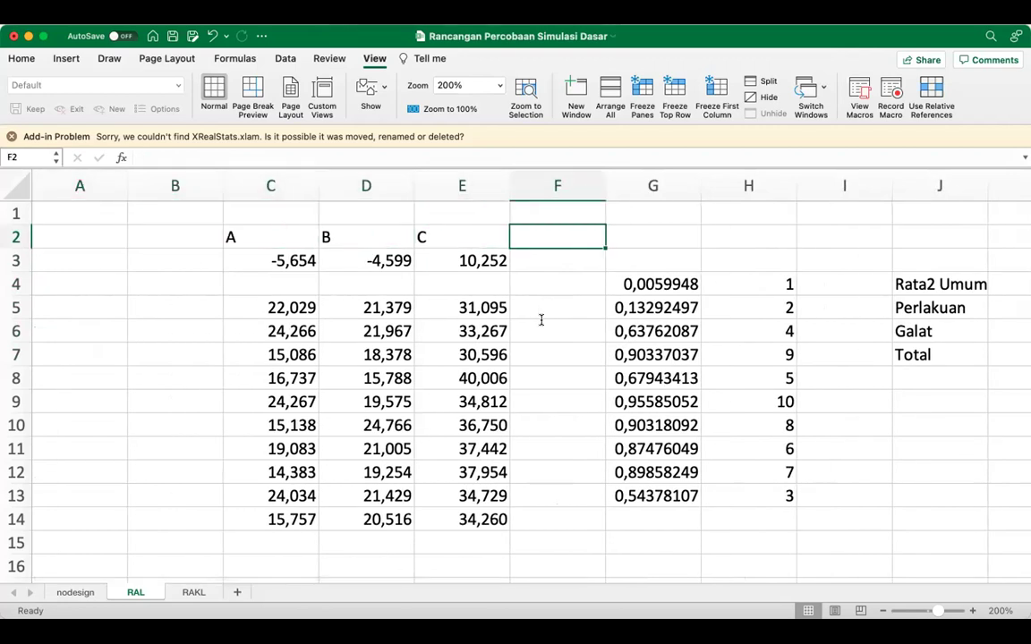
pyautogui.press('Right')
pyautogui.press('Right')
pyautogui.press('Left')
pyautogui.press('Left')
pyautogui.press('Right')
pyautogui.press('Right')
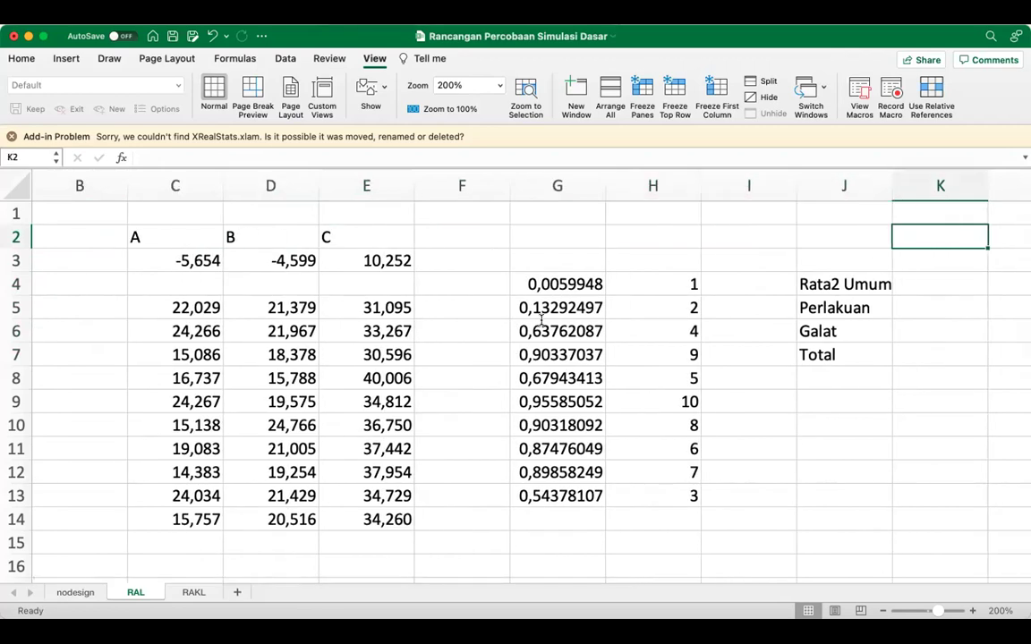
pyautogui.press('Down')
pyautogui.press('Down')
pyautogui.press('Down')
pyautogui.press('Down')
pyautogui.press('Down')
pyautogui.press('Down')
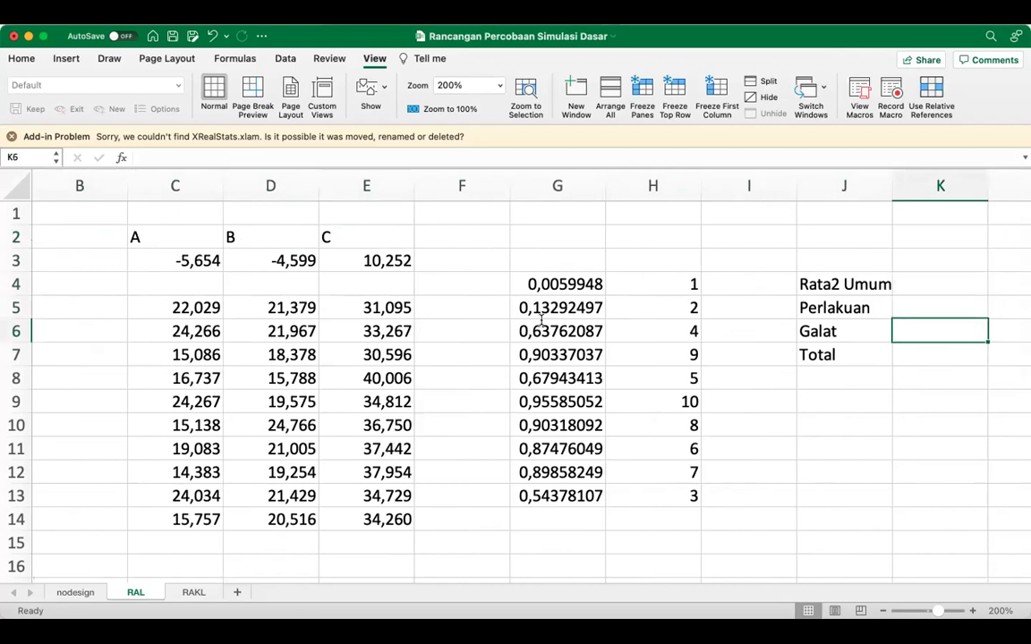
# Step: Define the name AcakLengkap for the observation range C5:E14
pyautogui.press('Left')
pyautogui.press('Left')
pyautogui.press('Left')
pyautogui.press('Left')
pyautogui.press('Left')
pyautogui.press('Left')
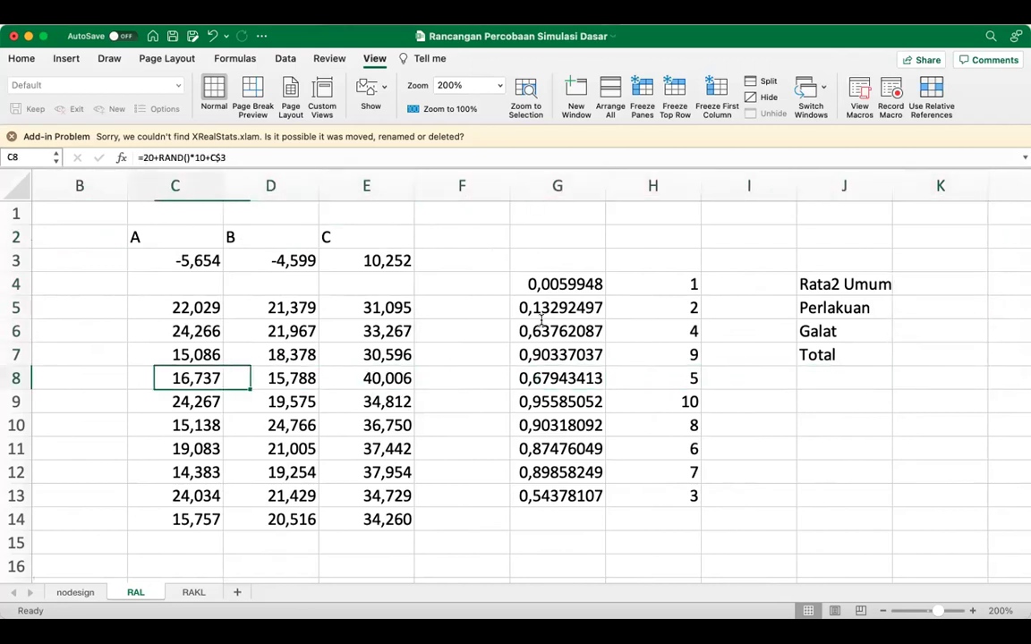
pyautogui.press('Right')
pyautogui.press('Up')
pyautogui.press('Up')
pyautogui.press('Up')
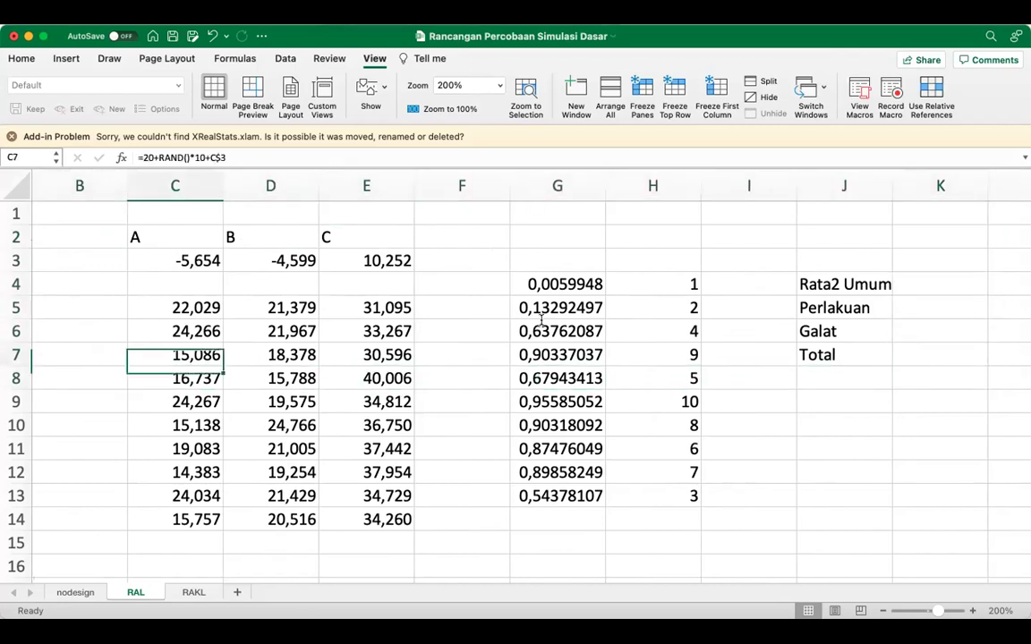
pyautogui.hotkey('shift', 'Right')
pyautogui.hotkey('shift', 'Right')
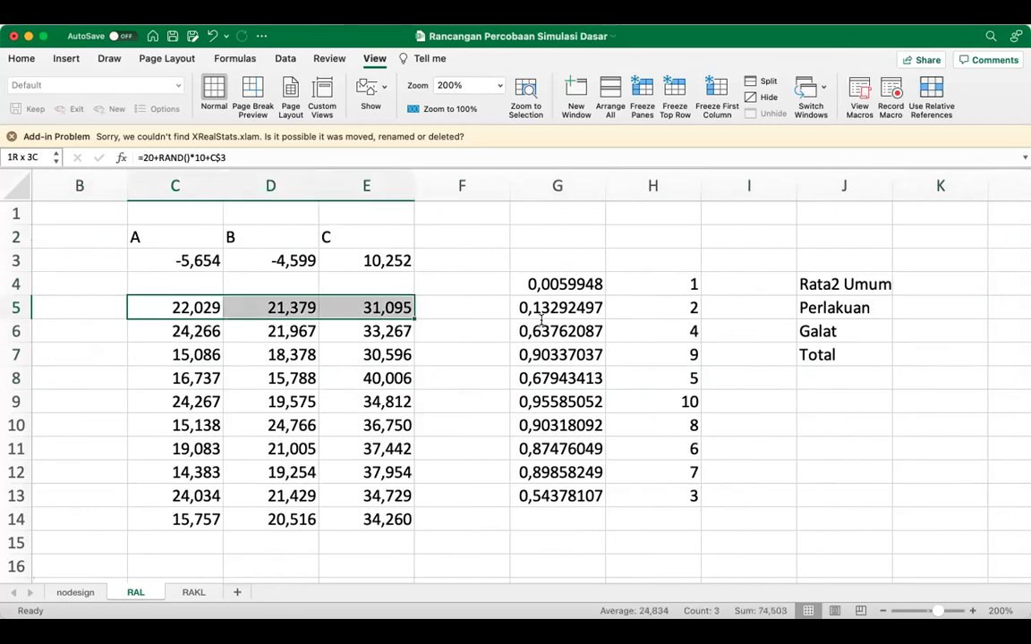
pyautogui.hotkey('shift', 'Down')
pyautogui.hotkey('shift', 'Down')
pyautogui.hotkey('shift', 'Down')
pyautogui.hotkey('shift', 'Down')
pyautogui.hotkey('shift', 'Down')
pyautogui.hotkey('shift', 'Down')
pyautogui.hotkey('shift', 'Down')
pyautogui.hotkey('shift', 'Down')
pyautogui.hotkey('shift', 'Down')
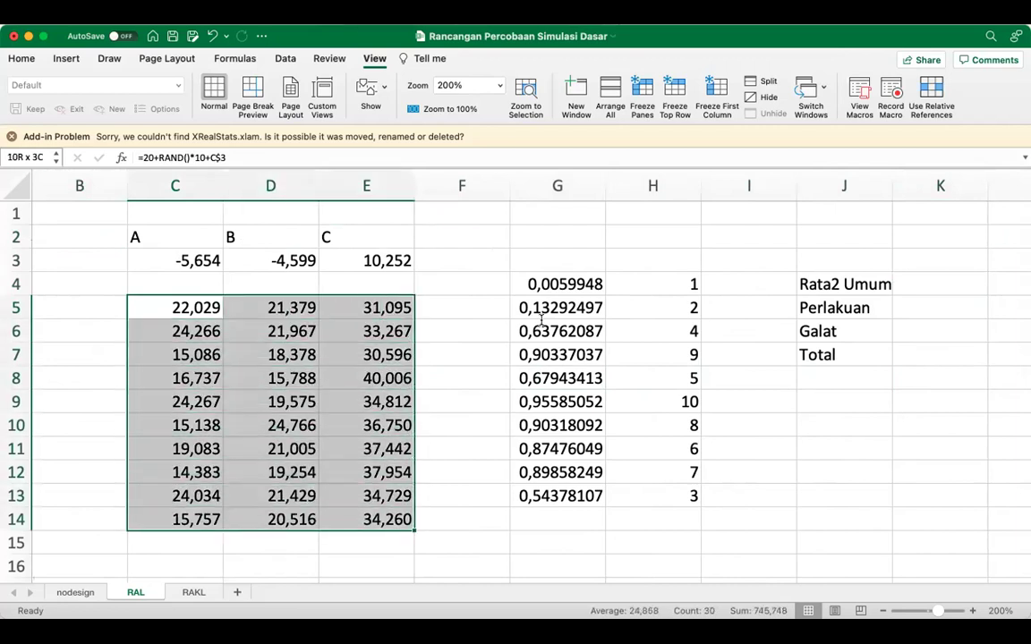
pyautogui.click(35, 161)
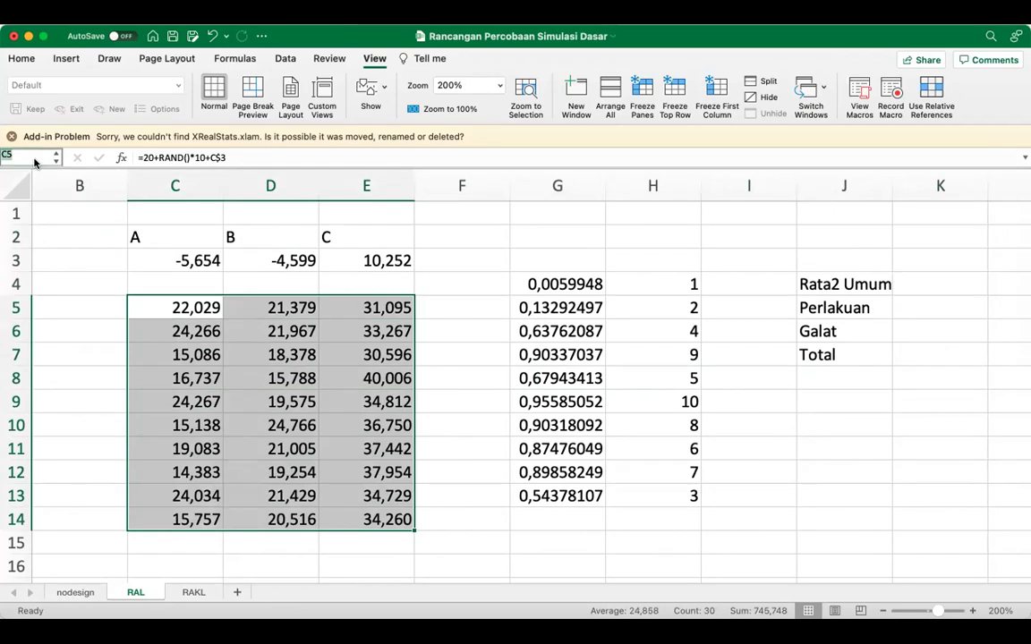
pyautogui.write('Aca')
pyautogui.write('kLengkap')
pyautogui.press('Return')
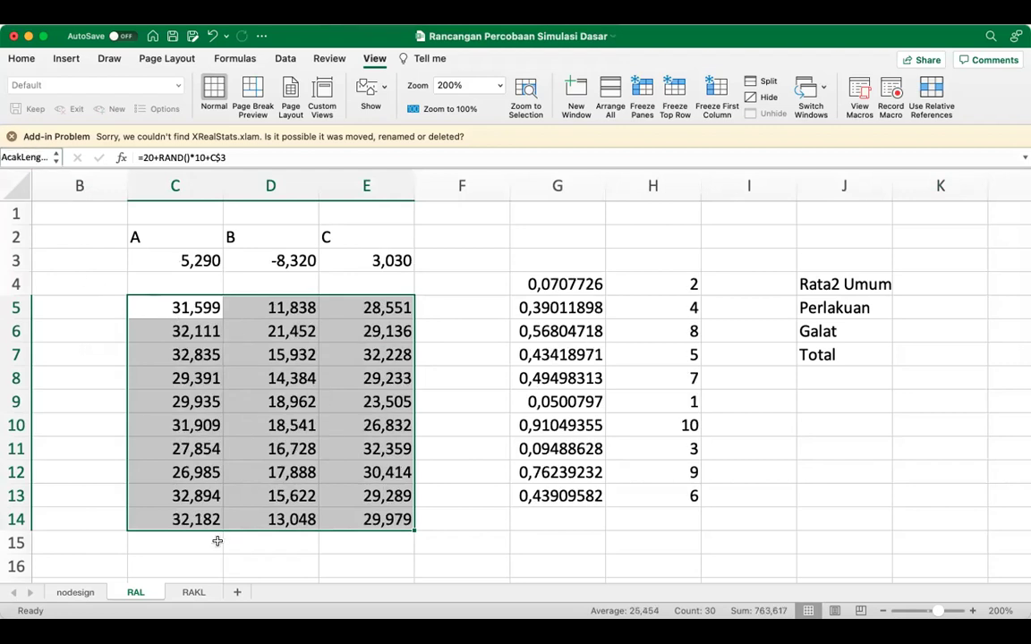
pyautogui.click(177, 556)
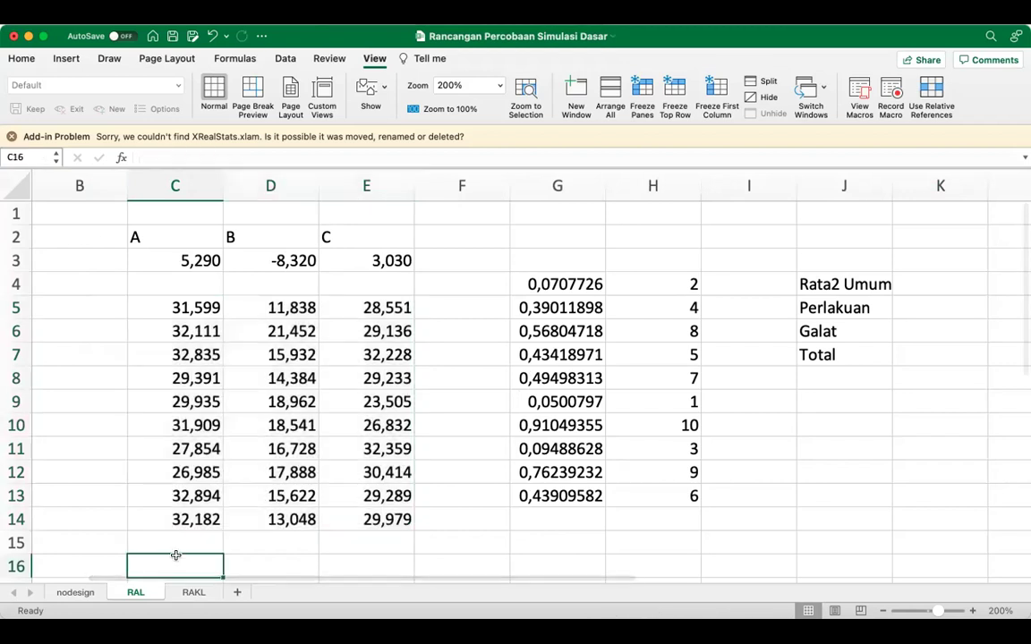
pyautogui.press('Return')
pyautogui.press('Up')
pyautogui.press('Up')
pyautogui.press('Up')
pyautogui.press('Up')
pyautogui.press('Up')
pyautogui.press('Up')
pyautogui.press('Up')
pyautogui.press('Up')
pyautogui.press('Up')
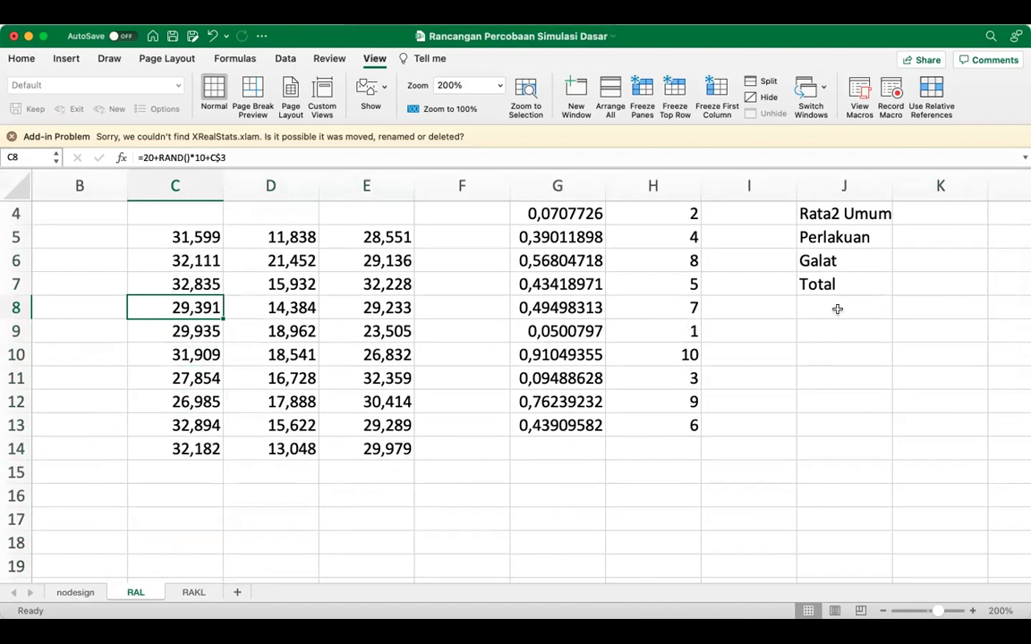
pyautogui.scroll(2, 837, 308)
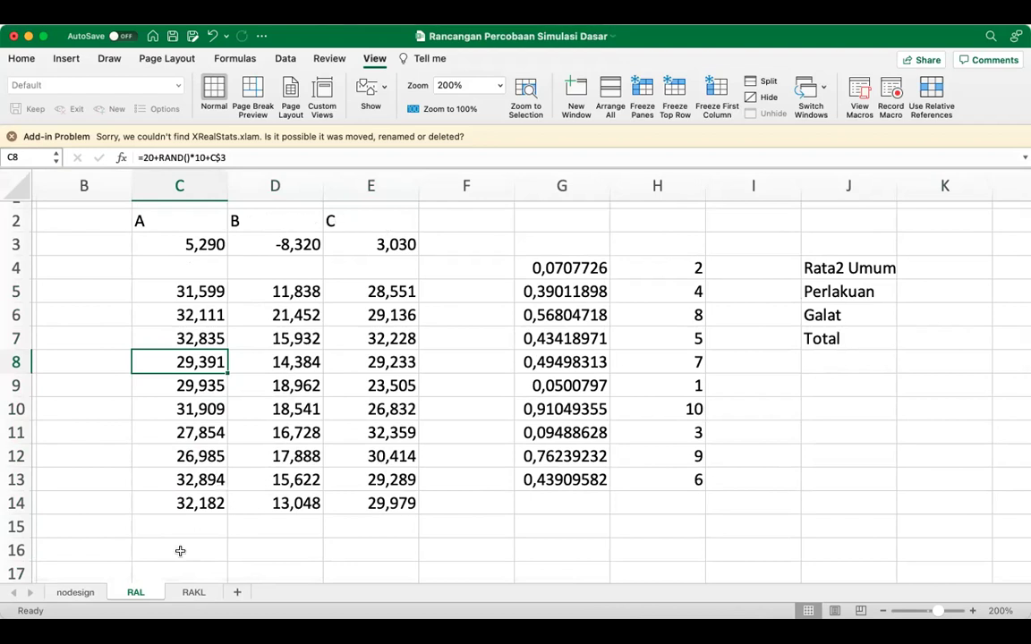
# Step: Total treatment A's observations in C16 with =SUM(C5:C14)
pyautogui.click(179, 480)
pyautogui.click(176, 559)
pyautogui.write('=')
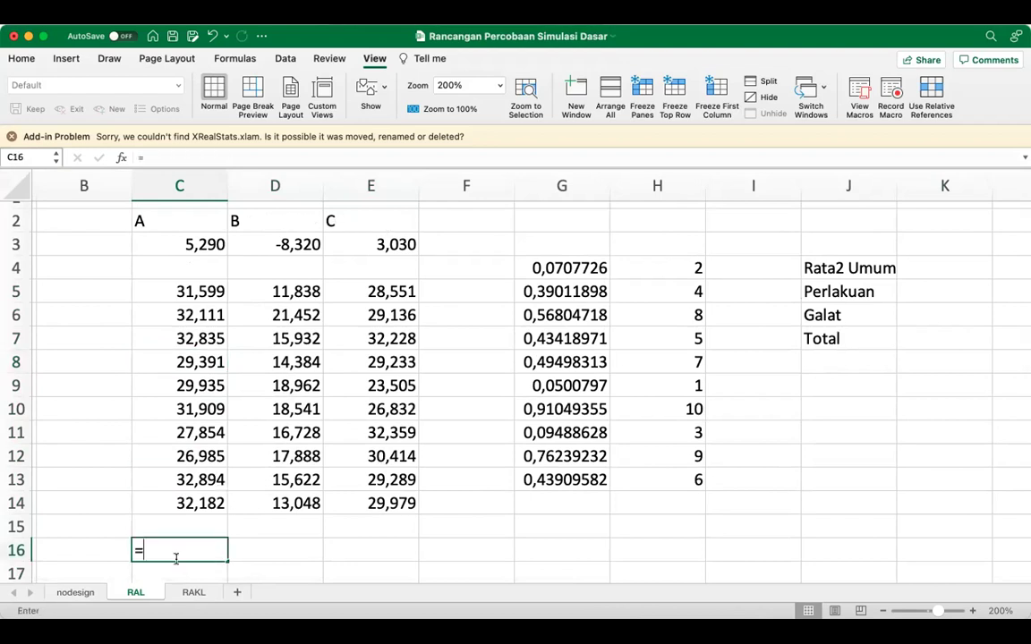
pyautogui.write('sum')
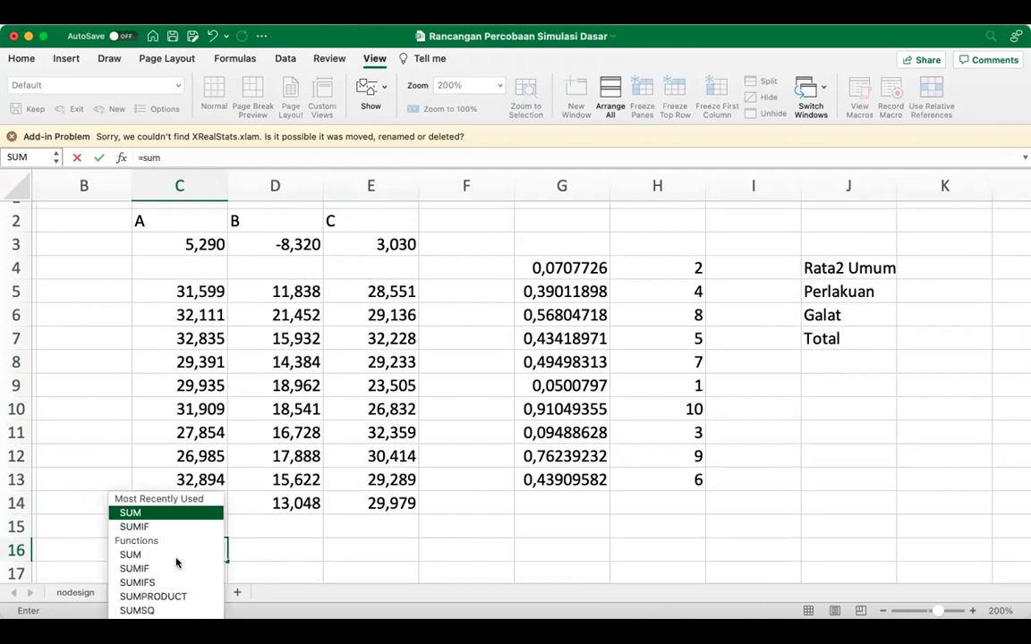
pyautogui.write('(')
pyautogui.press('Up')
pyautogui.press('Up')
pyautogui.press('Up')
pyautogui.press('Up')
pyautogui.press('Up')
pyautogui.press('Up')
pyautogui.press('Up')
pyautogui.press('Up')
pyautogui.press('Up')
pyautogui.press('Up')
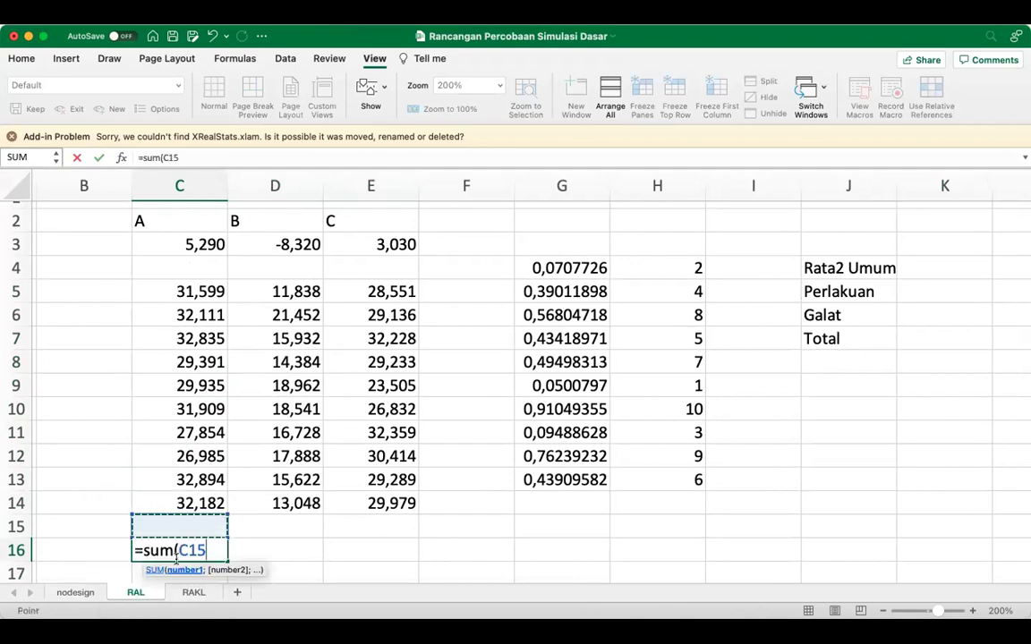
pyautogui.press('Up')
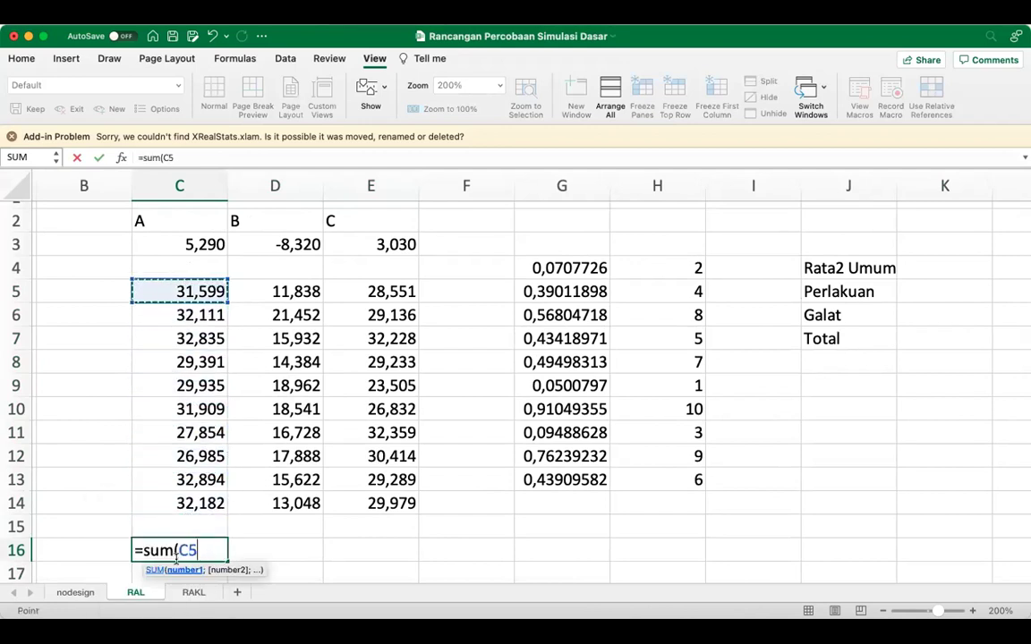
pyautogui.hotkey('shift', 'Down')
pyautogui.hotkey('shift', 'Down')
pyautogui.hotkey('shift', 'Down')
pyautogui.hotkey('shift', 'Down')
pyautogui.hotkey('shift', 'Down')
pyautogui.hotkey('shift', 'Down')
pyautogui.hotkey('shift', 'Down')
pyautogui.hotkey('shift', 'Down')
pyautogui.hotkey('shift', 'Down')
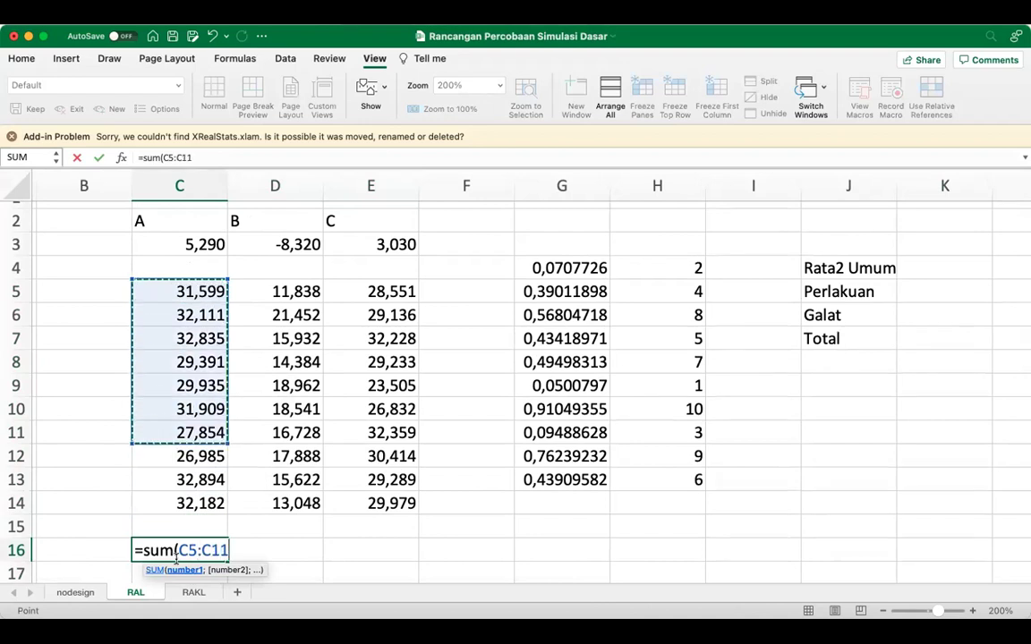
pyautogui.write(')')
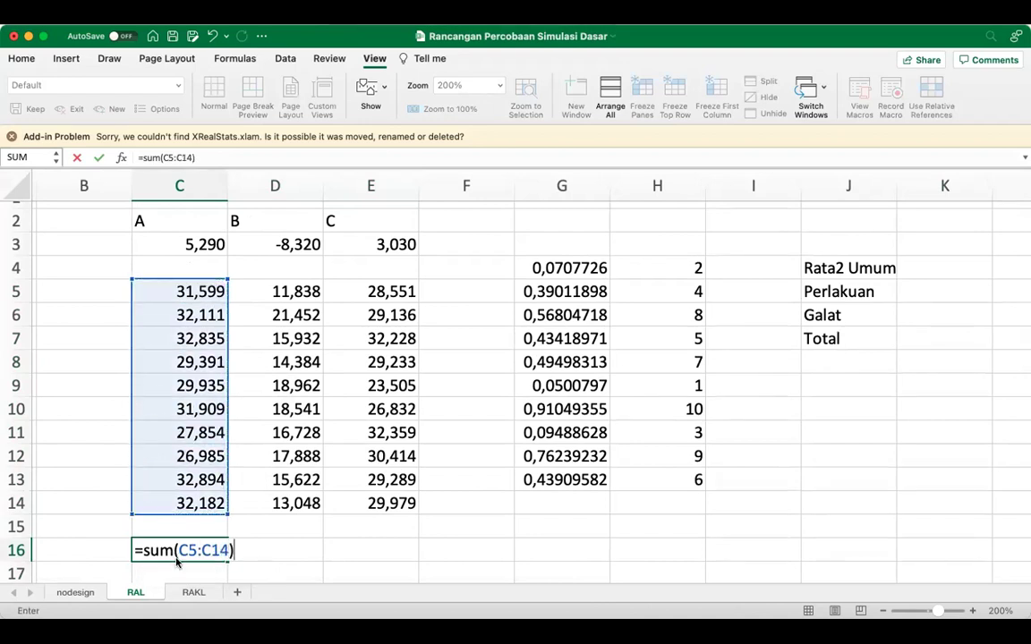
pyautogui.press('Return')
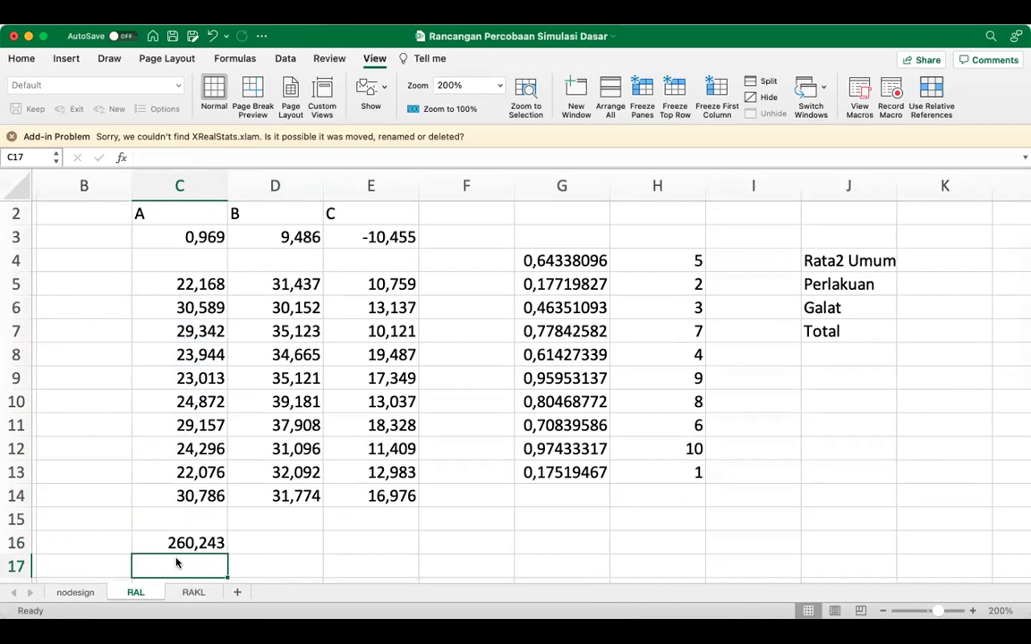
# Step: Count treatment A's observations in C17 with =COUNT(C5:C14)
pyautogui.write('=')
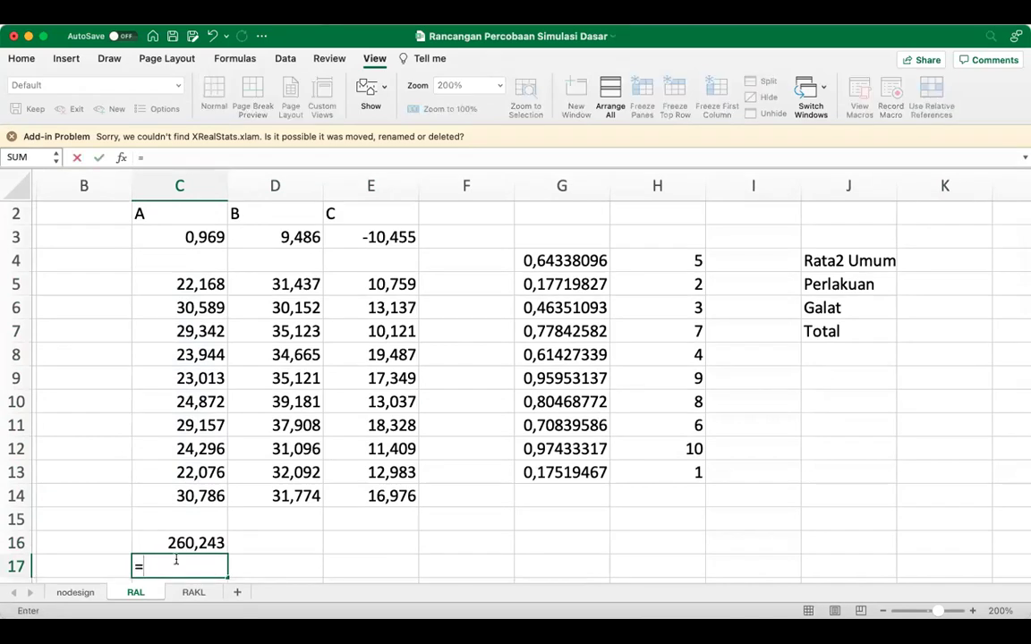
pyautogui.write('count(')
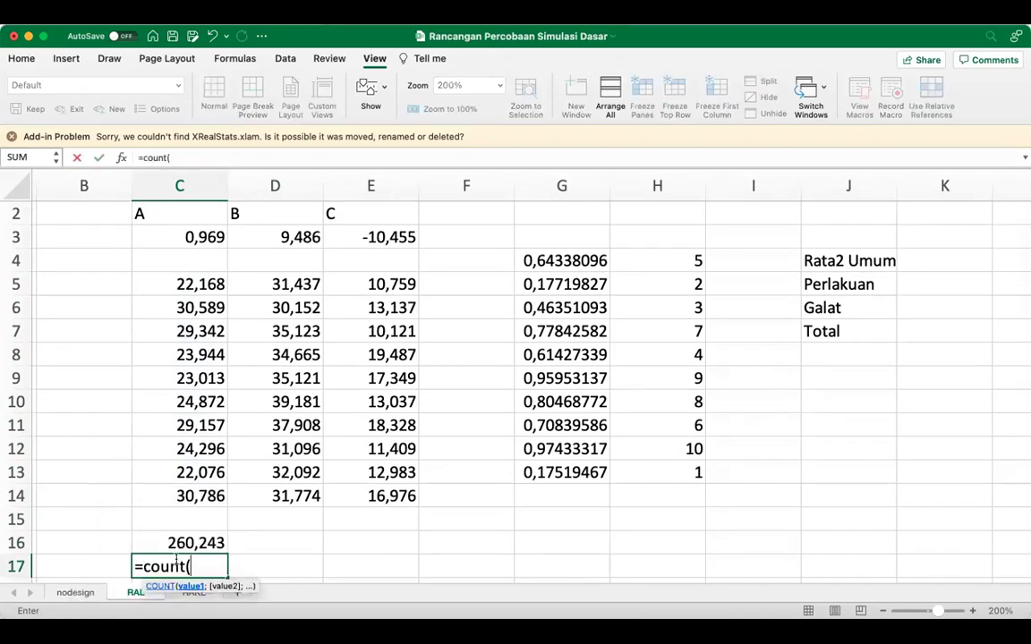
pyautogui.press('Up')
pyautogui.press('Up')
pyautogui.press('Up')
pyautogui.press('Up')
pyautogui.press('Up')
pyautogui.press('Up')
pyautogui.press('Up')
pyautogui.press('Up')
pyautogui.press('Up')
pyautogui.press('Up')
pyautogui.press('Up')
pyautogui.press('Up')
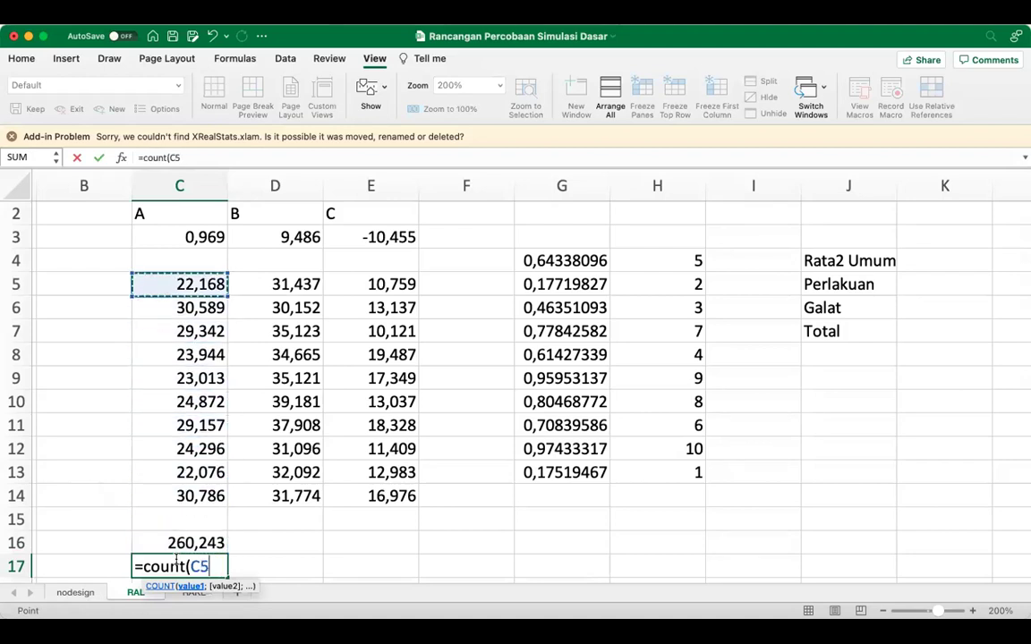
pyautogui.hotkey('shift', 'Down')
pyautogui.hotkey('shift', 'Down')
pyautogui.hotkey('shift', 'Down')
pyautogui.hotkey('shift', 'Down')
pyautogui.hotkey('shift', 'Down')
pyautogui.hotkey('shift', 'Down')
pyautogui.hotkey('shift', 'Down')
pyautogui.hotkey('shift', 'Down')
pyautogui.hotkey('shift', 'Down')
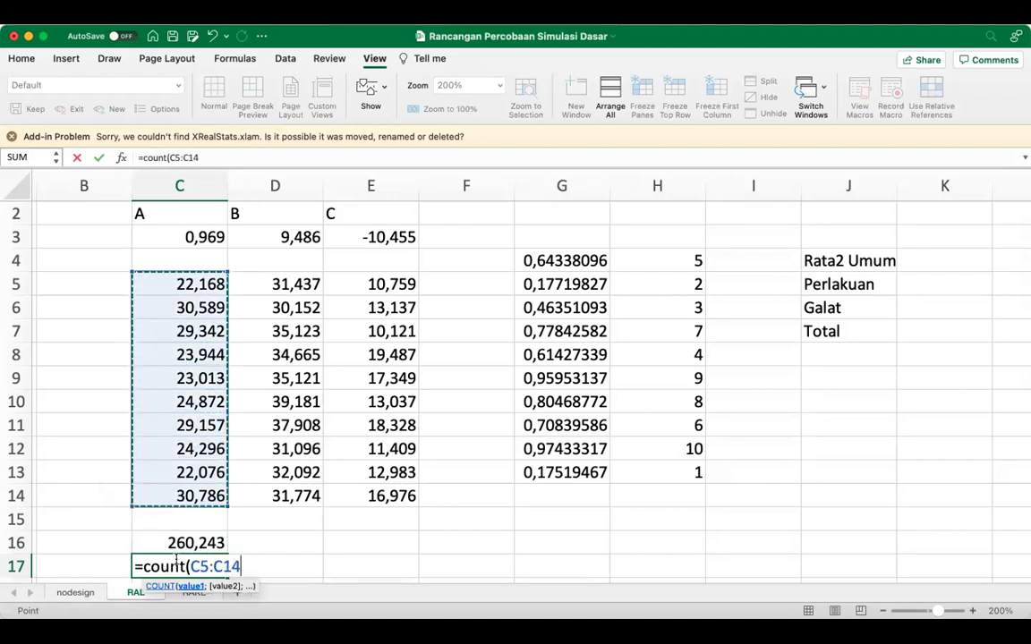
pyautogui.write(')')
pyautogui.press('Return')
# Step: Copy the sum and count formulas in C16:C17 across to columns D and E for treatments B and C
pyautogui.press('Up')
pyautogui.press('Up')
pyautogui.hotkey('shift', 'Down')
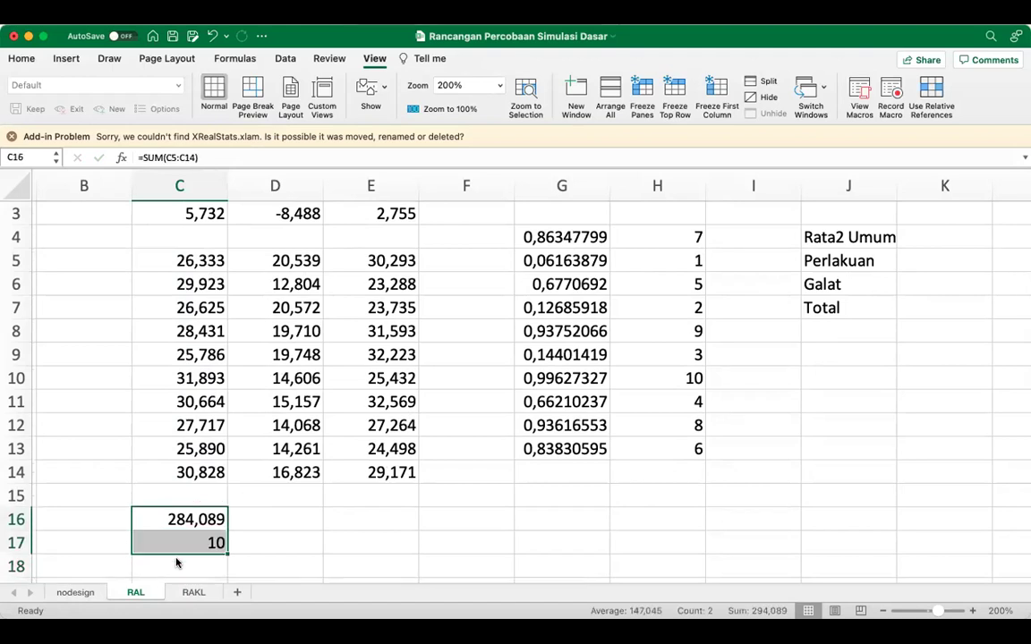
pyautogui.press('cmd+c')
pyautogui.hotkey('shift', 'Right')
pyautogui.hotkey('shift', 'Right')
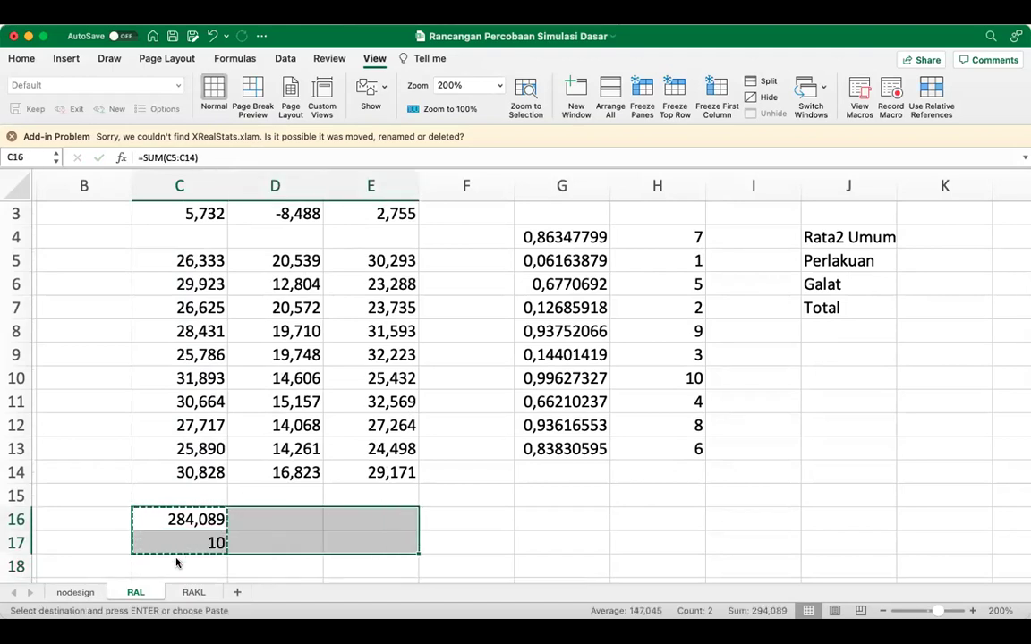
pyautogui.press('super+v')
pyautogui.hotkey('shift', 'Left')
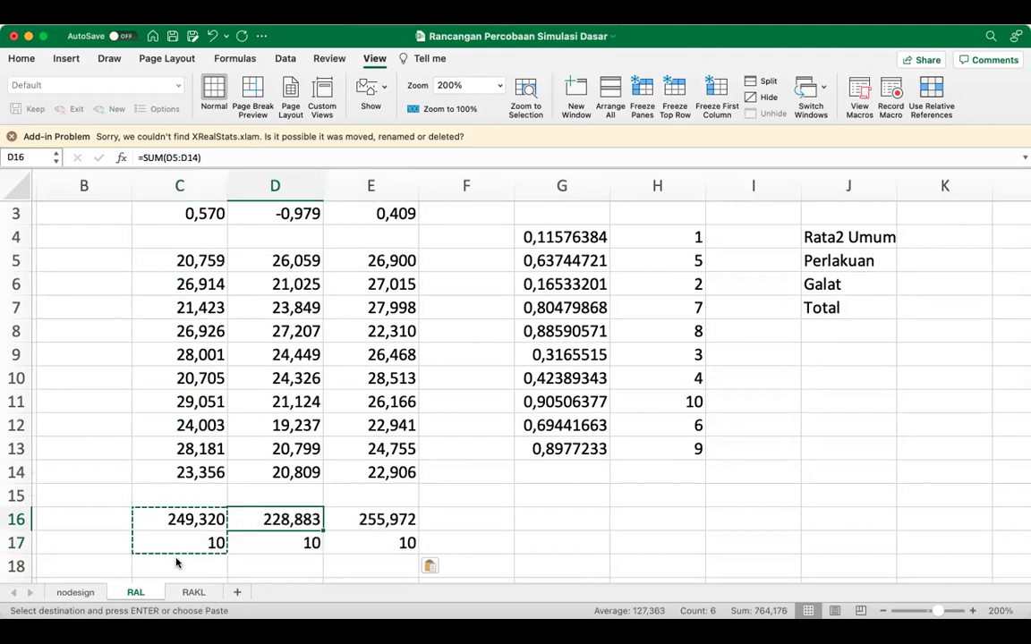
pyautogui.hotkey('shift', 'Left')
pyautogui.hotkey('shift', 'Up')
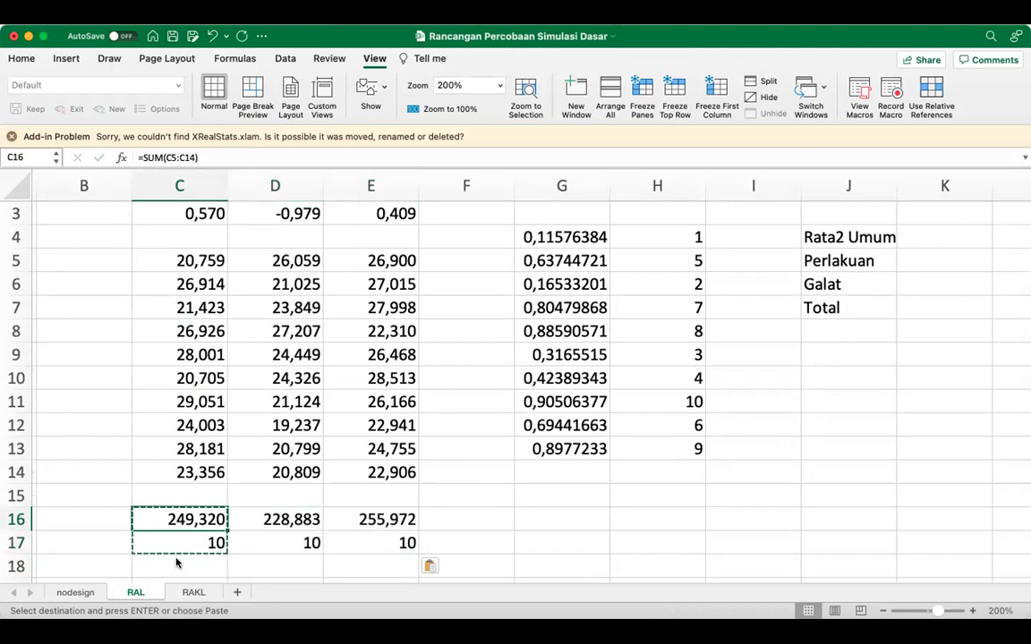
# Step: Review the observation block C5:E14 that feeds the treatment totals, then return to C16 and clear the pending copy
pyautogui.press('Up')
pyautogui.press('Up')
pyautogui.press('Up')
pyautogui.press('Up')
pyautogui.press('Up')
pyautogui.press('Up')
pyautogui.press('Up')
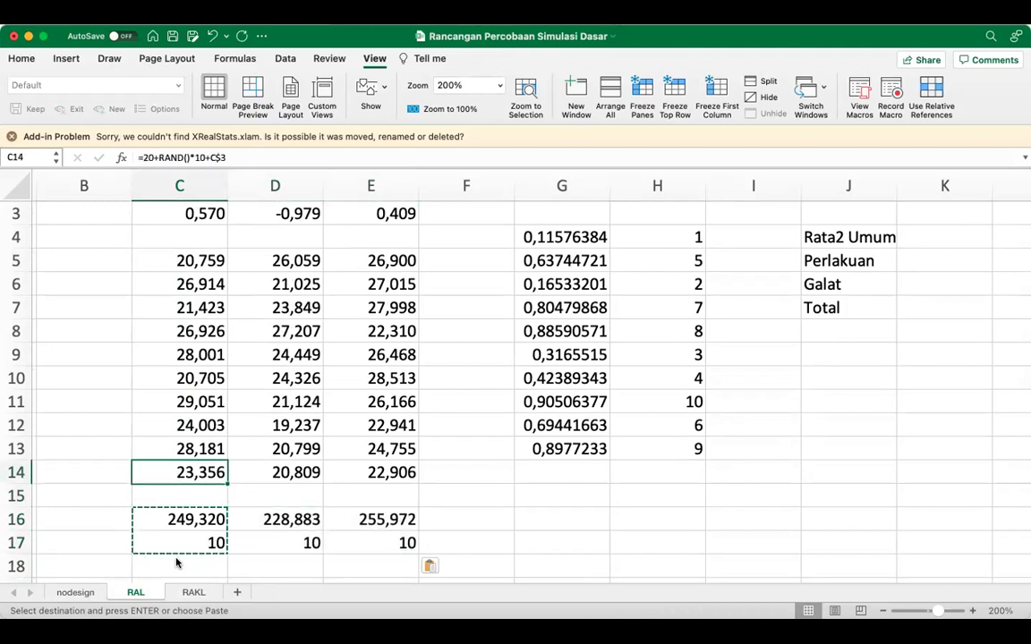
pyautogui.press('Up')
pyautogui.press('Up')
pyautogui.press('Up')
pyautogui.press('Up')
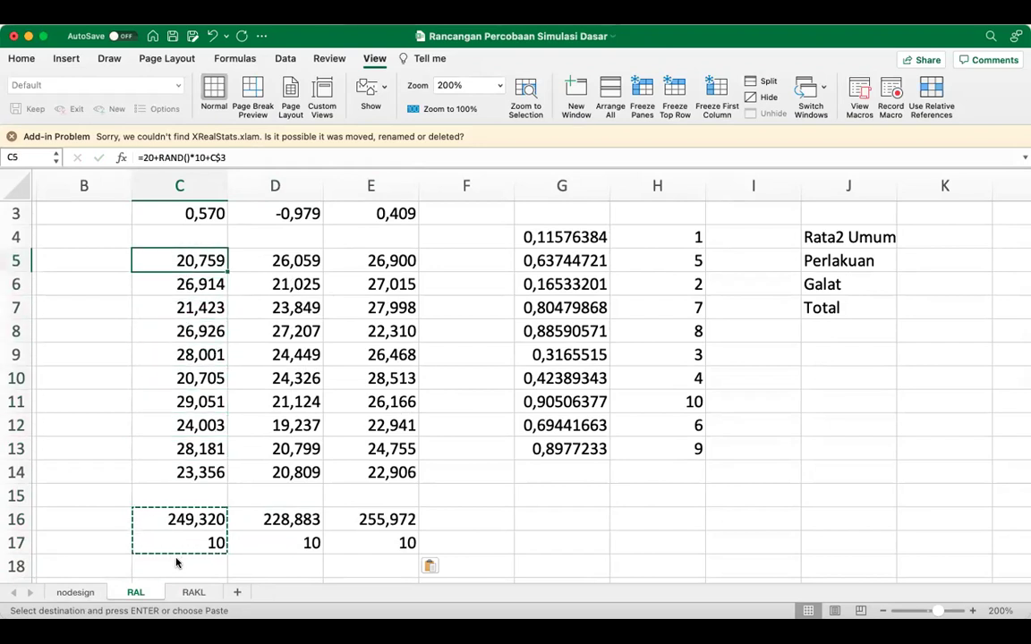
pyautogui.hotkey('shift', 'Right')
pyautogui.hotkey('shift', 'Right')
pyautogui.hotkey('shift', 'Down')
pyautogui.hotkey('shift', 'Down')
pyautogui.hotkey('shift', 'Down')
pyautogui.hotkey('shift', 'Down')
pyautogui.hotkey('shift', 'Down')
pyautogui.hotkey('shift', 'Down')
pyautogui.hotkey('shift', 'Down')
pyautogui.hotkey('shift', 'Down')
pyautogui.hotkey('shift', 'Down')
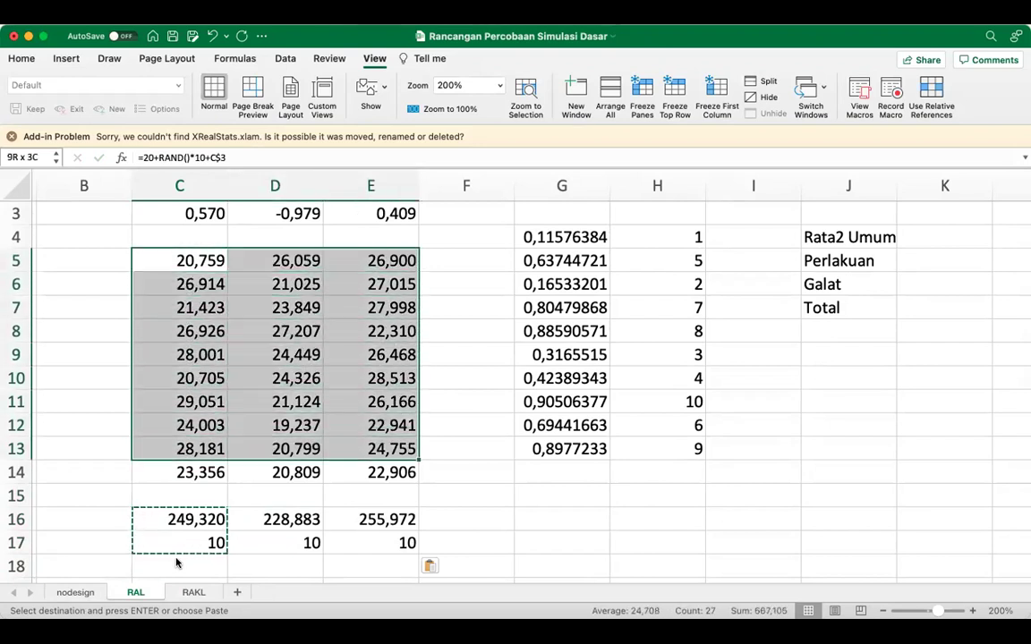
pyautogui.press('Down')
pyautogui.press('Down')
pyautogui.press('Down')
pyautogui.press('Down')
pyautogui.press('Down')
pyautogui.press('Down')
pyautogui.press('Down')
pyautogui.press('Down')
pyautogui.press('Down')
pyautogui.press('Down')
pyautogui.press('Down')
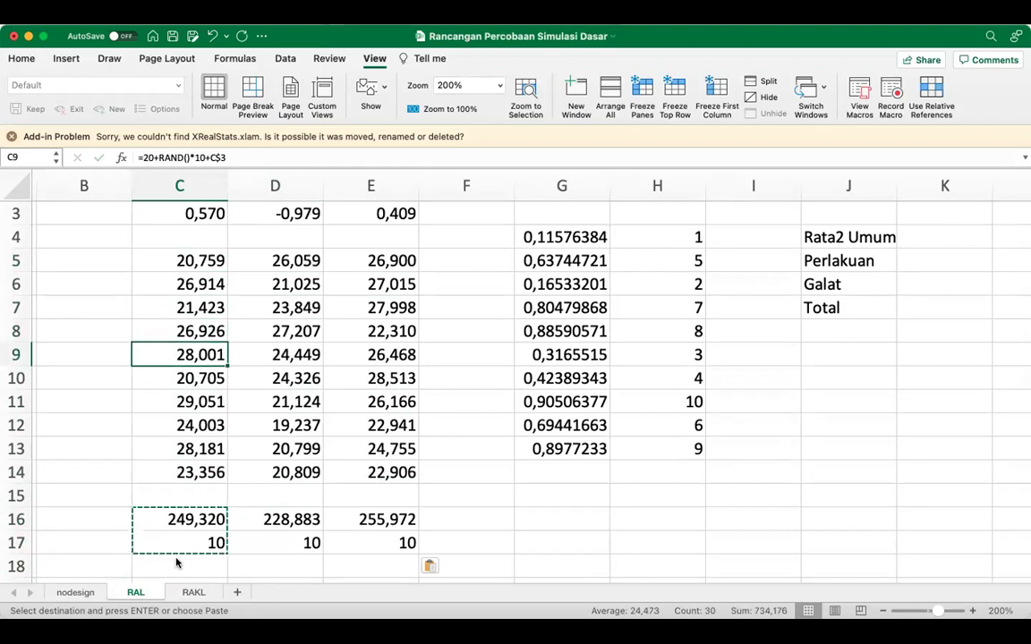
pyautogui.press('Escape')
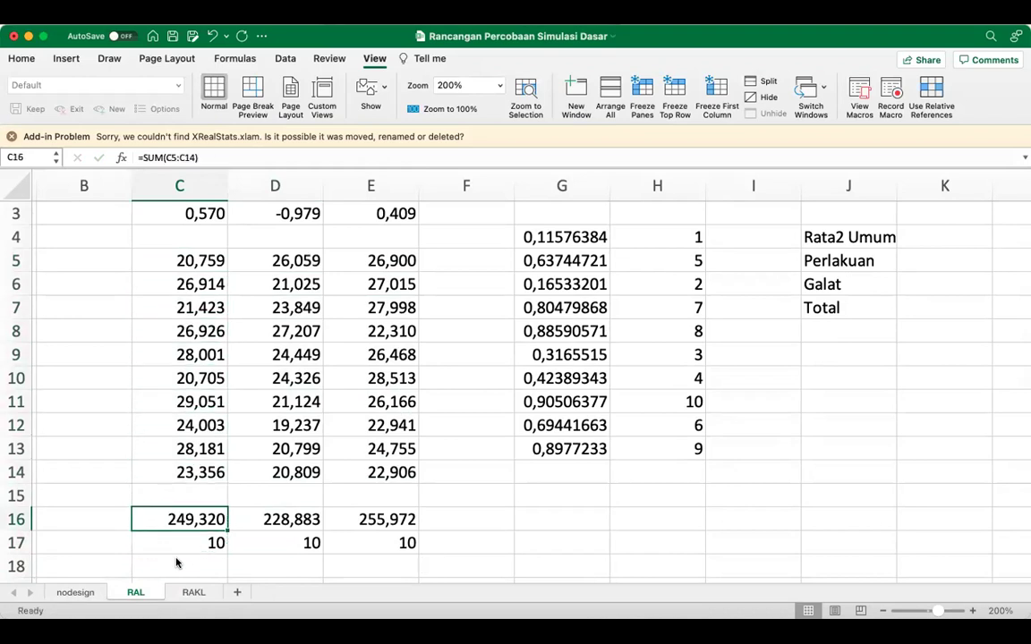
# Step: Define the name SubTotPerlak for the treatment totals in C16:E16
pyautogui.hotkey('shift', 'Right')
pyautogui.hotkey('shift', 'Right')
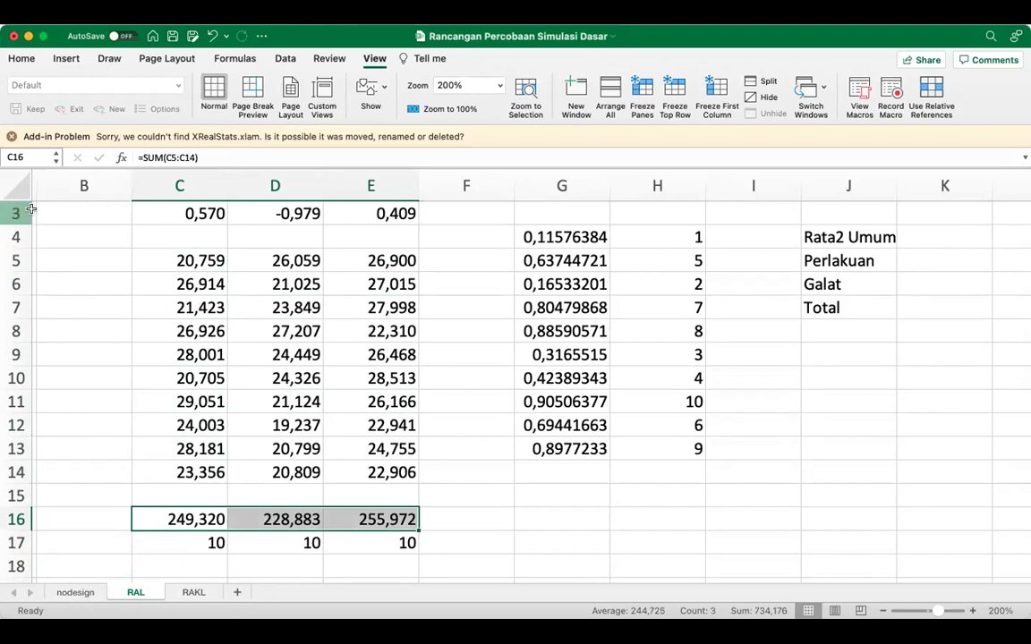
pyautogui.click(30, 159)
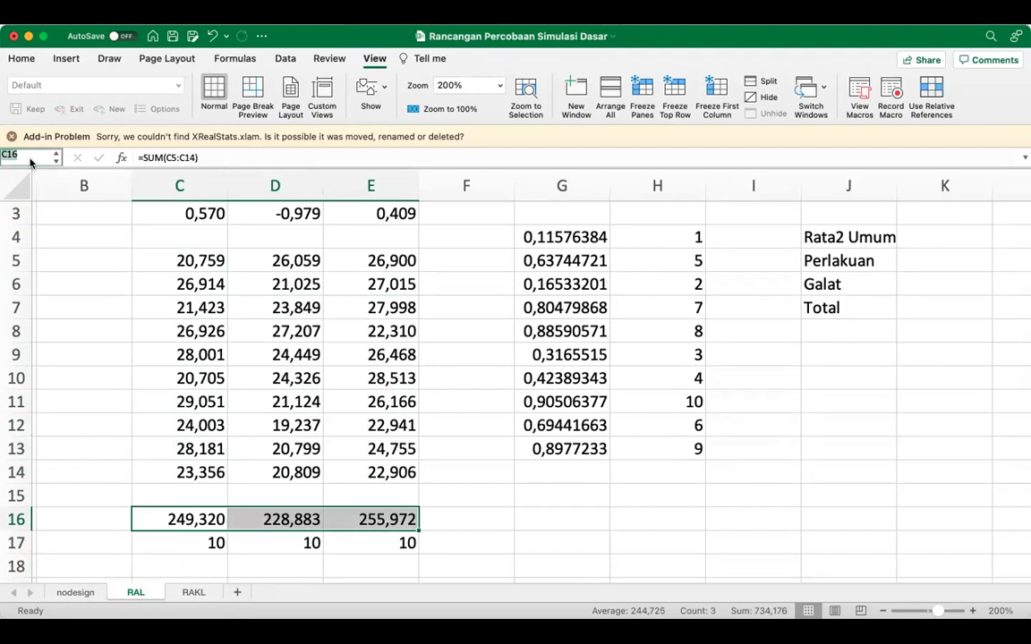
pyautogui.write('SubTotPerlak')
pyautogui.press('Return')
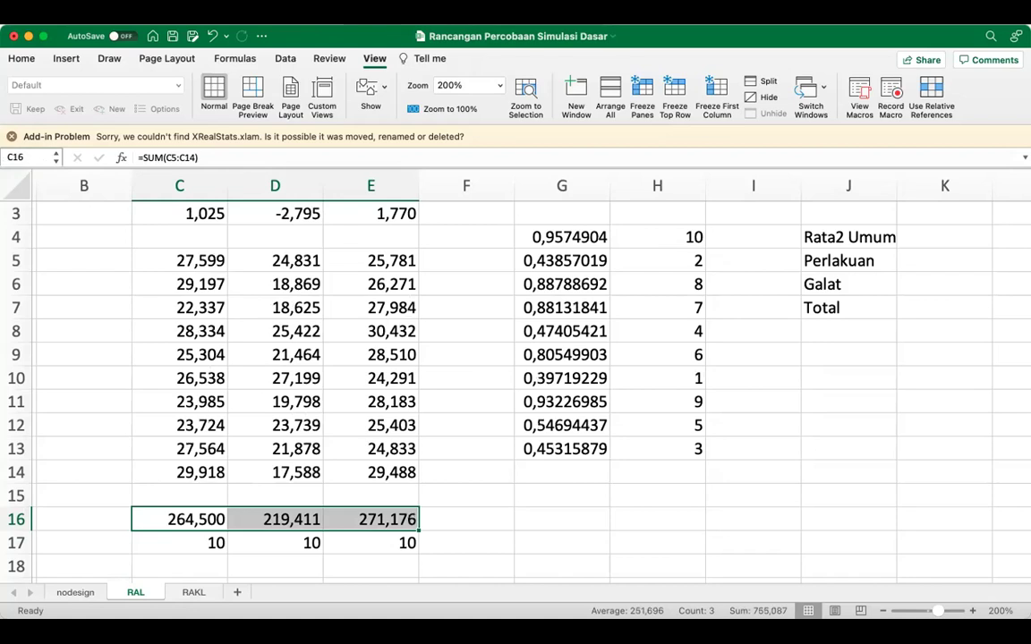
# Step: Count all observations in K7, beside the Total label, with =COUNT(AcakLengkap)
pyautogui.press('Right')
pyautogui.press('Right')
pyautogui.press('Right')
pyautogui.press('Right')
pyautogui.press('Right')
pyautogui.press('Right')
pyautogui.press('Right')
pyautogui.press('Right')
pyautogui.press('Right')
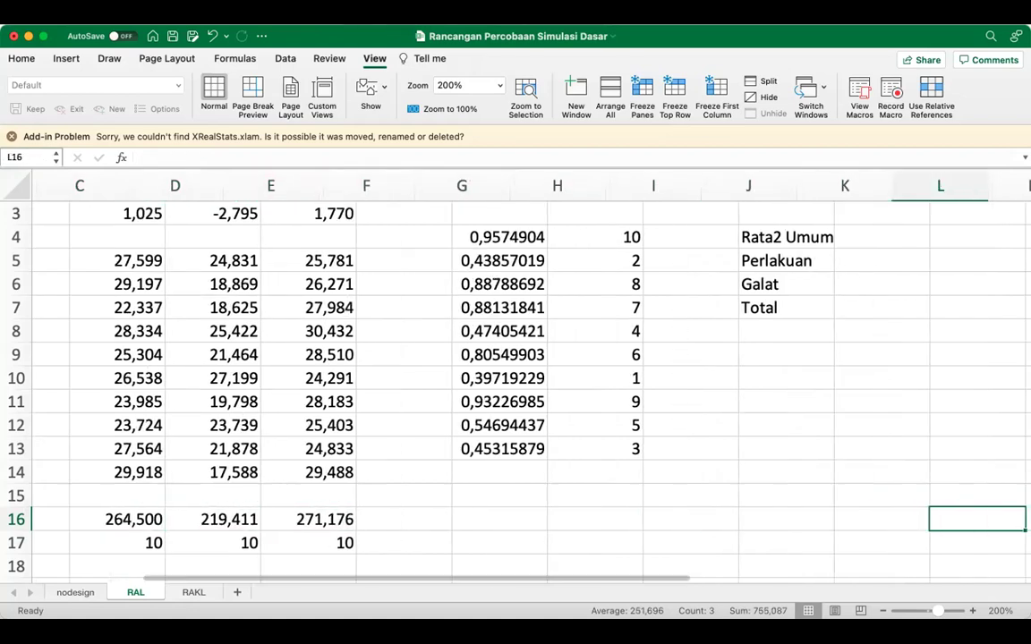
pyautogui.press('Left')
pyautogui.press('Left')
pyautogui.press('Right')
pyautogui.press('Up')
pyautogui.press('Up')
pyautogui.press('Up')
pyautogui.press('Up')
pyautogui.press('Up')
pyautogui.press('Up')
pyautogui.press('Up')
pyautogui.press('Up')
pyautogui.press('Up')
pyautogui.press('Up')
pyautogui.press('Up')
pyautogui.press('Up')
pyautogui.press('Up')
pyautogui.press('Up')
pyautogui.press('Down')
pyautogui.press('Down')
pyautogui.press('Down')
pyautogui.press('Down')
pyautogui.press('Down')
pyautogui.write('=')
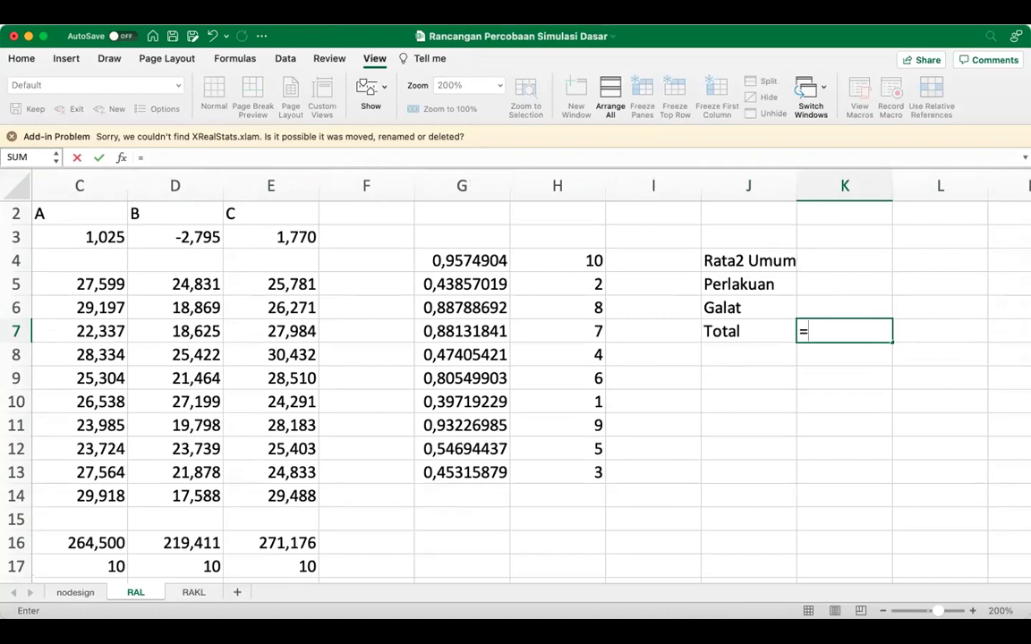
pyautogui.write('count')
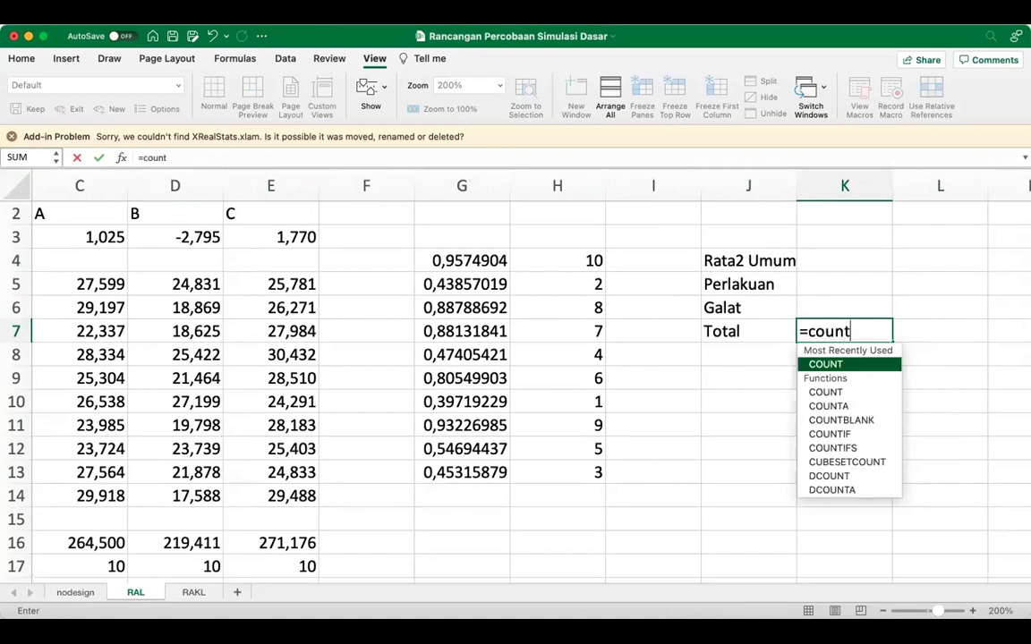
pyautogui.write('(')
pyautogui.moveTo(78, 285); pyautogui.dragTo(261, 487)
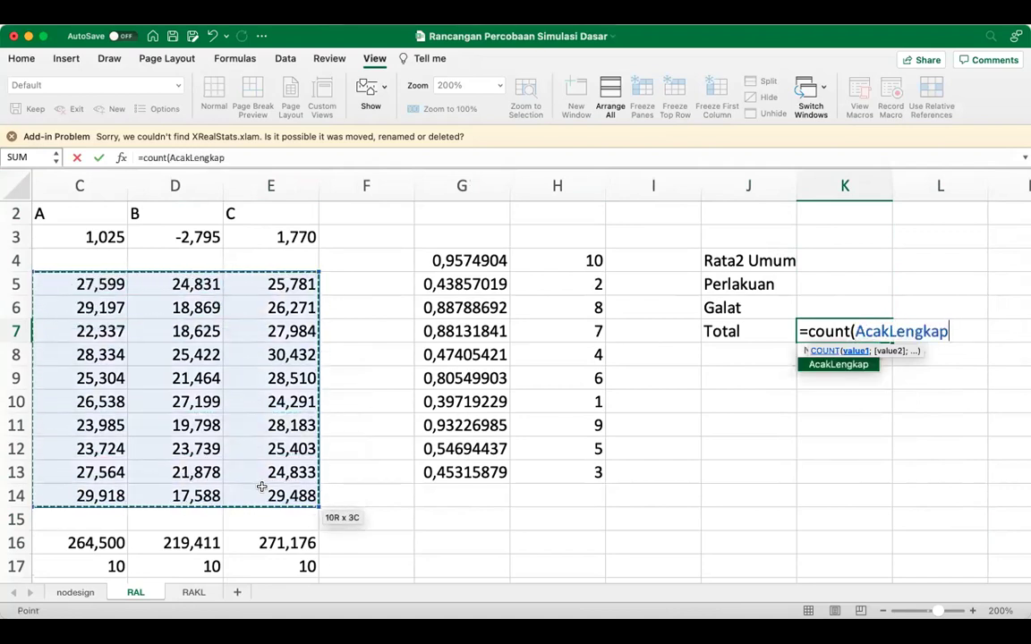
pyautogui.write(')')
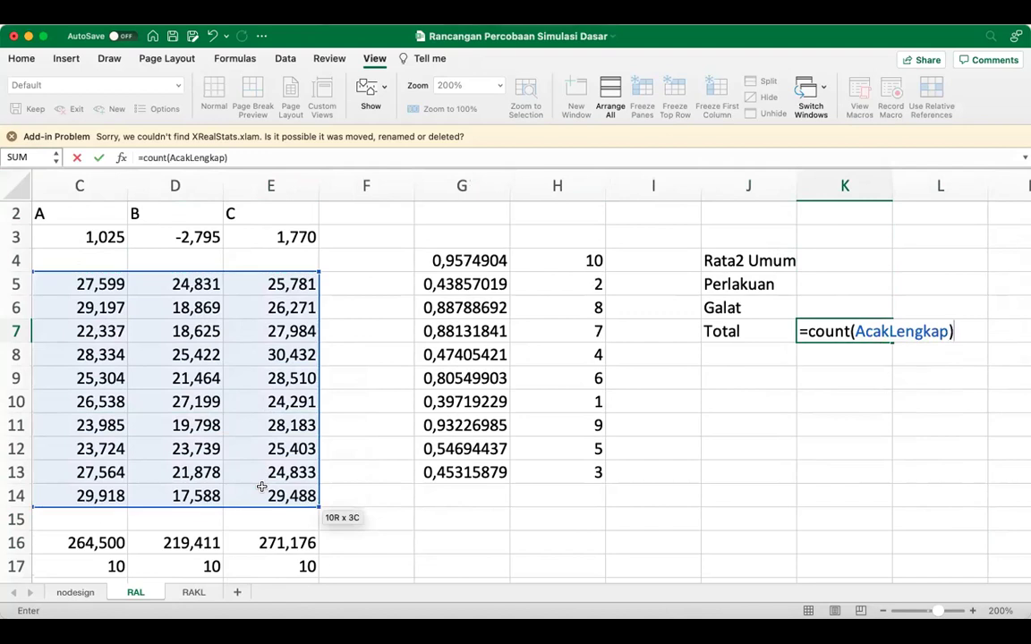
pyautogui.press('Return')
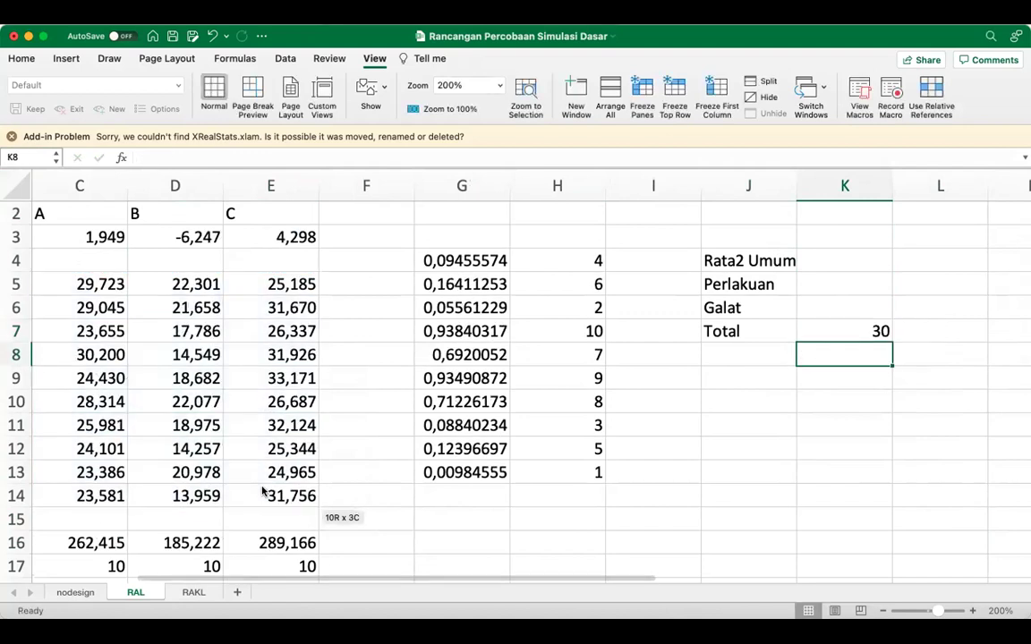
# Step: Turn the count in K7 into the total degrees of freedom by extending the formula to =COUNT(AcakLengkap)-1
pyautogui.press('Up')
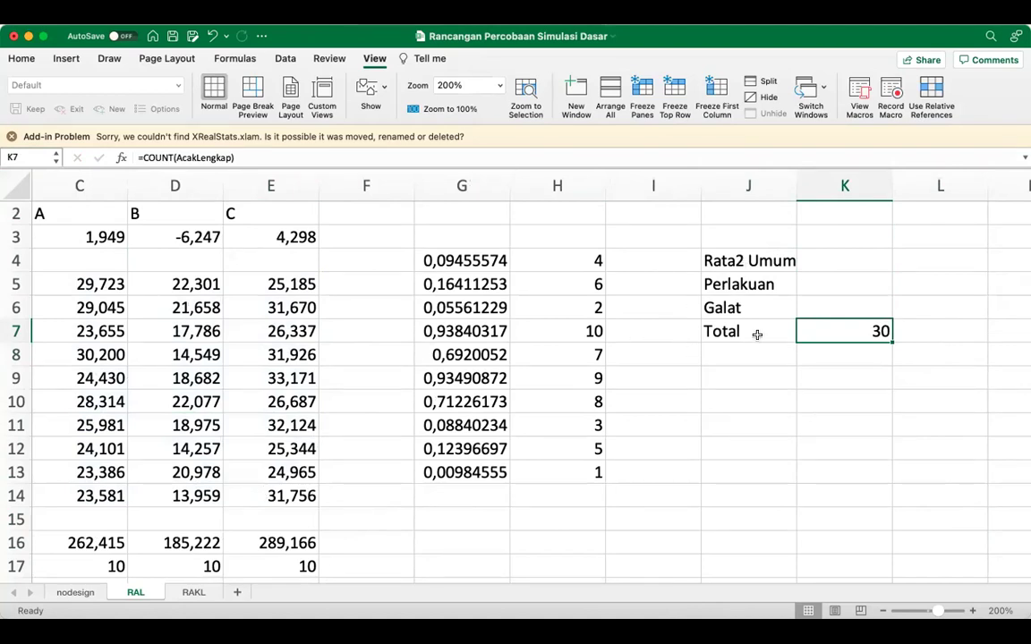
pyautogui.click(345, 155)
pyautogui.write('-1')
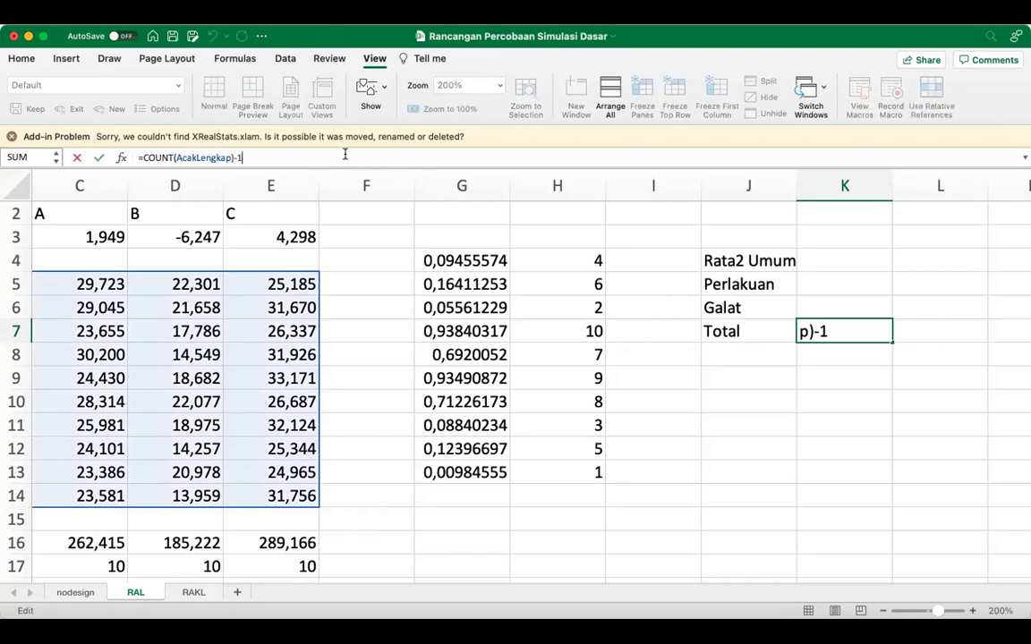
pyautogui.press('Return')
# Step: Remove the Rata2 Umum label from J4 of the analysis-of-variance table
pyautogui.press('Up')
pyautogui.press('Up')
pyautogui.press('Up')
pyautogui.press('Up')
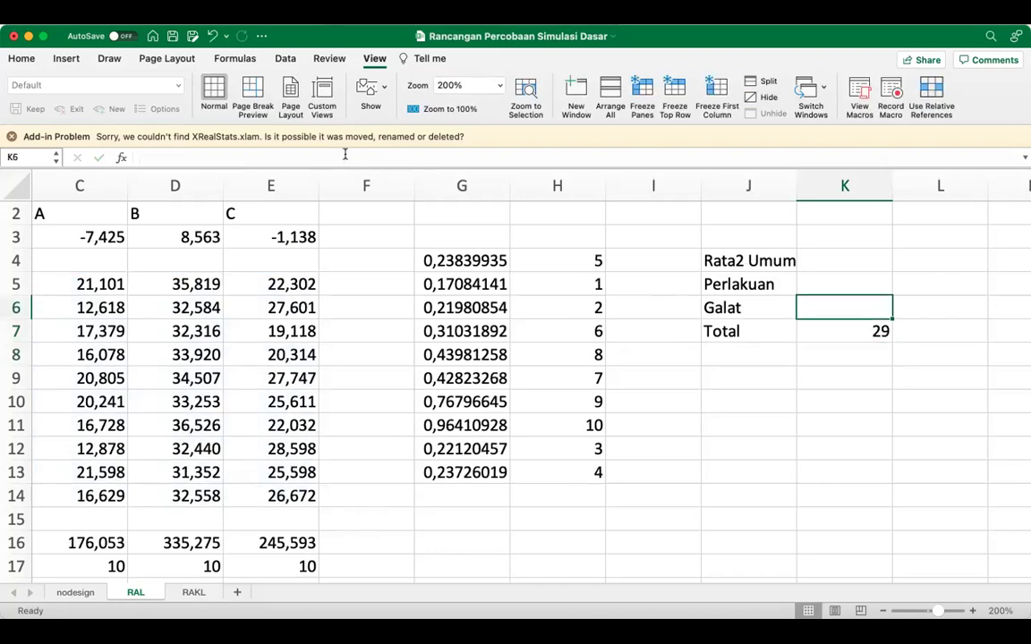
pyautogui.press('Left')
pyautogui.press('BackSpace')
pyautogui.press('Return')
pyautogui.press('Return')
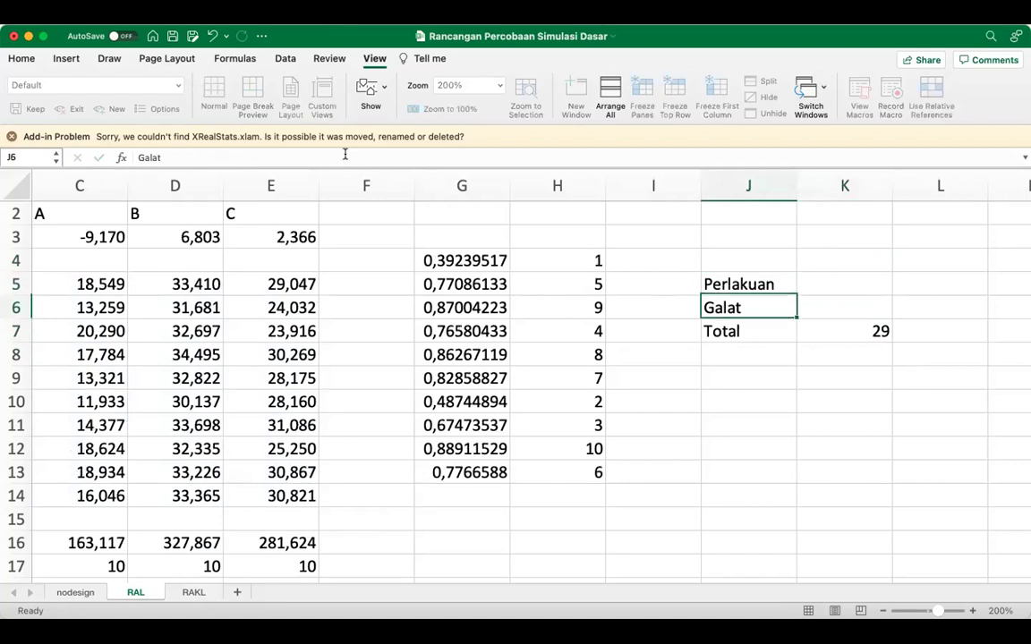
# Step: Compute the Perlakuan degrees of freedom in K5 with =COUNT(SubTotPerlak)-1
pyautogui.press('Up')
pyautogui.press('Up')
pyautogui.press('Down')
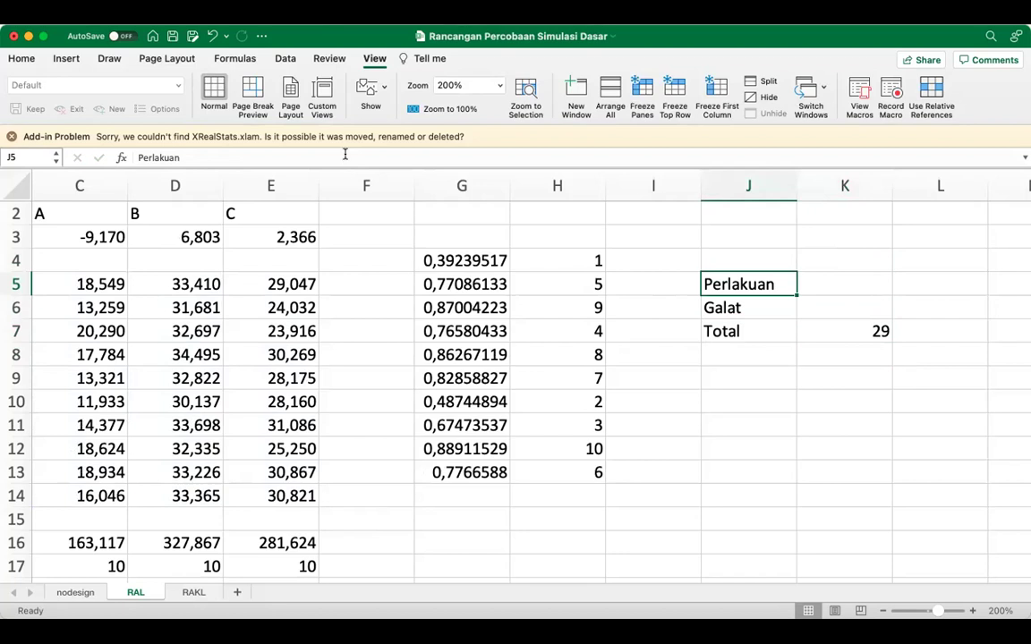
pyautogui.press('Down')
pyautogui.press('Down')
pyautogui.press('Right')
pyautogui.press('Up')
pyautogui.press('Up')
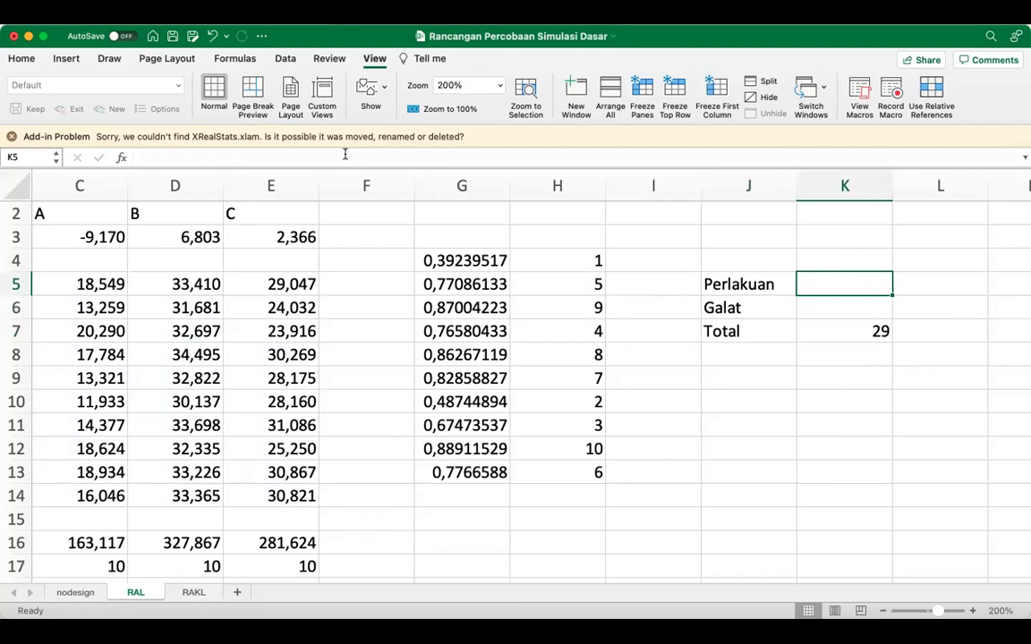
pyautogui.write('=')
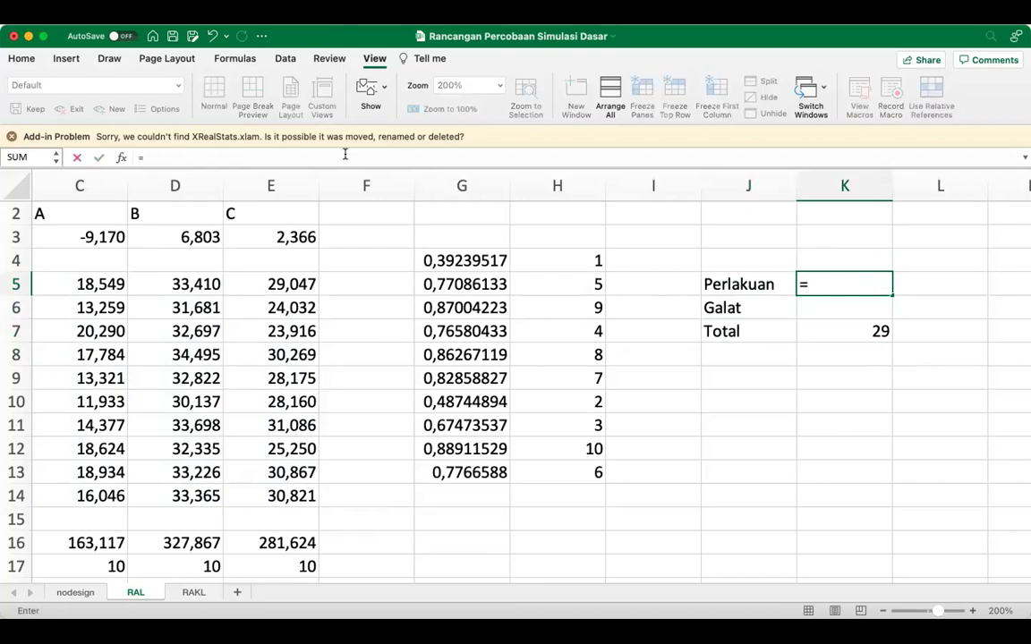
pyautogui.write('count(')
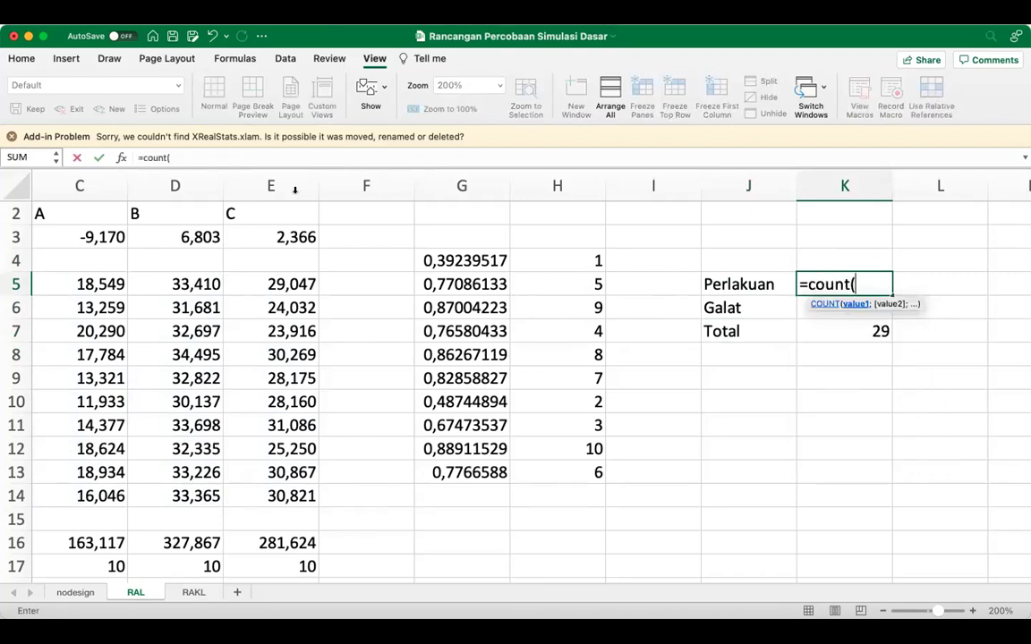
pyautogui.click(79, 543)
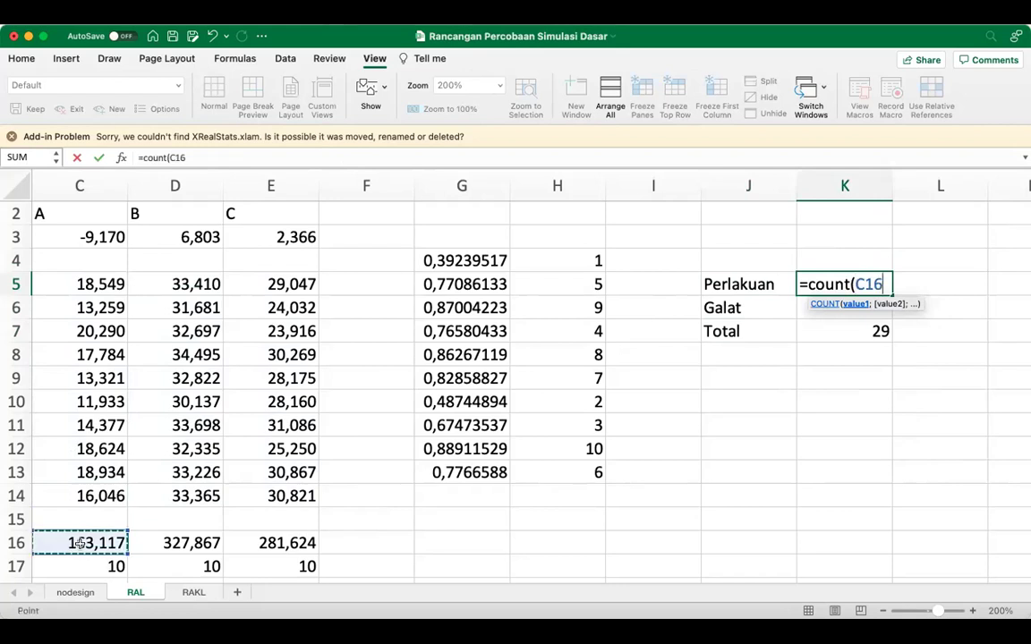
pyautogui.hotkey('shift', 'Right')
pyautogui.hotkey('shift', 'Right')
pyautogui.write(')')
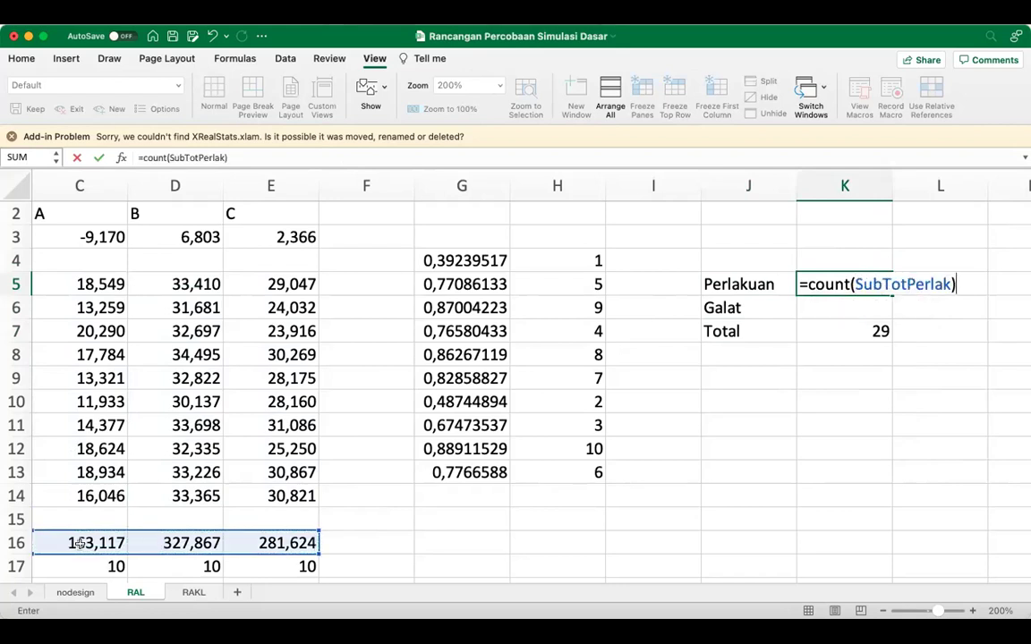
pyautogui.write('-1')
pyautogui.press('Return')
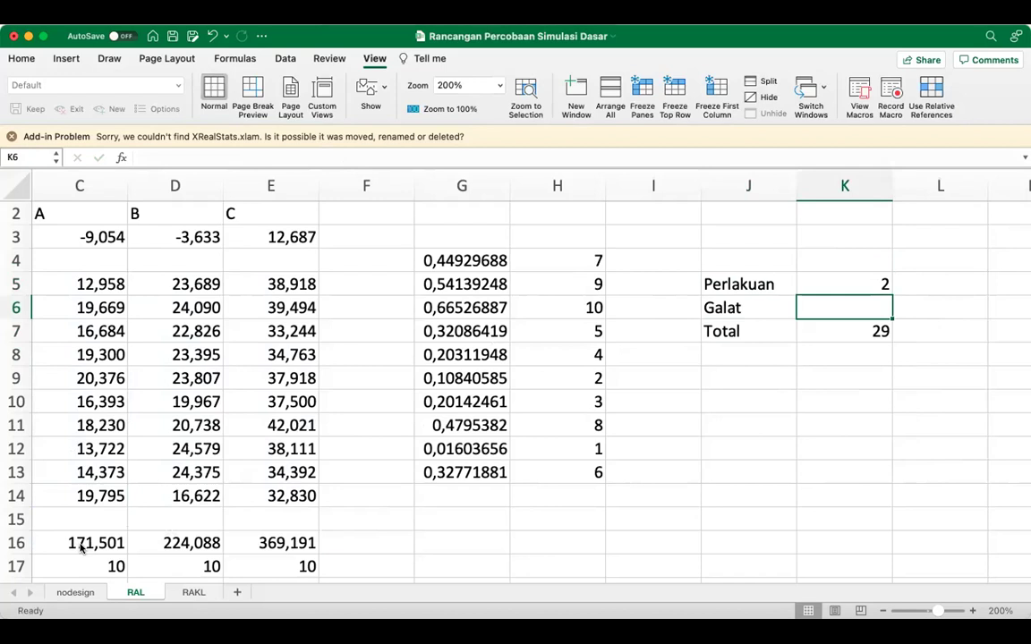
# Step: Compute the Galat degrees of freedom in K6 with =K7-K5
pyautogui.write('=')
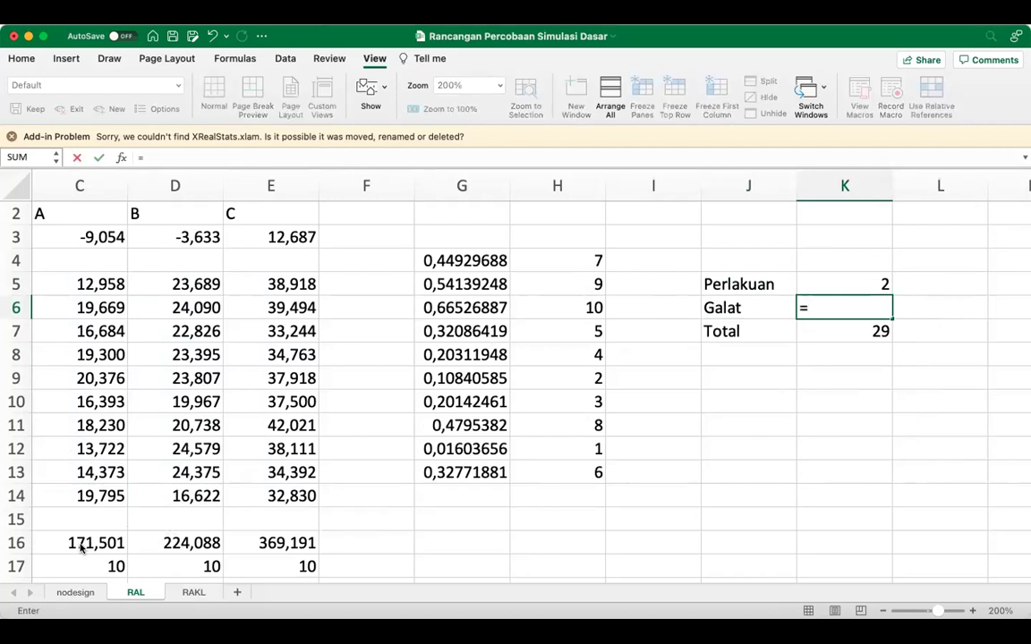
pyautogui.press('Down')
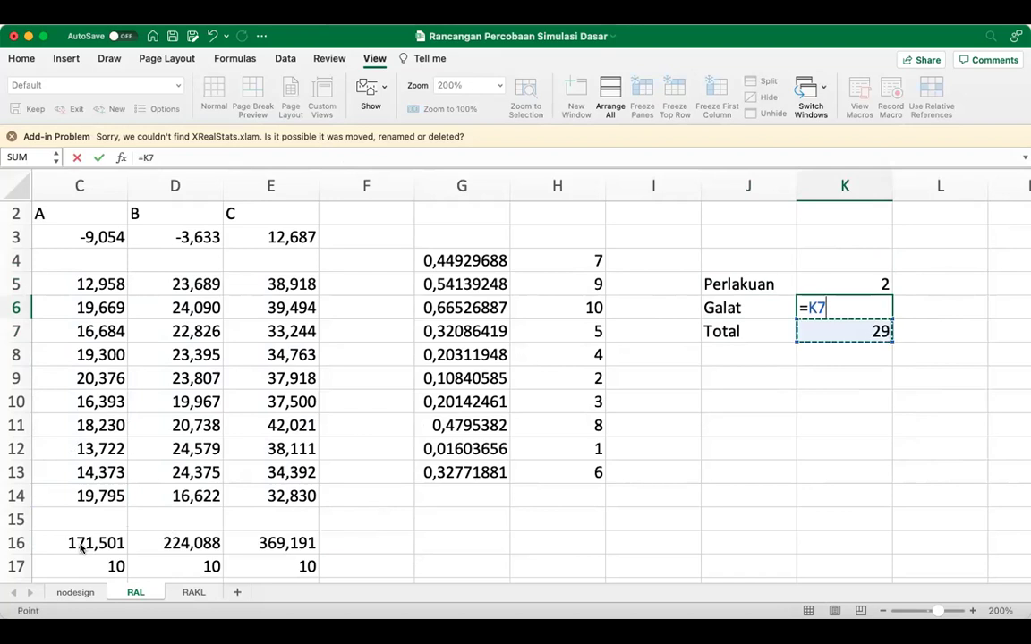
pyautogui.write('-')
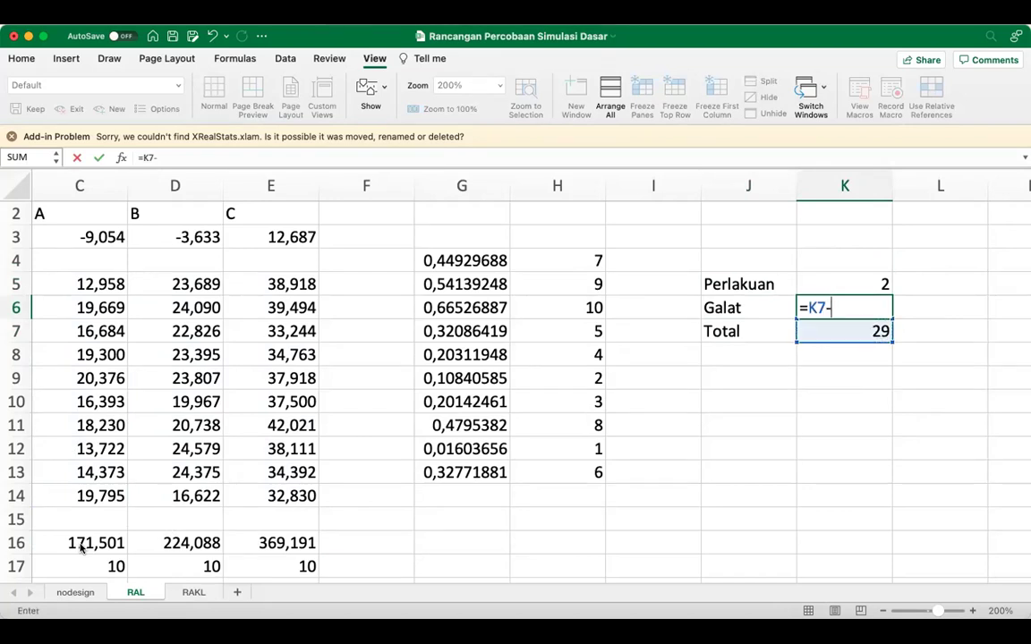
pyautogui.press('Up')
pyautogui.press('Return')
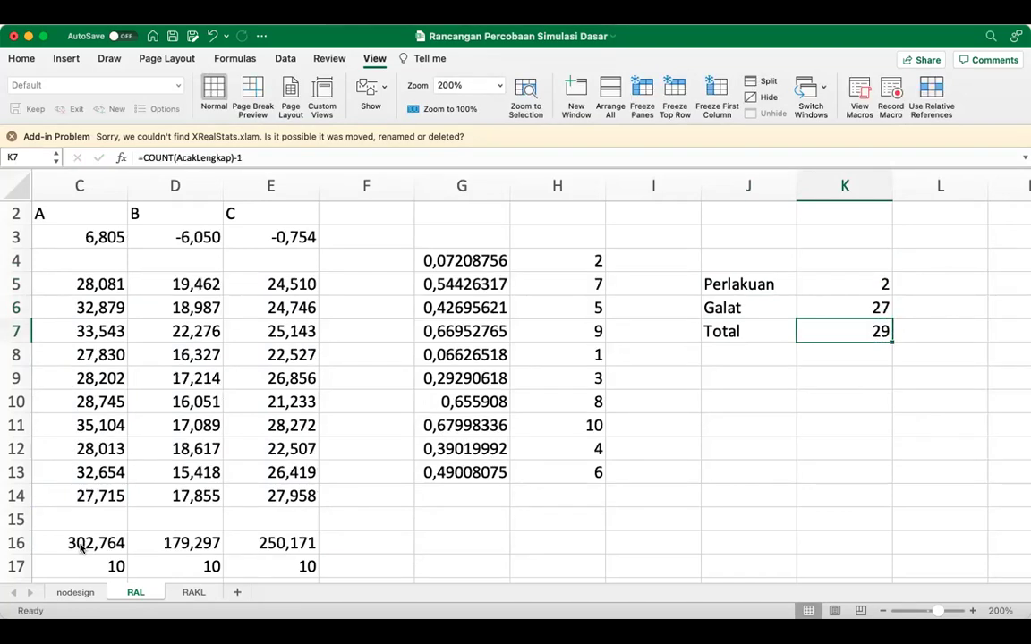
# Step: Compute the Total sum of squares in L7 with =SUMSQ(AcakLengkap)-SUM(AcakLengkap)^2/COUNT(AcakLengkap)
pyautogui.press('Right')
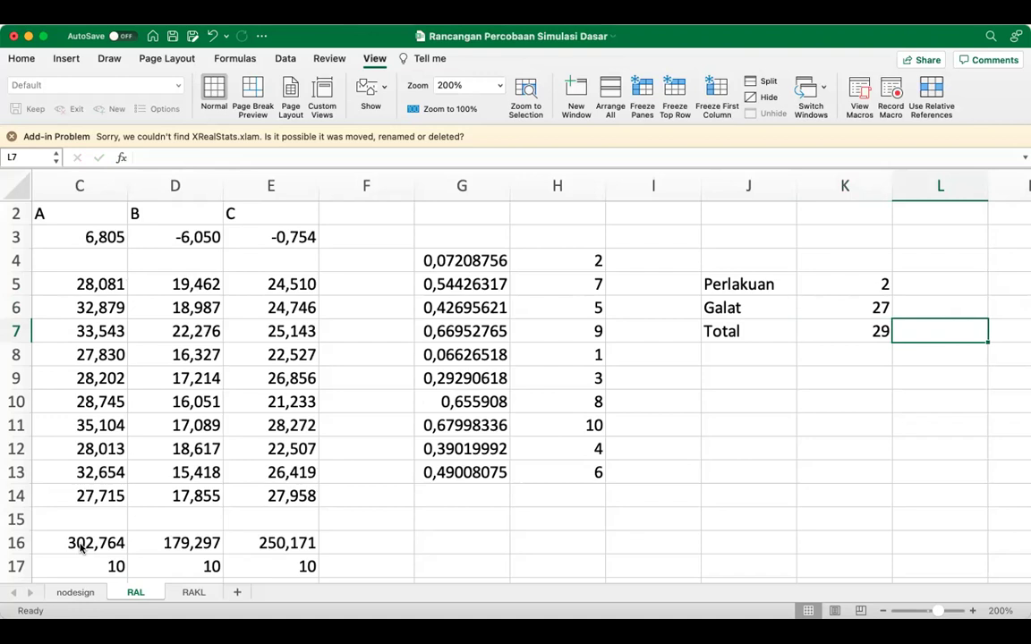
pyautogui.write('=sum')
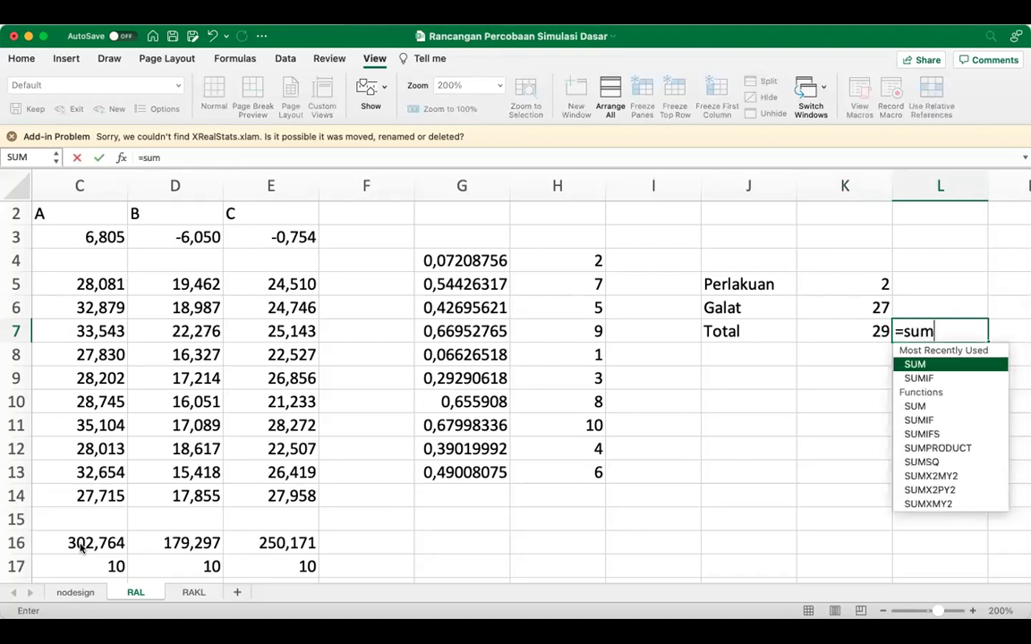
pyautogui.write('sq')
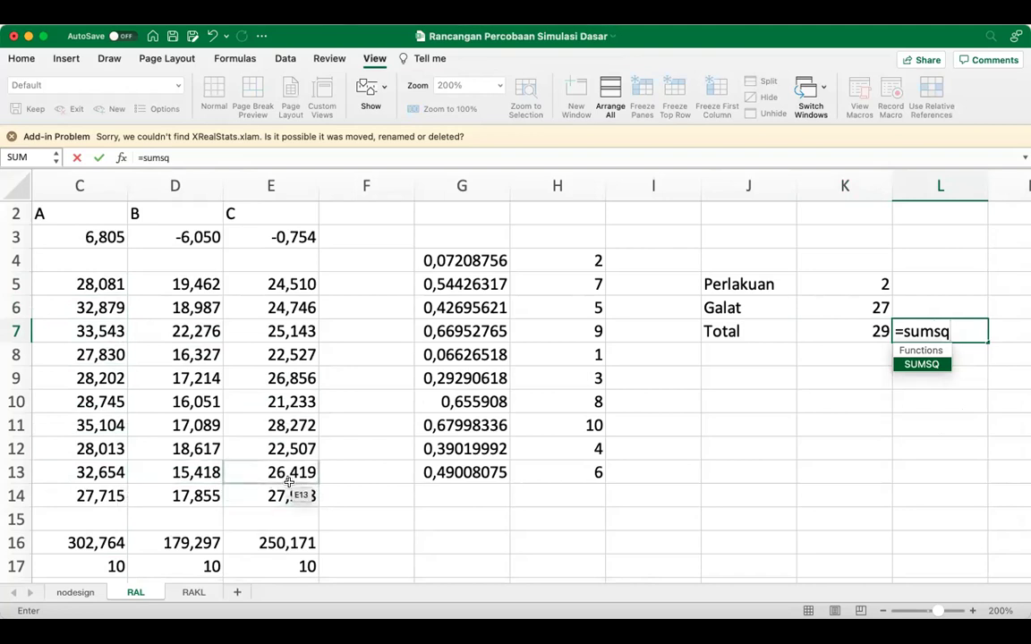
pyautogui.write('(')
pyautogui.moveTo(90, 285); pyautogui.dragTo(255, 497)
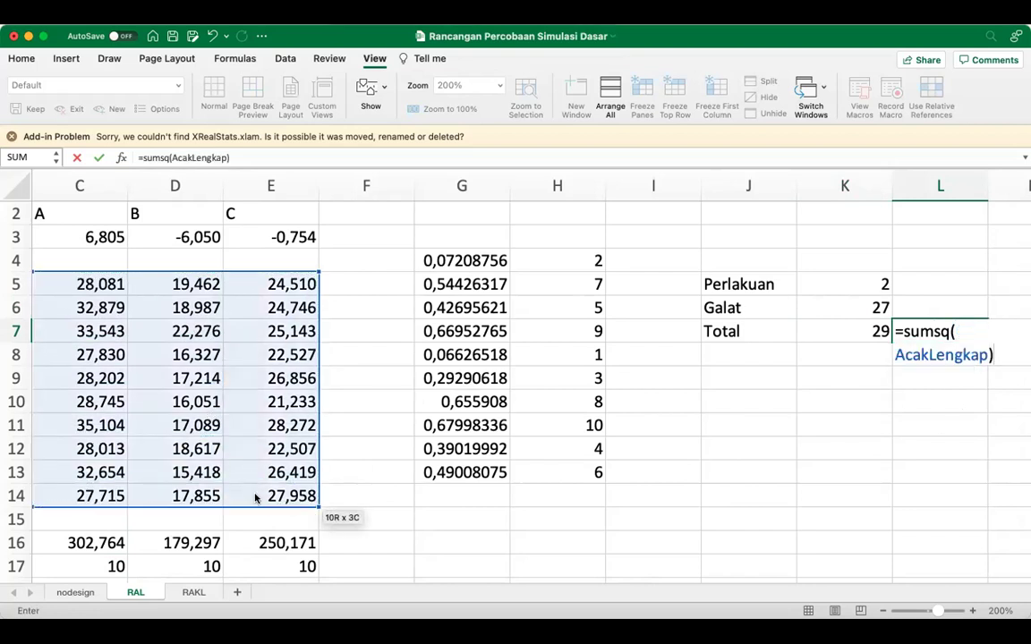
pyautogui.write('-sum')
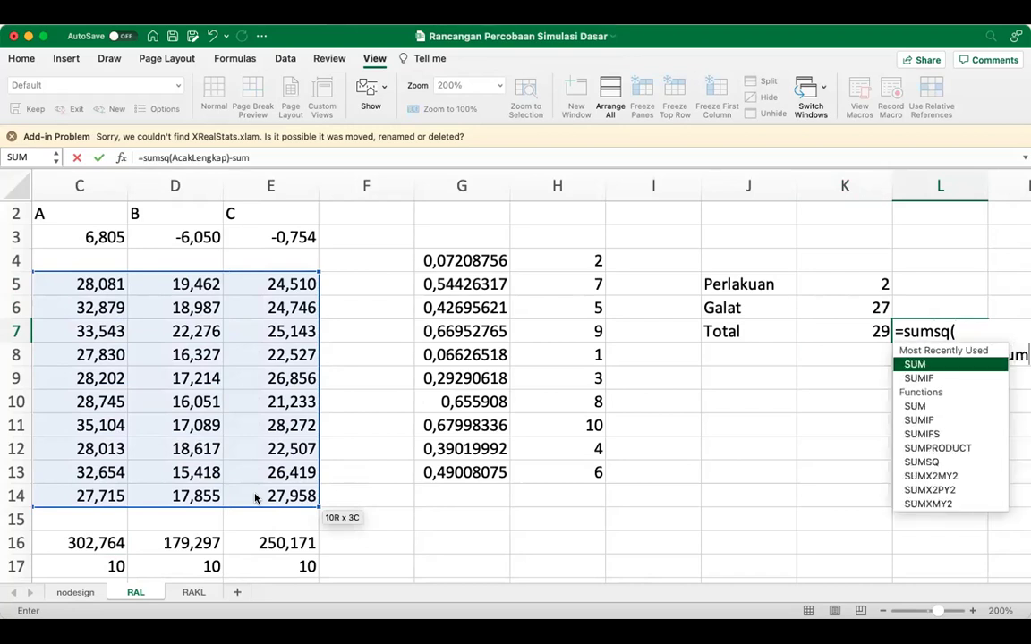
pyautogui.write('(AcakLeng')
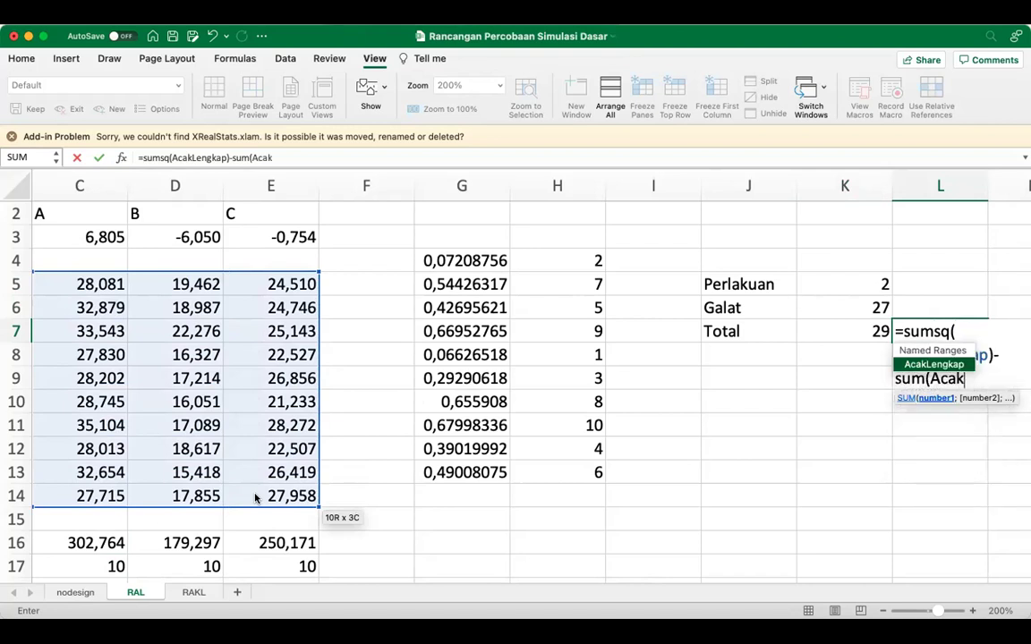
pyautogui.write('kap)')
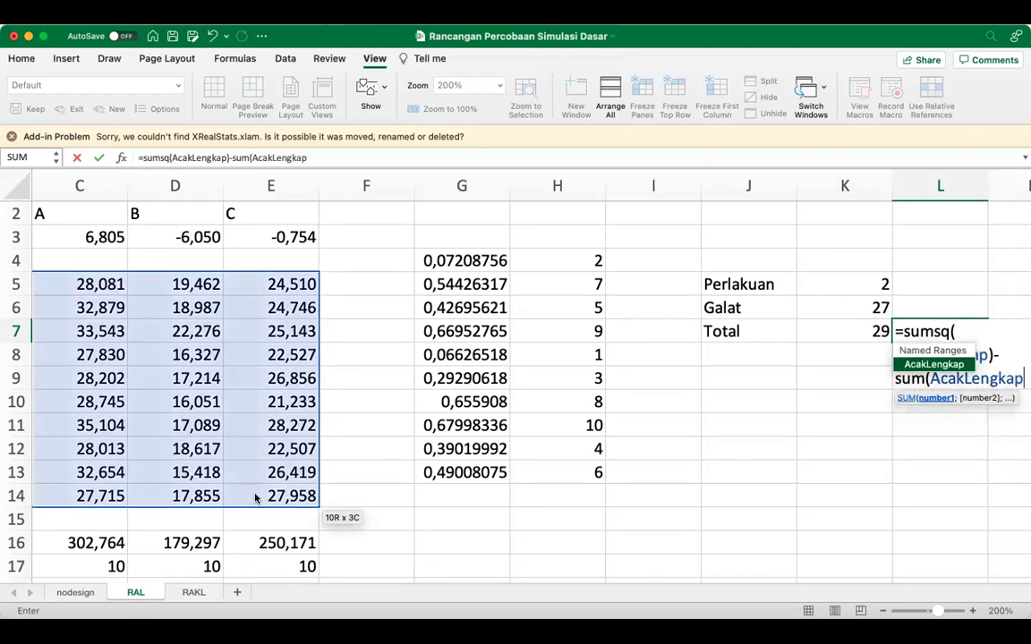
pyautogui.write('^2')
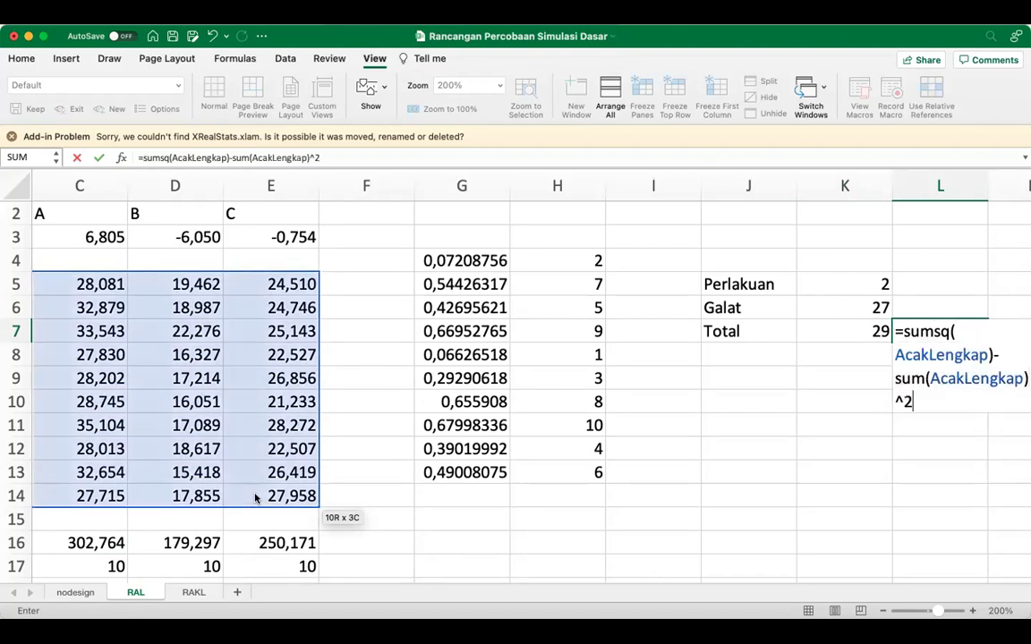
pyautogui.write('/cou')
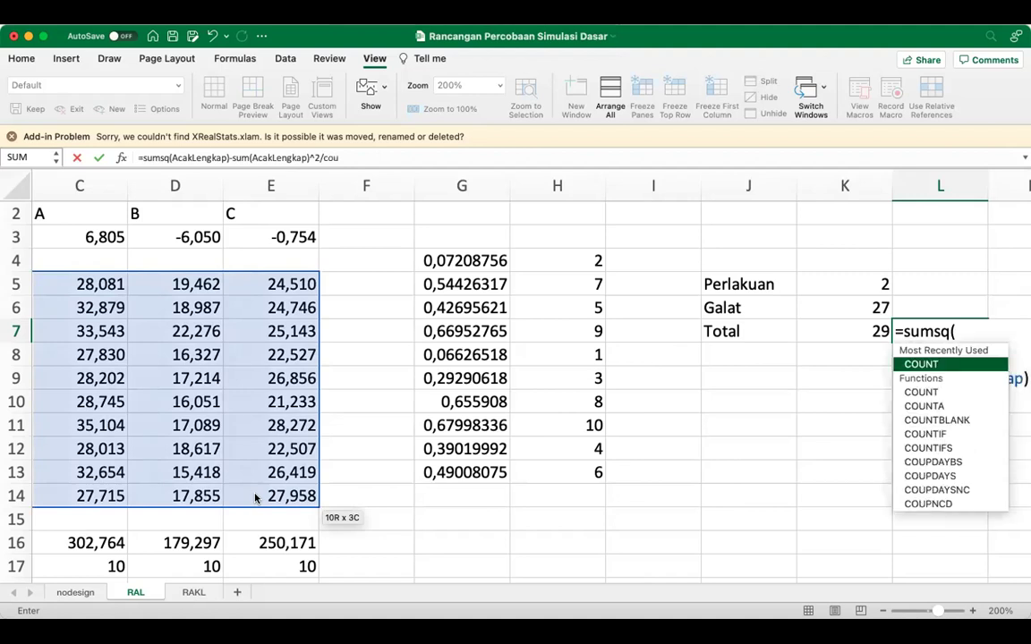
pyautogui.write('nt(')
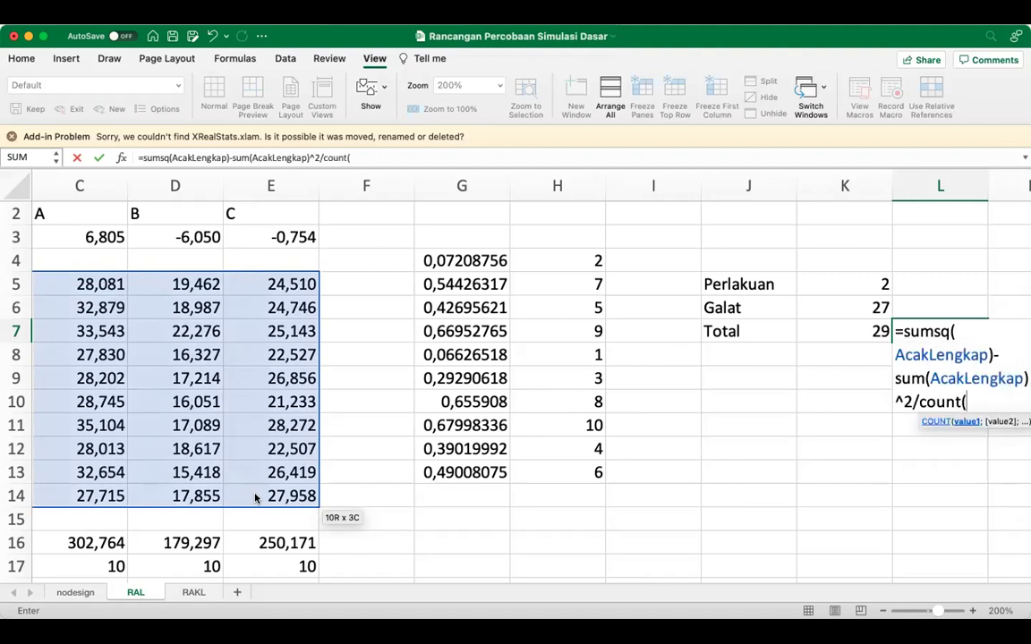
pyautogui.write('A')
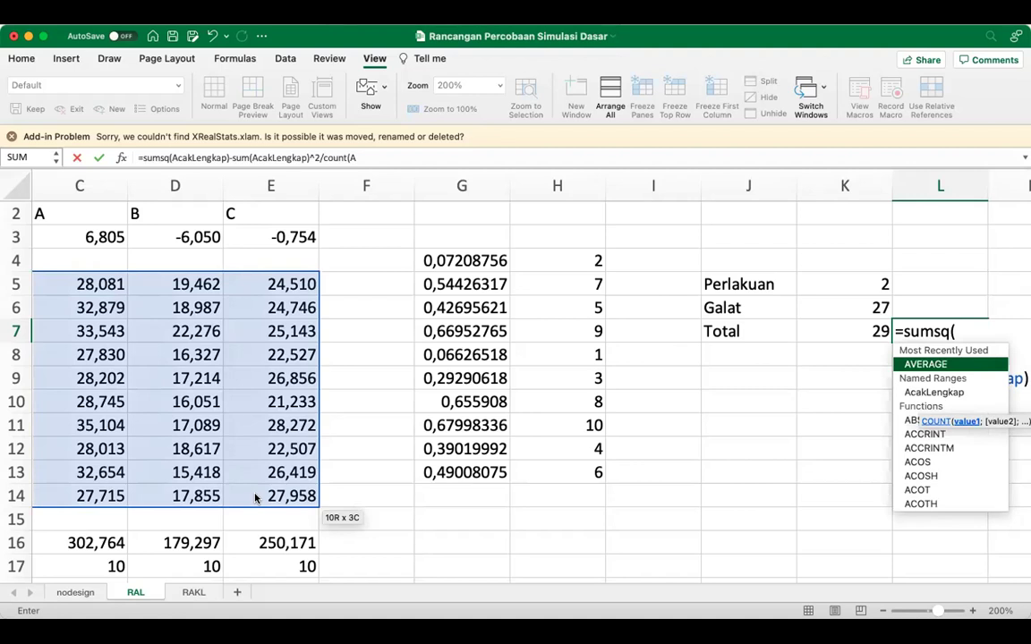
pyautogui.write('cakL')
pyautogui.write('engkap)')
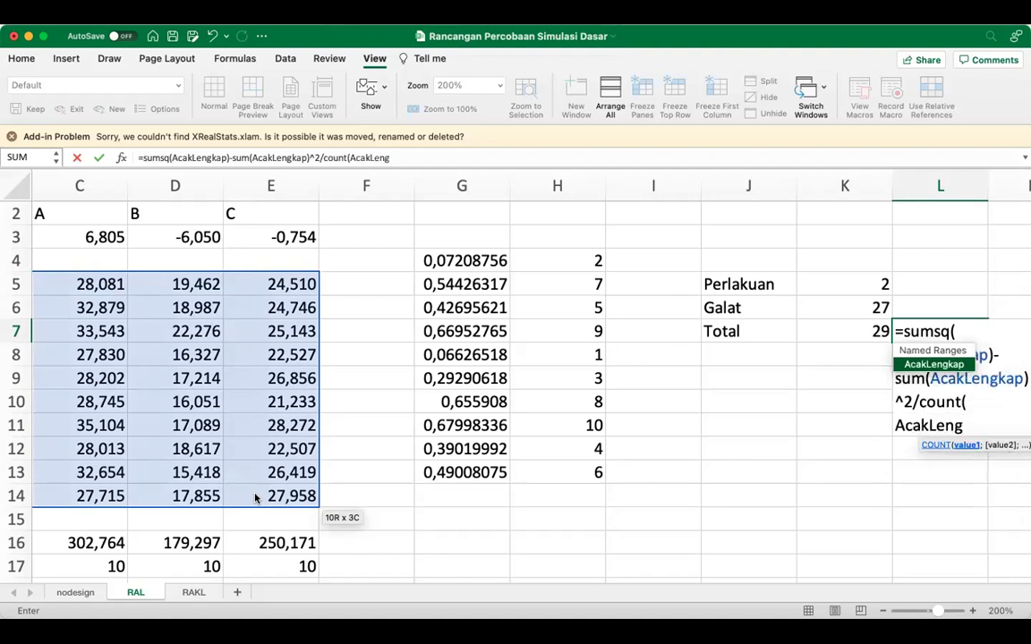
pyautogui.press('Return')
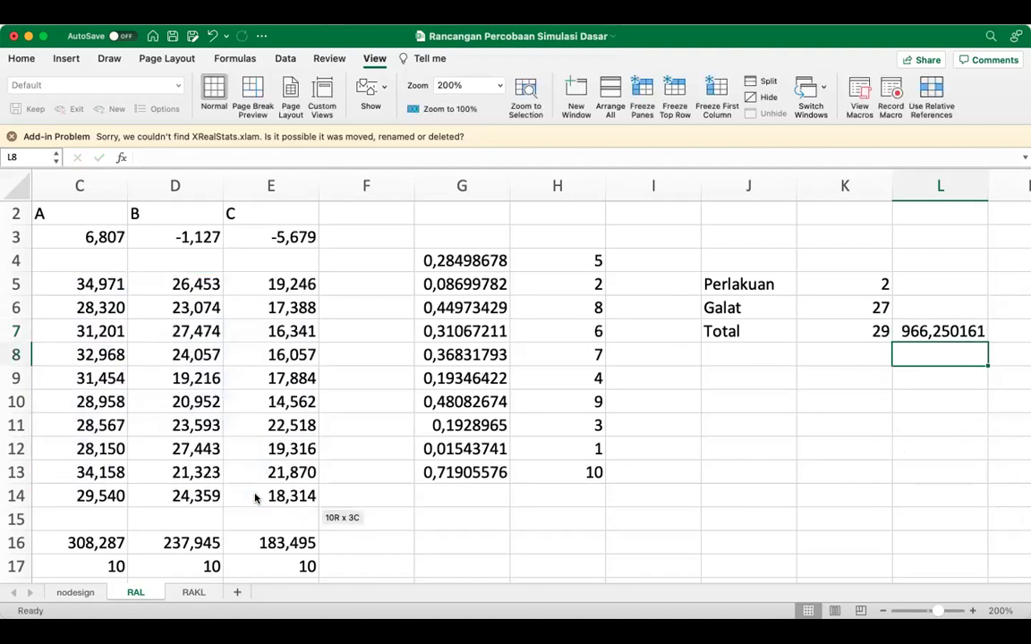
pyautogui.press('Up')
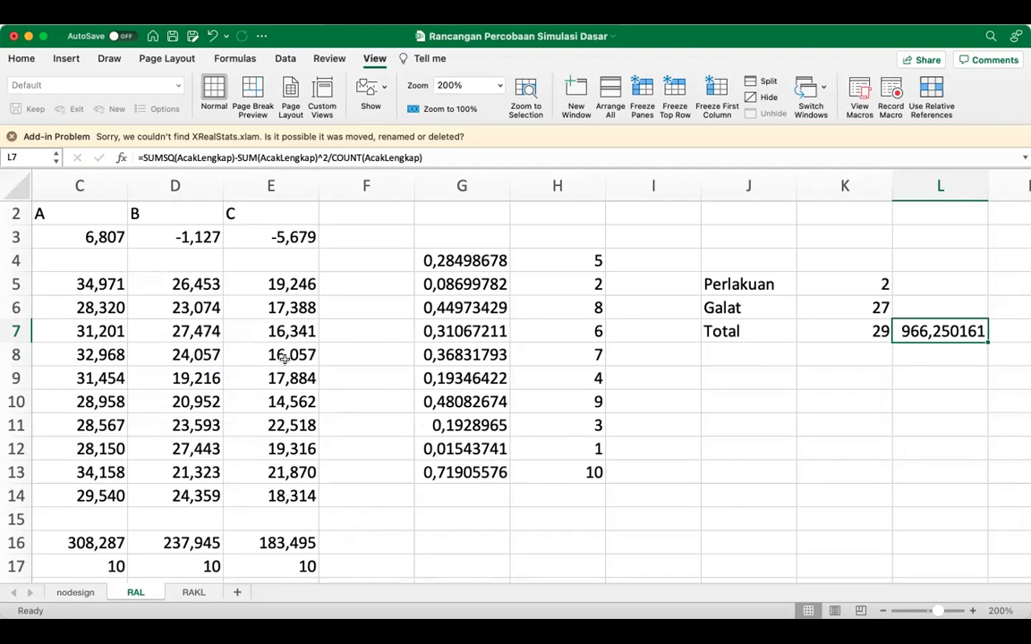
# Step: Replace the random-number formulas in the treatment data C5:E14 with their fixed values, pasting values only over the same range
pyautogui.click(98, 284)
pyautogui.hotkey('shift', 'Right')
pyautogui.hotkey('shift', 'Right')
pyautogui.hotkey('shift', 'Down')
pyautogui.hotkey('shift', 'Down')
pyautogui.hotkey('shift', 'Down')
pyautogui.hotkey('shift', 'Down')
pyautogui.hotkey('shift', 'Down')
pyautogui.hotkey('shift', 'Down')
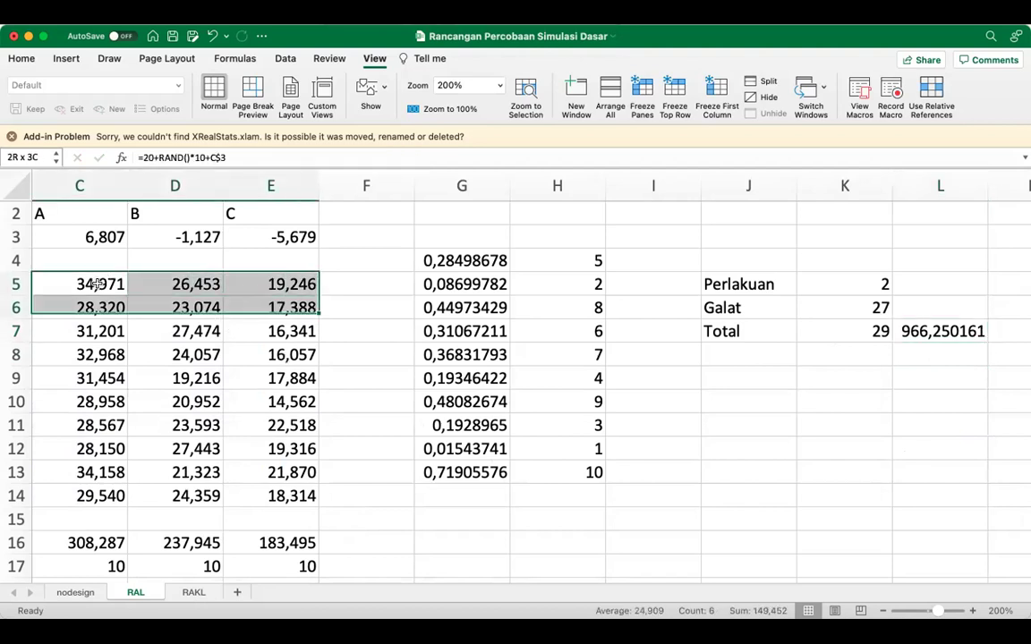
pyautogui.hotkey('shift', 'Down')
pyautogui.hotkey('shift', 'Down')
pyautogui.hotkey('shift', 'Down')
pyautogui.hotkey('shift', 'Down')
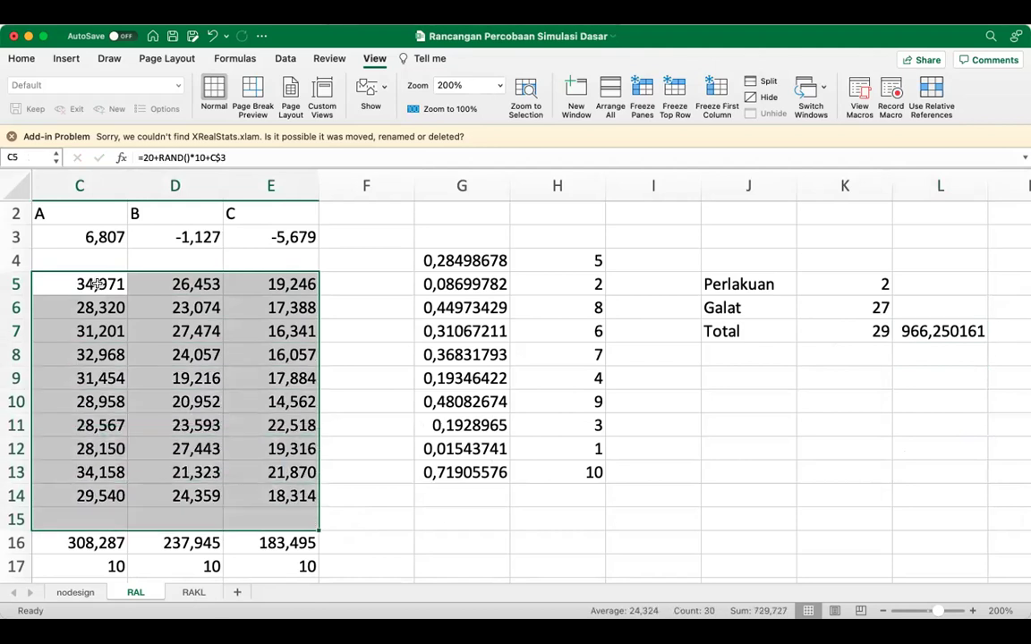
pyautogui.hotkey('shift', 'Up')
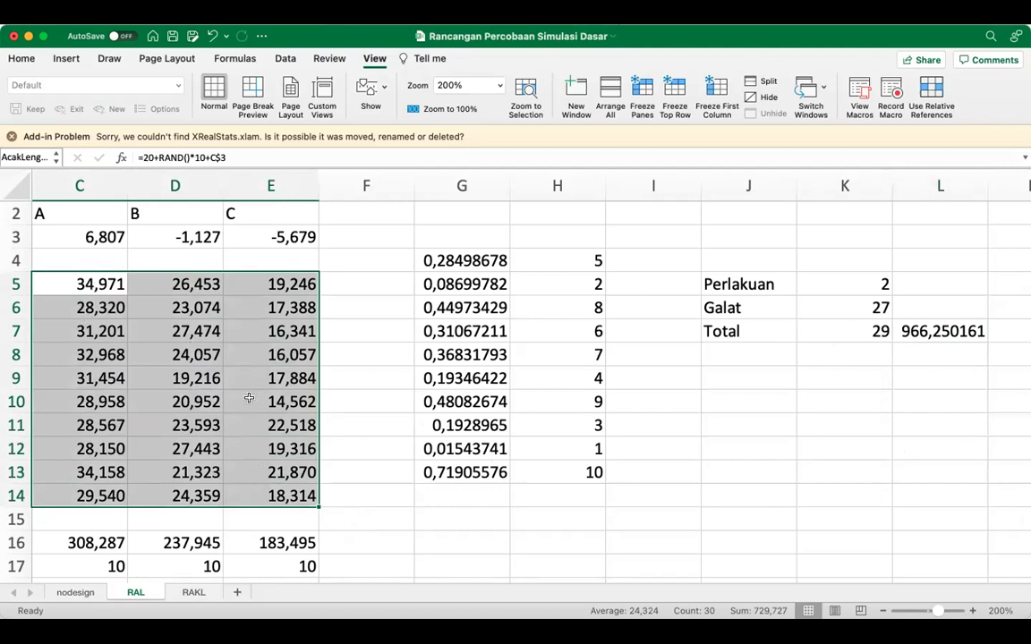
pyautogui.press('super+c')
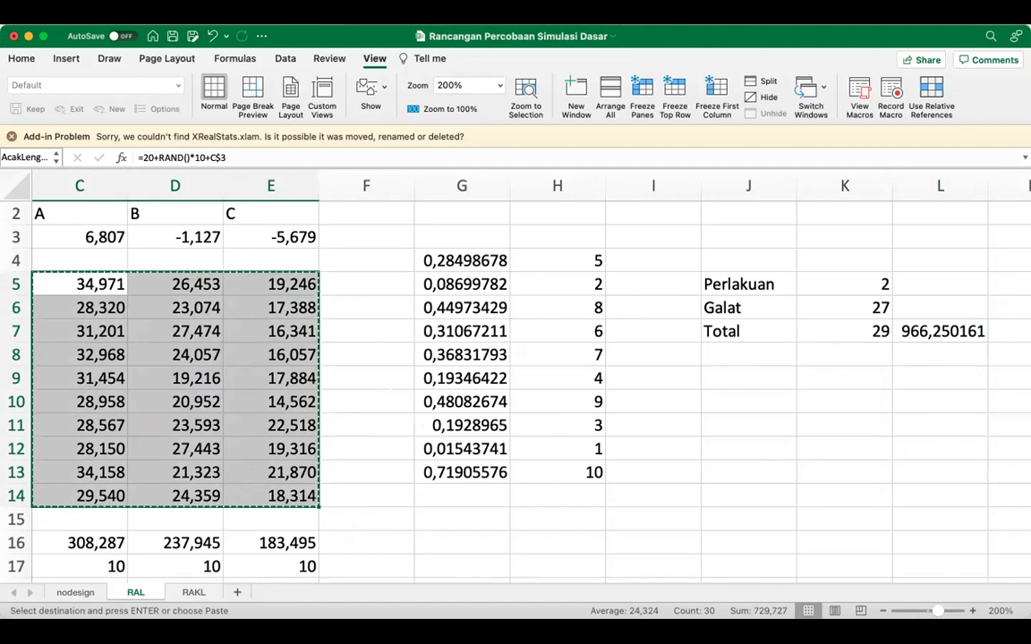
pyautogui.click(107, 10)
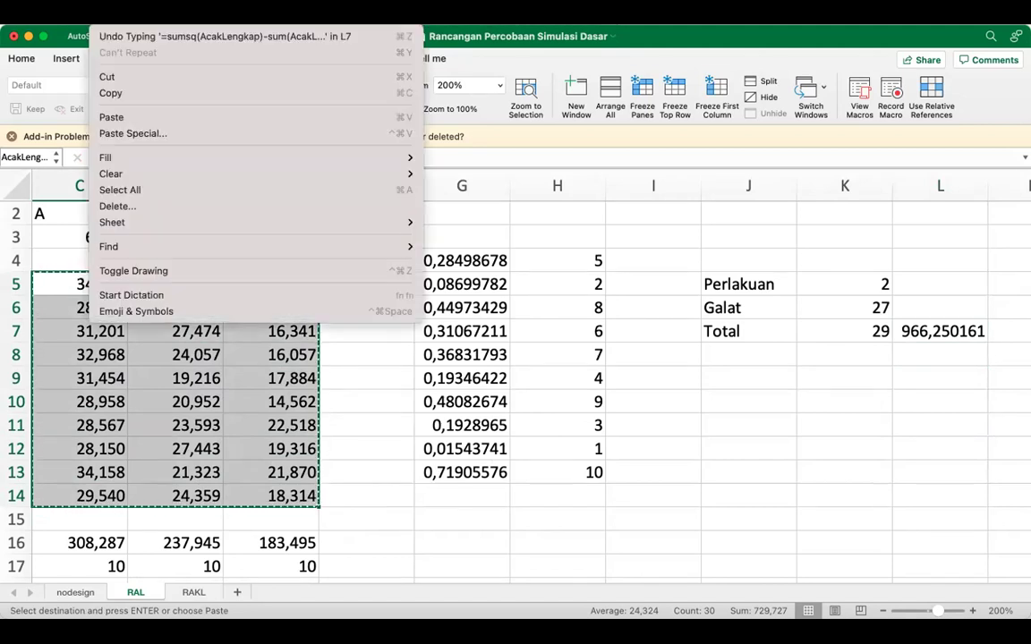
pyautogui.click(131, 133)
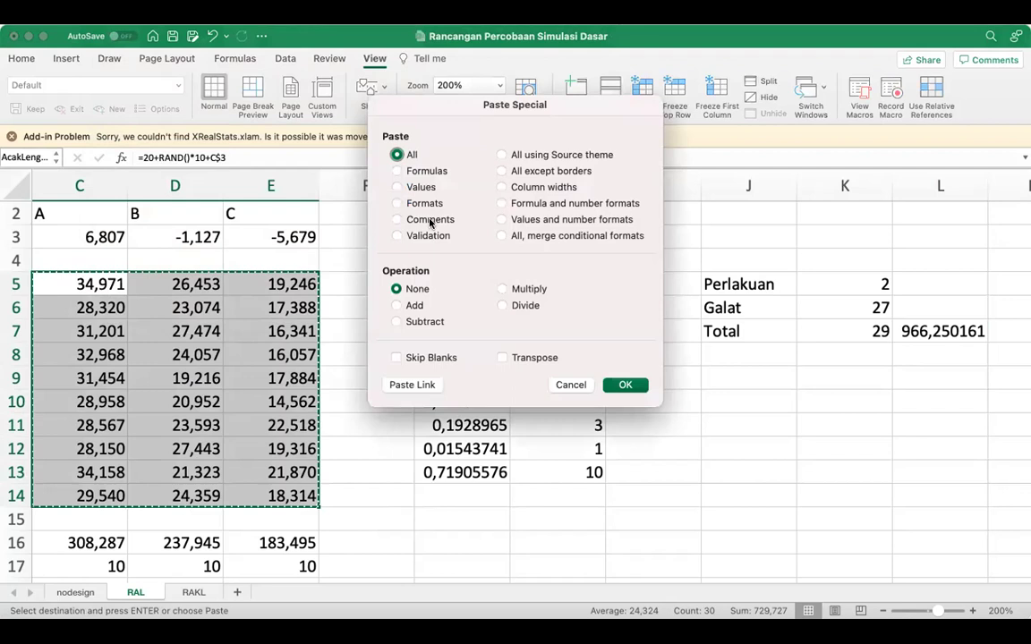
pyautogui.click(395, 187)
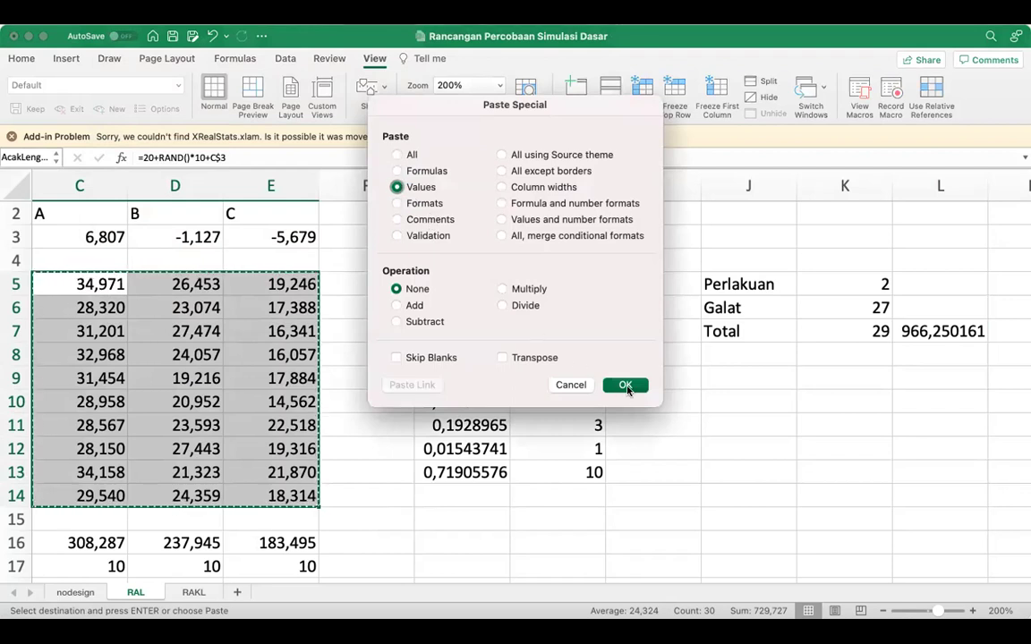
pyautogui.click(625, 386)
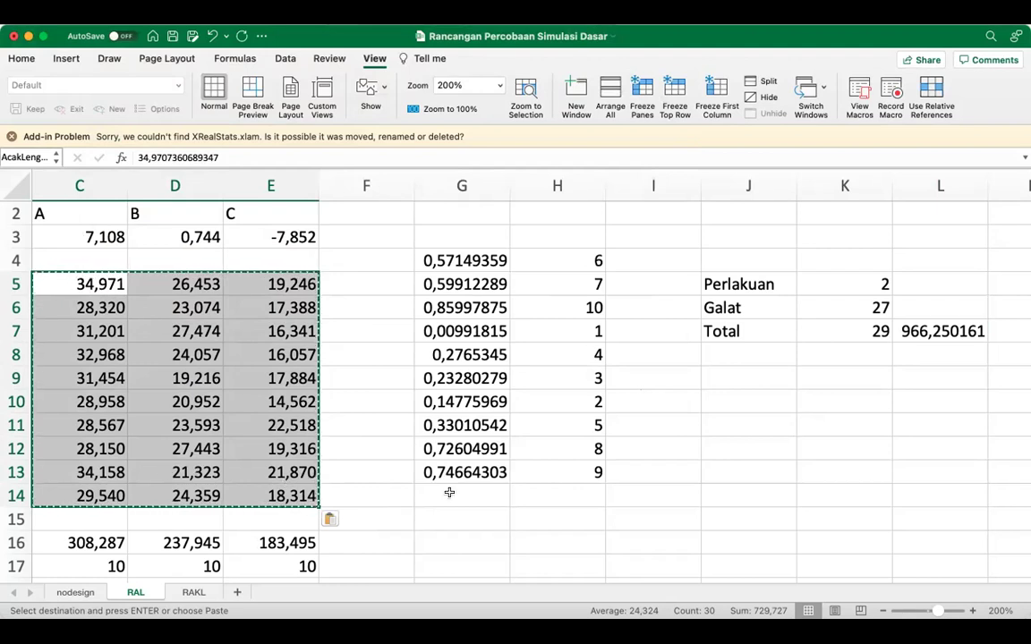
# Step: Copy the Total sum-of-squares formula from L7 into the Perlakuan row at L5
pyautogui.click(919, 280)
pyautogui.click(882, 281)
pyautogui.click(915, 282)
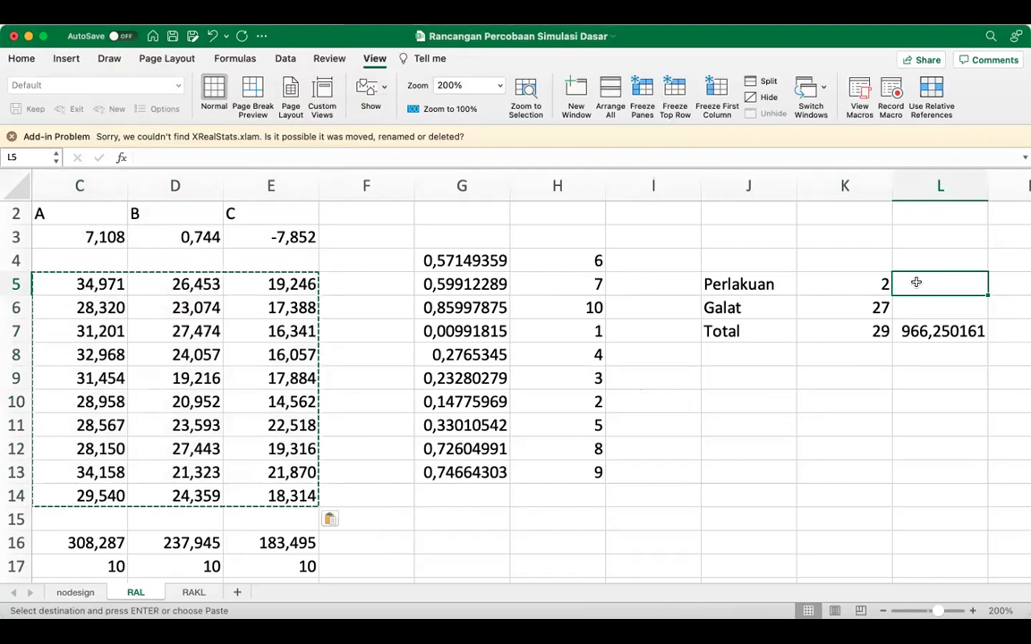
pyautogui.hscroll(4, 915, 282)
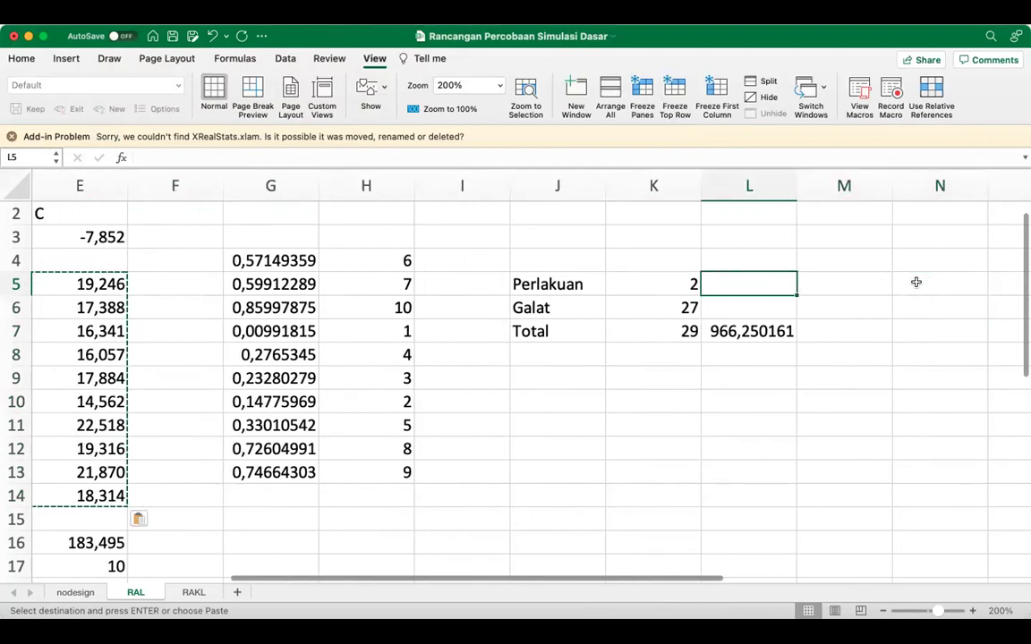
pyautogui.press('Down')
pyautogui.press('Down')
pyautogui.press('Up')
pyautogui.press('Up')
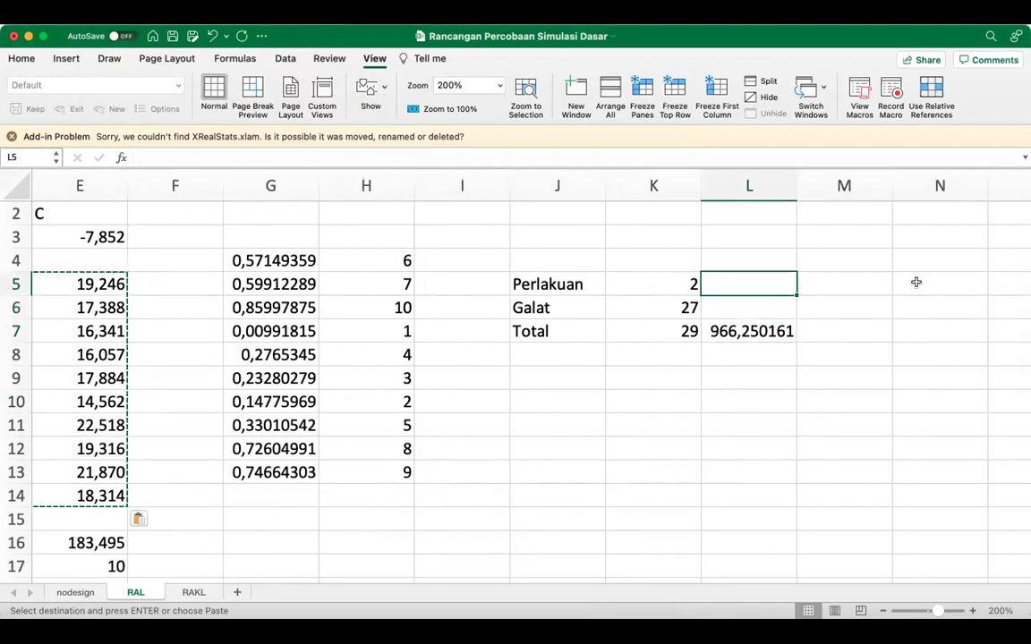
pyautogui.press('Down')
pyautogui.press('Down')
pyautogui.press('super+c')
pyautogui.press('Up')
pyautogui.press('Up')
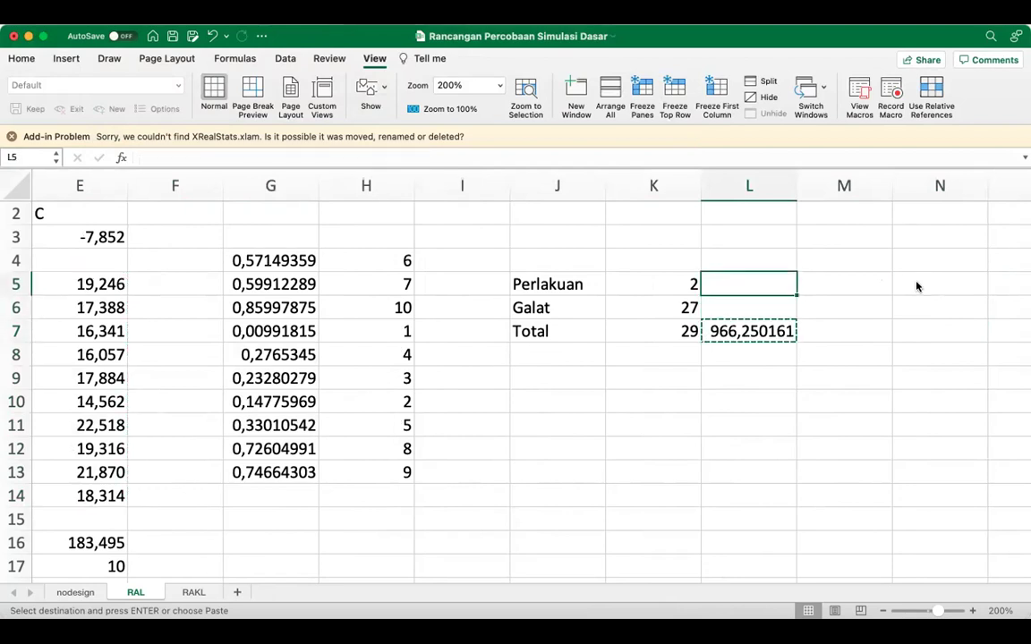
pyautogui.press('super+v')
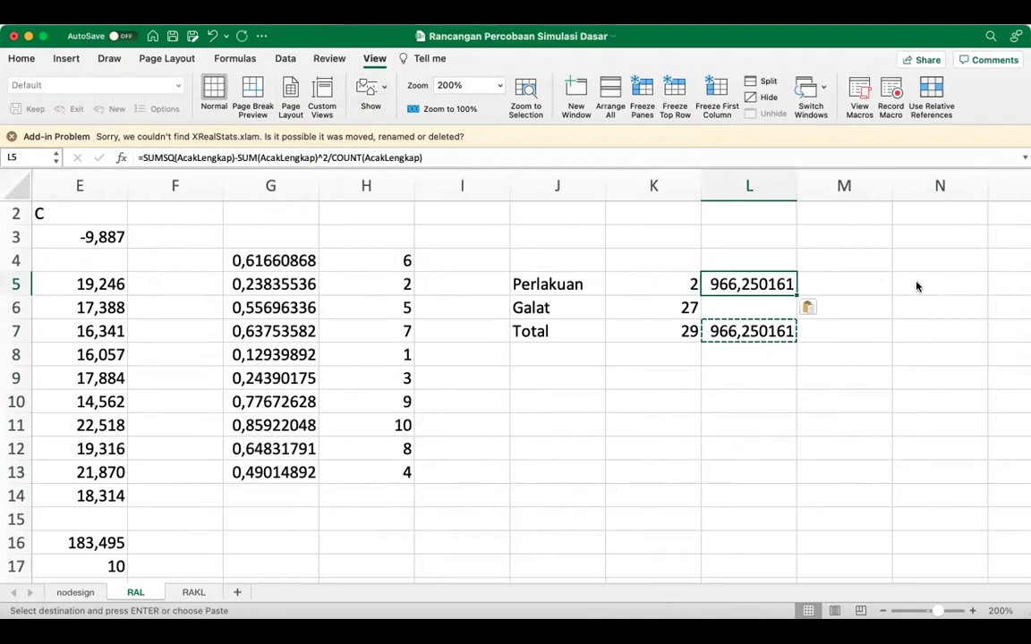
# Step: In the Perlakuan sum-of-squares formula in L5, replace the SUMSQ argument with the named range SubTotPerlak, the treatment totals in C16:E16
pyautogui.click(459, 158)
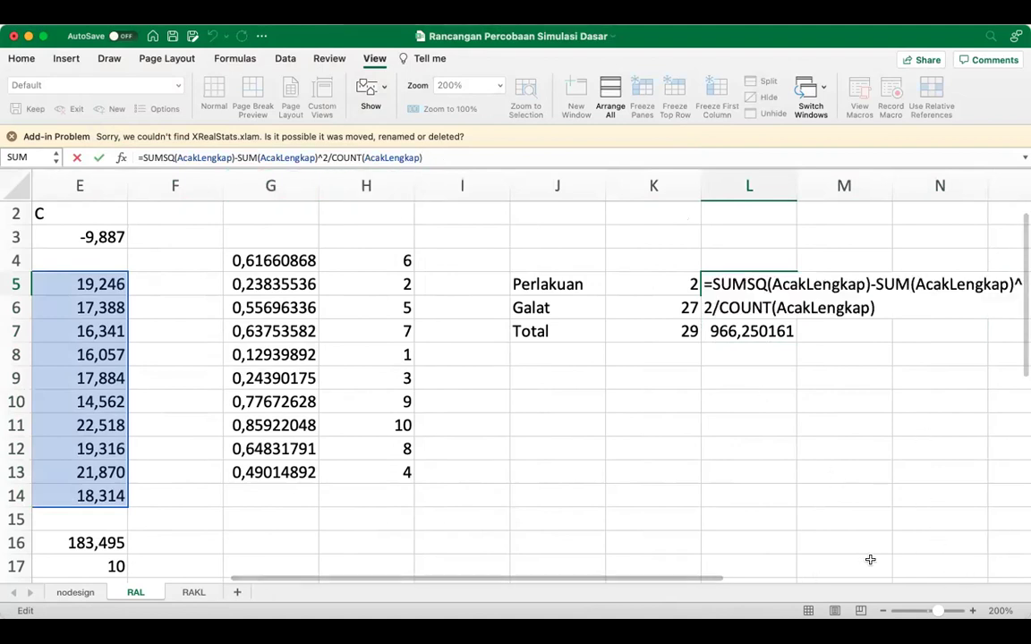
pyautogui.moveTo(716, 579); pyautogui.dragTo(816, 579)
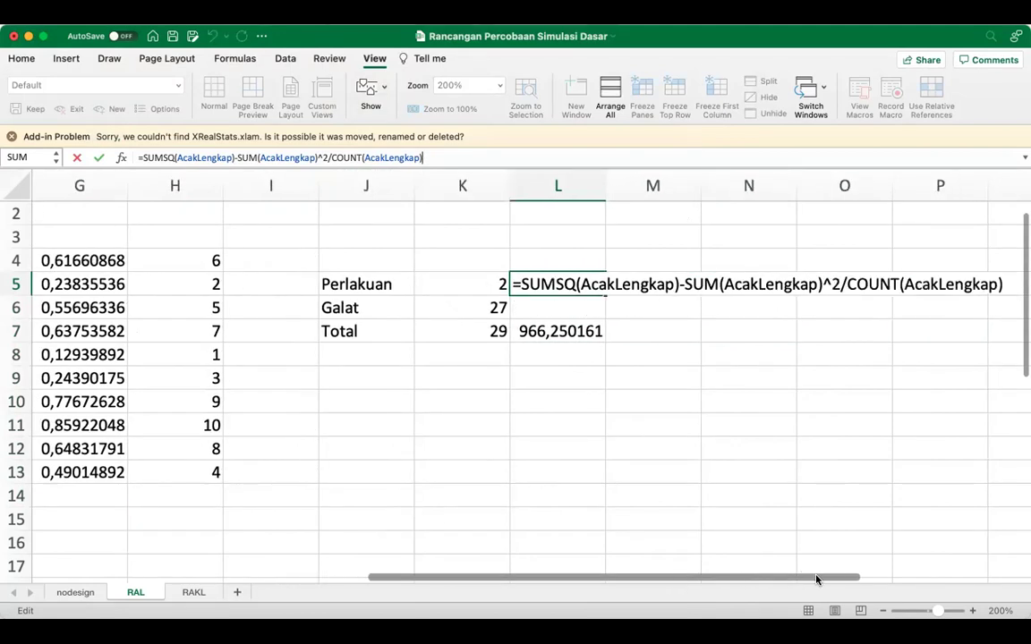
pyautogui.click(579, 283)
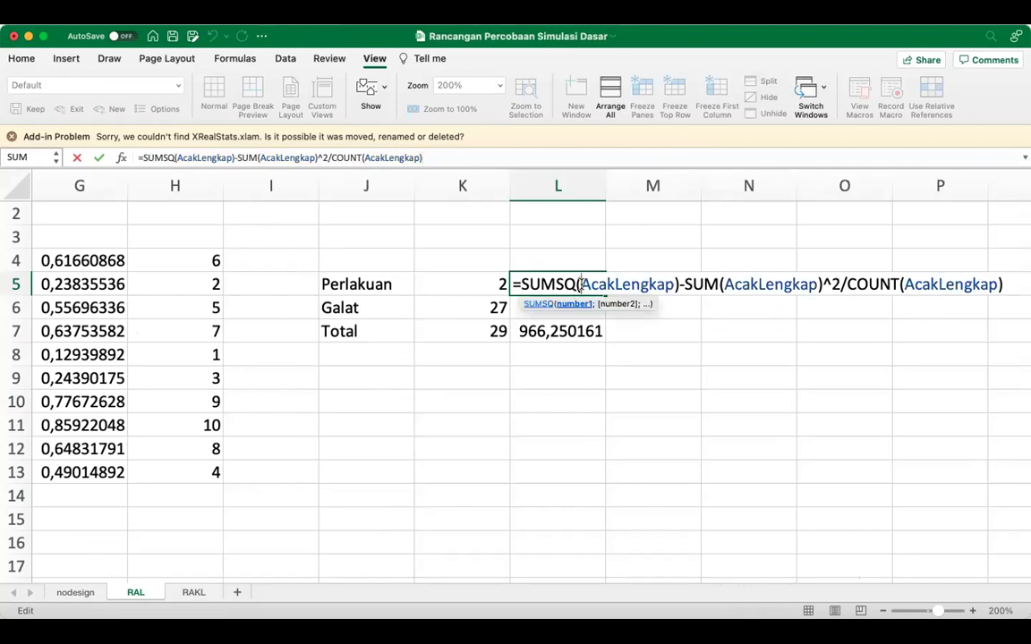
pyautogui.hotkey('shift', 'Right')
pyautogui.hotkey('shift', 'Right')
pyautogui.hotkey('shift', 'Right')
pyautogui.hotkey('shift', 'Right')
pyautogui.hotkey('shift', 'Right')
pyautogui.hotkey('shift', 'Right')
pyautogui.hotkey('shift', 'Right')
pyautogui.hotkey('shift', 'Right')
pyautogui.hotkey('shift', 'Right')
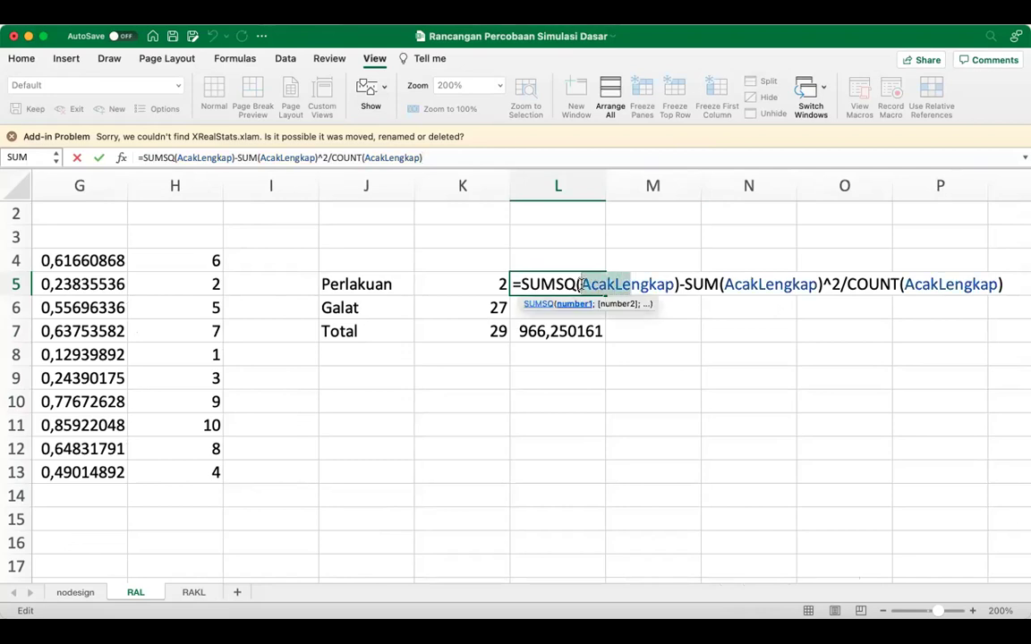
pyautogui.hotkey('shift', 'Right')
pyautogui.hotkey('shift', 'Right')
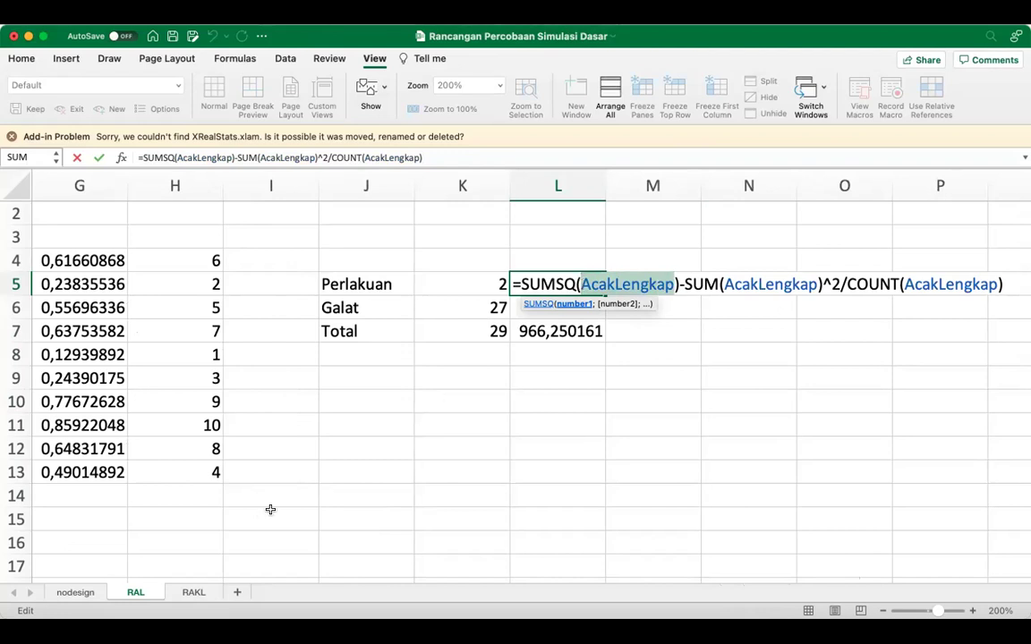
pyautogui.hscroll(-5, 266, 513)
pyautogui.hscroll(-3, 266, 513)
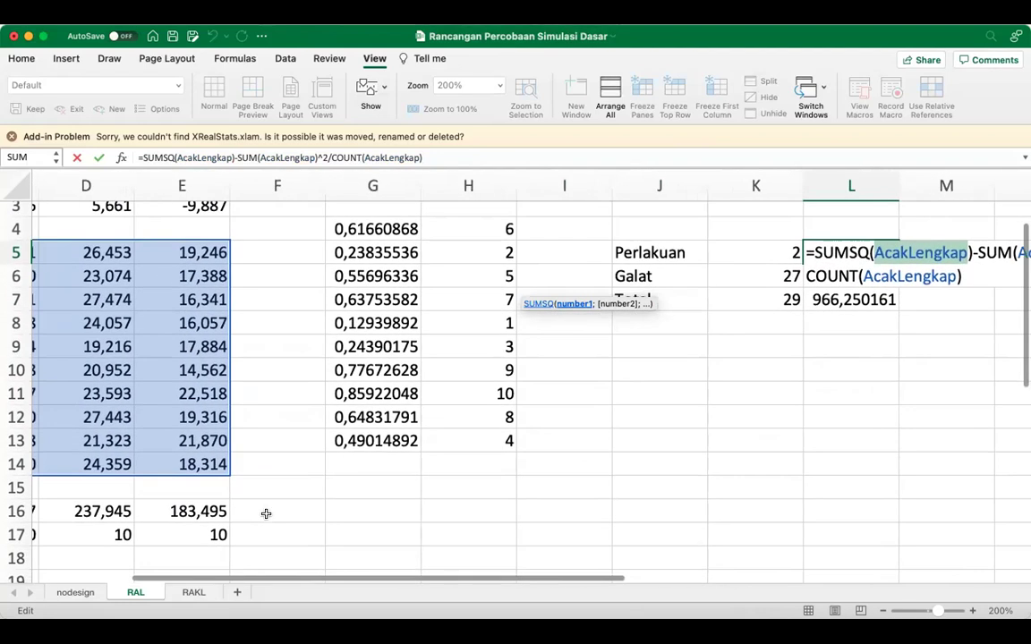
pyautogui.click(114, 502)
pyautogui.moveTo(115, 502); pyautogui.dragTo(295, 497)
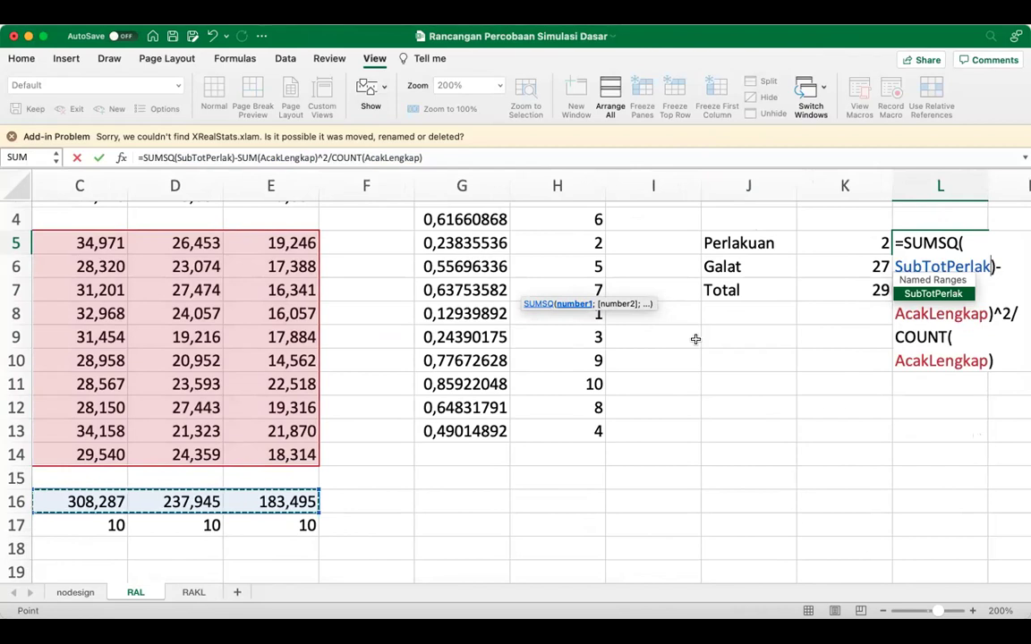
# Step: Divide the SUMSQ(SubTotPerlak) term in L5 by 10, completing the formula =SUMSQ(SubTotPerlak)/10-SUM(AcakLengkap)^2/COUNT(AcakLengkap)
pyautogui.hscroll(1, 944, 506)
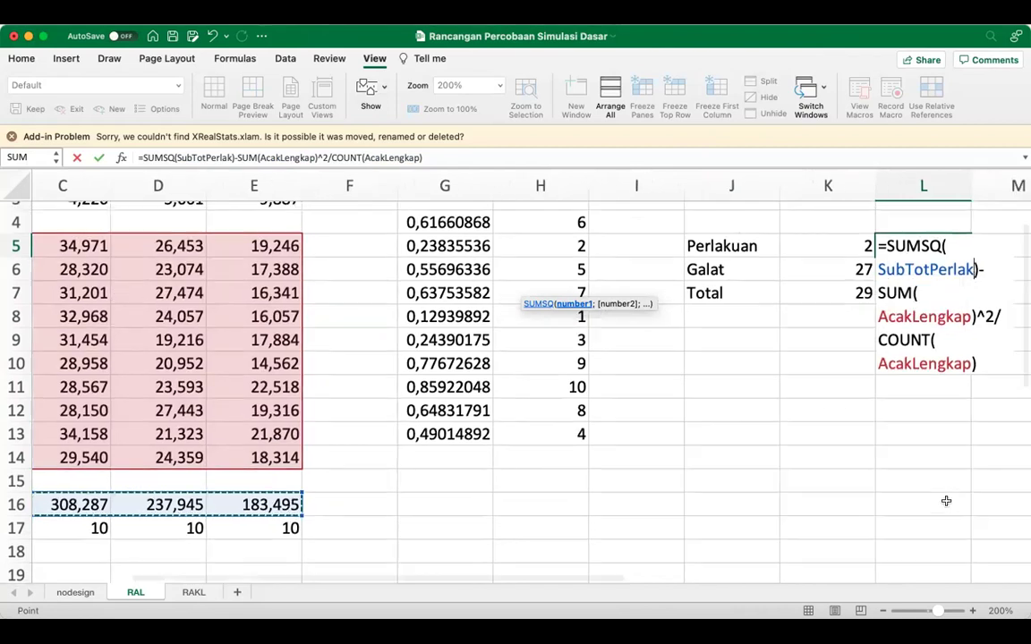
pyautogui.hscroll(3, 946, 501)
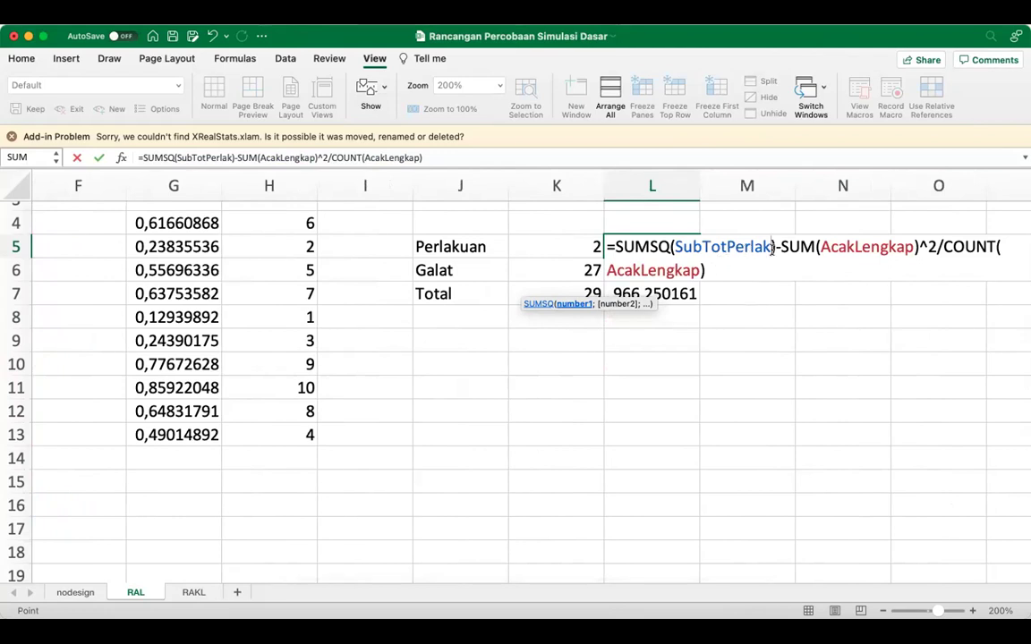
pyautogui.click(774, 246)
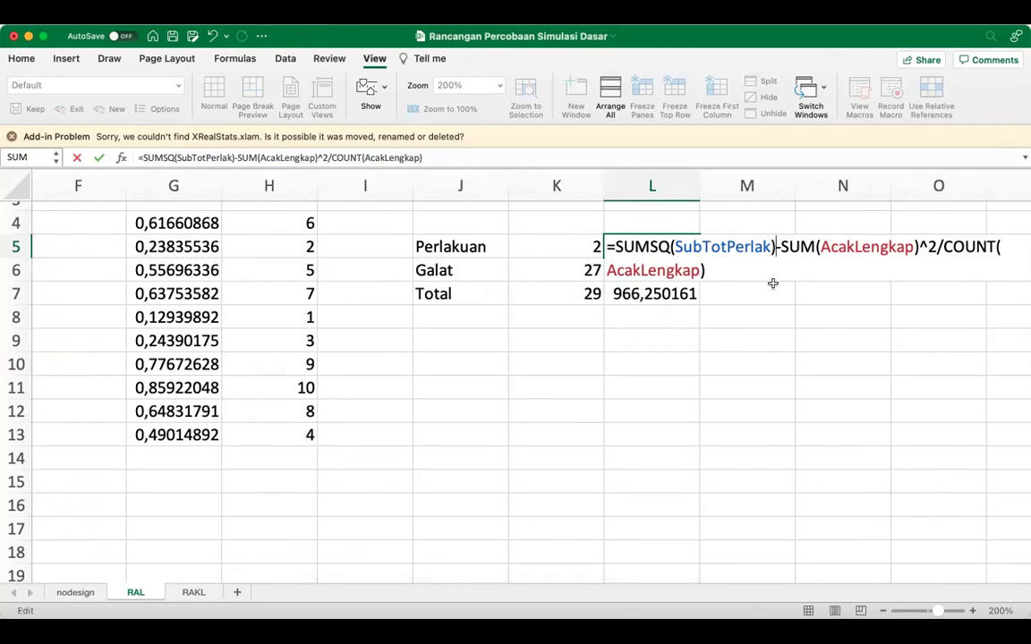
pyautogui.write('/')
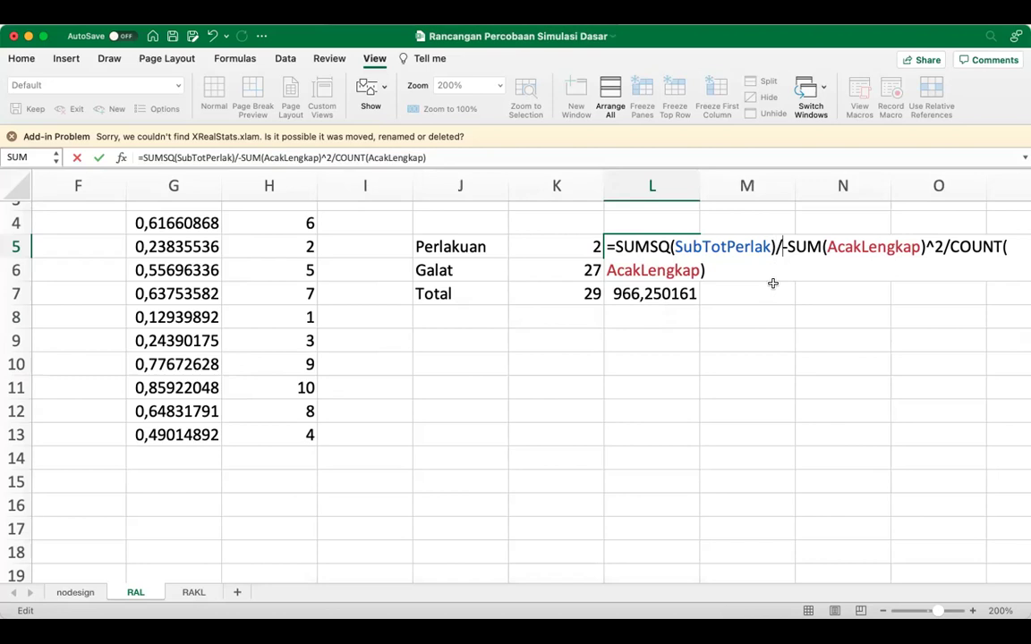
pyautogui.write('10')
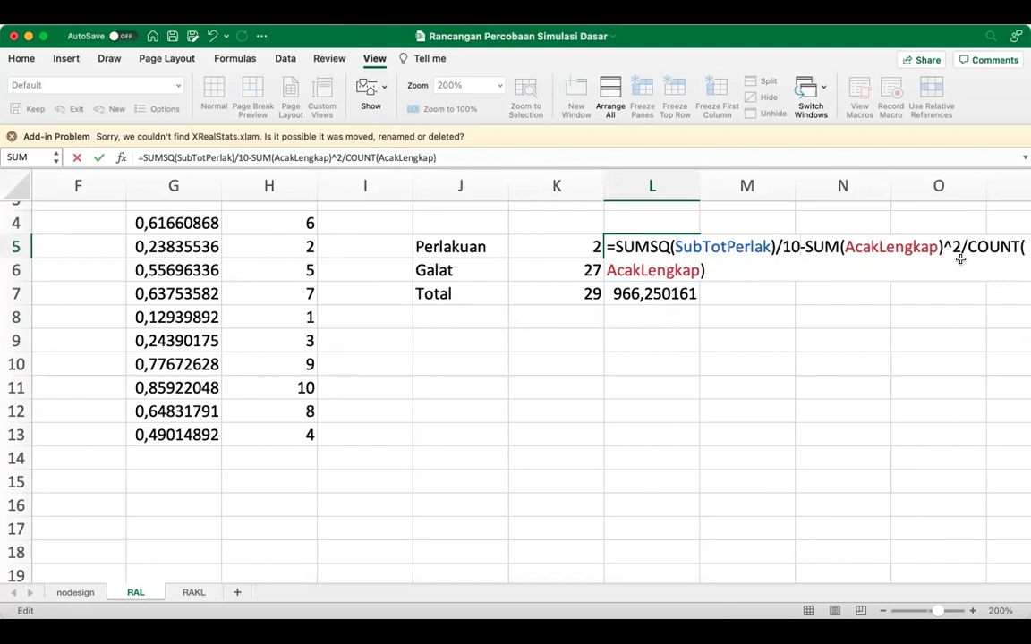
pyautogui.press('Return')
pyautogui.press('Up')
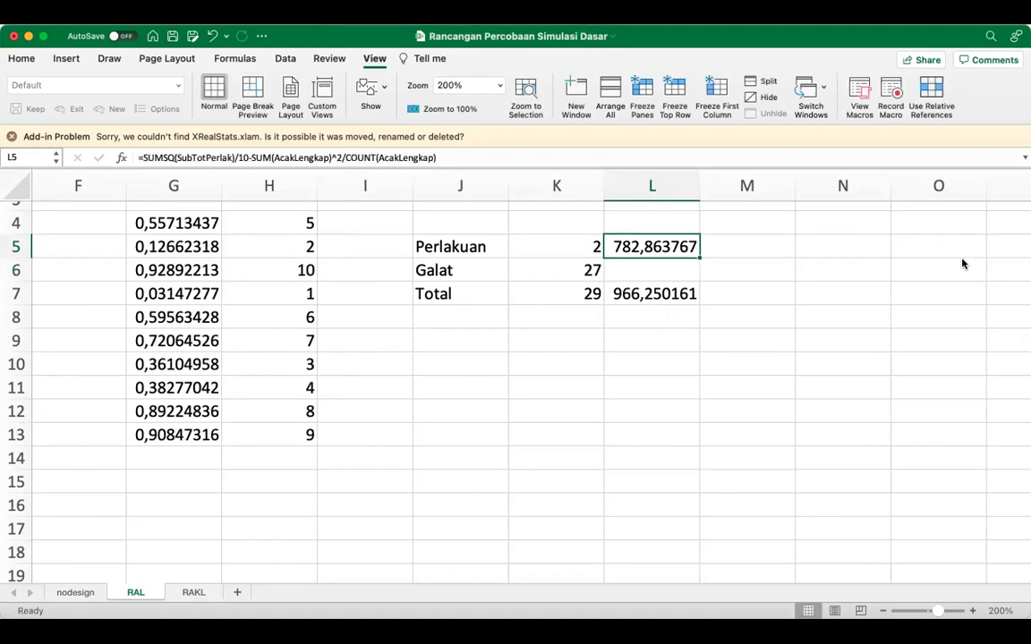
# Step: Copy the Galat degrees-of-freedom formula from K6 into L6 to compute the Galat sum of squares as =L7-L5
pyautogui.press('Down')
pyautogui.press('Left')
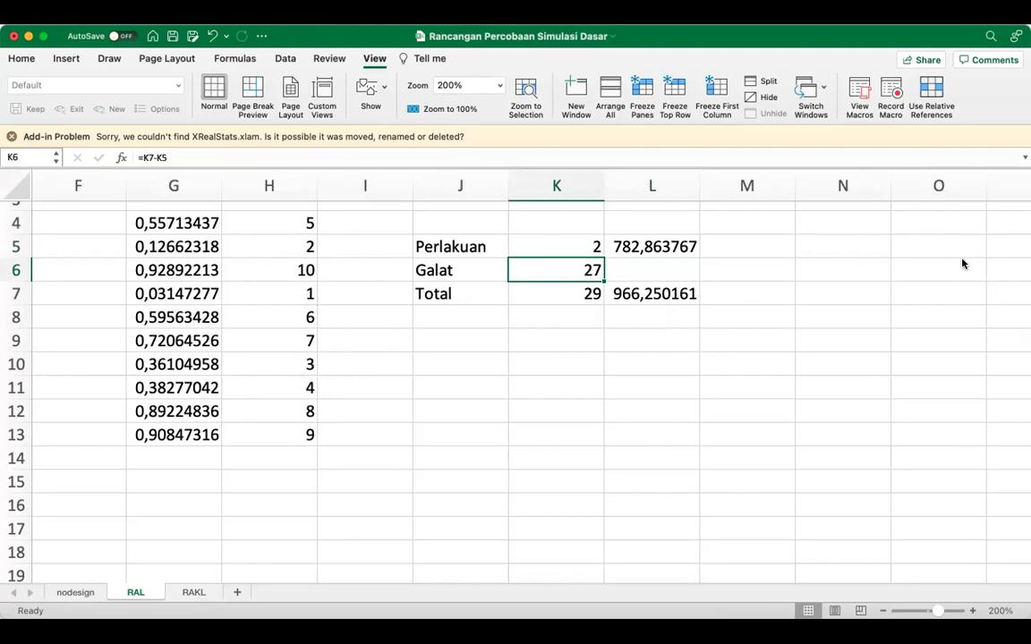
pyautogui.press('cmd+c')
pyautogui.press('Right')
pyautogui.press('cmd+v')
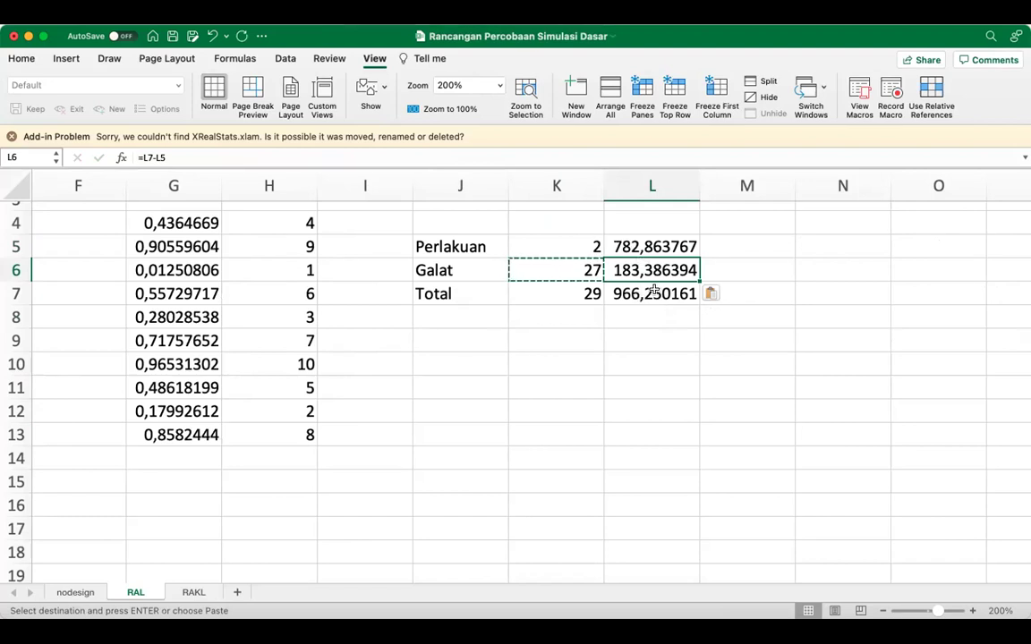
# Step: Compute the Perlakuan mean square in M5 with =L5/K5
pyautogui.click(739, 246)
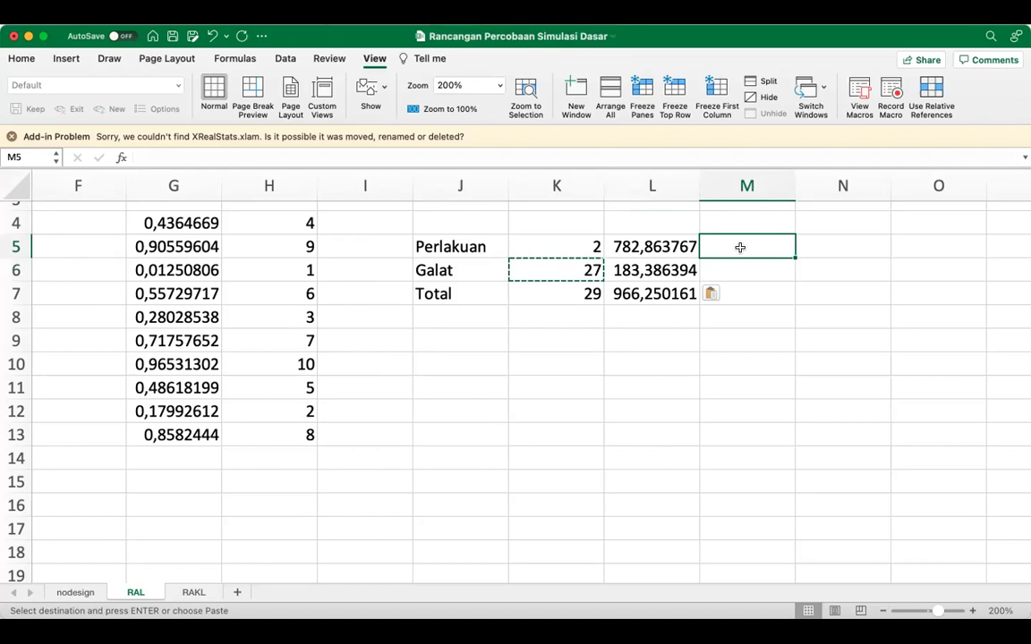
pyautogui.write('=')
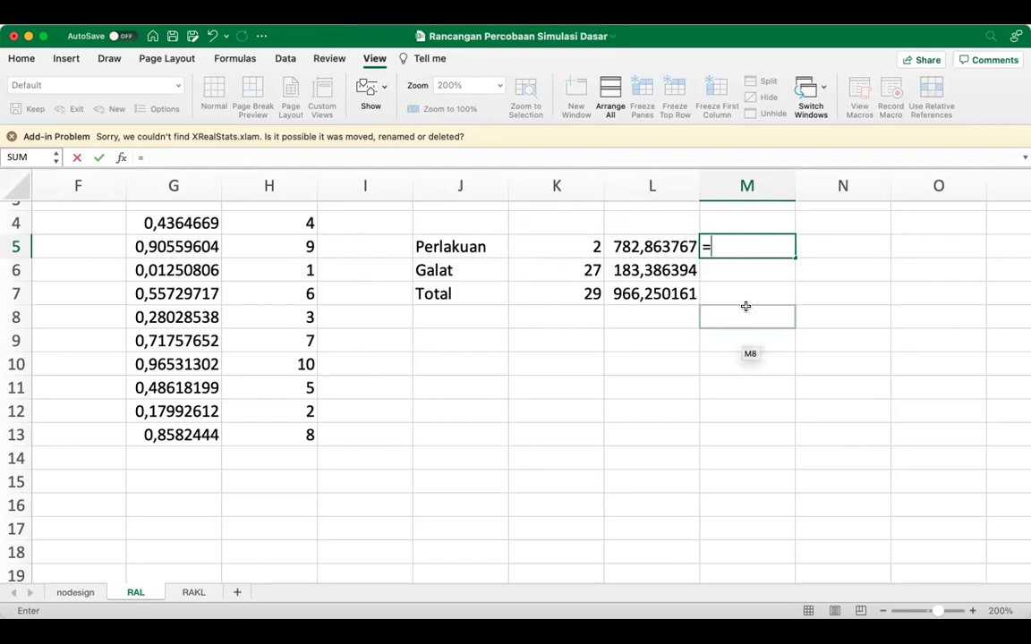
pyautogui.press('Left')
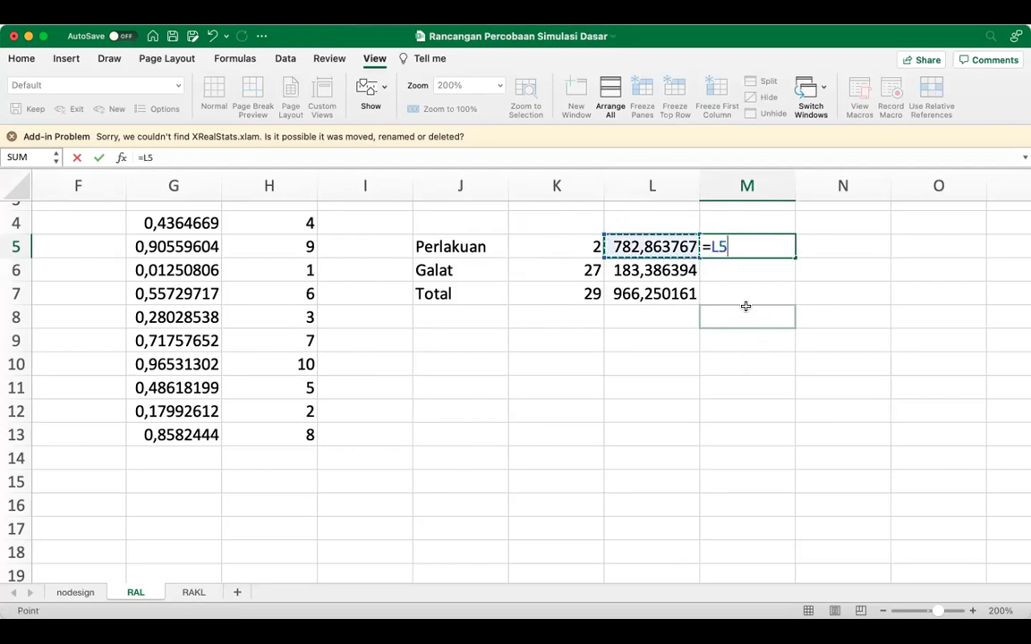
pyautogui.write('/')
pyautogui.press('Left')
pyautogui.press('Left')
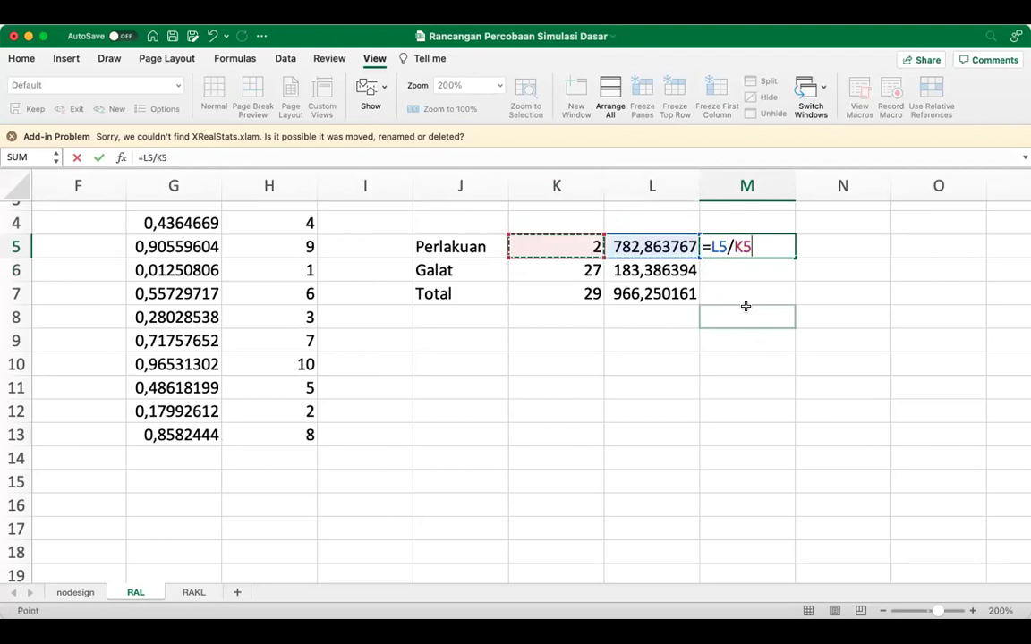
pyautogui.press('Return')
# Step: Compute the Galat mean square in M6 with =L6/K6
pyautogui.write('=')
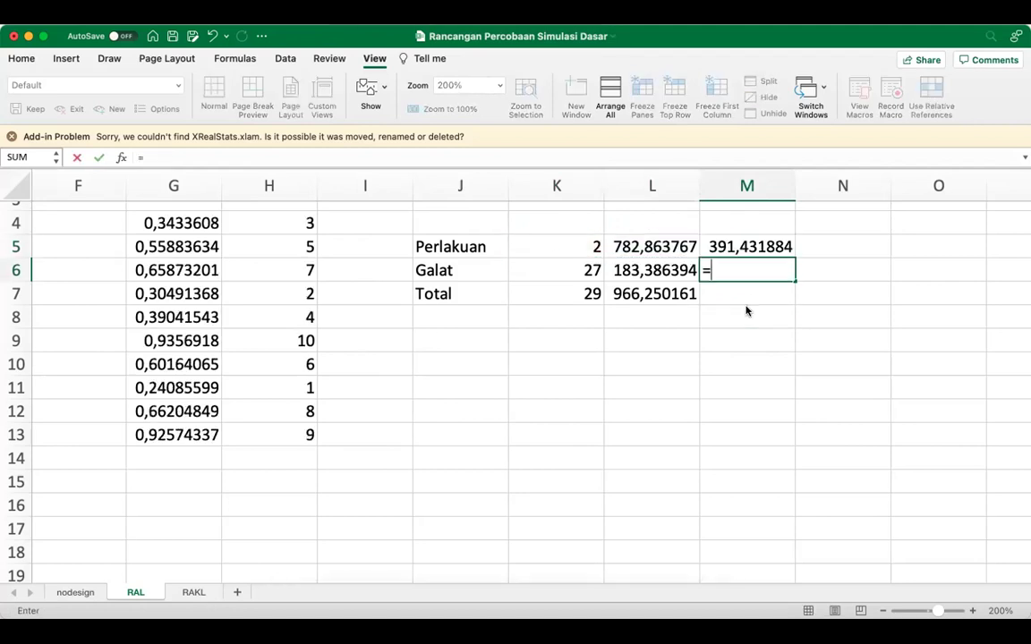
pyautogui.press('Left')
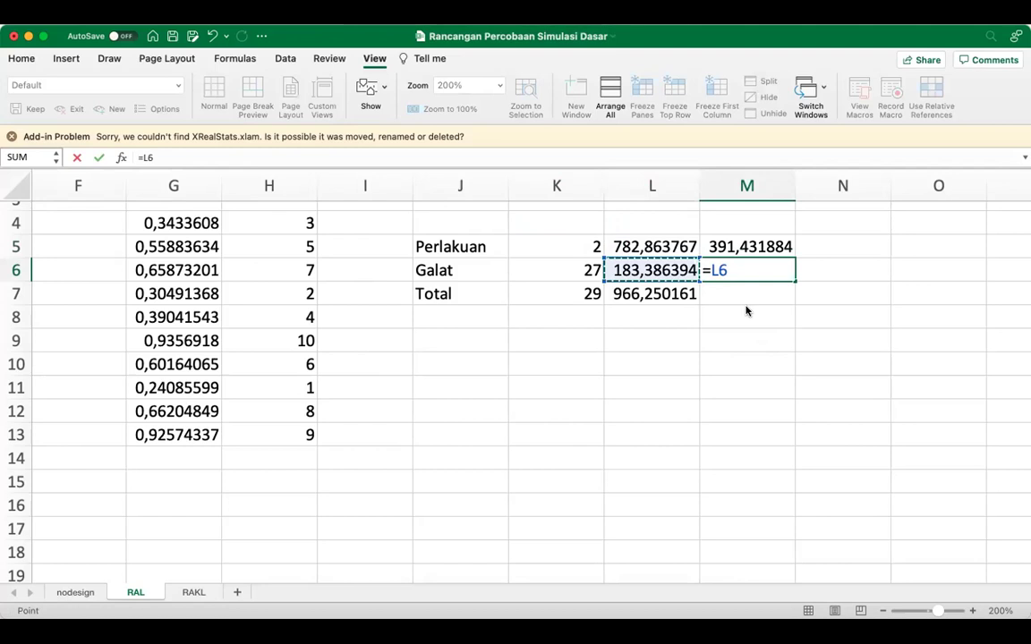
pyautogui.write('/')
pyautogui.press('Left')
pyautogui.press('Left')
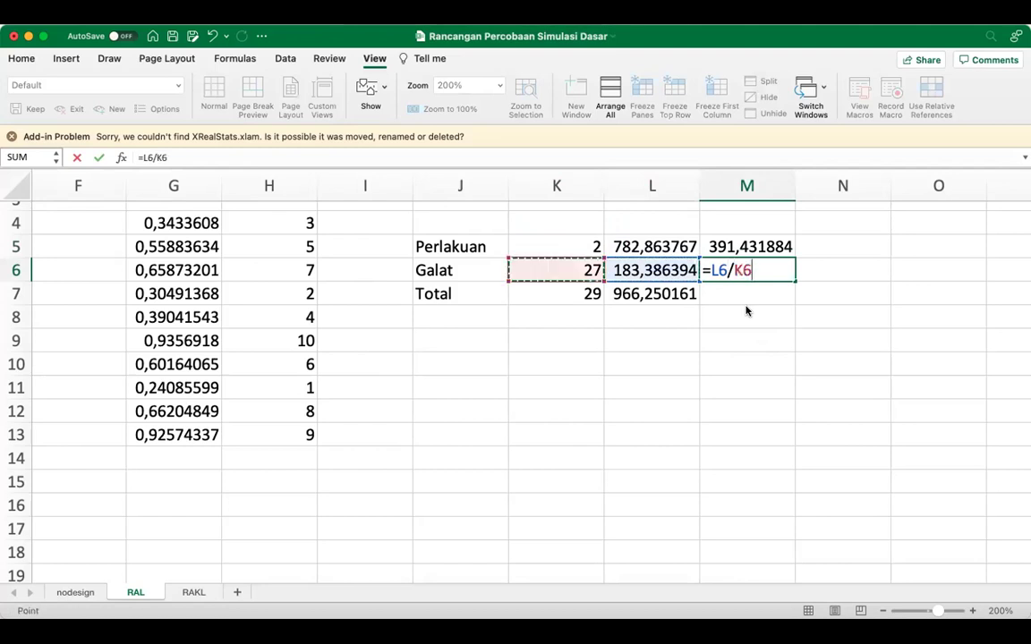
pyautogui.press('Return')
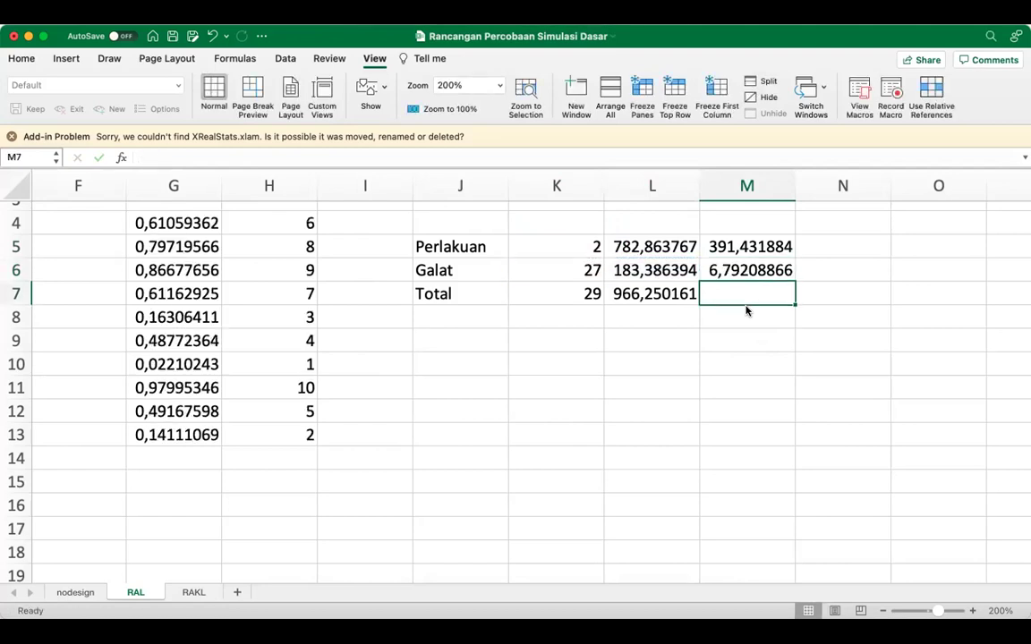
# Step: Calculate the F value for Perlakuan in cell N5 with the formula =M5/M6
pyautogui.click(837, 246)
pyautogui.write('=')
pyautogui.press('Left')
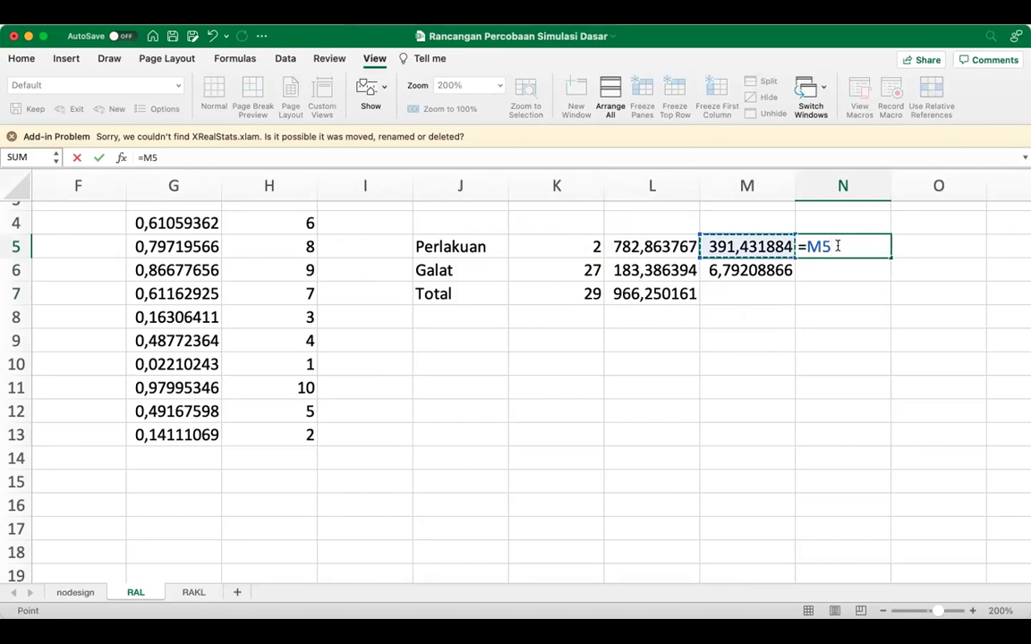
pyautogui.write('/')
pyautogui.press('Left')
pyautogui.press('Down')
pyautogui.press('Return')
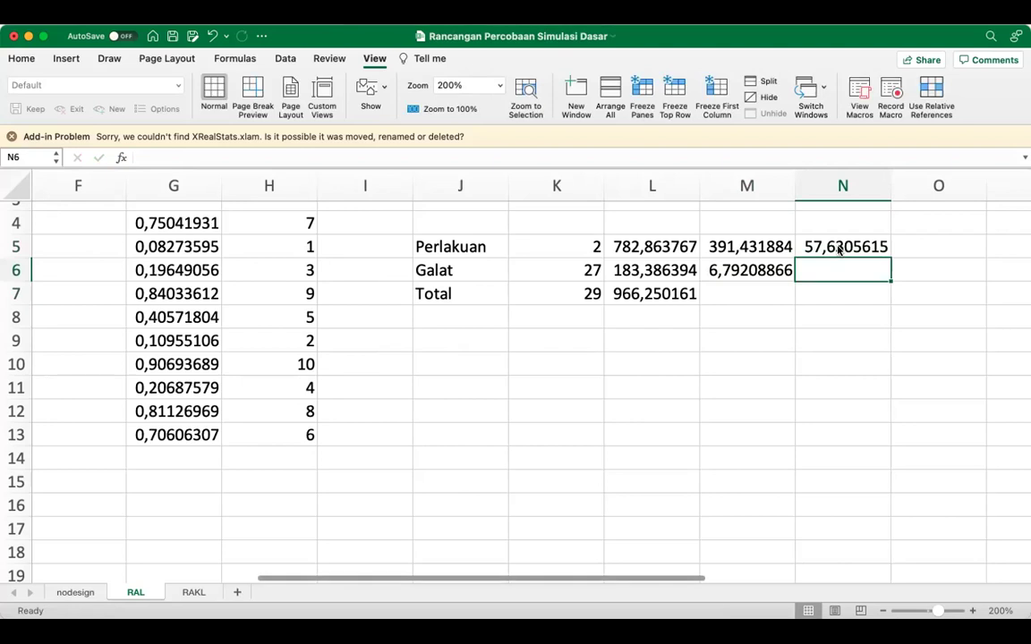
pyautogui.click(839, 251)
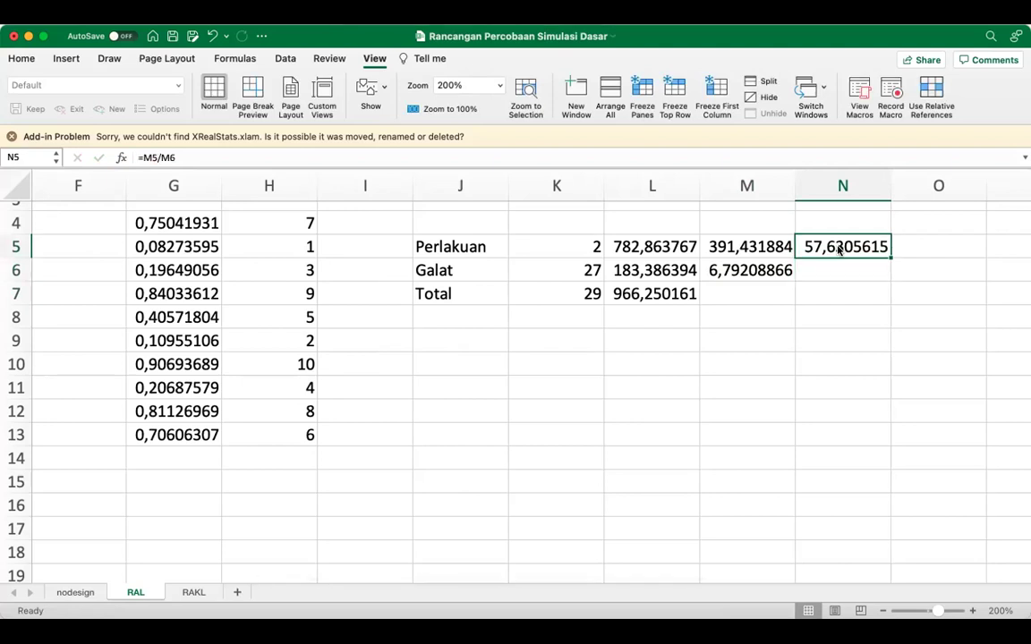
# Step: Calculate the p-value for Perlakuan in cell O5 with the formula =FDIST(N5;K5;K6)
pyautogui.click(927, 249)
pyautogui.write('=')
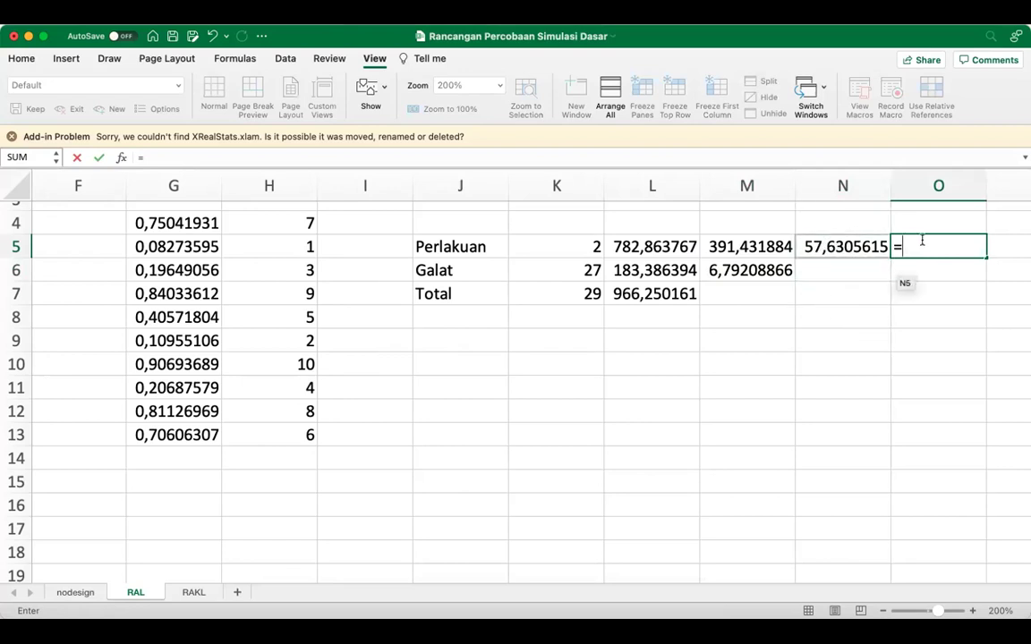
pyautogui.write('f')
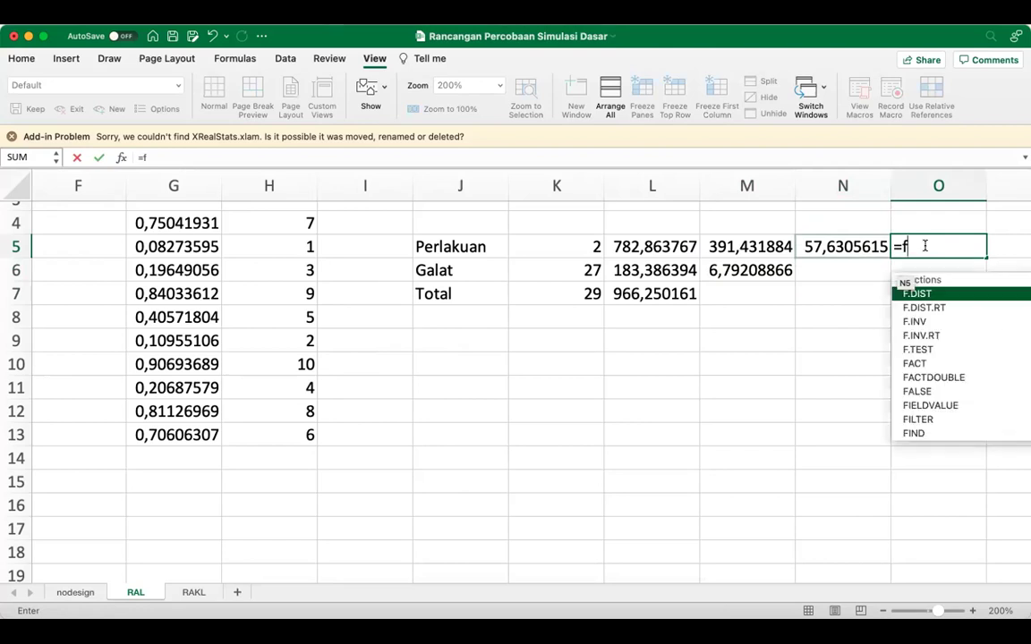
pyautogui.write('dist')
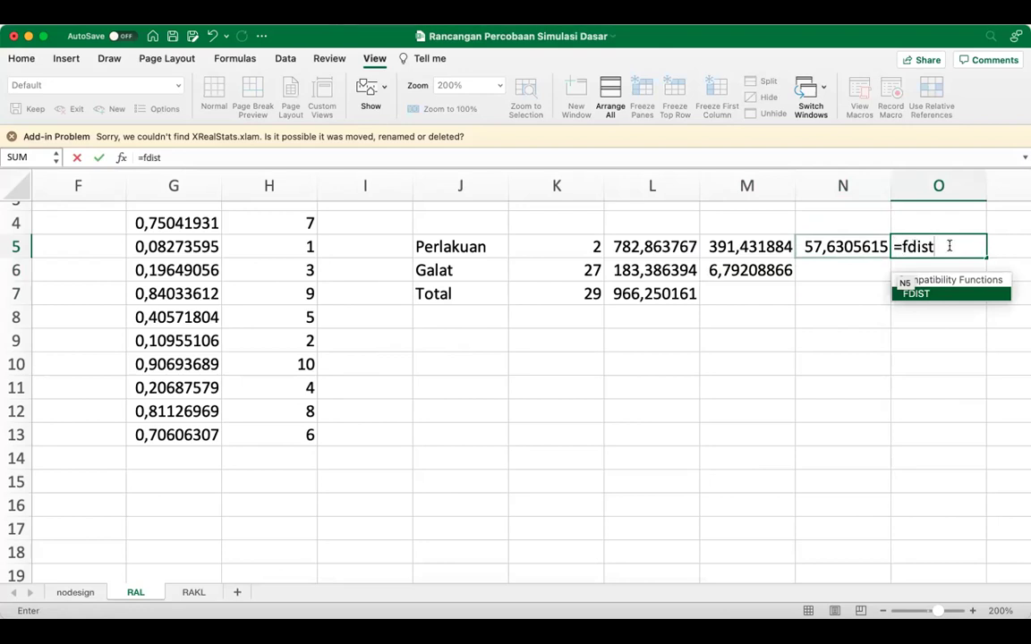
pyautogui.write('(')
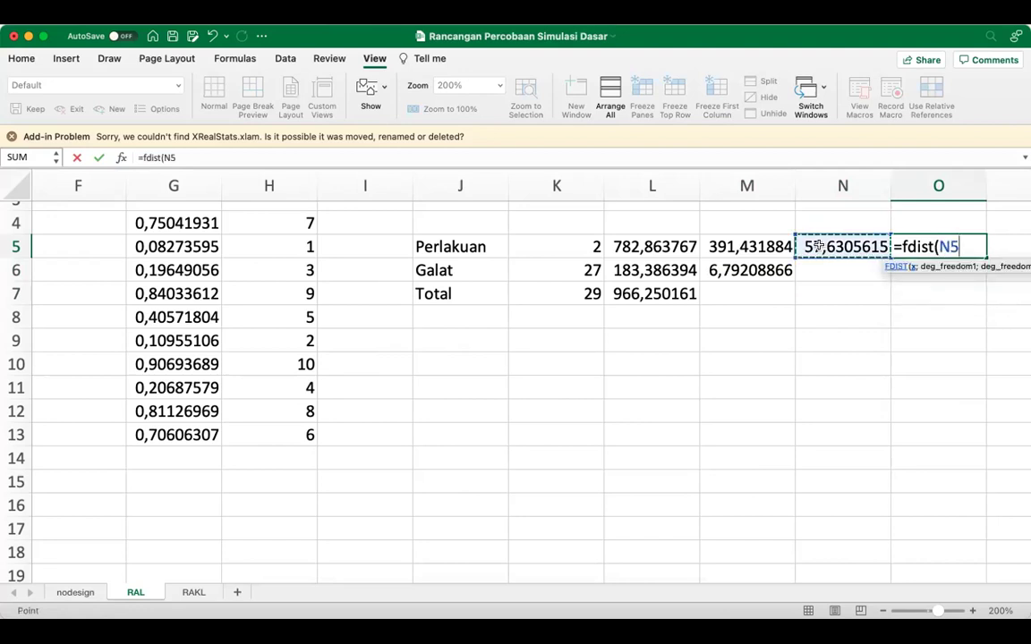
pyautogui.write(';')
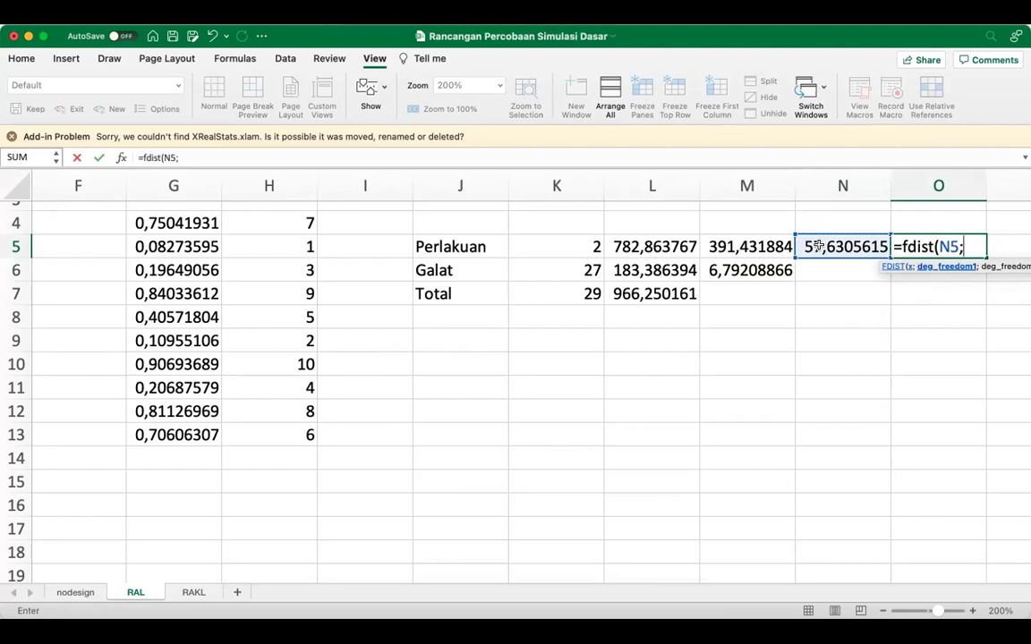
pyautogui.click(578, 244)
pyautogui.write(';')
pyautogui.click(572, 270)
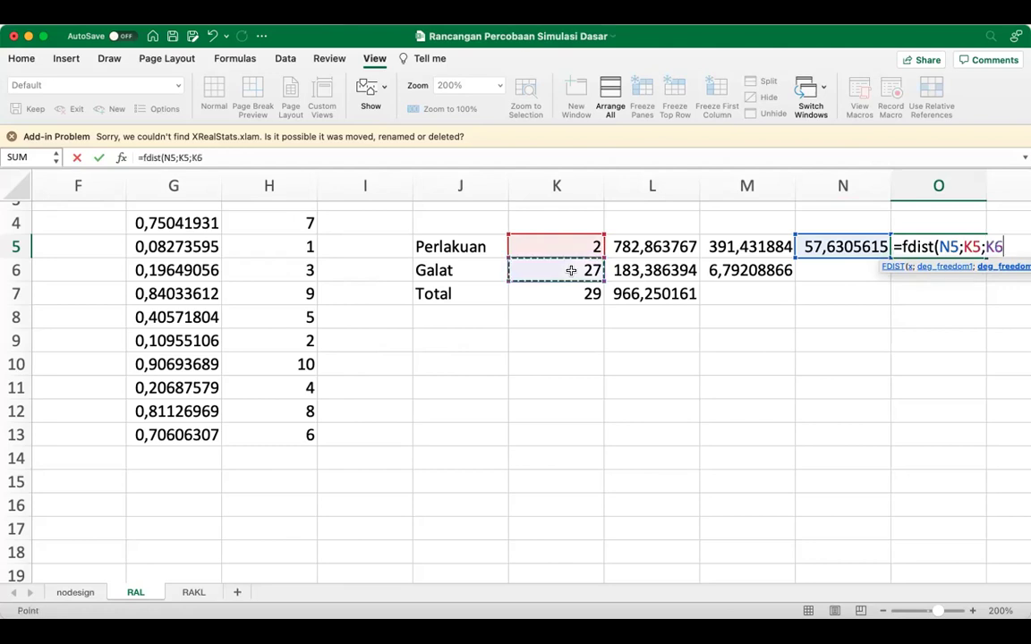
pyautogui.write(')')
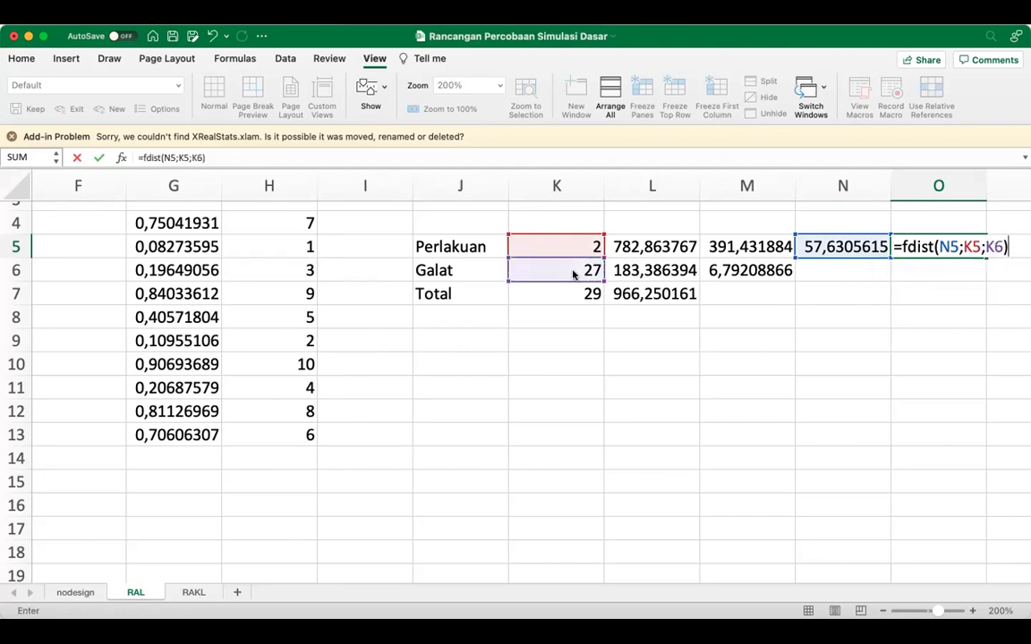
pyautogui.press('Return')
pyautogui.press('Up')
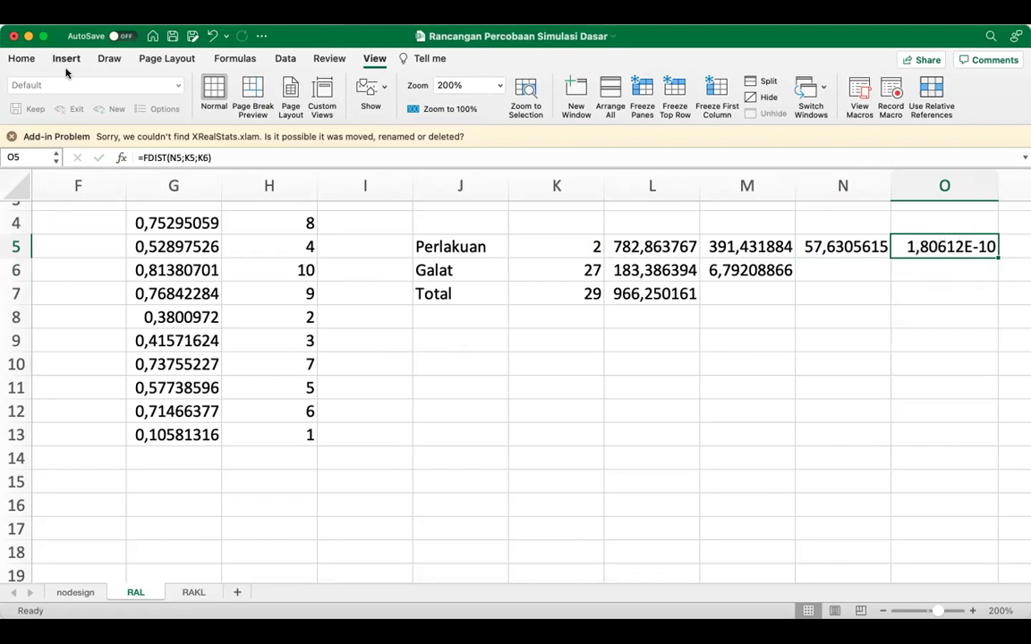
# Step: Review the data columns of treatments A, B and C beside the analysis of variance table
pyautogui.click(20, 59)
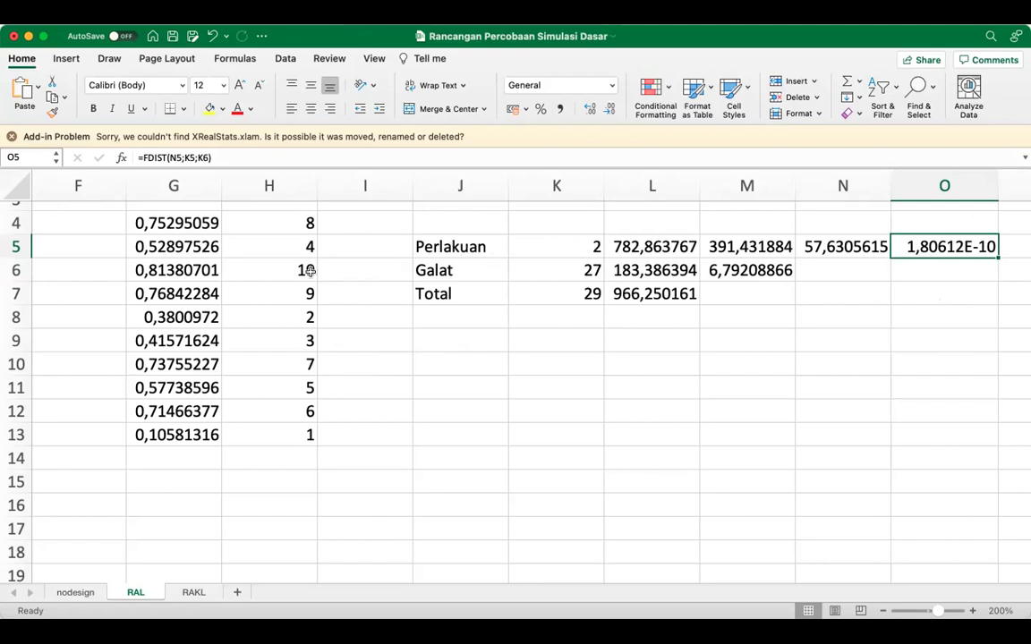
pyautogui.click(439, 343)
pyautogui.press('Up')
pyautogui.press('Up')
pyautogui.press('Up')
pyautogui.press('Up')
pyautogui.press('Up')
pyautogui.press('Up')
pyautogui.press('Up')
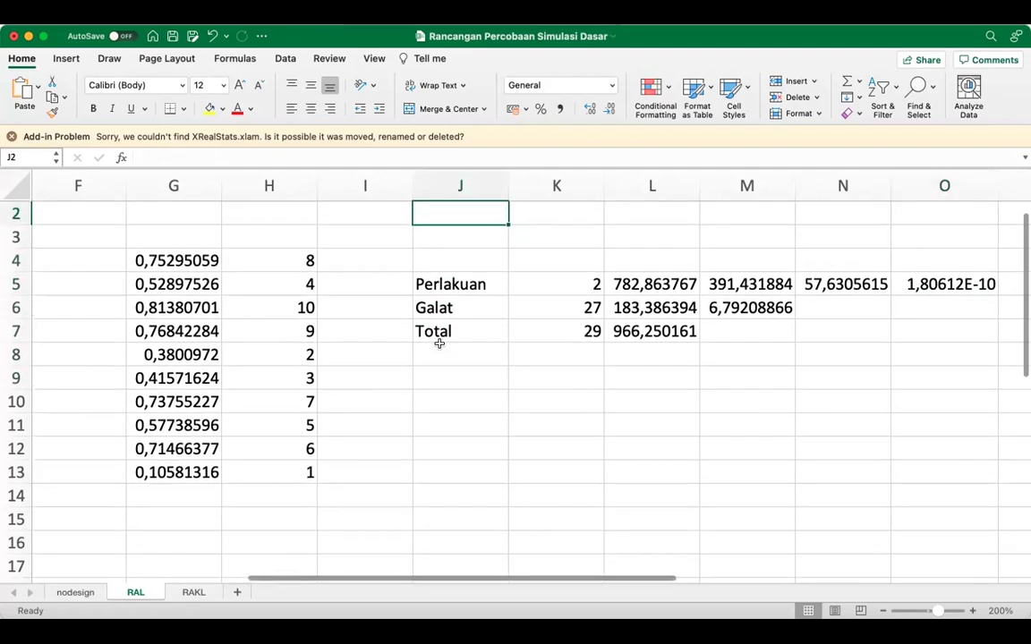
pyautogui.press('Left')
pyautogui.press('Left')
pyautogui.press('Left')
pyautogui.press('Left')
pyautogui.press('Left')
pyautogui.press('Left')
pyautogui.press('Left')
pyautogui.press('Left')
pyautogui.press('Left')
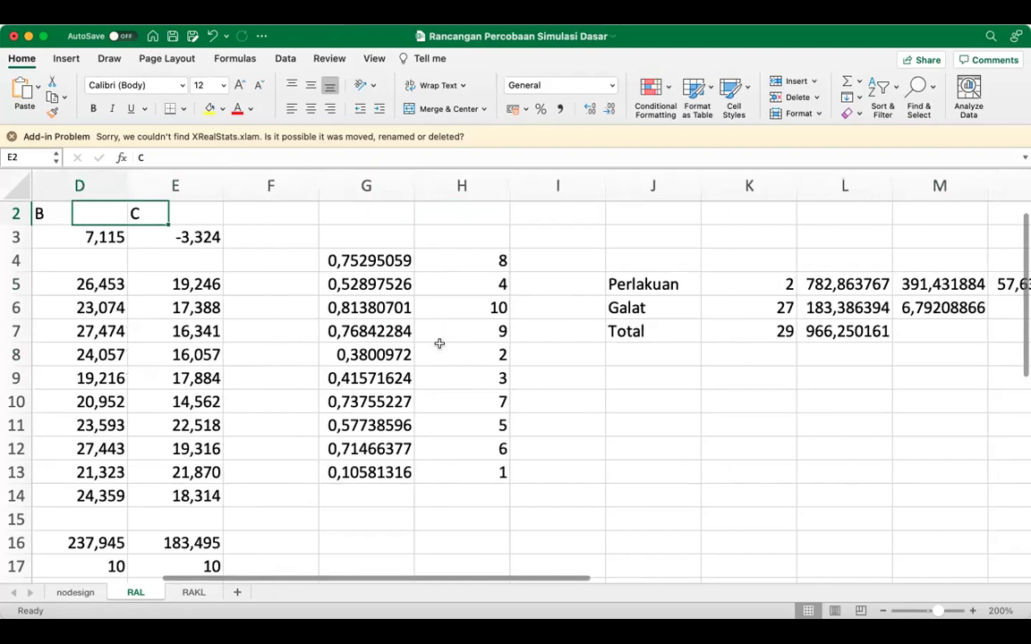
pyautogui.press('Right')
pyautogui.press('Right')
pyautogui.press('Right')
pyautogui.press('Right')
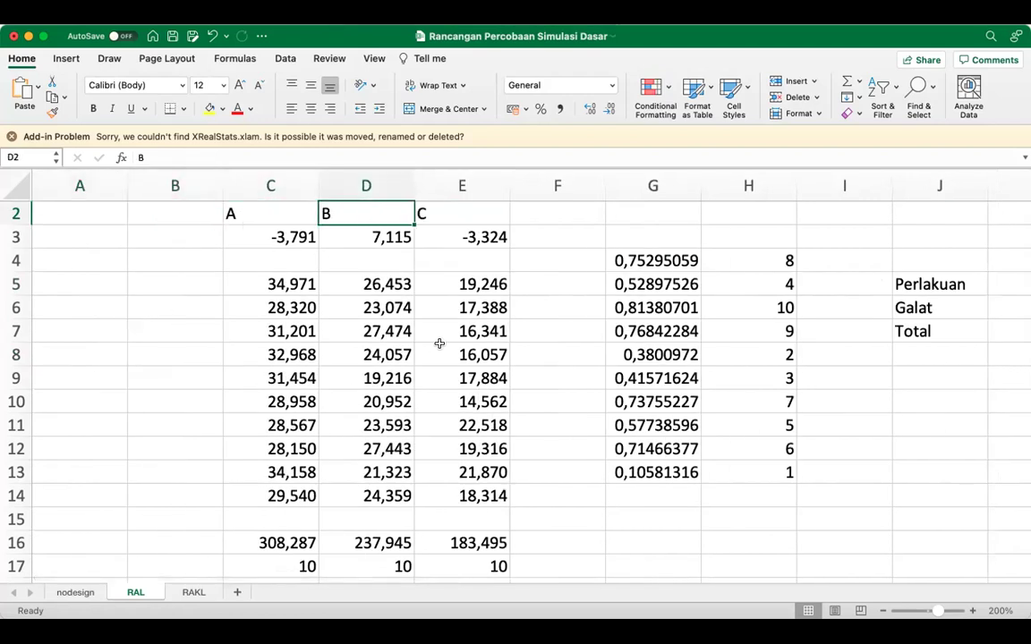
pyautogui.press('Left')
pyautogui.press('Left')
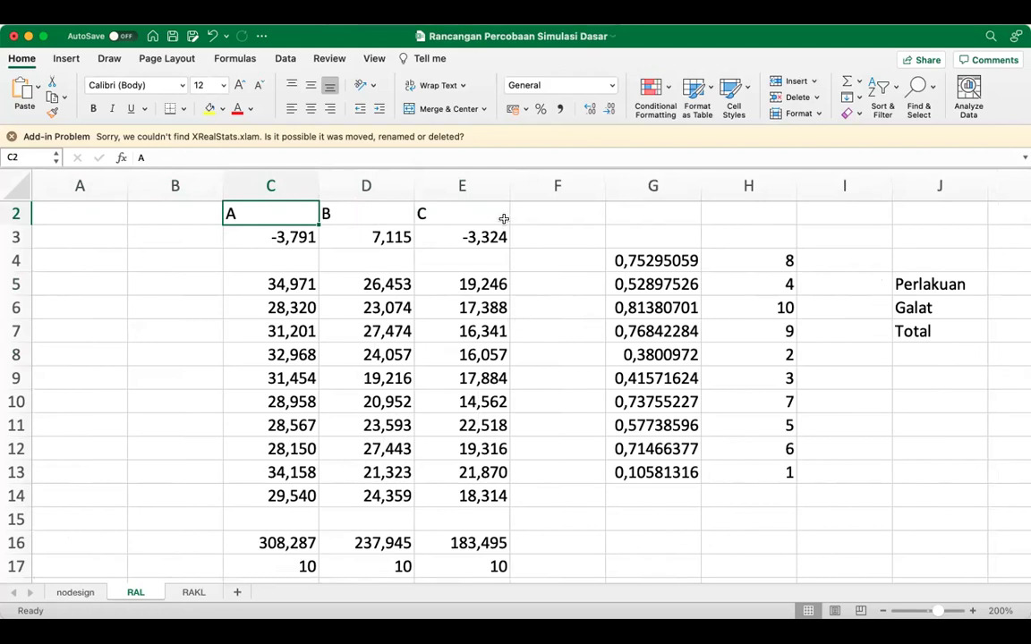
# Step: Enter the null hypothesis on treatment means, "H0: mA = mB = mC", in cell K2 above the analysis of variance table
pyautogui.click(895, 242)
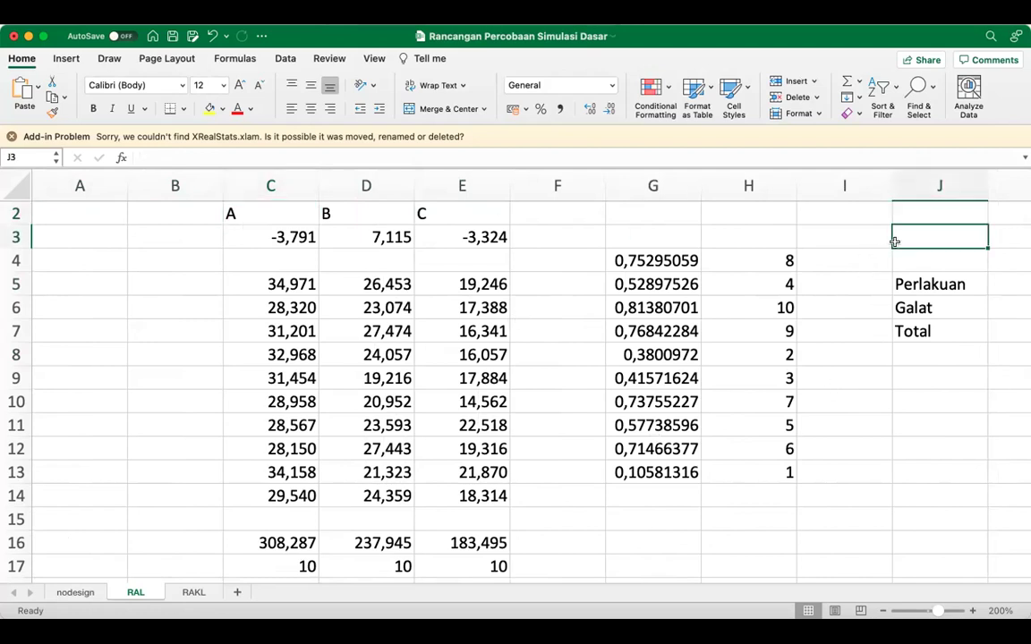
pyautogui.press('Right')
pyautogui.press('Right')
pyautogui.press('Right')
pyautogui.press('Right')
pyautogui.press('Left')
pyautogui.press('Left')
pyautogui.press('Left')
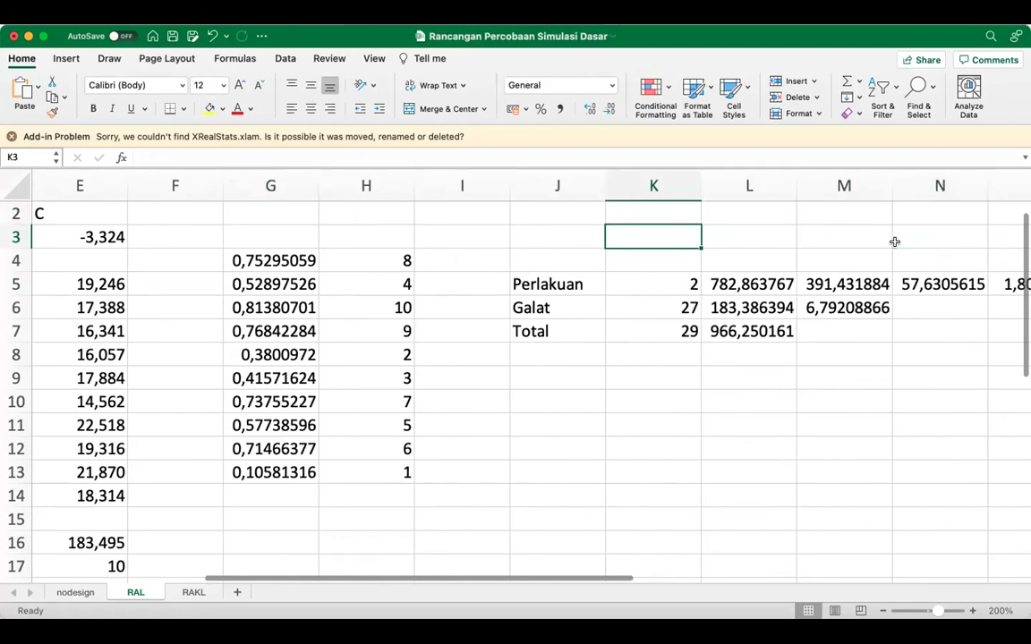
pyautogui.press('Up')
pyautogui.press('Up')
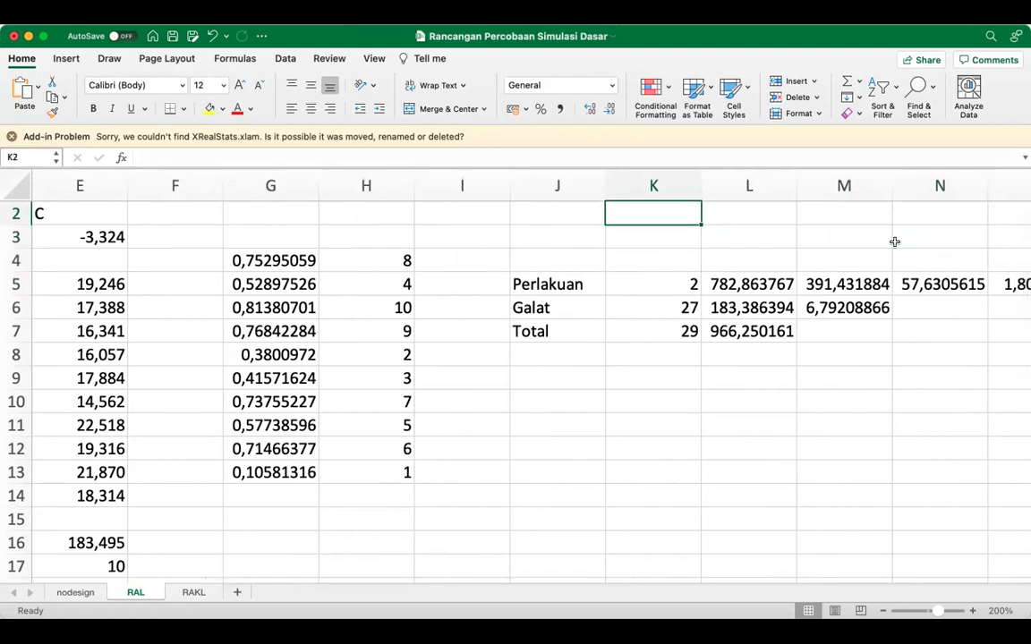
pyautogui.press('Down')
pyautogui.write('H0')
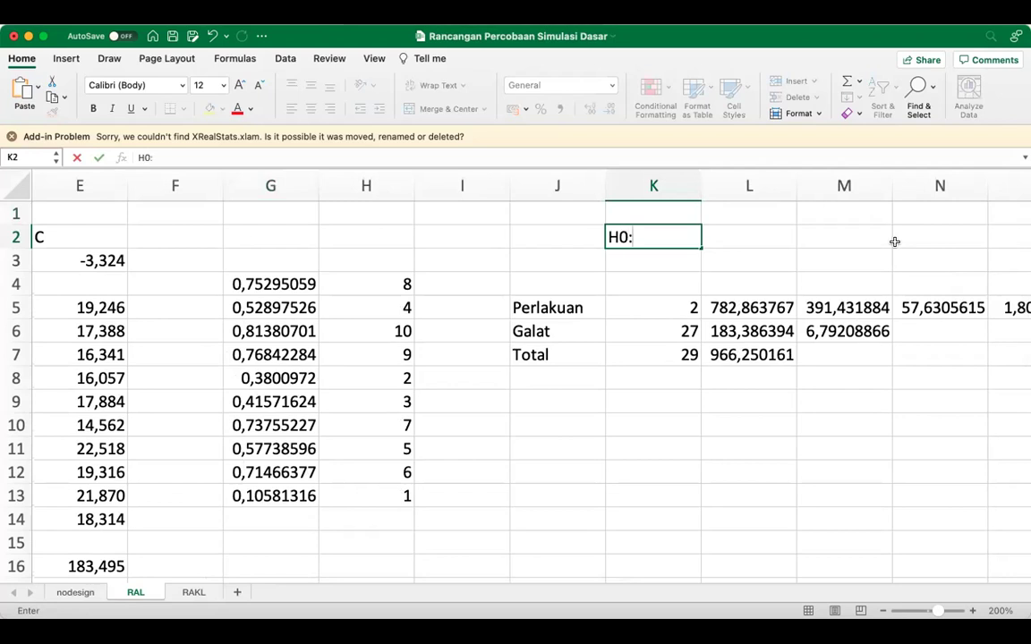
pyautogui.write(': mA = m')
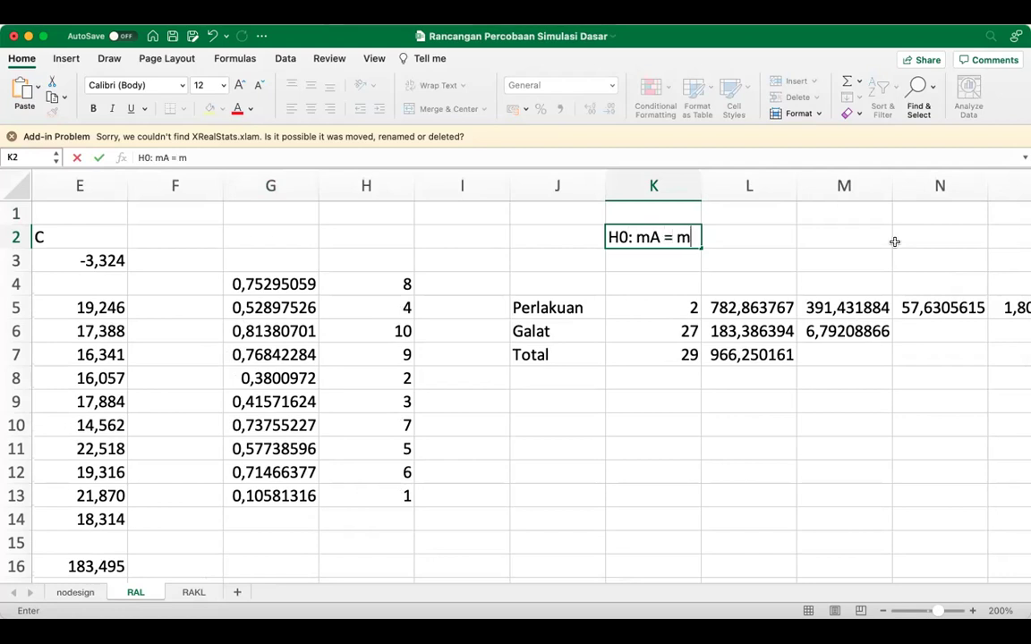
pyautogui.write('B = mC')
pyautogui.press('Return')
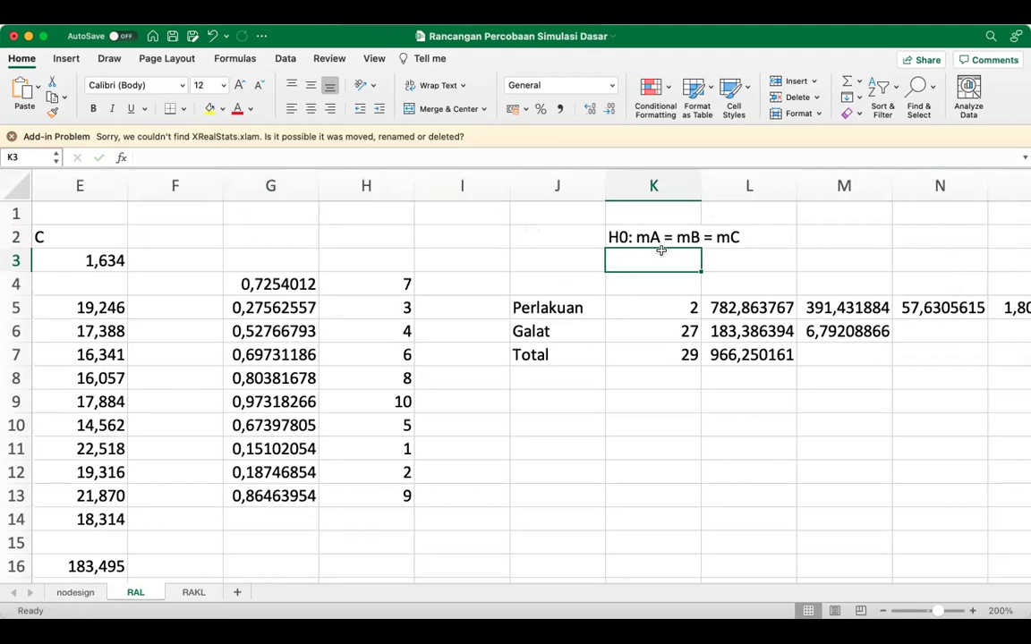
# Step: Enter the null hypothesis on treatment effects, "H0: tA = tB = tC", in cell K3
pyautogui.write('H0')
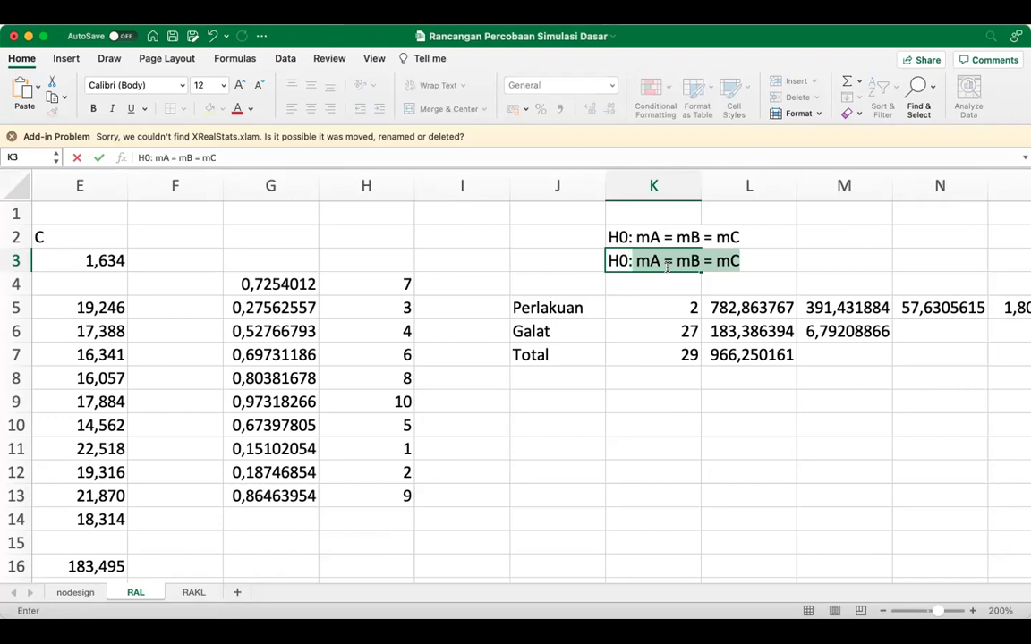
pyautogui.write(': t')
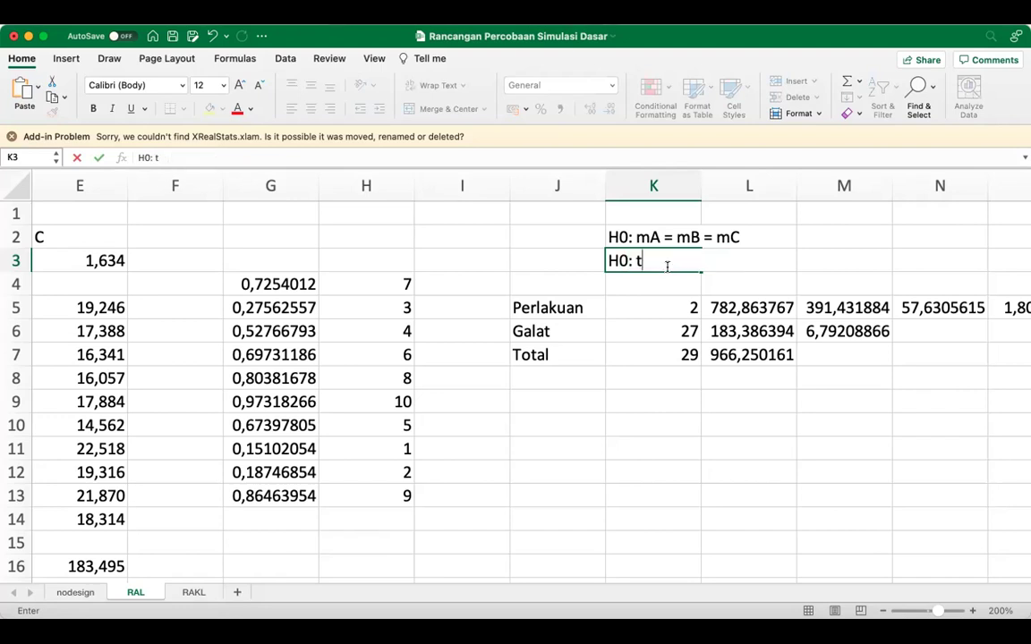
pyautogui.write('A = tB = tC')
pyautogui.press('Return')
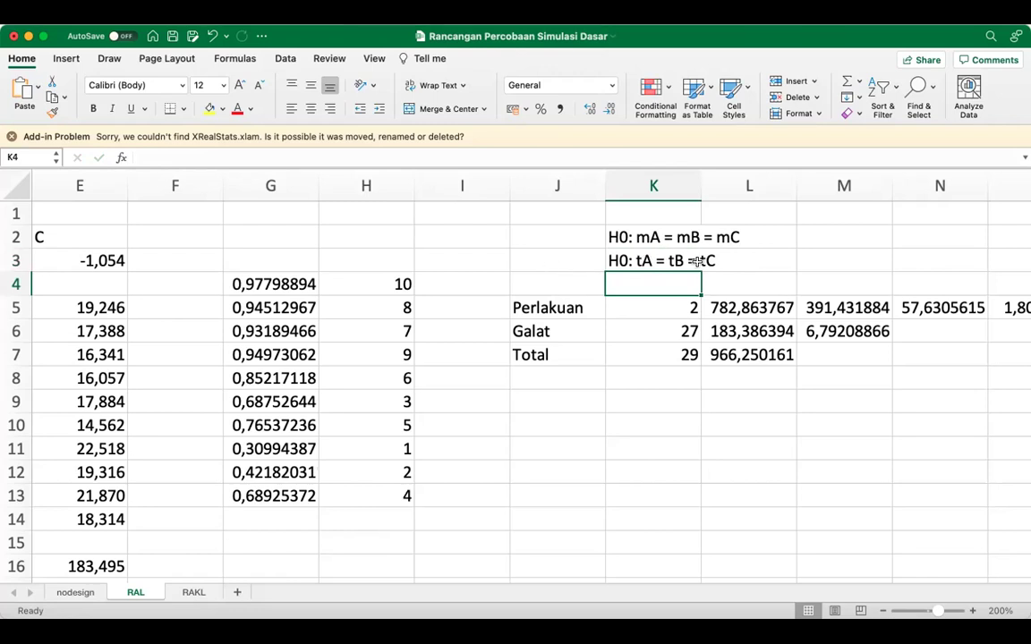
# Step: Enter the alternative hypothesis "H1 : sedikitnya ada sepasangan perlakuan yg pengaruhnya tak sama" in cell K9 below the table
pyautogui.click(617, 401)
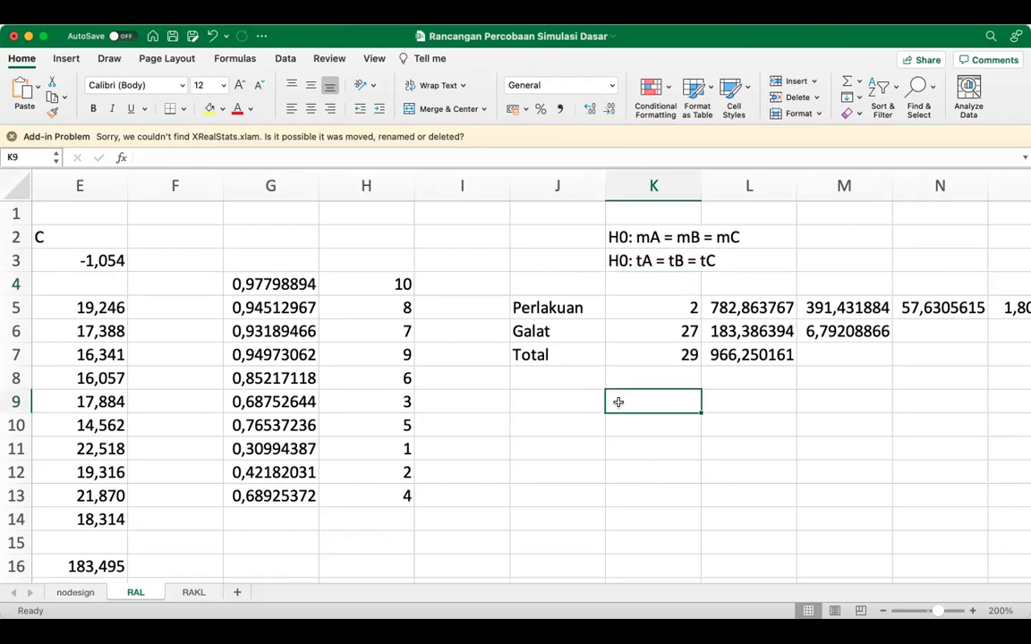
pyautogui.write('H1 : sedikit')
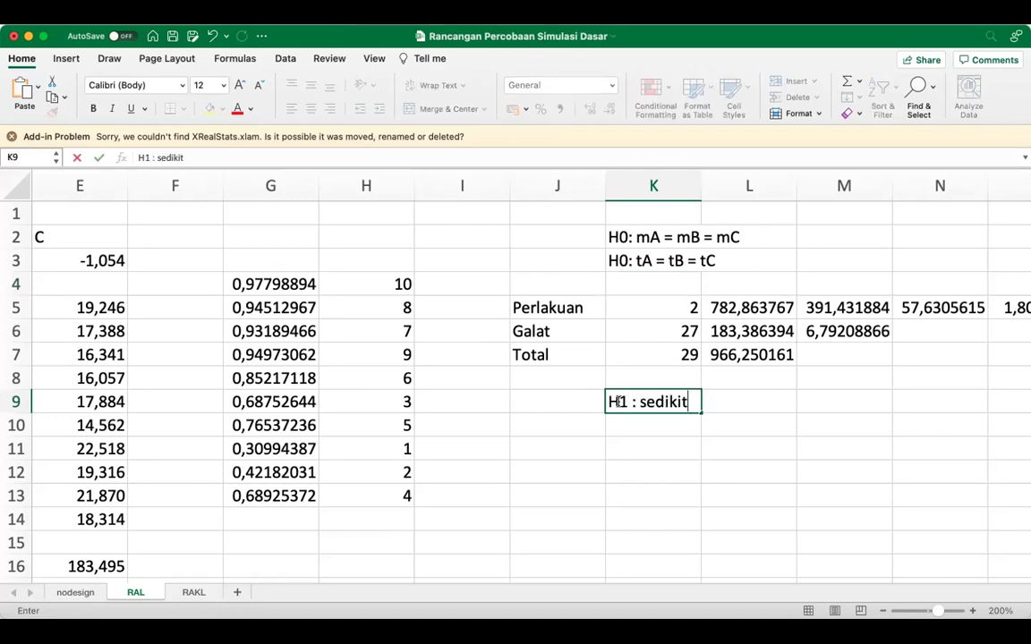
pyautogui.write('nya ada sepasangan perlakuan')
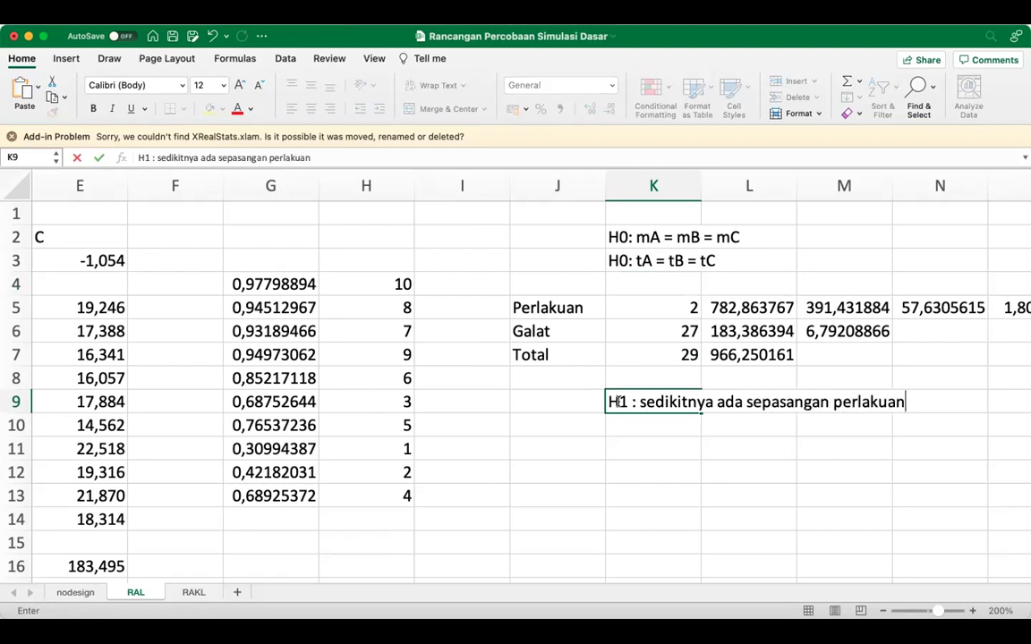
pyautogui.write(' yg peng')
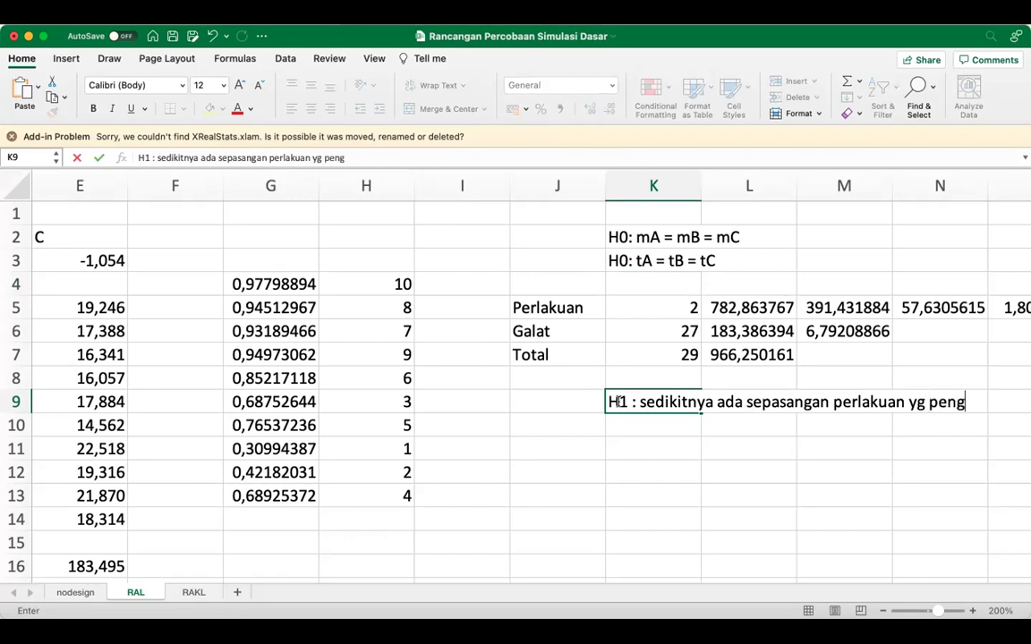
pyautogui.write('aruhnya')
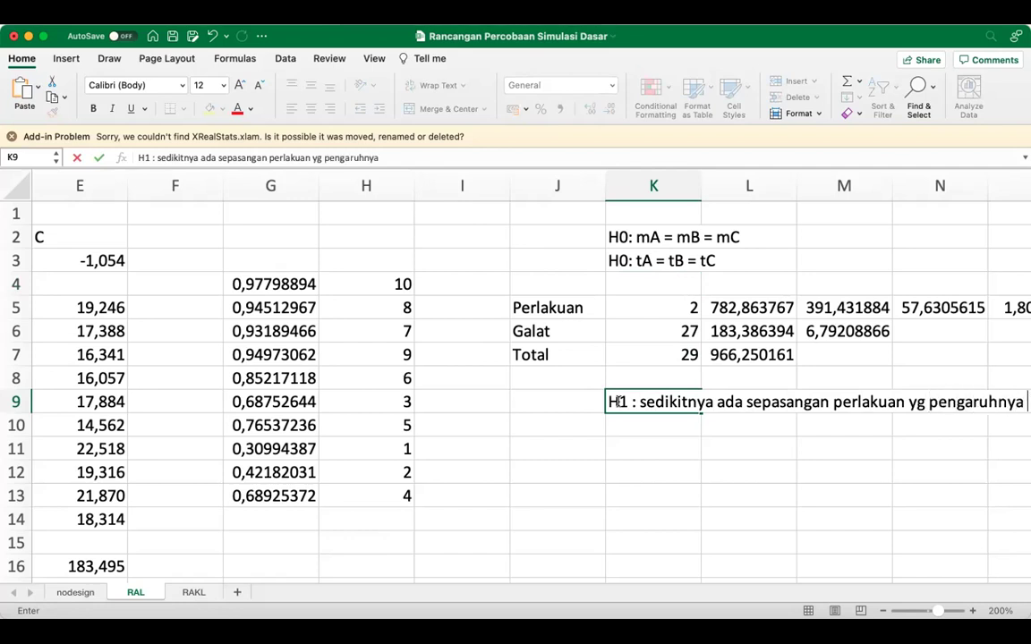
pyautogui.write(' tak sama')
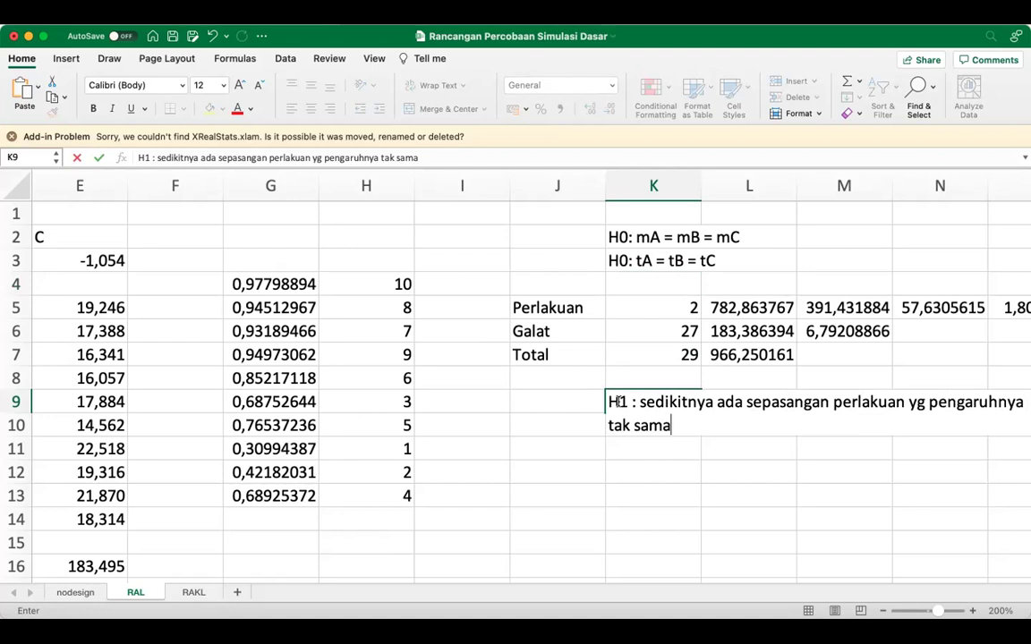
pyautogui.press('Return')
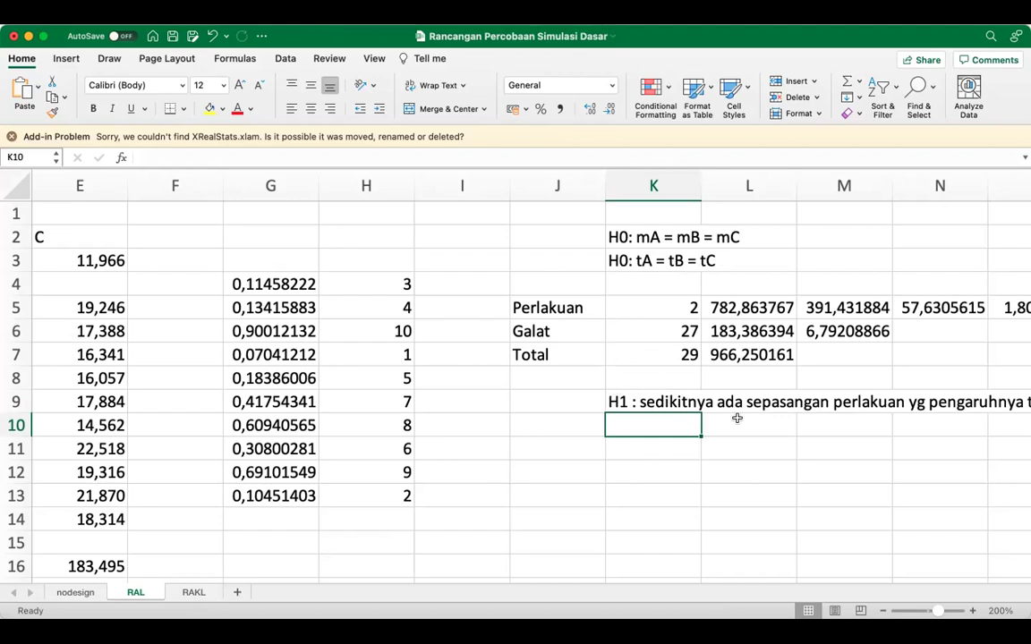
# Step: Enter the symbolic alternative hypothesis "H1: tA<>tB<>tC" in cell K11
pyautogui.scroll(-1, 847, 462)
pyautogui.hscroll(1, 847, 461)
pyautogui.hscroll(2, 847, 462)
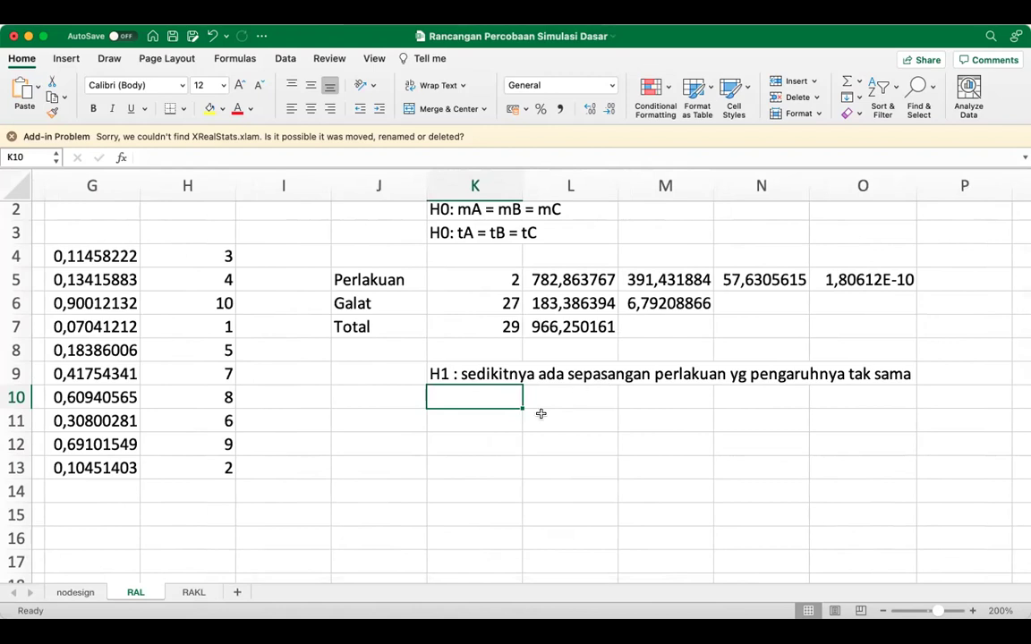
pyautogui.click(454, 421)
pyautogui.write('H1:')
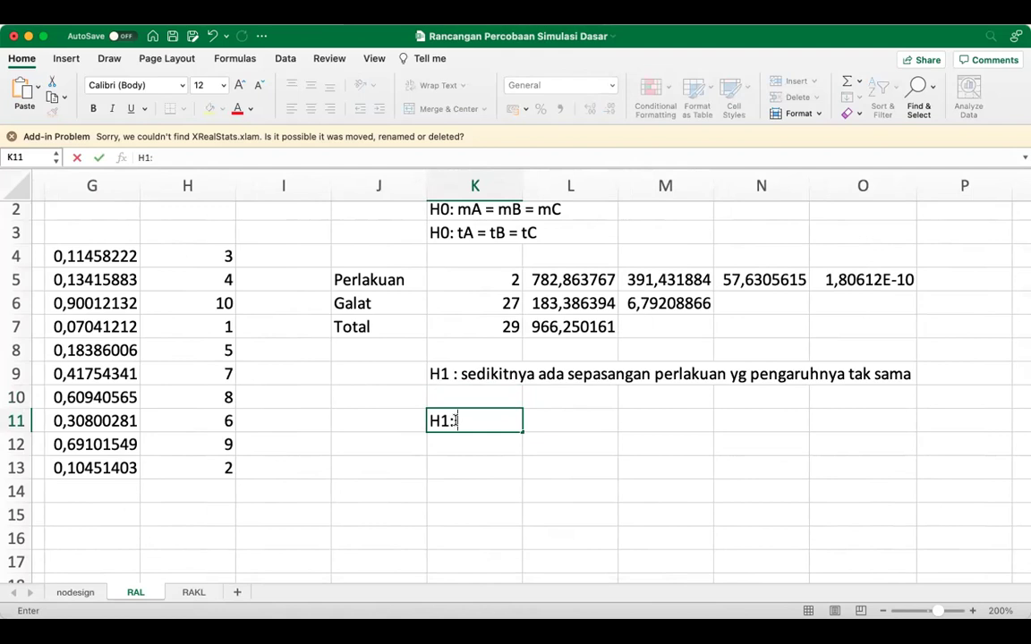
pyautogui.write(' tA<>tB<>tC')
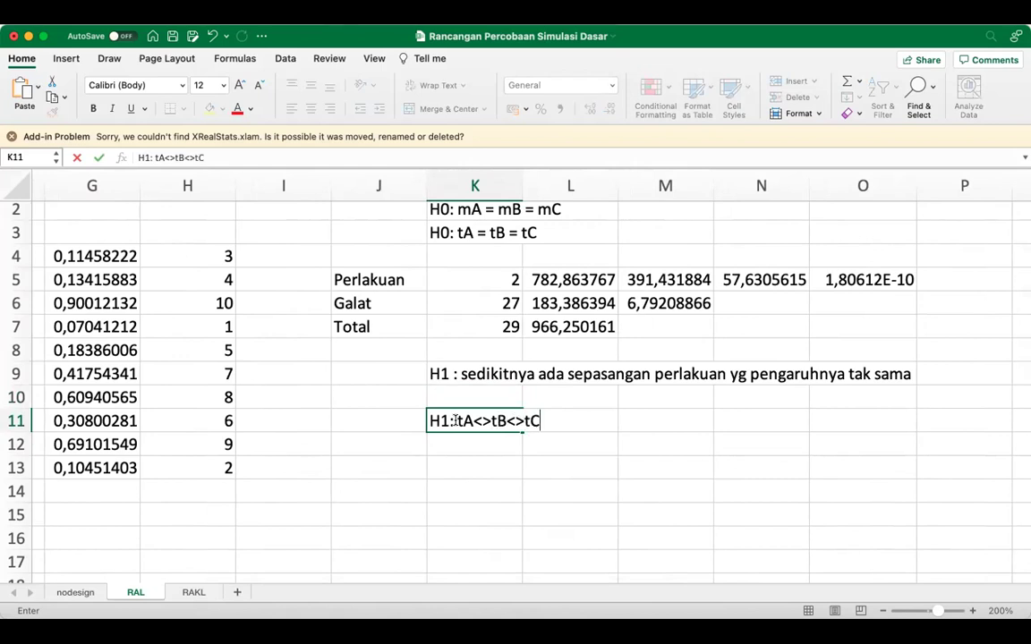
pyautogui.press('Return')
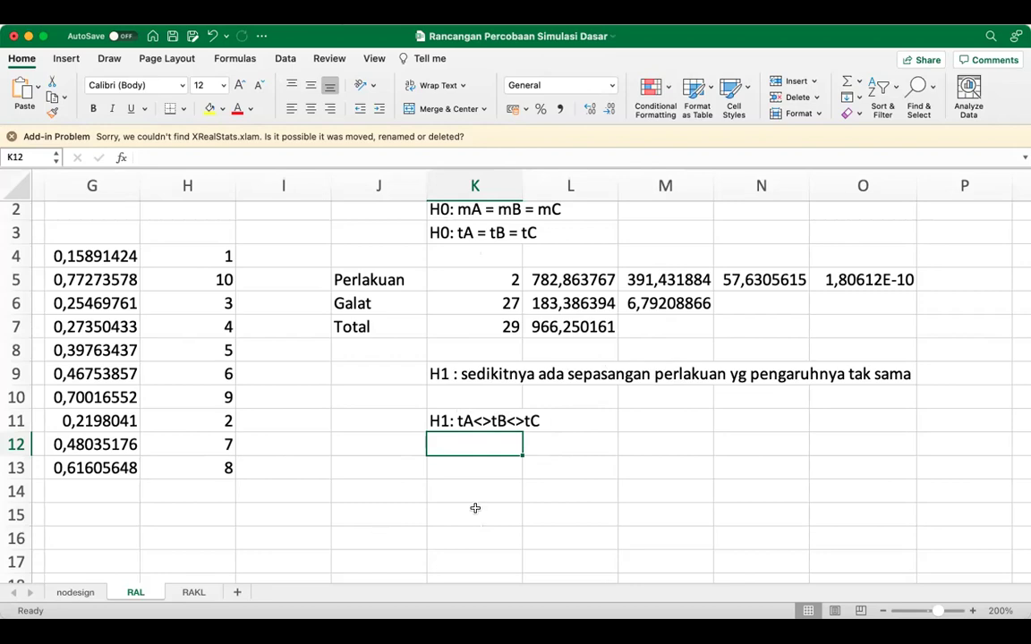
# Step: Enter the linear model "Respon = Rat2Umum + Perlakuan + Galat" in cell H15
pyautogui.hscroll(-3, 398, 500)
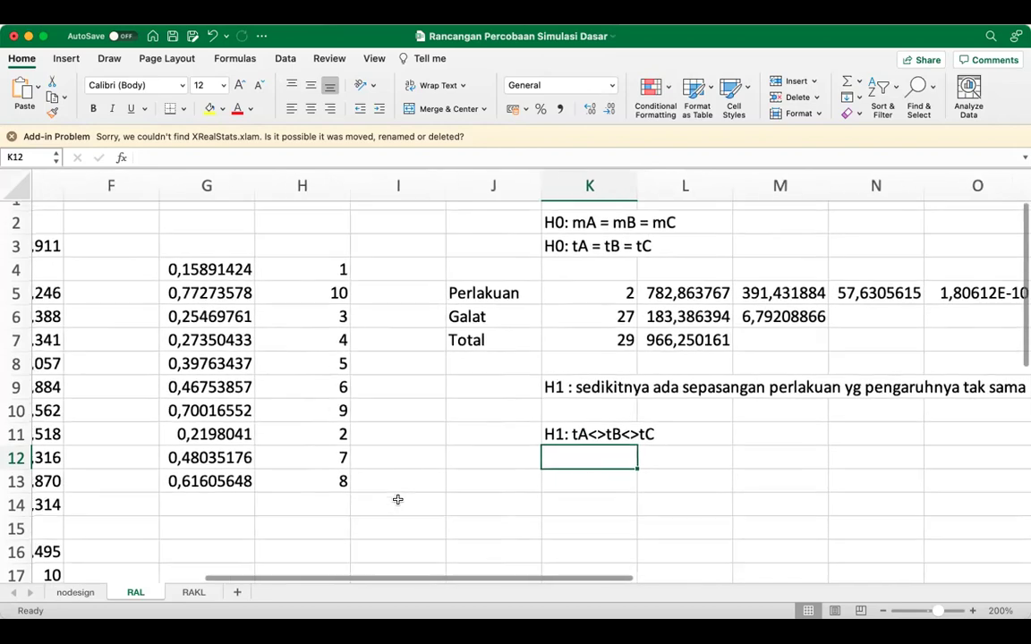
pyautogui.hscroll(-5, 397, 499)
pyautogui.scroll(-1, 398, 499)
pyautogui.scroll(3, 398, 500)
pyautogui.hscroll(-2, 397, 500)
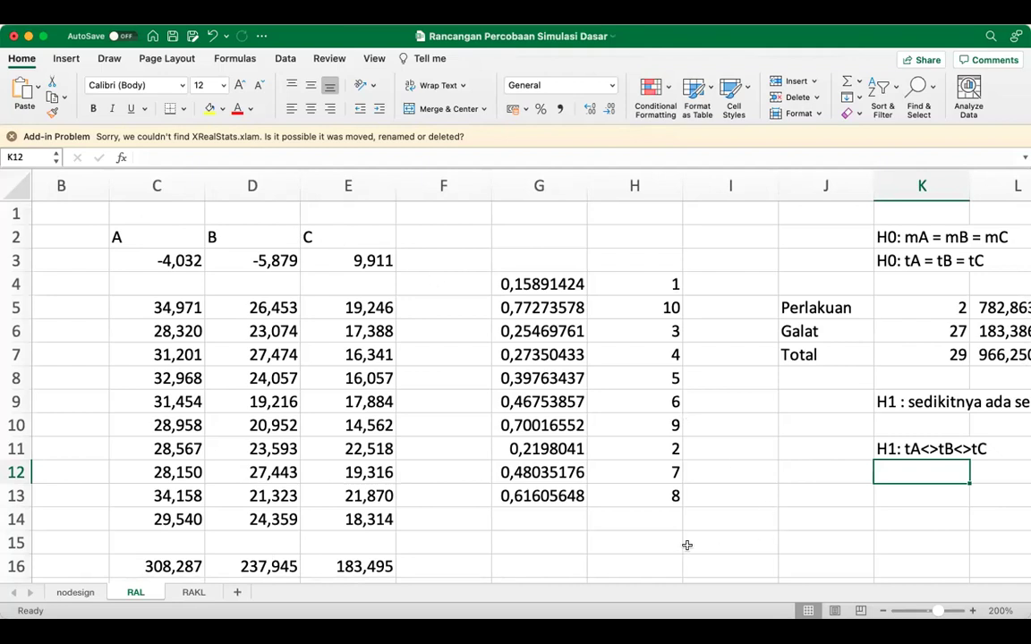
pyautogui.rightClick(656, 550)
pyautogui.click(618, 552)
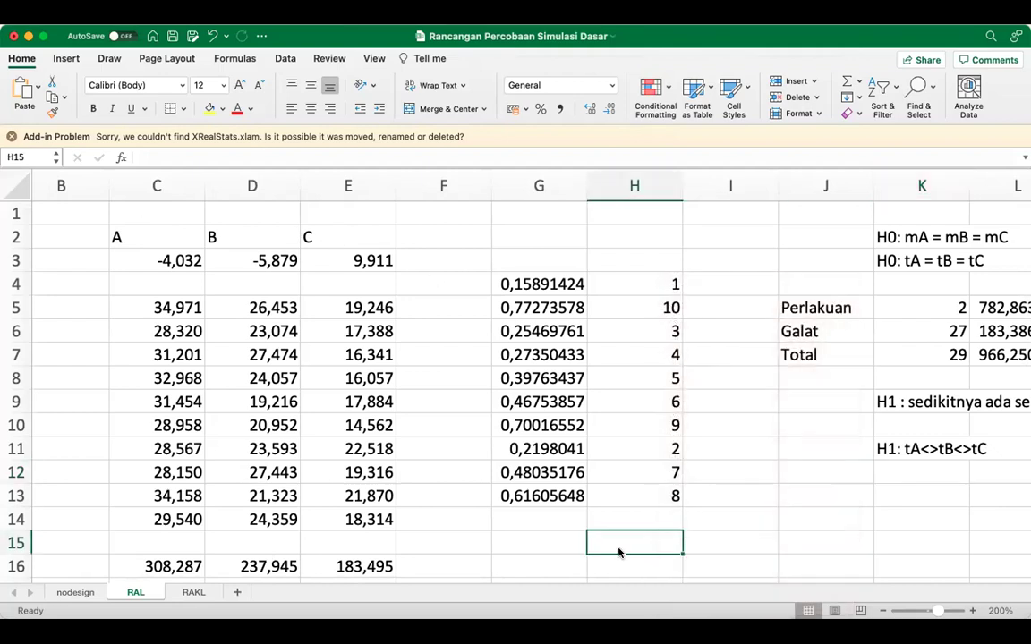
pyautogui.write('Respon ')
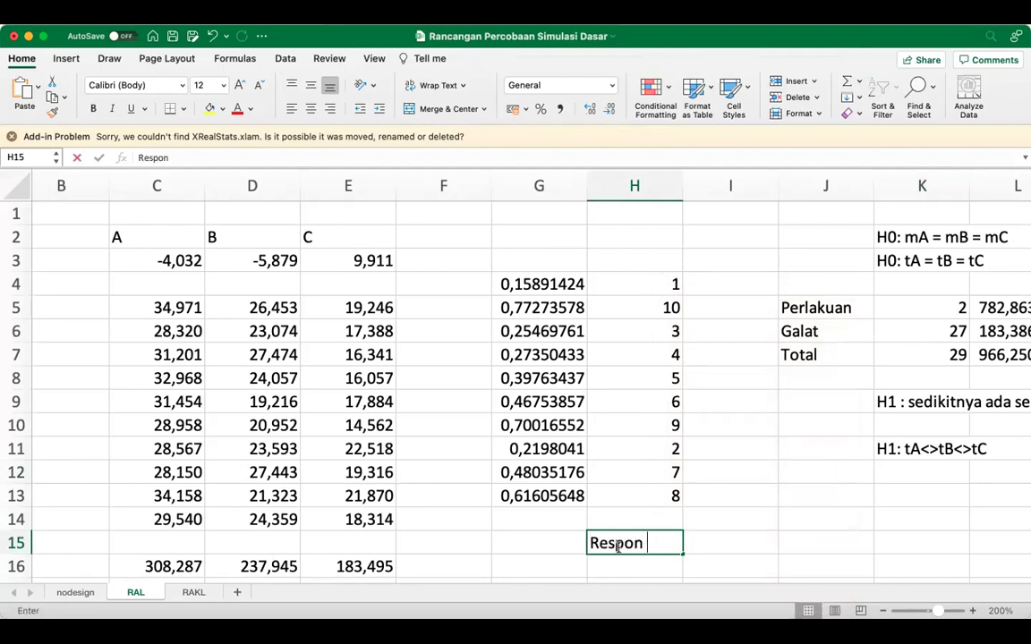
pyautogui.write('=')
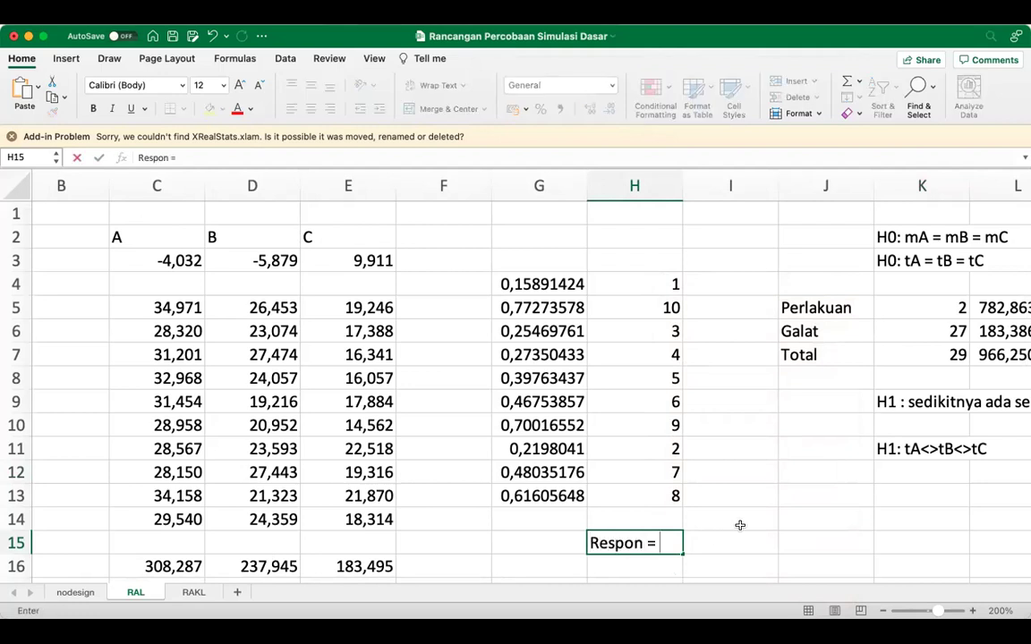
pyautogui.write(' Rat2Umum')
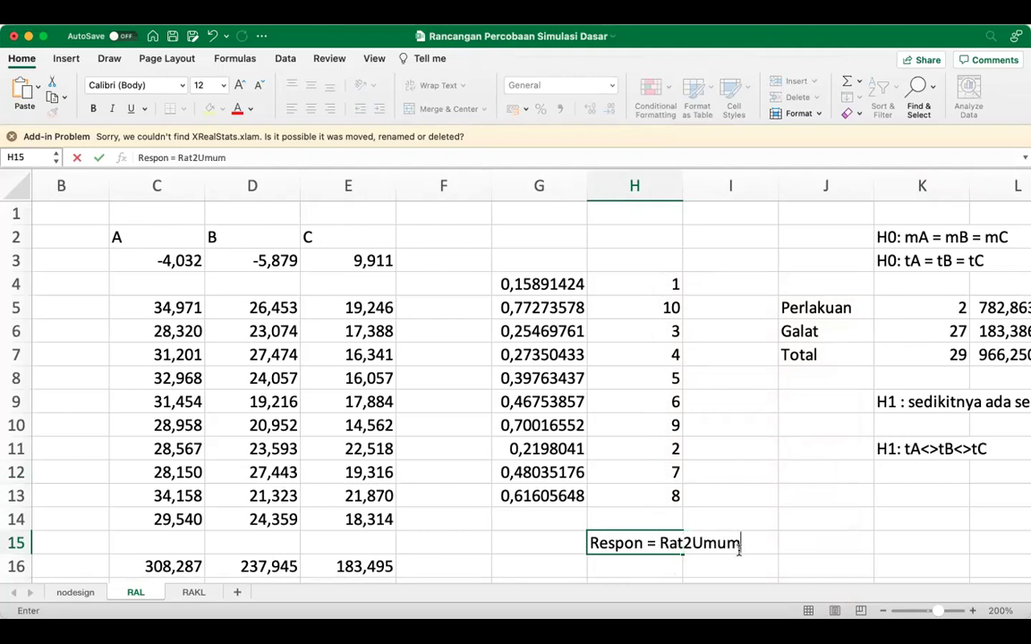
pyautogui.write(' + Perlakuan + Galat')
pyautogui.press('Return')
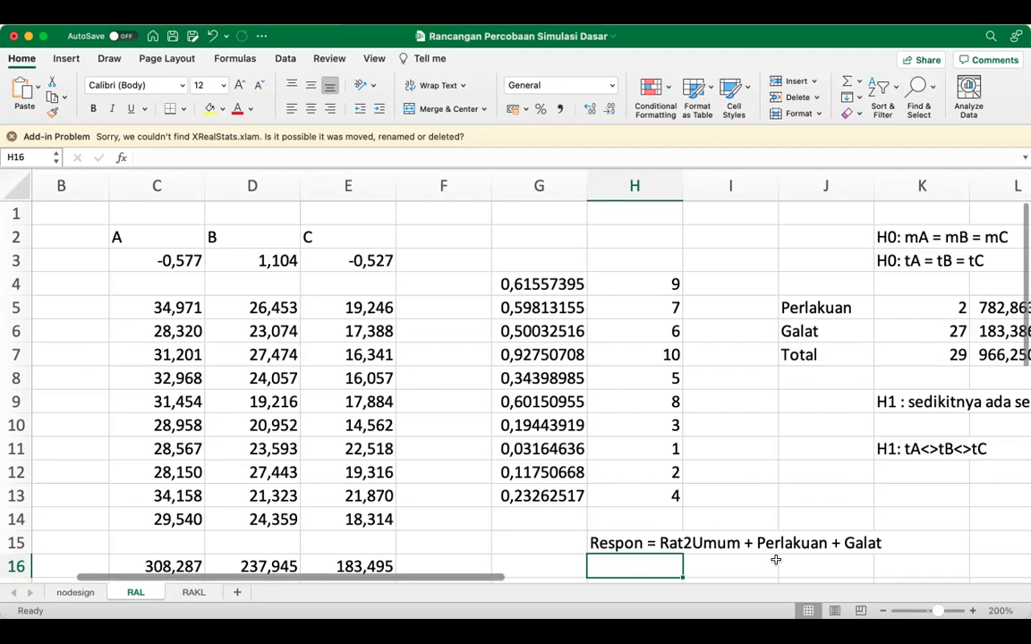
# Step: Enter the two-factor treatment breakdown "Perlakuan = A + B + A*B" in cell I17
pyautogui.scroll(-5, 936, 532)
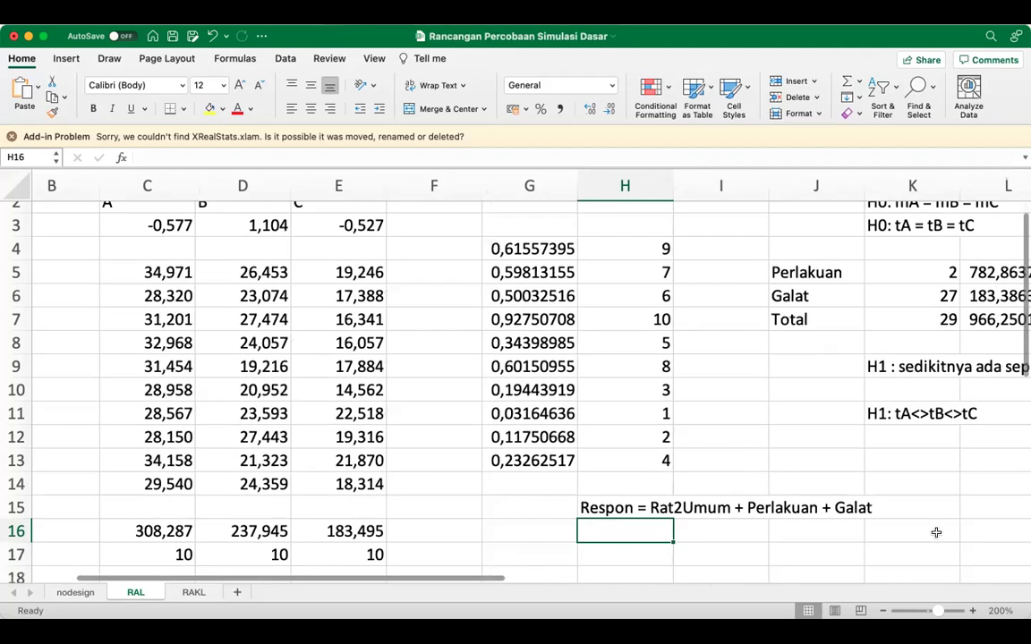
pyautogui.scroll(-3, 936, 533)
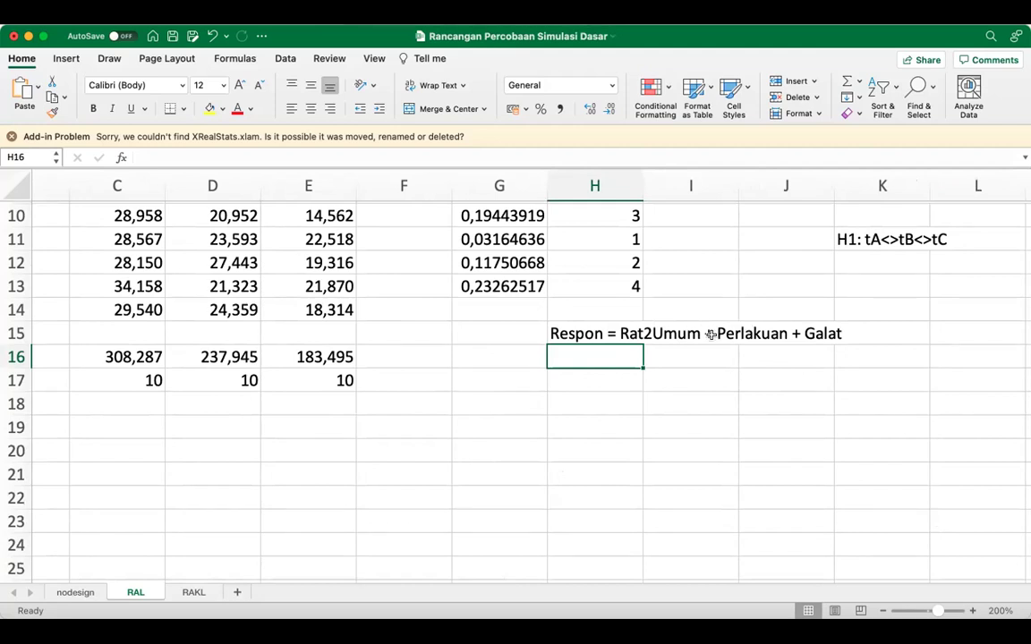
pyautogui.click(661, 380)
pyautogui.write('Perlakuan = A + B + A*B')
pyautogui.press('Return')
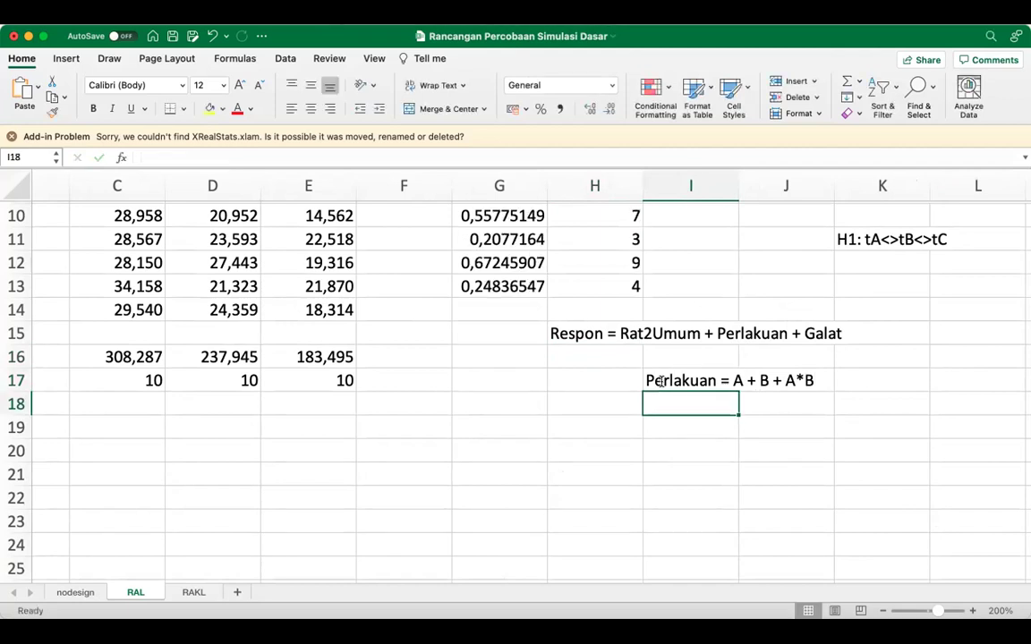
# Step: Enter the three-factor treatment breakdown "Perlakuan = A + B + C + A*B + A*C + B*C + A*B*C" in cell I18
pyautogui.write('Perlakaun')
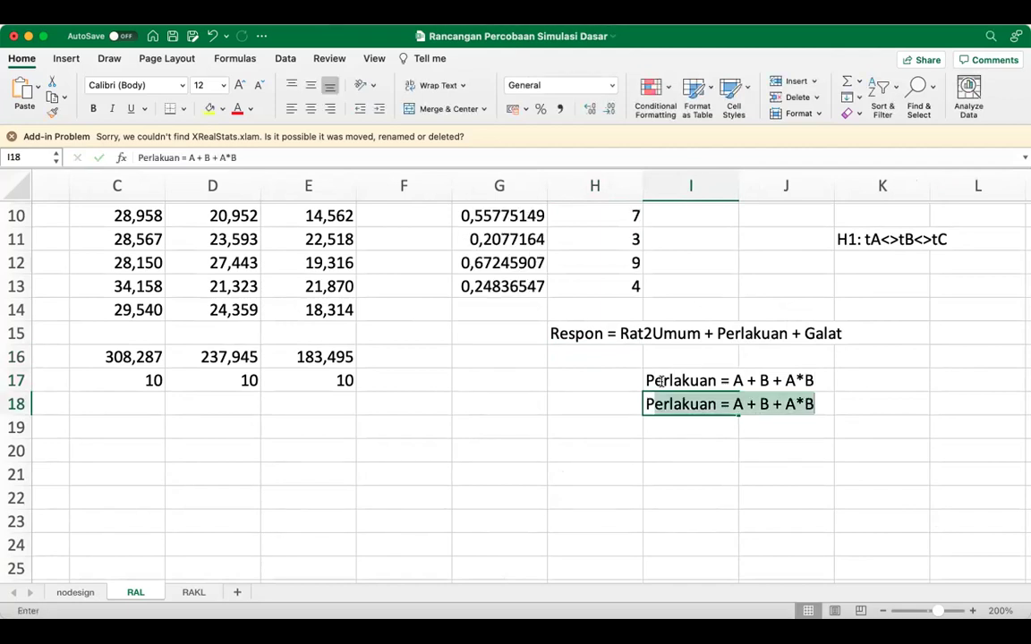
pyautogui.press('BackSpace')
pyautogui.press('BackSpace')
pyautogui.press('BackSpace')
pyautogui.press('BackSpace')
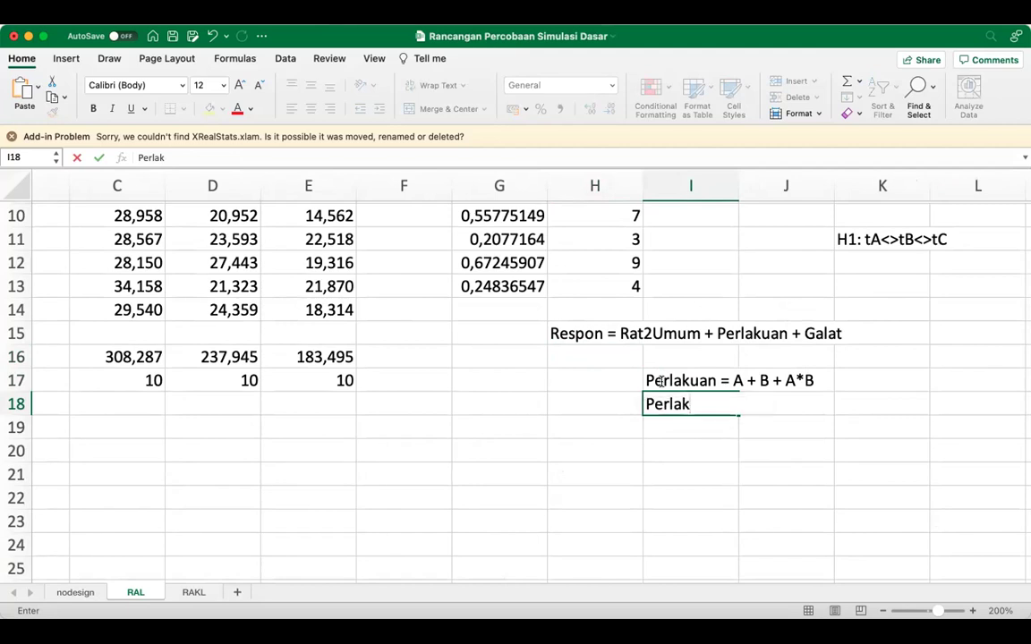
pyautogui.write('uan = ')
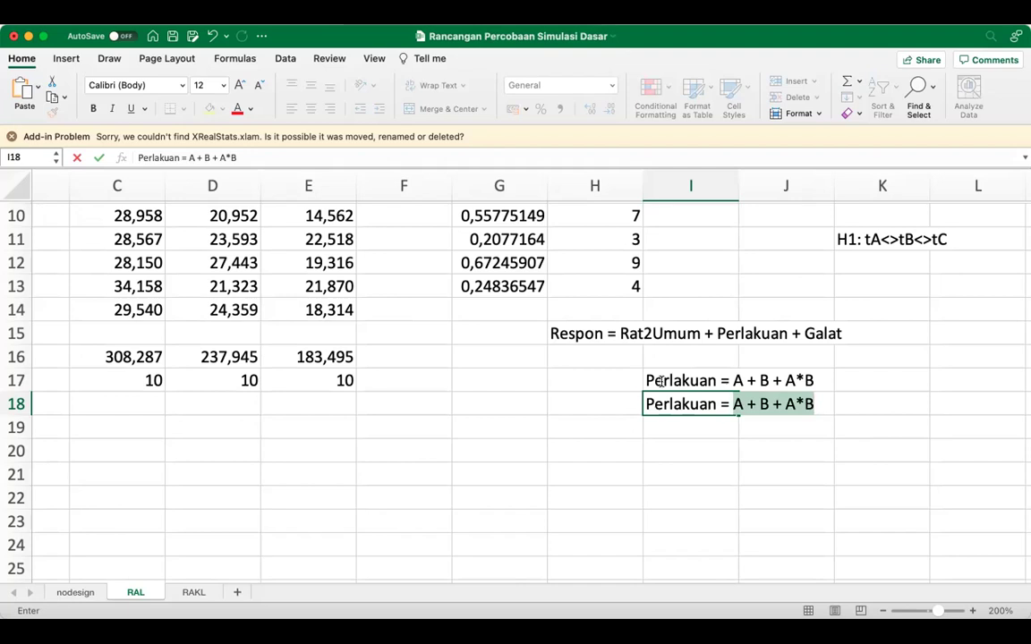
pyautogui.write('A + B + C ')
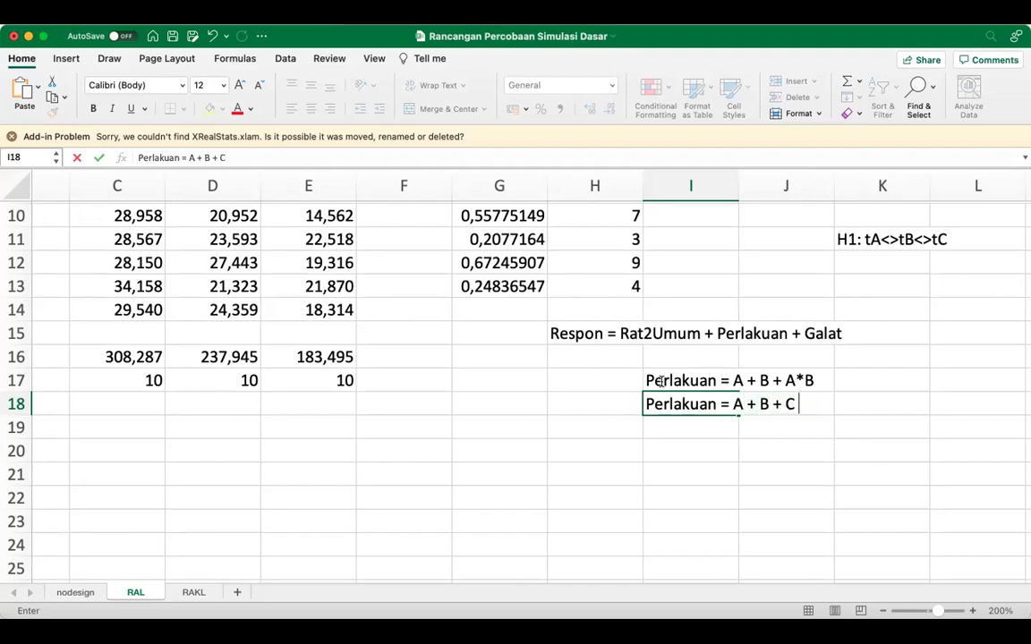
pyautogui.write('+ A*B + A*')
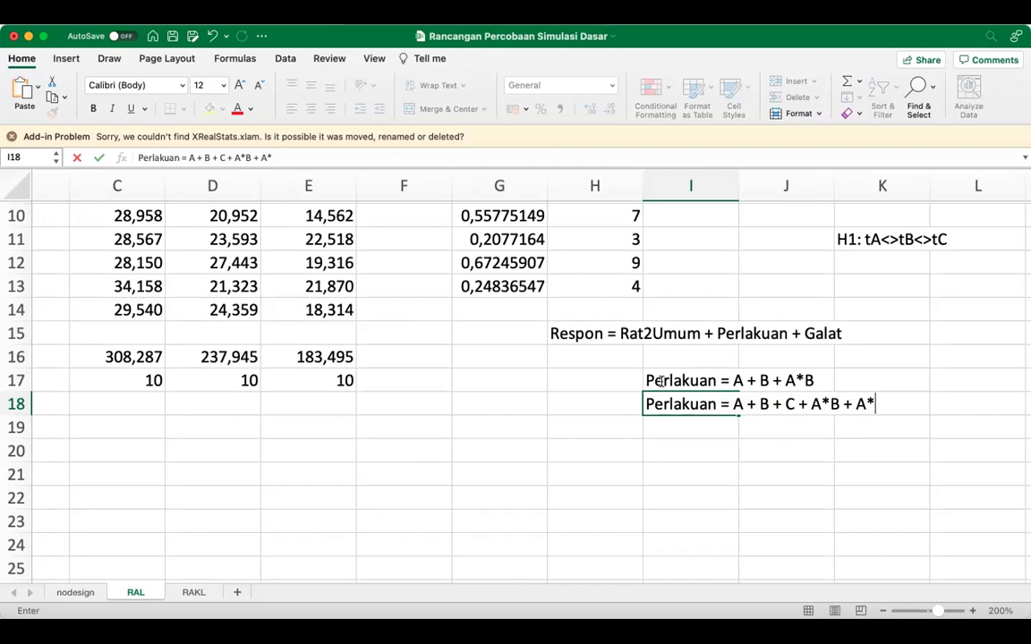
pyautogui.write('C + B*C')
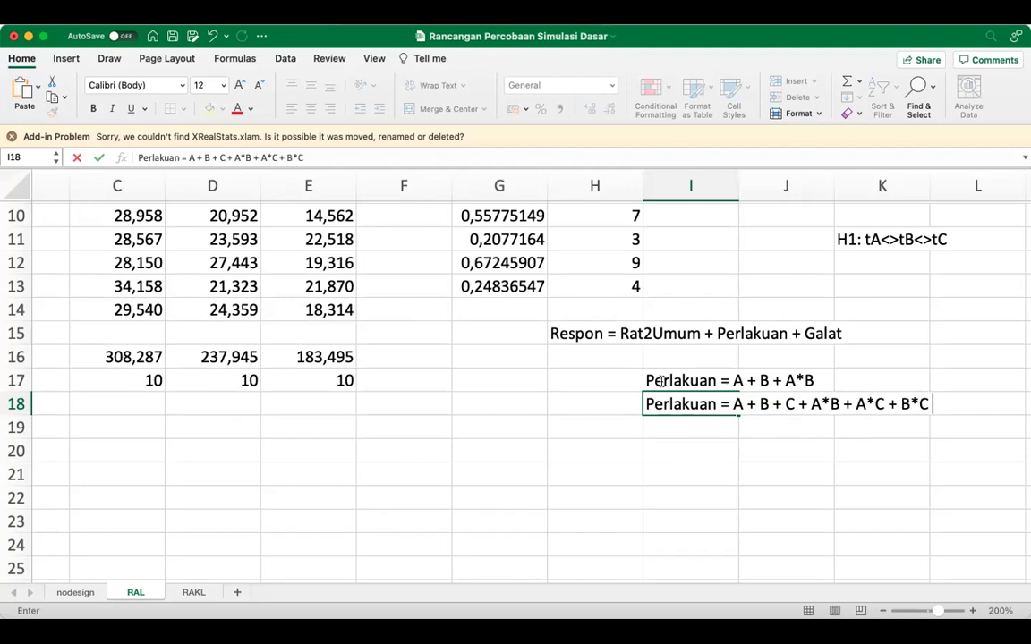
pyautogui.write(' + A*B*C')
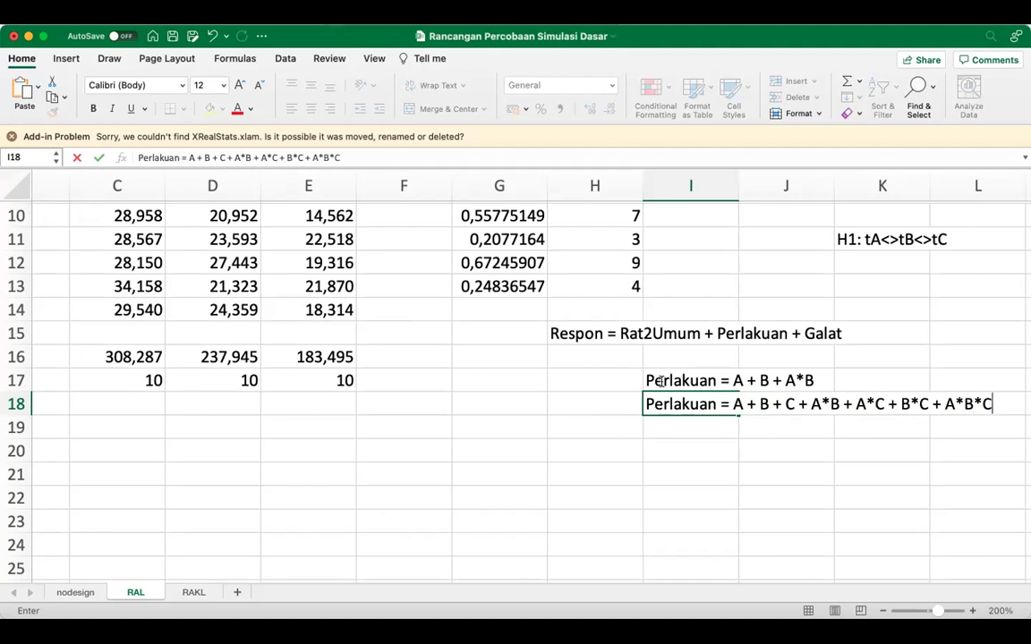
pyautogui.press('Return')
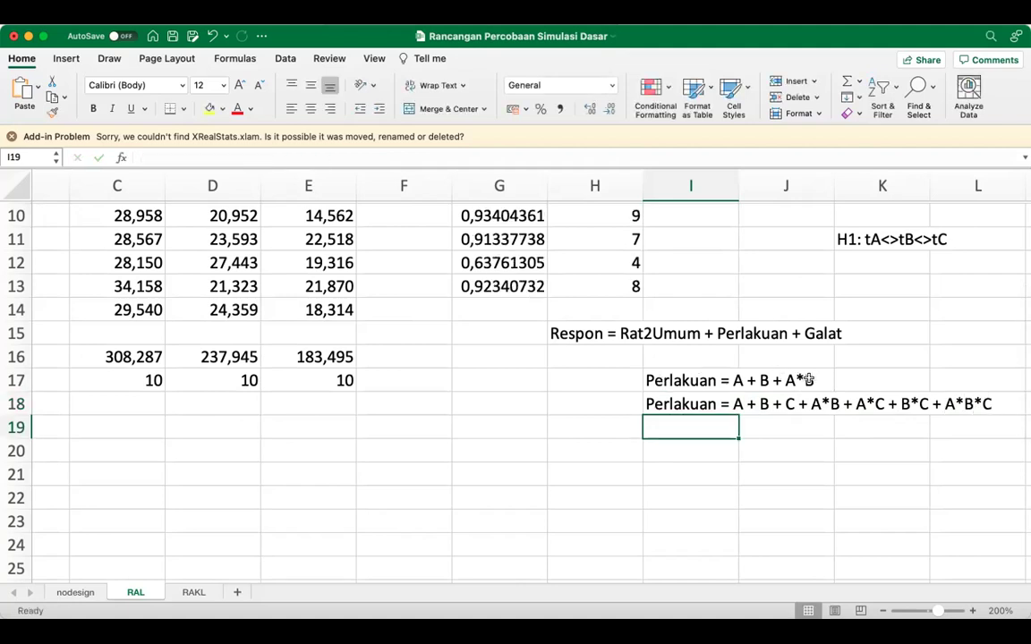
# Step: Review the treatment data and model equations on the RAL sheet, comparing them with the block layout on the RAKL sheet
pyautogui.scroll(-1, 889, 383)
pyautogui.scroll(8, 189, 444)
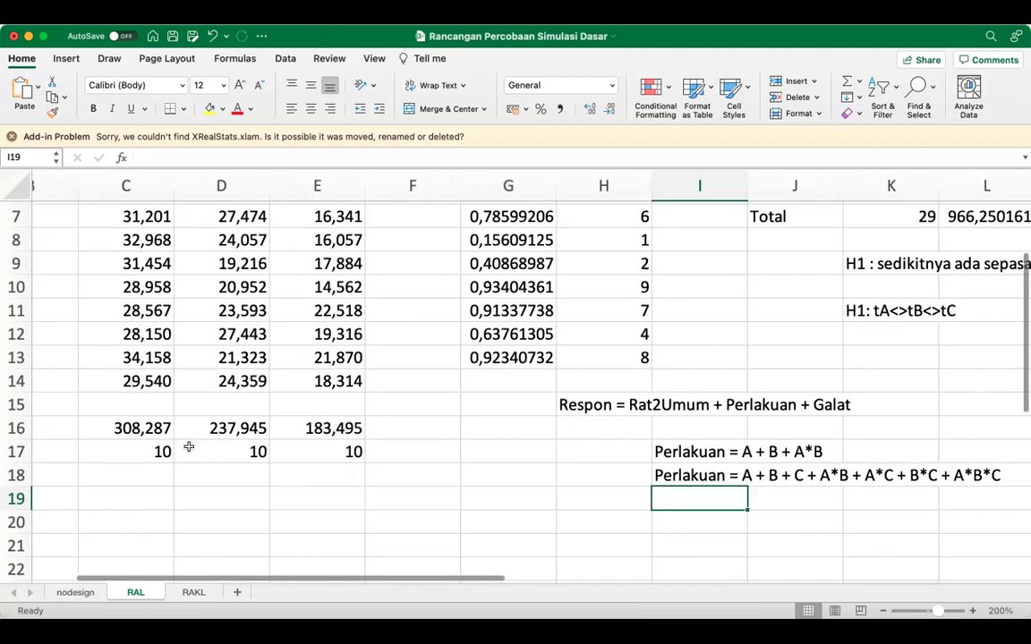
pyautogui.scroll(1, 188, 446)
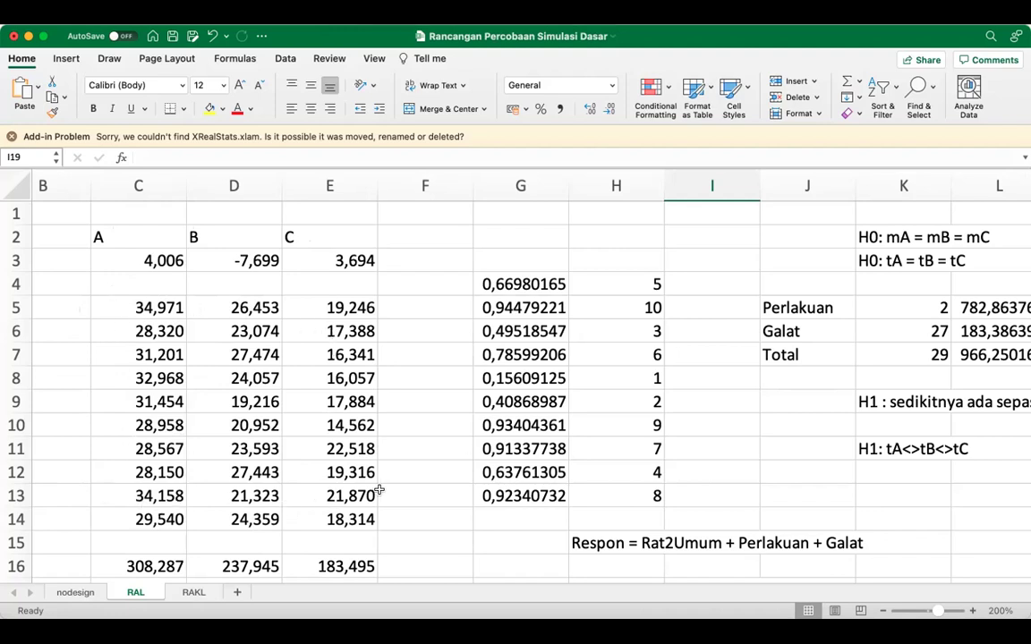
pyautogui.scroll(-4, 379, 490)
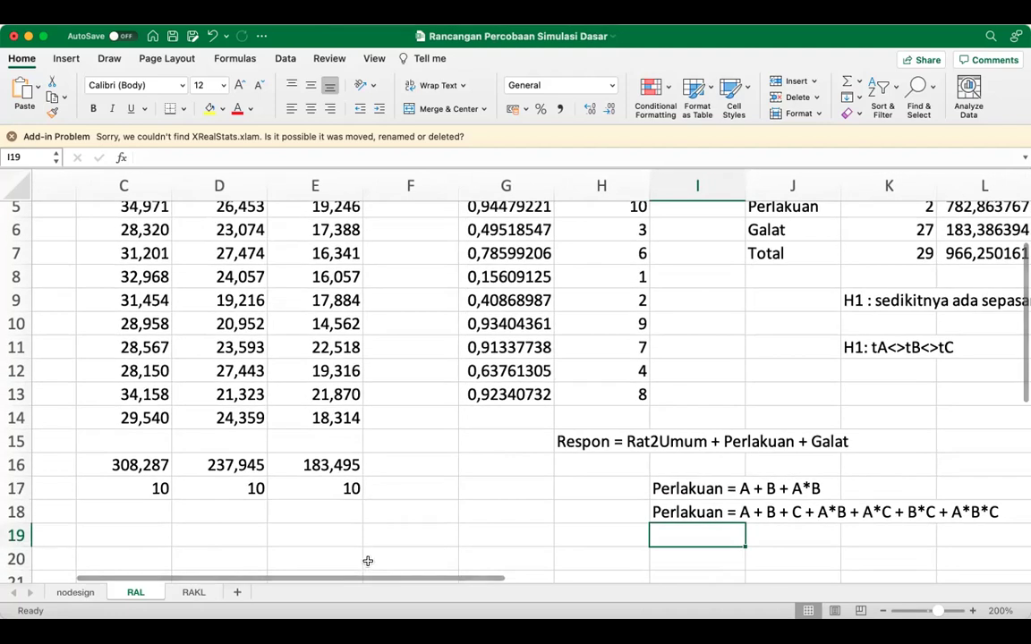
pyautogui.scroll(4, 414, 442)
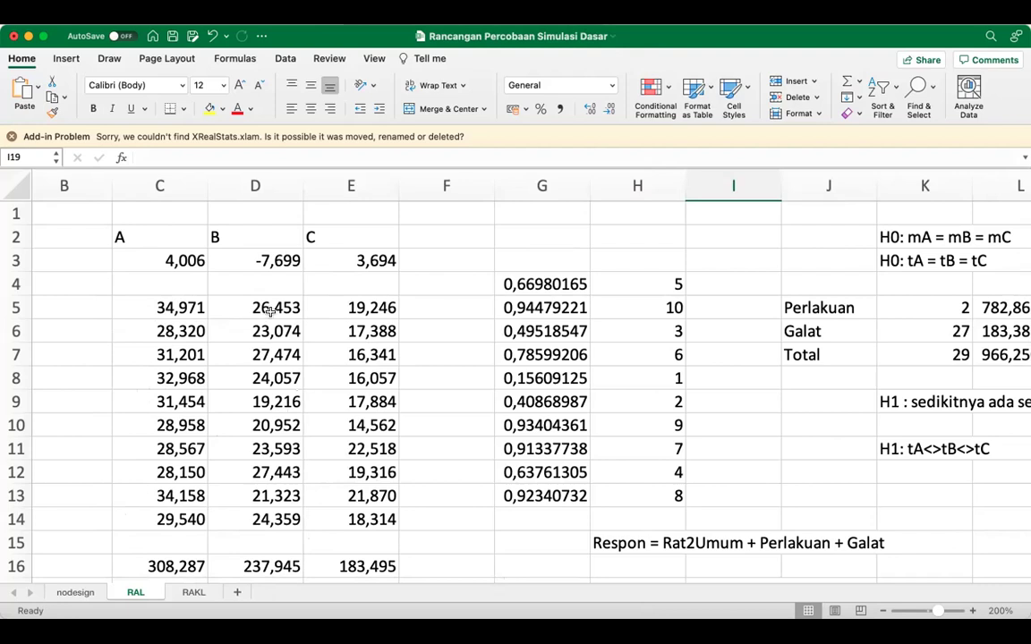
pyautogui.click(193, 592)
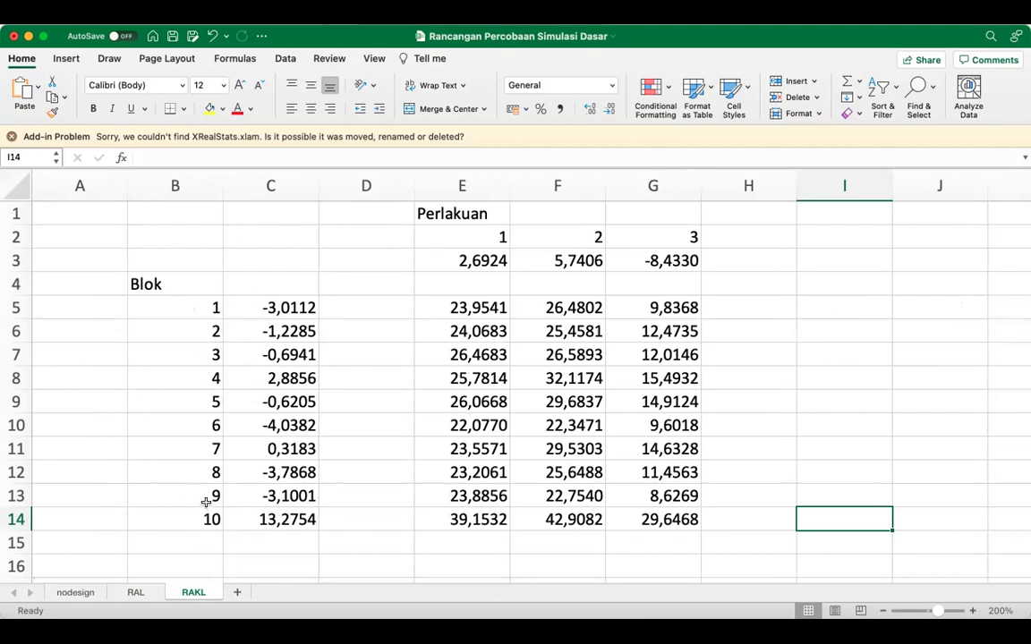
pyautogui.click(138, 592)
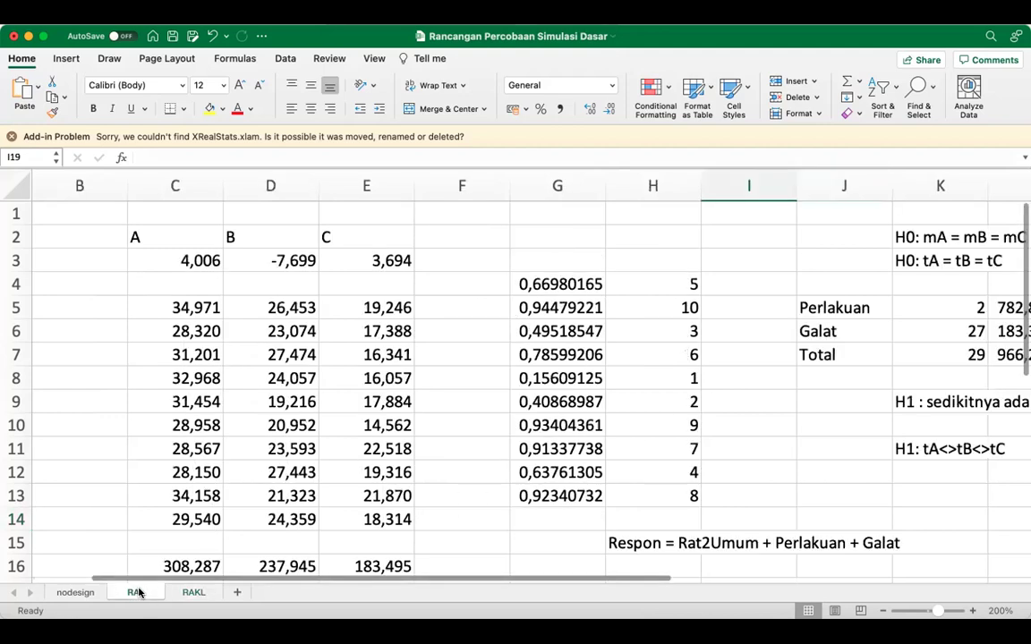
# Step: On the RAKL sheet, replace the random response formulas in E5:G14 with their values using Paste Special in place
pyautogui.click(186, 593)
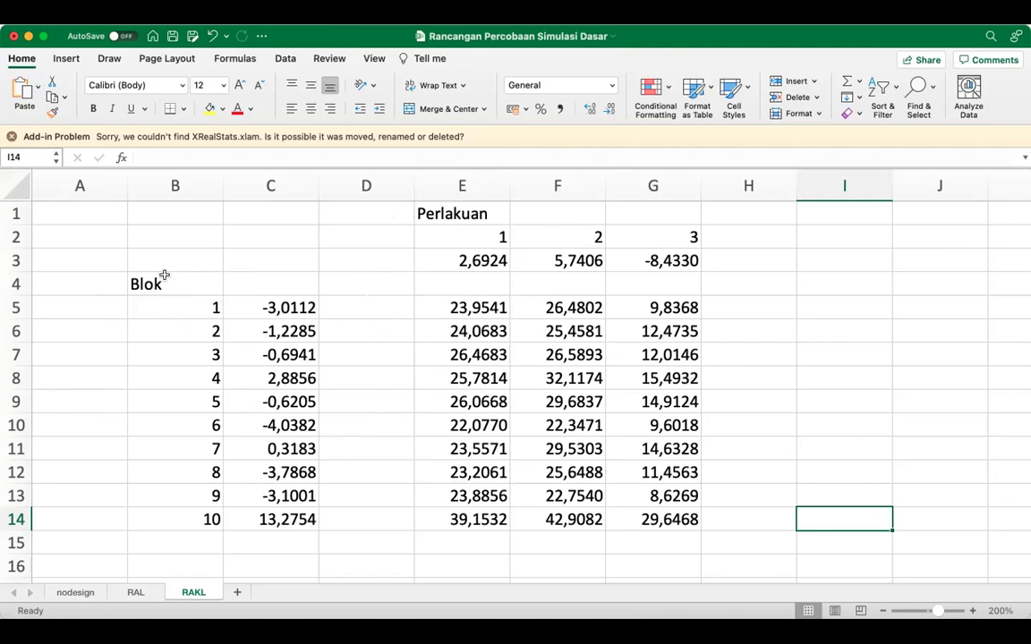
pyautogui.click(477, 307)
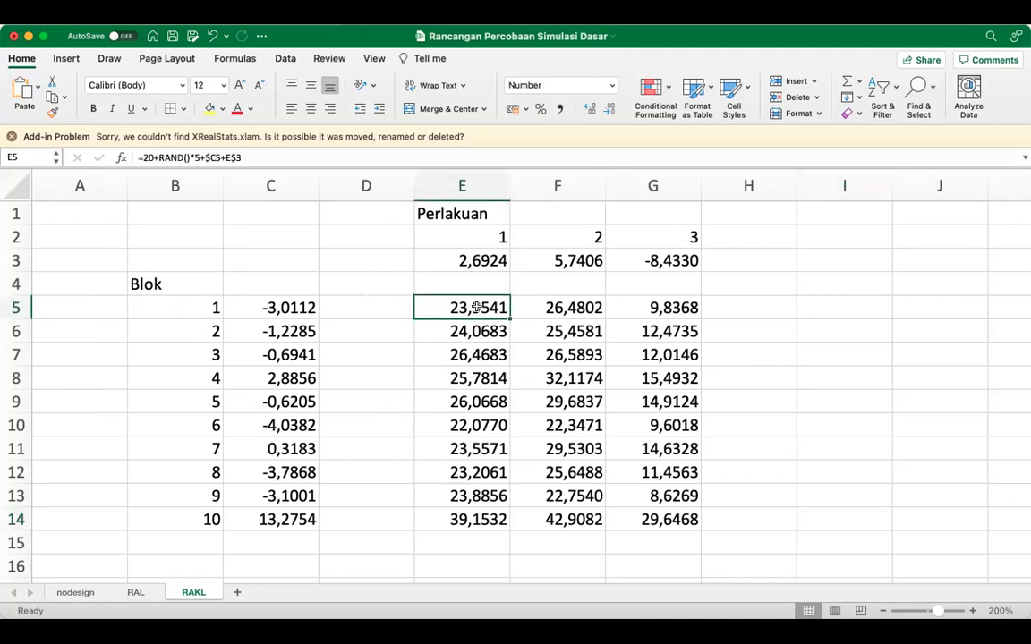
pyautogui.hotkey('shift', 'Down')
pyautogui.hotkey('shift', 'Down')
pyautogui.hotkey('shift', 'Down')
pyautogui.hotkey('shift', 'Down')
pyautogui.hotkey('shift', 'Down')
pyautogui.hotkey('shift', 'Down')
pyautogui.hotkey('shift', 'Down')
pyautogui.hotkey('shift', 'Down')
pyautogui.hotkey('shift', 'Down')
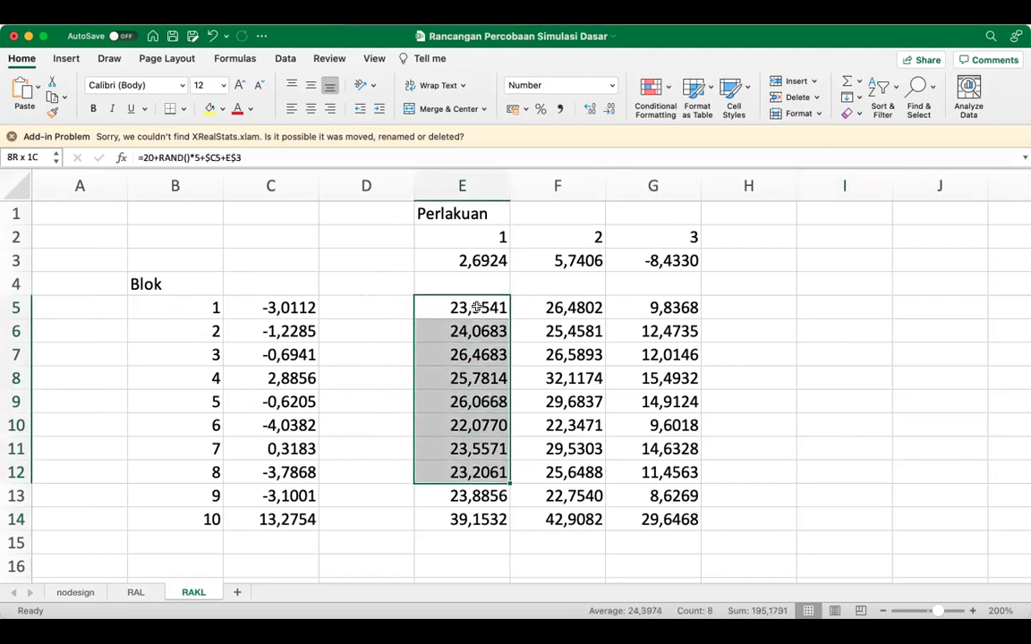
pyautogui.hotkey('shift', 'Right')
pyautogui.hotkey('shift', 'Right')
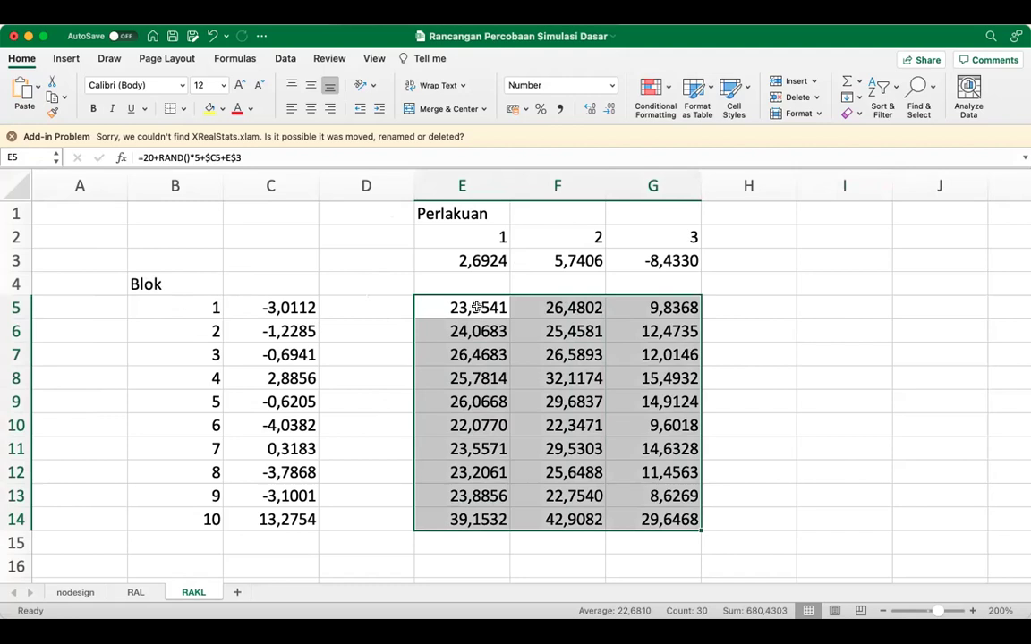
pyautogui.click(477, 308)
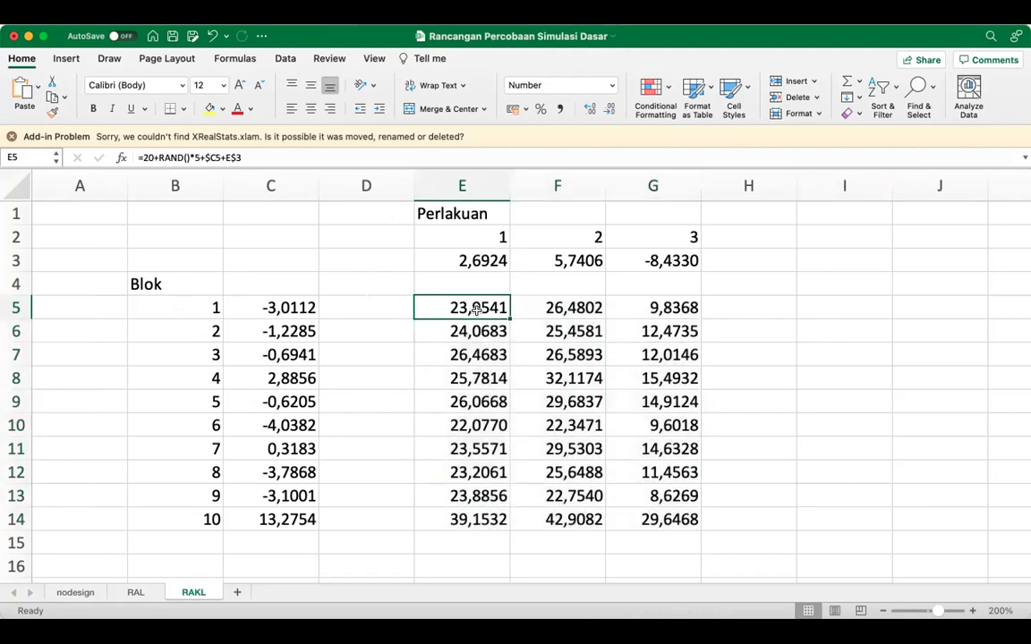
pyautogui.hotkey('shift', 'Right')
pyautogui.hotkey('shift', 'Right')
pyautogui.hotkey('shift', 'Down')
pyautogui.hotkey('shift', 'Down')
pyautogui.hotkey('shift', 'Down')
pyautogui.hotkey('shift', 'Down')
pyautogui.hotkey('shift', 'Down')
pyautogui.hotkey('shift', 'Down')
pyautogui.hotkey('shift', 'Down')
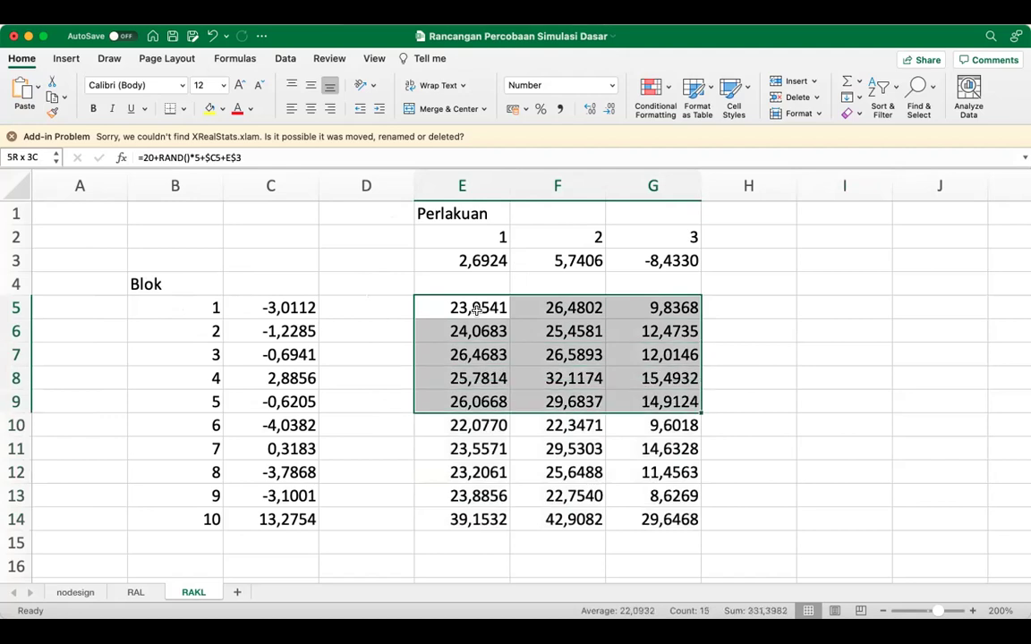
pyautogui.hotkey('shift', 'Down')
pyautogui.hotkey('shift', 'Down')
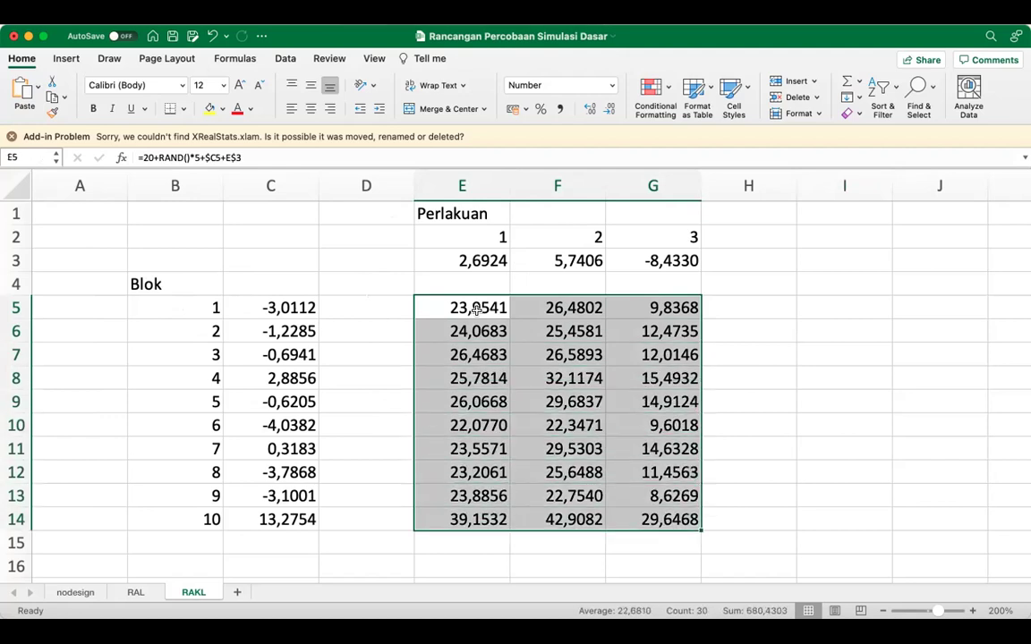
pyautogui.press('super+c')
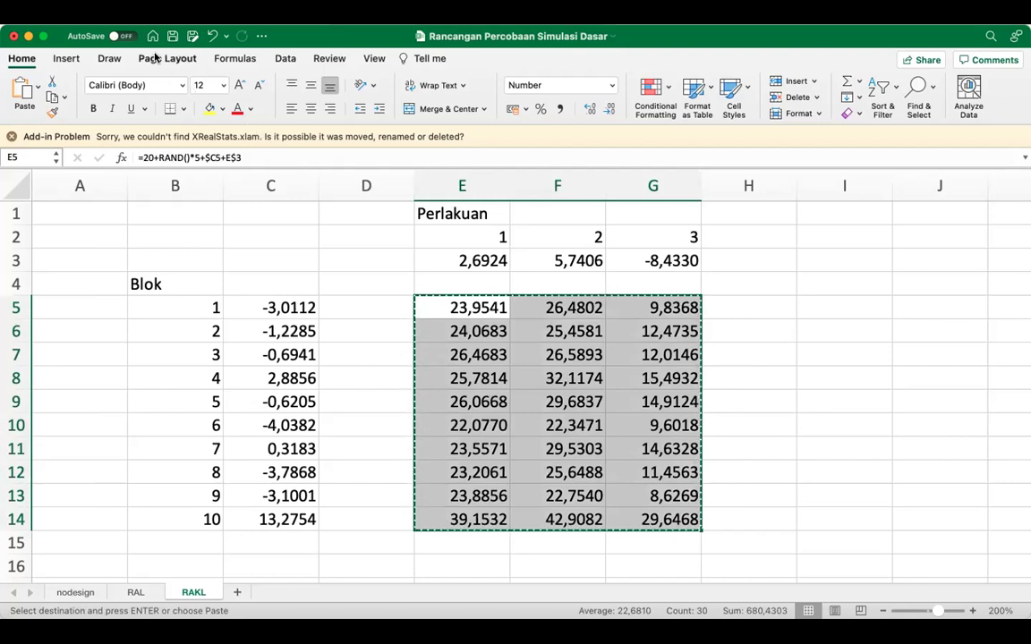
pyautogui.click(109, 10)
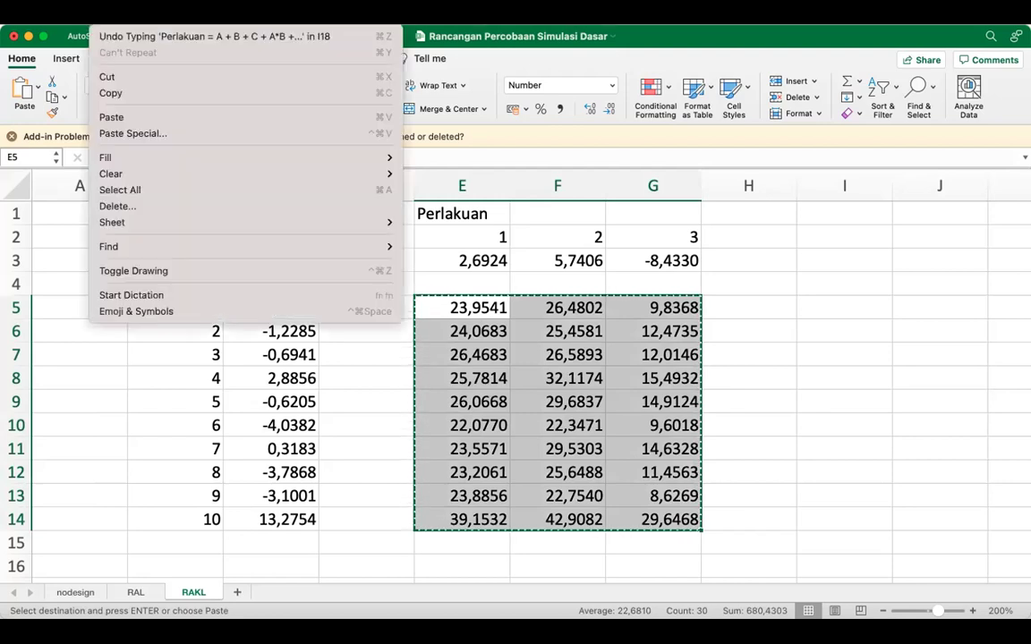
pyautogui.click(129, 134)
pyautogui.click(407, 190)
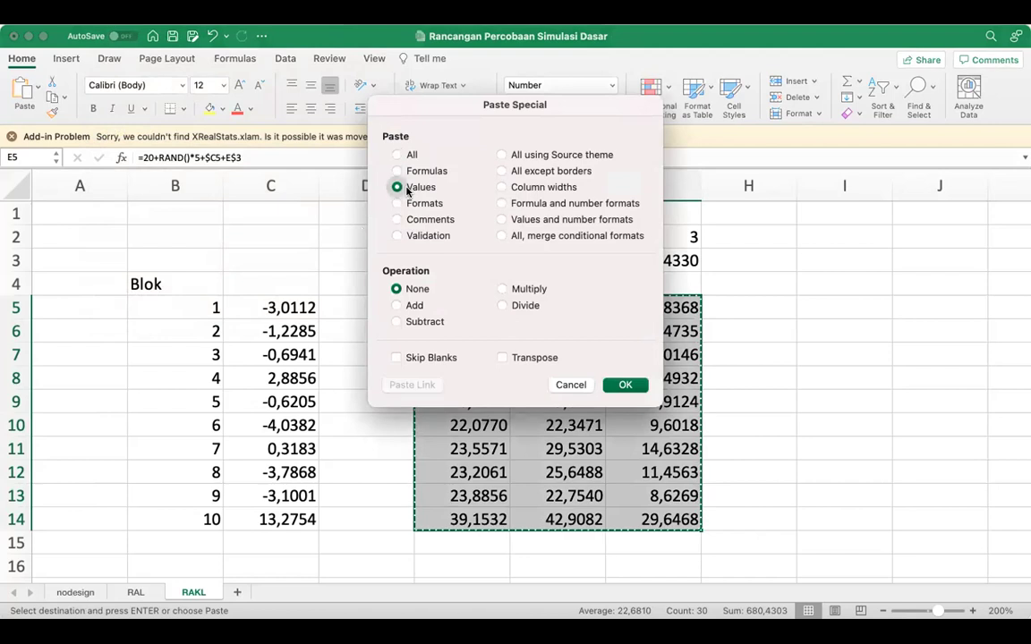
pyautogui.click(627, 386)
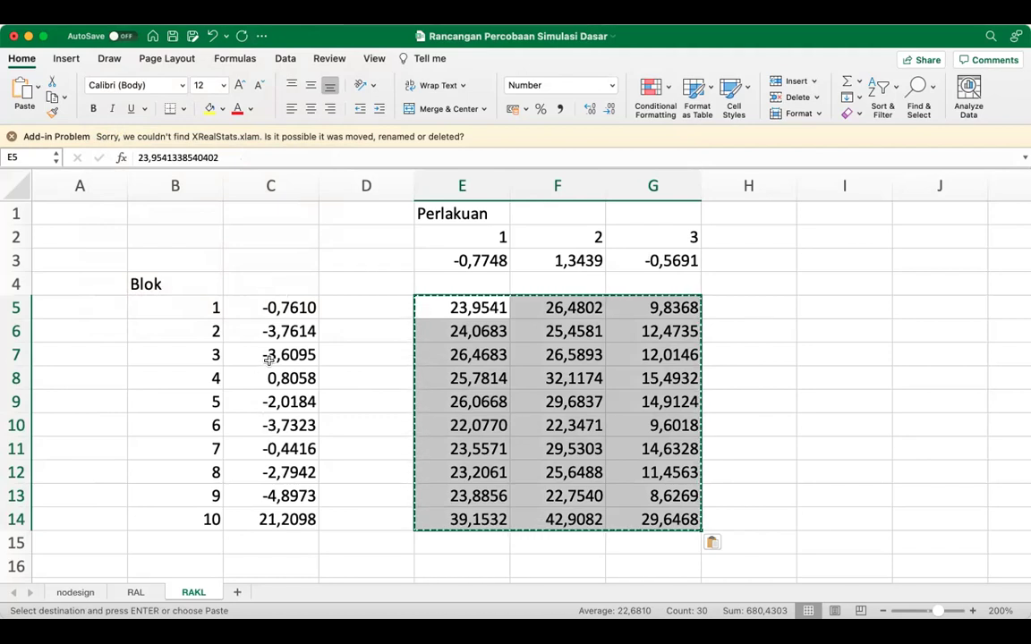
pyautogui.moveTo(268, 307); pyautogui.dragTo(282, 513)
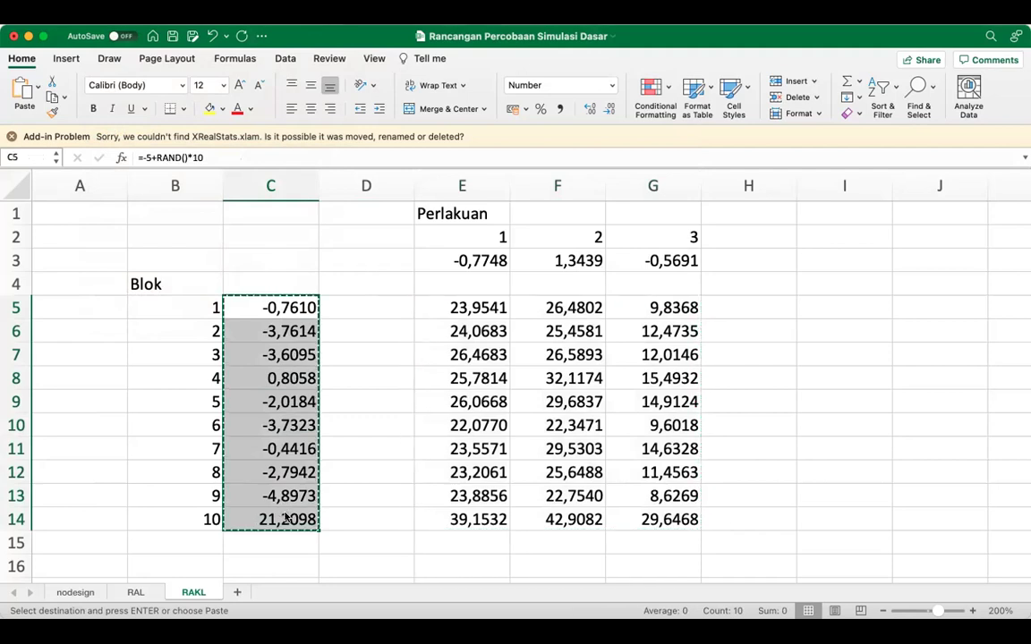
pyautogui.press('super+e')
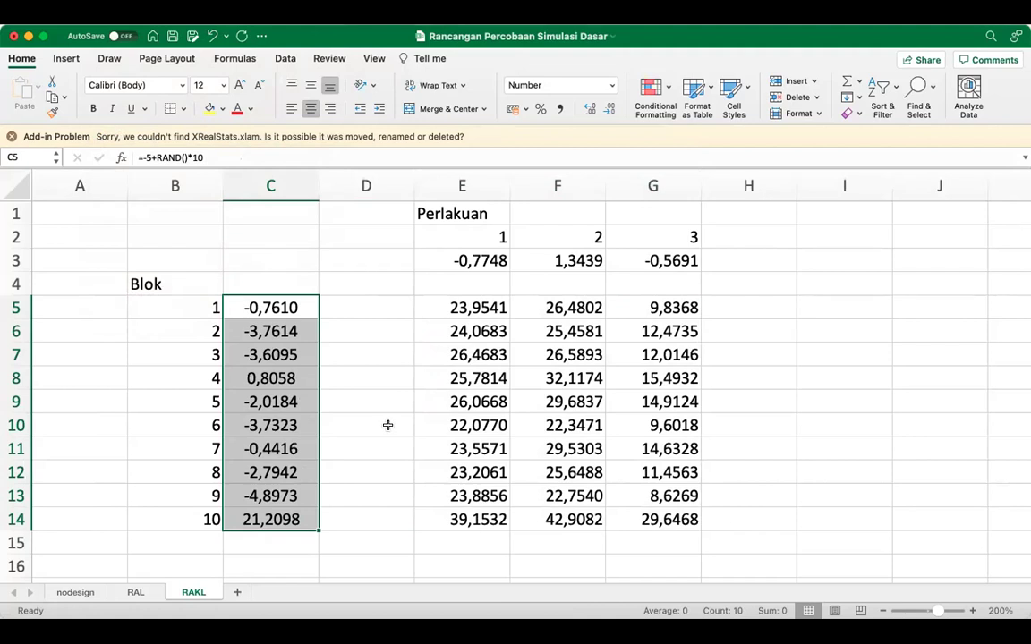
pyautogui.click(395, 370)
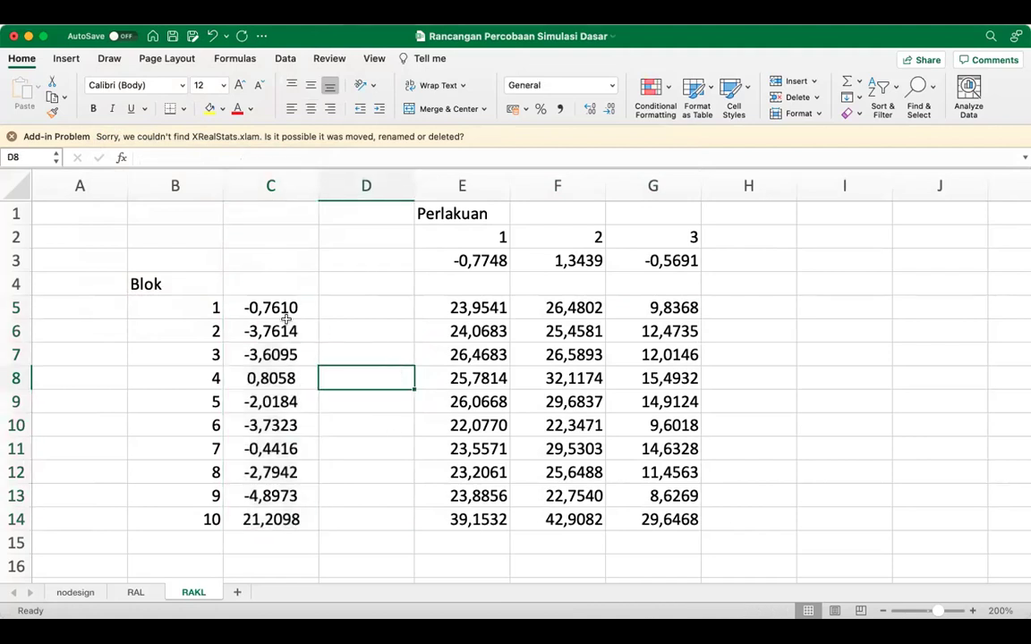
pyautogui.moveTo(270, 307); pyautogui.dragTo(271, 517)
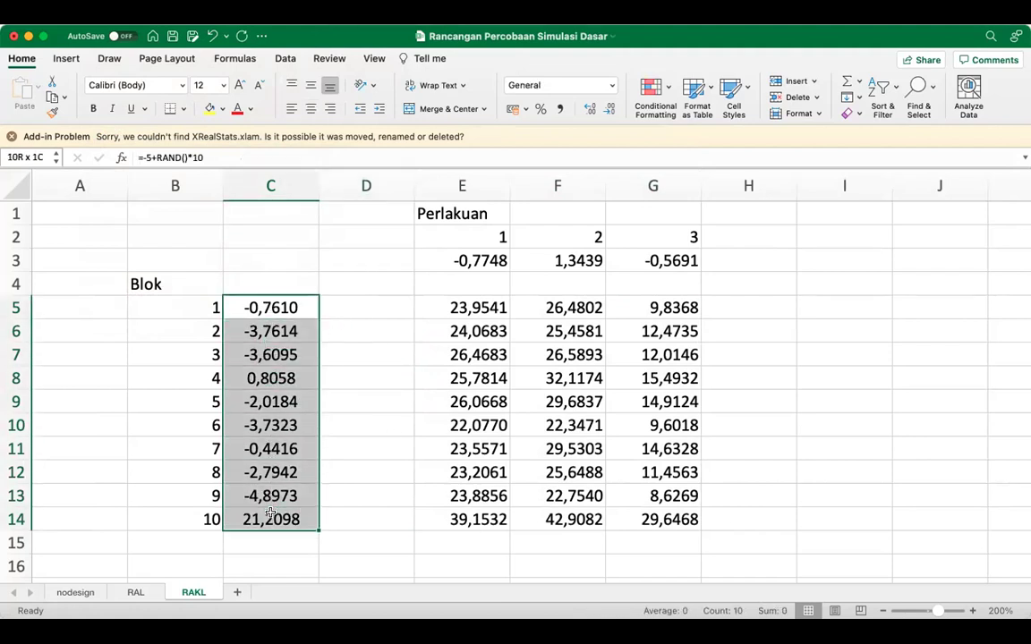
pyautogui.click(107, 18)
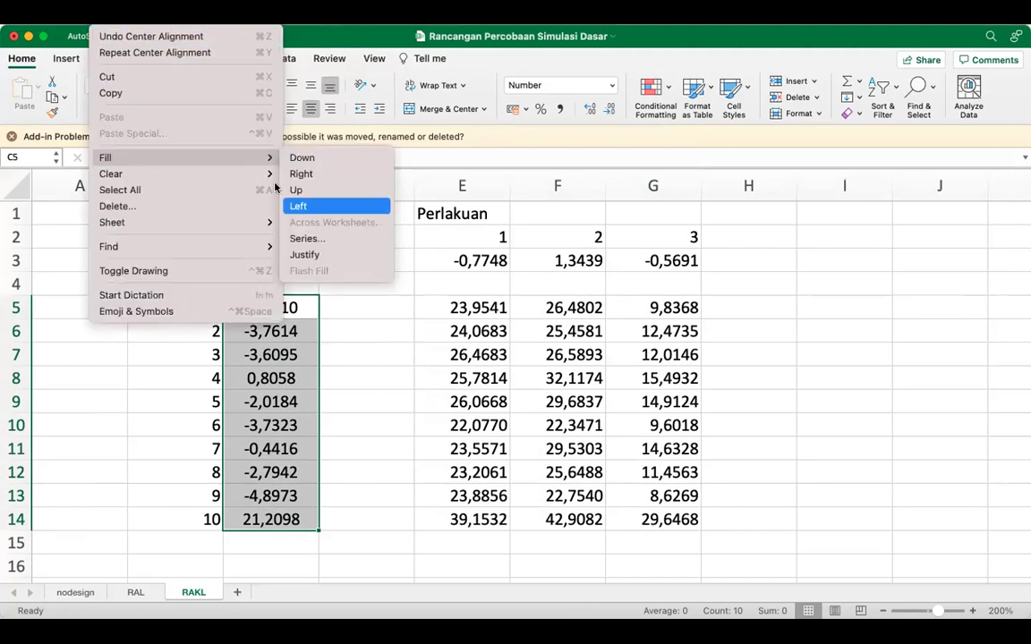
pyautogui.click(330, 271)
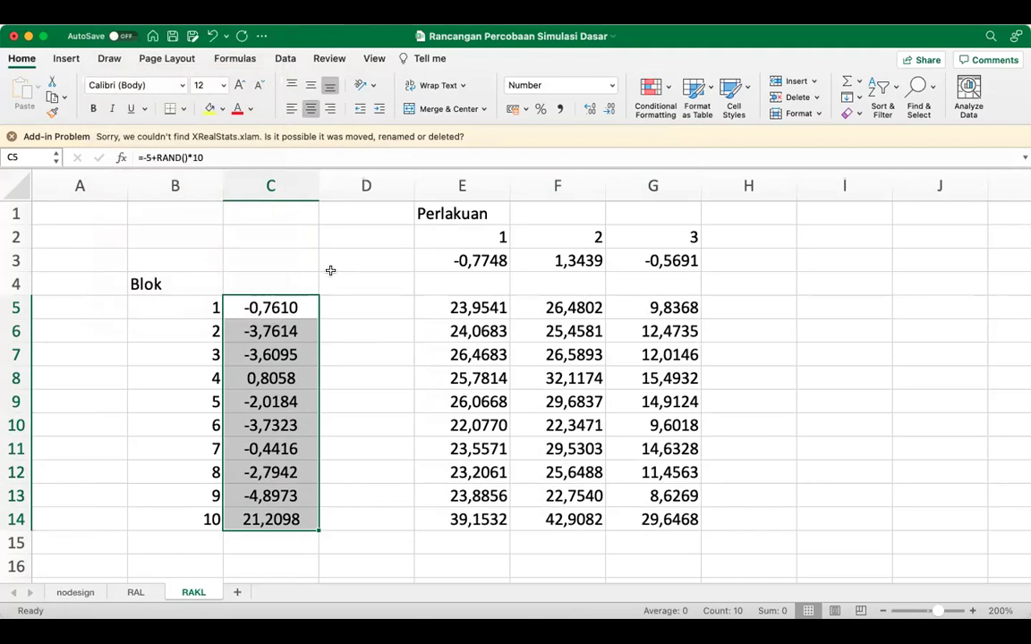
pyautogui.click(247, 311)
pyautogui.moveTo(247, 311); pyautogui.dragTo(246, 519)
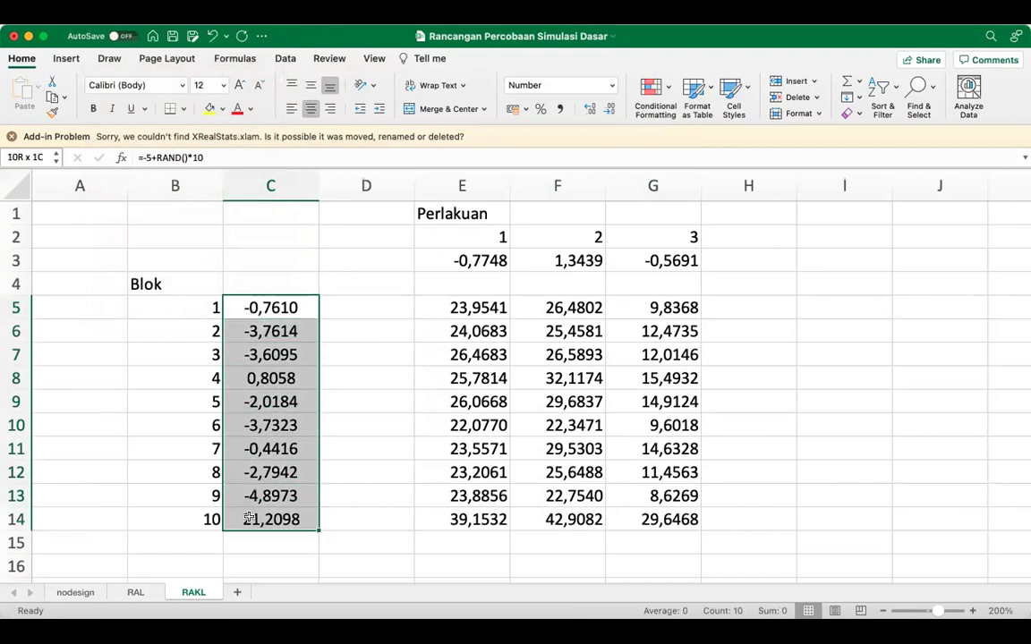
pyautogui.click(109, 11)
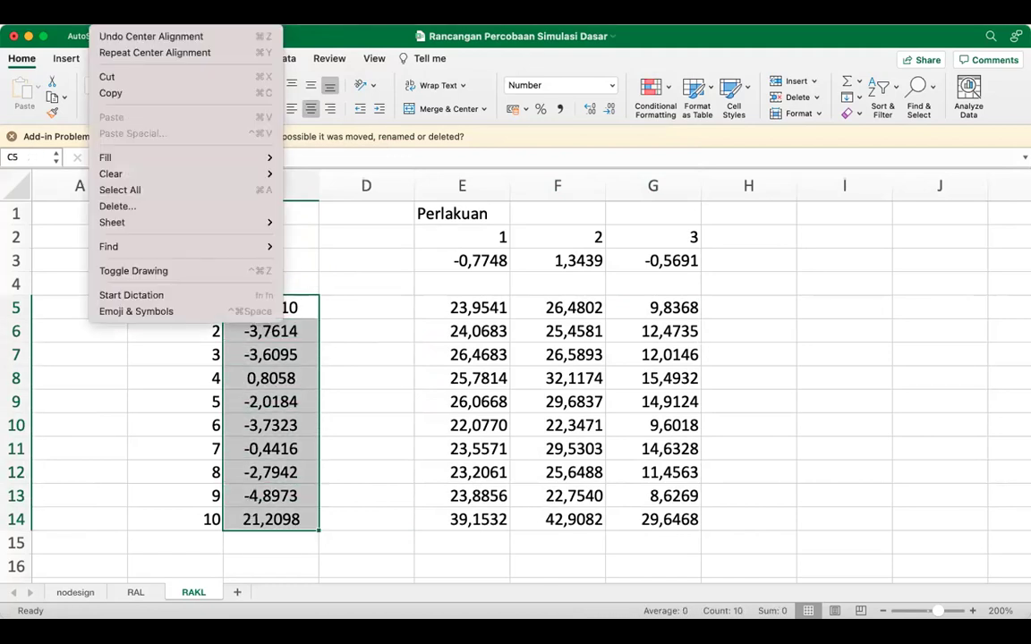
pyautogui.click(315, 245)
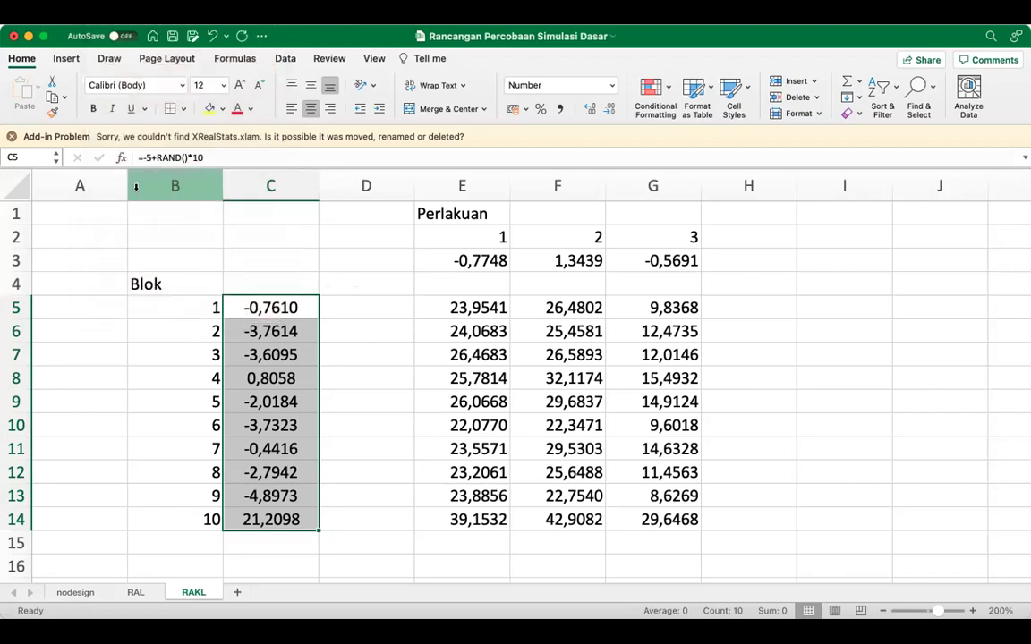
# Step: Dismiss the add-in warning, and clear the random block effects in C5:C14 and treatment effects in E3:G3
pyautogui.click(11, 137)
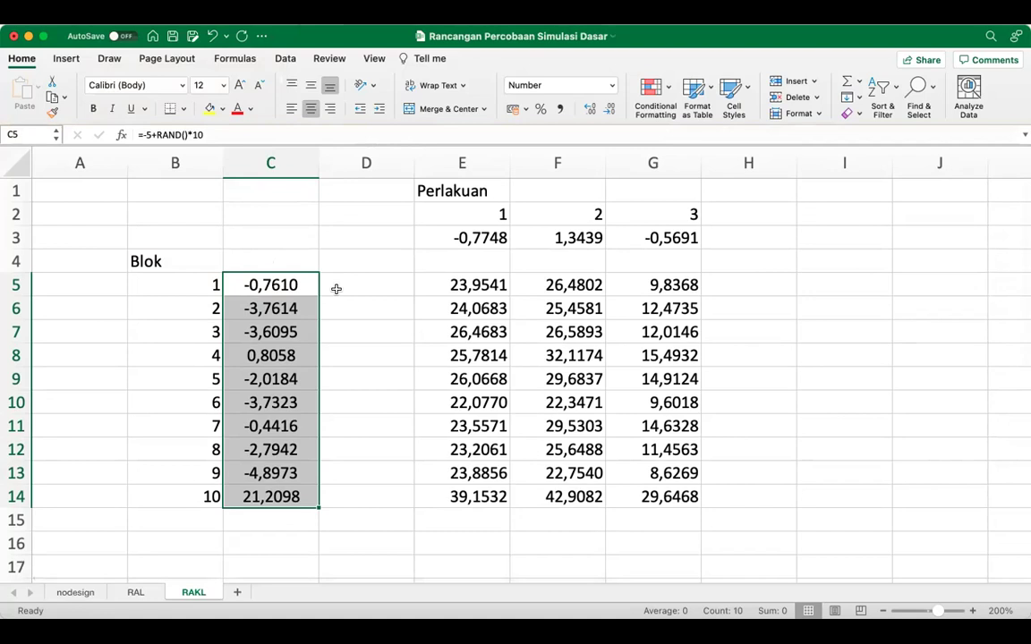
pyautogui.press('Delete')
pyautogui.moveTo(451, 236); pyautogui.dragTo(644, 239)
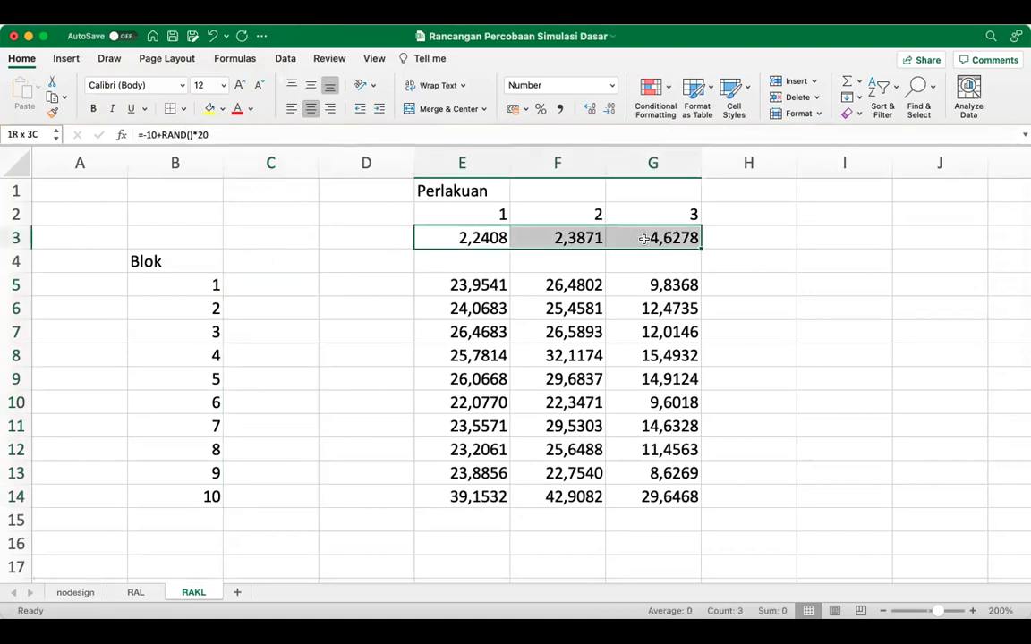
pyautogui.press('Delete')
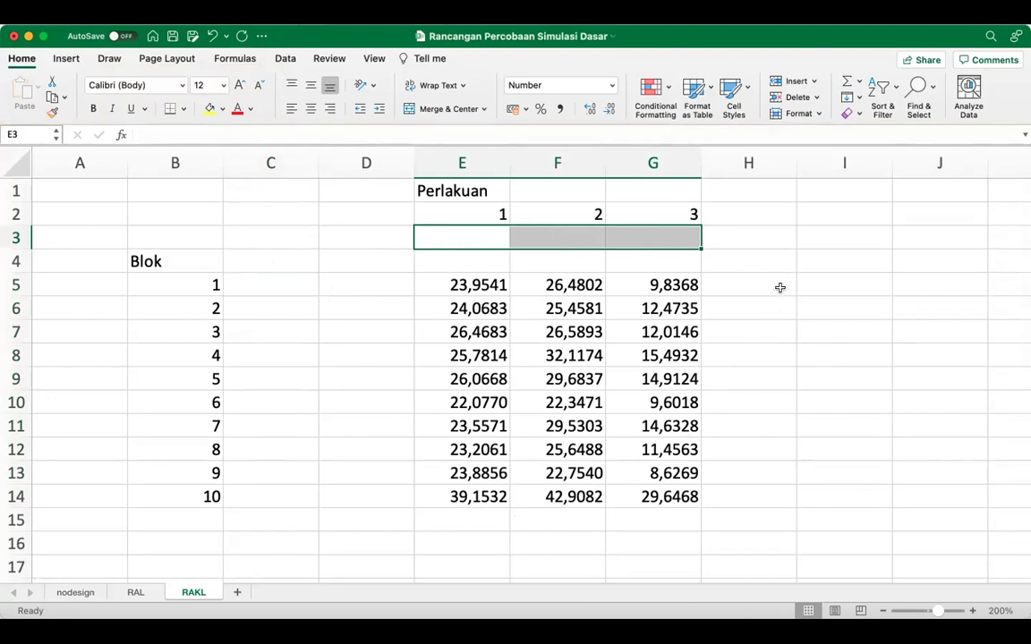
# Step: Name the response data range E5:G14 "RAKL"
pyautogui.moveTo(465, 284); pyautogui.dragTo(637, 494)
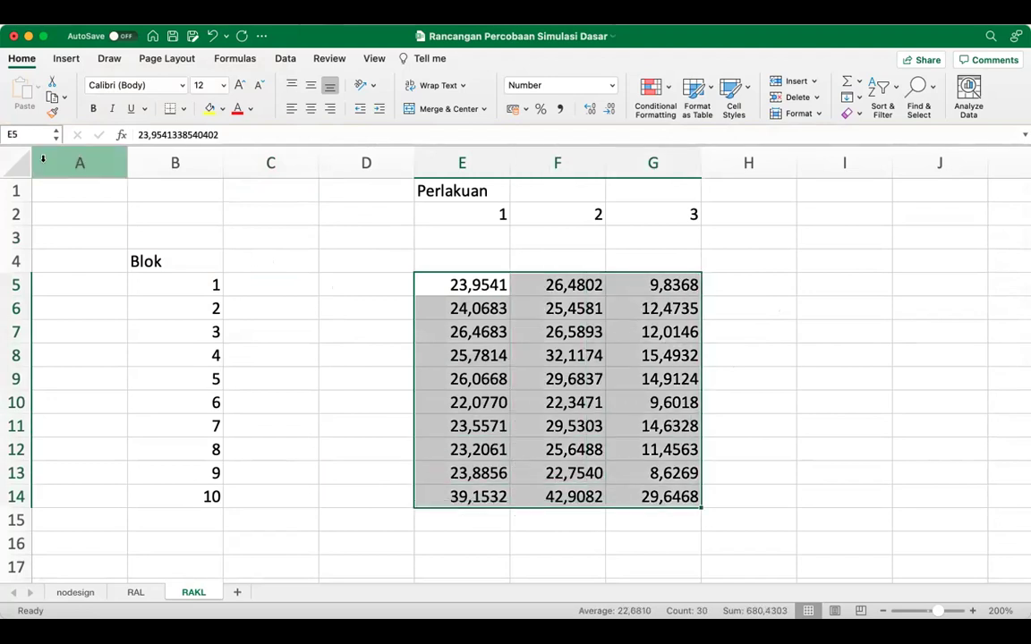
pyautogui.click(34, 134)
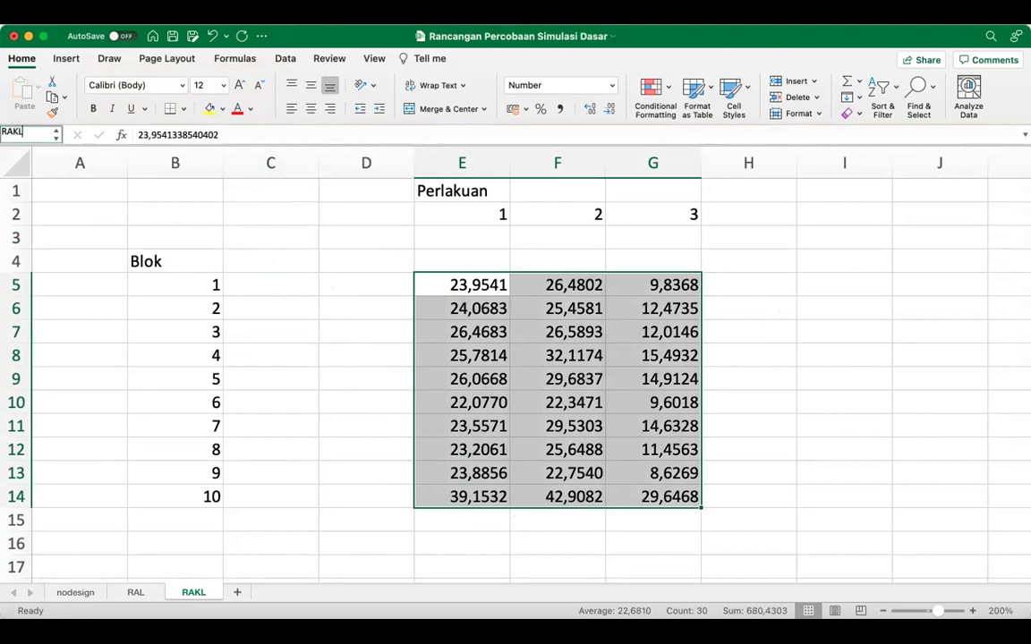
pyautogui.write('RAKL')
pyautogui.press('Return')
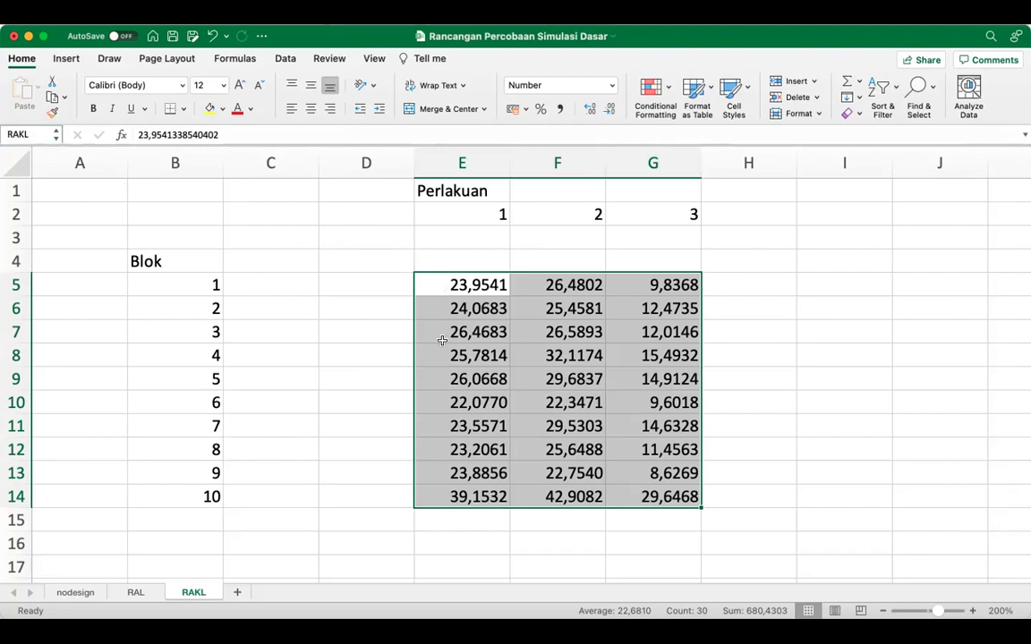
# Step: Calculate the total for block 1 in cell I5 with =SUM(E5:G5)
pyautogui.click(808, 285)
pyautogui.write('=')
pyautogui.press('Left')
pyautogui.press('Left')
pyautogui.press('Right')
pyautogui.press('Right')
pyautogui.press('Right')
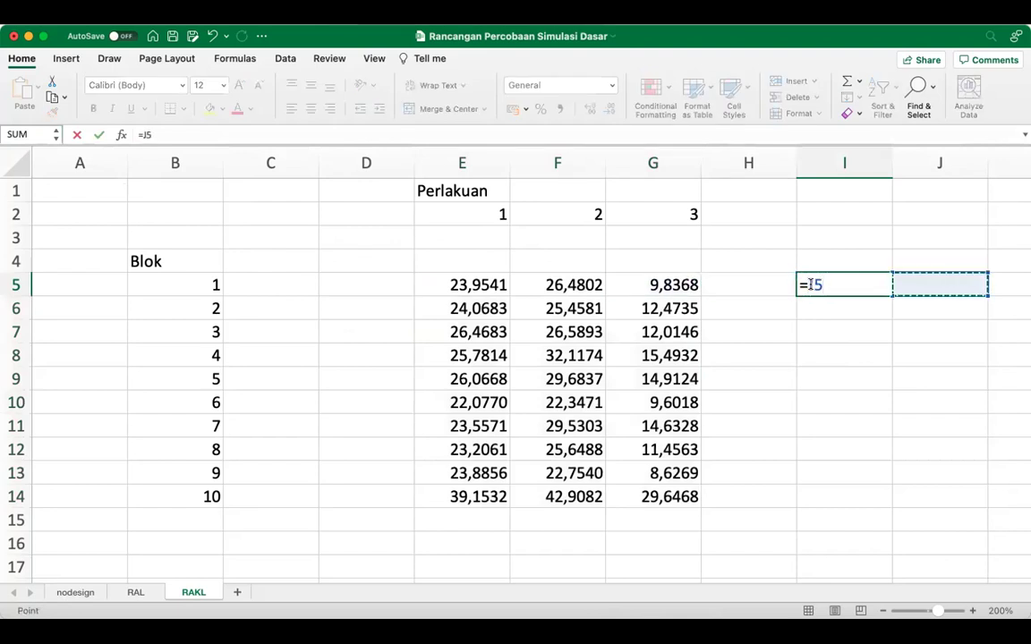
pyautogui.press('Escape')
pyautogui.write('=sum')
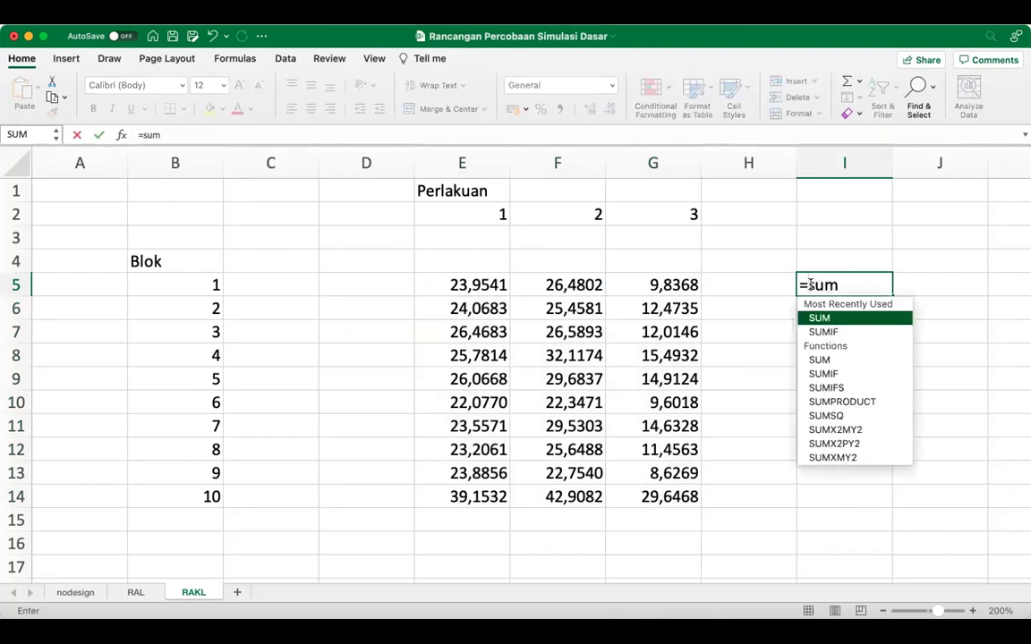
pyautogui.write('(')
pyautogui.moveTo(447, 285); pyautogui.dragTo(616, 285)
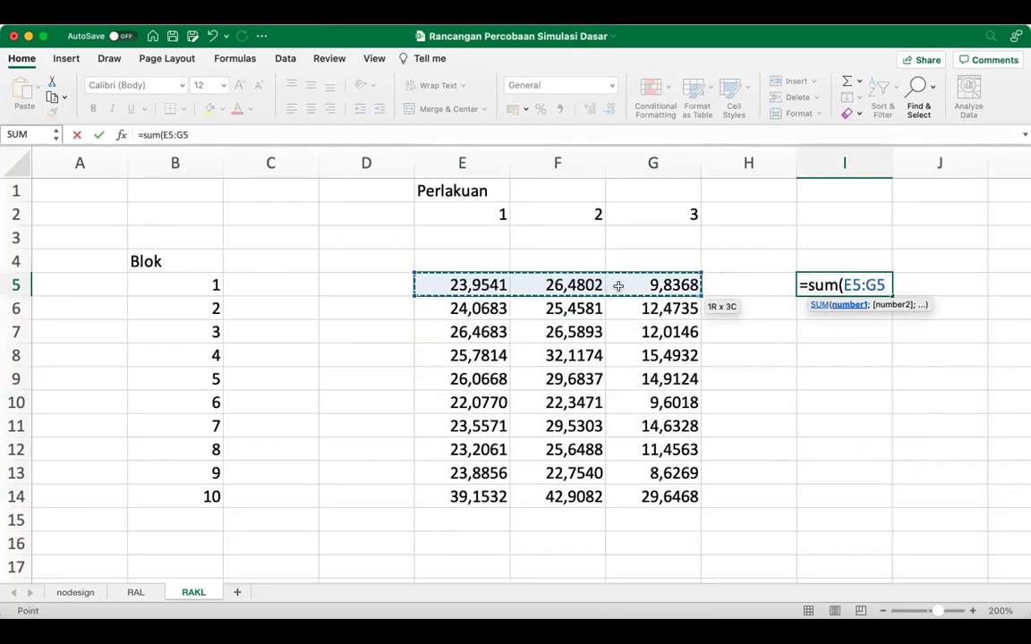
pyautogui.write(')')
pyautogui.press('Return')
pyautogui.press('Up')
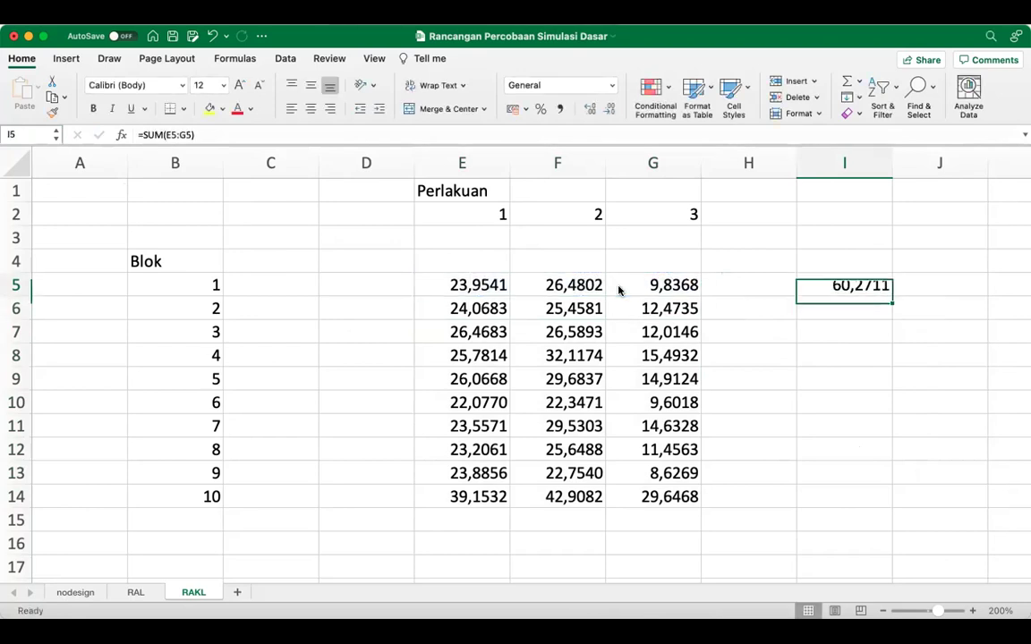
# Step: Copy the block total formula from I5 down through I14 for all ten blocks
pyautogui.write('c')
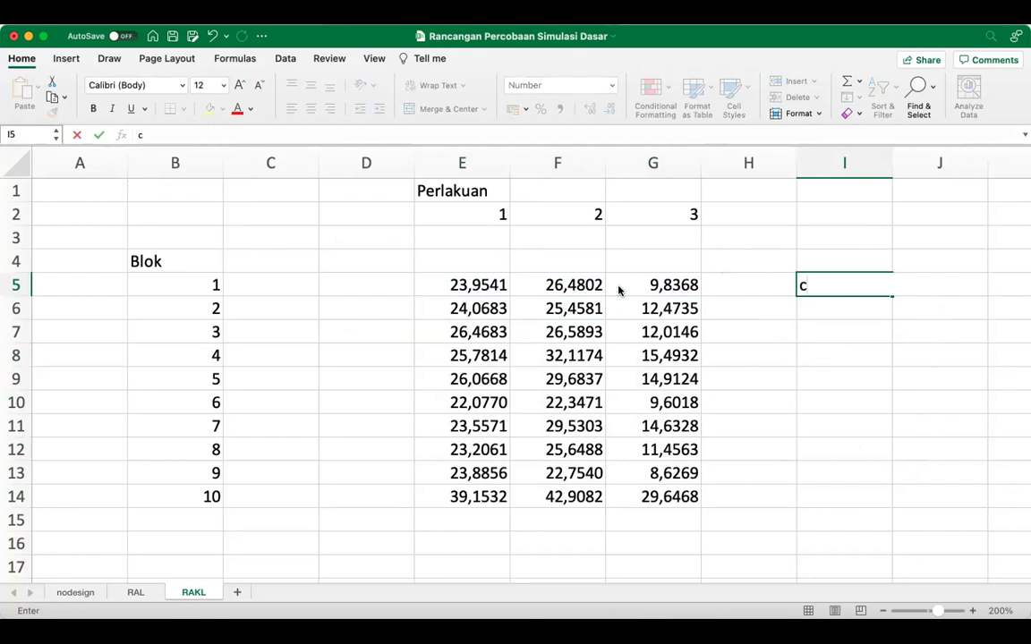
pyautogui.press('Escape')
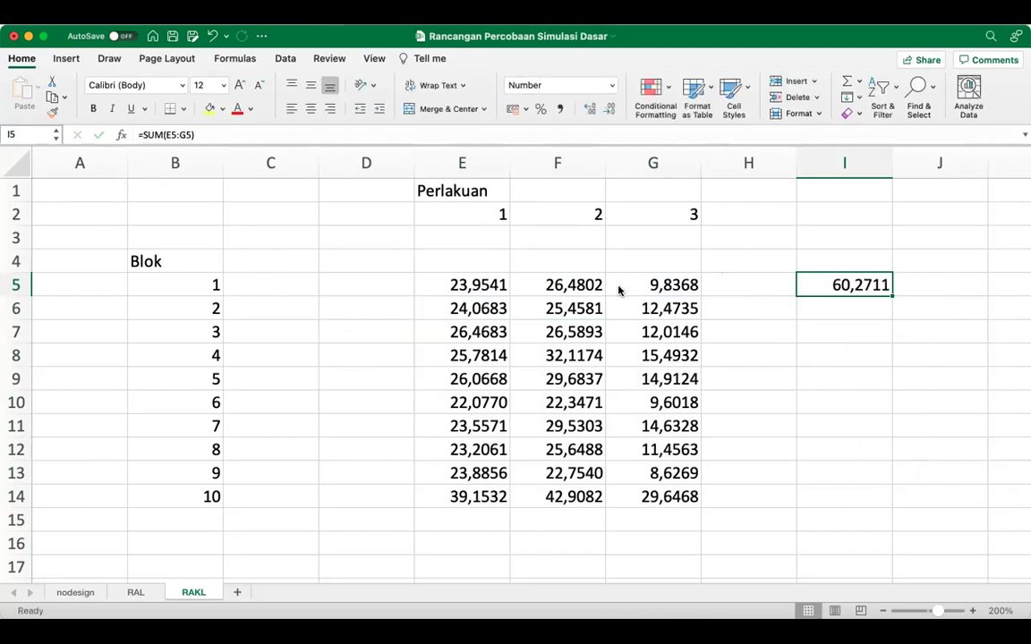
pyautogui.press('super+c')
pyautogui.hotkey('shift', 'Down')
pyautogui.hotkey('shift', 'Down')
pyautogui.hotkey('shift', 'Down')
pyautogui.hotkey('shift', 'Down')
pyautogui.hotkey('shift', 'Down')
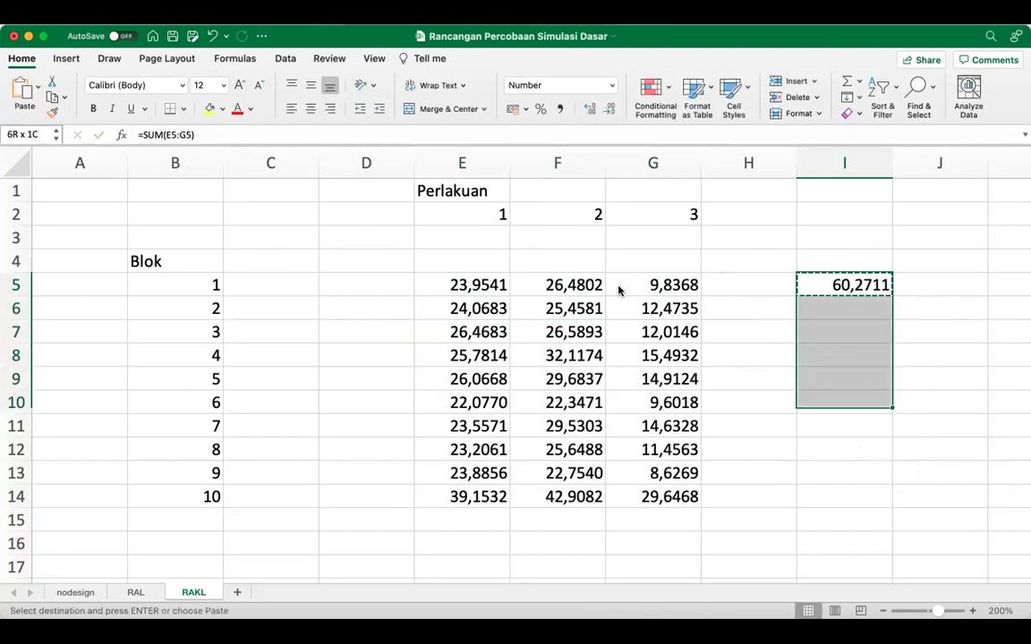
pyautogui.hotkey('shift', 'Down')
pyautogui.hotkey('shift', 'Down')
pyautogui.hotkey('shift', 'Down')
pyautogui.hotkey('shift', 'Down')
pyautogui.press('super+v')
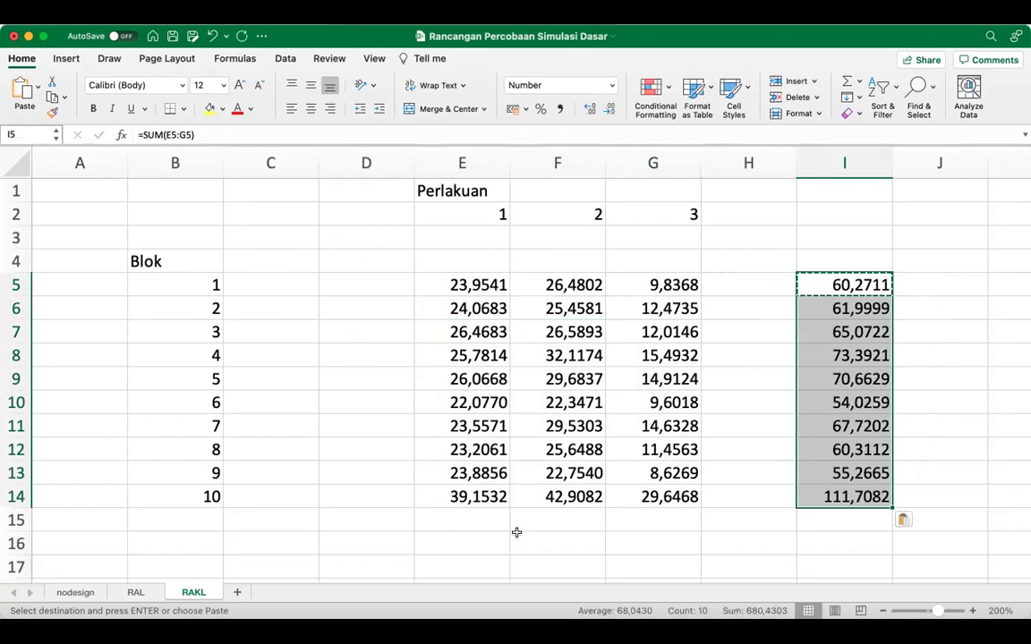
pyautogui.click(447, 541)
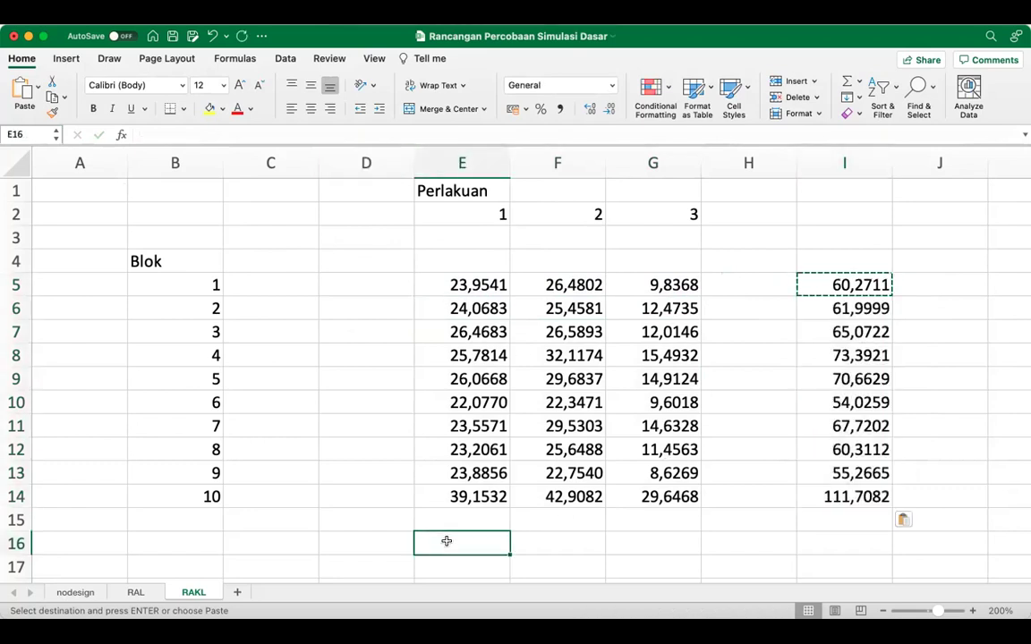
# Step: Calculate the treatment totals in E16:G16, entering =SUM(E5:E14) in E16 and copying it across to G16
pyautogui.write('=sum(')
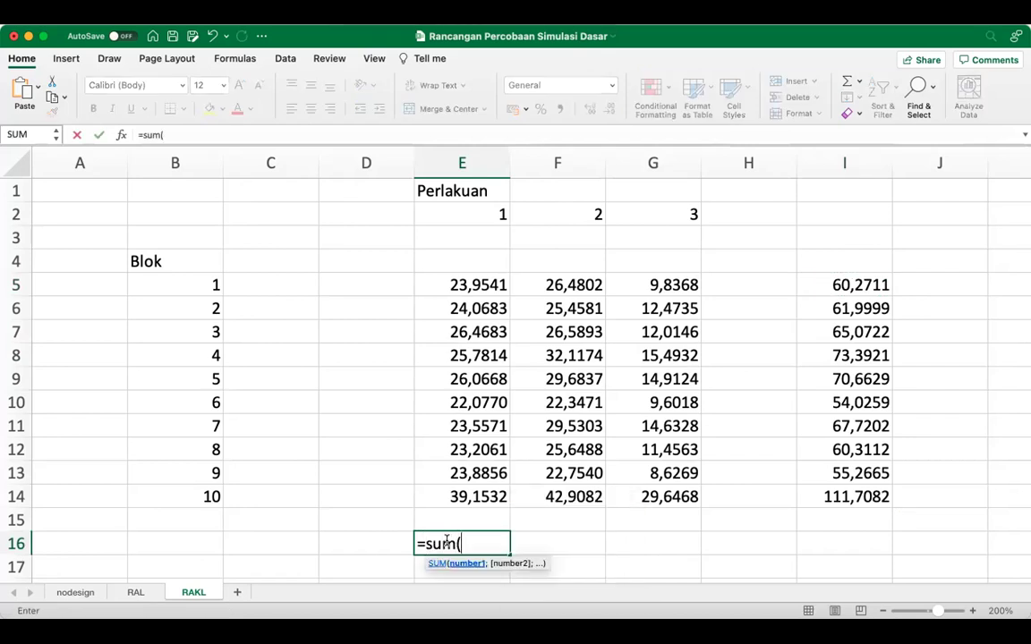
pyautogui.moveTo(474, 284); pyautogui.dragTo(478, 493)
pyautogui.write(')')
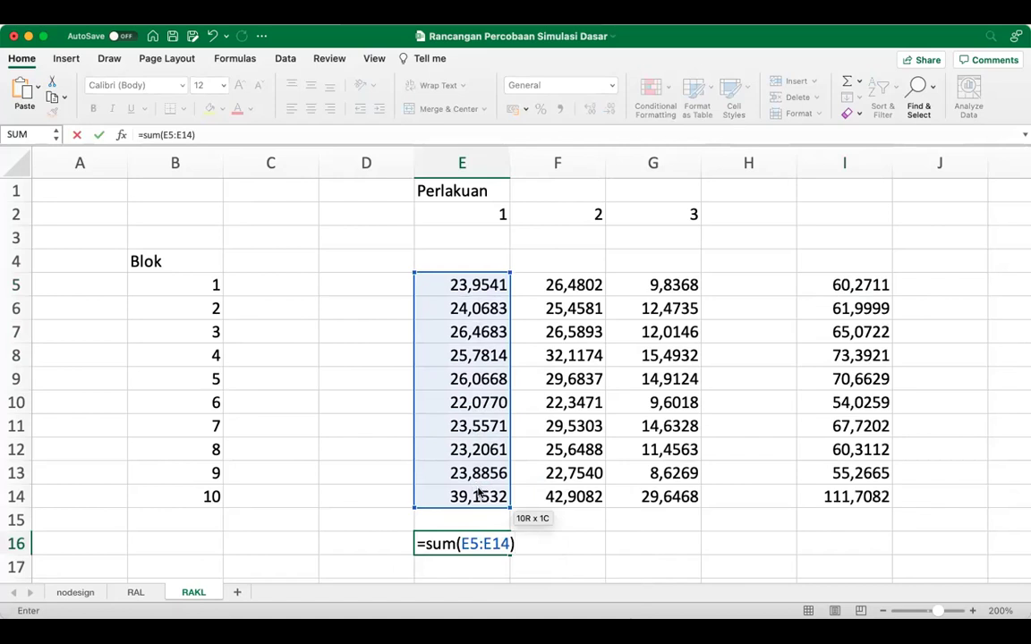
pyautogui.press('Return')
pyautogui.press('Up')
pyautogui.press('super+c')
pyautogui.hotkey('shift', 'Right')
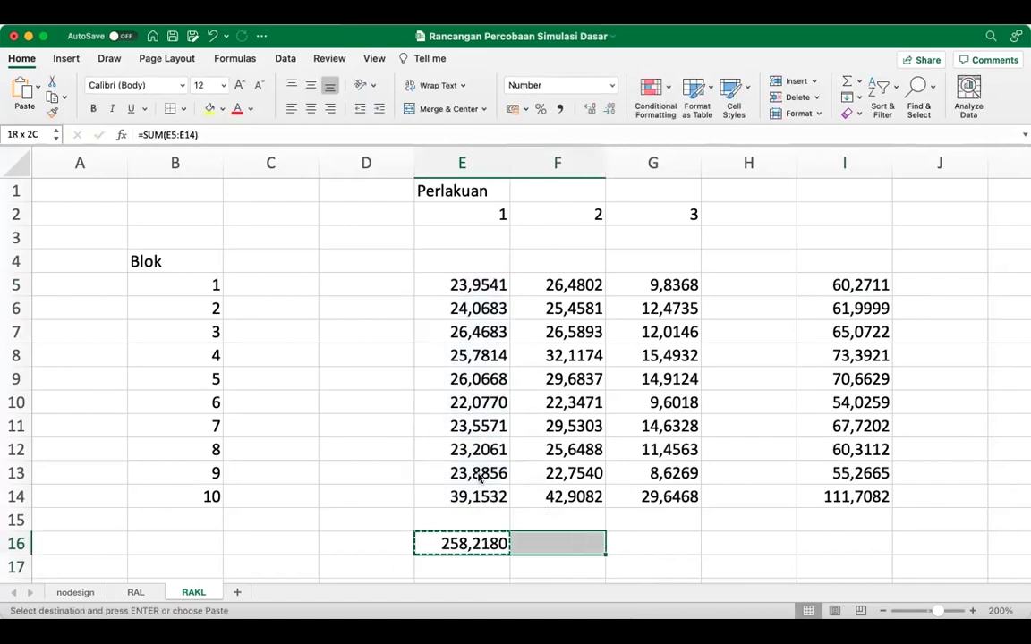
pyautogui.hotkey('shift', 'Right')
pyautogui.press('super+v')
# Step: Calculate the grand total of the named range in cell I16 with =SUM(RAKL)
pyautogui.press('Tab')
pyautogui.press('Tab')
pyautogui.press('Right')
pyautogui.press('Right')
pyautogui.write('=sum(ra')
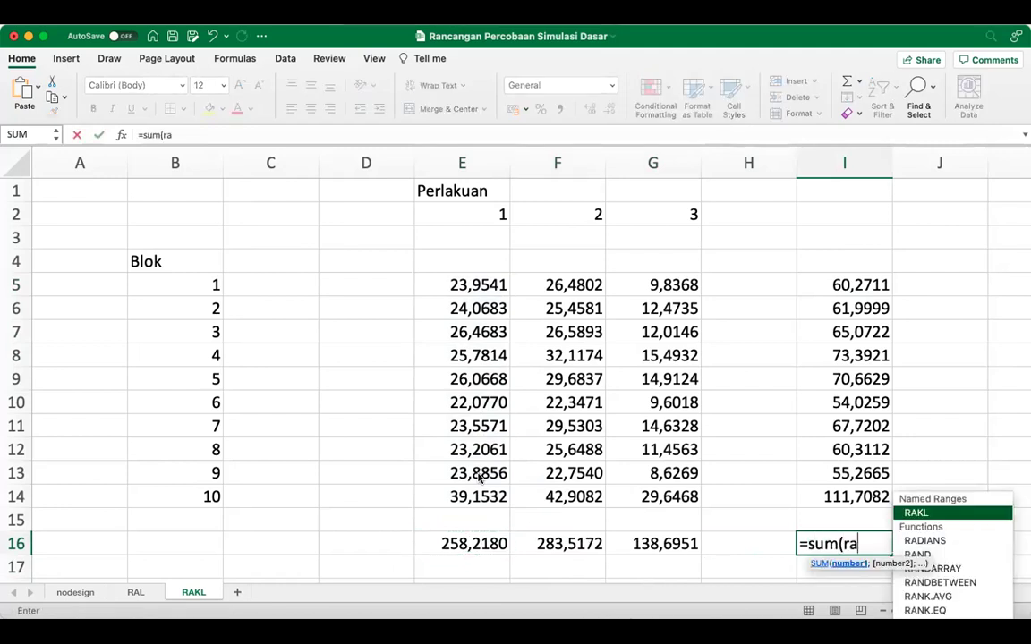
pyautogui.write('kl)')
pyautogui.press('Return')
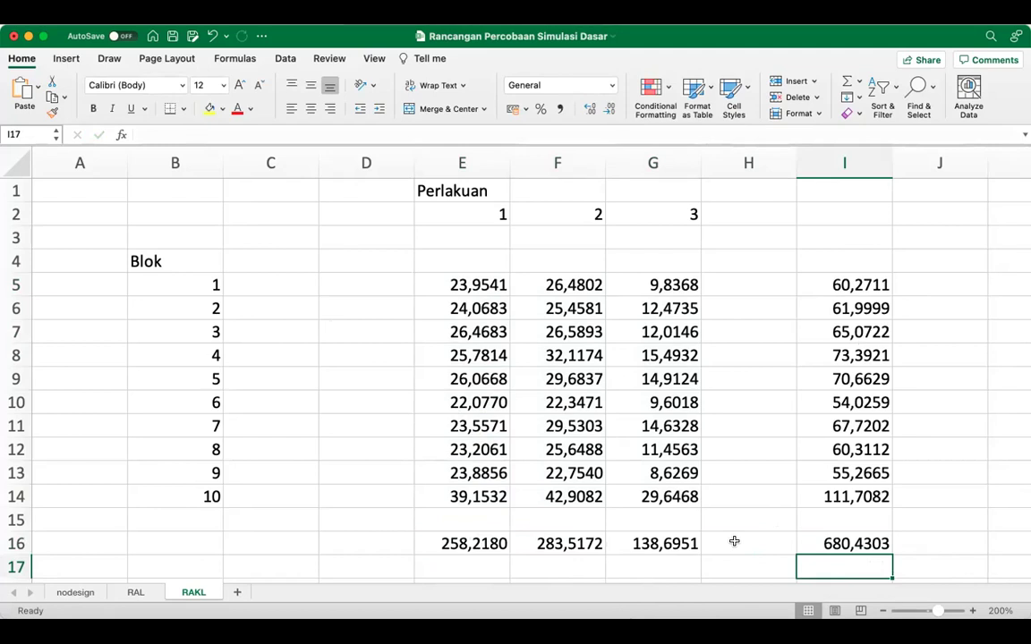
# Step: Enter the source-of-variation labels Perlakuan, Galat and Total in cells K6 to K8
pyautogui.press('Right')
pyautogui.press('Right')
pyautogui.press('Right')
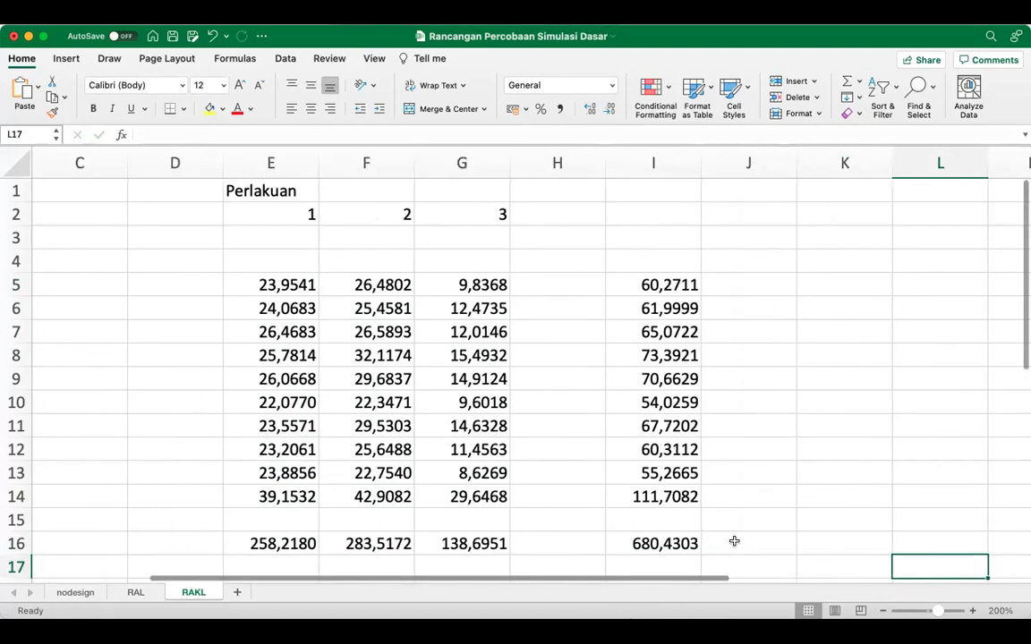
pyautogui.press('Left')
pyautogui.press('Up')
pyautogui.press('Up')
pyautogui.press('Up')
pyautogui.press('Up')
pyautogui.press('Up')
pyautogui.press('Up')
pyautogui.press('Up')
pyautogui.press('Up')
pyautogui.press('Up')
pyautogui.press('Up')
pyautogui.press('Up')
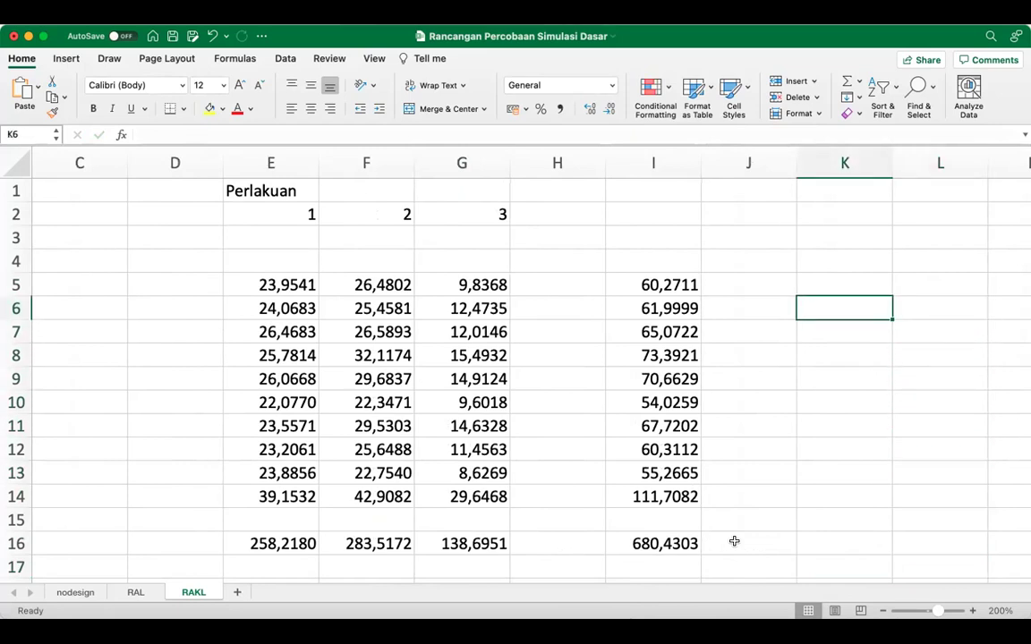
pyautogui.write('Perlakuan')
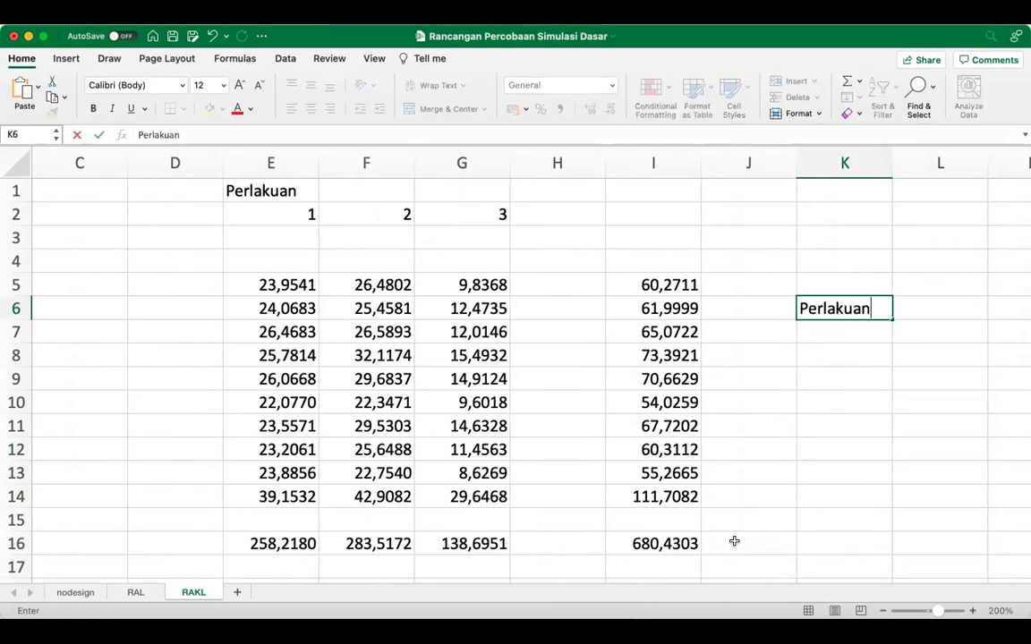
pyautogui.press('Return')
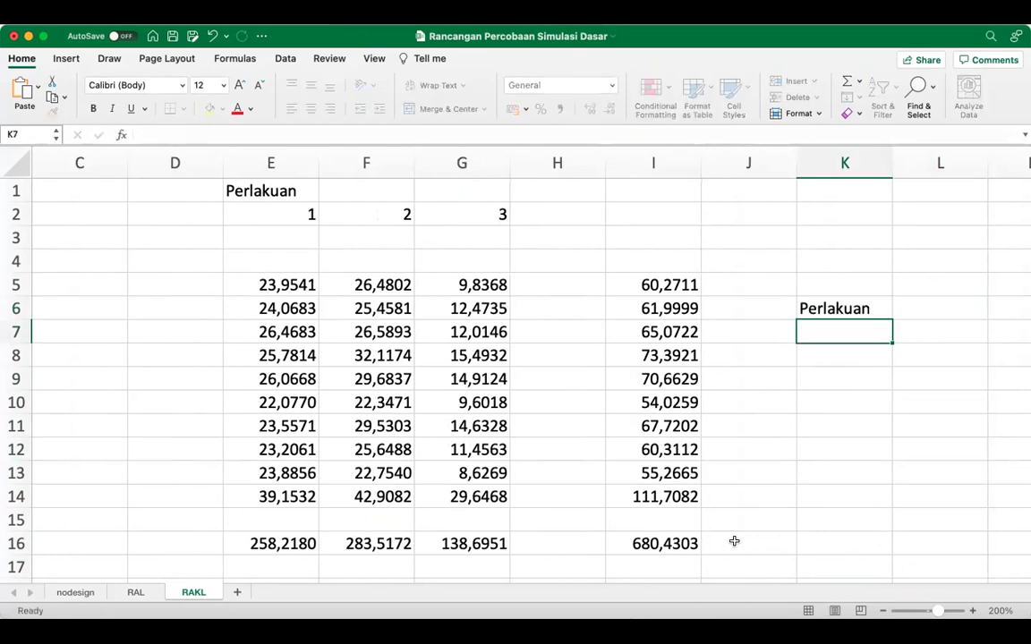
pyautogui.write('Galat')
pyautogui.press('Return')
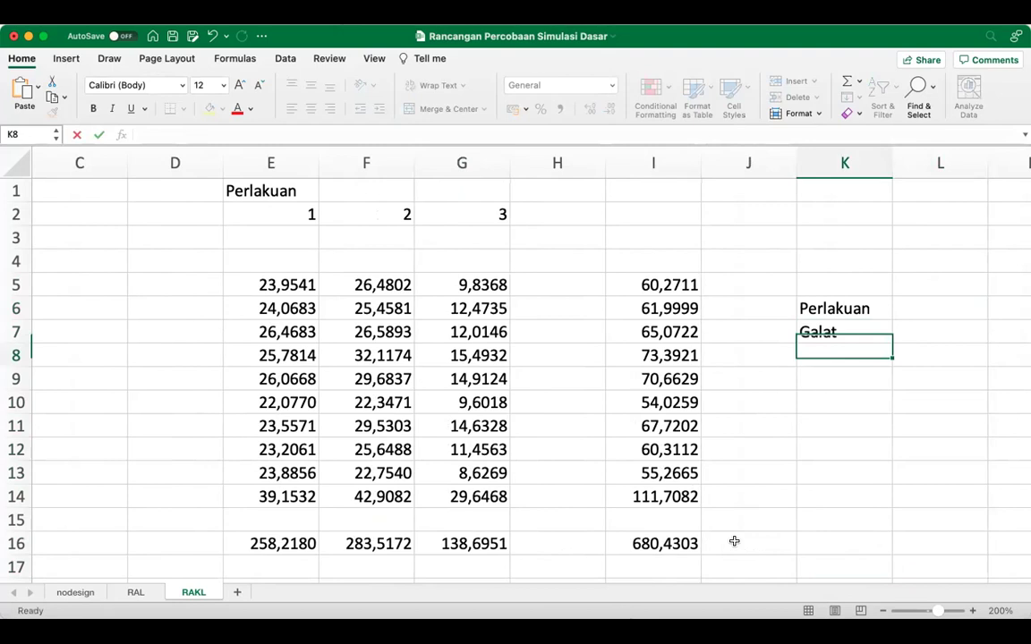
pyautogui.write('T')
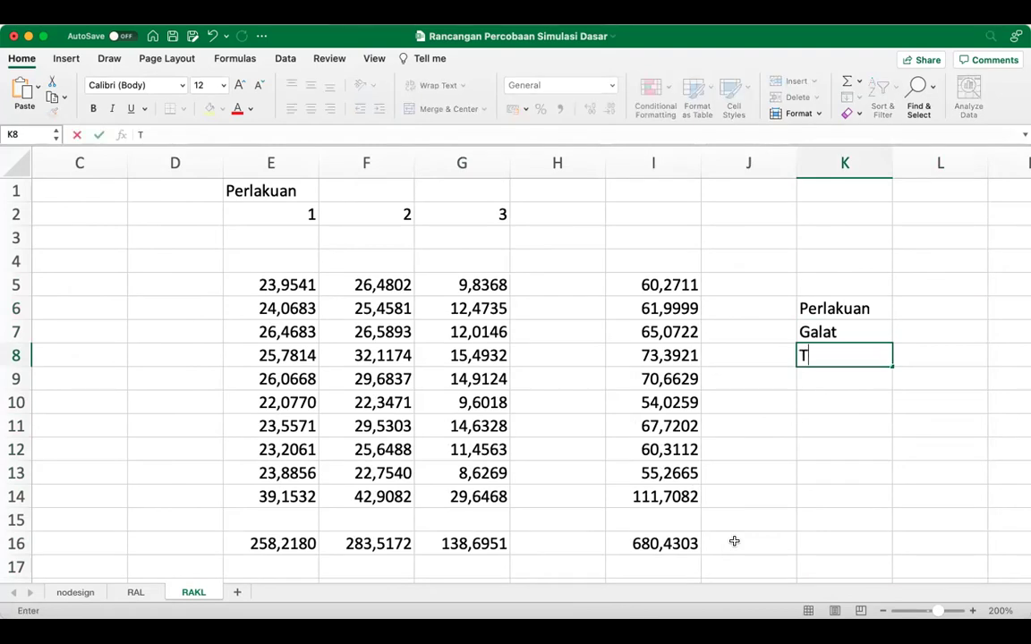
pyautogui.write('otal')
# Step: Add the label Blok in cell K5, above Perlakuan
pyautogui.press('Up')
pyautogui.press('Up')
pyautogui.press('Up')
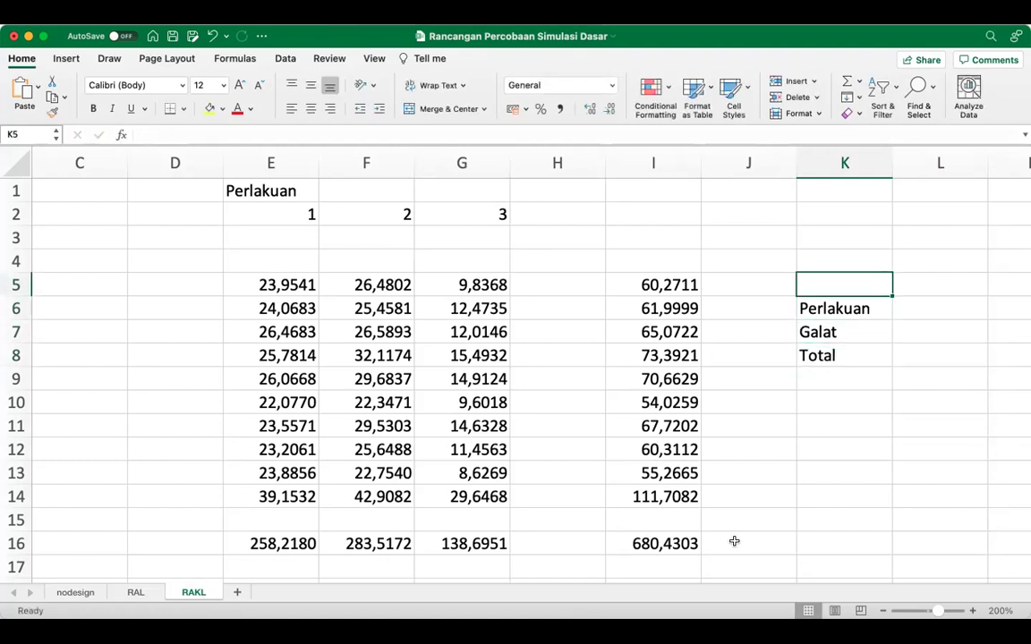
pyautogui.write('Blok')
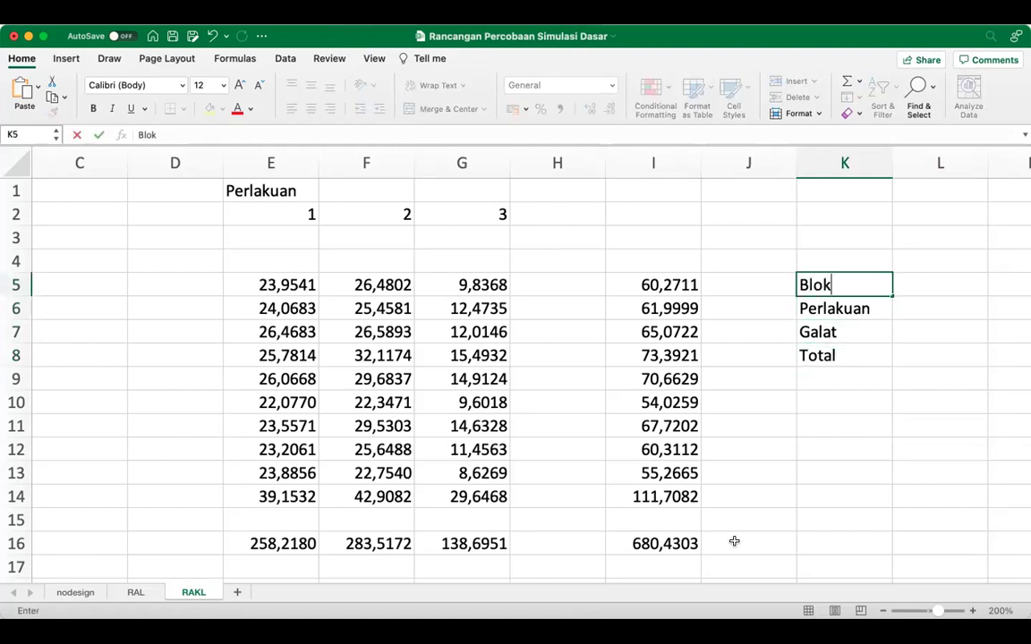
pyautogui.press('Tab')
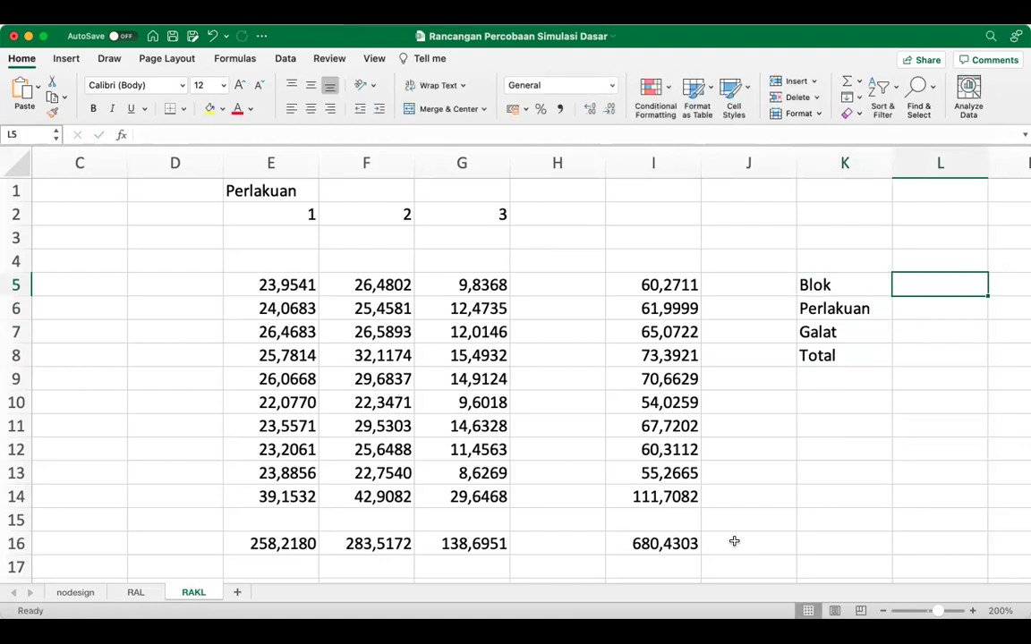
# Step: Calculate the Total degrees of freedom in cell L8 with =COUNT(RAKL)-1
pyautogui.press('Down')
pyautogui.press('Down')
pyautogui.press('Down')
pyautogui.write('=')
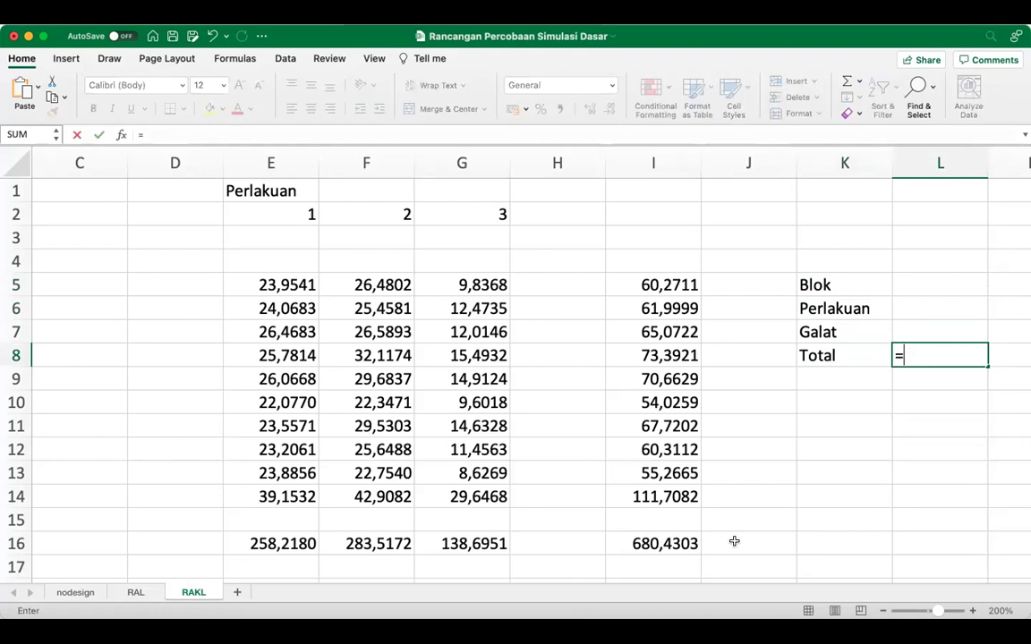
pyautogui.write('count(')
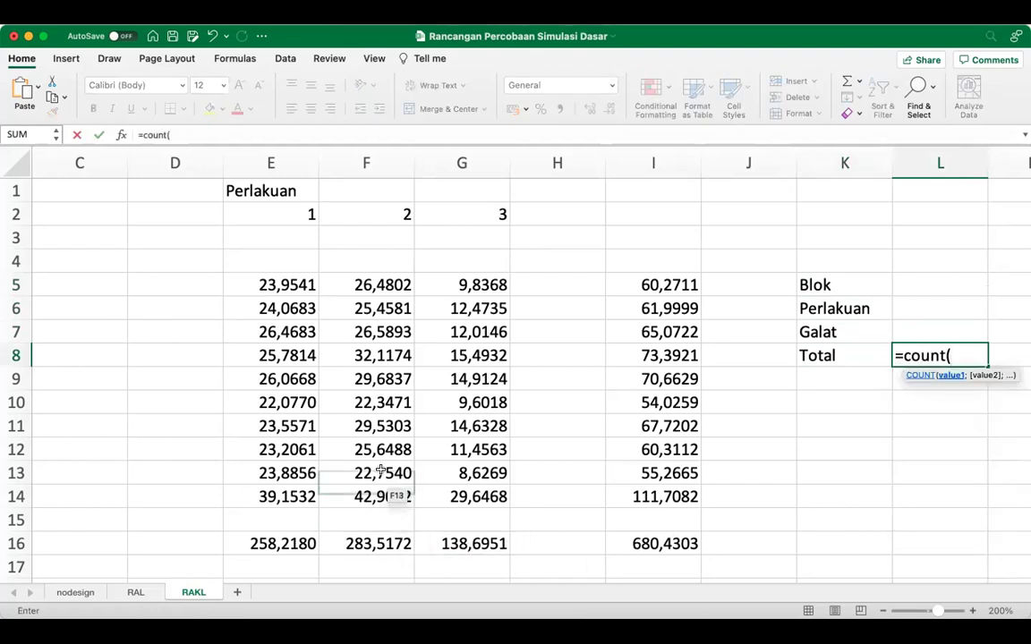
pyautogui.write('ra')
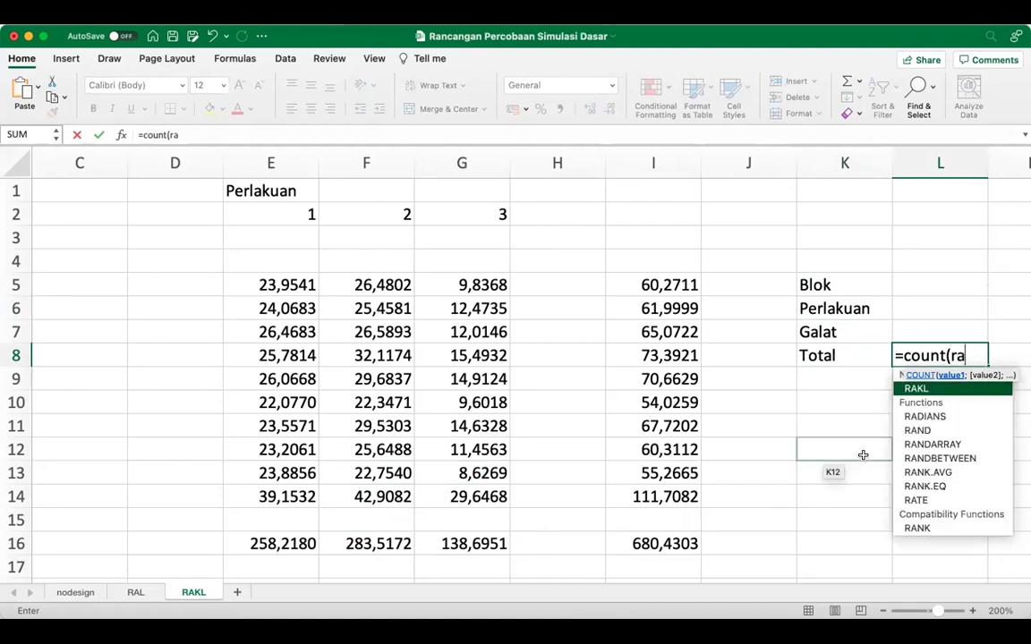
pyautogui.write('kl)')
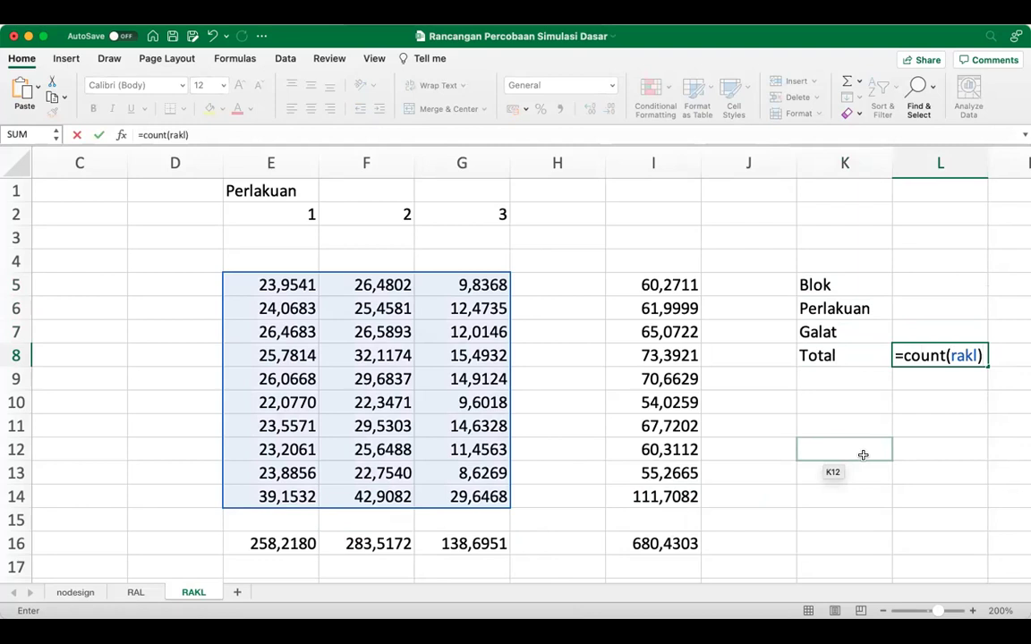
pyautogui.write('-1')
pyautogui.press('Return')
# Step: Calculate the Blok degrees of freedom in cell L5 with =COUNT(I5:I14)-1
pyautogui.press('Up')
pyautogui.press('Up')
pyautogui.press('Up')
pyautogui.press('Up')
pyautogui.write('=')
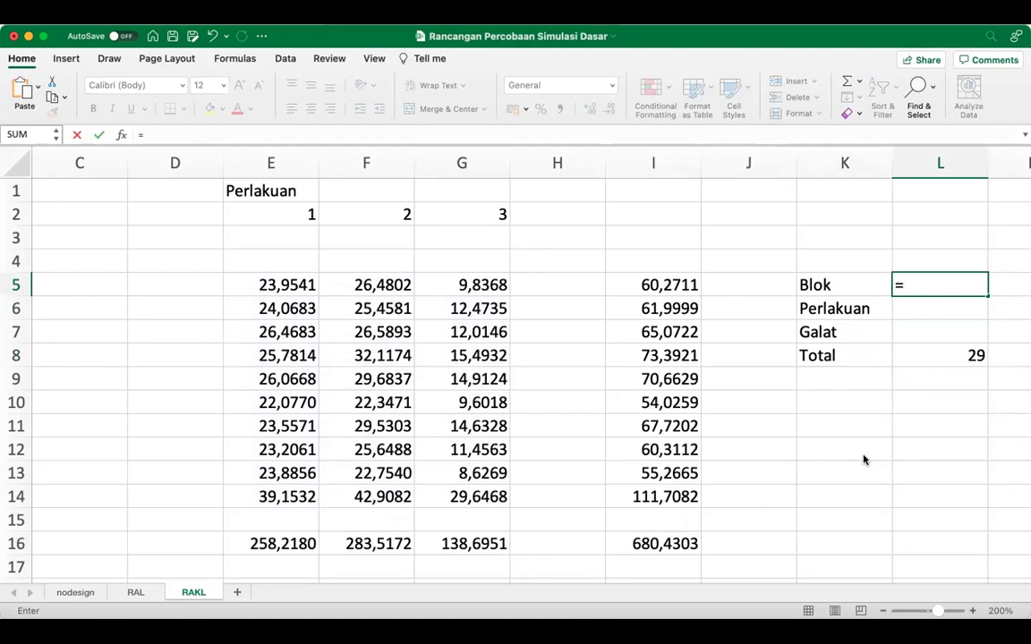
pyautogui.write('count(')
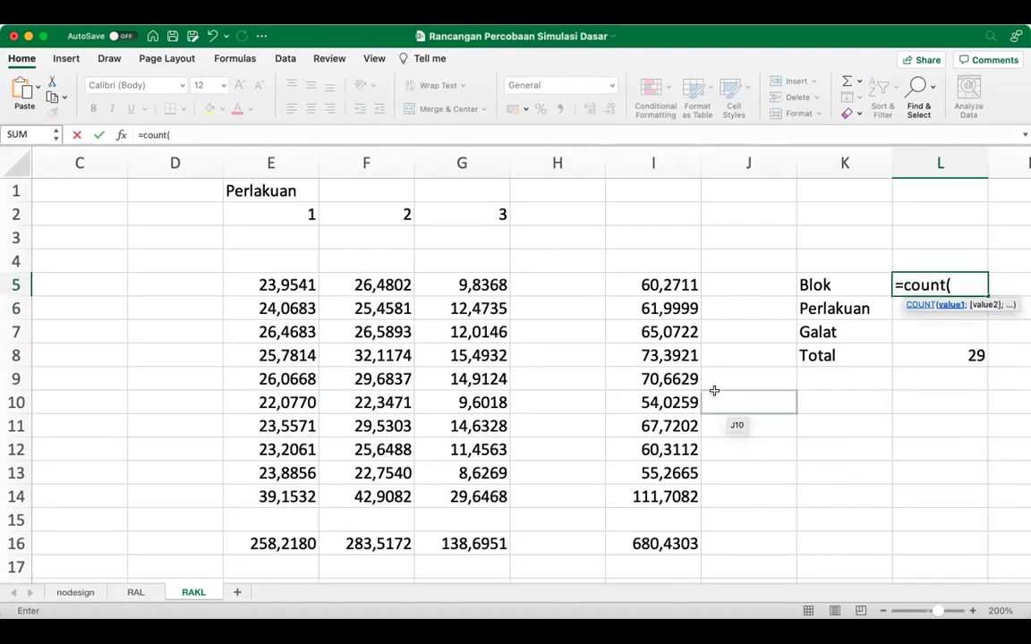
pyautogui.moveTo(667, 285); pyautogui.dragTo(678, 495)
pyautogui.write(')')
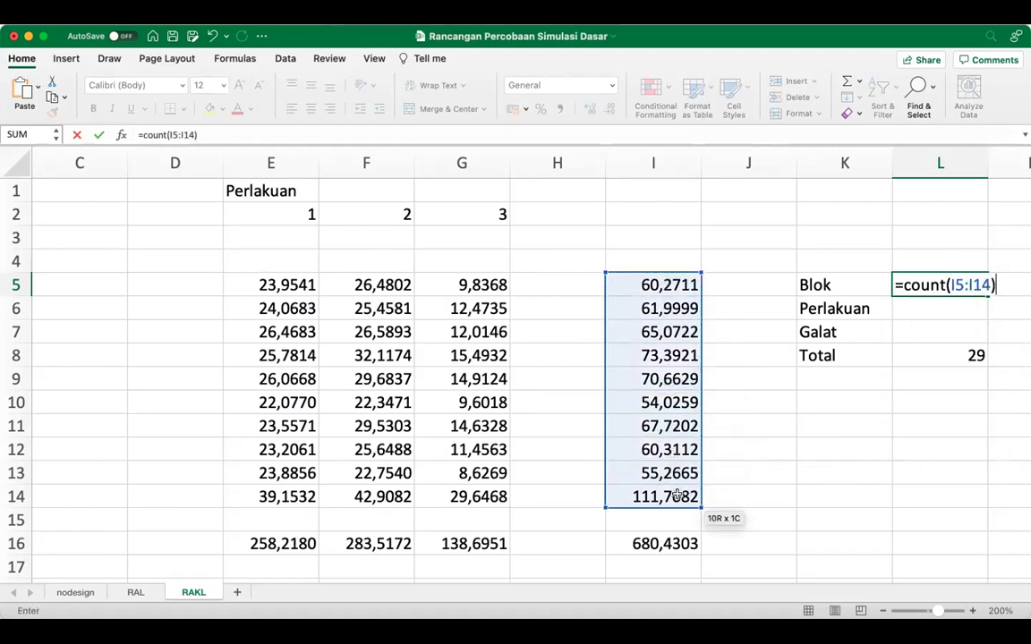
pyautogui.press('Return')
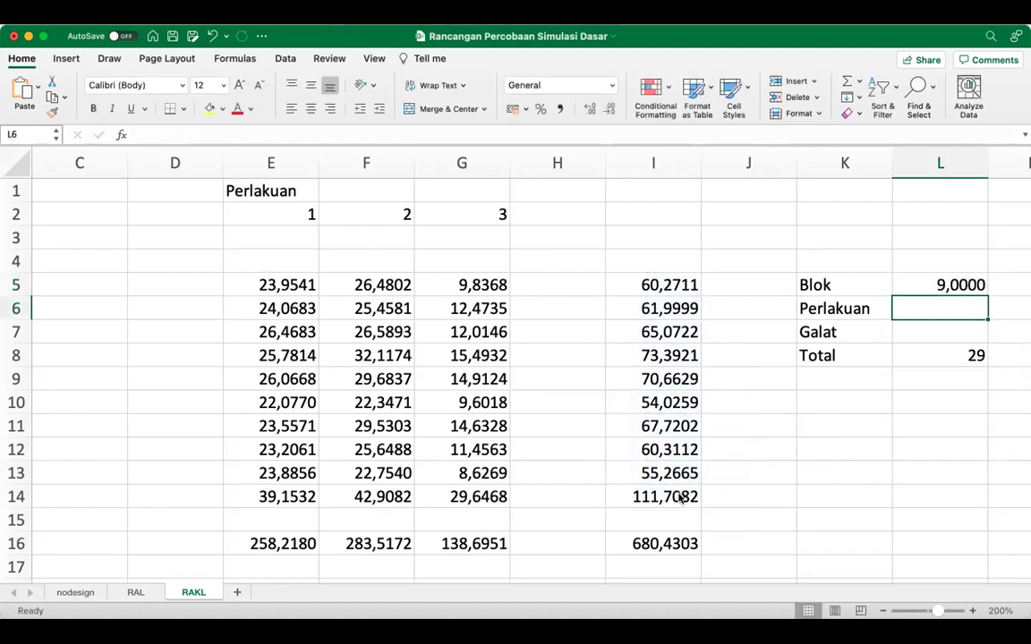
# Step: Format the Blok degrees of freedom in L5 to show no decimal places
pyautogui.press('Up')
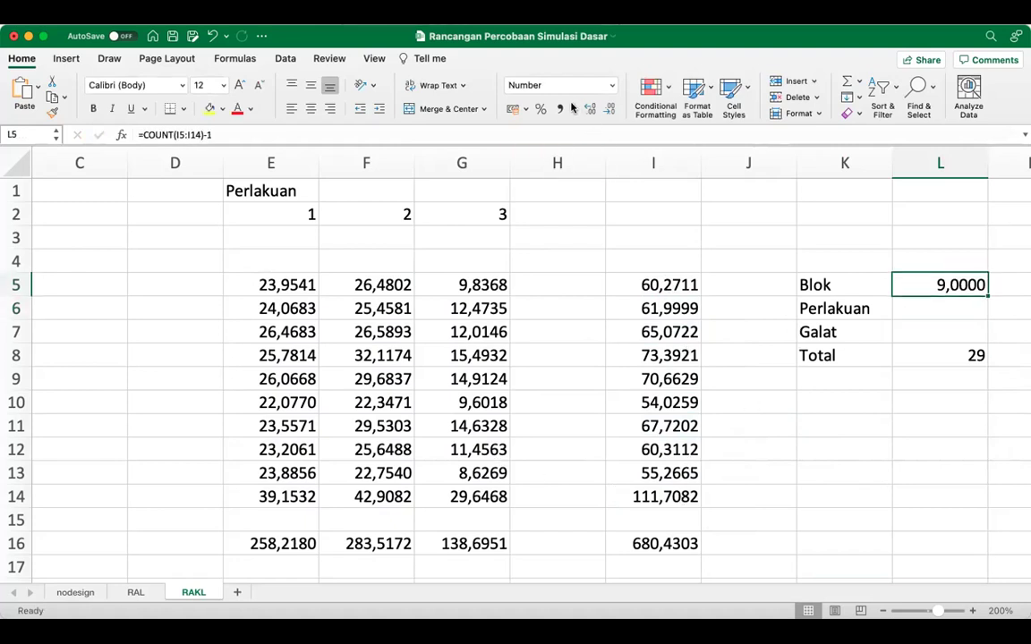
pyautogui.click(609, 108)
pyautogui.click(609, 109)
pyautogui.click(610, 108)
pyautogui.click(609, 109)
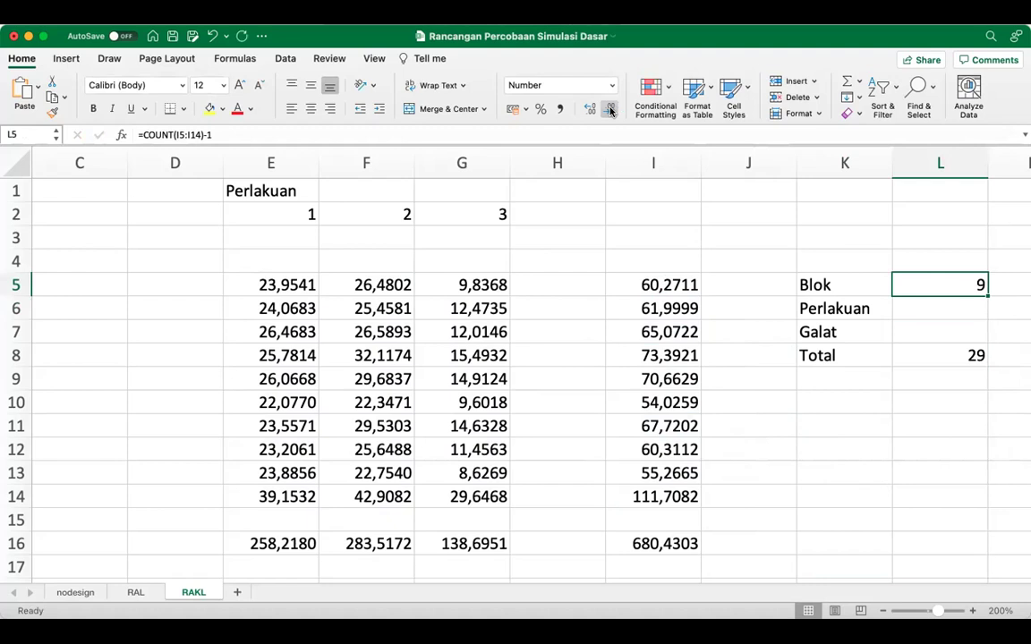
# Step: Calculate the Perlakuan degrees of freedom in cell L6 with =COUNT(E16:G16)-1
pyautogui.click(937, 307)
pyautogui.write('=count')
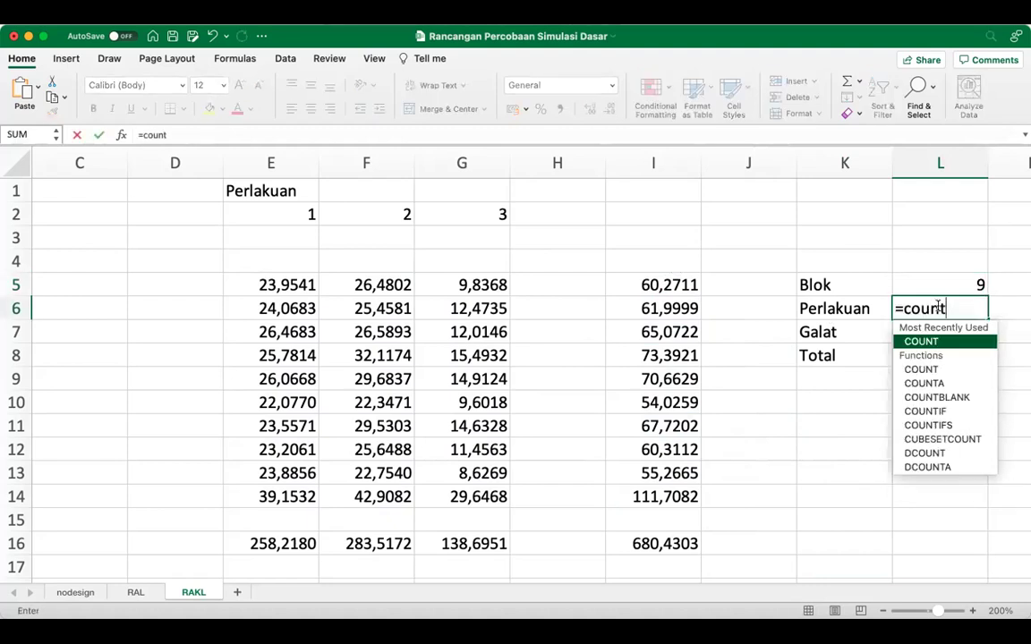
pyautogui.write('(')
pyautogui.moveTo(280, 549); pyautogui.dragTo(433, 545)
pyautogui.write(')')
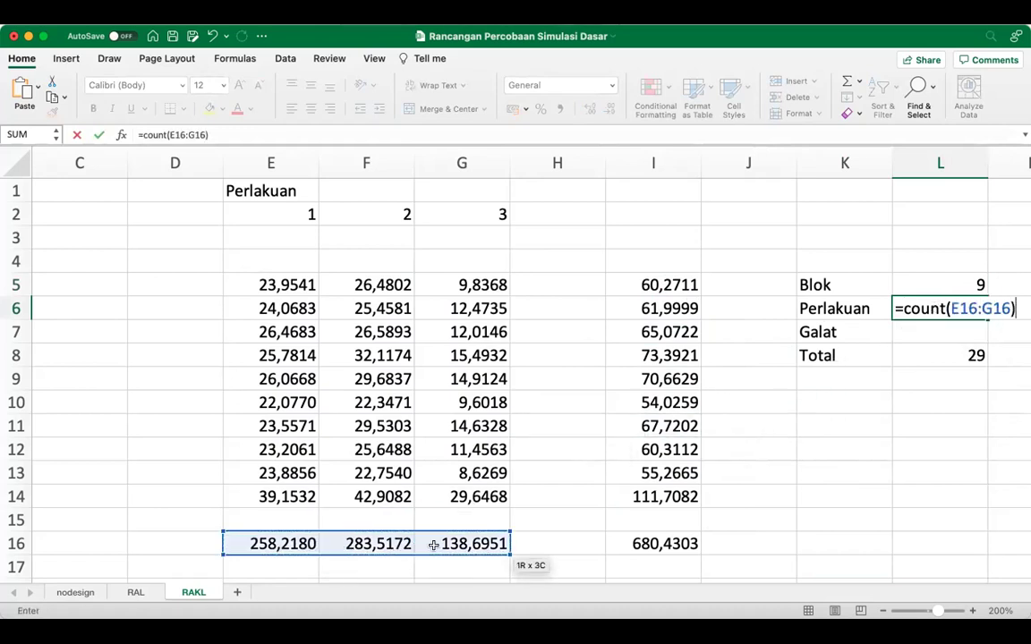
pyautogui.write('-1')
pyautogui.press('Return')
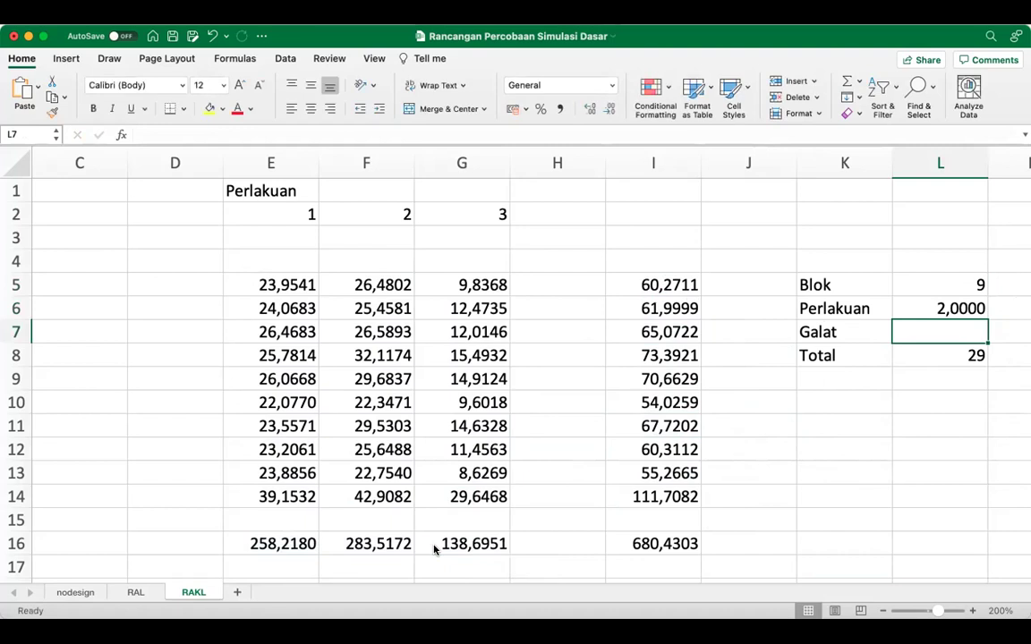
# Step: Format the Perlakuan degrees of freedom in L6 to show no decimal places
pyautogui.press('Up')
pyautogui.click(609, 111)
pyautogui.click(609, 114)
pyautogui.click(610, 114)
pyautogui.click(609, 114)
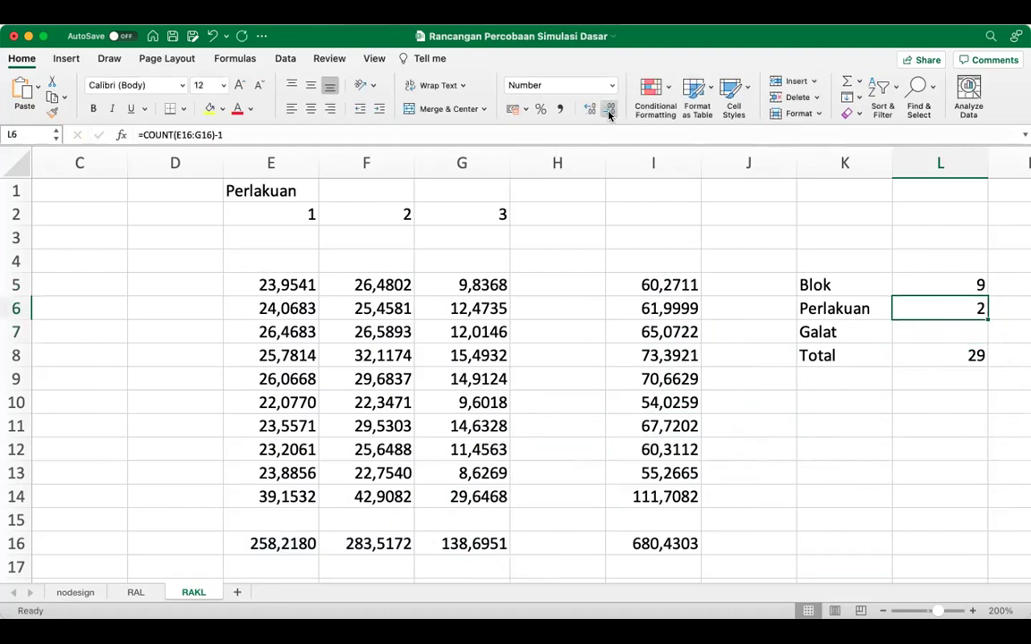
# Step: Calculate the Galat degrees of freedom in cell L7 with =L8-L5-L6
pyautogui.click(943, 329)
pyautogui.write('=')
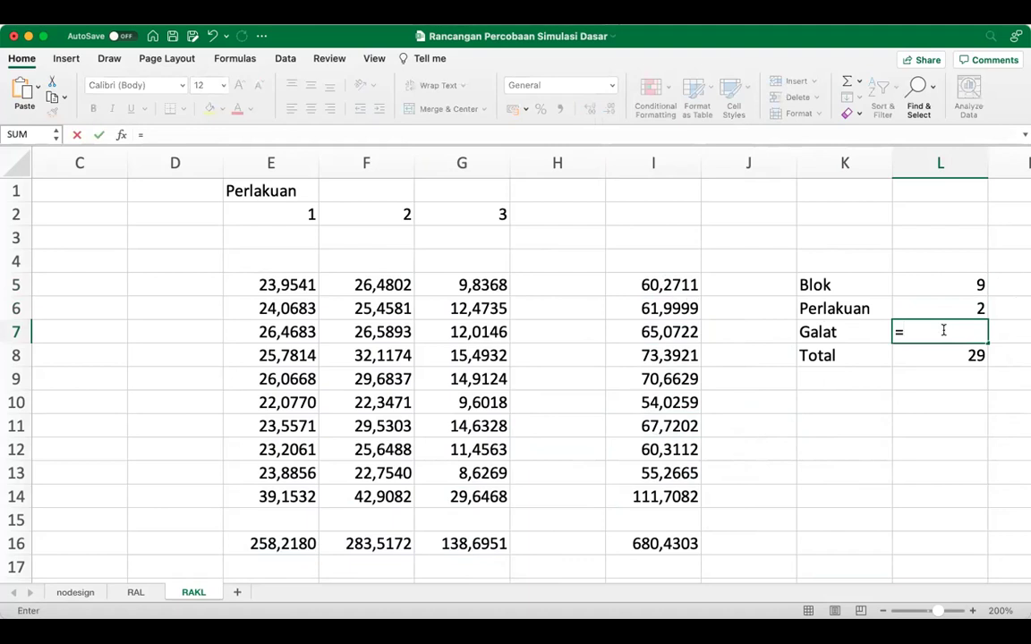
pyautogui.press('Down')
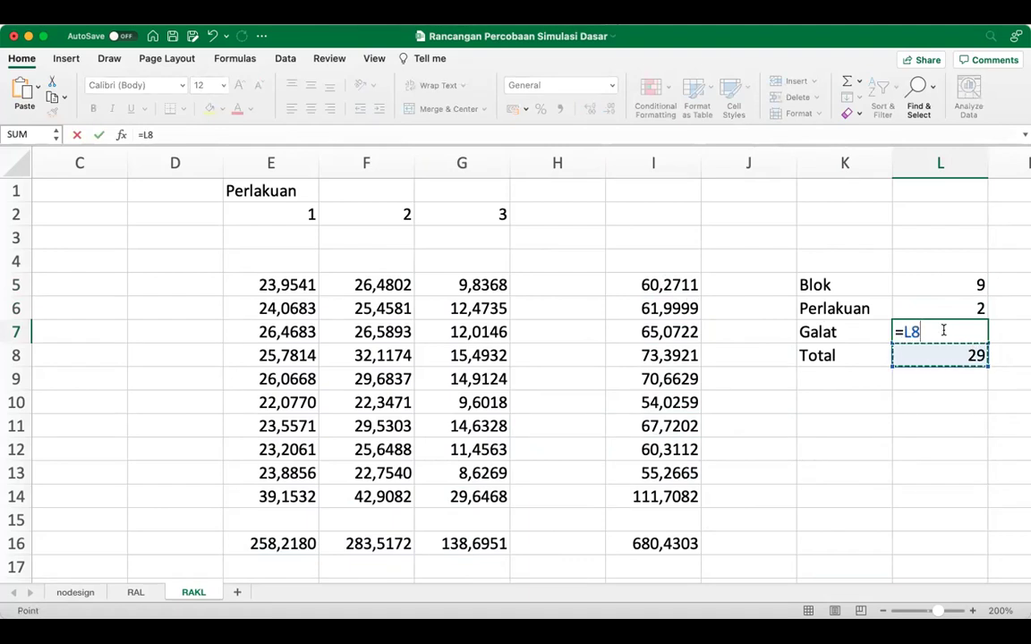
pyautogui.write('-L6')
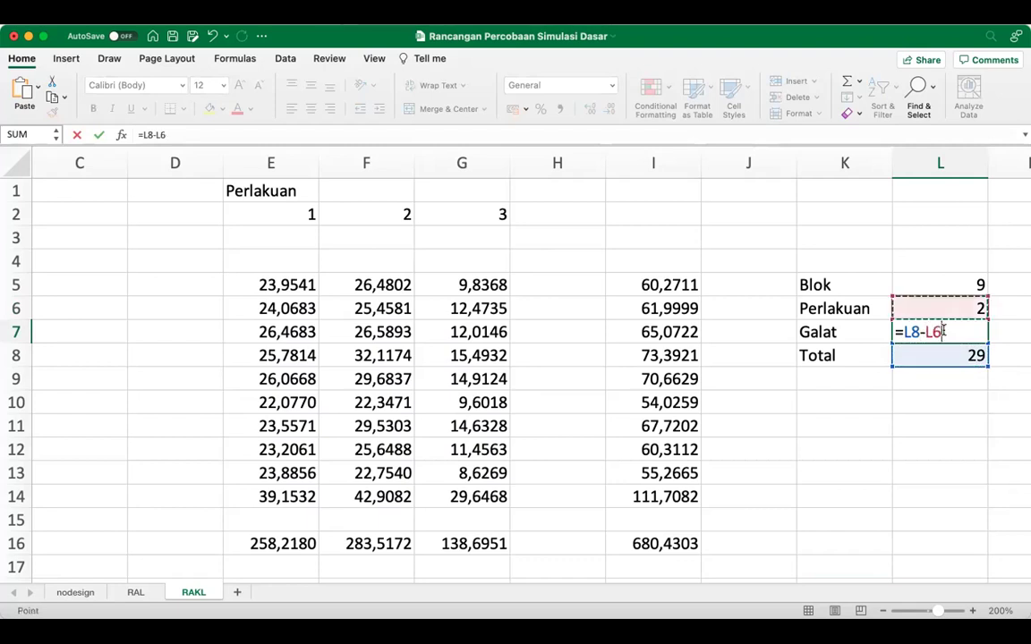
pyautogui.press('BackSpace')
pyautogui.write('5-L6')
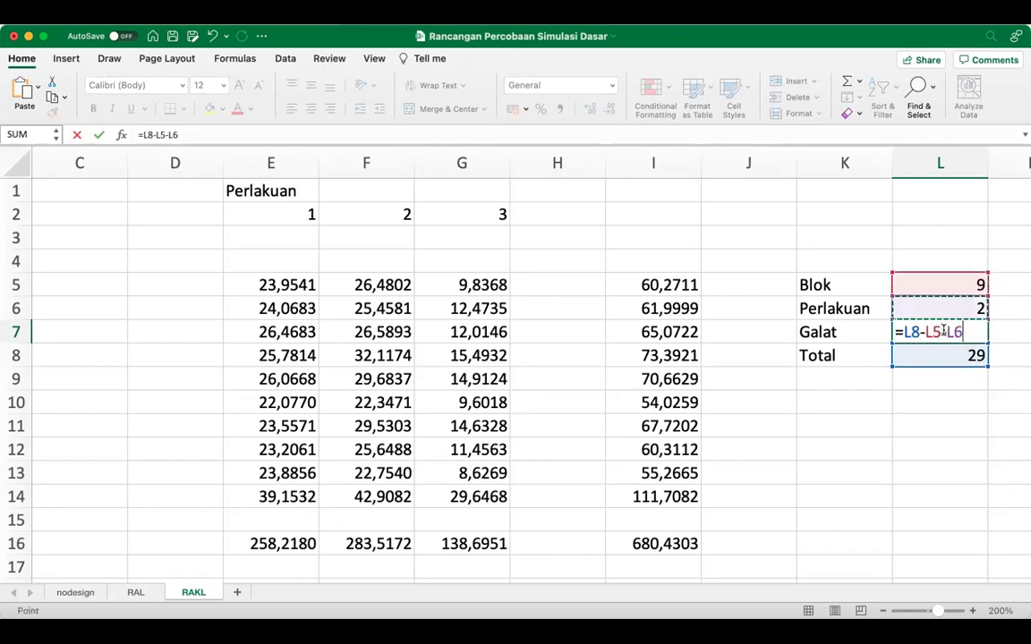
pyautogui.press('Return')
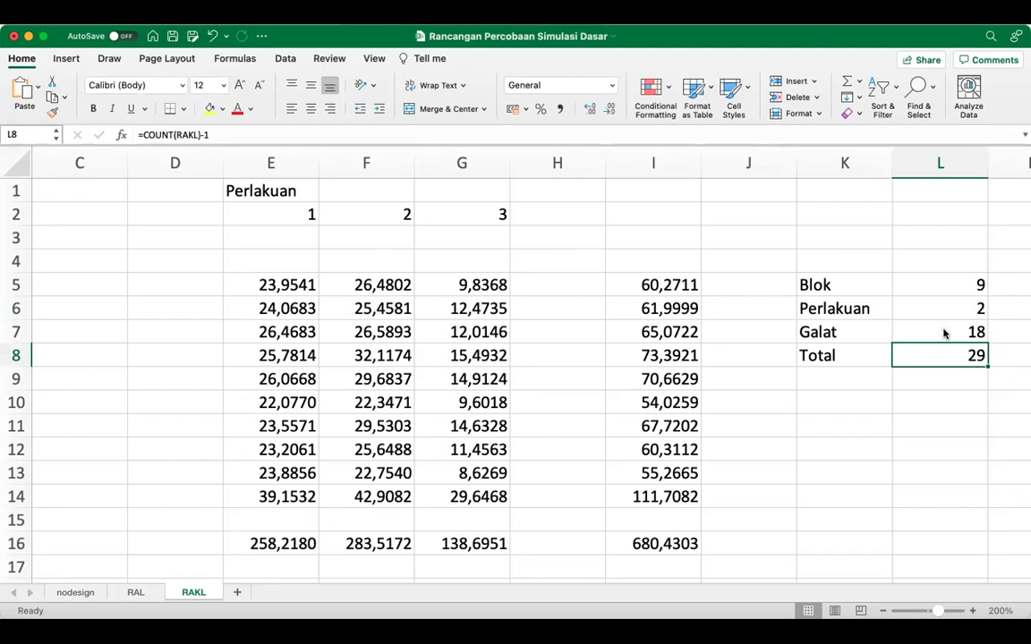
# Step: Calculate the Total sum of squares in cell M8 with =SUMSQ(RAKL)-SUM(RAKL)^2/COUNT(RAKL)
pyautogui.press('Right')
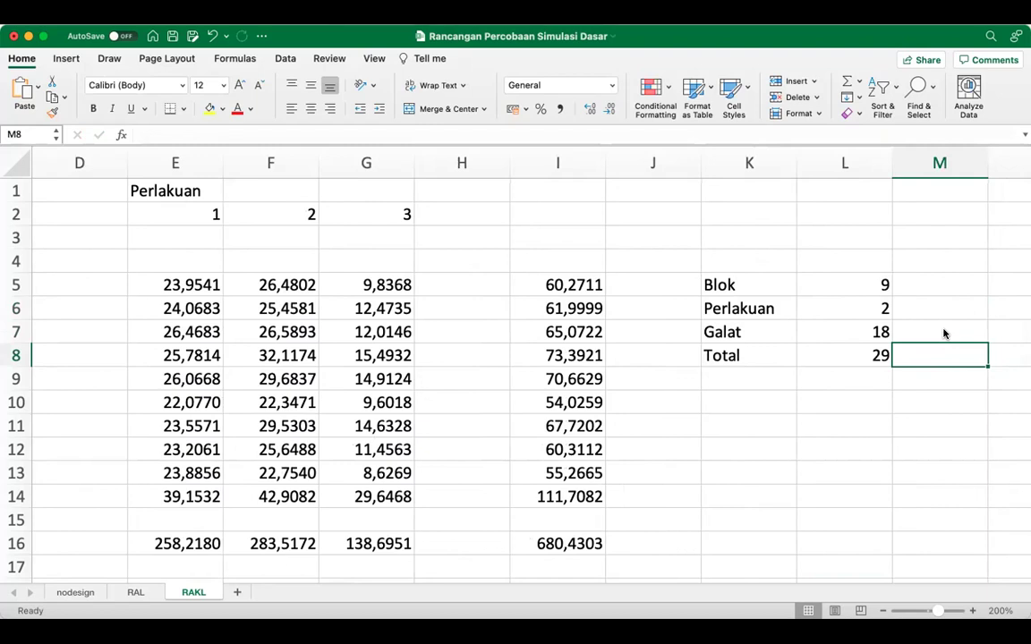
pyautogui.write('=')
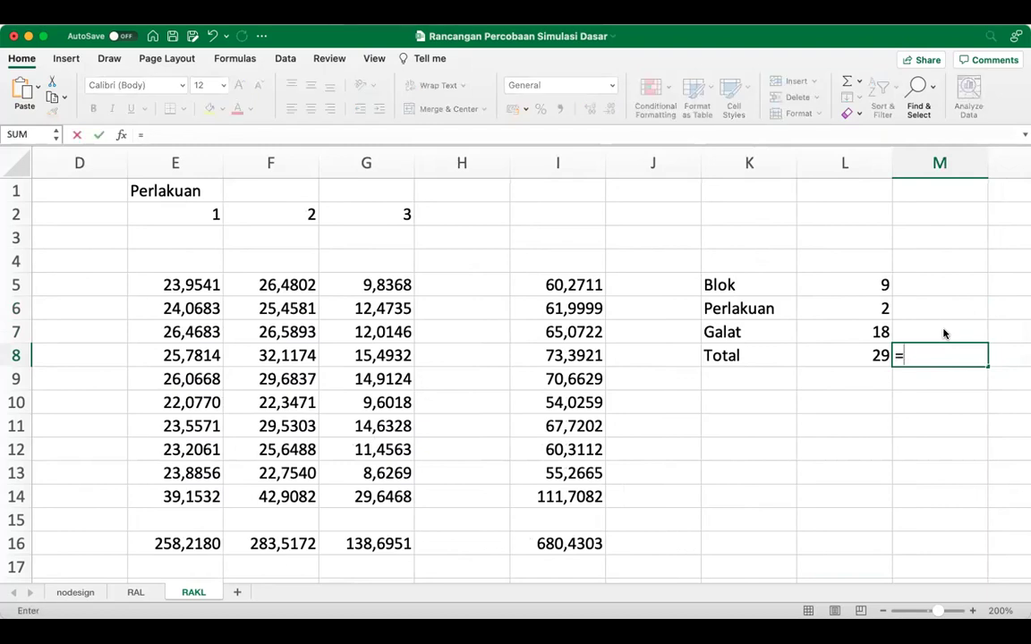
pyautogui.write('sumsq(')
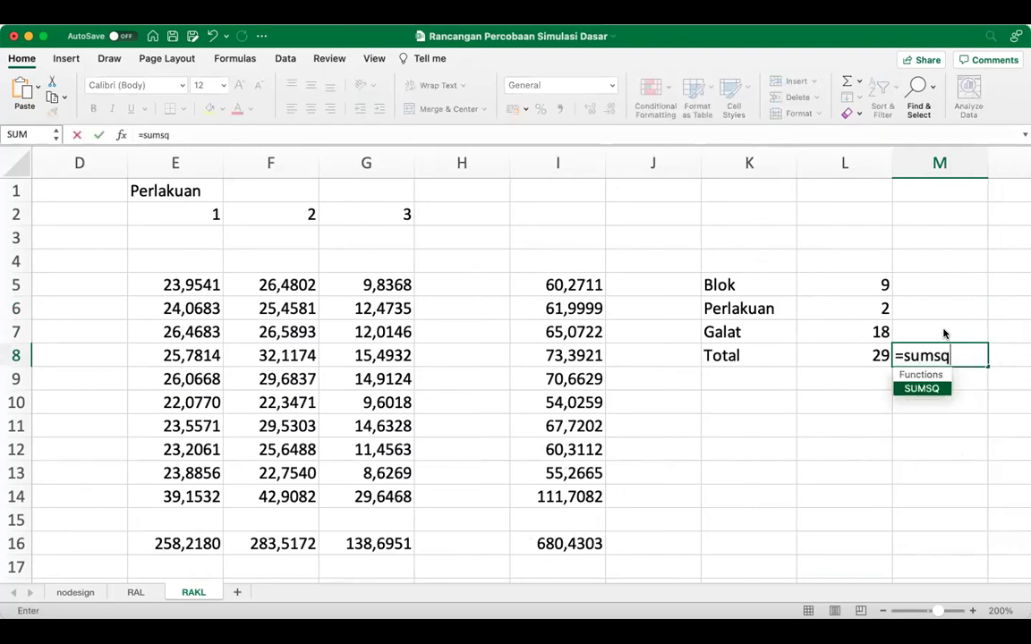
pyautogui.click(187, 284)
pyautogui.moveTo(187, 285); pyautogui.dragTo(337, 487)
pyautogui.write(')')
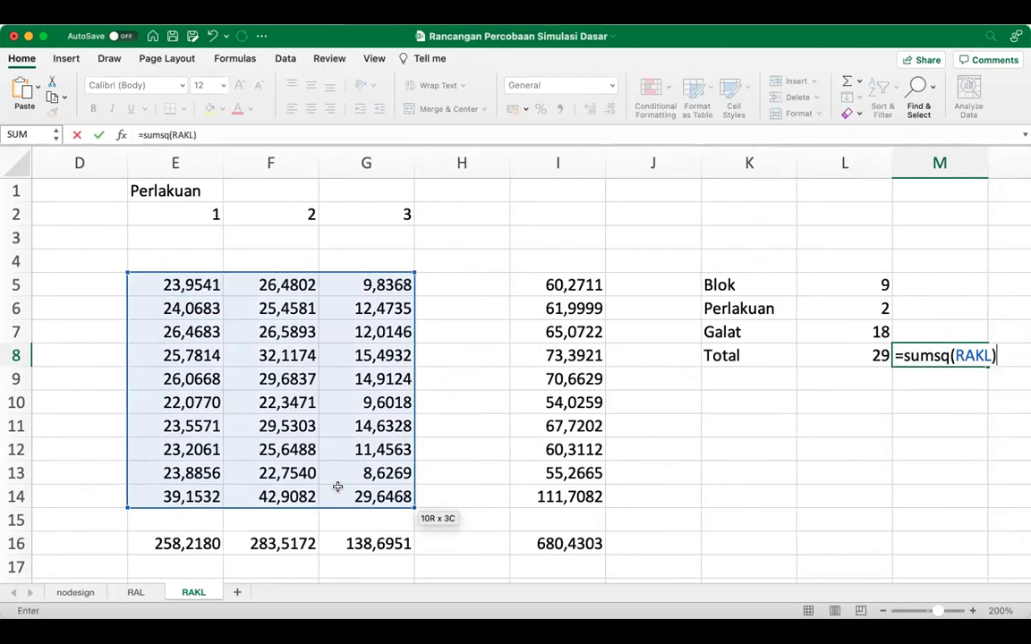
pyautogui.write('-')
pyautogui.write('sum')
pyautogui.write('(R')
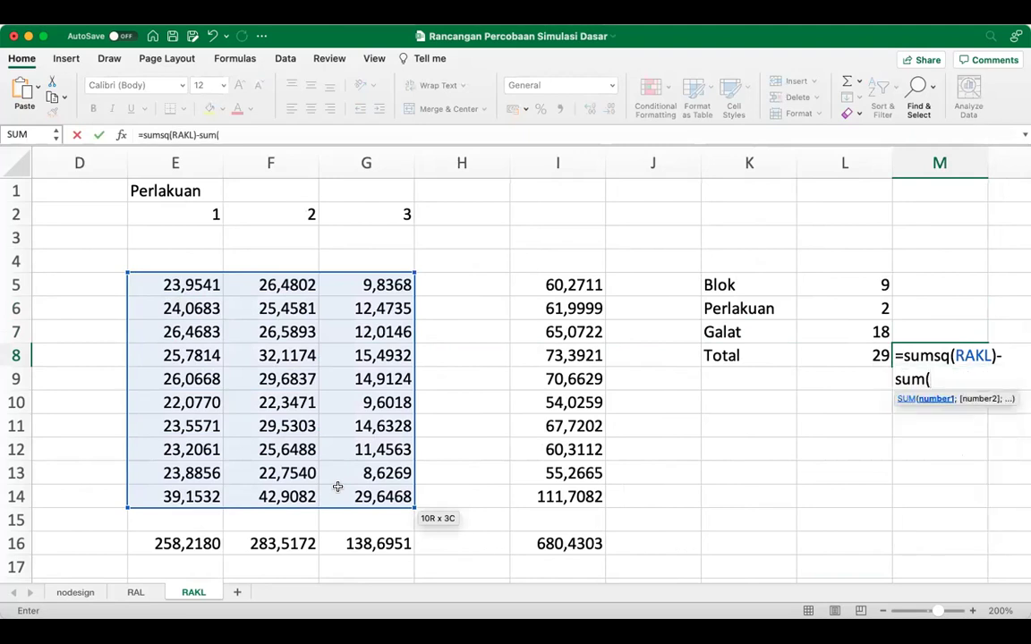
pyautogui.write('AKL)')
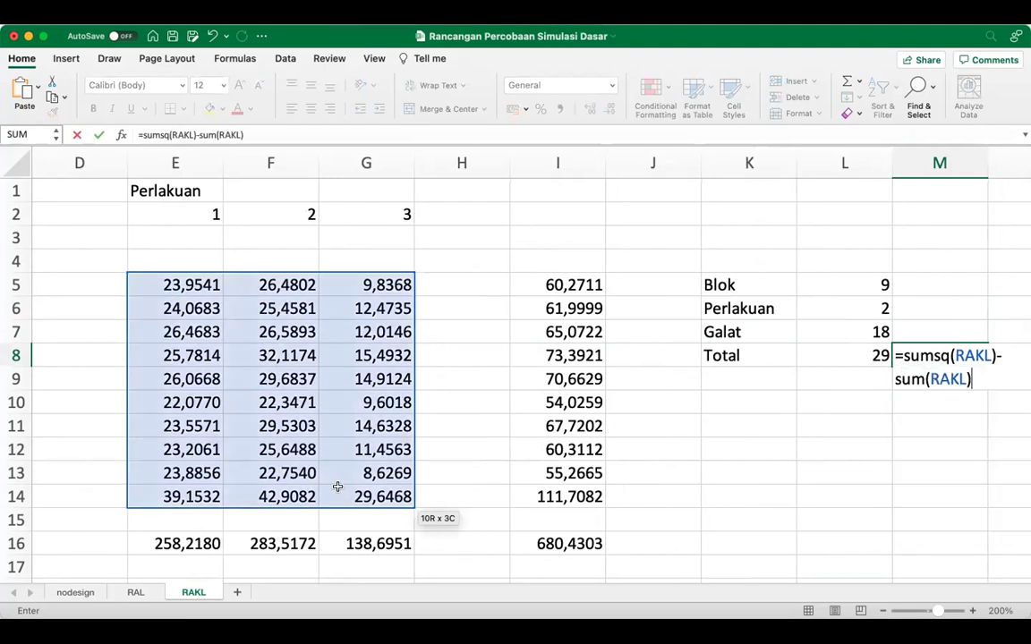
pyautogui.write('6')
pyautogui.press('BackSpace')
pyautogui.write('^2/count')
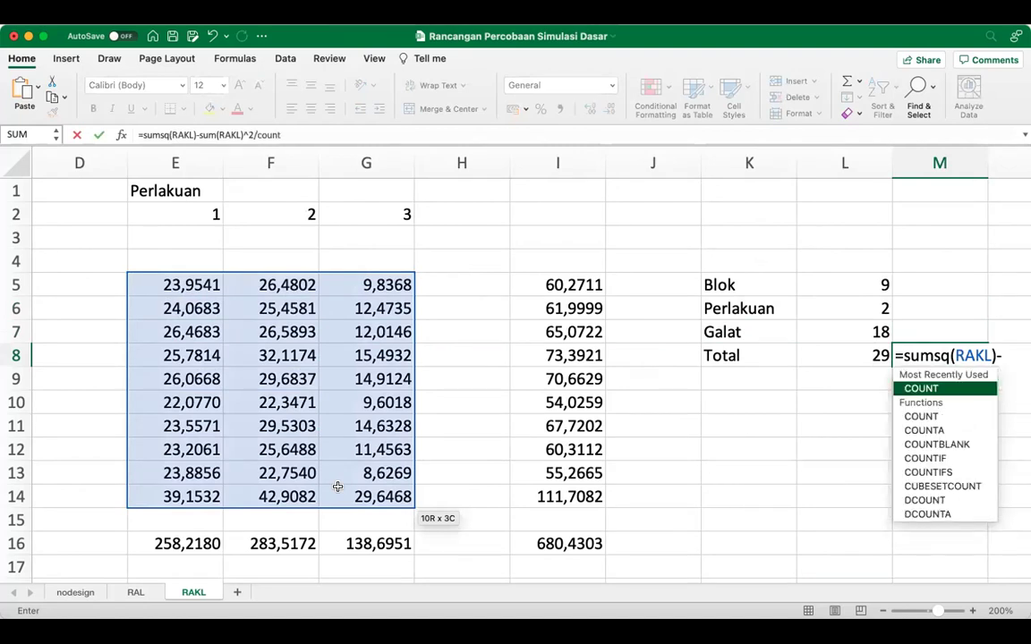
pyautogui.write('(Rakl)')
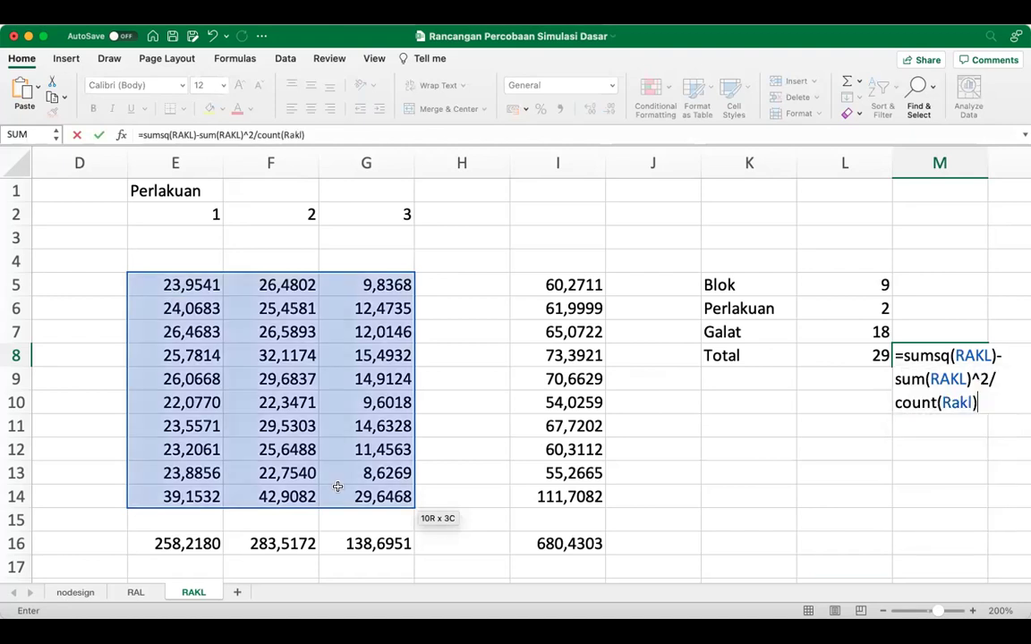
pyautogui.press('Return')
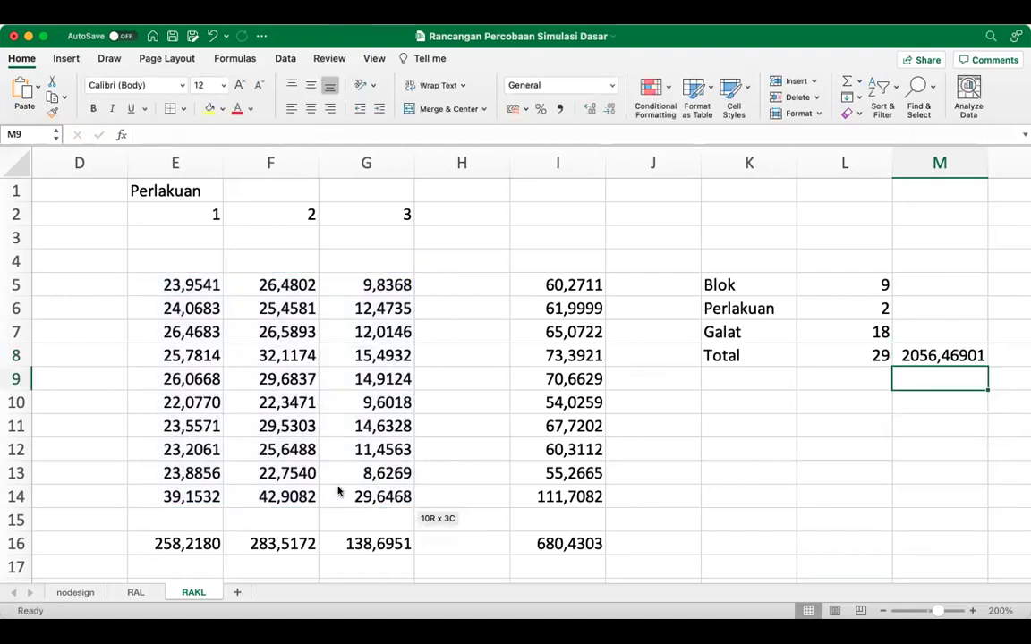
# Step: Copy the Total sum of squares formula from M8 into the Blok and Perlakuan cells M5:M6
pyautogui.press('Up')
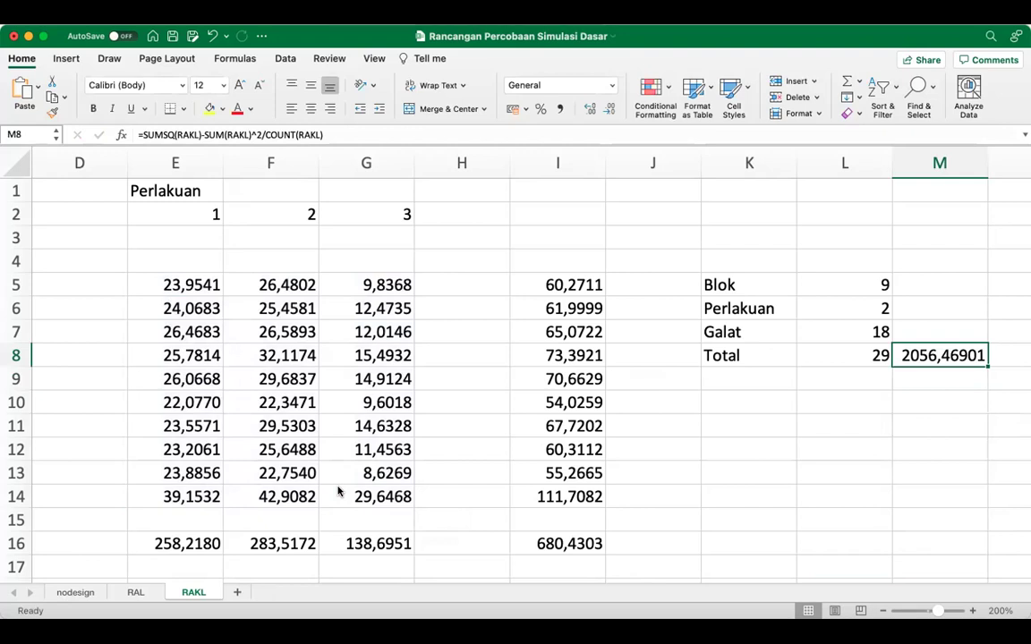
pyautogui.press('super+c')
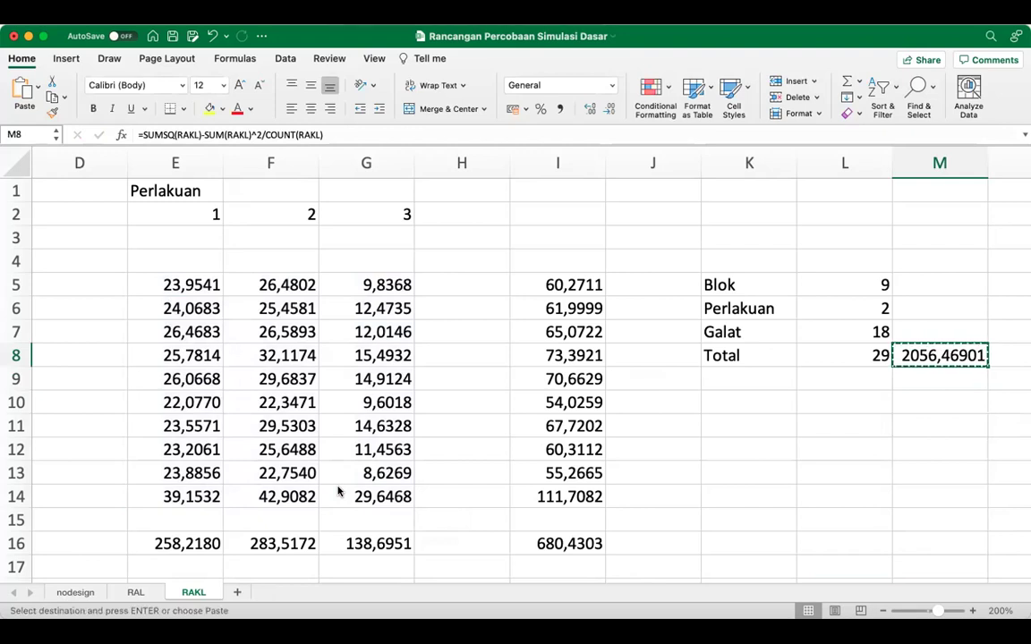
pyautogui.press('Up')
pyautogui.press('Up')
pyautogui.press('Up')
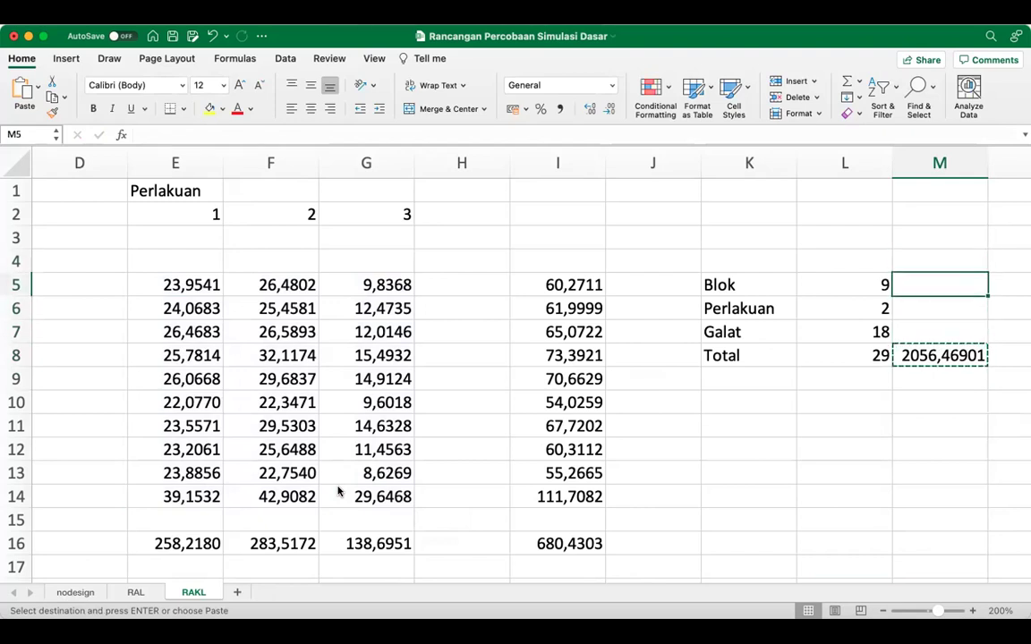
pyautogui.hotkey('shift', 'Down')
pyautogui.press('super+v')
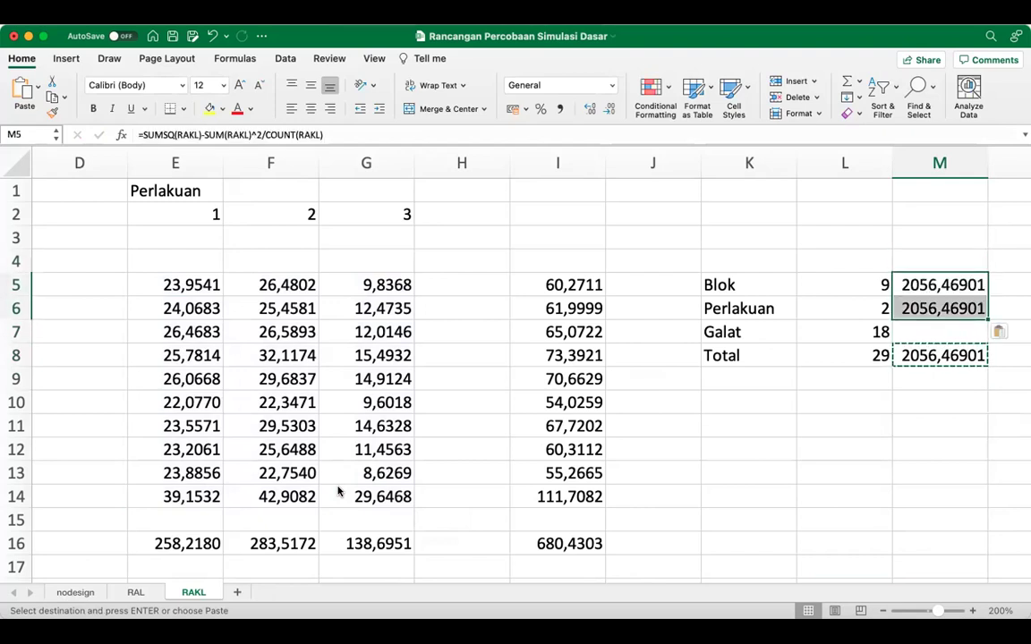
# Step: Change the Blok sum of squares formula in M5 to =SUMSQ(I5:I14)/3-SUM(RAKL)^2/COUNT(RAKL)
pyautogui.press('Right')
pyautogui.hscroll(-1, 338, 492)
pyautogui.press('Left')
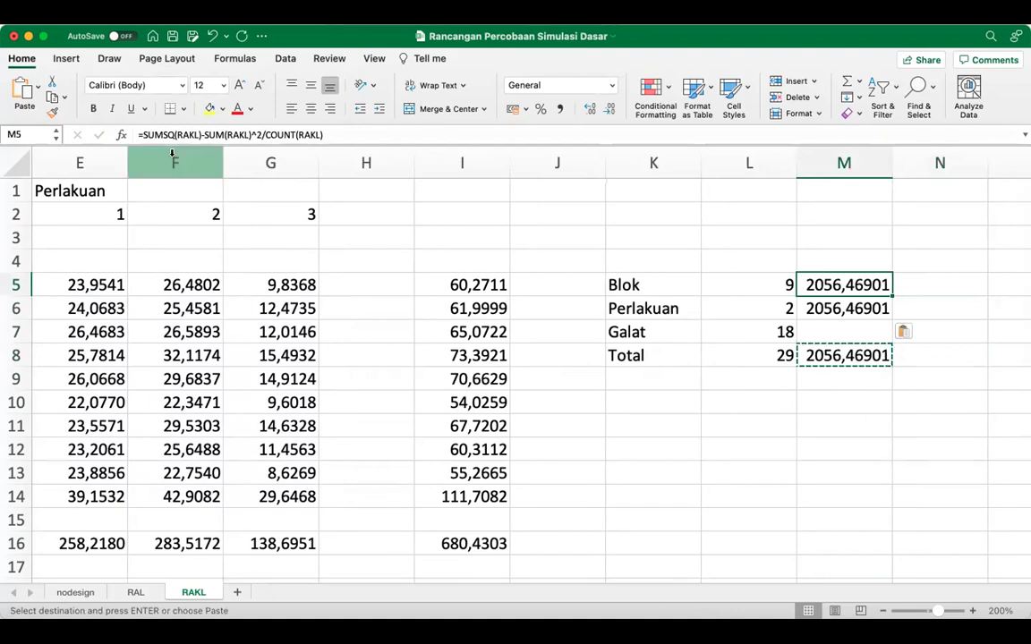
pyautogui.click(198, 134)
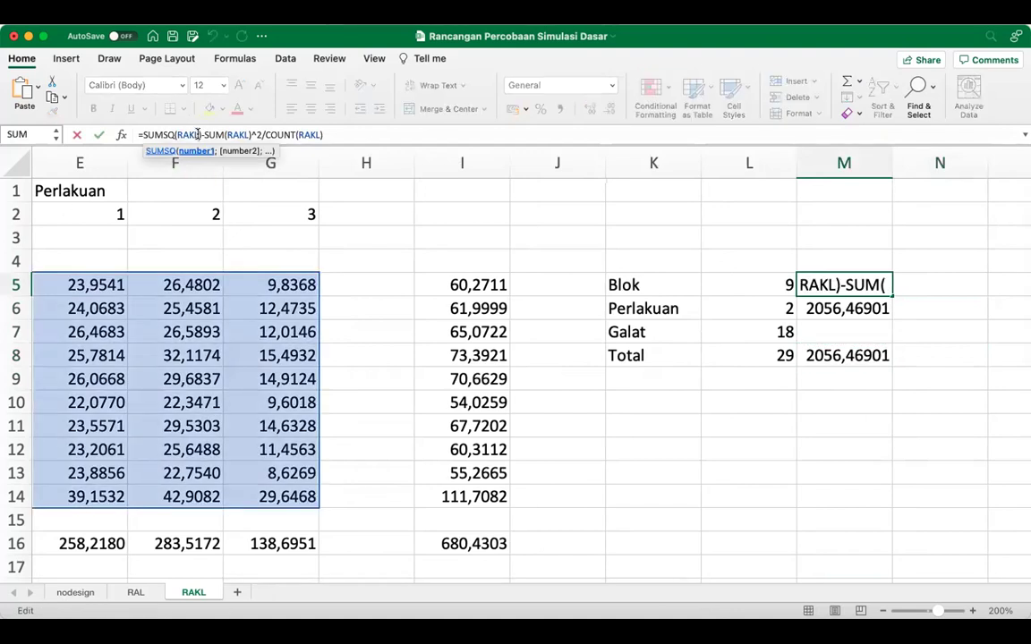
pyautogui.press('BackSpace')
pyautogui.press('BackSpace')
pyautogui.press('BackSpace')
pyautogui.press('BackSpace')
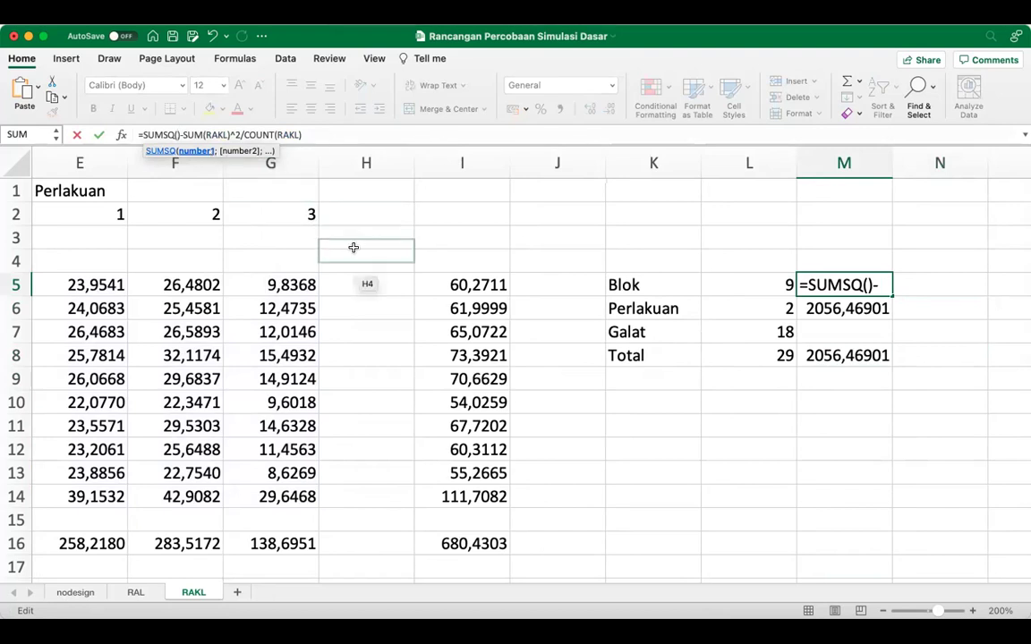
pyautogui.moveTo(429, 283); pyautogui.dragTo(449, 495)
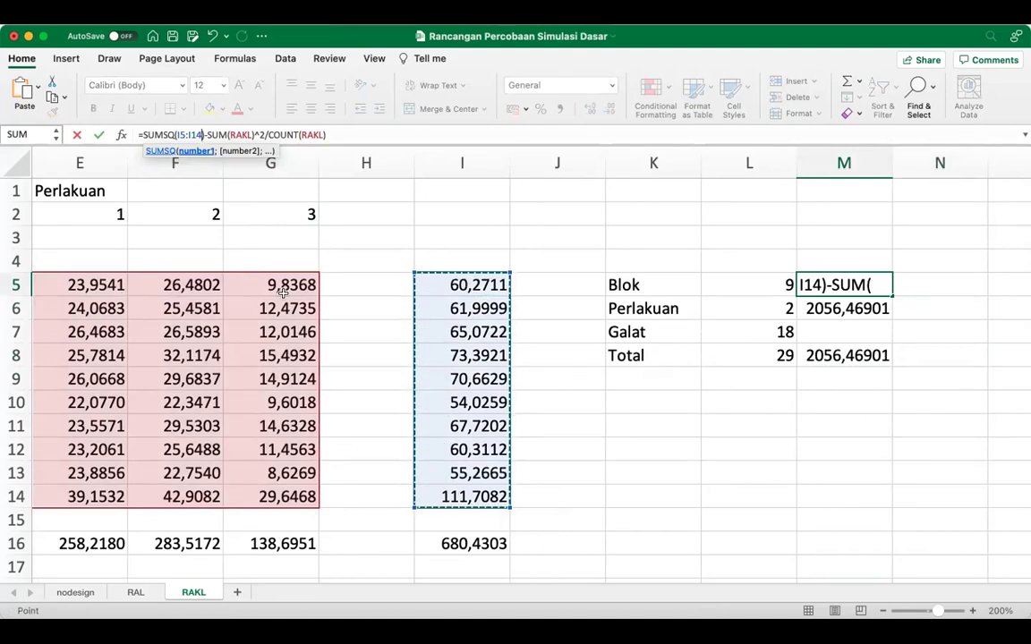
pyautogui.click(202, 134)
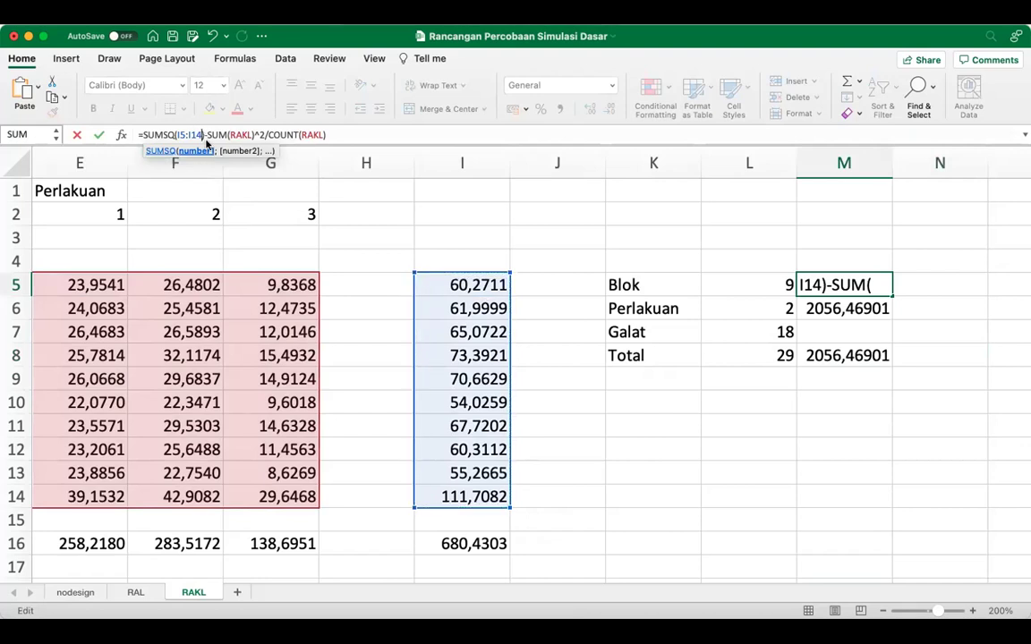
pyautogui.click(206, 138)
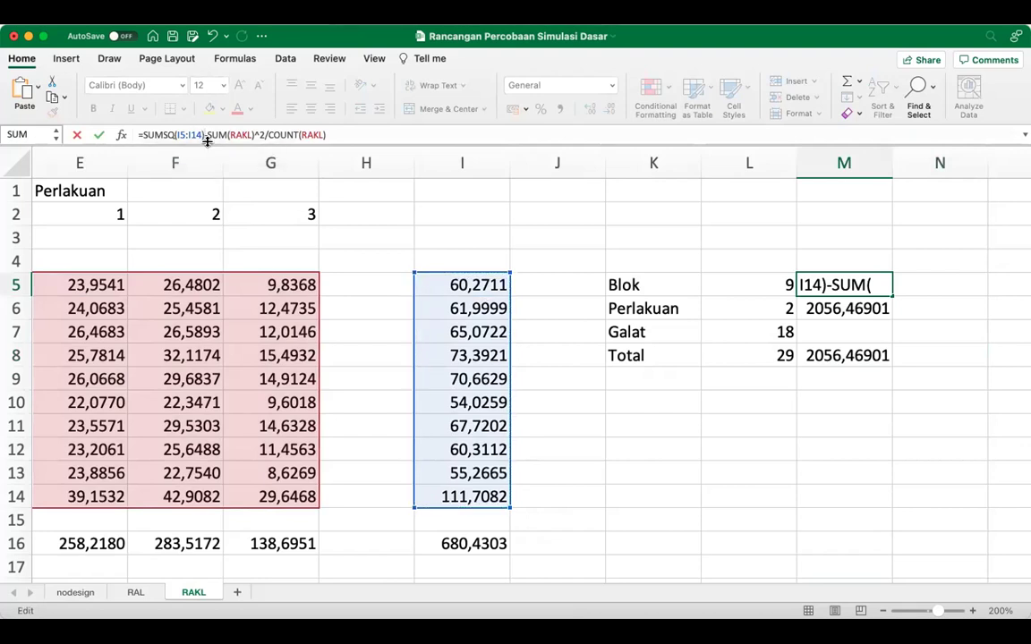
pyautogui.write('/3')
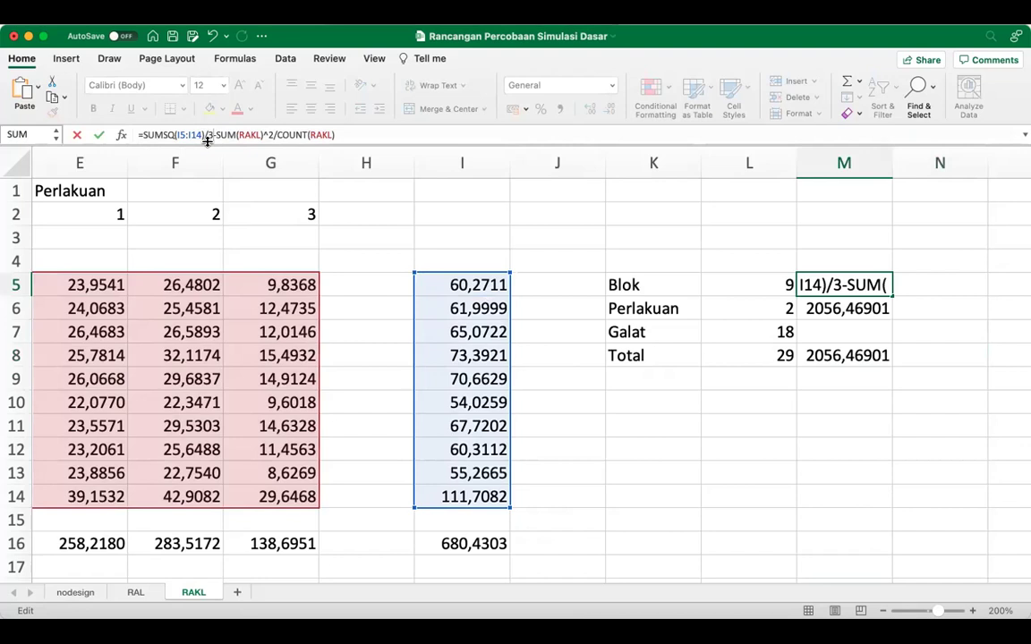
pyautogui.press('Return')
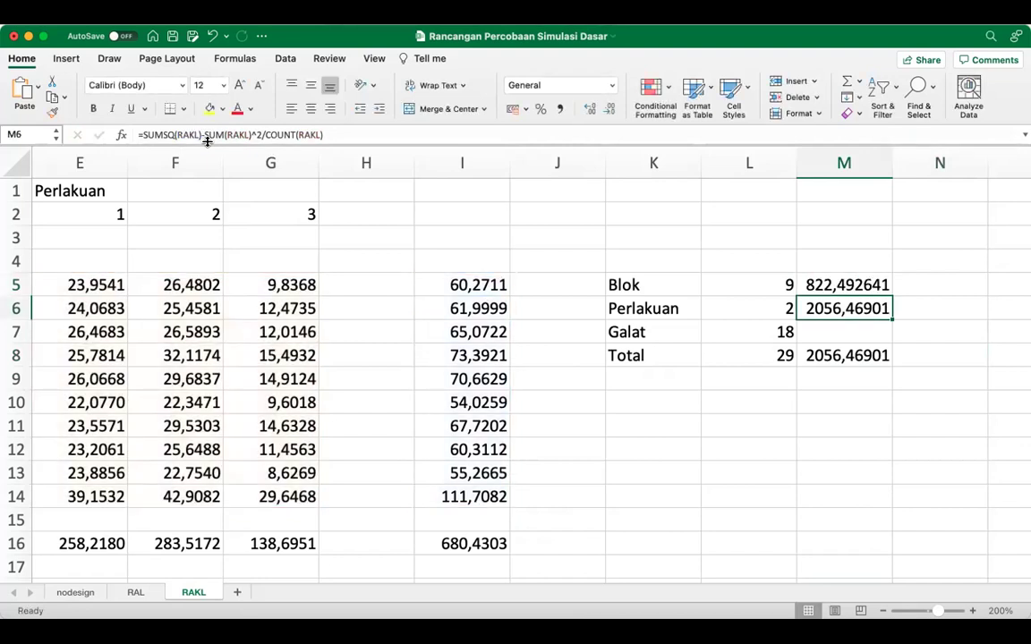
# Step: Change the Perlakuan sum of squares formula in M6 to =SUMSQ(E16:G16)/10-SUM(RAKL)^2/COUNT(RAKL)
pyautogui.click(185, 135)
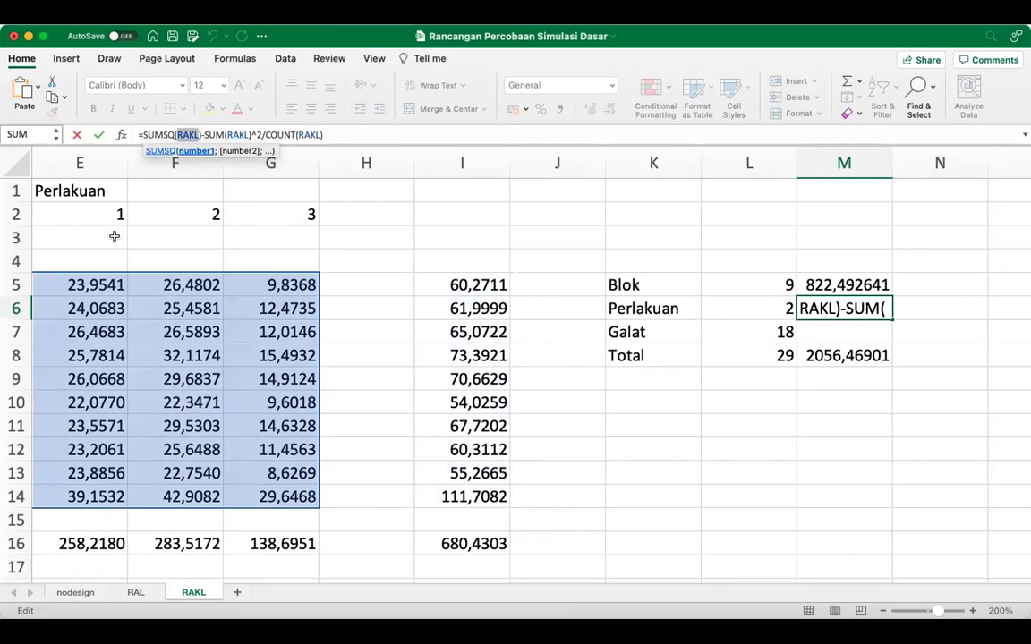
pyautogui.moveTo(70, 543); pyautogui.dragTo(232, 539)
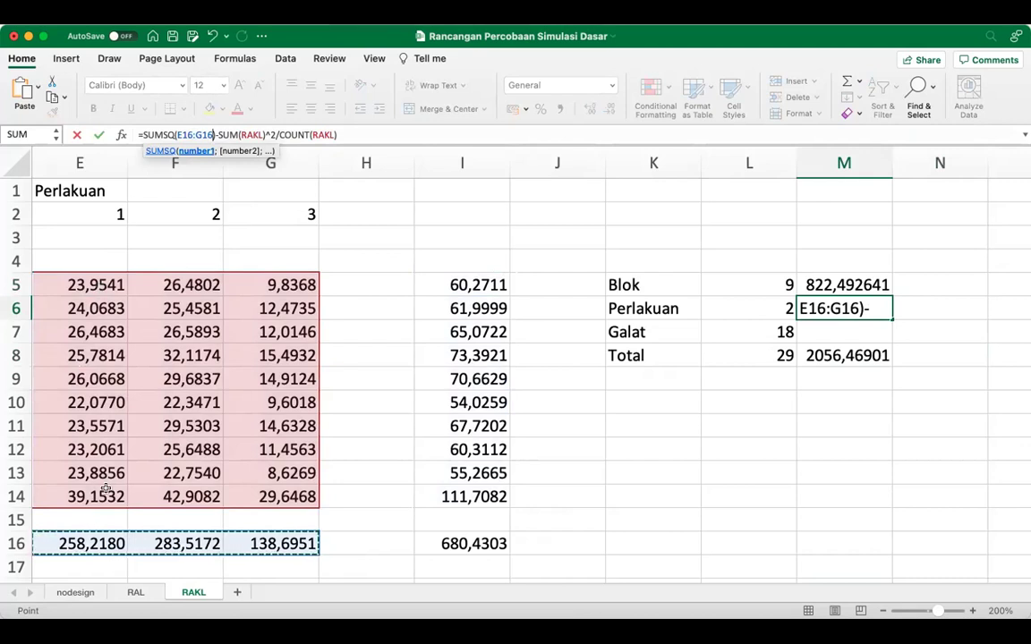
pyautogui.click(214, 135)
pyautogui.write('/')
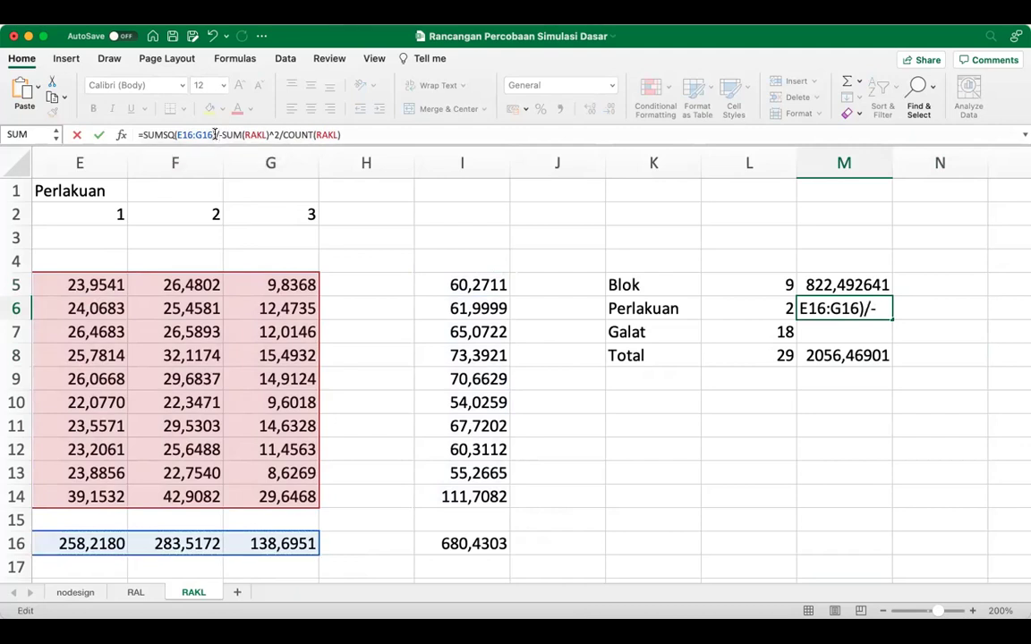
pyautogui.write('10')
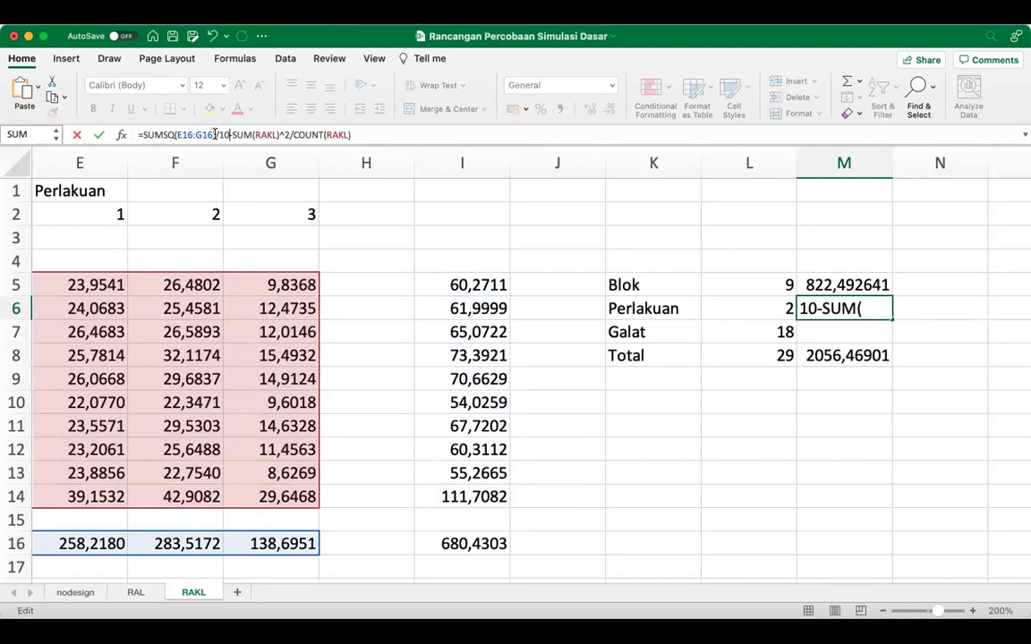
pyautogui.press('Return')
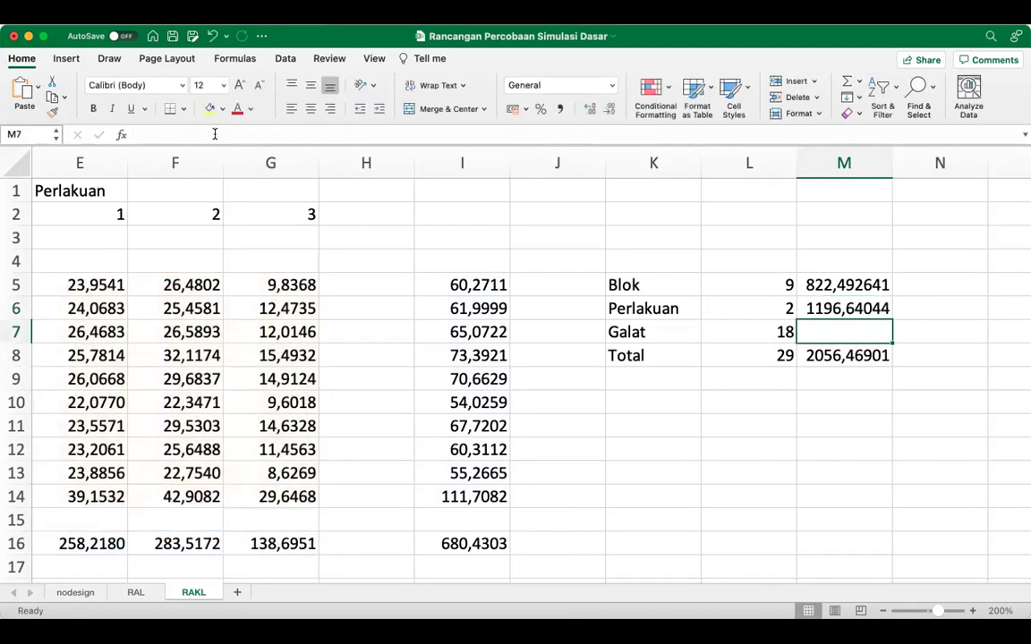
# Step: Copy the Galat degrees of freedom formula from L7 into cell M7
pyautogui.press('Left')
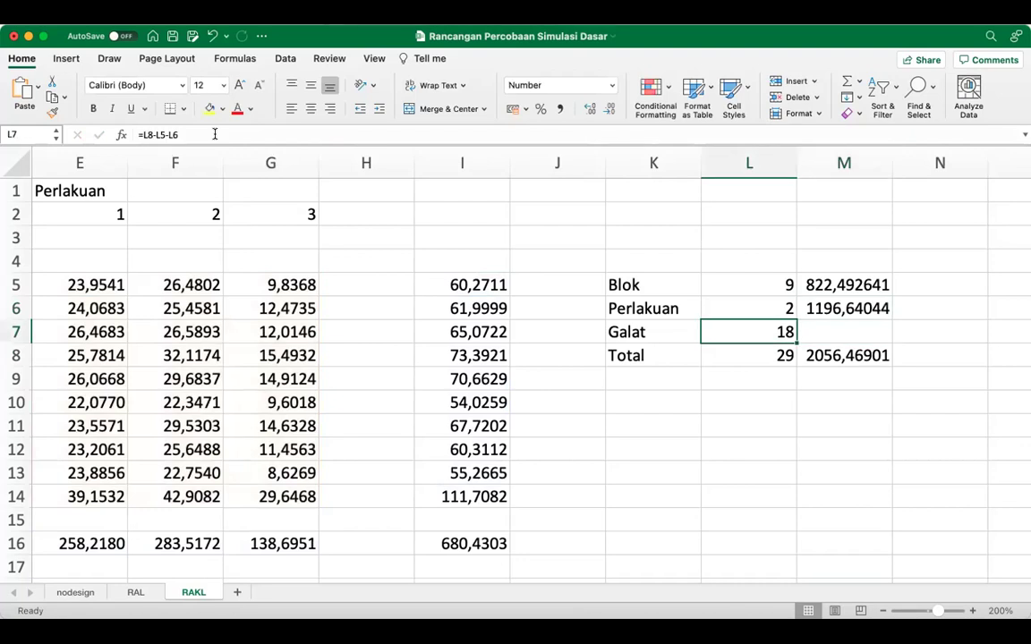
pyautogui.press('super+c')
pyautogui.press('Right')
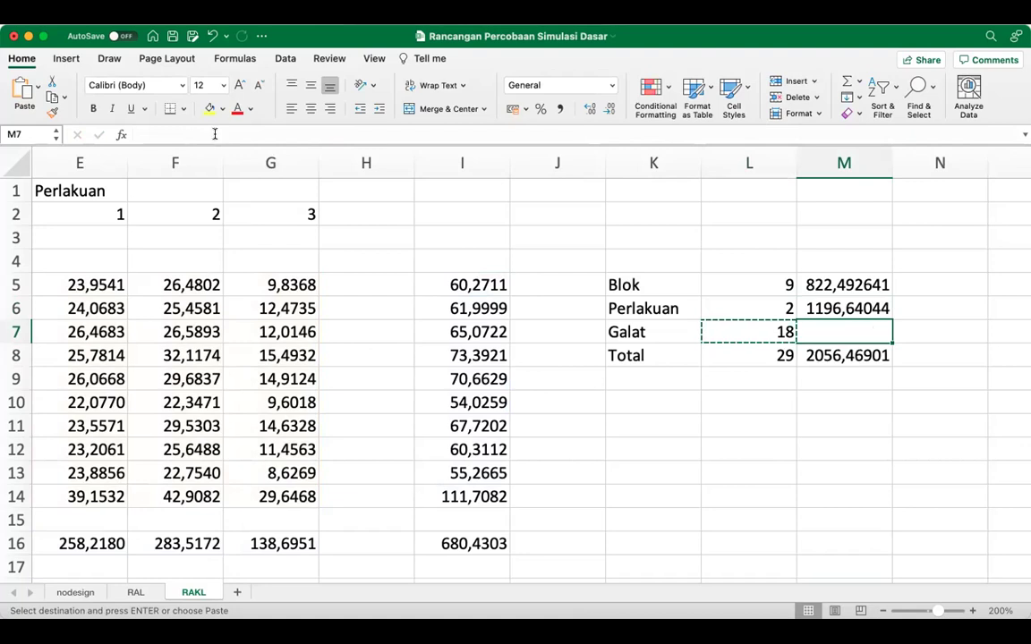
pyautogui.press('super+v')
pyautogui.press('Left')
pyautogui.press('Right')
pyautogui.press('Left')
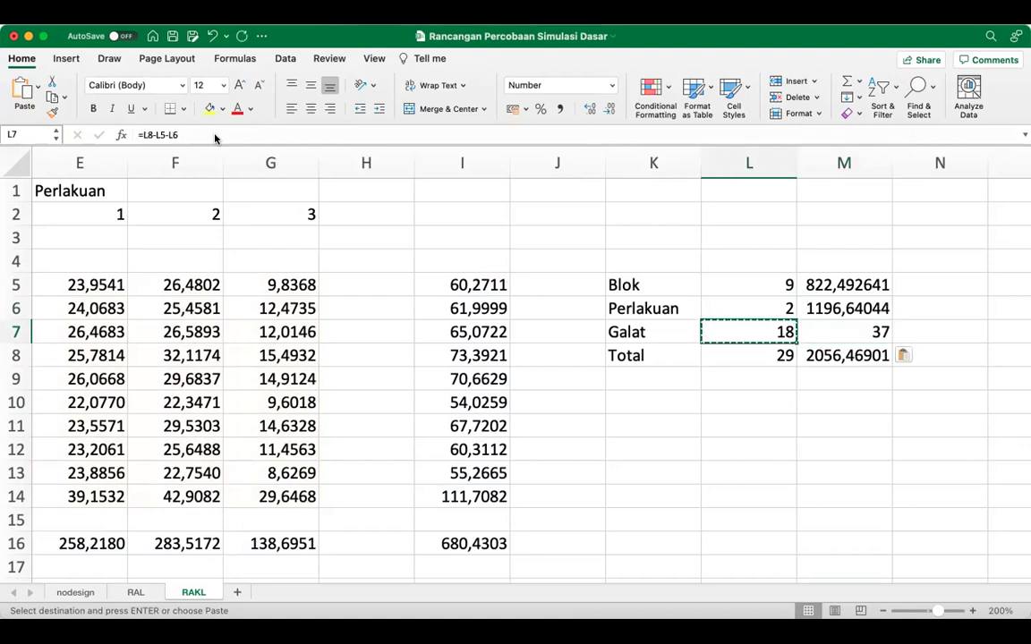
pyautogui.press('Right')
pyautogui.press('super+v')
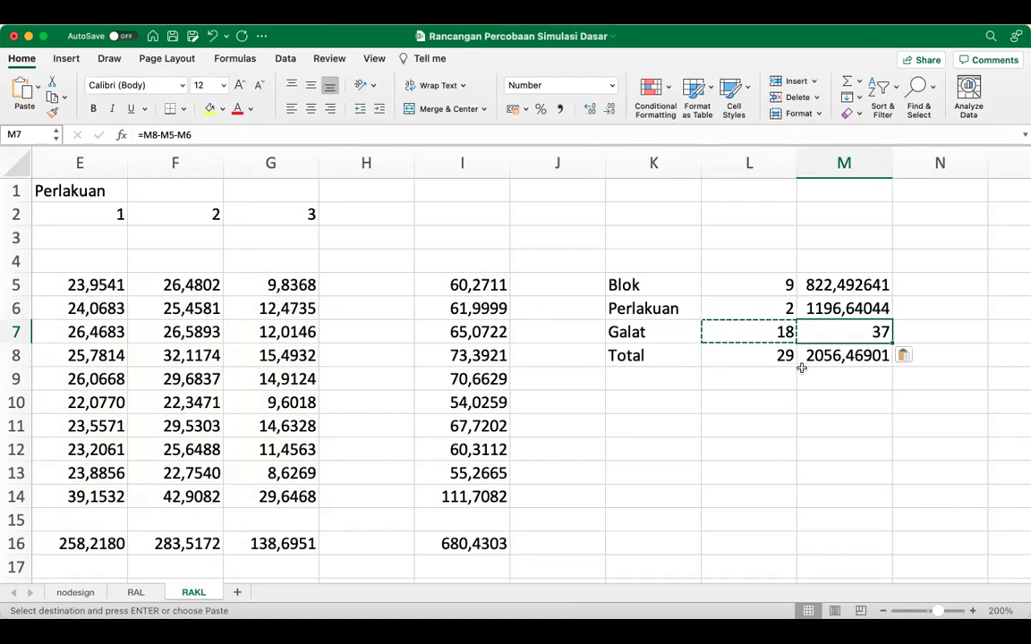
# Step: Calculate the Galat sum of squares in cell M7 with =M8-M5-M6
pyautogui.write('=')
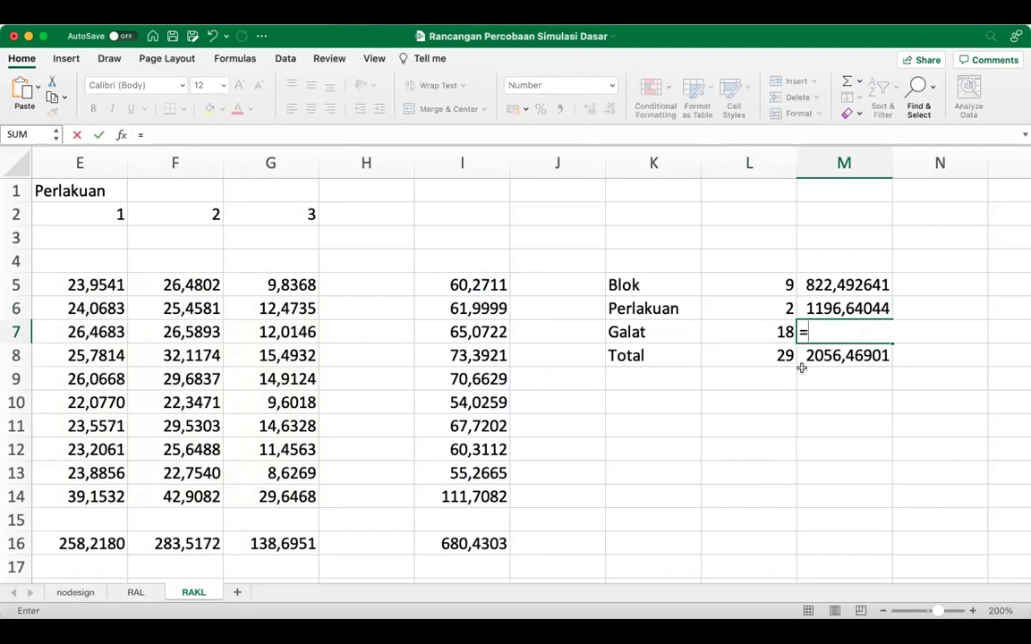
pyautogui.click(802, 364)
pyautogui.write('-')
pyautogui.press('Up')
pyautogui.press('Up')
pyautogui.write('-')
pyautogui.press('Up')
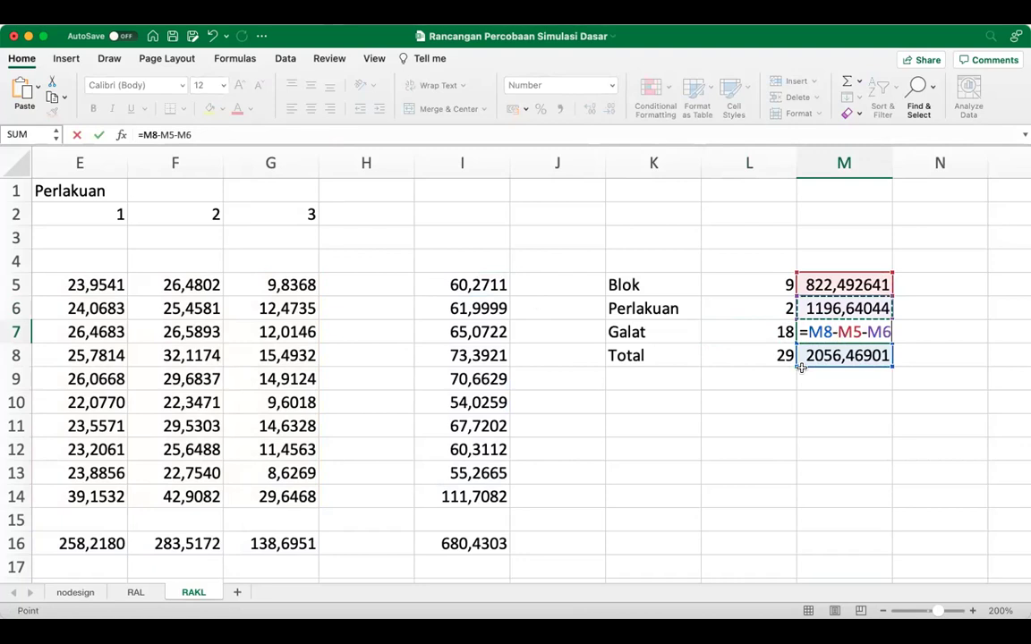
pyautogui.press('Return')
# Step: Format the sums of squares in M5:M8 to show five decimal places
pyautogui.press('Up')
pyautogui.press('Up')
pyautogui.press('Up')
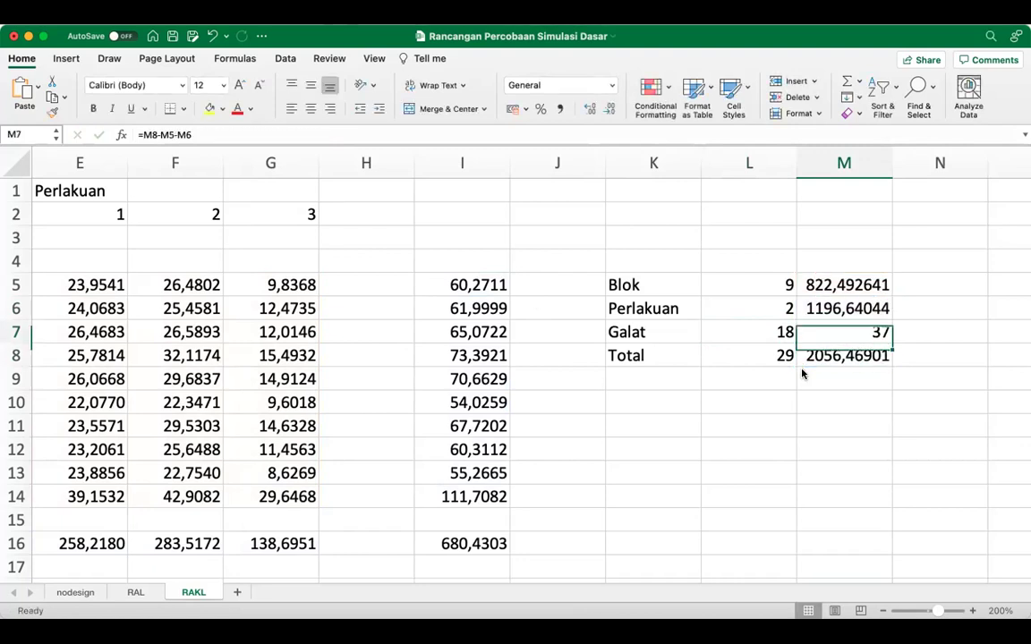
pyautogui.hotkey('shift', 'Down')
pyautogui.hotkey('shift', 'Down')
pyautogui.hotkey('shift', 'Down')
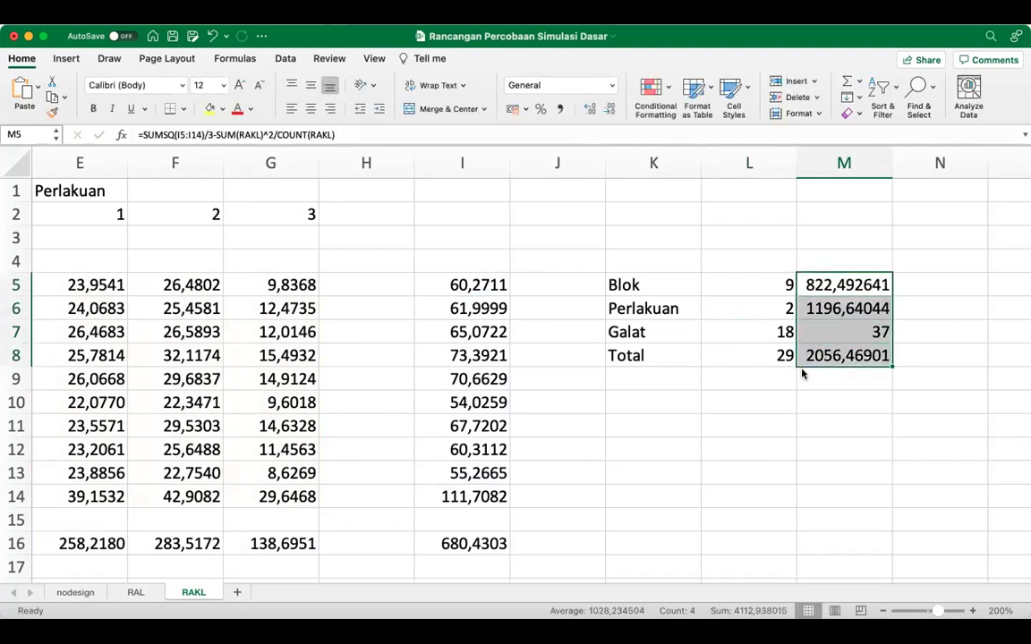
pyautogui.click(607, 109)
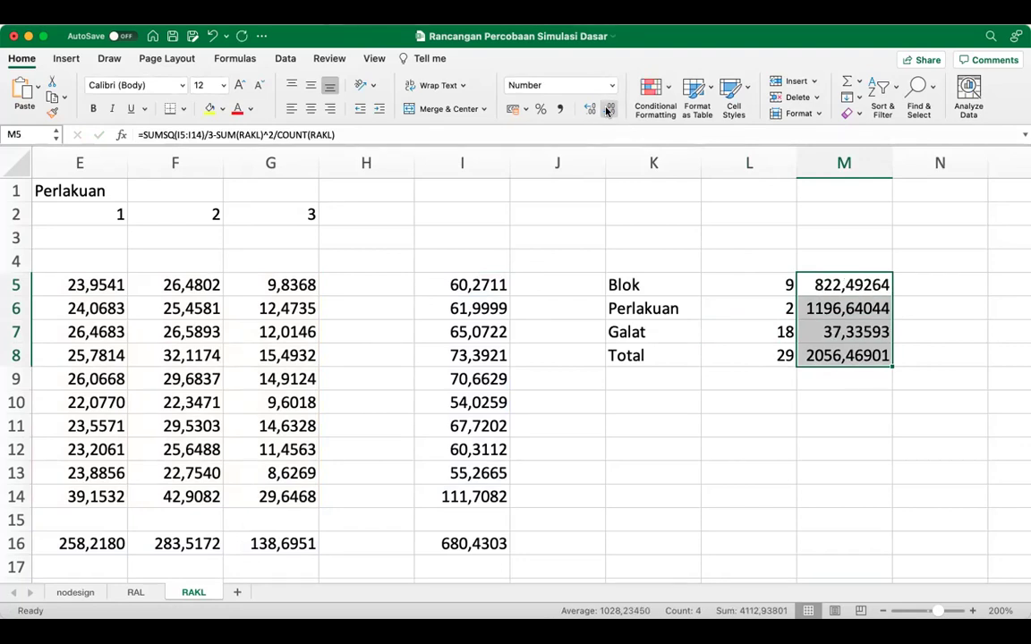
# Step: Show the sums of squares in M5:M8 with four decimals and calculate the Blok mean square in N5 with =M5/L5
pyautogui.click(607, 108)
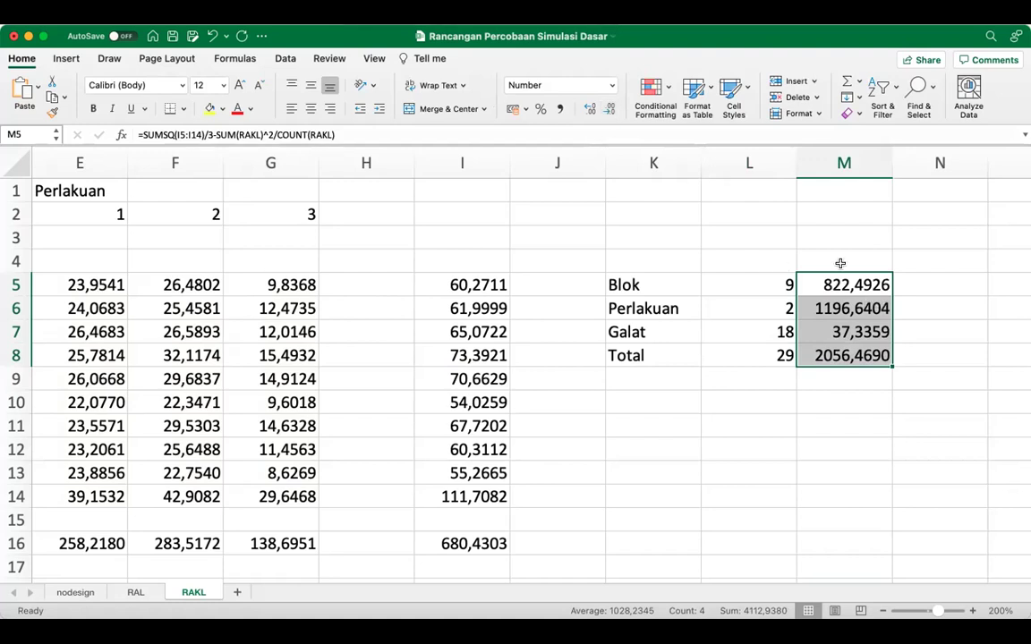
pyautogui.click(929, 288)
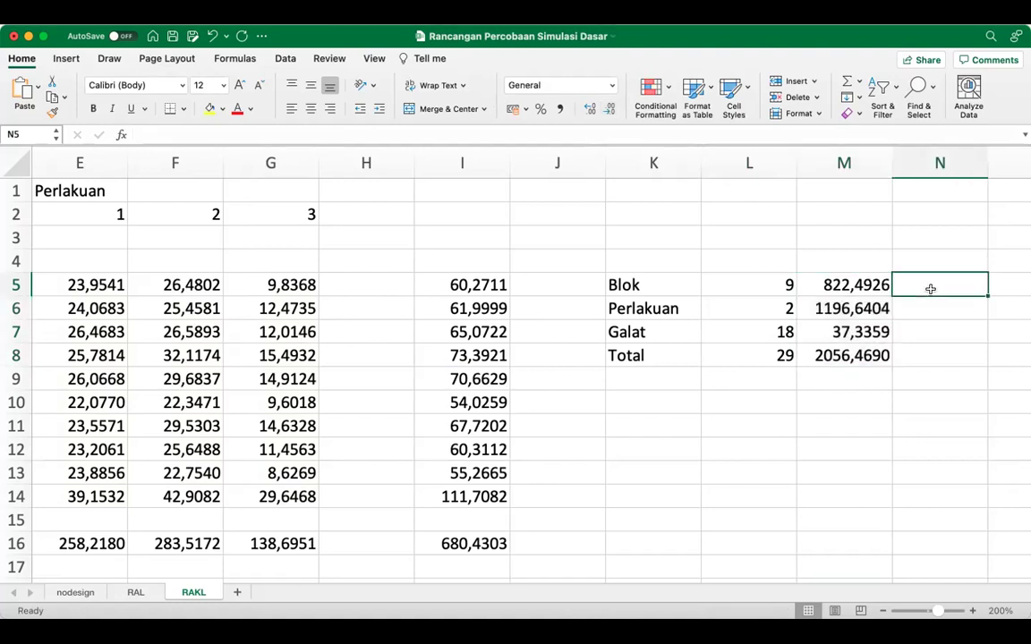
pyautogui.write('=M5')
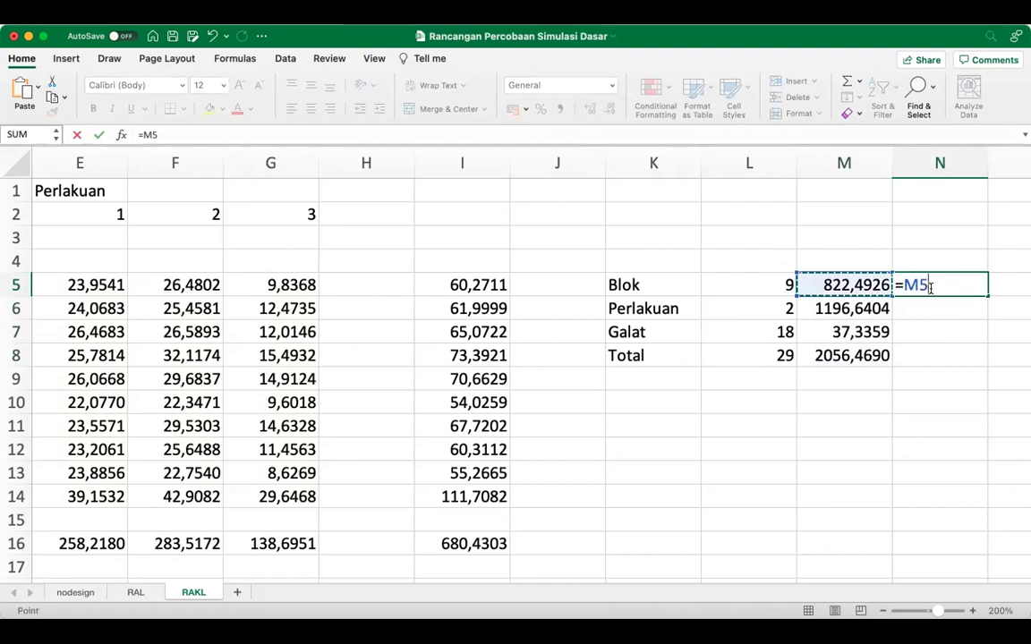
pyautogui.write('/M5')
pyautogui.press('BackSpace')
pyautogui.press('BackSpace')
pyautogui.write('L5')
pyautogui.press('Return')
# Step: Format the mean square in N5 to four decimal places and copy its formula down to N6:N7
pyautogui.click(931, 291)
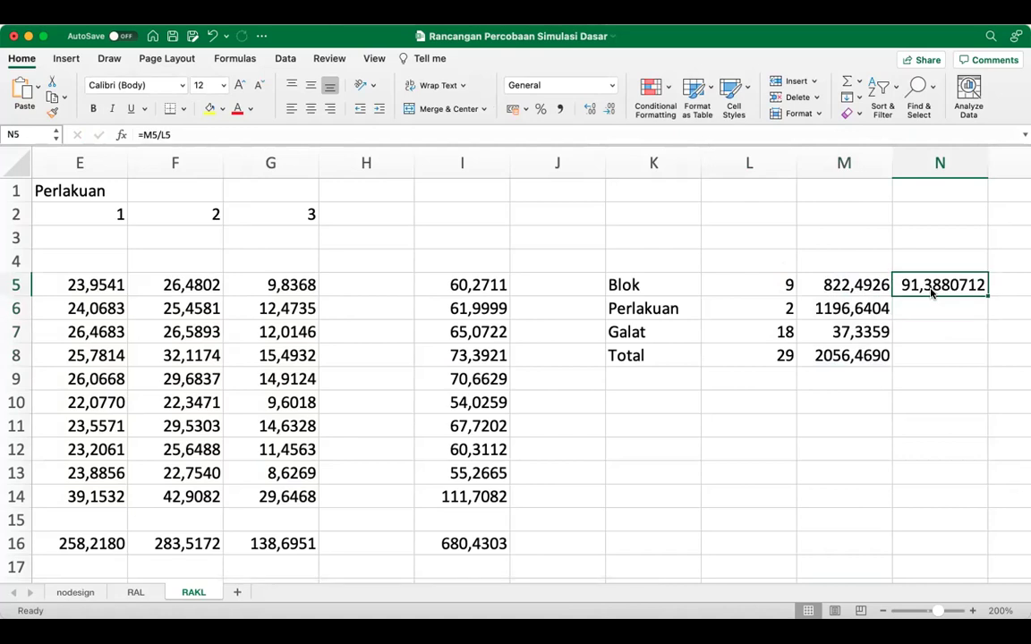
pyautogui.click(607, 109)
pyautogui.click(607, 109)
pyautogui.click(606, 109)
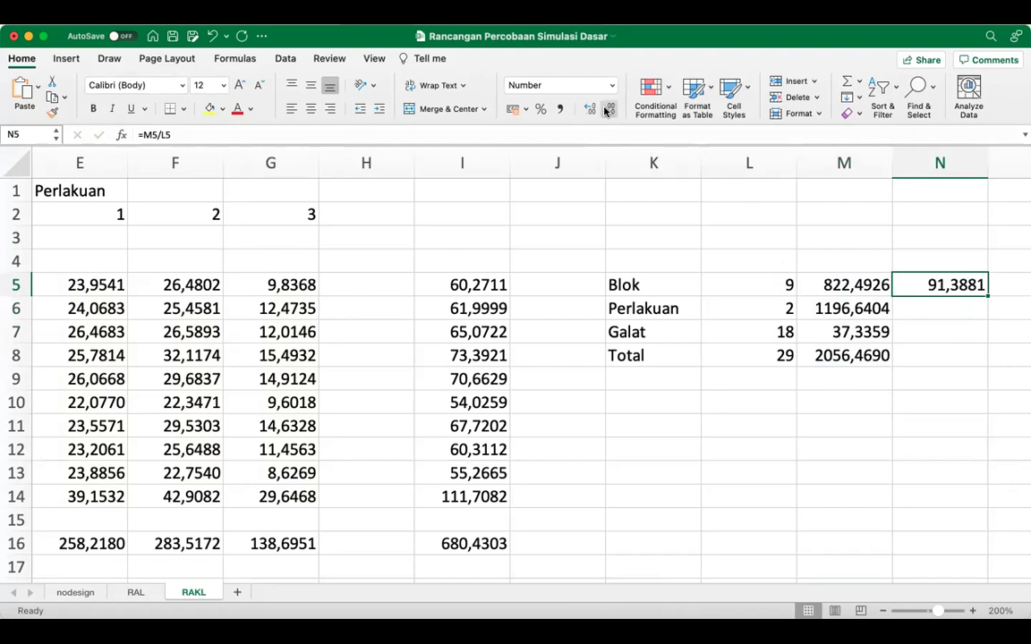
pyautogui.press('super+c')
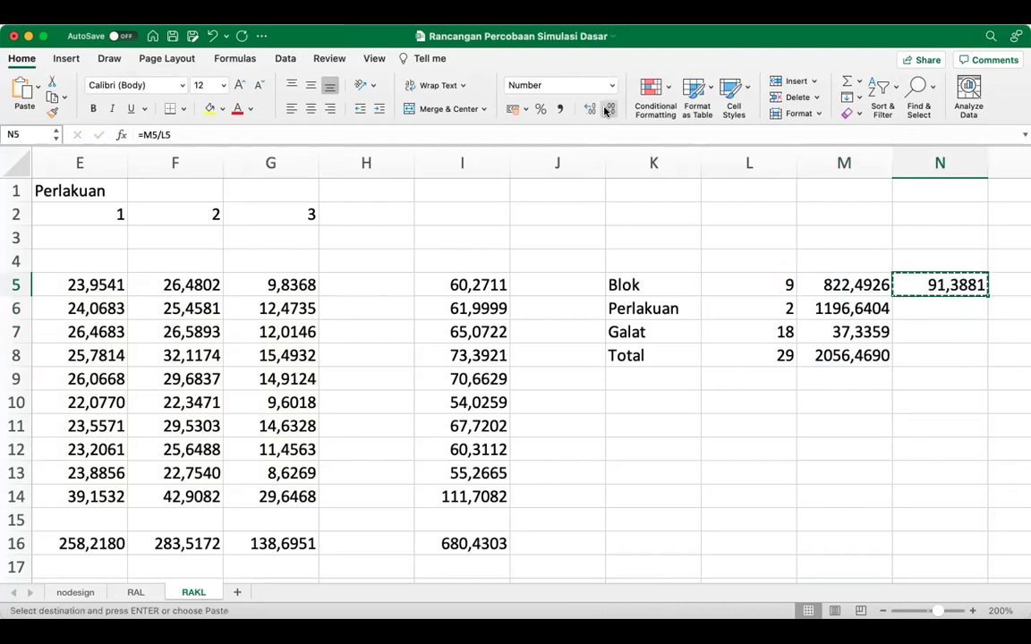
pyautogui.hotkey('shift', 'Down')
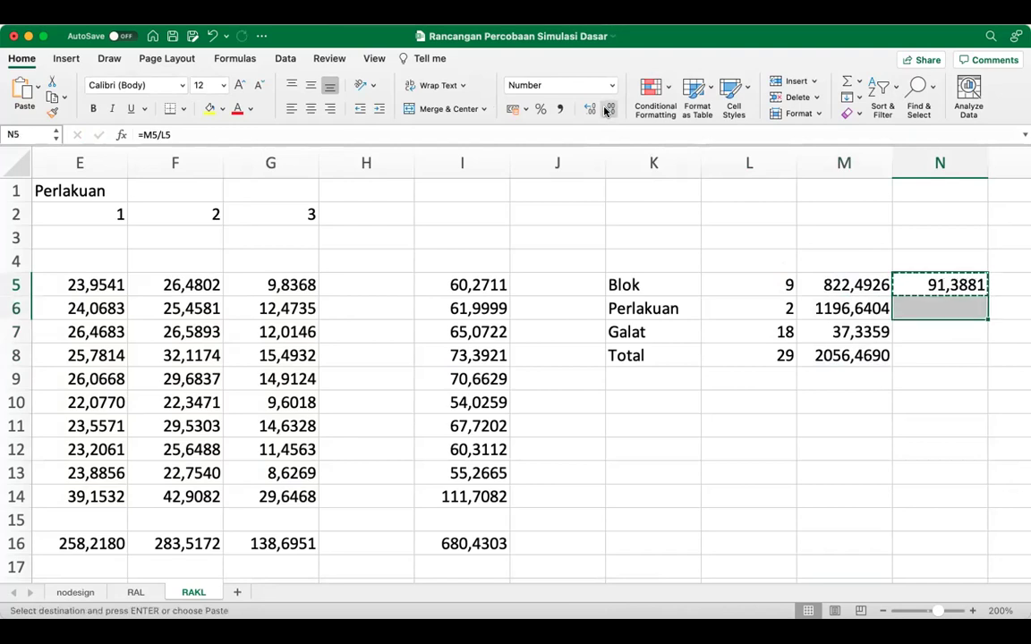
pyautogui.hotkey('shift', 'Down')
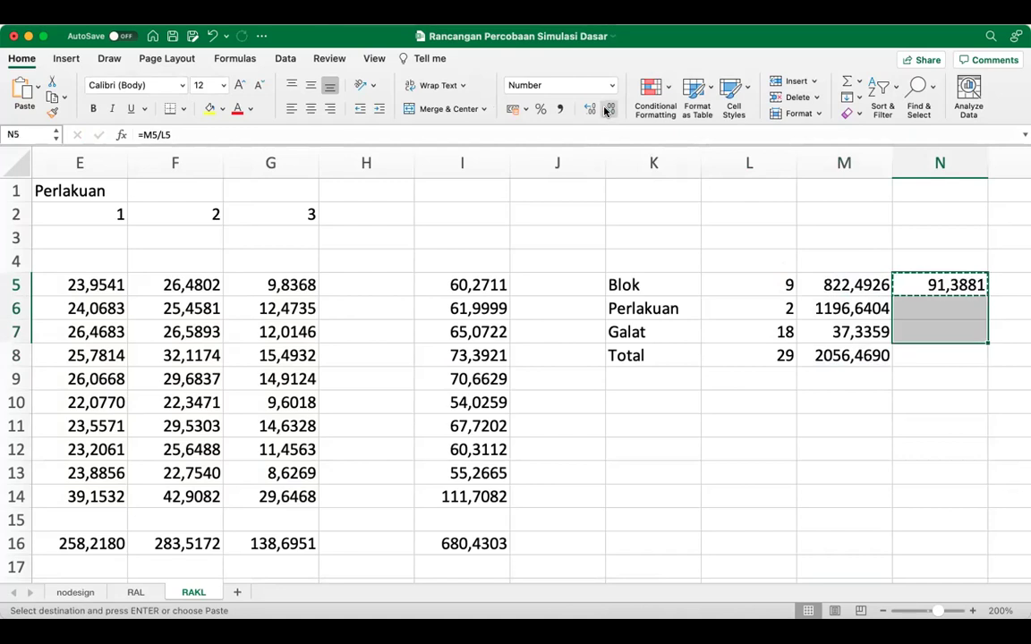
pyautogui.press('super+v')
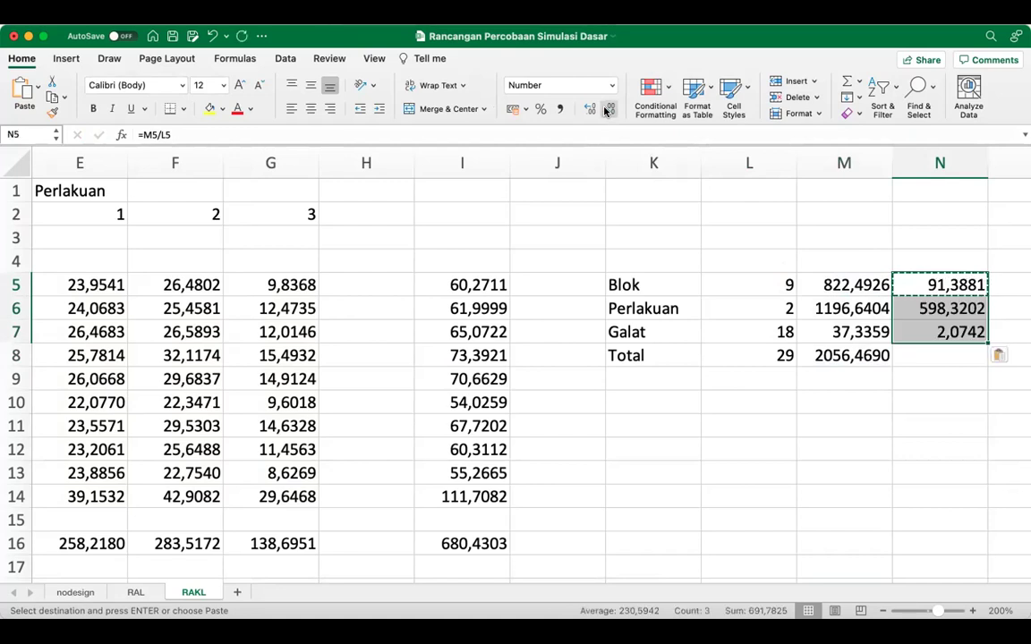
# Step: Calculate the Blok F value in cell O5 with =N5/N7
pyautogui.press('Right')
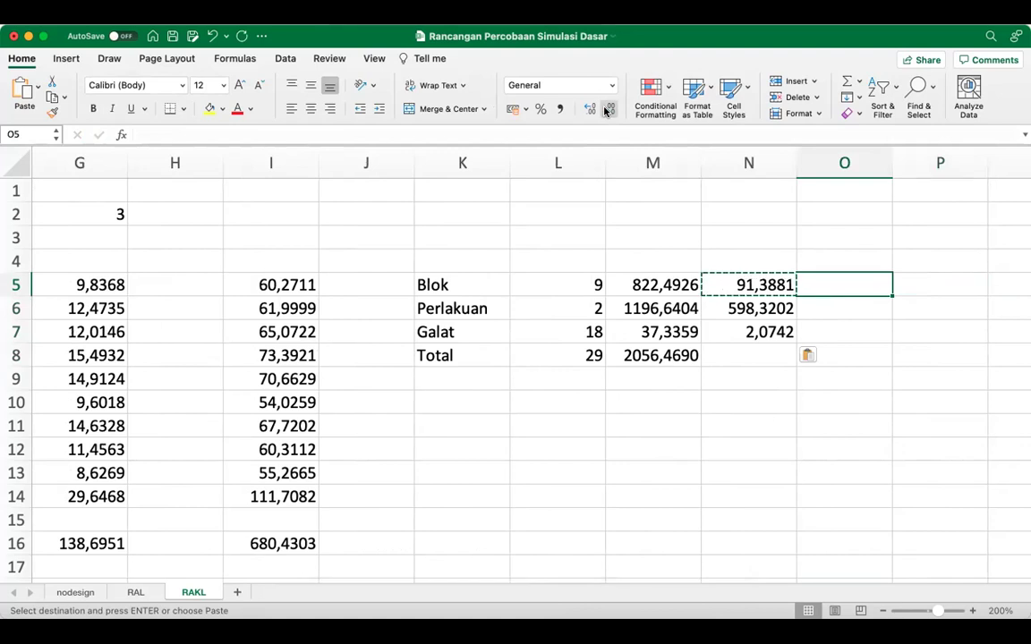
pyautogui.write('=')
pyautogui.press('Left')
pyautogui.write('/')
pyautogui.press('Left')
pyautogui.press('Down')
pyautogui.press('Down')
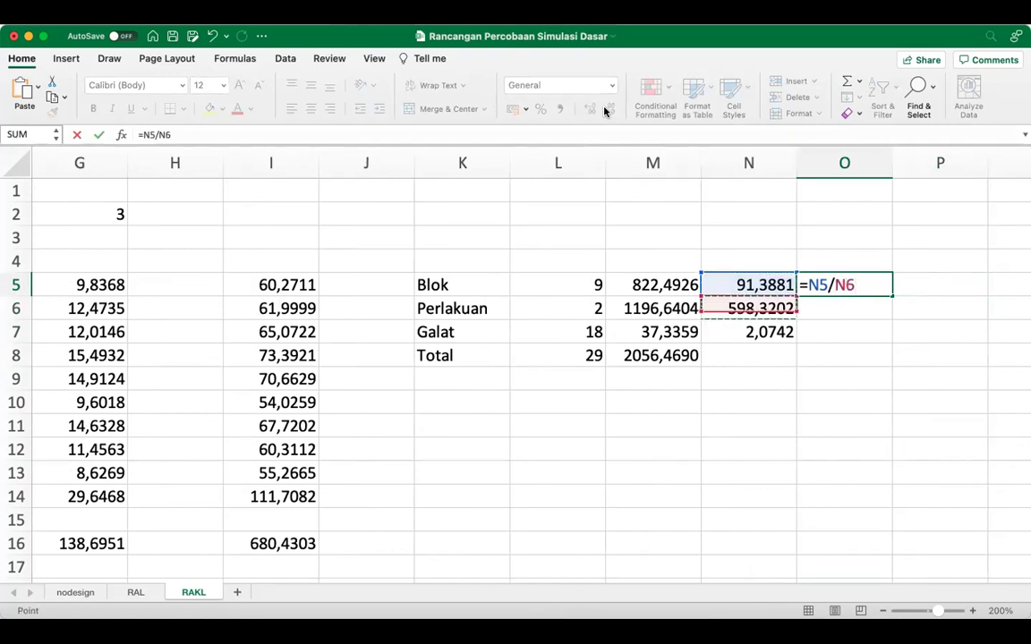
pyautogui.press('Return')
# Step: Calculate the Perlakuan F value in cell O6 with =N6/N7
pyautogui.write('=')
pyautogui.press('Left')
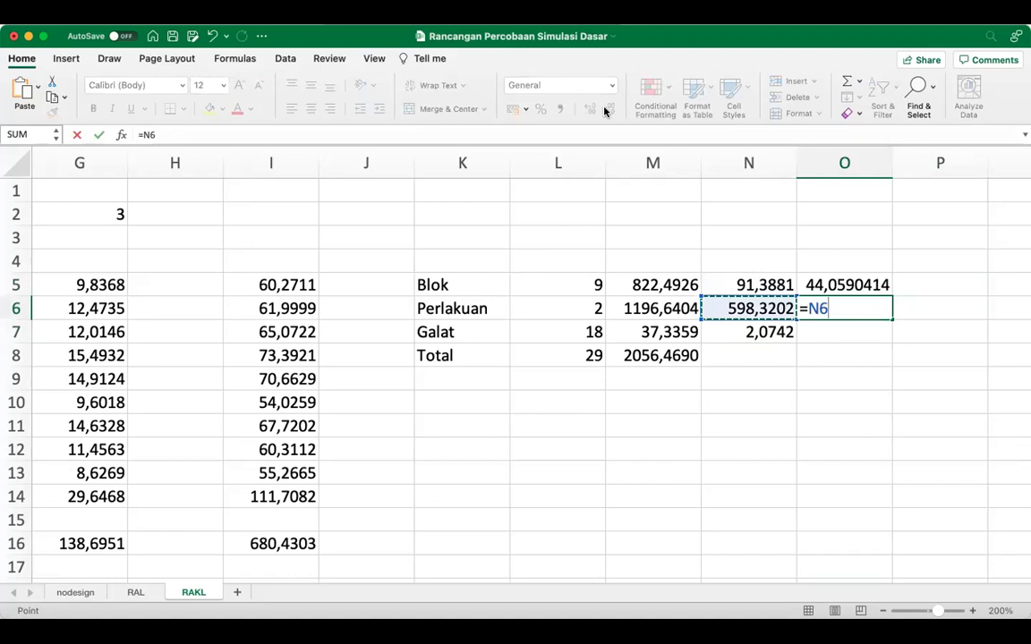
pyautogui.write('/')
pyautogui.press('Left')
pyautogui.press('Down')
pyautogui.press('Return')
# Step: Calculate the Blok p-value in cell P5 with =FDIST(O5;L5;L7)
pyautogui.press('Up')
pyautogui.press('Up')
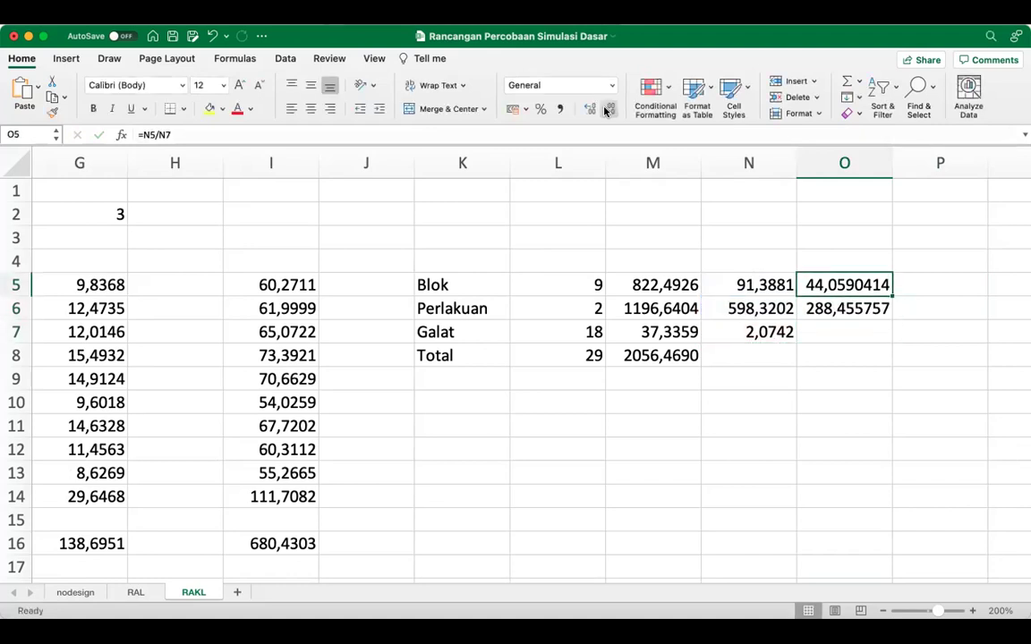
pyautogui.press('Right')
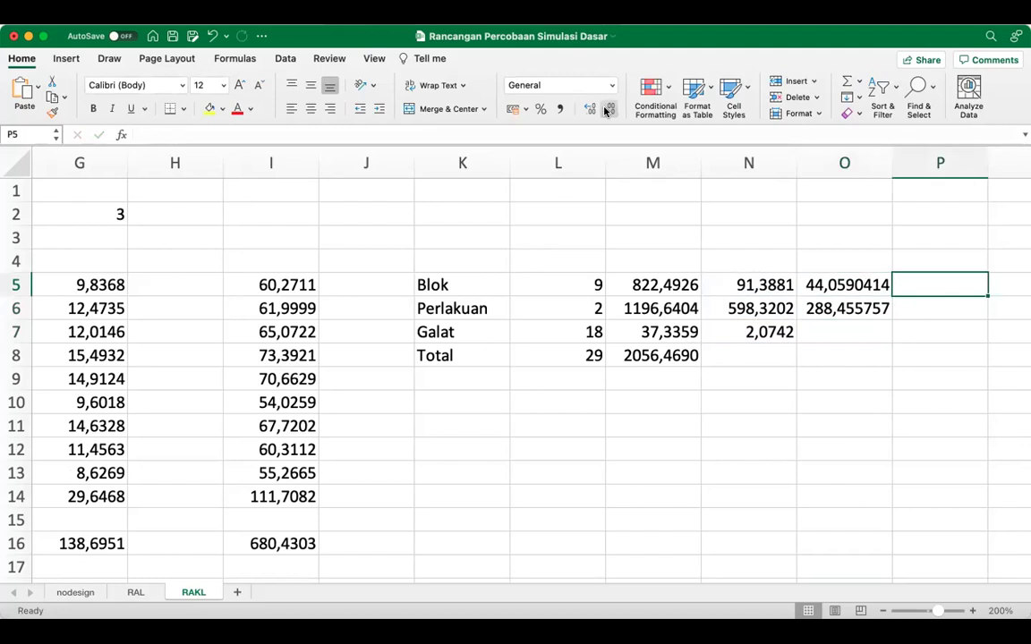
pyautogui.write('=')
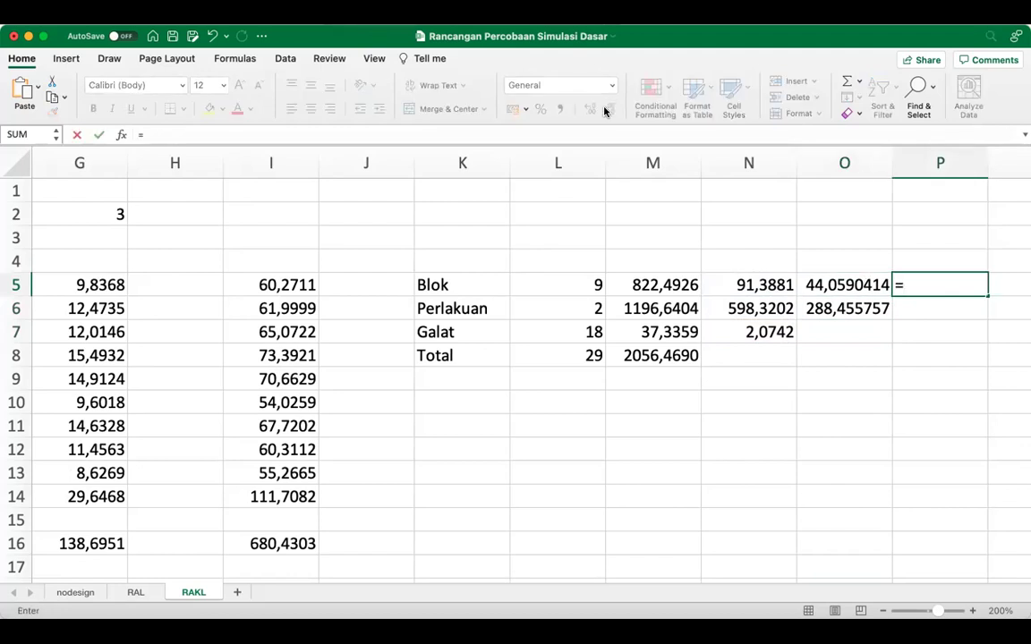
pyautogui.write('fdist')
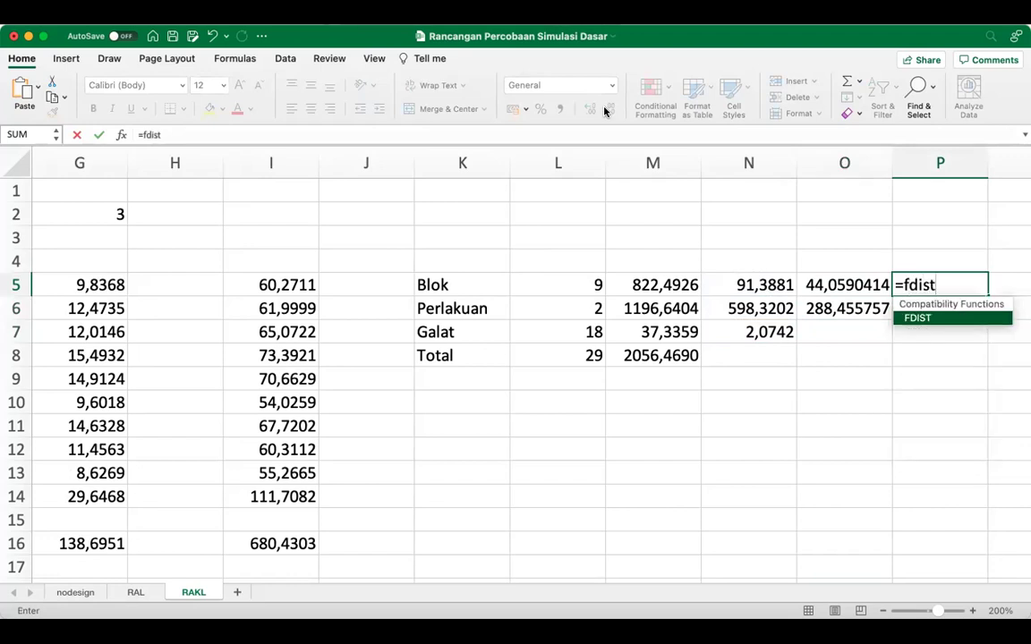
pyautogui.write('(')
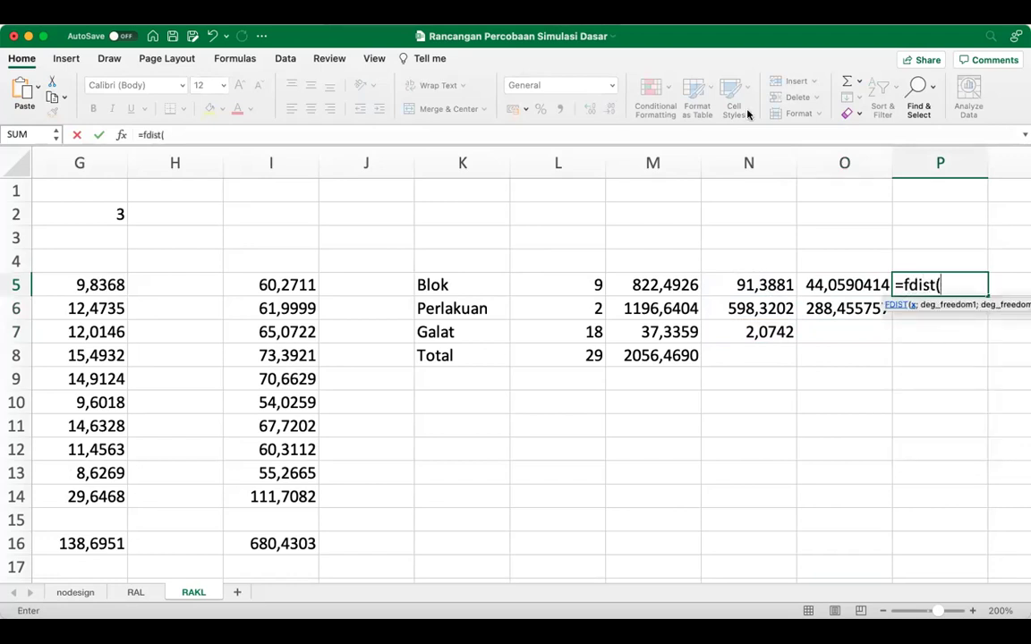
pyautogui.click(824, 288)
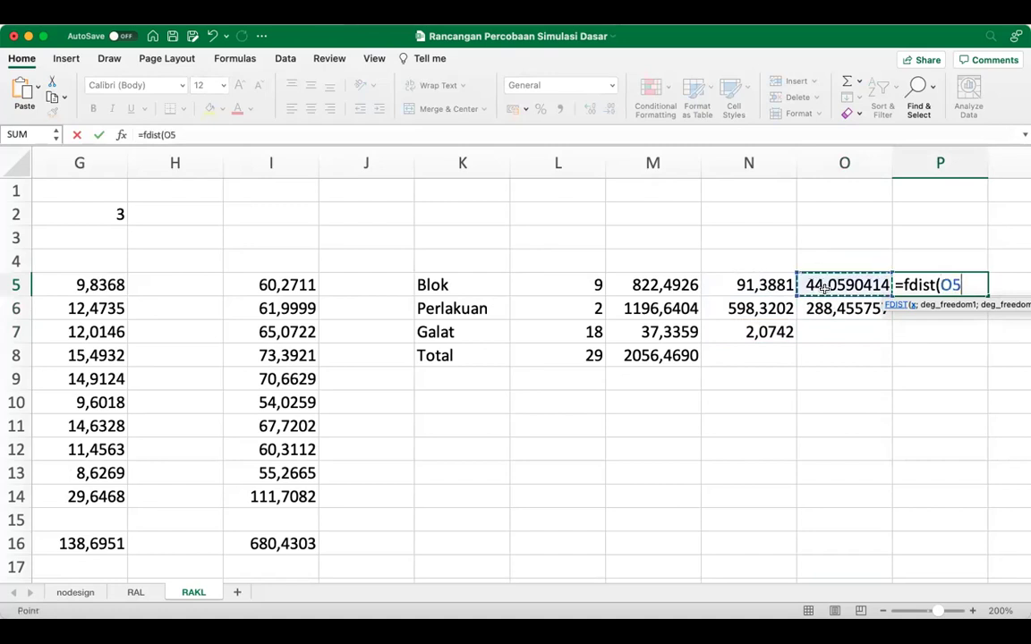
pyautogui.write(';')
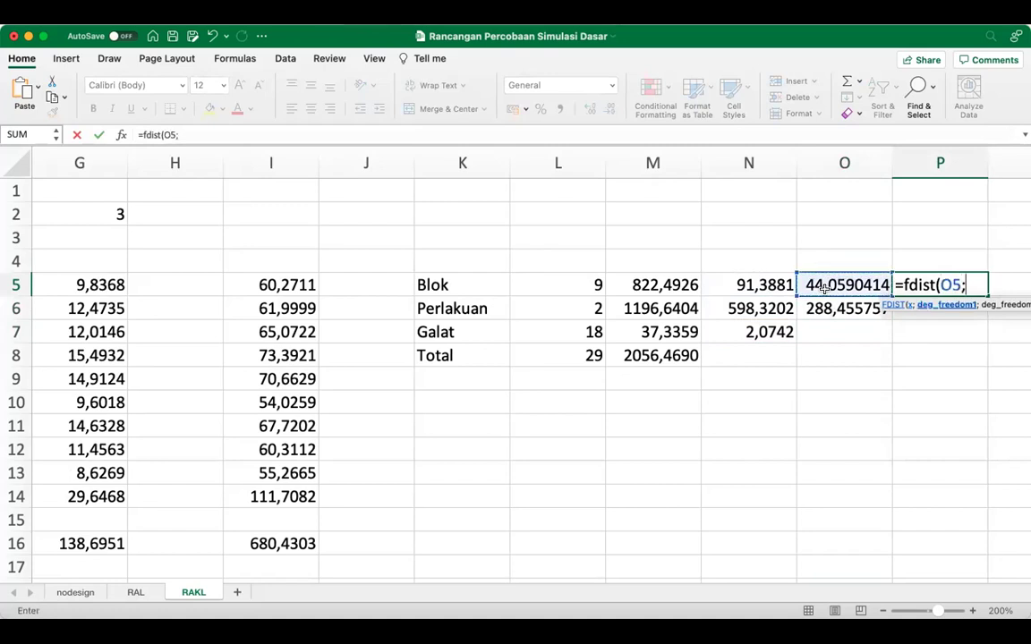
pyautogui.click(590, 284)
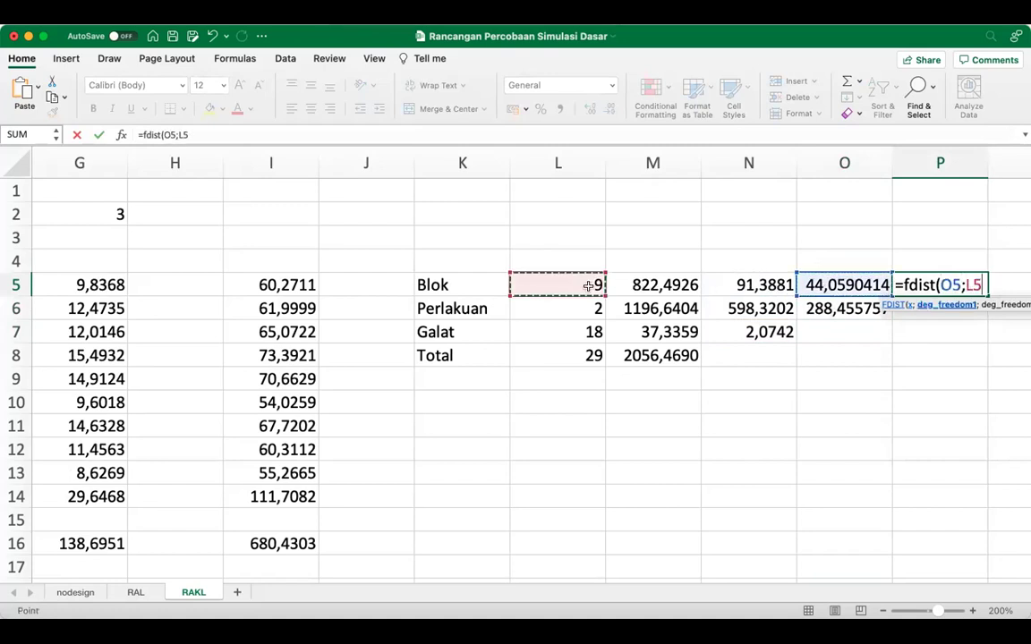
pyautogui.write(';')
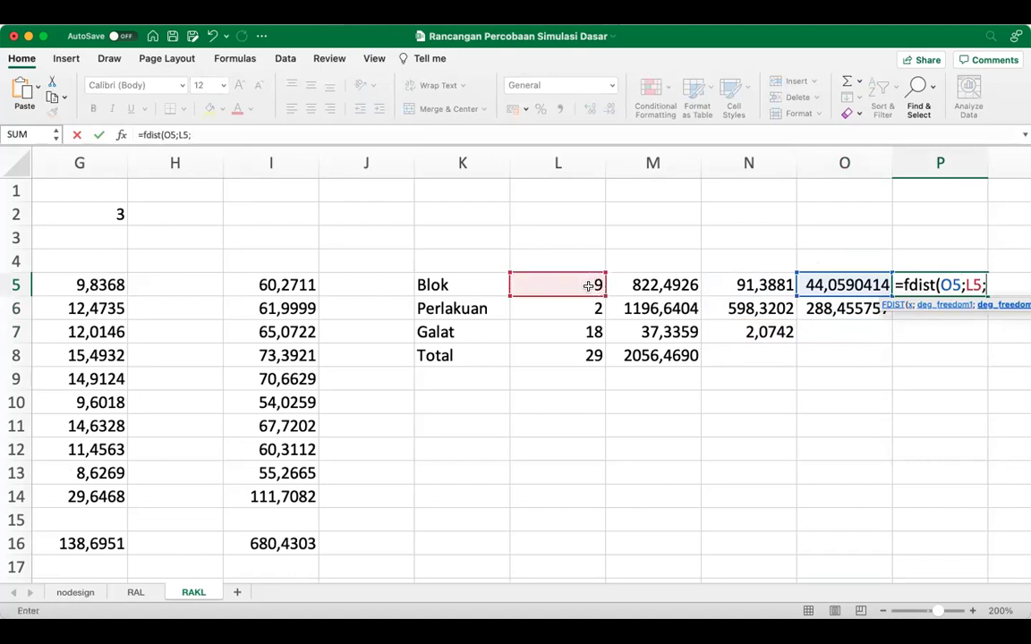
pyautogui.click(584, 334)
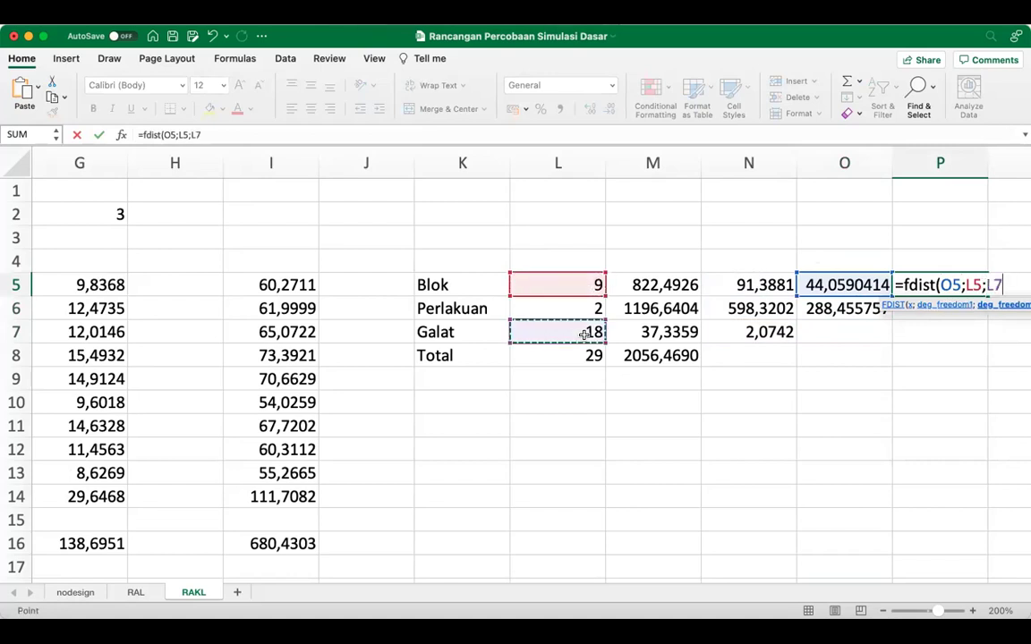
pyautogui.write(')')
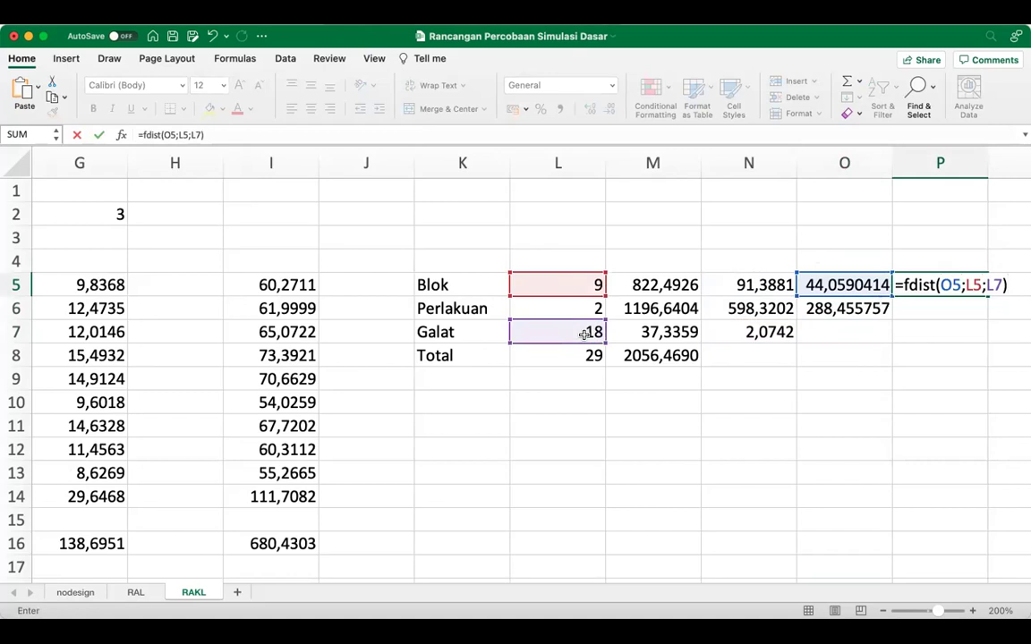
pyautogui.press('Return')
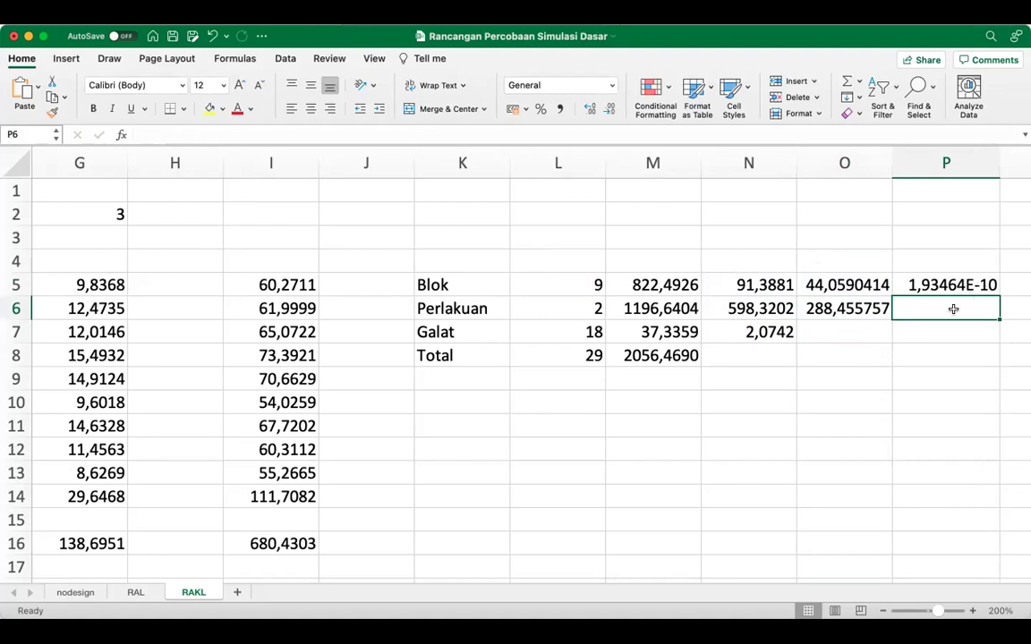
# Step: Calculate the Perlakuan p-value in cell P6 with =FDIST(O6;L6;L7)
pyautogui.write('=fdist')
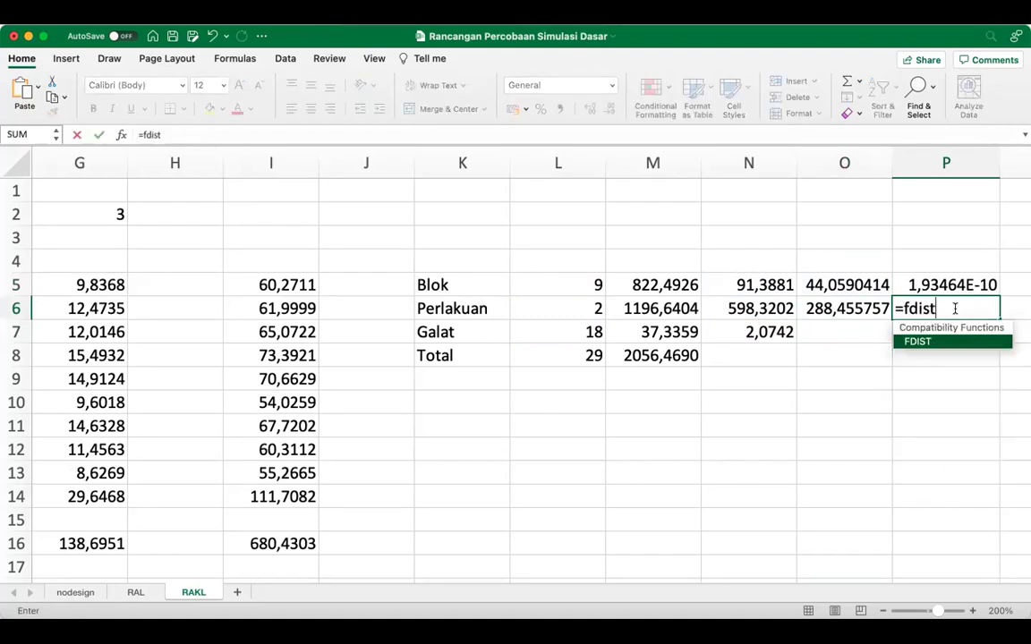
pyautogui.write('(')
pyautogui.click(824, 308)
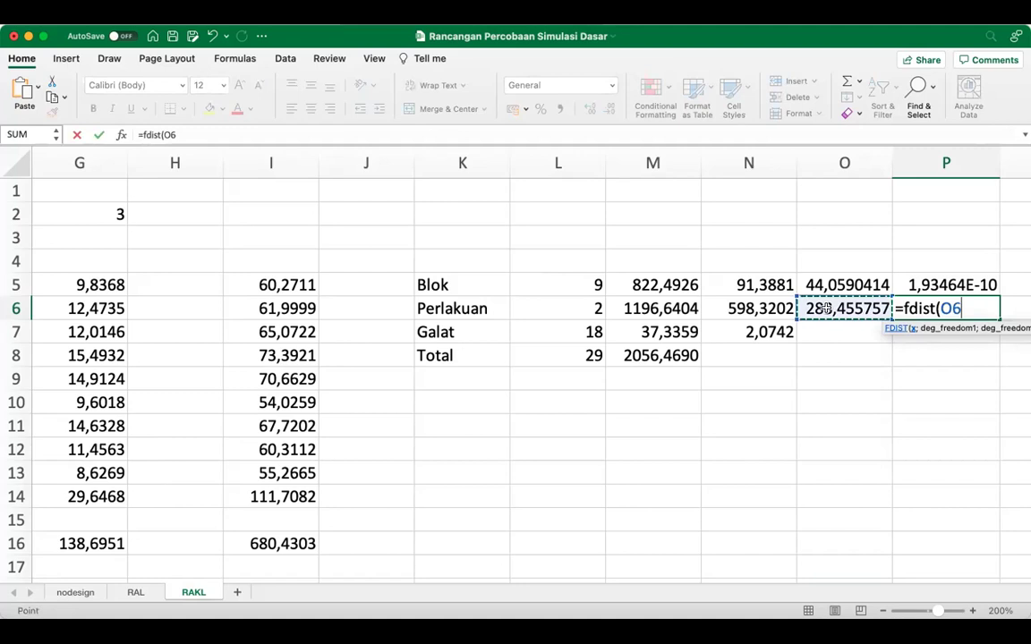
pyautogui.write(';')
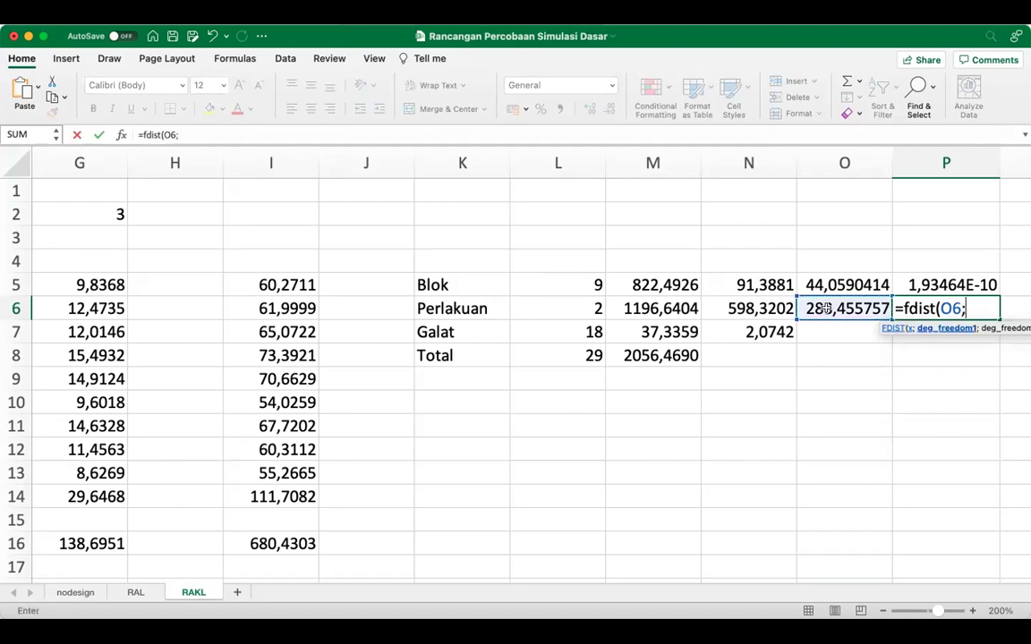
pyautogui.click(580, 307)
pyautogui.write(';')
pyautogui.click(582, 331)
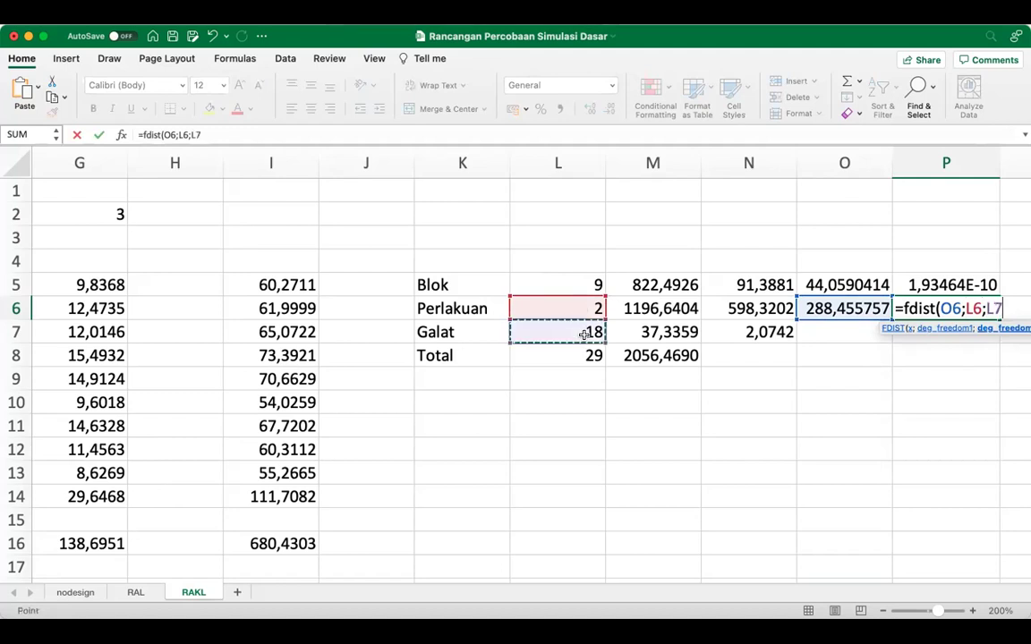
pyautogui.write(')')
pyautogui.press('Return')
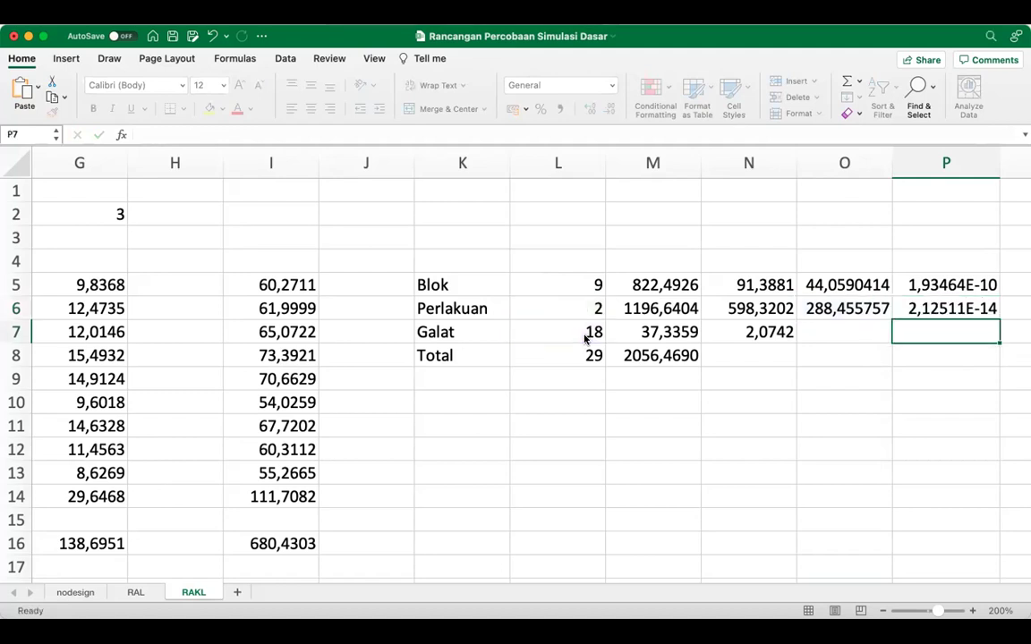
# Step: Reduce the p-values in P5:P6 to two decimal places in scientific notation
pyautogui.press('Up')
pyautogui.press('Up')
pyautogui.hotkey('shift', 'Down')
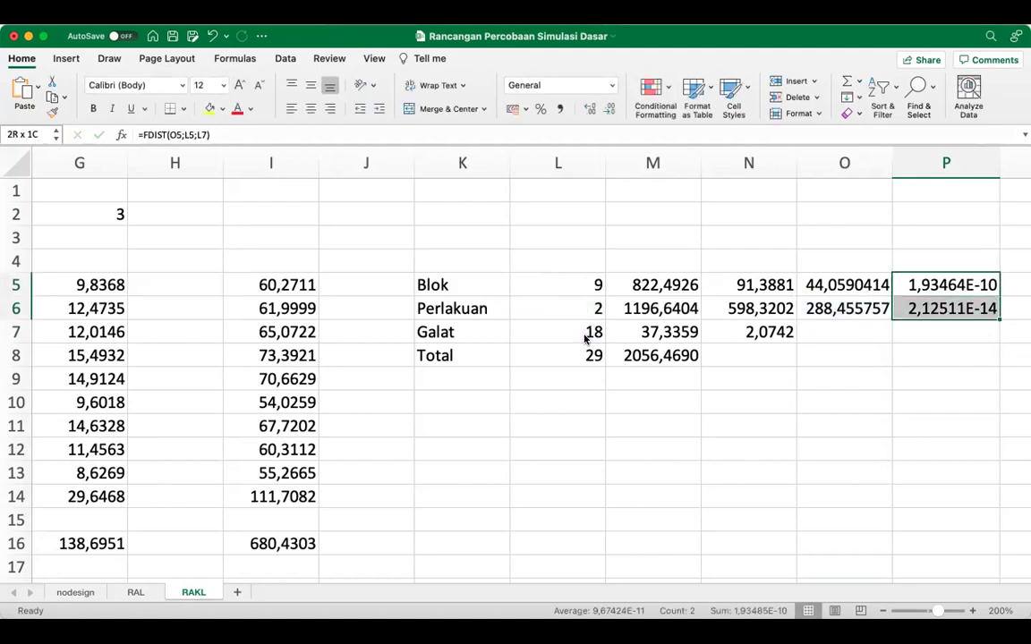
pyautogui.click(607, 110)
pyautogui.click(608, 110)
pyautogui.click(607, 110)
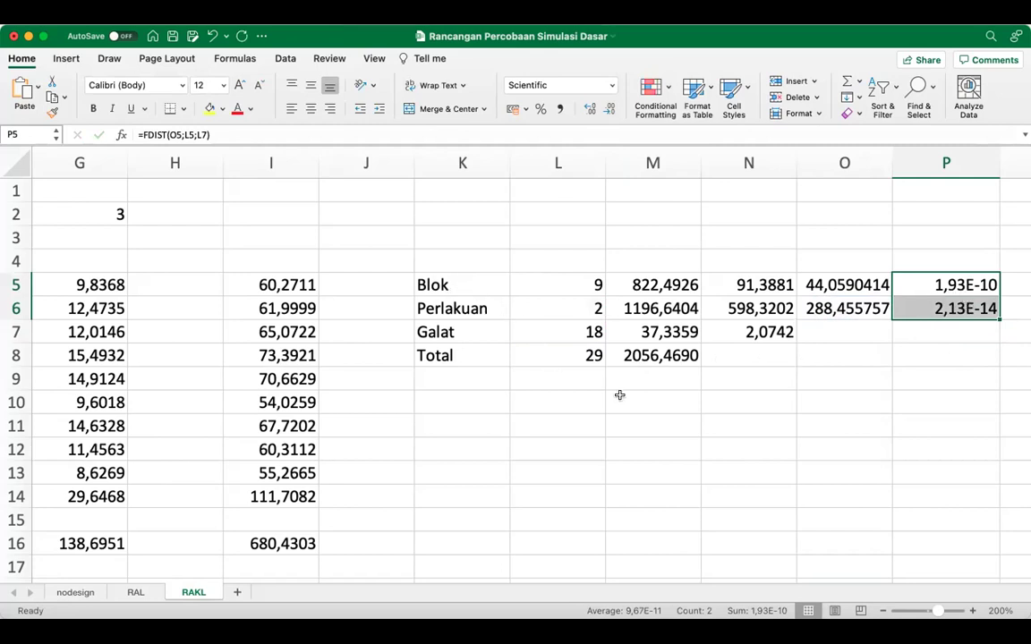
# Step: Save the workbook and switch to the RAL sheet
pyautogui.click(465, 438)
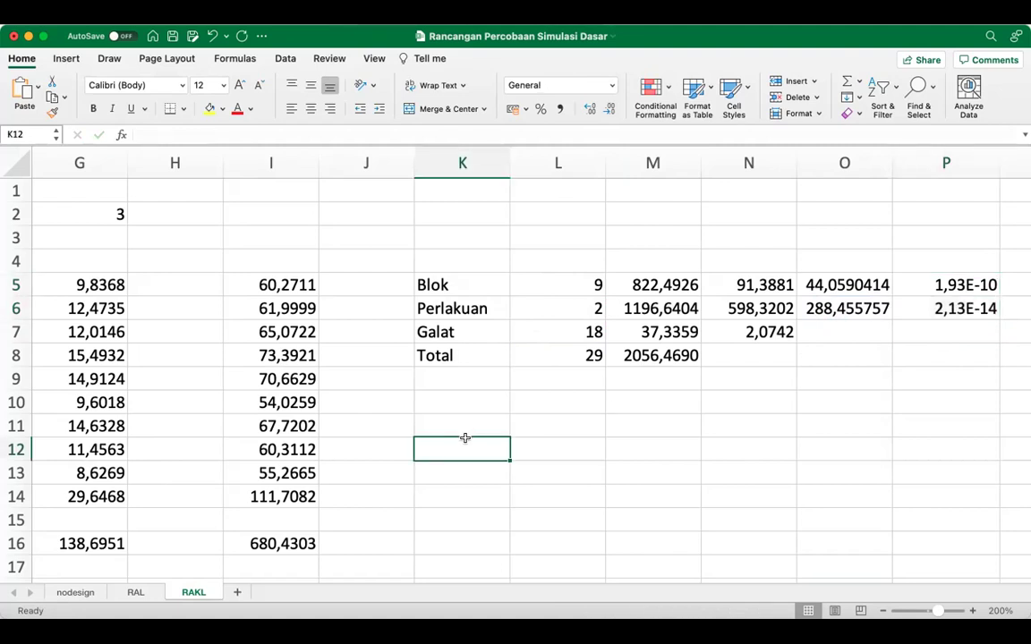
pyautogui.press('super+s')
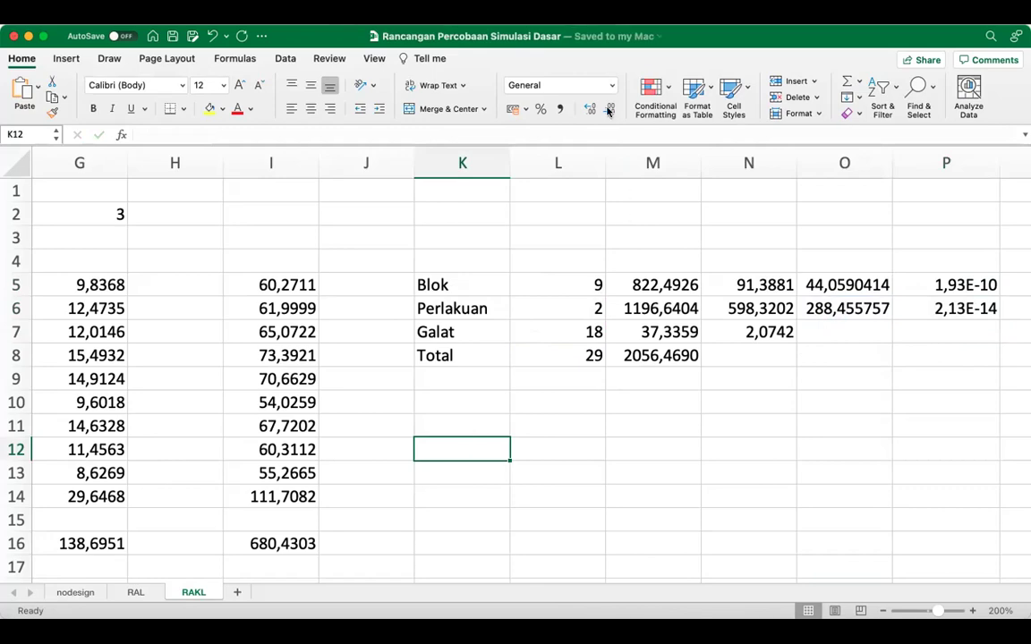
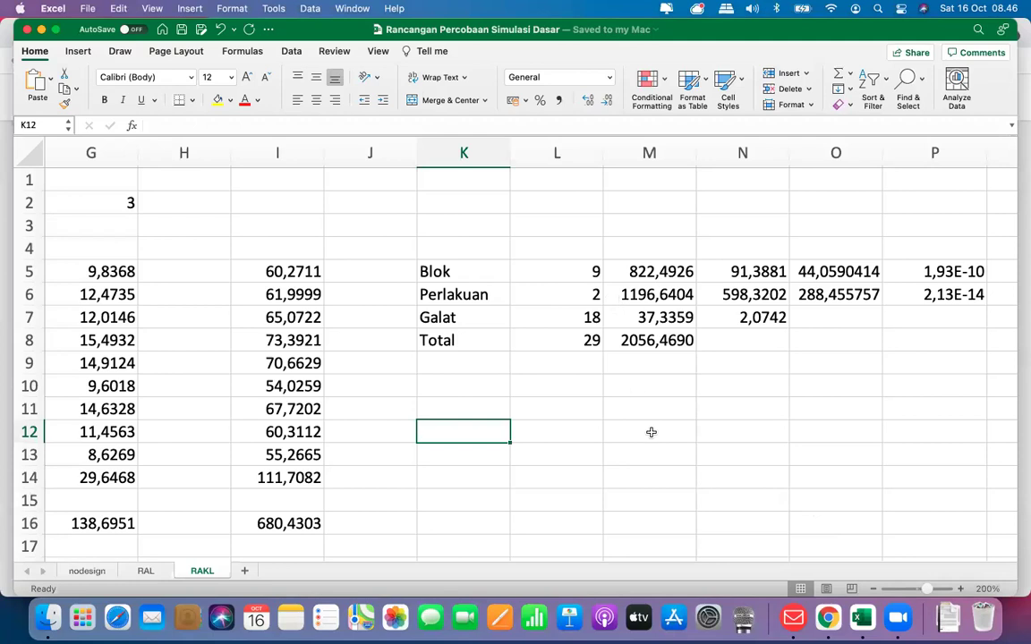
pyautogui.click(140, 573)
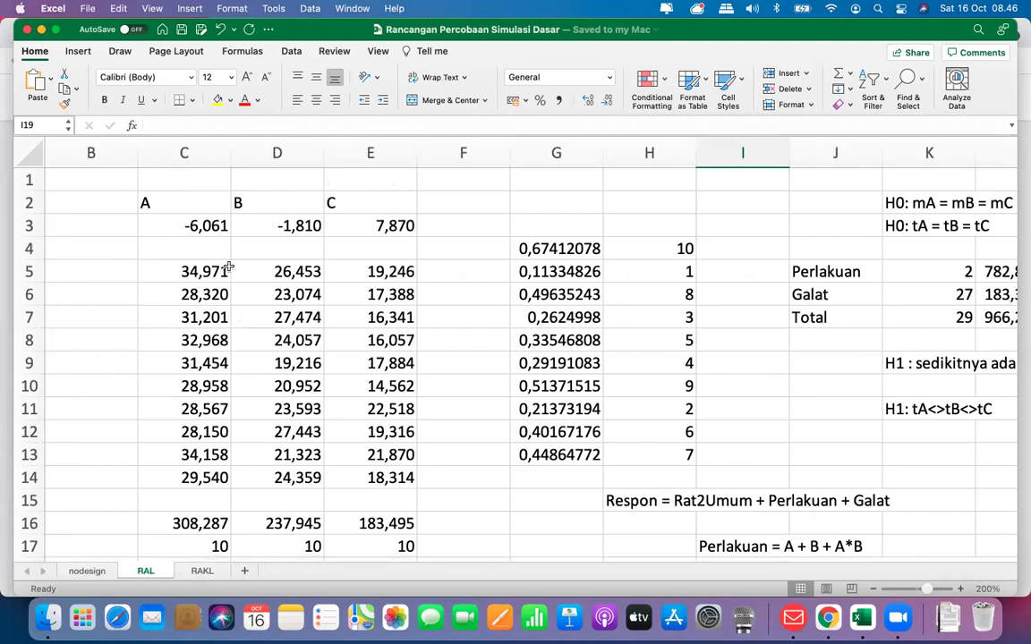
# Step: Clear the random treatment effects in C3:E3 of the RAL sheet
pyautogui.click(199, 272)
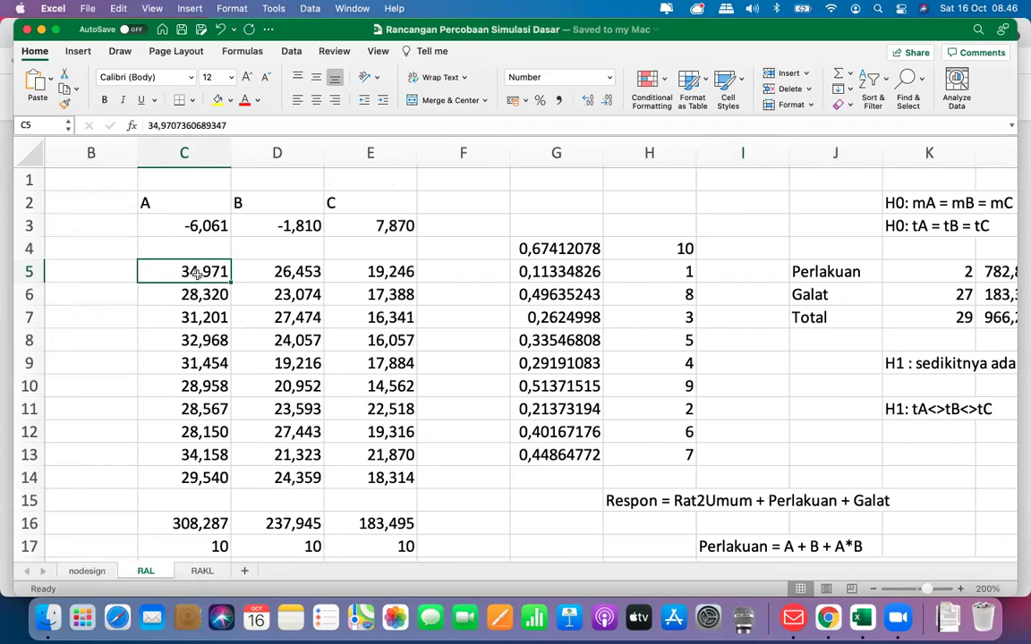
pyautogui.moveTo(185, 226); pyautogui.dragTo(345, 229)
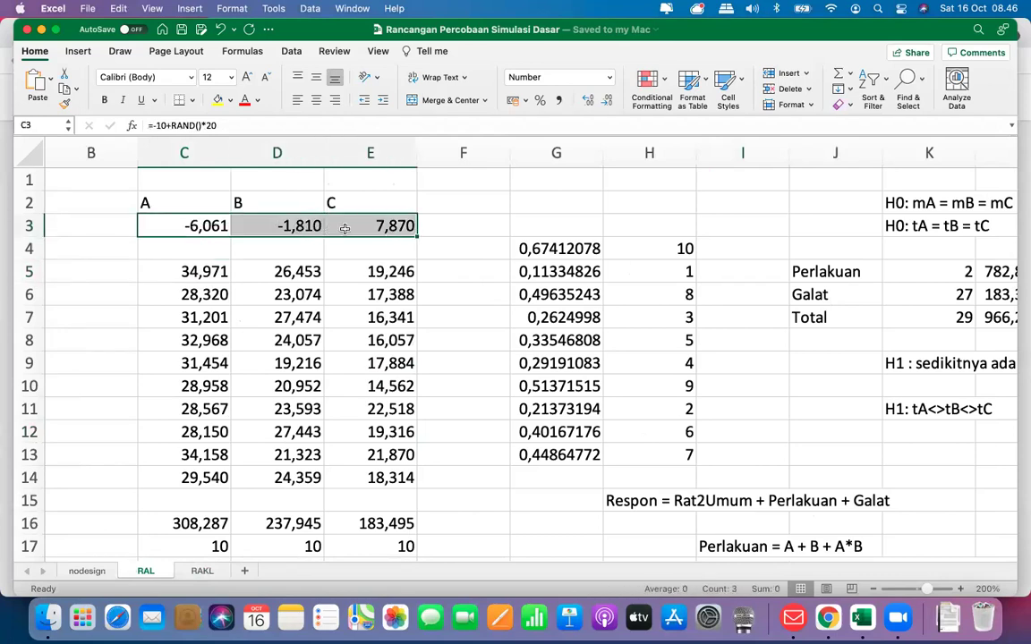
pyautogui.press('Delete')
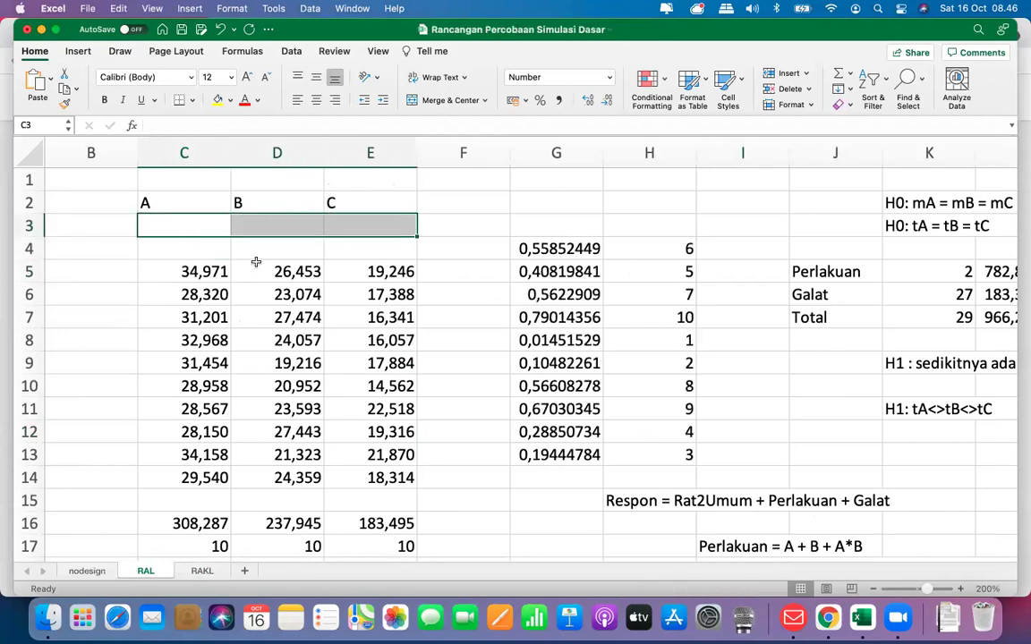
# Step: Move the treatment labels A, B and C from C2:E2 to C4:E4, directly above the data
pyautogui.click(177, 206)
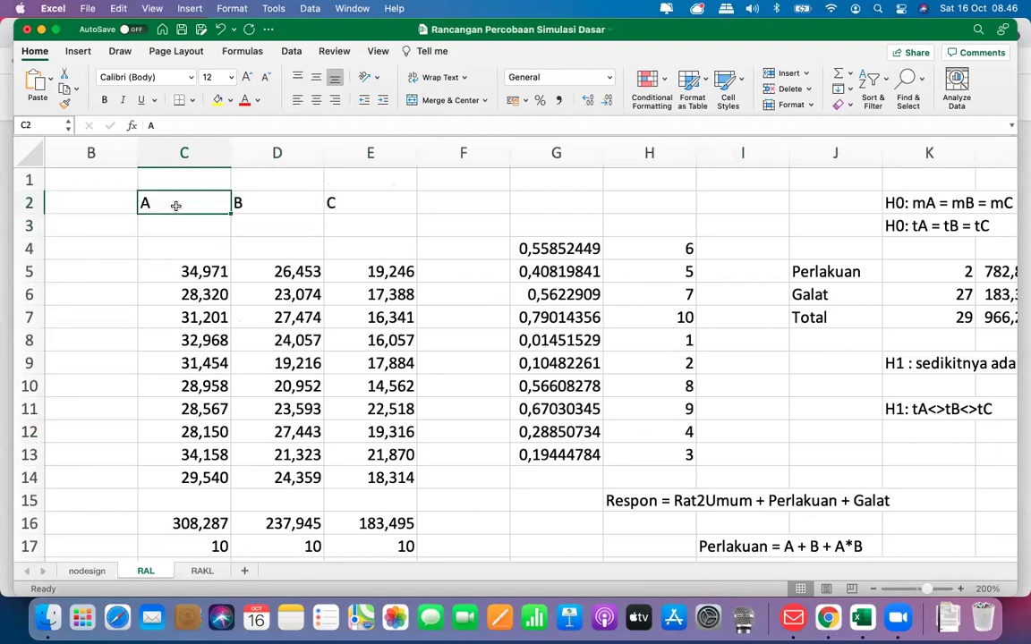
pyautogui.hotkey('shift', 'Right')
pyautogui.hotkey('shift', 'Right')
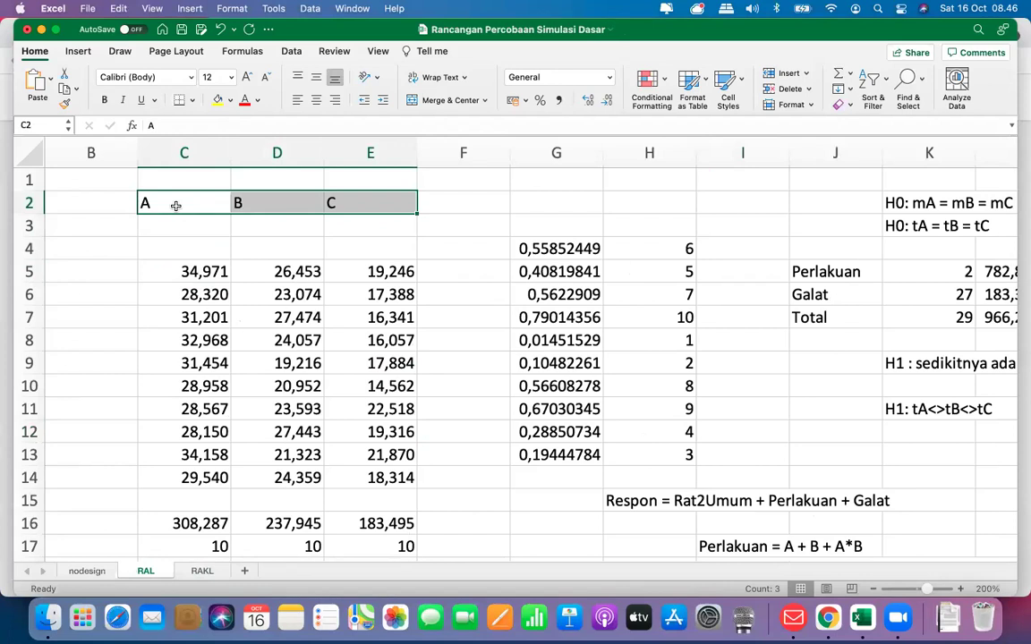
pyautogui.press('super+c')
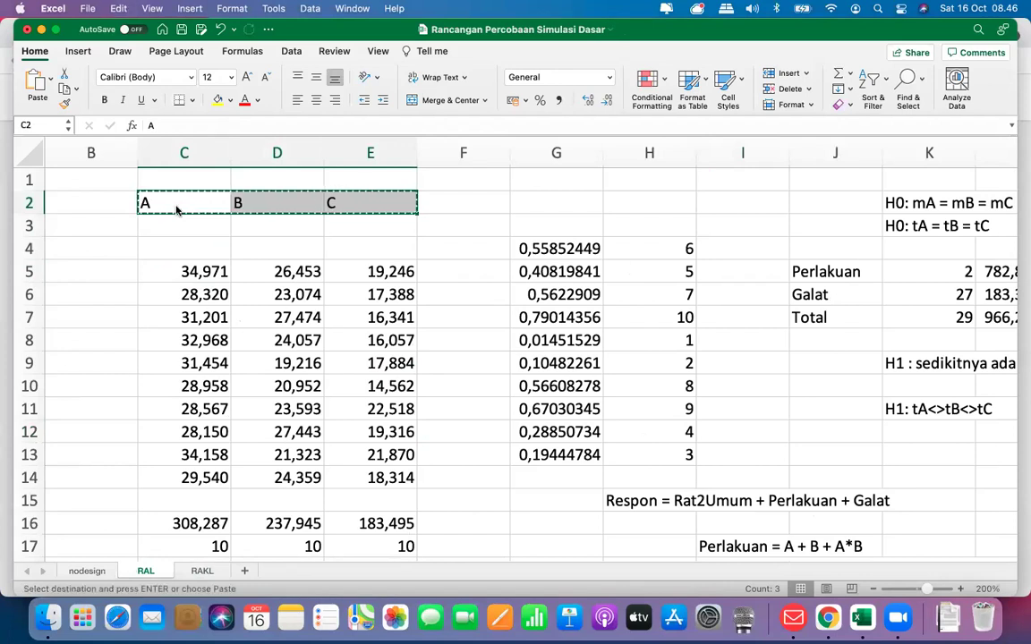
pyautogui.press('Down')
pyautogui.press('Down')
pyautogui.press('Return')
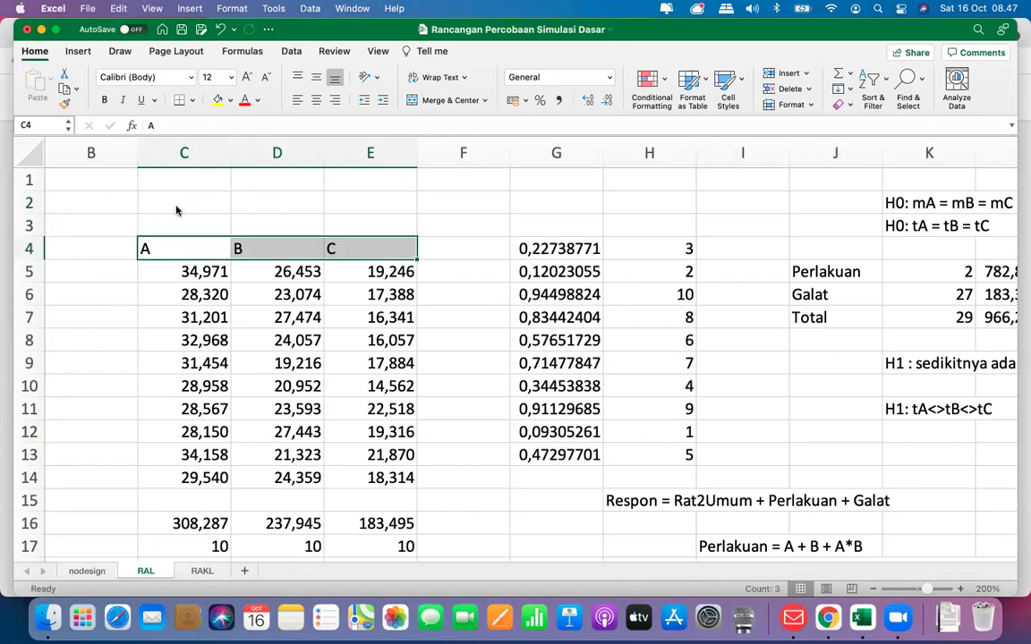
pyautogui.press('Right')
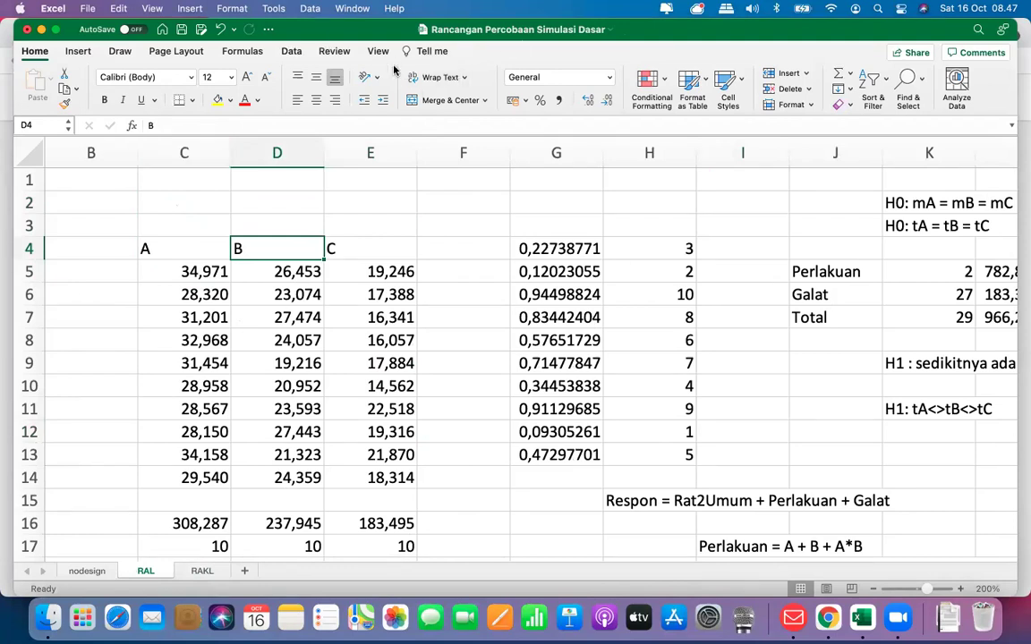
# Step: Set up an Anova: Single Factor analysis on input range $C$4:$E$14, grouped by columns with labels in the first row
pyautogui.click(291, 53)
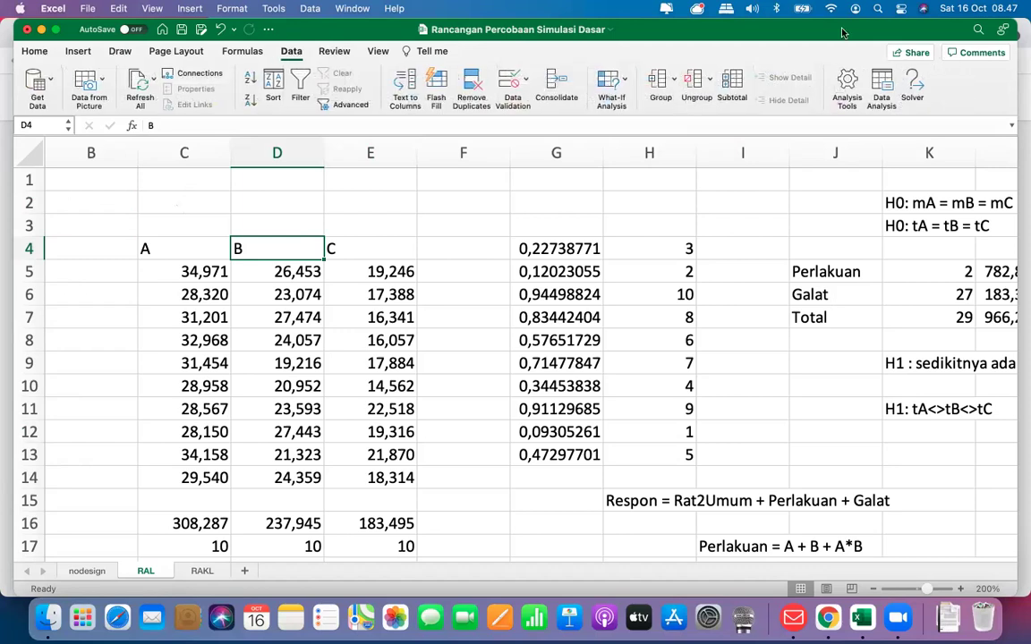
pyautogui.click(882, 89)
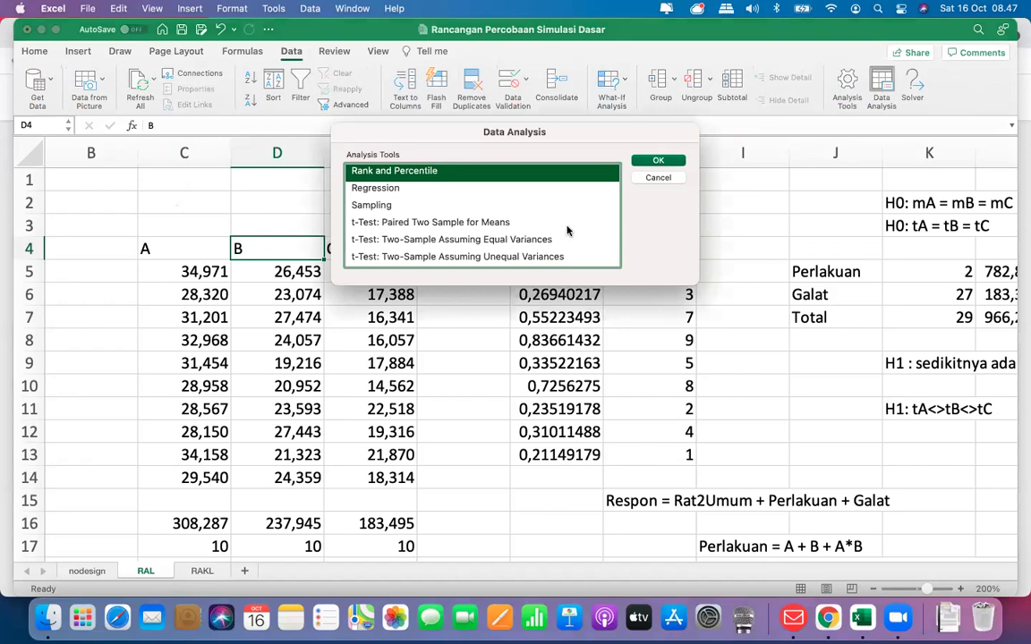
pyautogui.scroll(10, 566, 231)
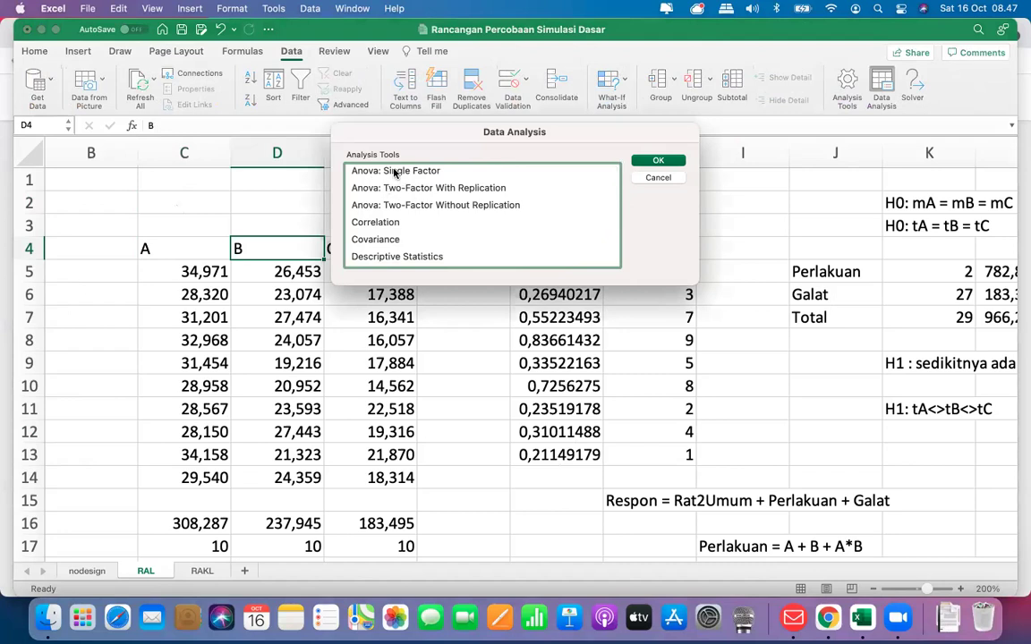
pyautogui.click(395, 171)
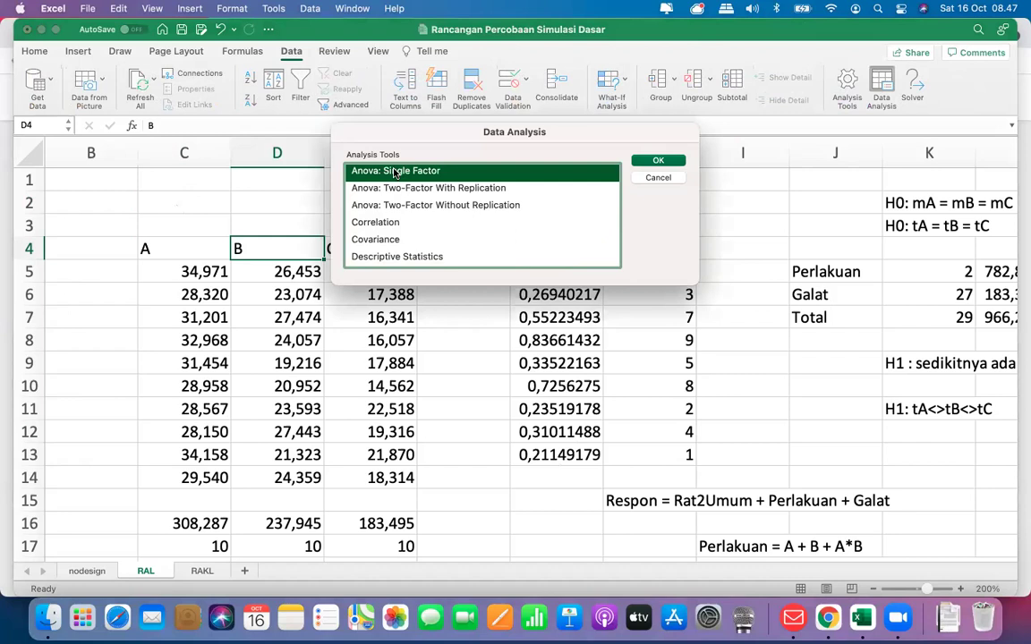
pyautogui.click(660, 162)
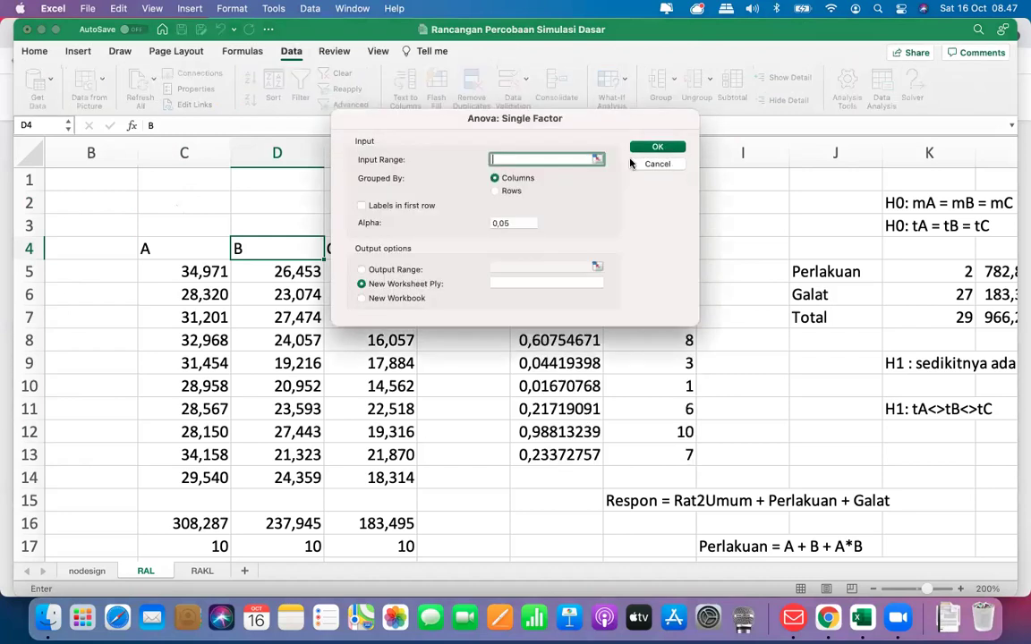
pyautogui.moveTo(550, 123); pyautogui.dragTo(713, 92)
pyautogui.moveTo(179, 250); pyautogui.dragTo(347, 478)
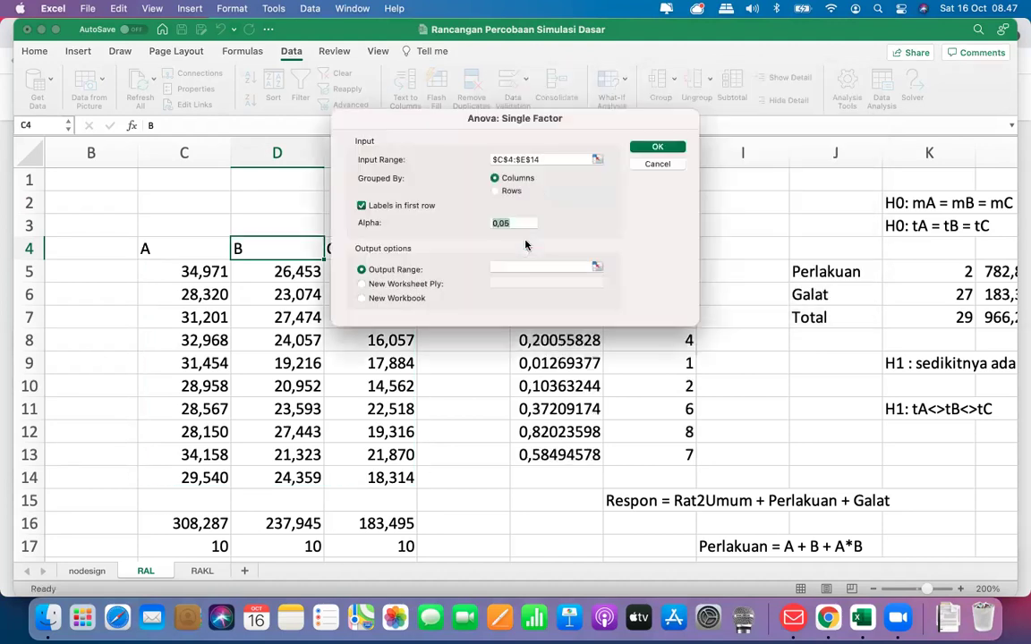
# Step: Set the analysis output range to cell N13 and run the single-factor ANOVA with alpha 0,05
pyautogui.click(506, 267)
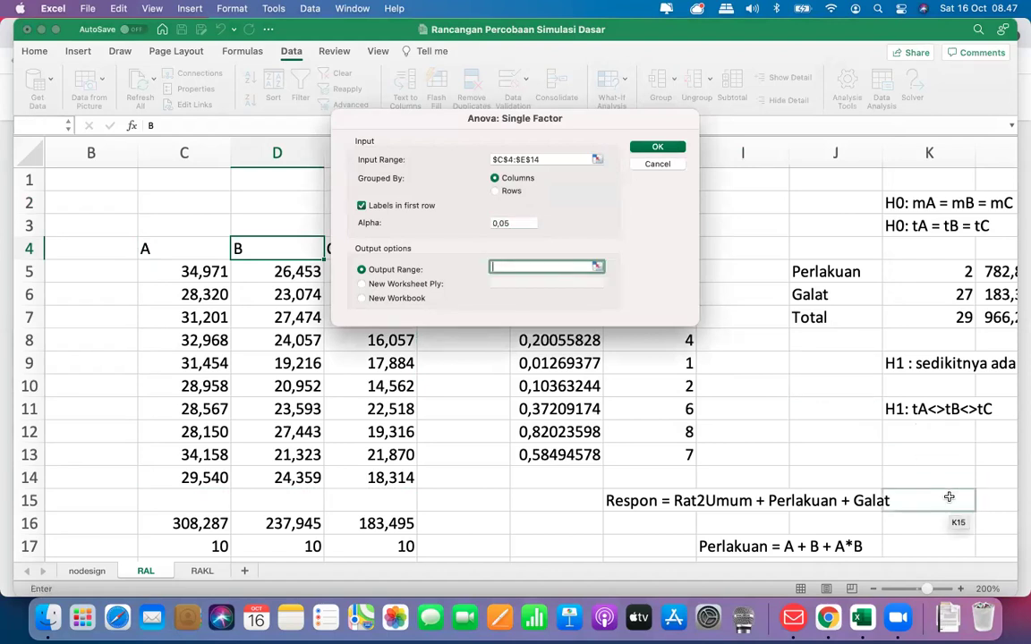
pyautogui.hscroll(4, 948, 492)
pyautogui.scroll(-1, 948, 492)
pyautogui.hscroll(4, 956, 491)
pyautogui.scroll(1, 956, 490)
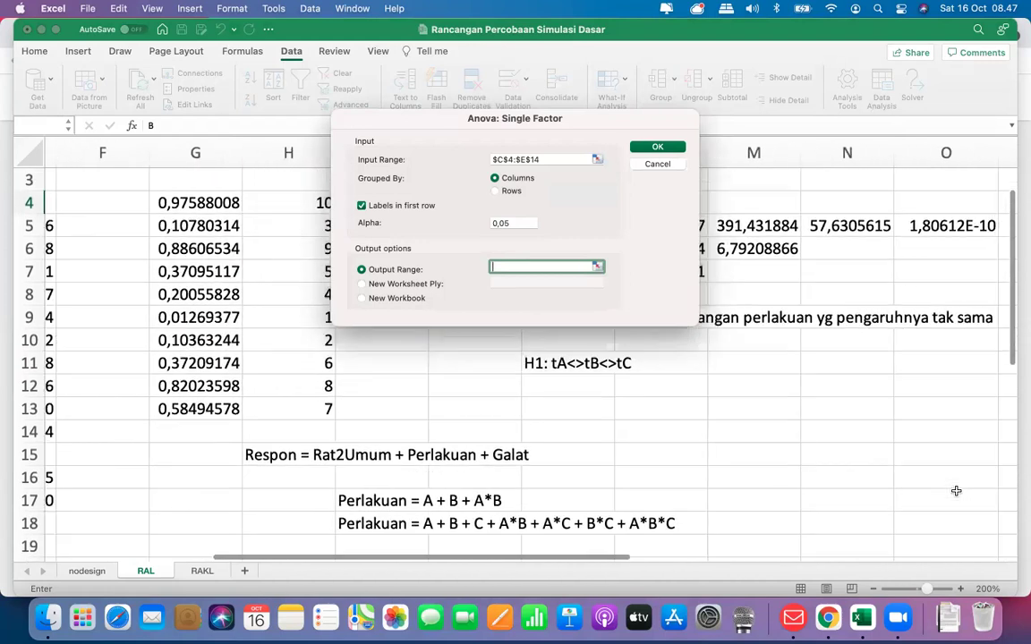
pyautogui.hscroll(2, 955, 491)
pyautogui.scroll(1, 956, 490)
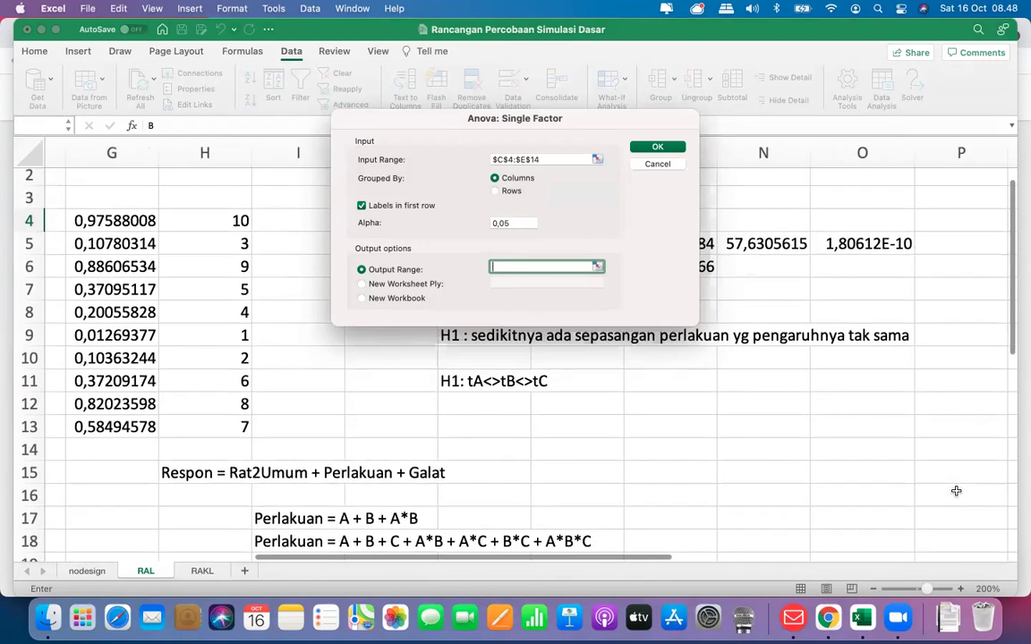
pyautogui.click(736, 427)
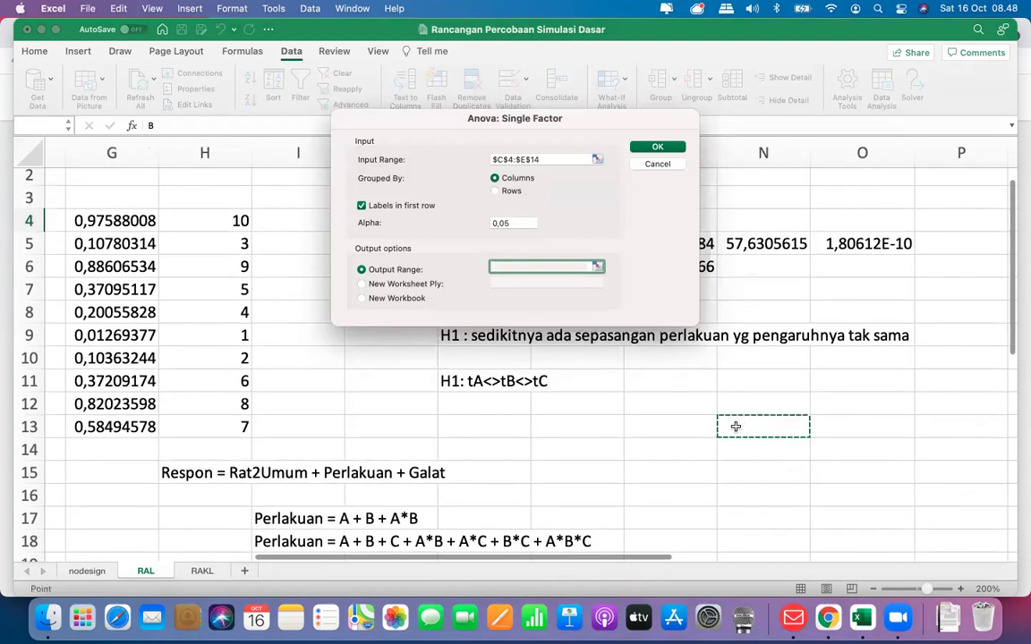
pyautogui.click(655, 150)
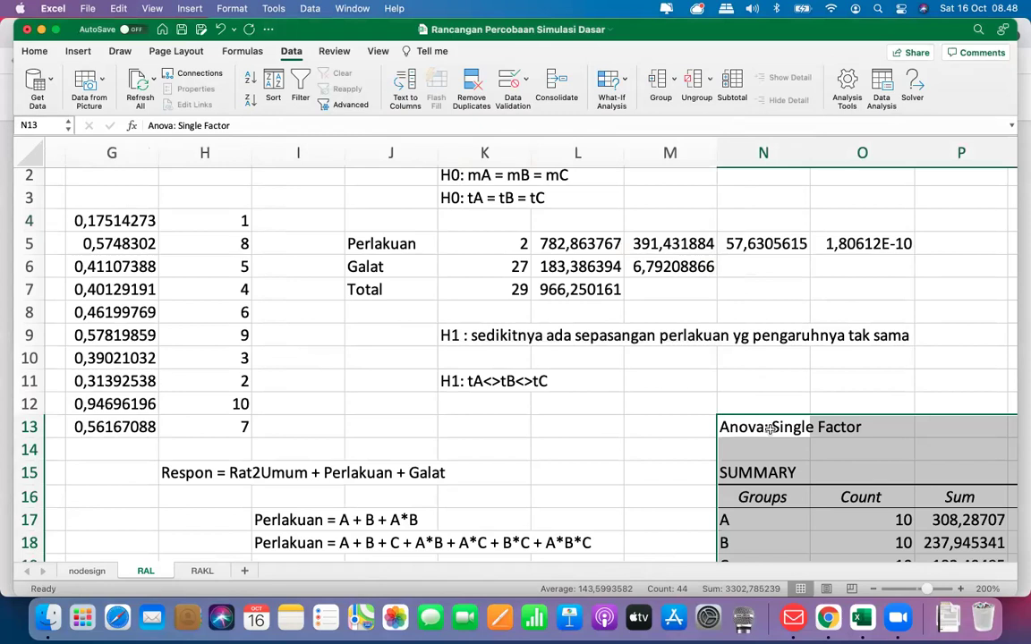
# Step: Autofit the column widths of the Anova: Single Factor output starting at N13
pyautogui.scroll(-1, 768, 428)
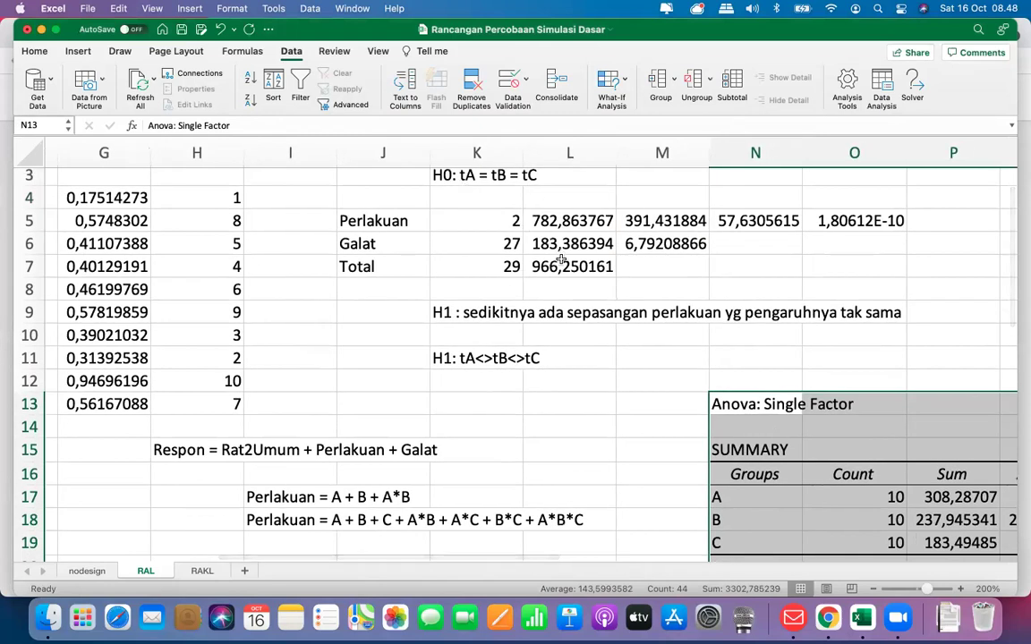
pyautogui.scroll(-8, 557, 281)
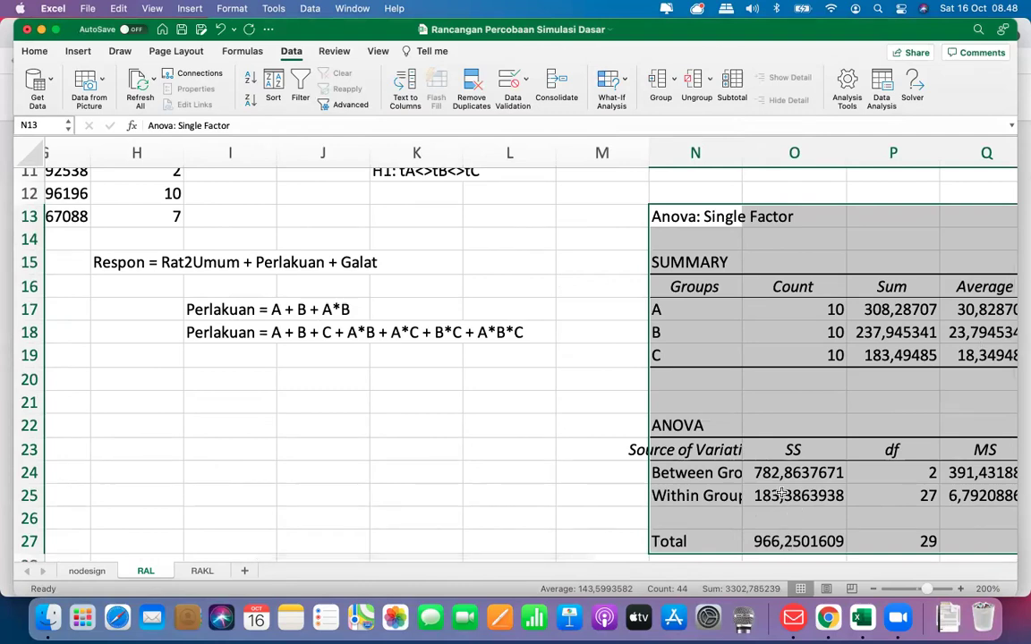
pyautogui.hscroll(2, 781, 494)
pyautogui.scroll(5, 781, 494)
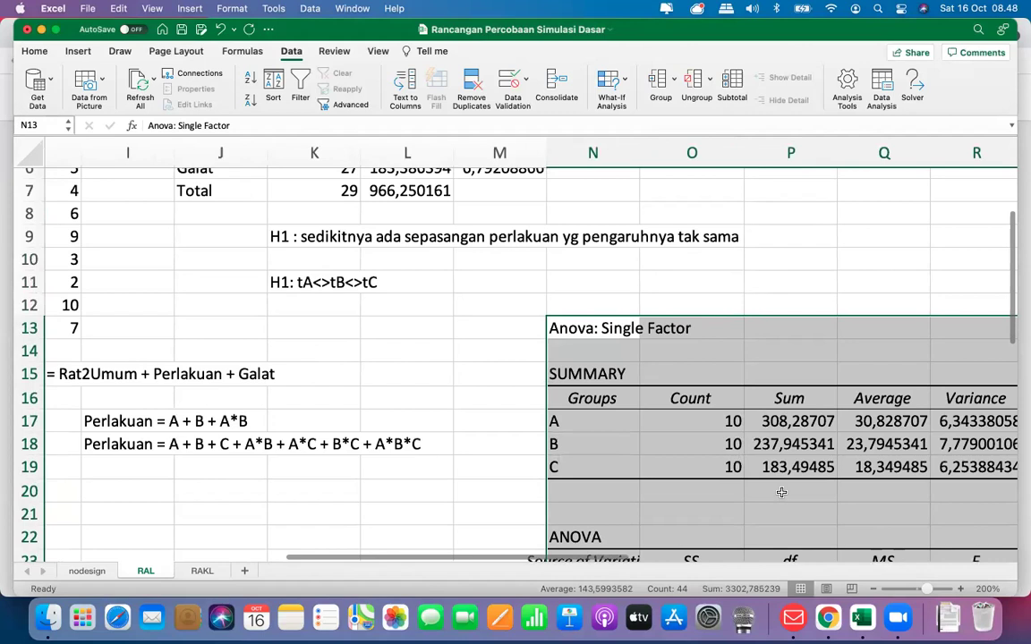
pyautogui.scroll(-4, 781, 493)
pyautogui.hscroll(1, 748, 448)
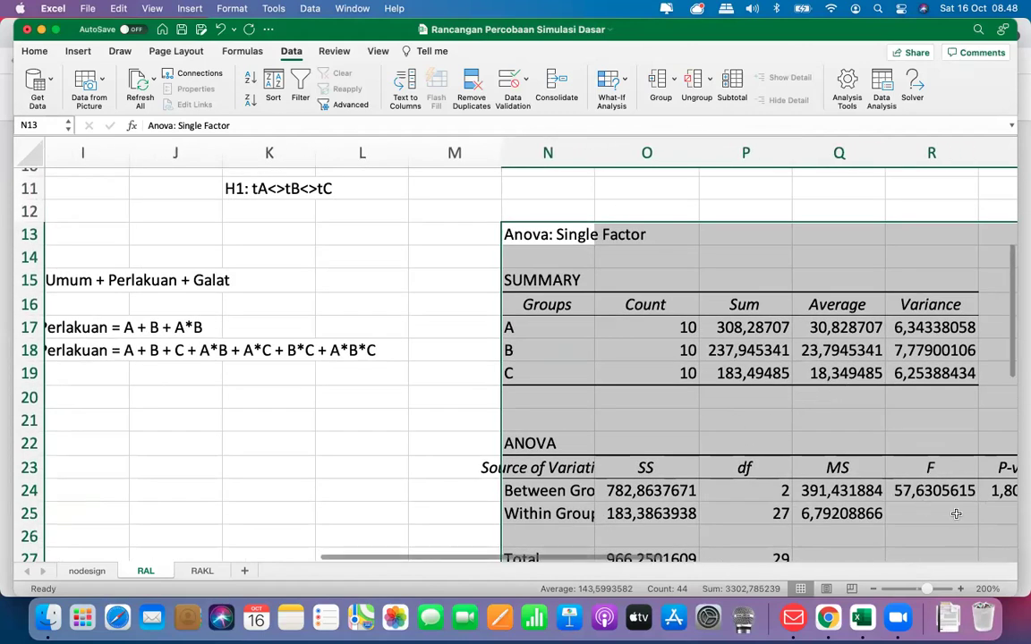
pyautogui.click(231, 9)
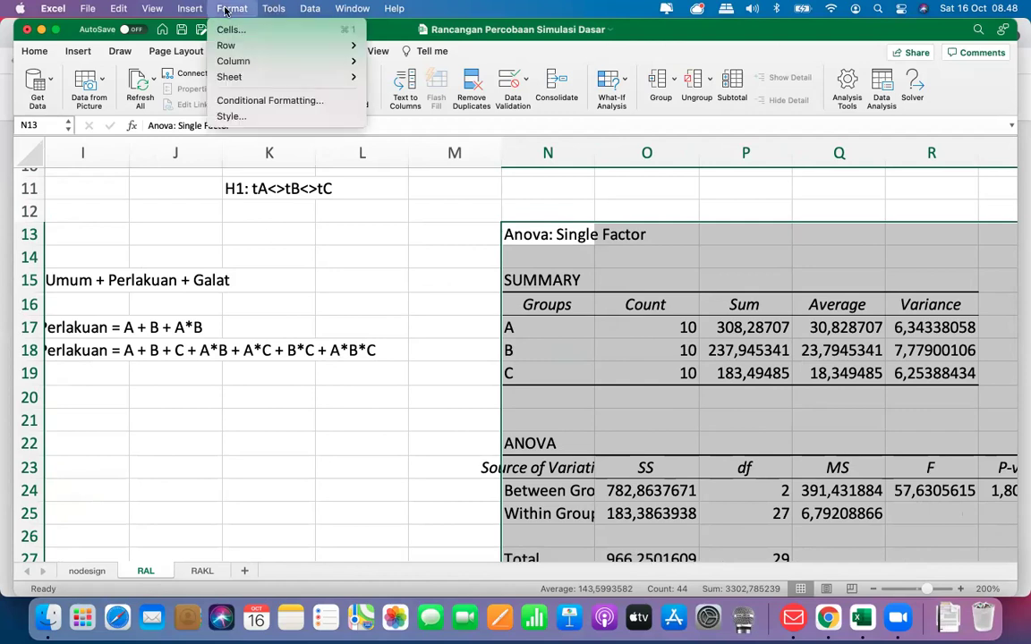
pyautogui.moveTo(273, 61)
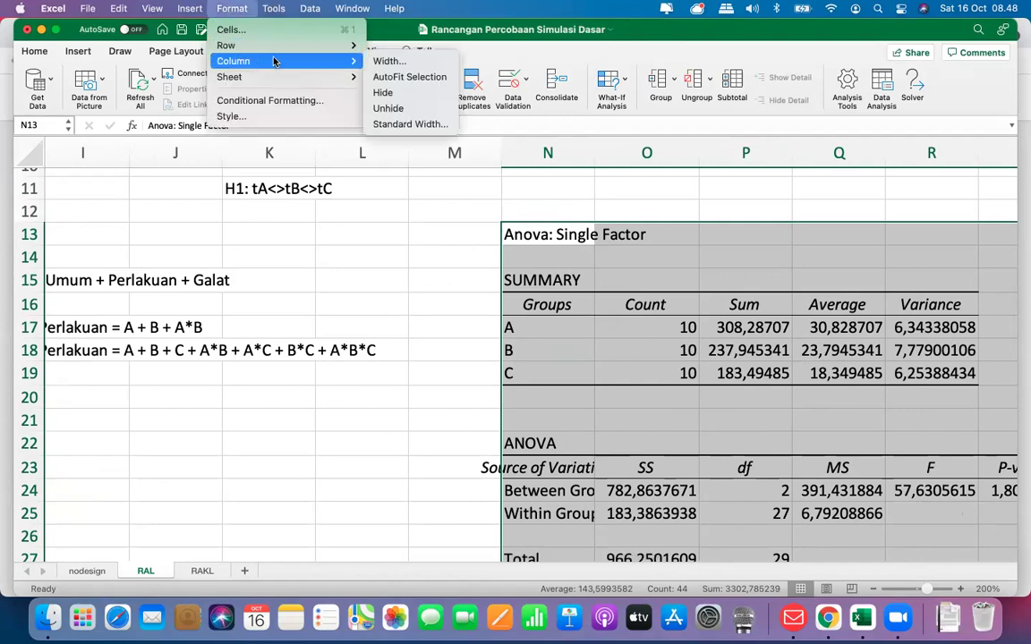
pyautogui.click(397, 77)
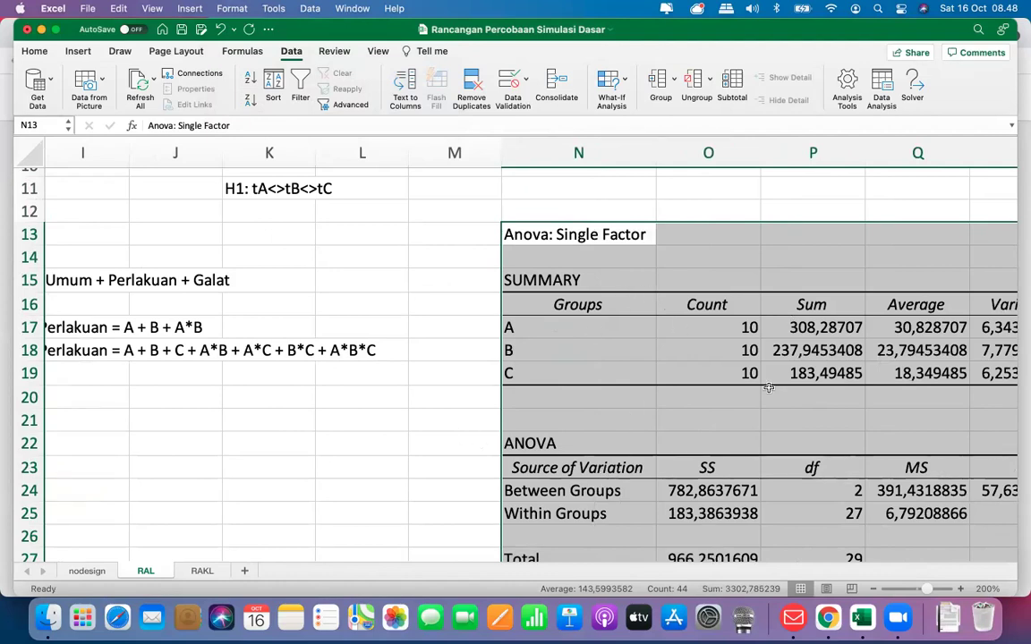
pyautogui.scroll(-5, 757, 437)
pyautogui.hscroll(2, 757, 437)
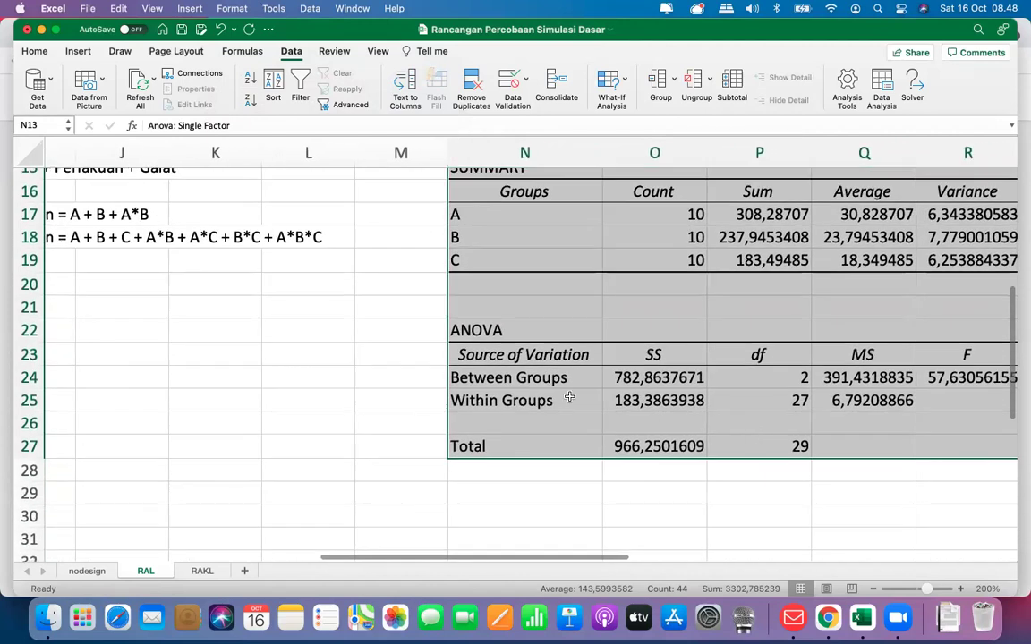
pyautogui.hscroll(5, 473, 380)
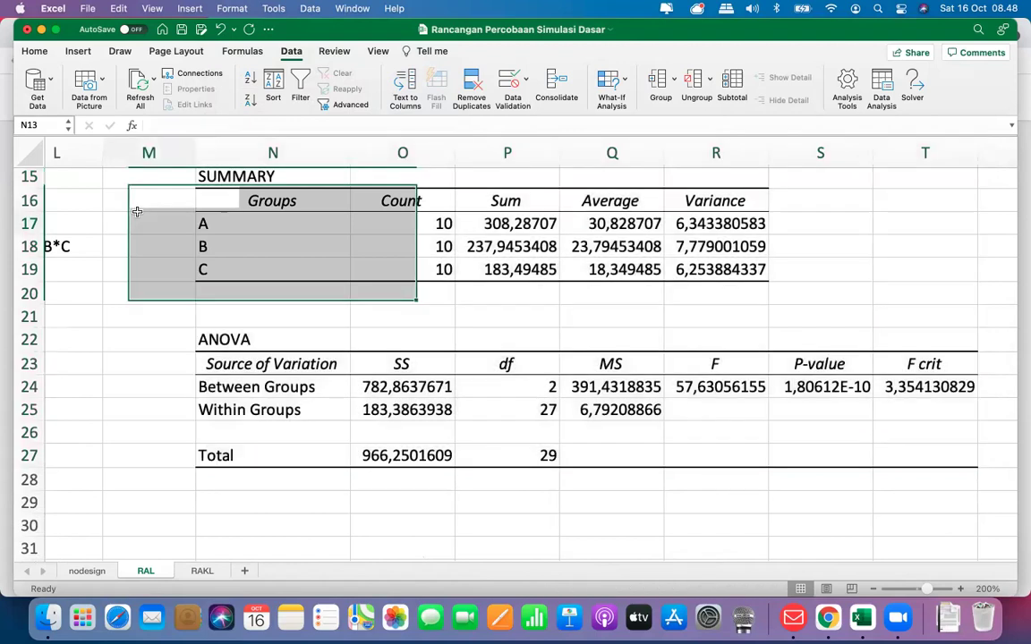
# Step: Inspect the total sum of squares and the Perlakuan mean square formulas in the manually built RAL variance table
pyautogui.click(138, 212)
pyautogui.click(137, 211)
pyautogui.press('Up')
pyautogui.press('Up')
pyautogui.press('Up')
pyautogui.press('Up')
pyautogui.press('Up')
pyautogui.press('Up')
pyautogui.press('Up')
pyautogui.press('Up')
pyautogui.press('Up')
pyautogui.press('Up')
pyautogui.press('Up')
pyautogui.press('Up')
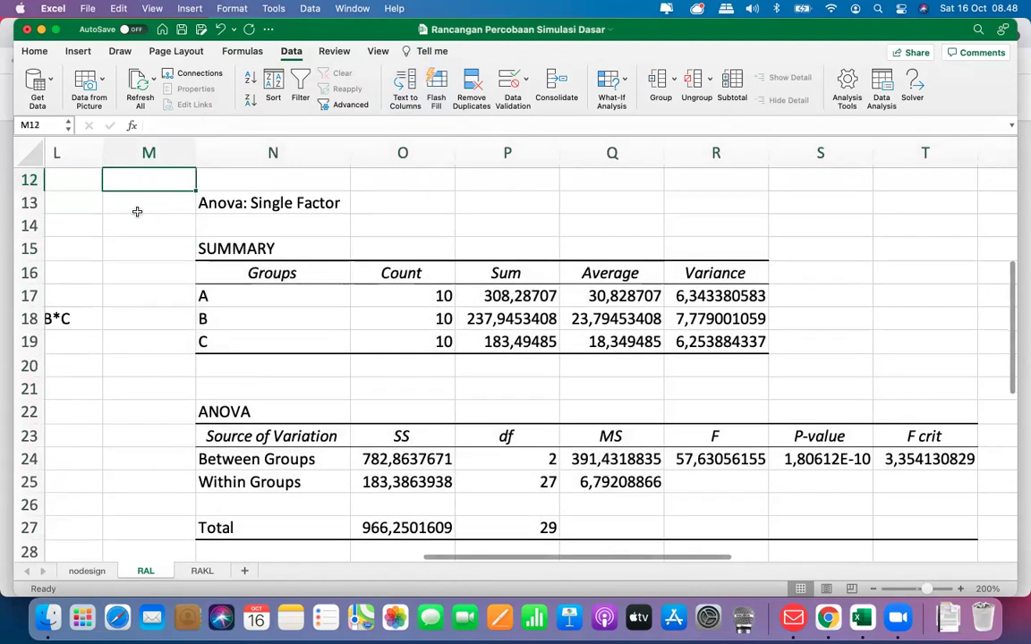
pyautogui.press('Left')
pyautogui.press('Left')
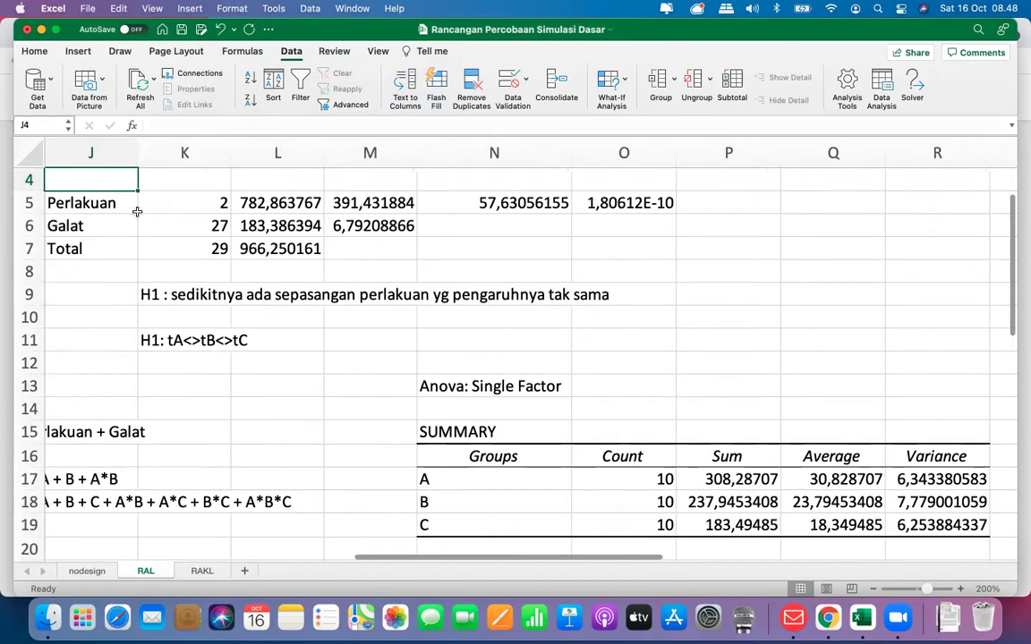
pyautogui.press('Right')
pyautogui.press('Down')
pyautogui.press('Down')
pyautogui.press('Down')
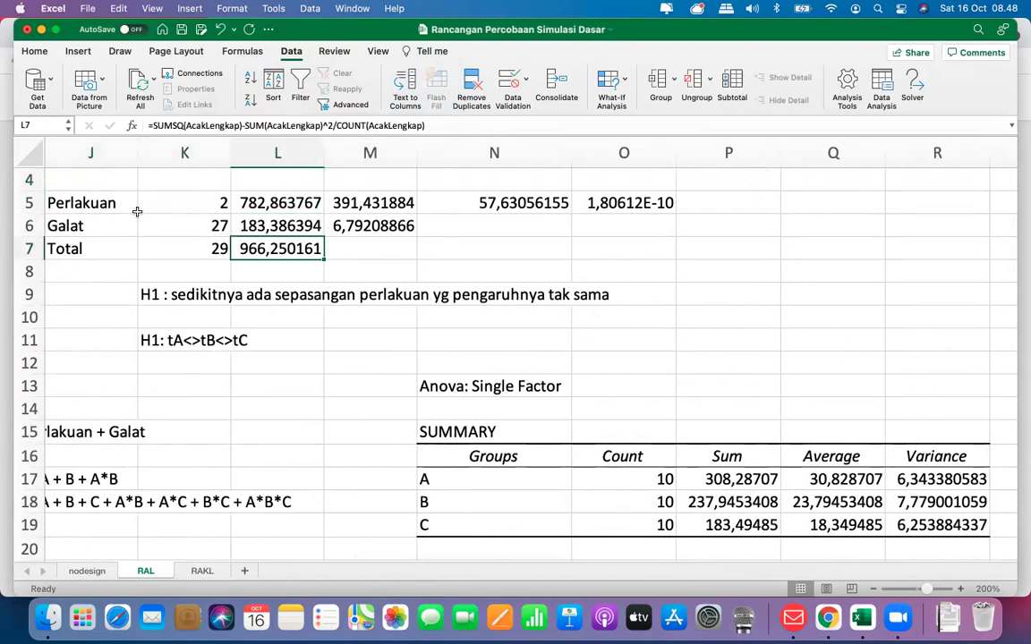
pyautogui.press('Up')
pyautogui.press('Up')
pyautogui.press('Right')
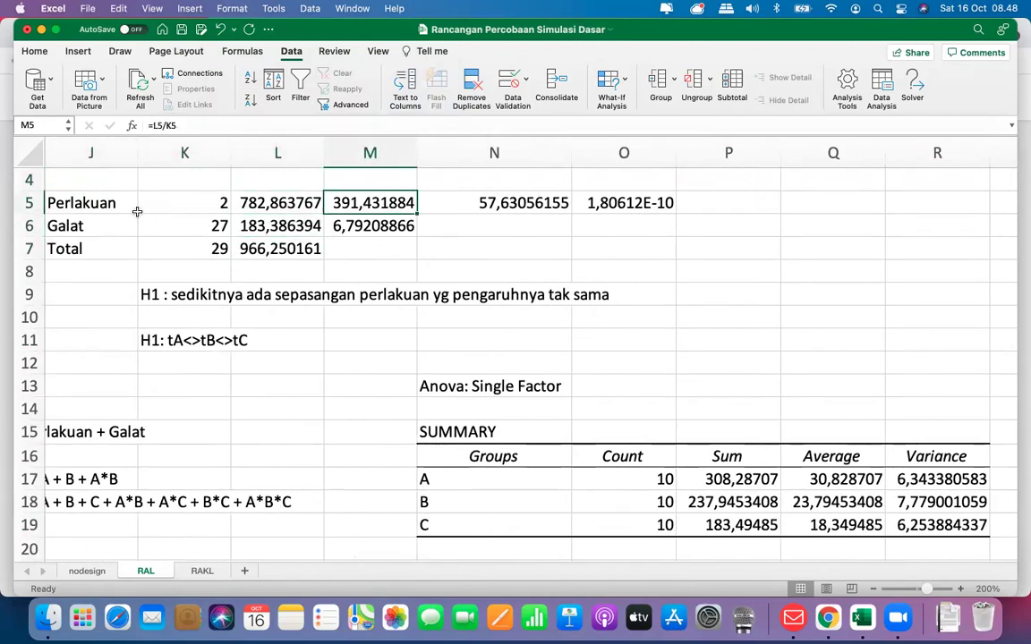
# Step: Compare the manually built RAL variance table with the generated Anova: Single Factor output
pyautogui.scroll(-5, 403, 319)
pyautogui.hscroll(1, 403, 319)
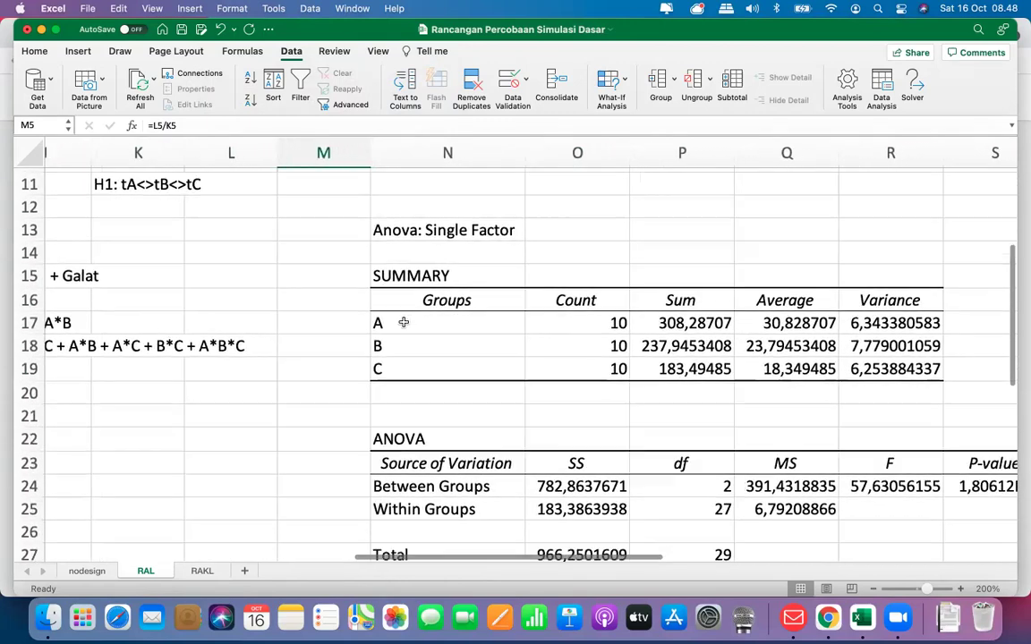
pyautogui.scroll(3, 404, 321)
pyautogui.scroll(-2, 404, 321)
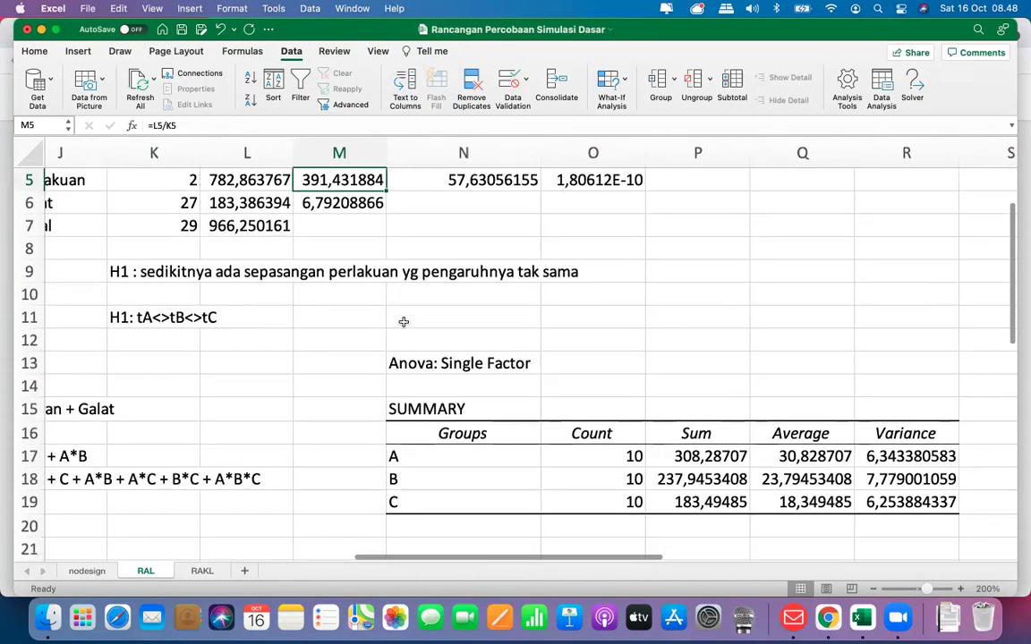
pyautogui.hscroll(1, 404, 321)
pyautogui.scroll(3, 404, 321)
pyautogui.hscroll(-1, 403, 321)
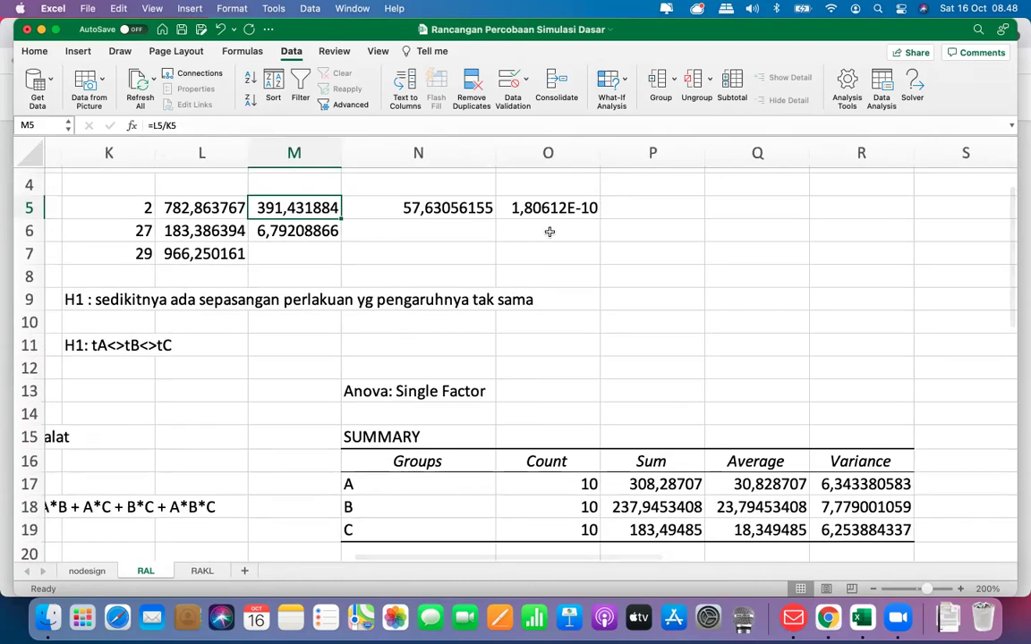
# Step: Examine the group summary and the ANOVA section of the Anova: Single Factor output, including its P-value and F crit
pyautogui.scroll(-2, 549, 232)
pyautogui.hscroll(3, 550, 233)
pyautogui.scroll(-5, 635, 472)
pyautogui.hscroll(1, 635, 471)
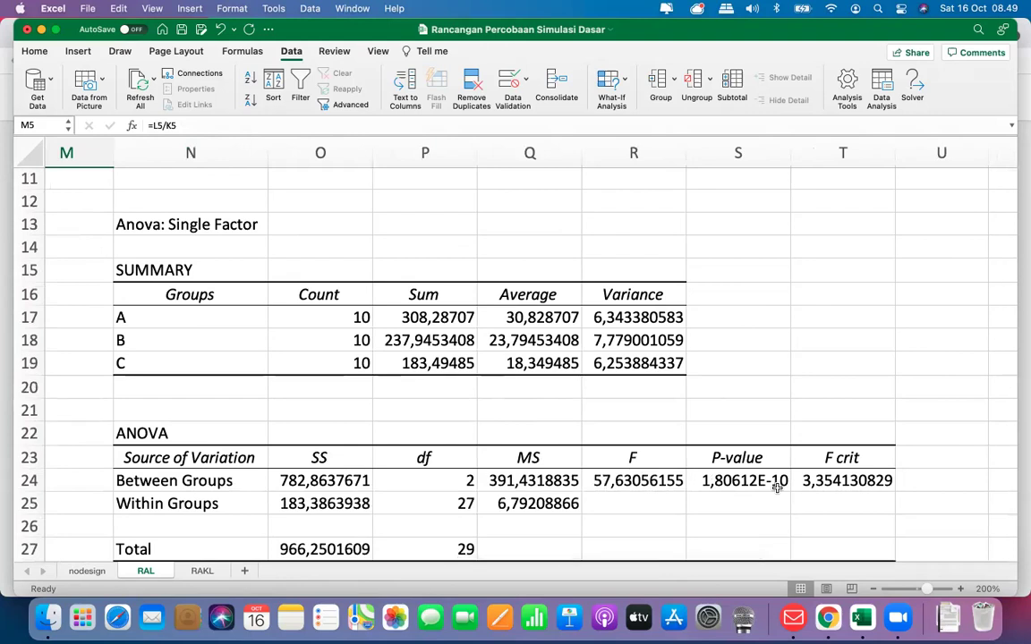
pyautogui.hscroll(-2, 798, 341)
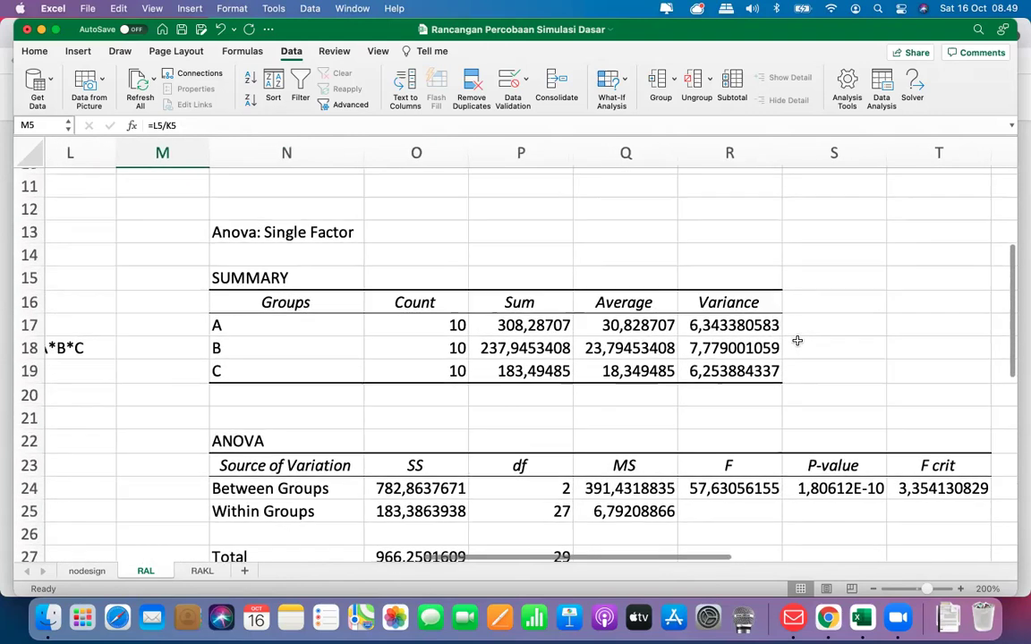
pyautogui.scroll(2, 797, 341)
pyautogui.hscroll(-2, 798, 341)
pyautogui.hscroll(-1, 798, 341)
pyautogui.scroll(1, 798, 341)
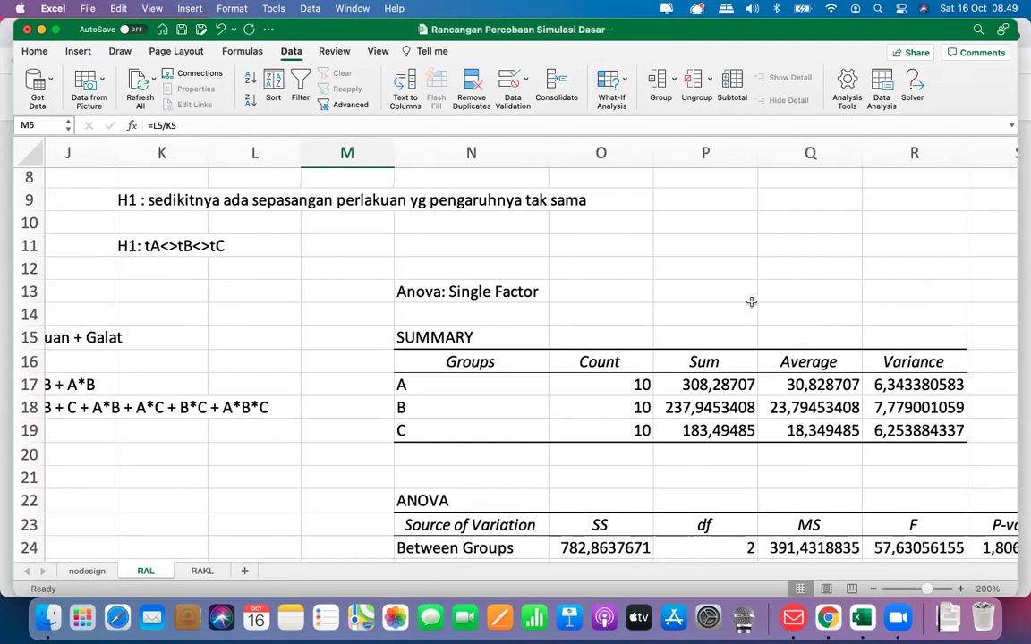
pyautogui.scroll(-5, 754, 301)
pyautogui.hscroll(2, 754, 302)
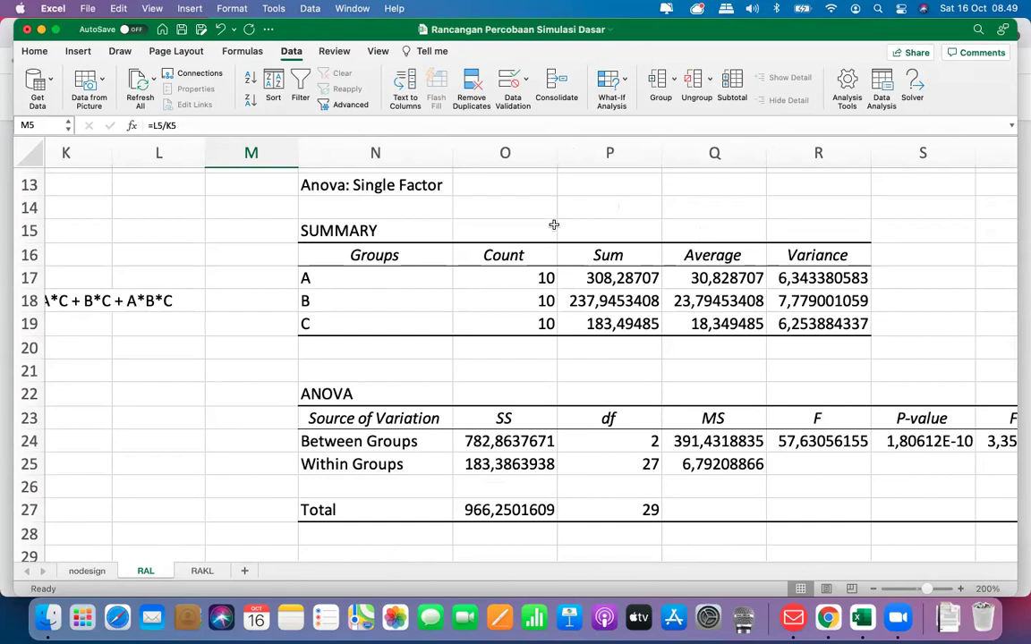
pyautogui.hscroll(-2, 554, 224)
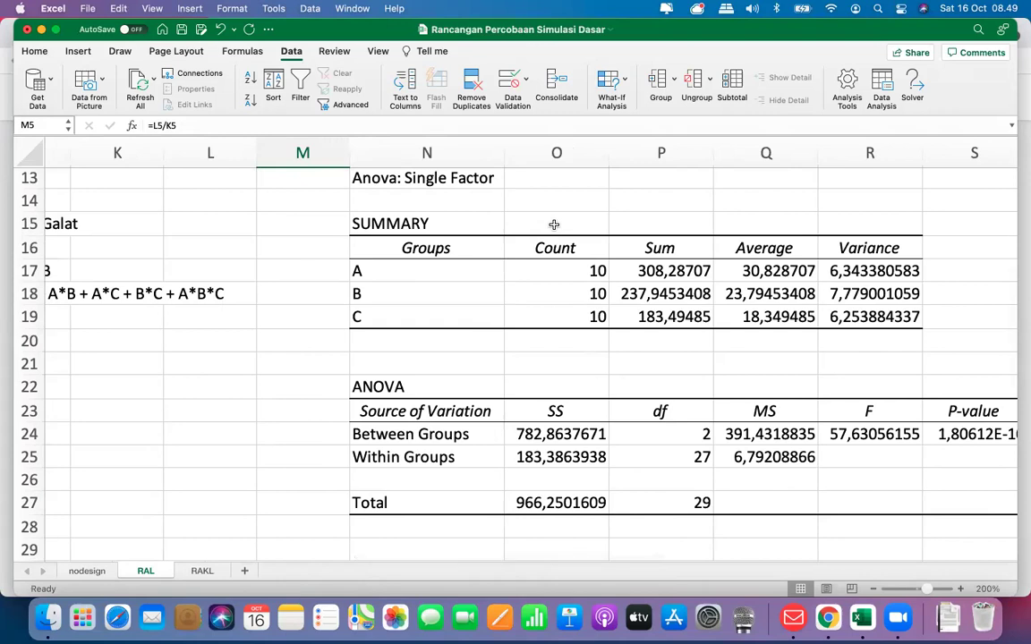
# Step: Calculate the critical F value in cell T21 above the F crit column with the formula =finv(5%;2;27)
pyautogui.hscroll(5, 554, 225)
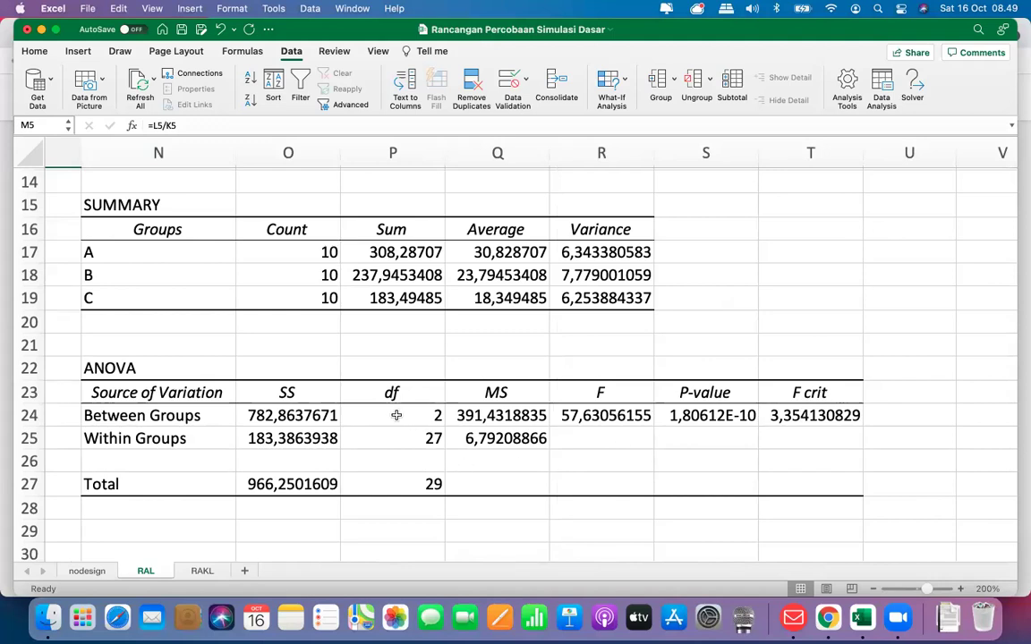
pyautogui.click(807, 354)
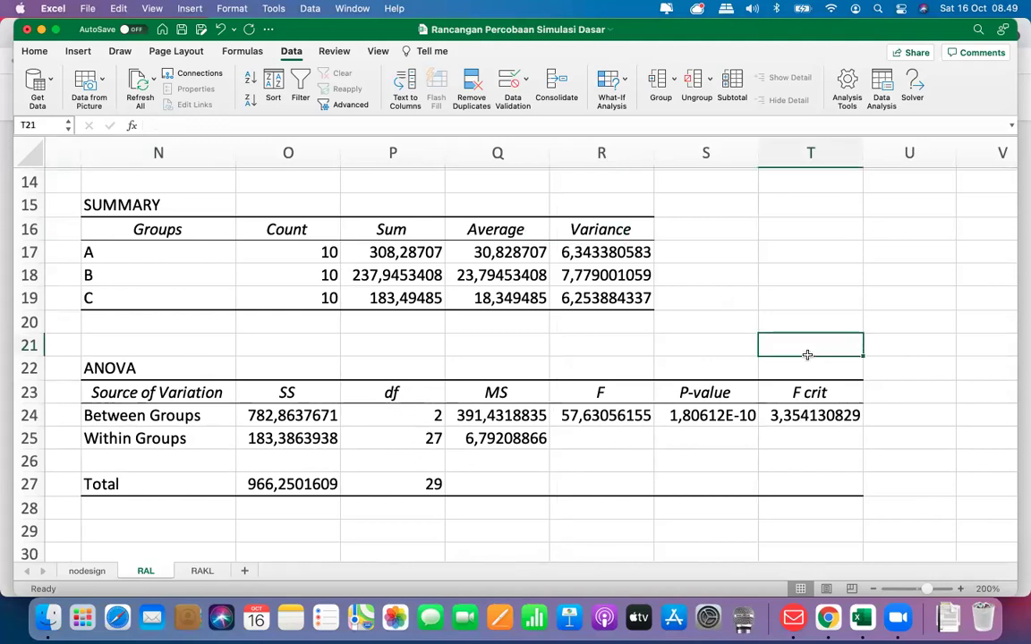
pyautogui.write('=')
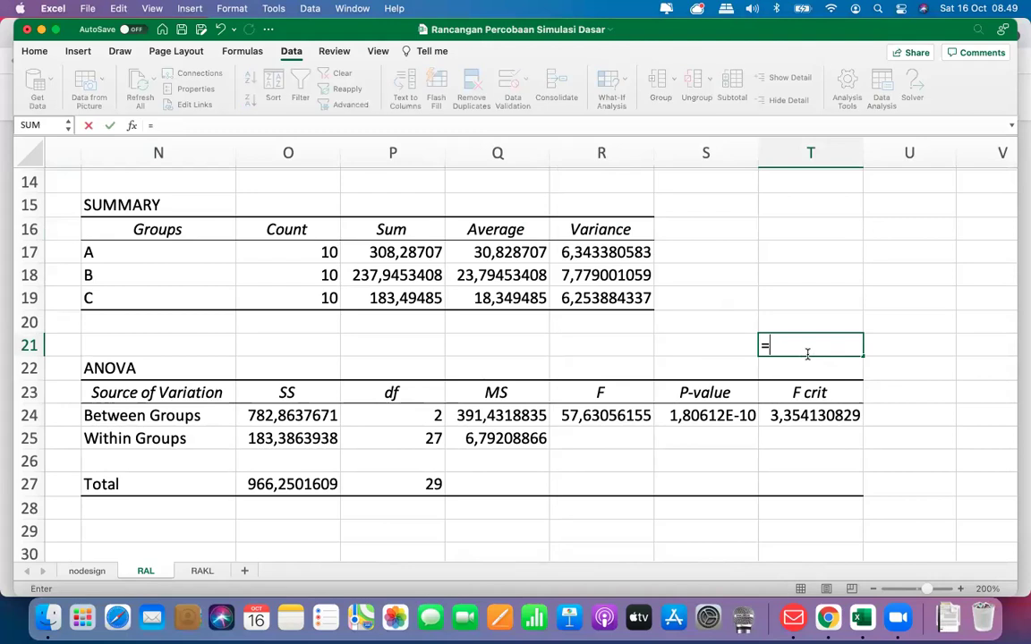
pyautogui.write('finv')
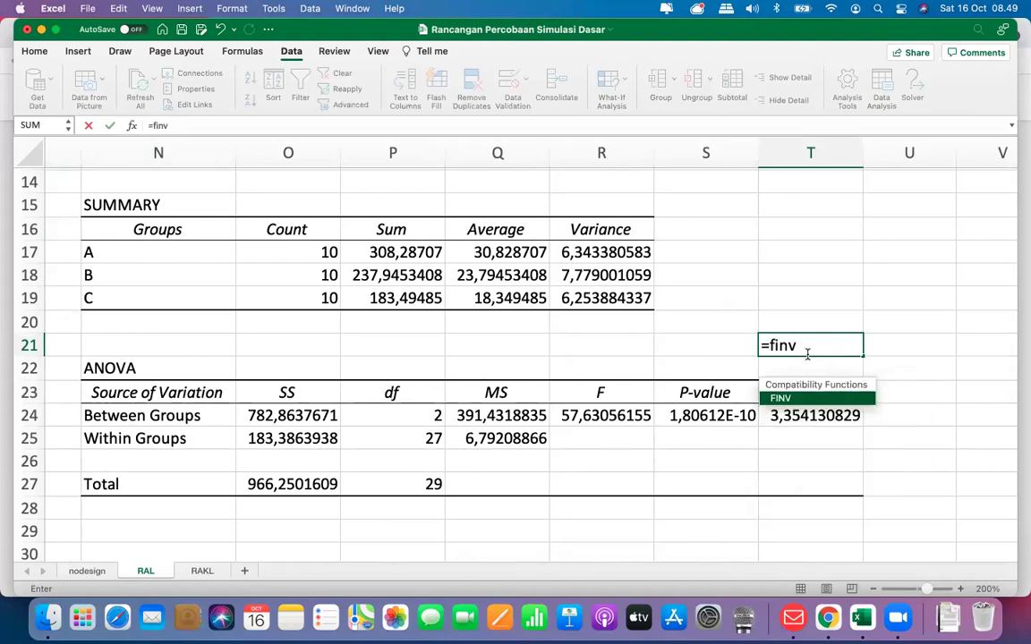
pyautogui.write('(')
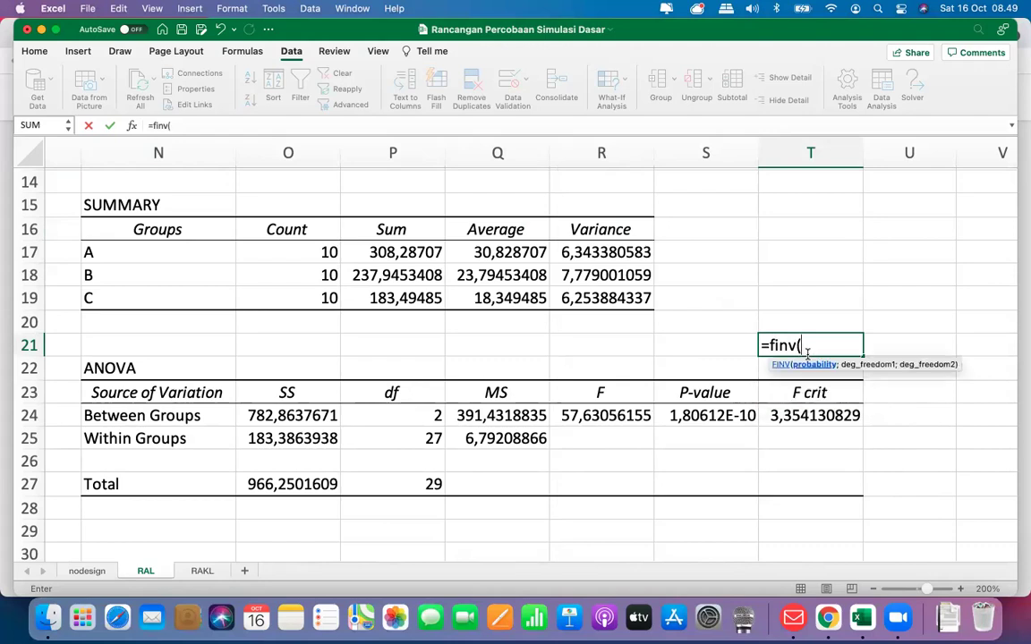
pyautogui.write('5%;')
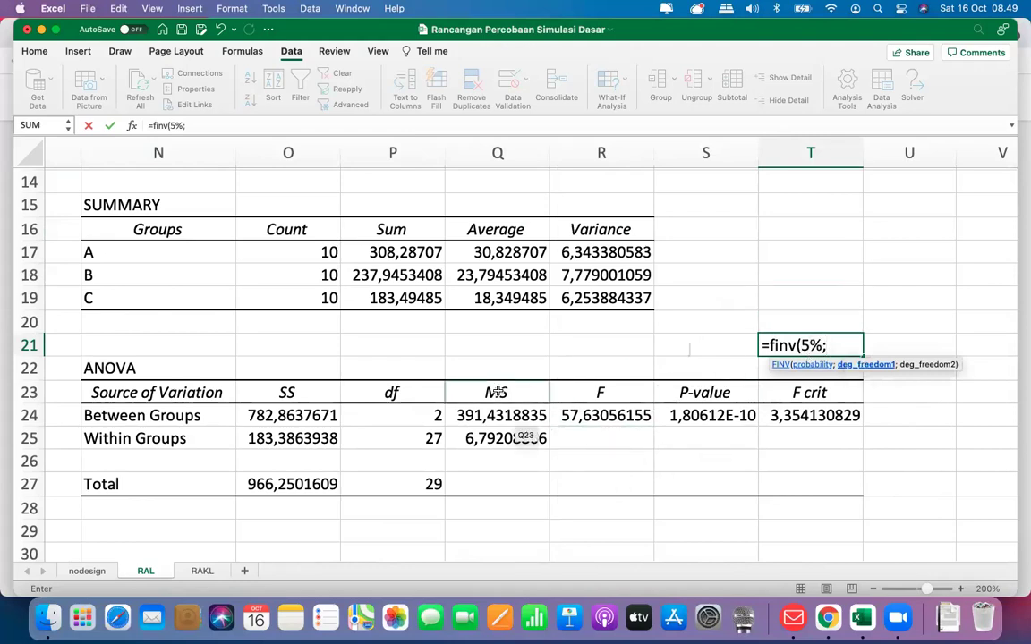
pyautogui.write('2;27)')
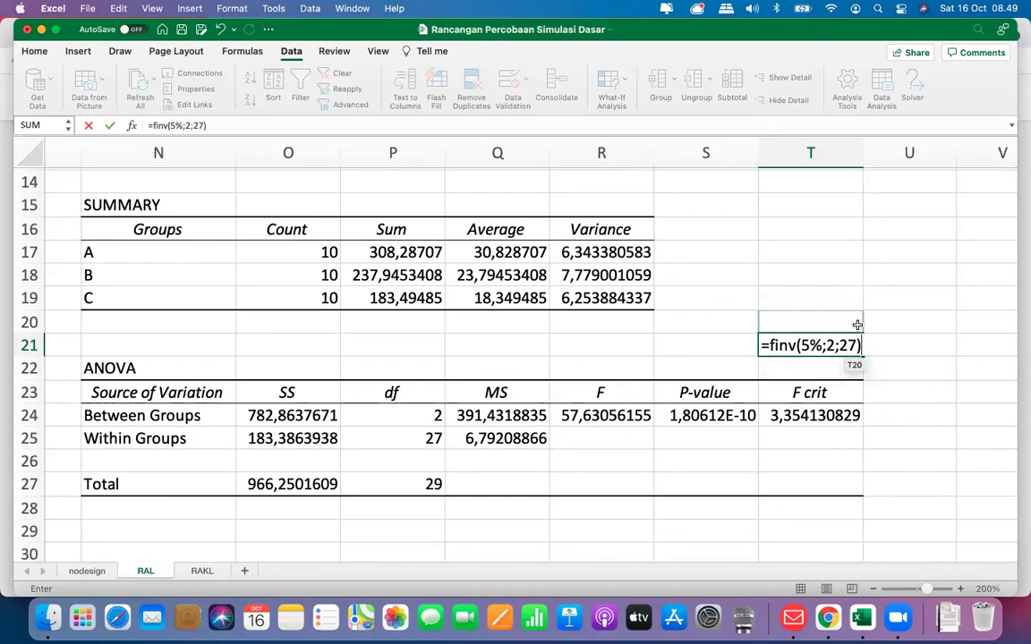
pyautogui.press('Return')
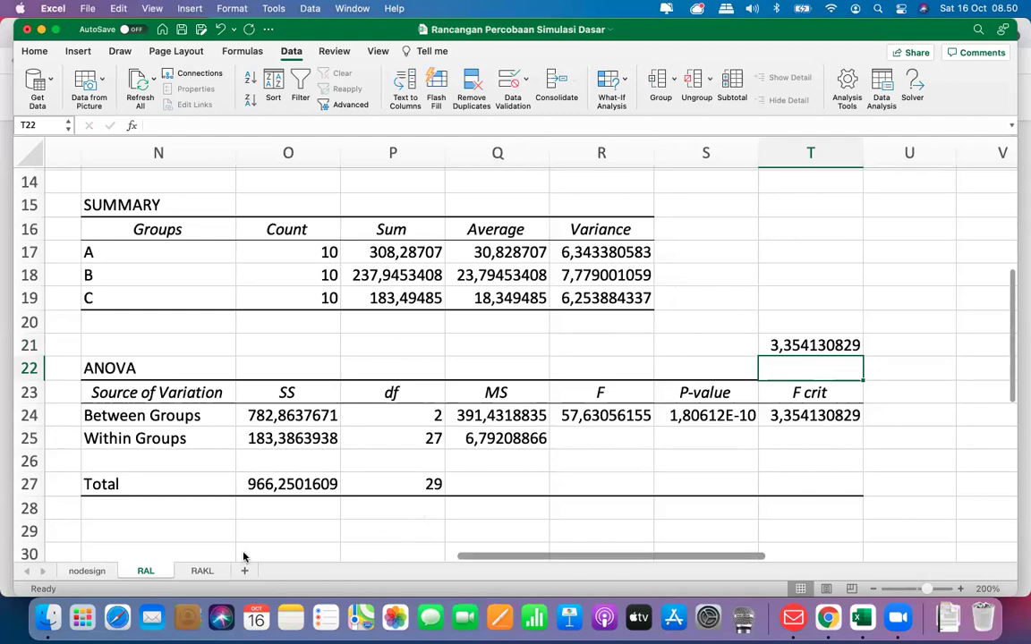
# Step: On the RAKL sheet, copy the Blok heading and block numbers from B4:B14 to D4, directly beside the treatment data
pyautogui.click(203, 573)
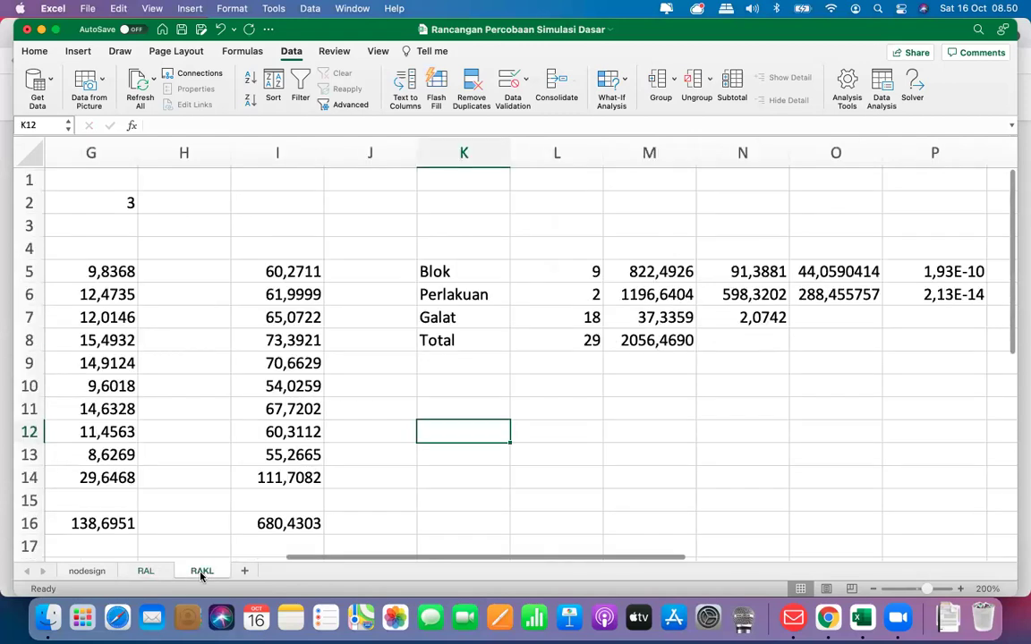
pyautogui.hscroll(1, 794, 356)
pyautogui.hscroll(-5, 793, 355)
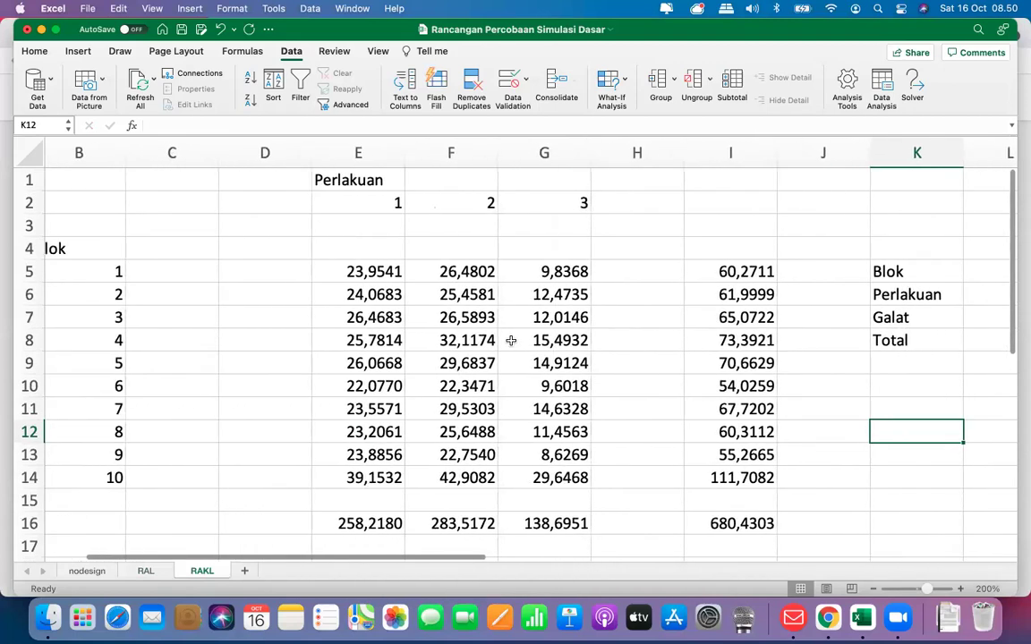
pyautogui.click(79, 250)
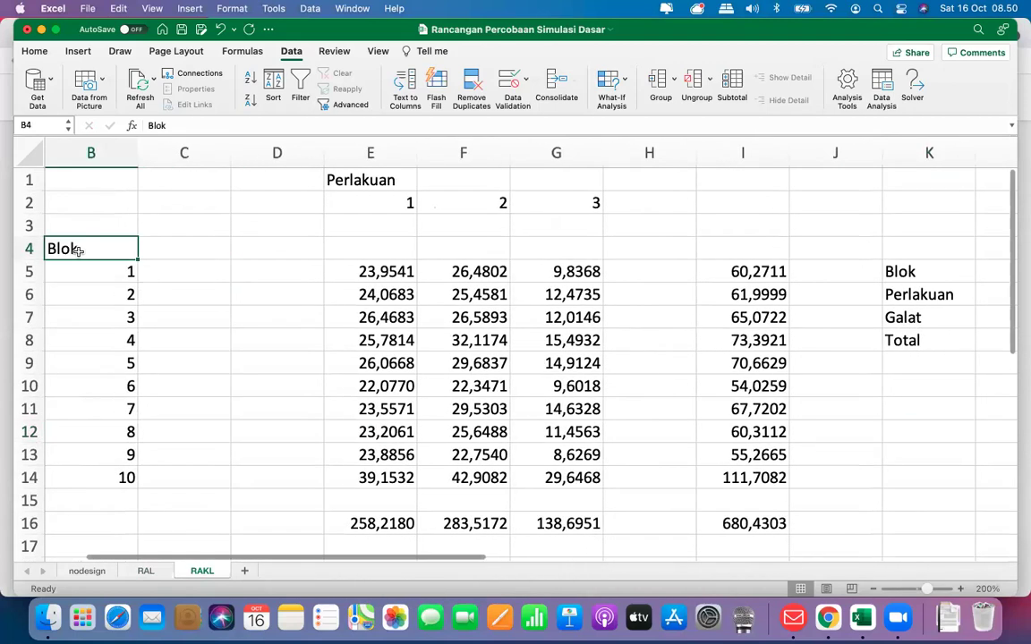
pyautogui.hotkey('shift', 'Down')
pyautogui.hotkey('shift', 'Down')
pyautogui.hotkey('shift', 'Down')
pyautogui.hotkey('shift', 'Down')
pyautogui.hotkey('shift', 'Down')
pyautogui.hotkey('shift', 'Down')
pyautogui.hotkey('shift', 'Down')
pyautogui.hotkey('shift', 'Down')
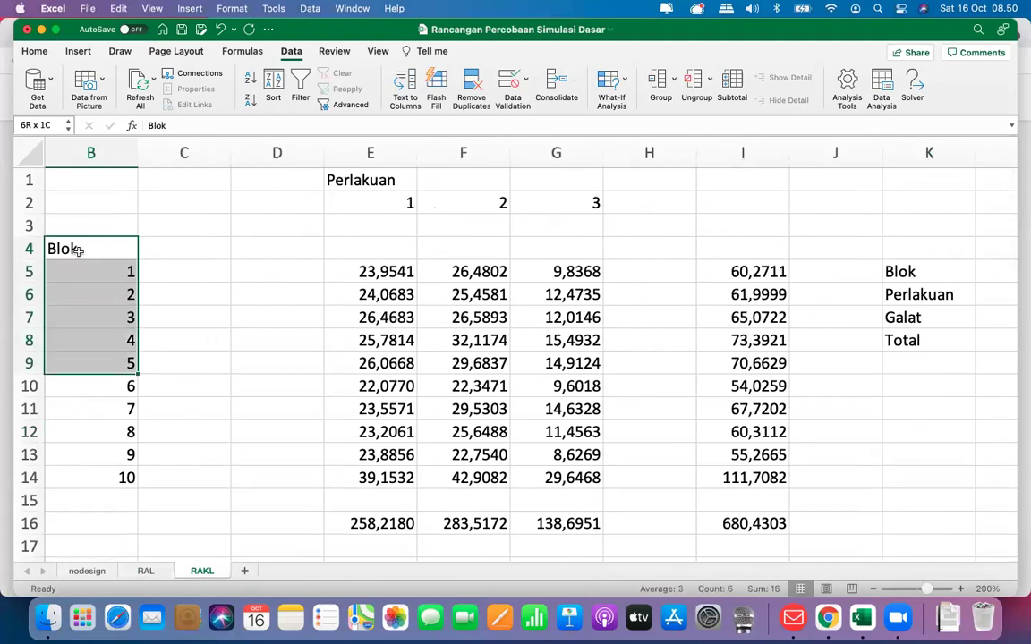
pyautogui.hotkey('shift', 'Down')
pyautogui.hotkey('shift', 'Down')
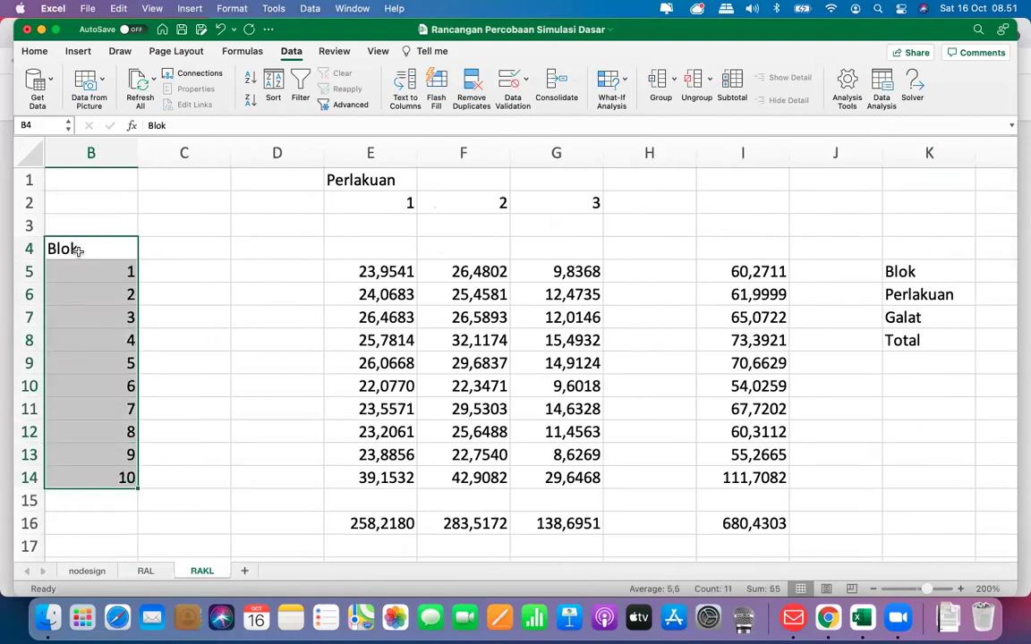
pyautogui.press('super+c')
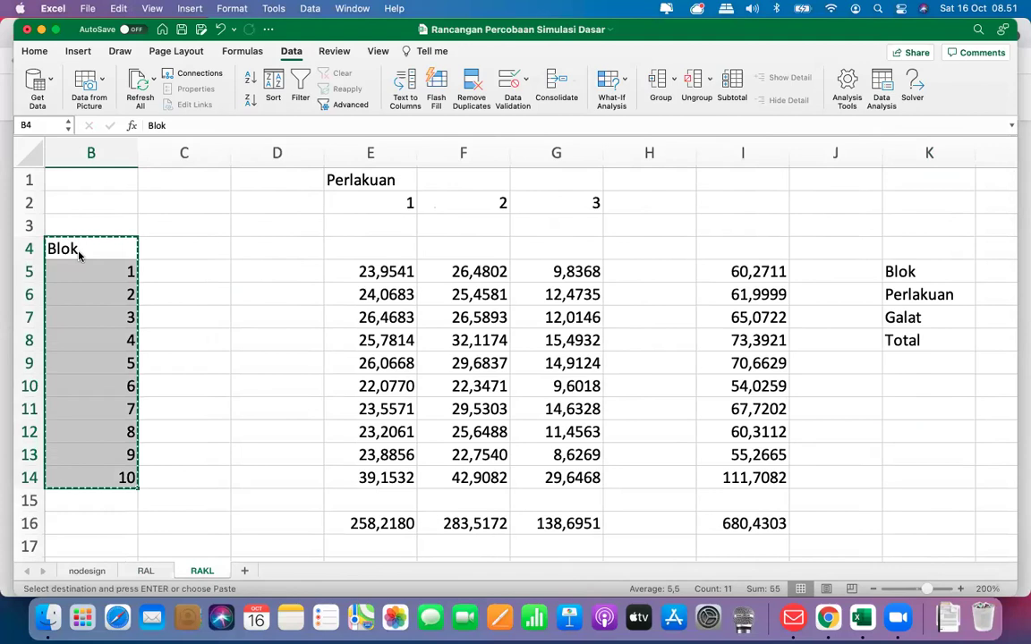
pyautogui.press('Right')
pyautogui.press('Right')
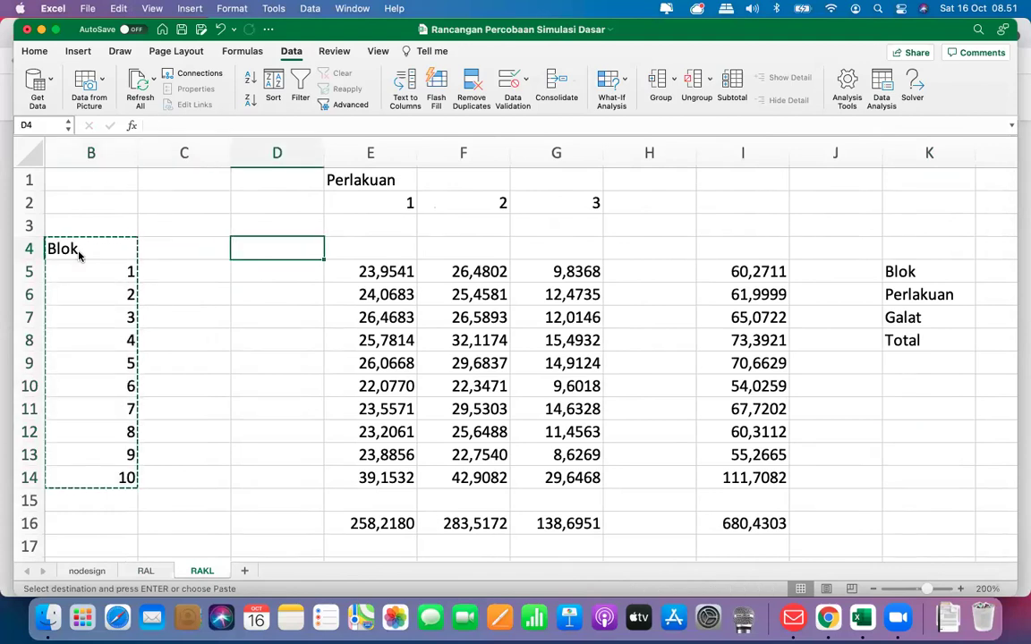
pyautogui.press('super+v')
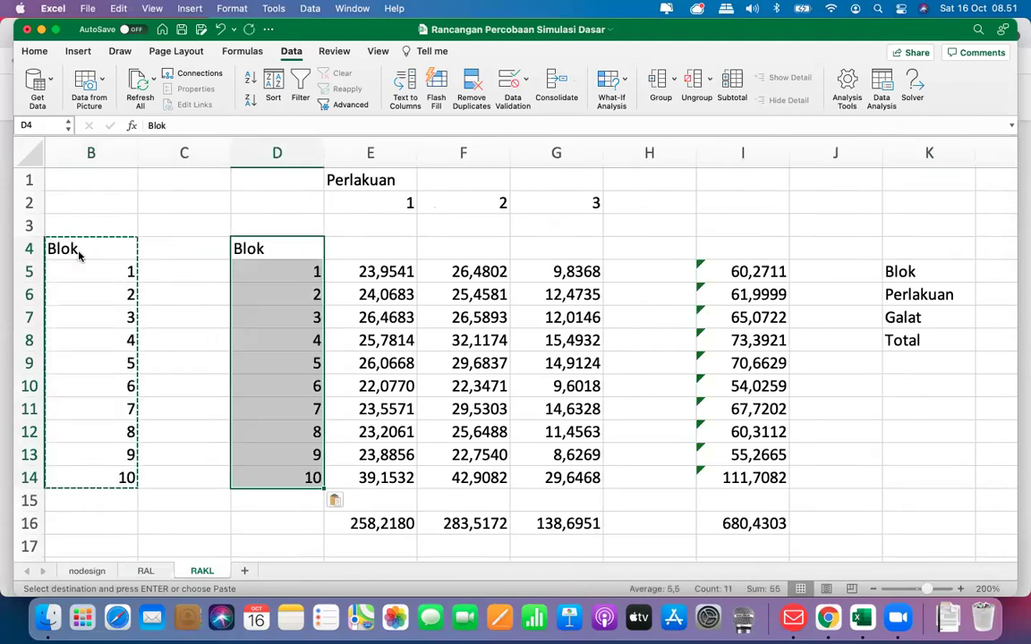
# Step: Move the Perlakuan heading and treatment numbers from E1:G2 to E3, directly above the treatment data
pyautogui.click(329, 179)
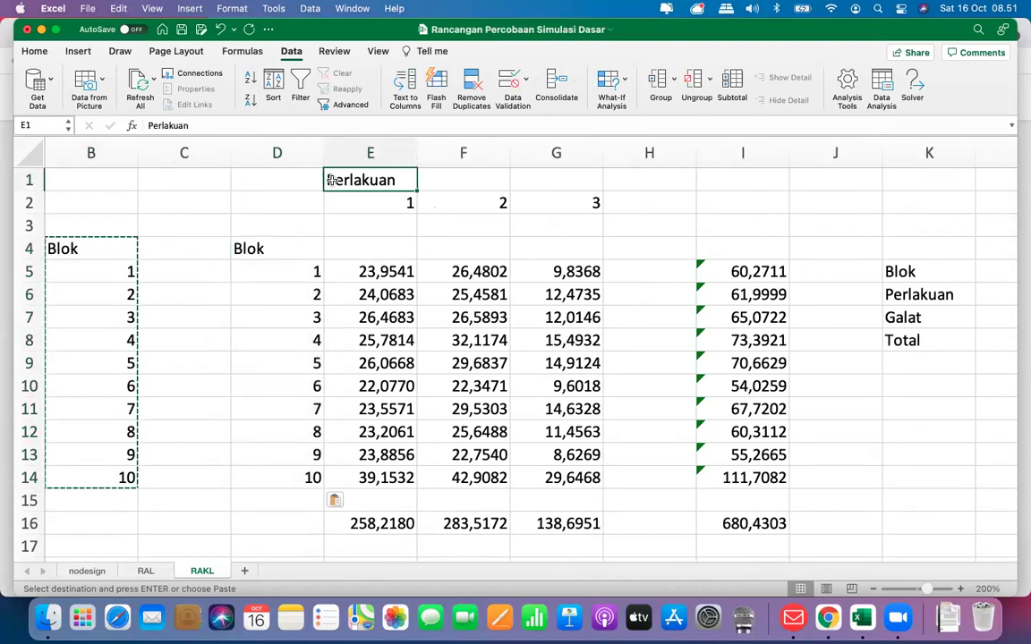
pyautogui.hotkey('shift', 'Down')
pyautogui.hotkey('shift', 'Right')
pyautogui.hotkey('shift', 'Right')
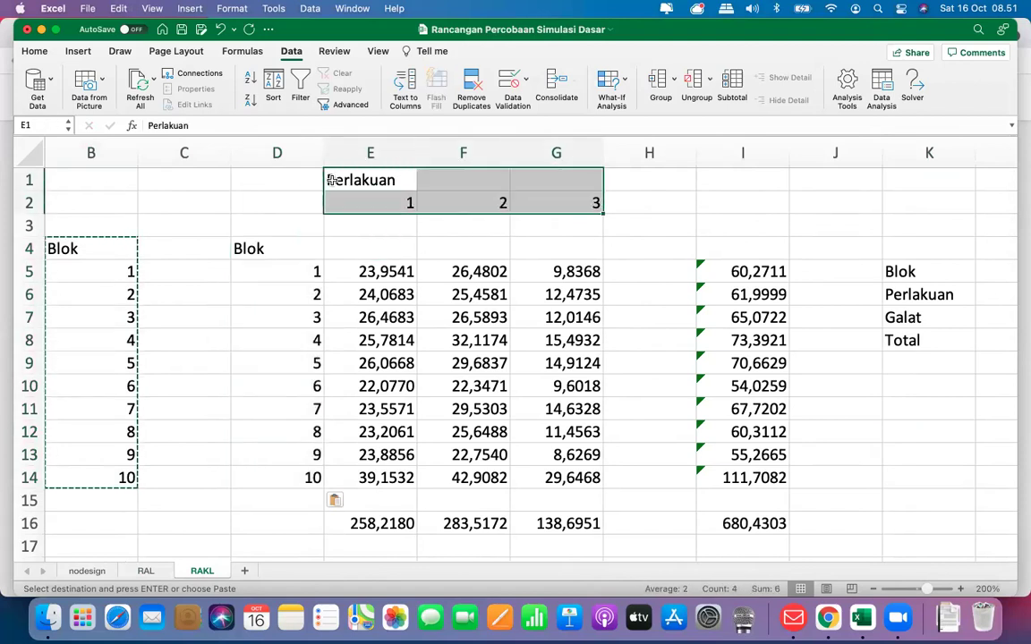
pyautogui.press('super+c')
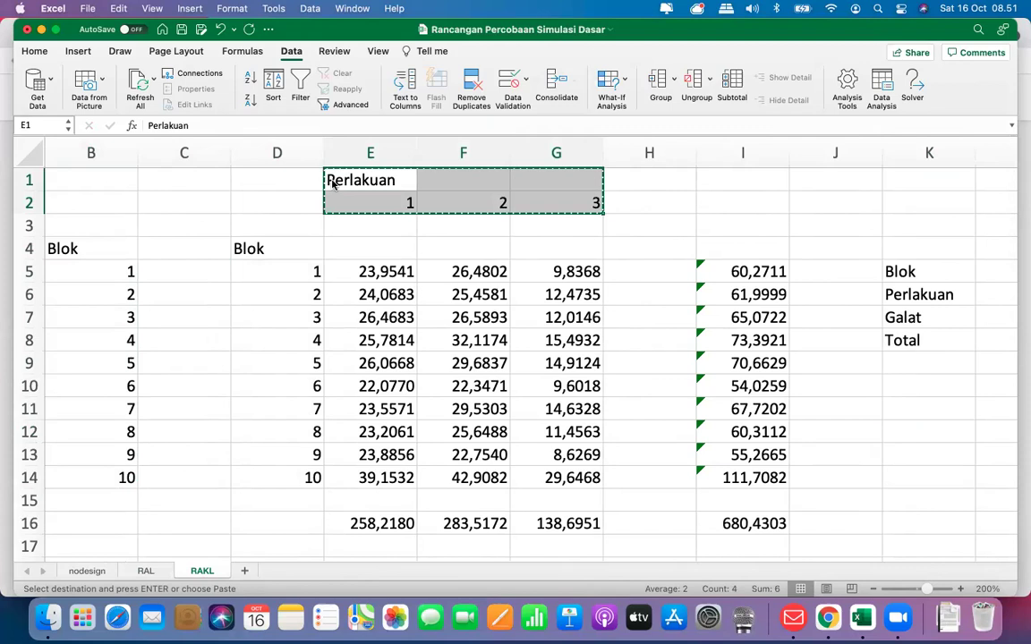
pyautogui.press('Down')
pyautogui.press('Down')
pyautogui.press('super+v')
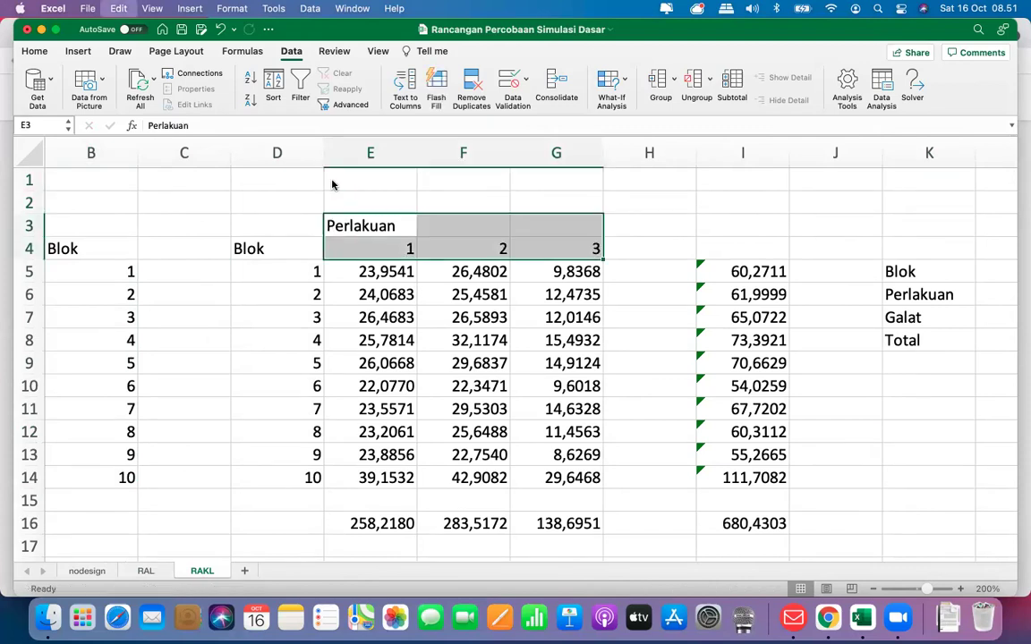
pyautogui.press('Right')
pyautogui.press('Down')
pyautogui.press('Down')
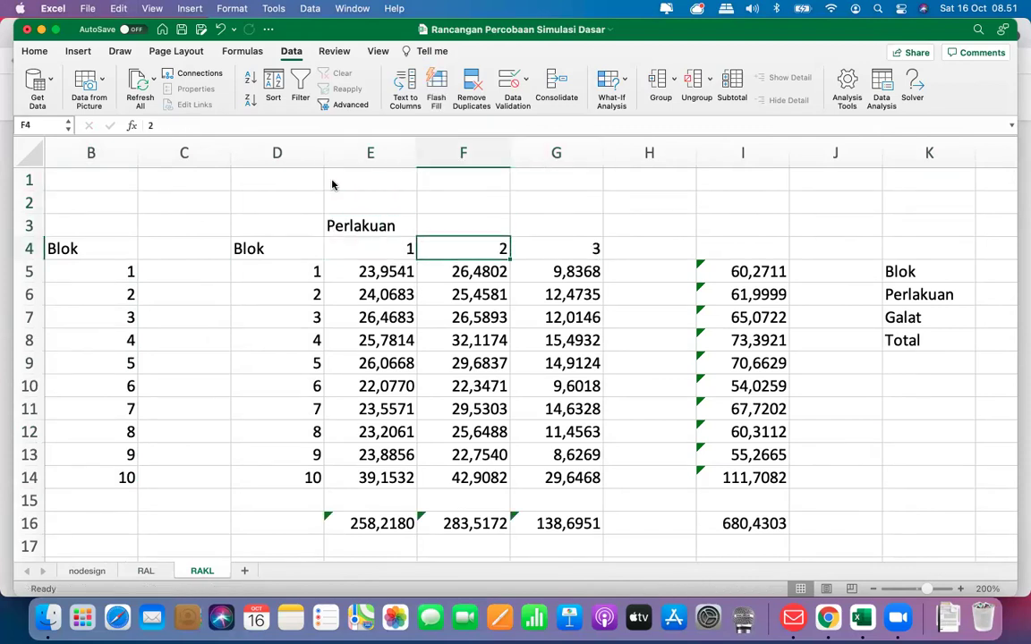
pyautogui.press('Up')
pyautogui.press('Up')
pyautogui.press('Right')
pyautogui.press('Right')
pyautogui.press('Right')
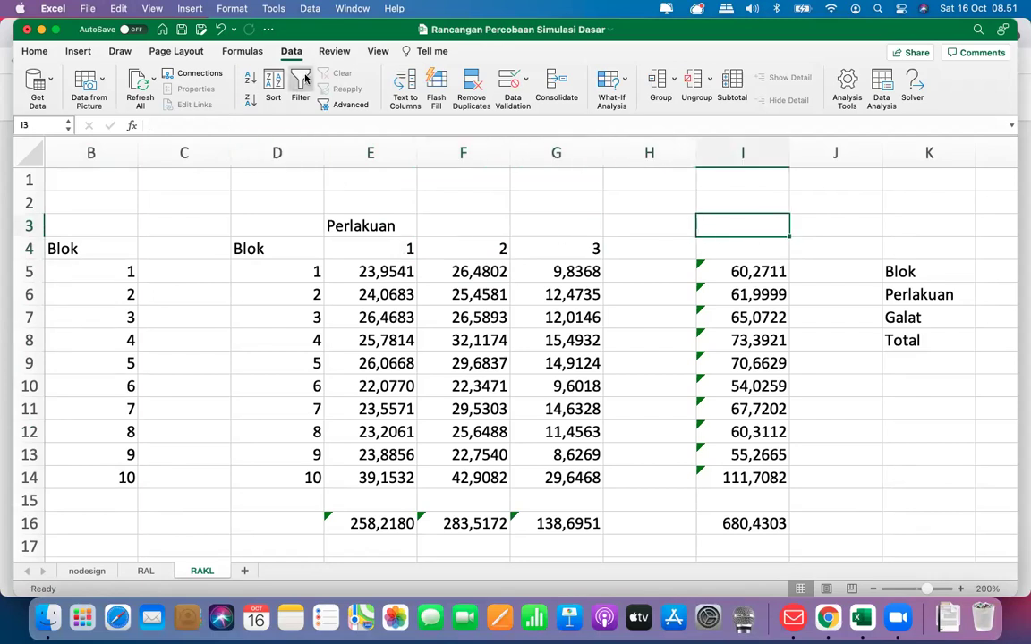
# Step: Start the Anova: Two-Factor Without Replication analysis with D4:G14, the Blok and Perlakuan data including their headings, as input range
pyautogui.click(881, 89)
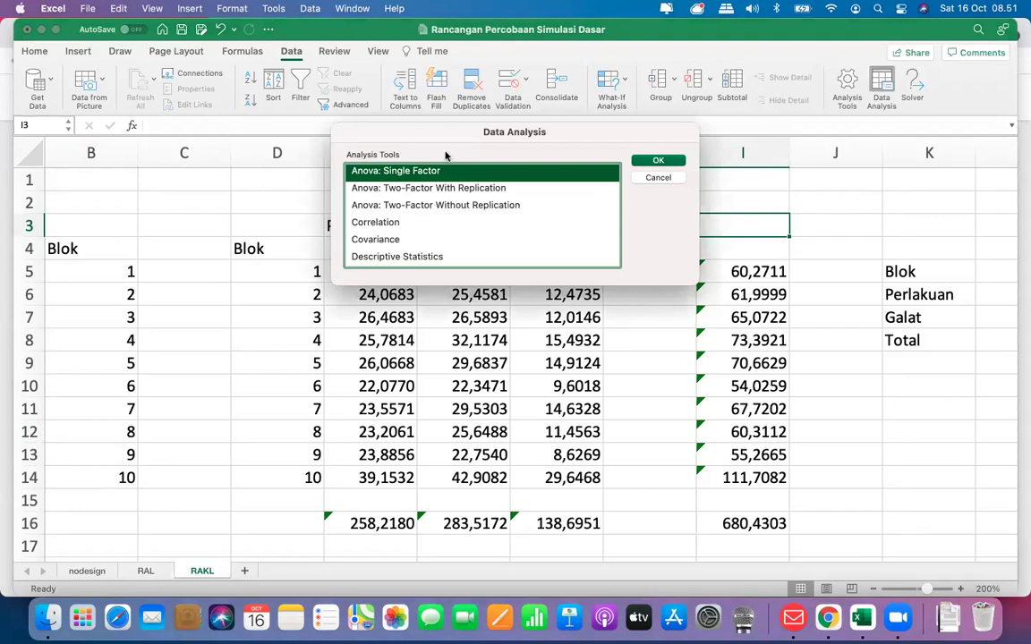
pyautogui.moveTo(464, 141); pyautogui.dragTo(349, 36)
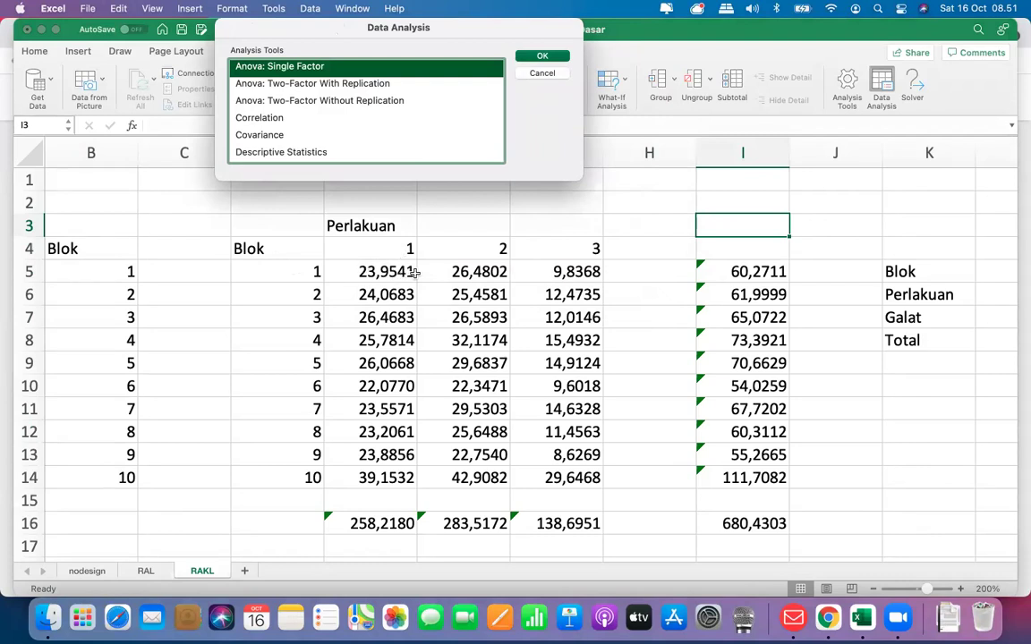
pyautogui.click(309, 104)
pyautogui.click(538, 55)
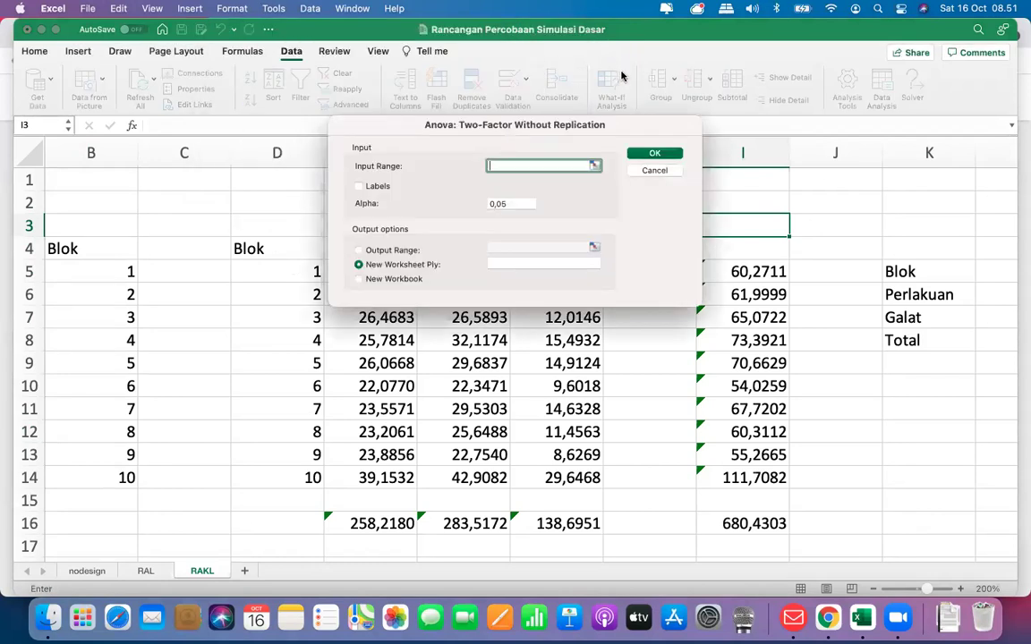
pyautogui.moveTo(600, 128); pyautogui.dragTo(924, 76)
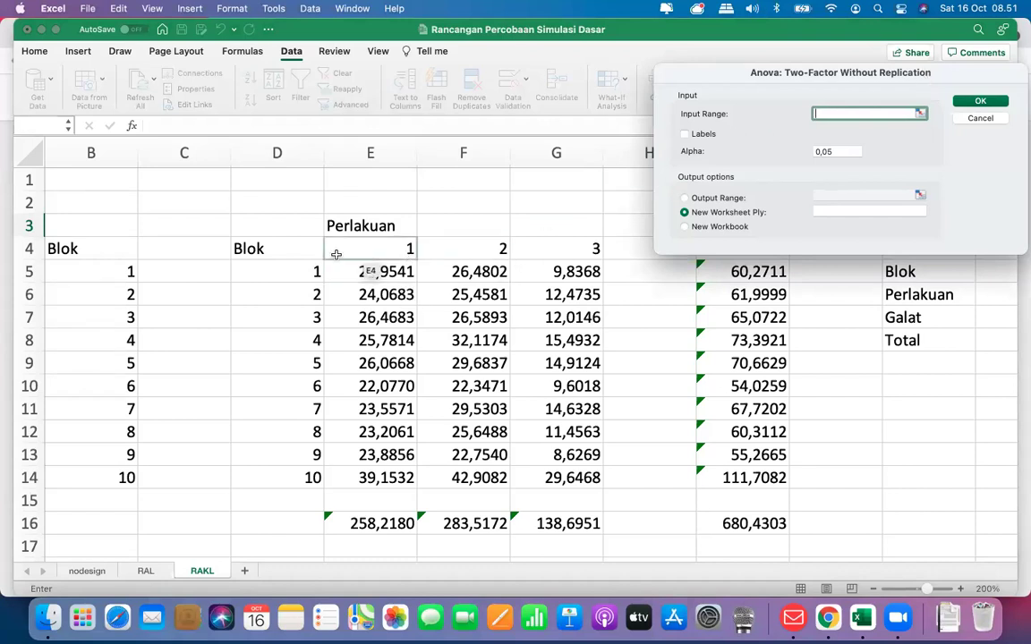
pyautogui.moveTo(301, 251); pyautogui.dragTo(499, 260)
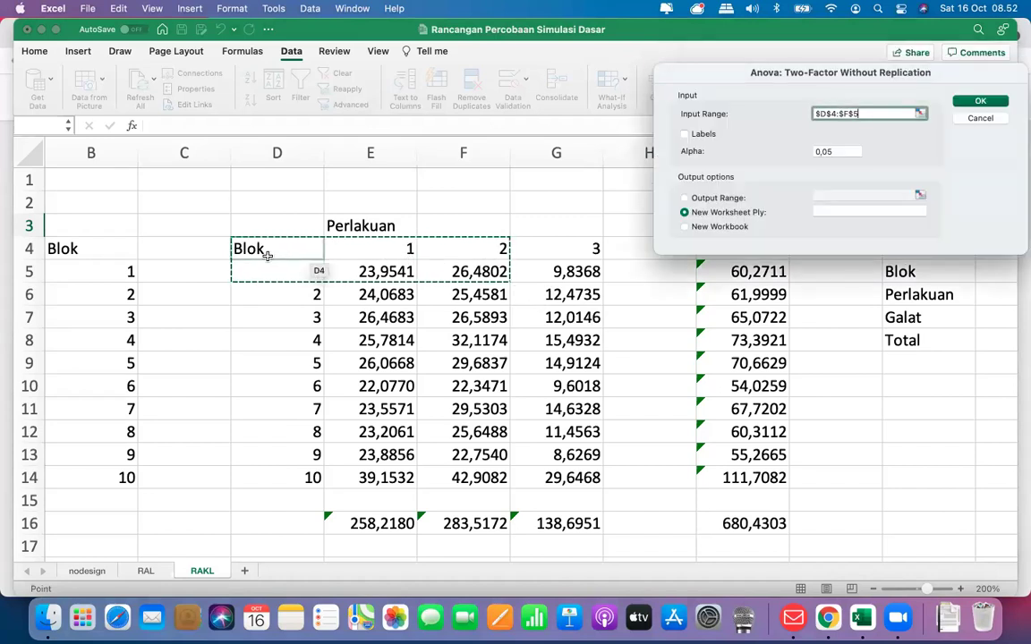
pyautogui.moveTo(294, 248); pyautogui.dragTo(529, 478)
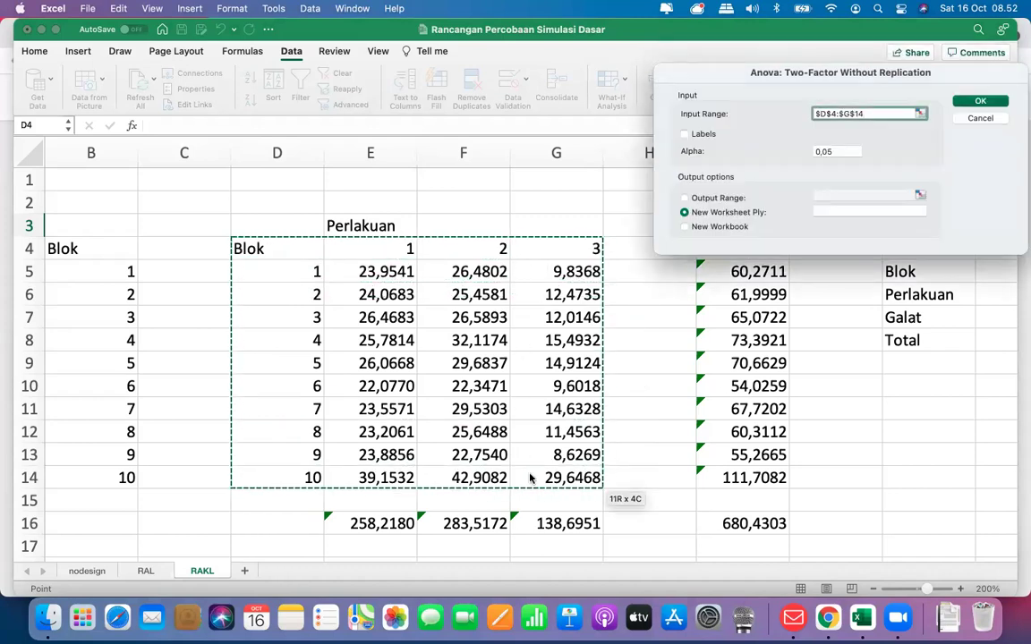
# Step: Mark the input as containing labels, set the output range to K11 and run the two-factor analysis
pyautogui.click(684, 133)
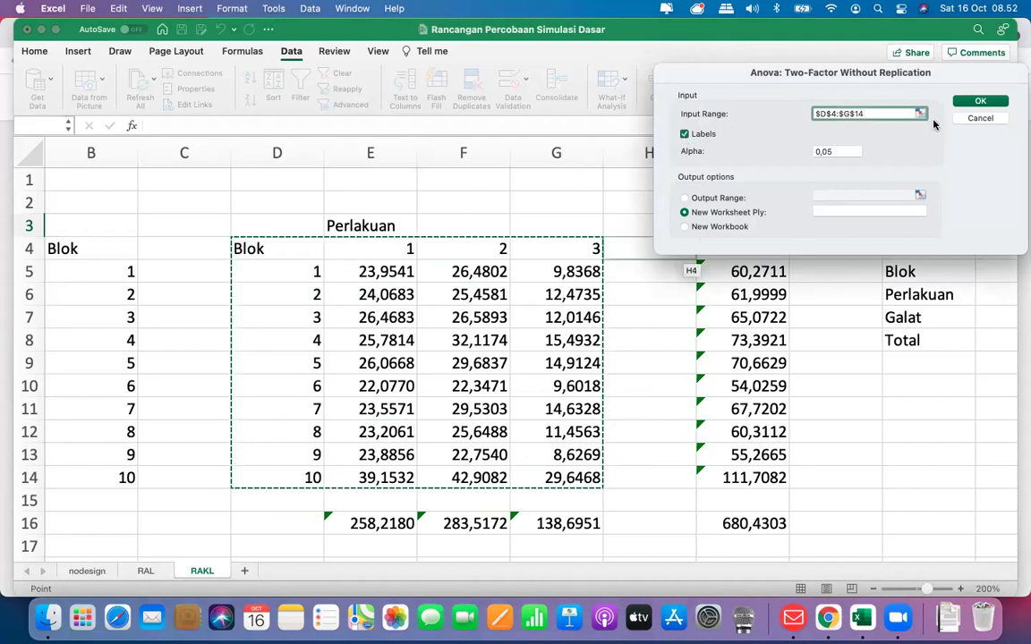
pyautogui.click(684, 197)
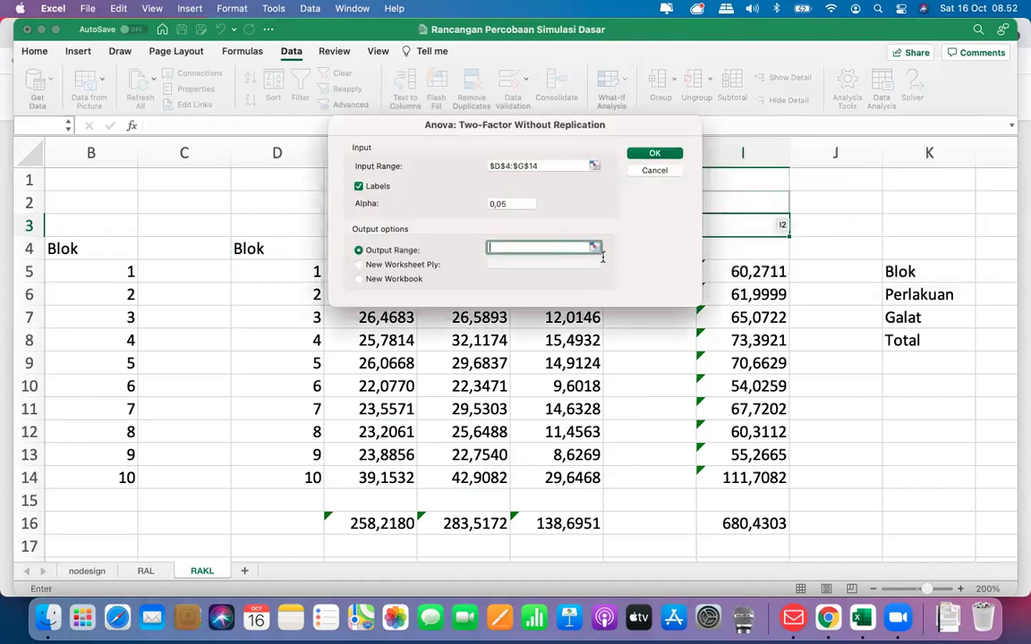
pyautogui.click(922, 409)
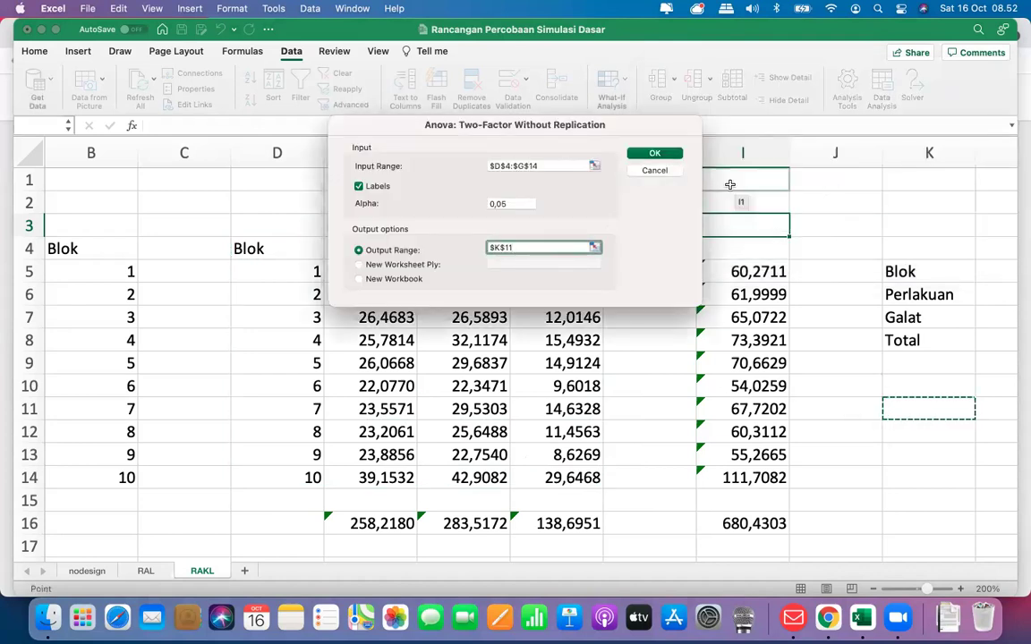
pyautogui.click(654, 154)
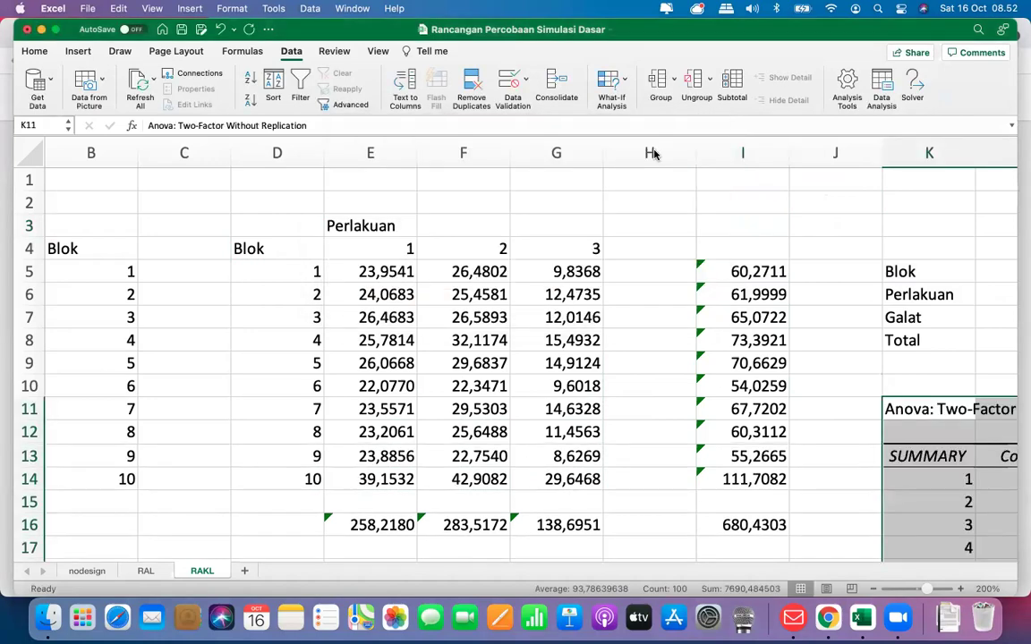
# Step: Compare the Rows, Columns, Error and Total lines of the two-factor Anova output with the manual Blok, Perlakuan, Galat and Total table
pyautogui.hscroll(1, 786, 407)
pyautogui.hscroll(5, 785, 407)
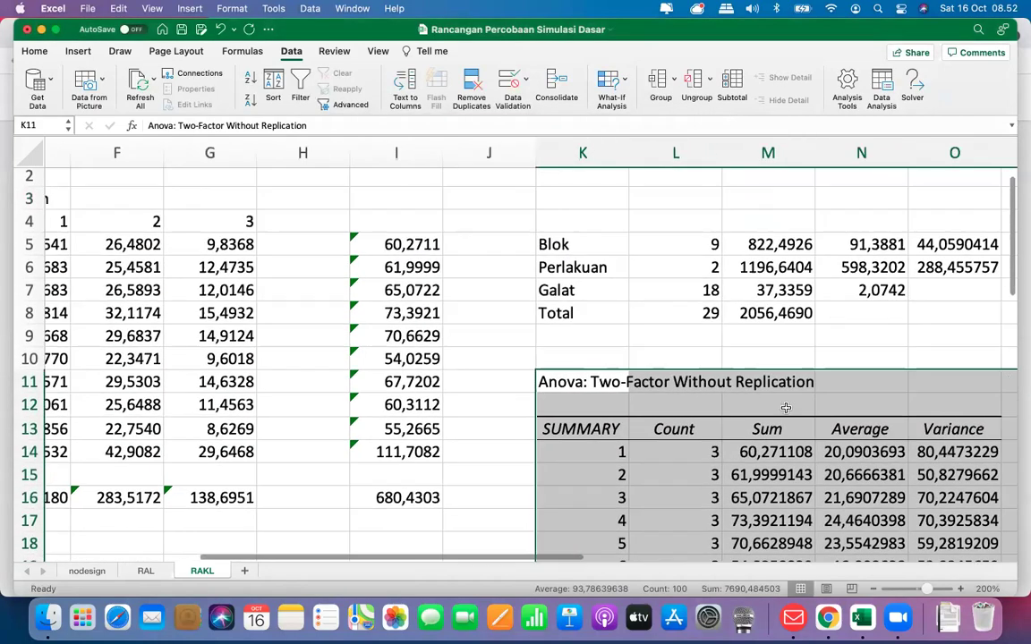
pyautogui.scroll(-3, 785, 408)
pyautogui.hscroll(1, 785, 407)
pyautogui.scroll(1, 786, 407)
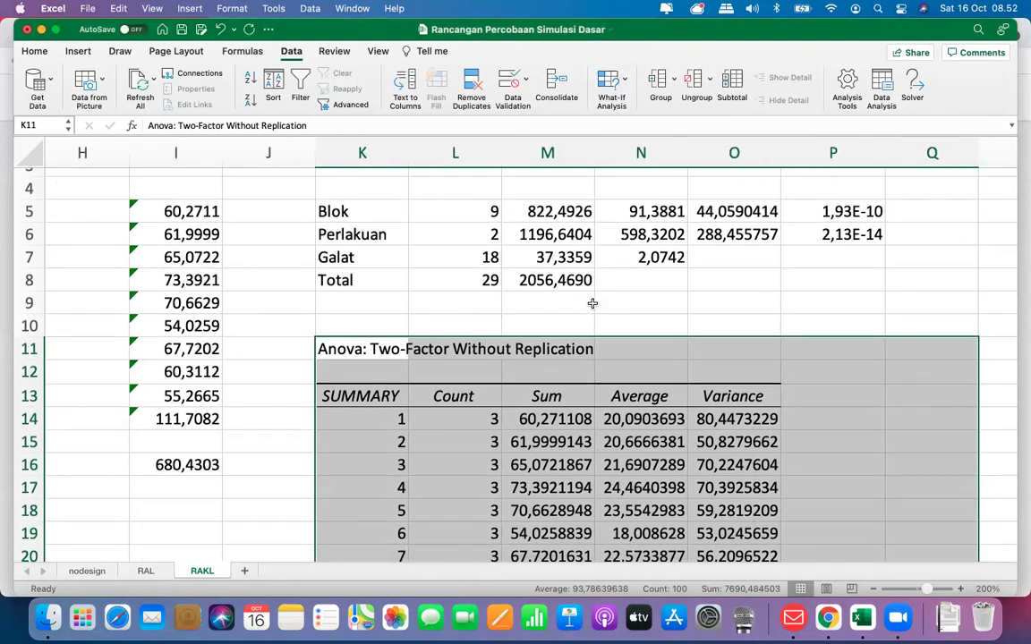
pyautogui.scroll(-8, 593, 304)
pyautogui.hscroll(1, 592, 304)
pyautogui.scroll(-1, 592, 305)
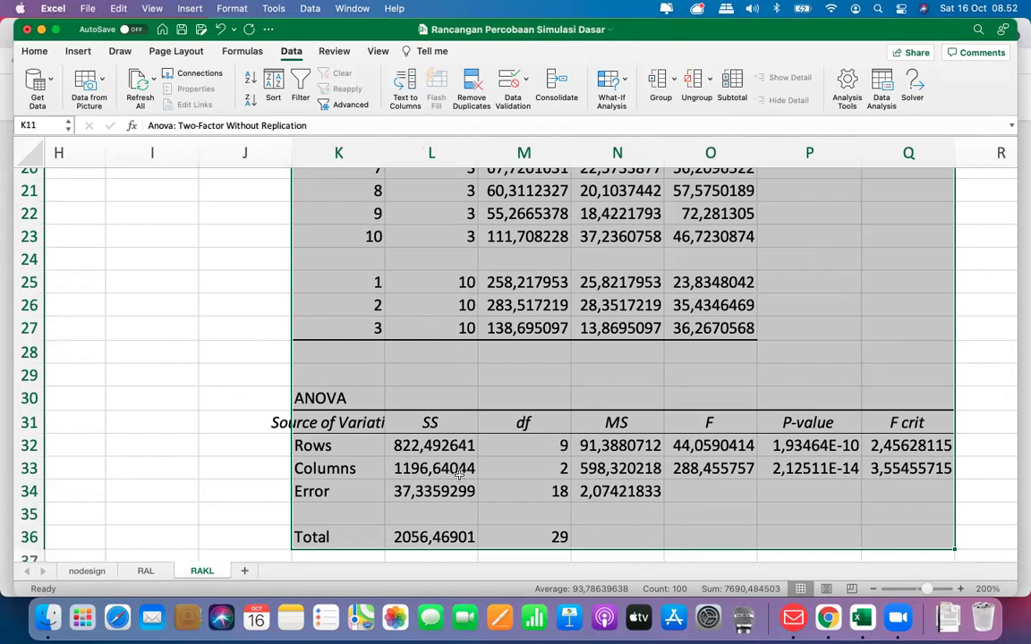
pyautogui.scroll(10, 420, 414)
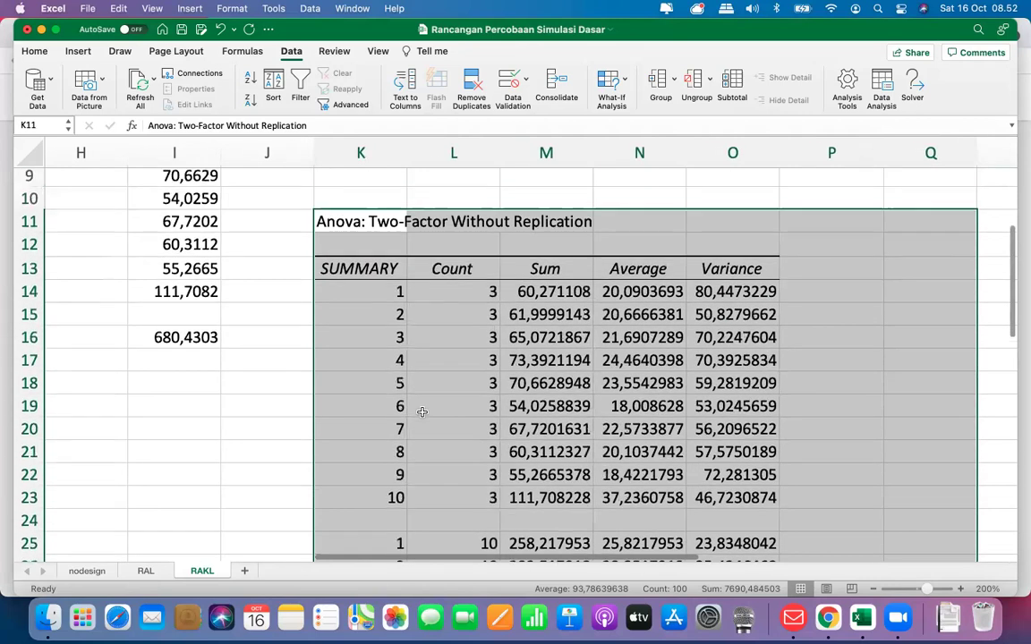
pyautogui.scroll(-3, 420, 407)
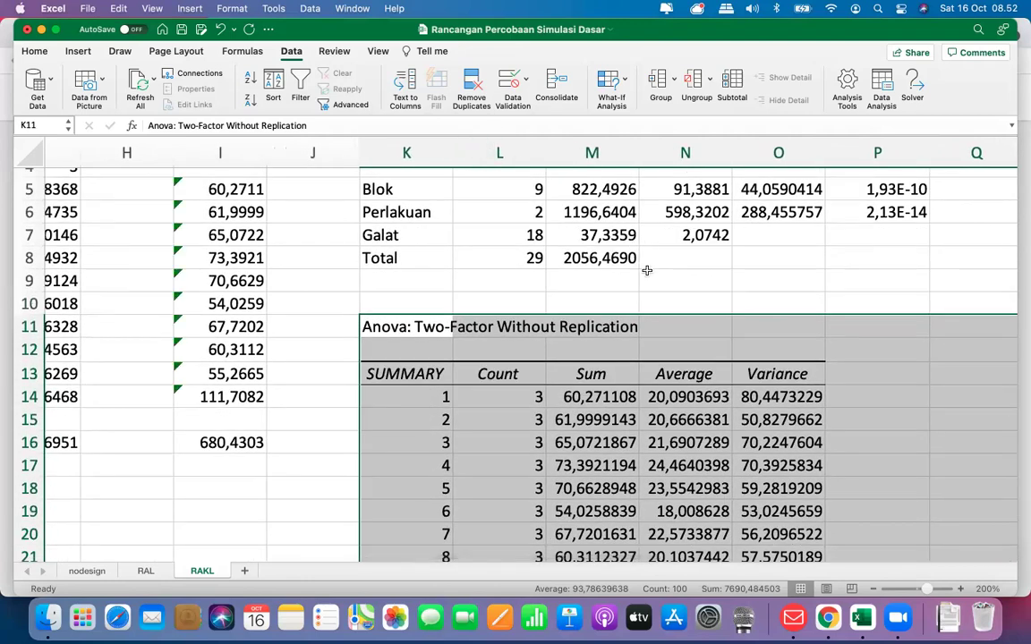
pyautogui.scroll(-1, 647, 270)
pyautogui.scroll(-10, 647, 270)
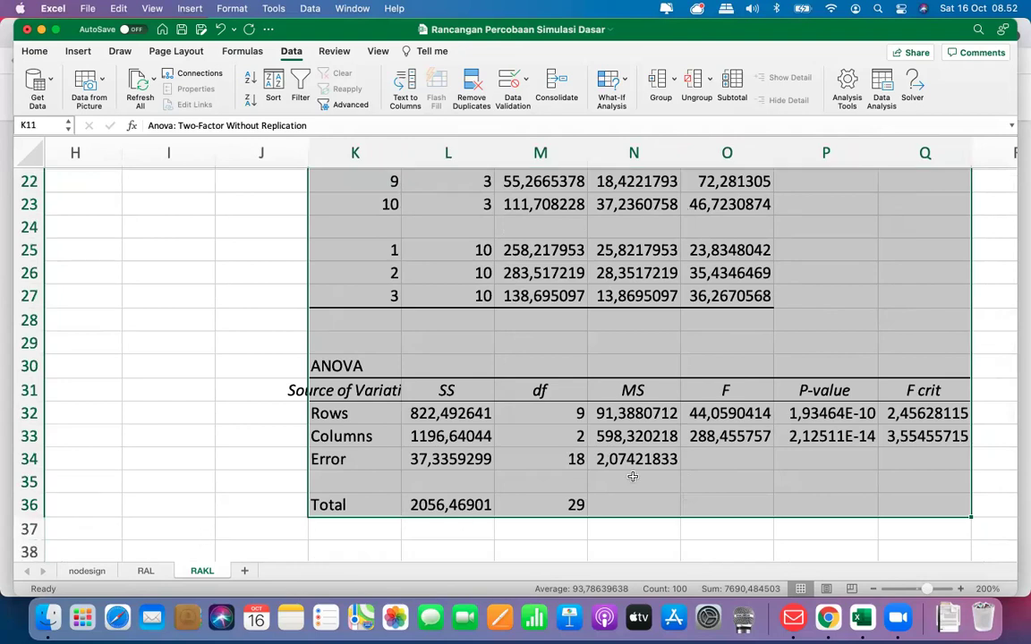
pyautogui.scroll(5, 350, 416)
pyautogui.hscroll(-5, 350, 417)
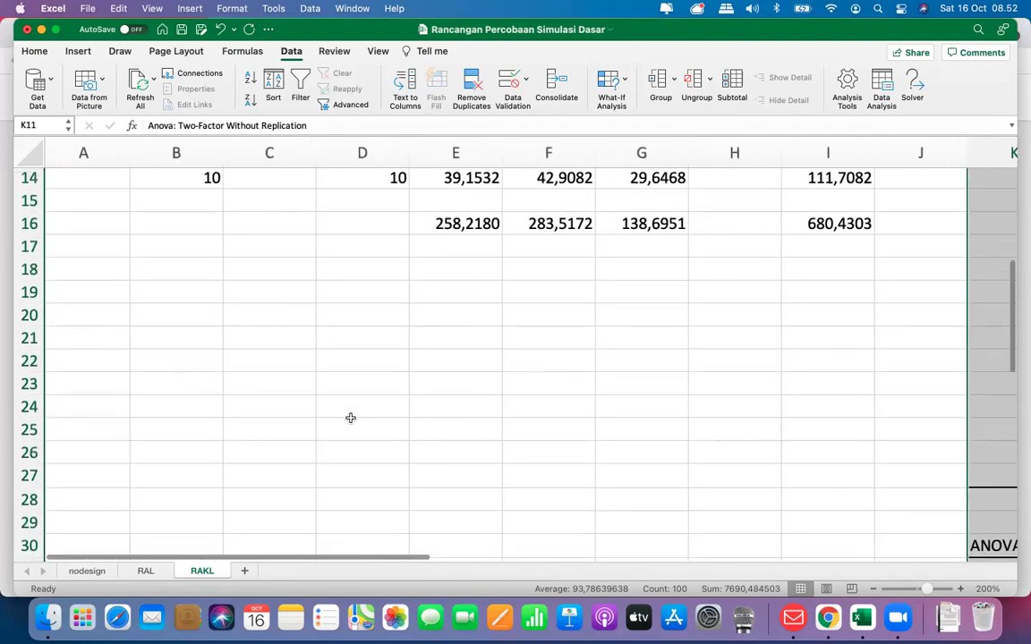
pyautogui.hscroll(6, 350, 418)
pyautogui.scroll(5, 350, 418)
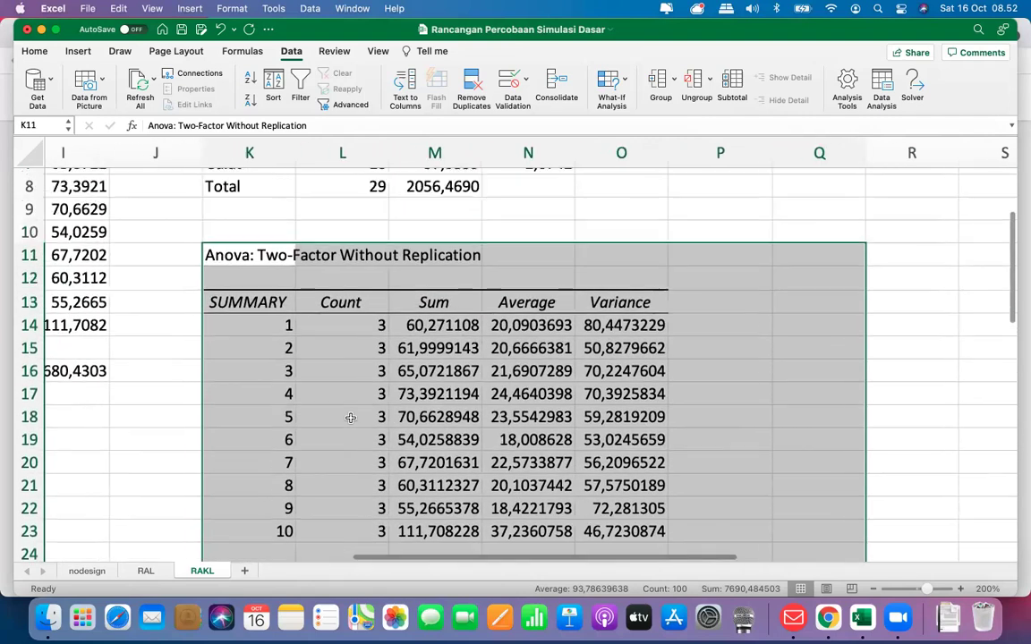
pyautogui.scroll(5, 350, 418)
pyautogui.hscroll(-2, 350, 418)
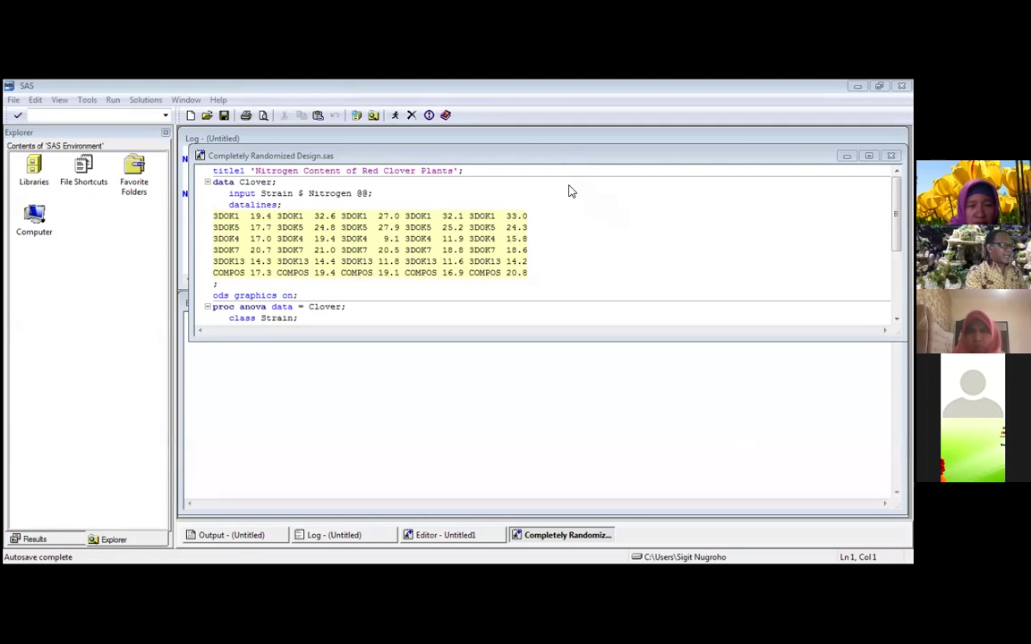
pyautogui.moveTo(572, 159); pyautogui.dragTo(566, 180)
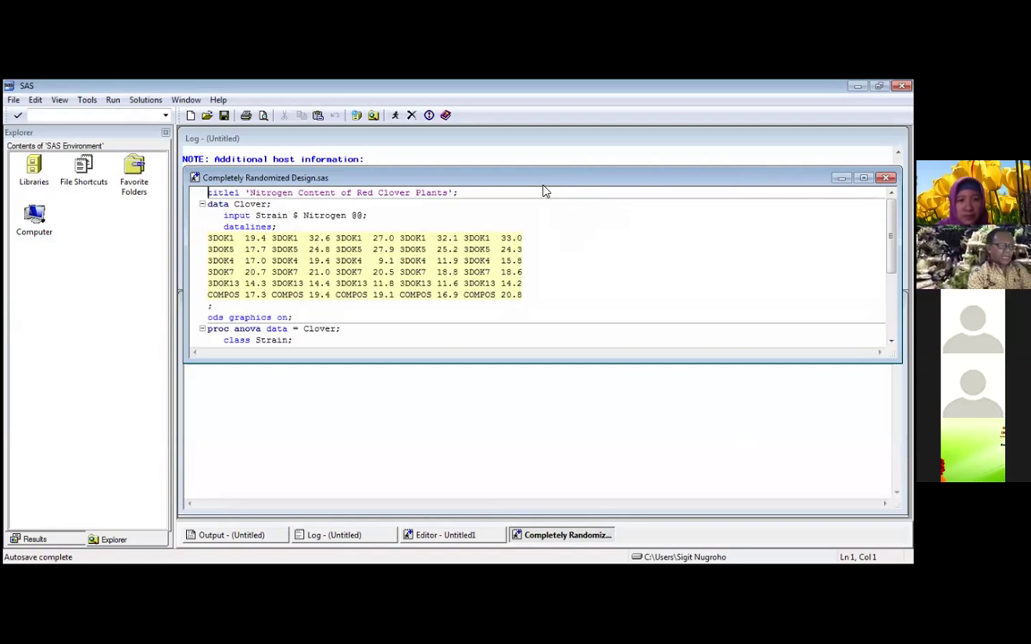
pyautogui.click(15, 101)
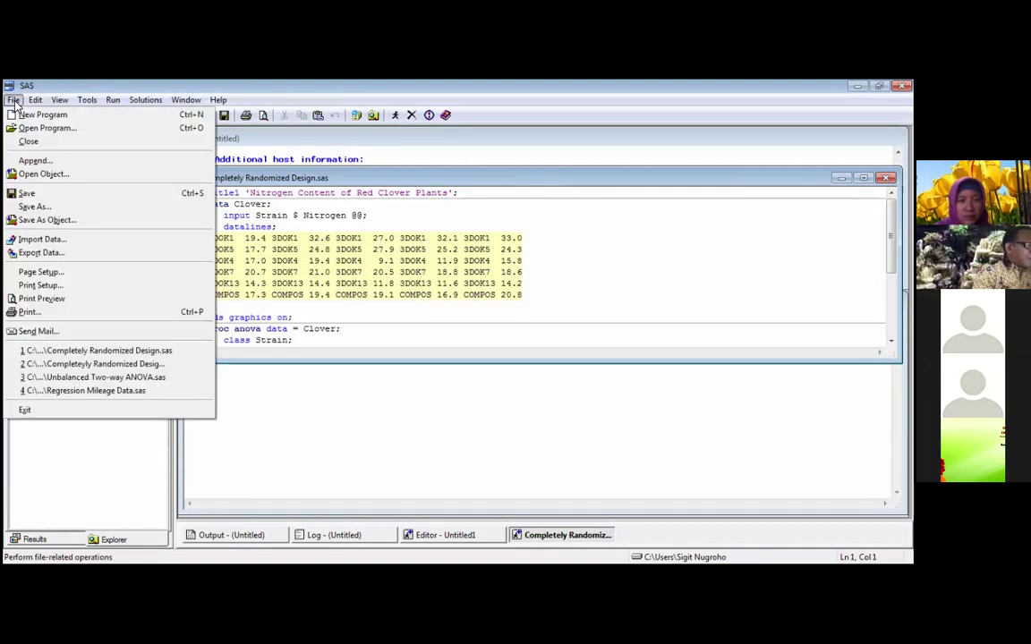
pyautogui.click(14, 100)
pyautogui.click(32, 101)
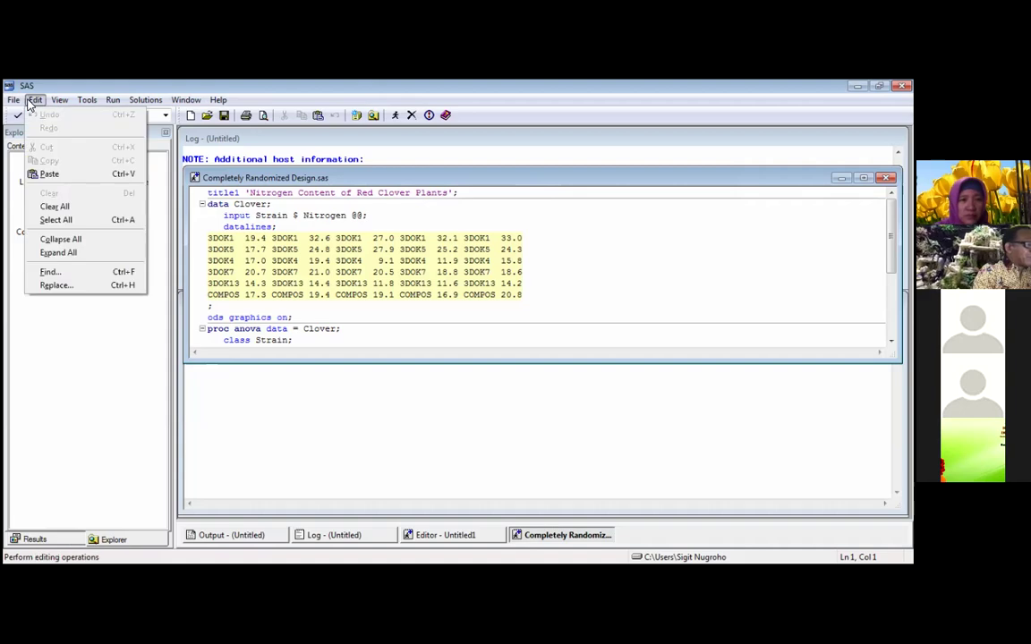
pyautogui.click(36, 101)
pyautogui.click(56, 101)
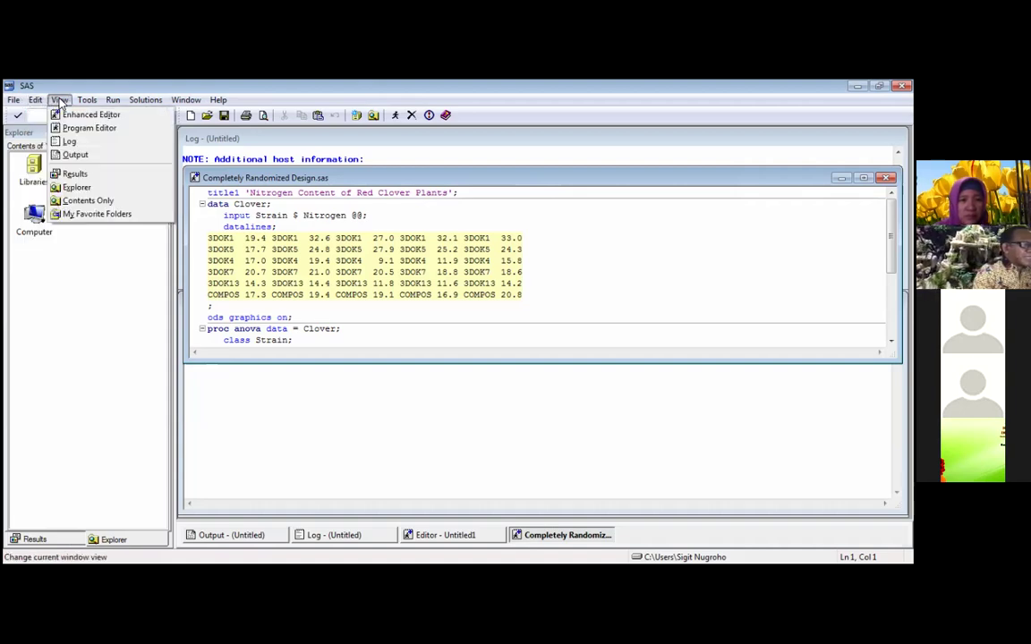
pyautogui.click(59, 100)
pyautogui.click(87, 101)
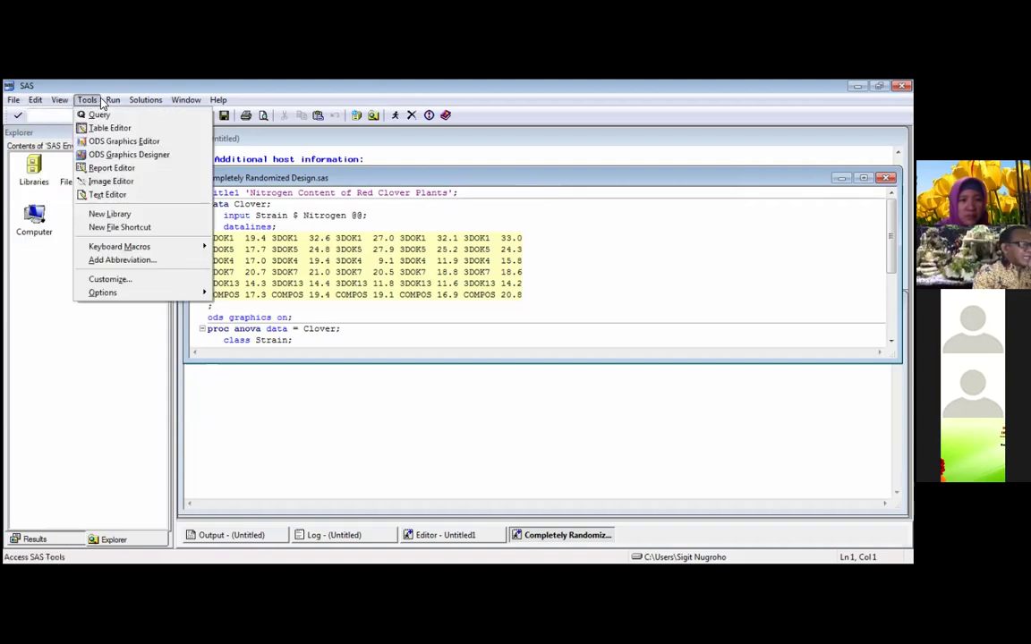
pyautogui.click(649, 215)
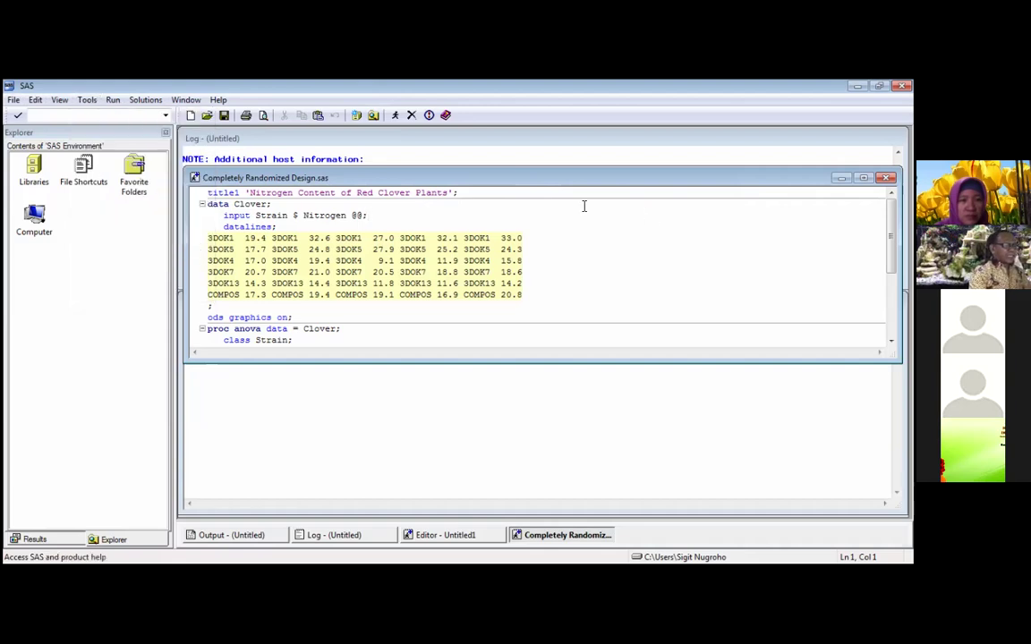